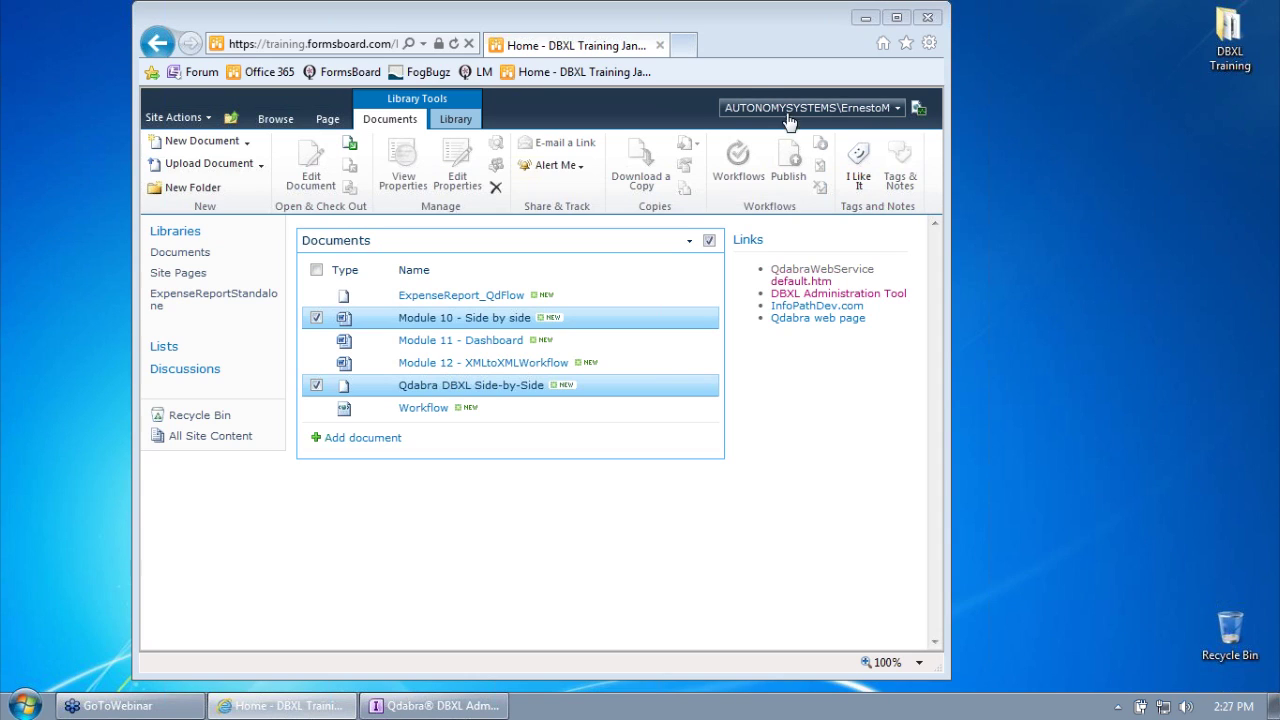
# Step: Minimize the SharePoint browser, move the three desktop file icons to the right edge, and open Start
pyautogui.click(857, 22)
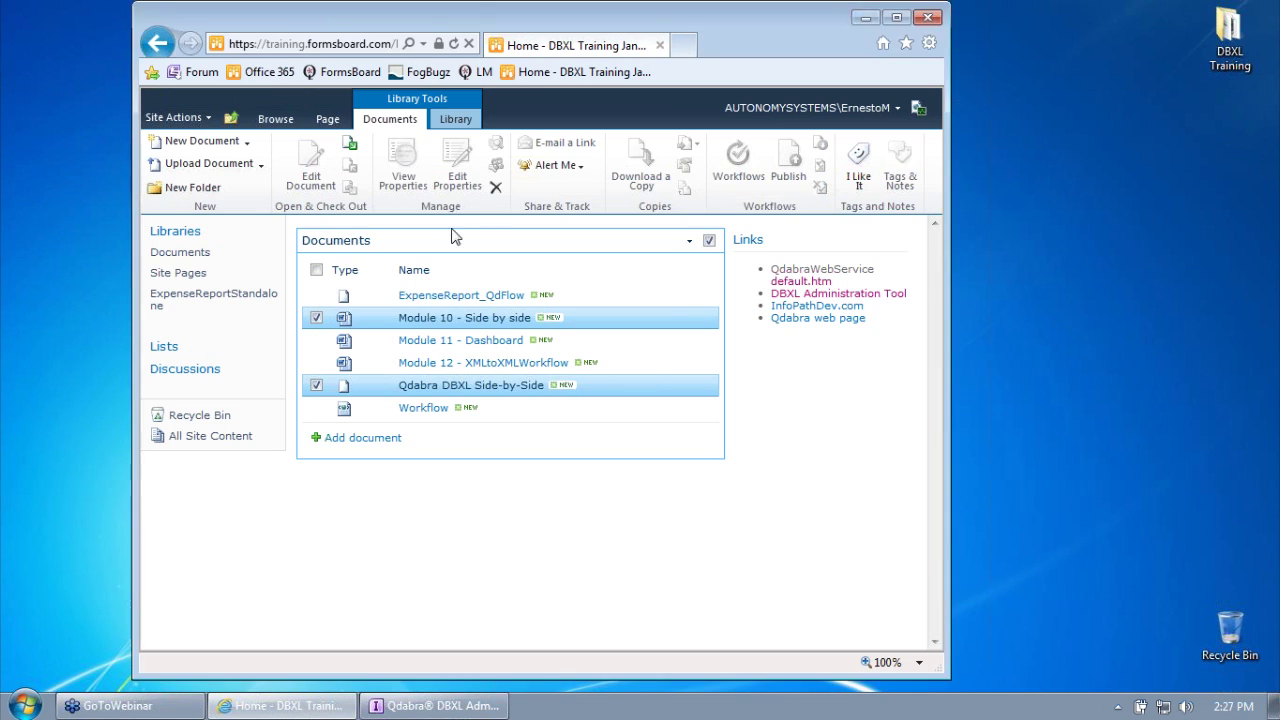
pyautogui.click(252, 215)
pyautogui.moveTo(288, 52); pyautogui.dragTo(1155, 632)
pyautogui.moveTo(242, 222); pyautogui.dragTo(307, 165)
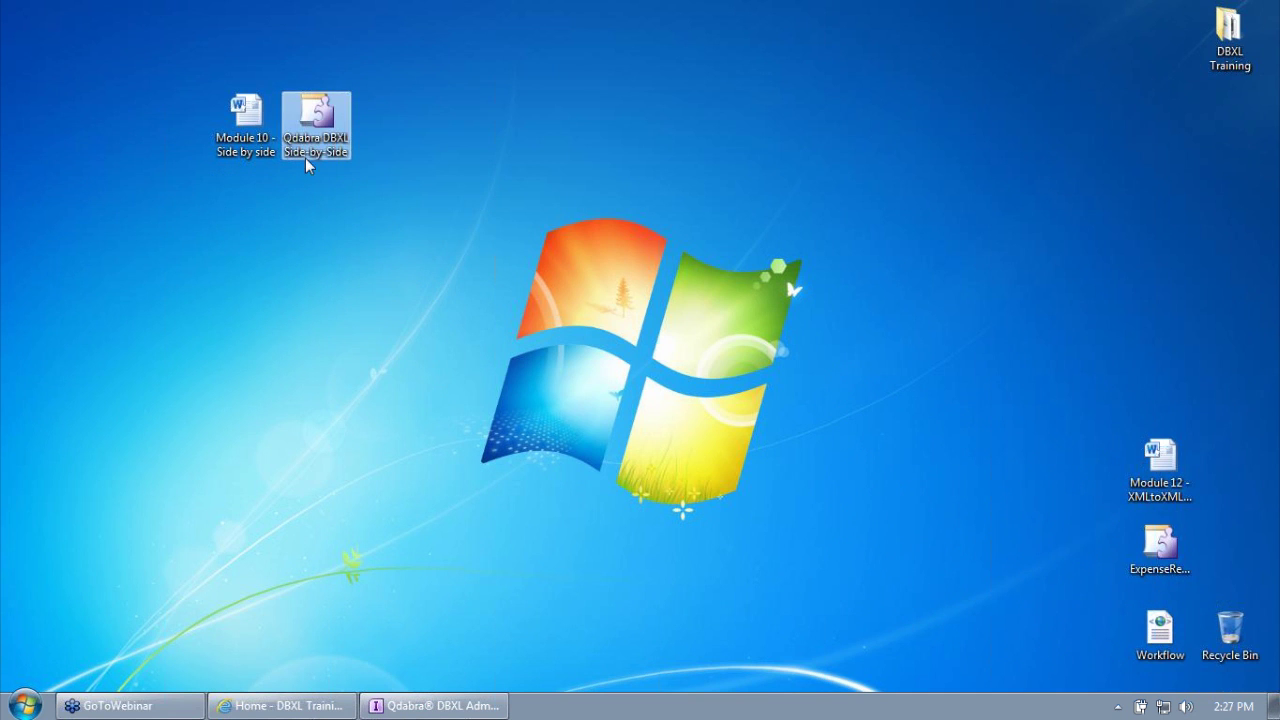
pyautogui.click(323, 149)
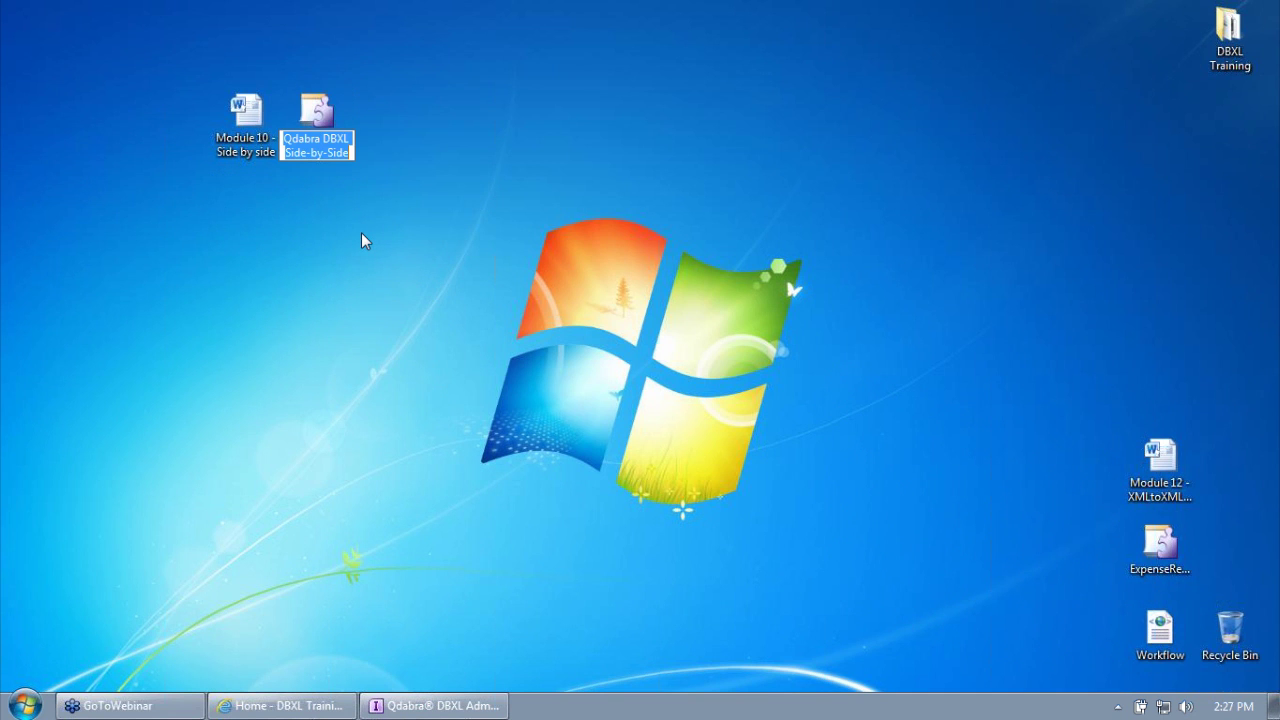
pyautogui.click(26, 705)
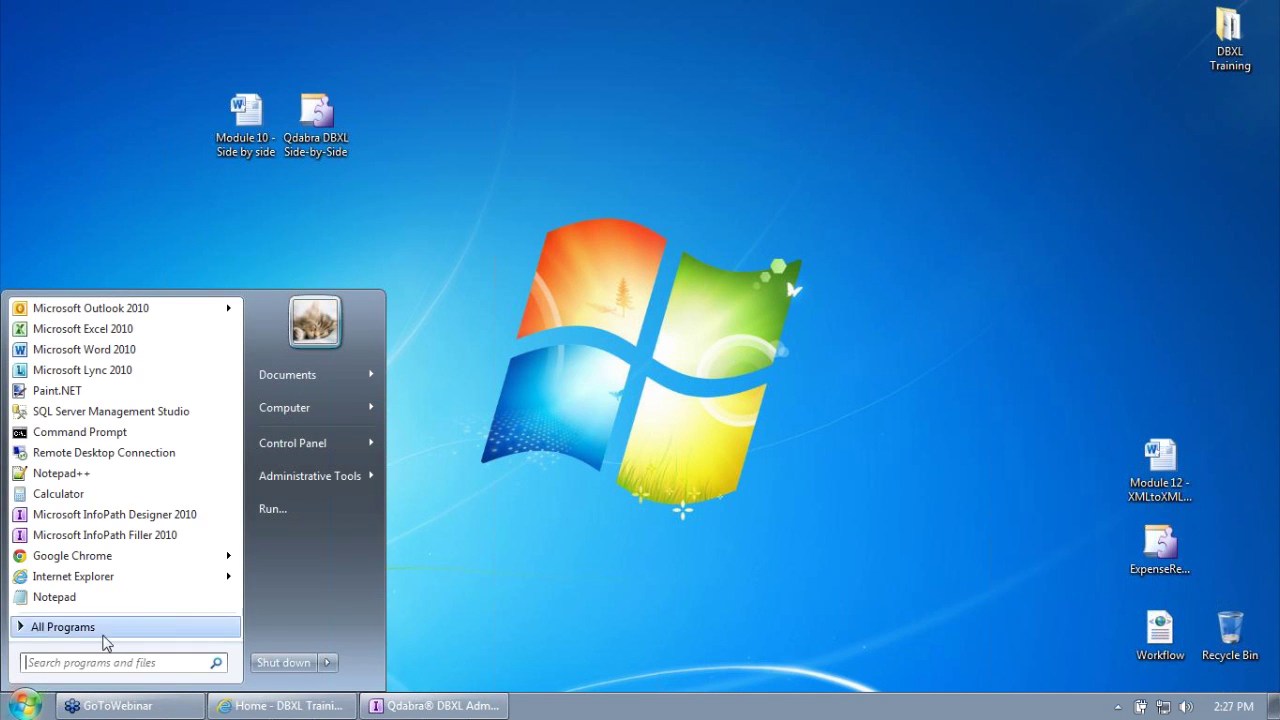
# Step: Launch InfoPath Designer 2010, design a Blank Form, and open Add or Remove Custom Controls
pyautogui.click(115, 514)
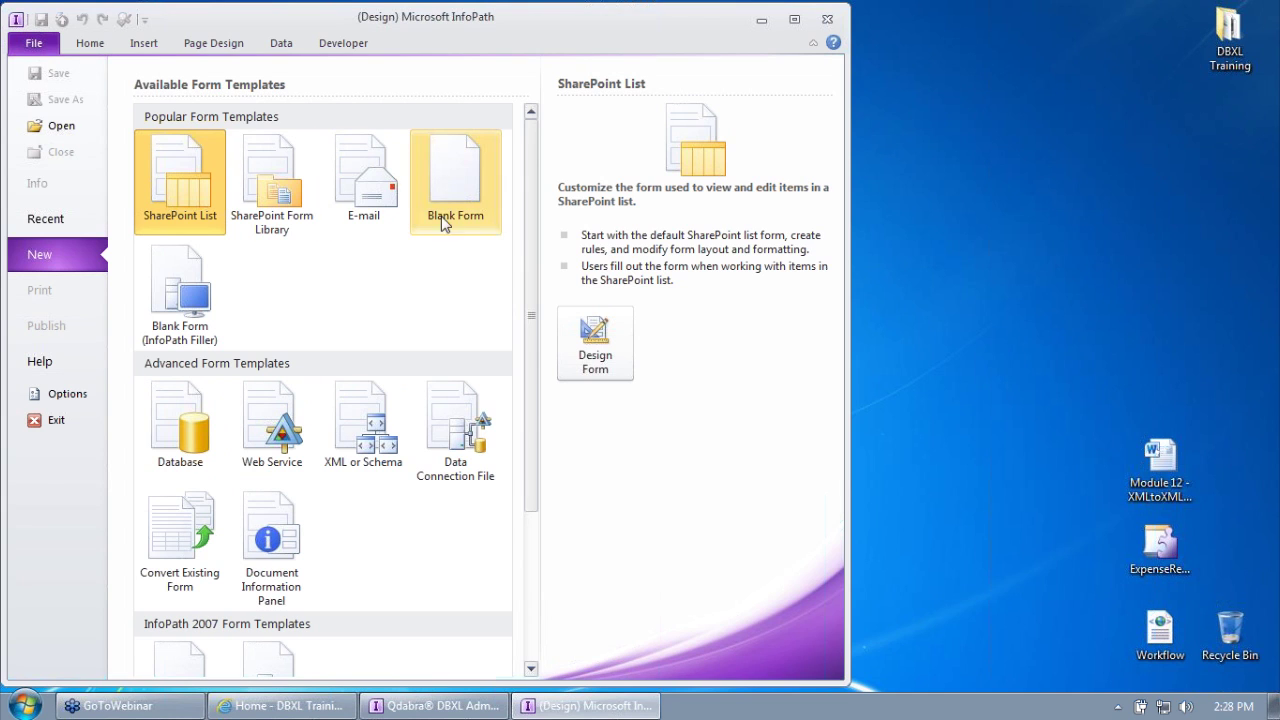
pyautogui.click(460, 178)
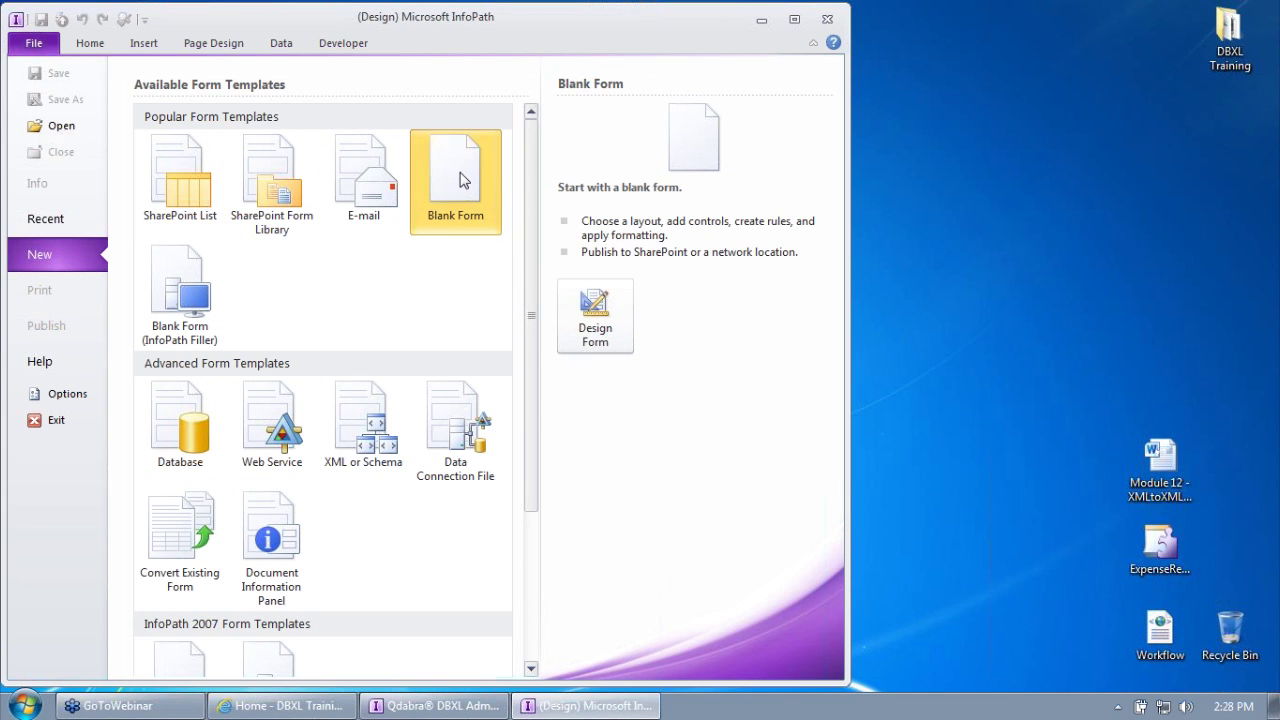
pyautogui.click(622, 332)
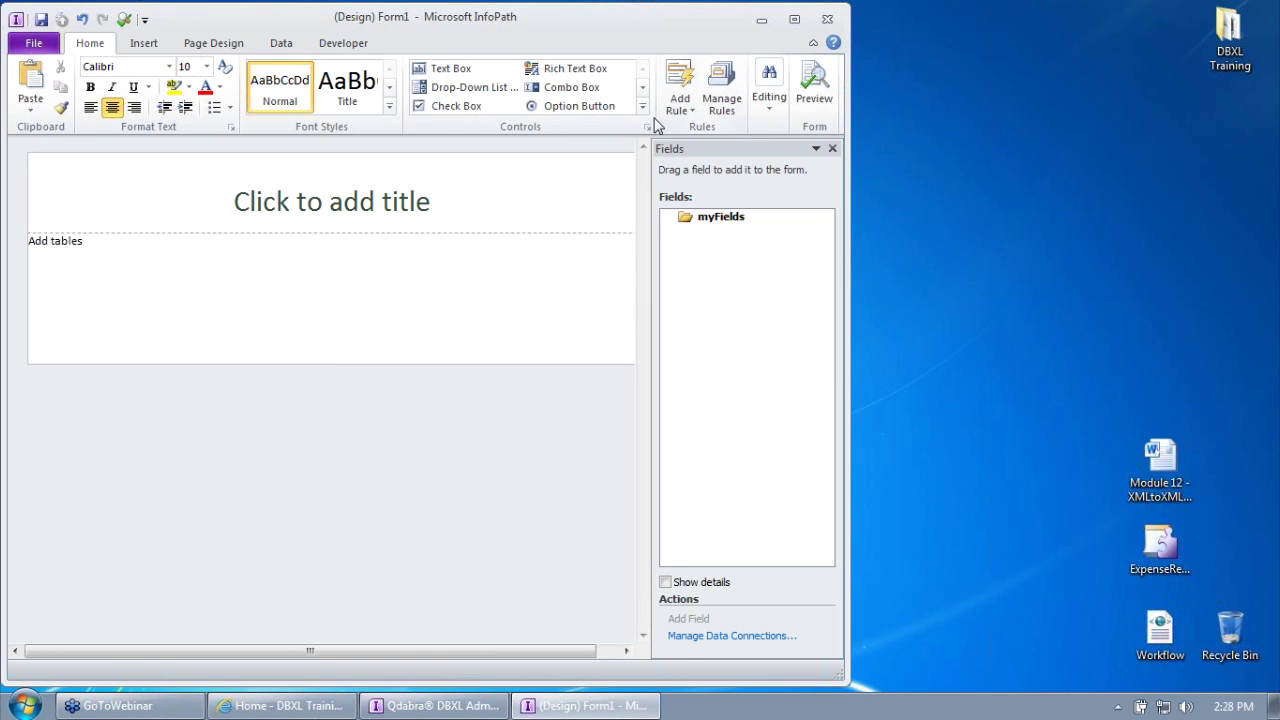
pyautogui.click(646, 127)
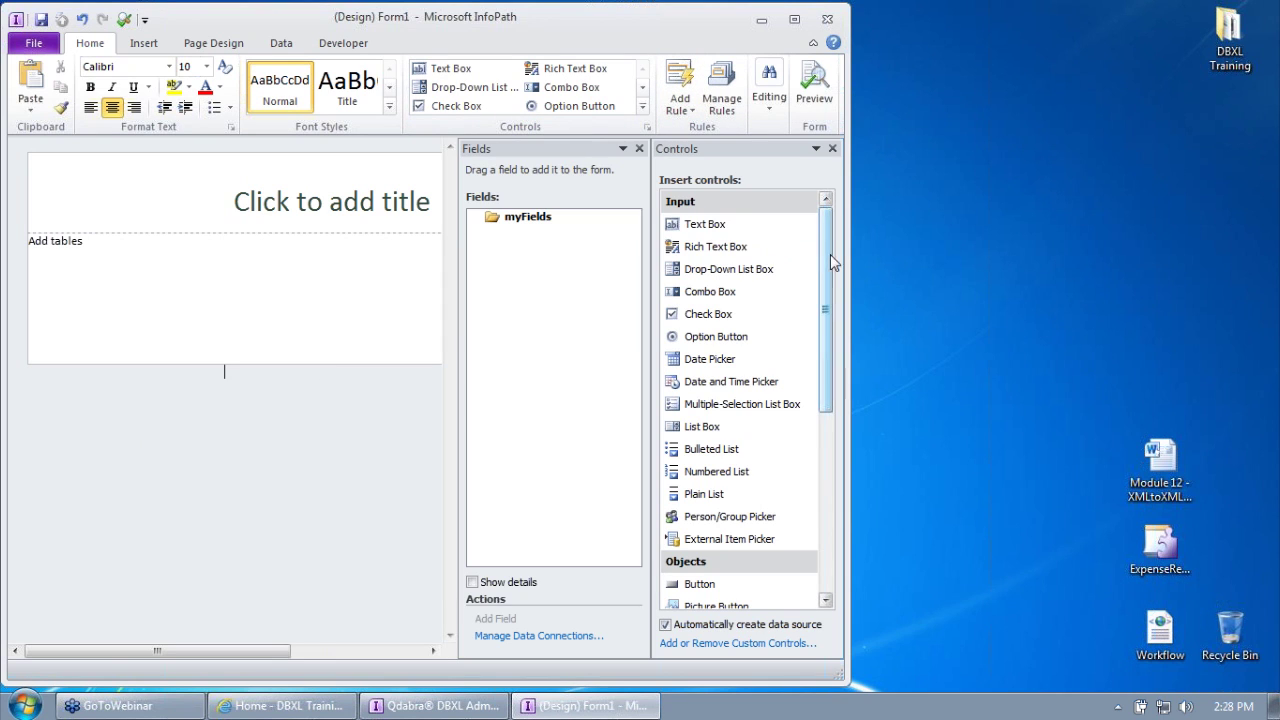
pyautogui.scroll(-5, 827, 257)
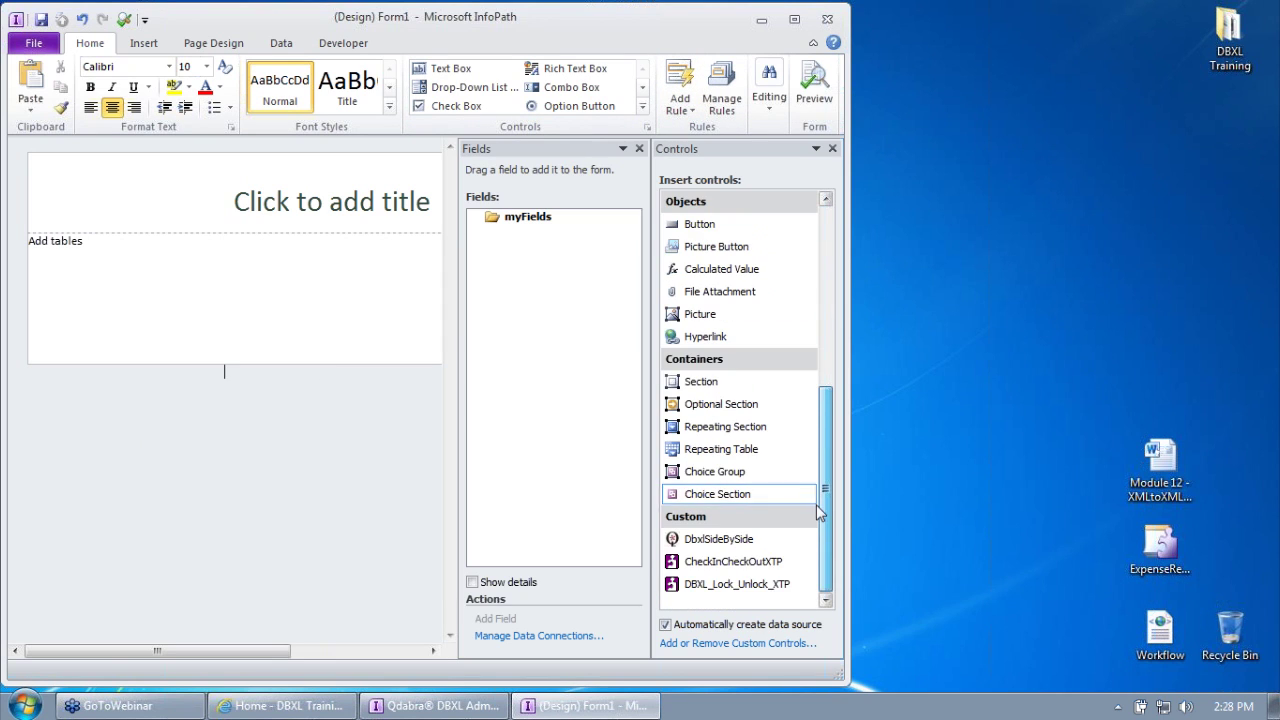
pyautogui.click(722, 645)
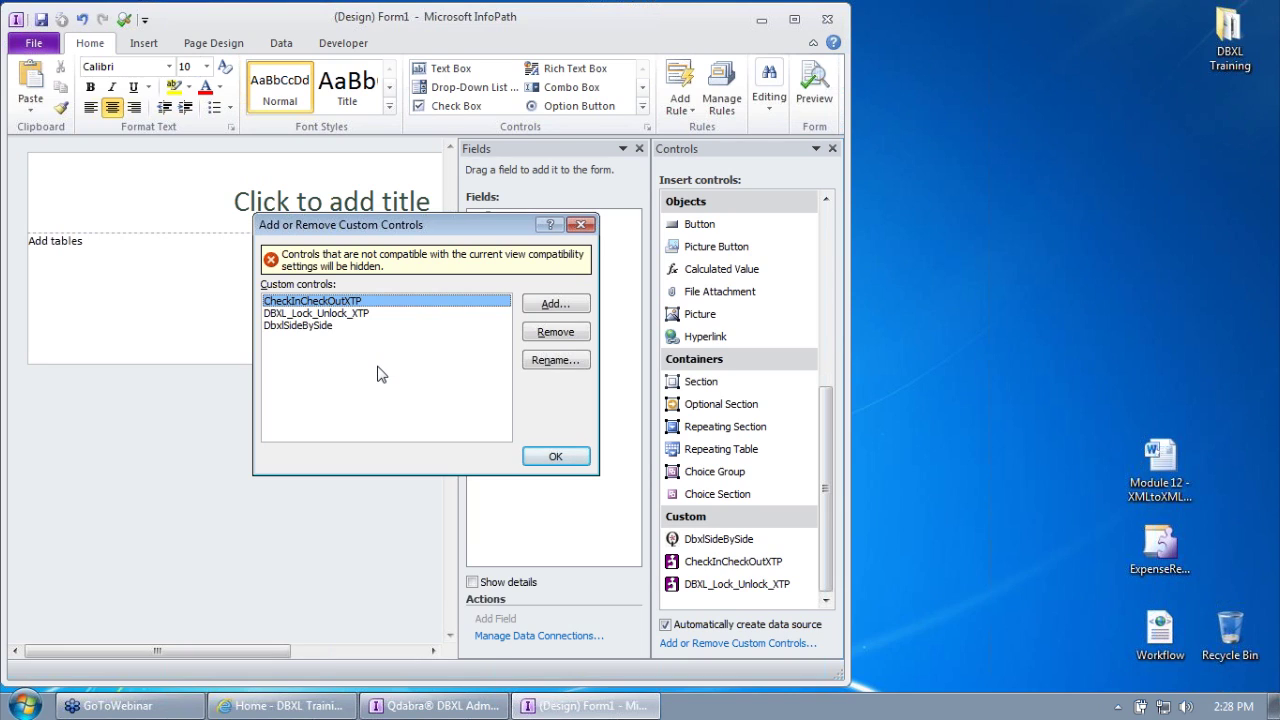
# Step: Remove the CheckInCheckOutXTP, DBXL_Lock_Unlock_XTP and DbxlSideBySide custom controls
pyautogui.click(552, 334)
pyautogui.click(606, 402)
pyautogui.click(558, 334)
pyautogui.click(628, 405)
pyautogui.click(558, 333)
pyautogui.click(604, 403)
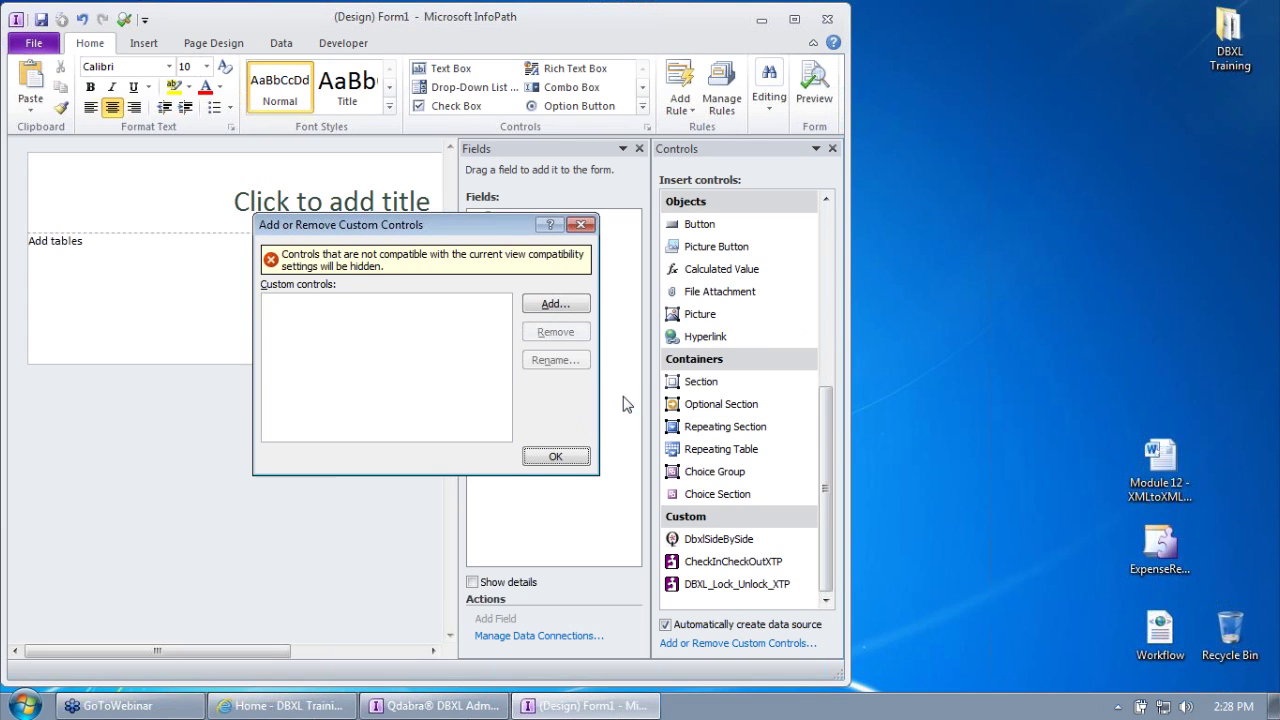
pyautogui.click(555, 457)
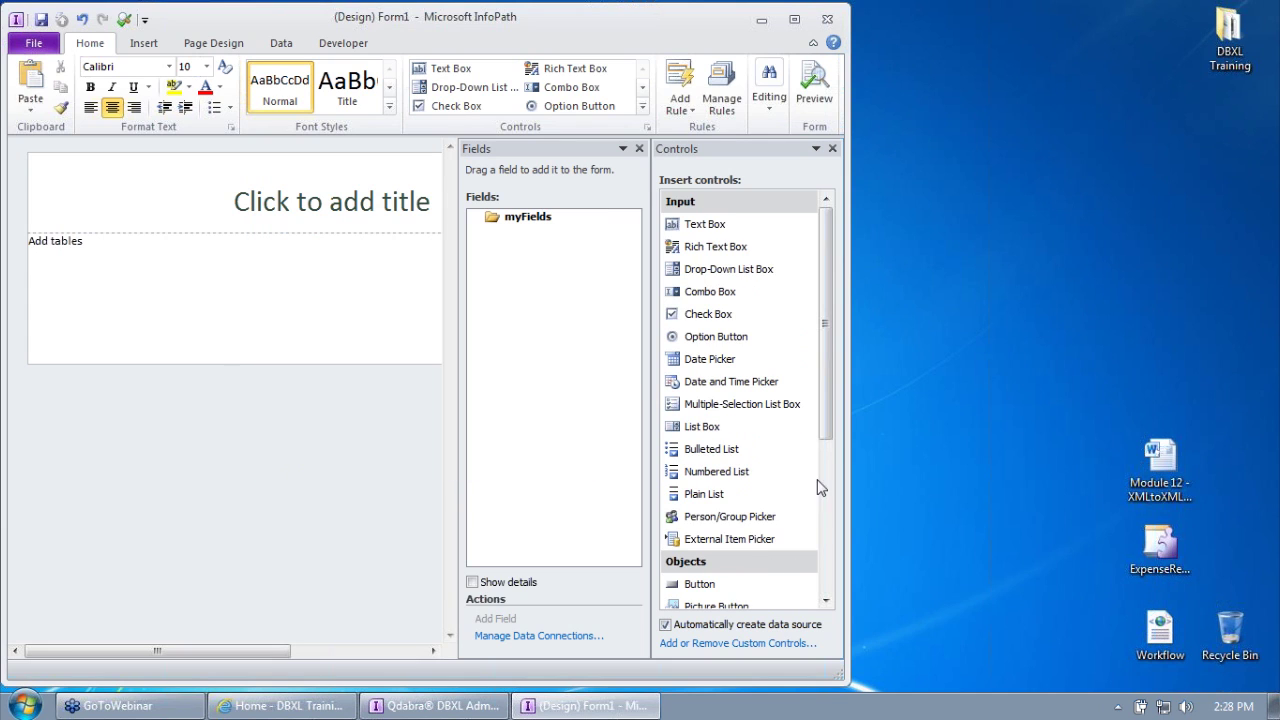
# Step: Widen the Controls pane and start adding a new Template Part custom control
pyautogui.scroll(-3, 825, 517)
pyautogui.scroll(-2, 825, 517)
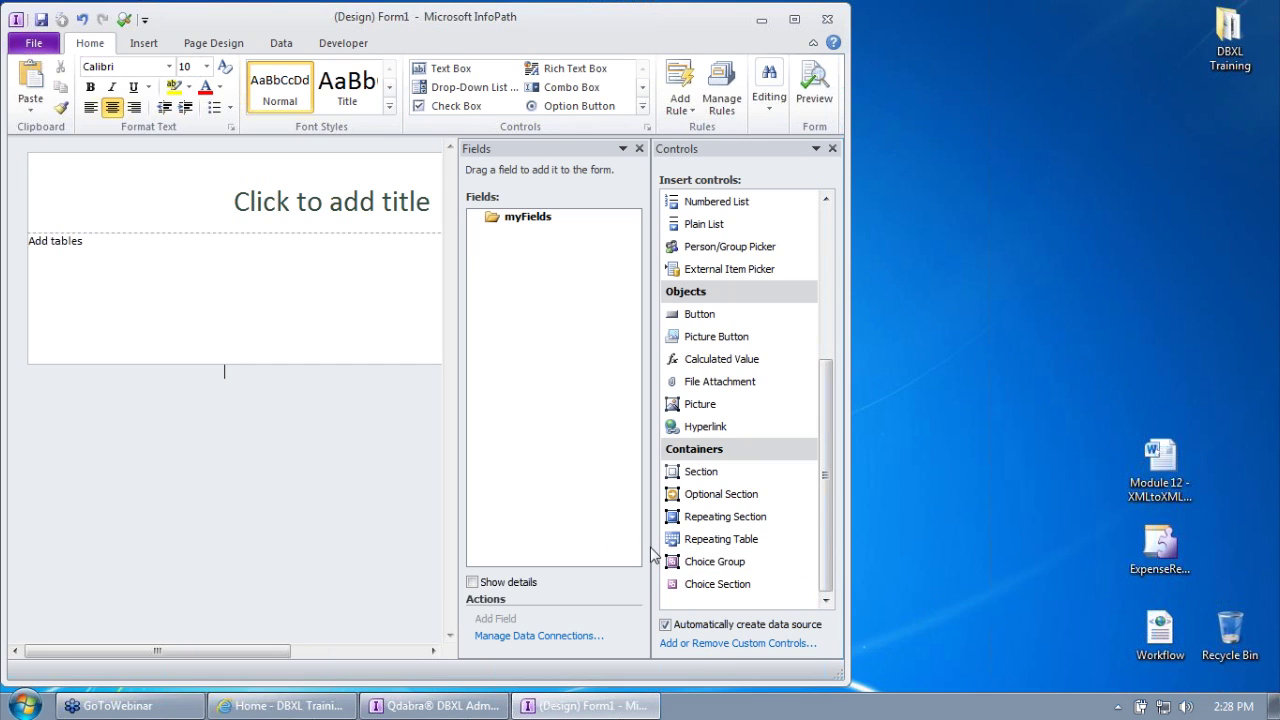
pyautogui.moveTo(651, 547); pyautogui.dragTo(571, 547)
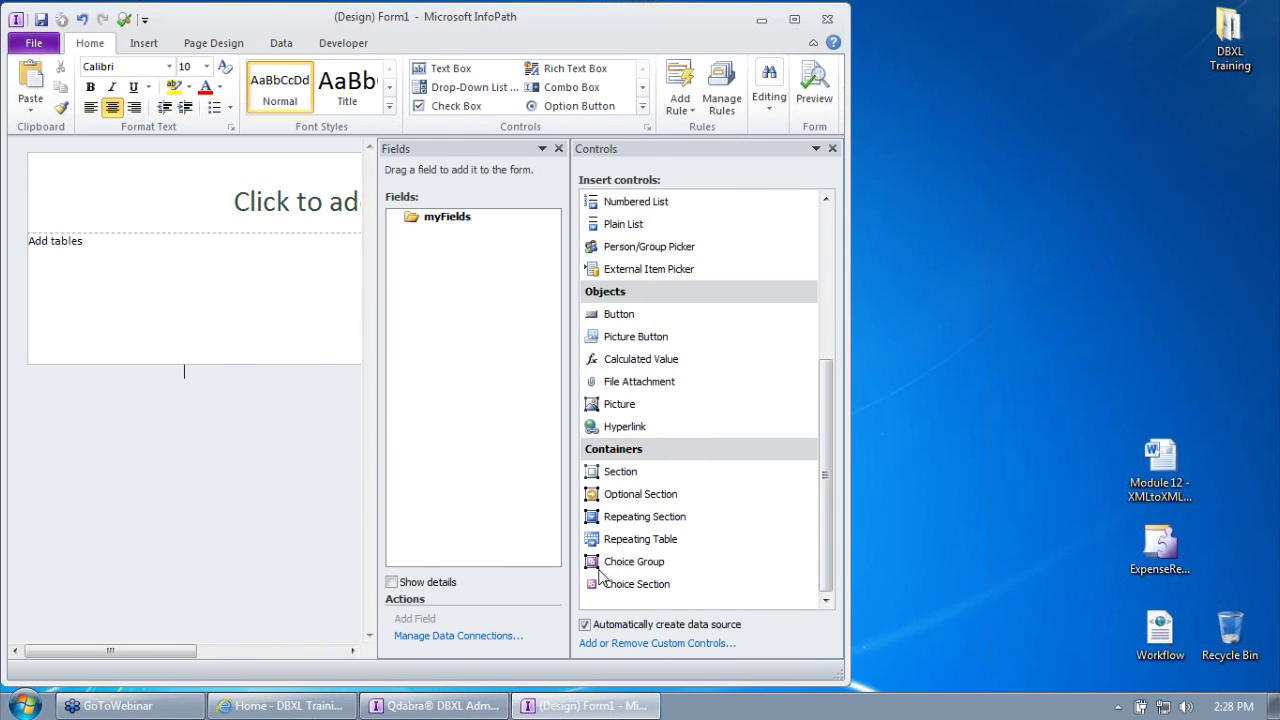
pyautogui.click(661, 645)
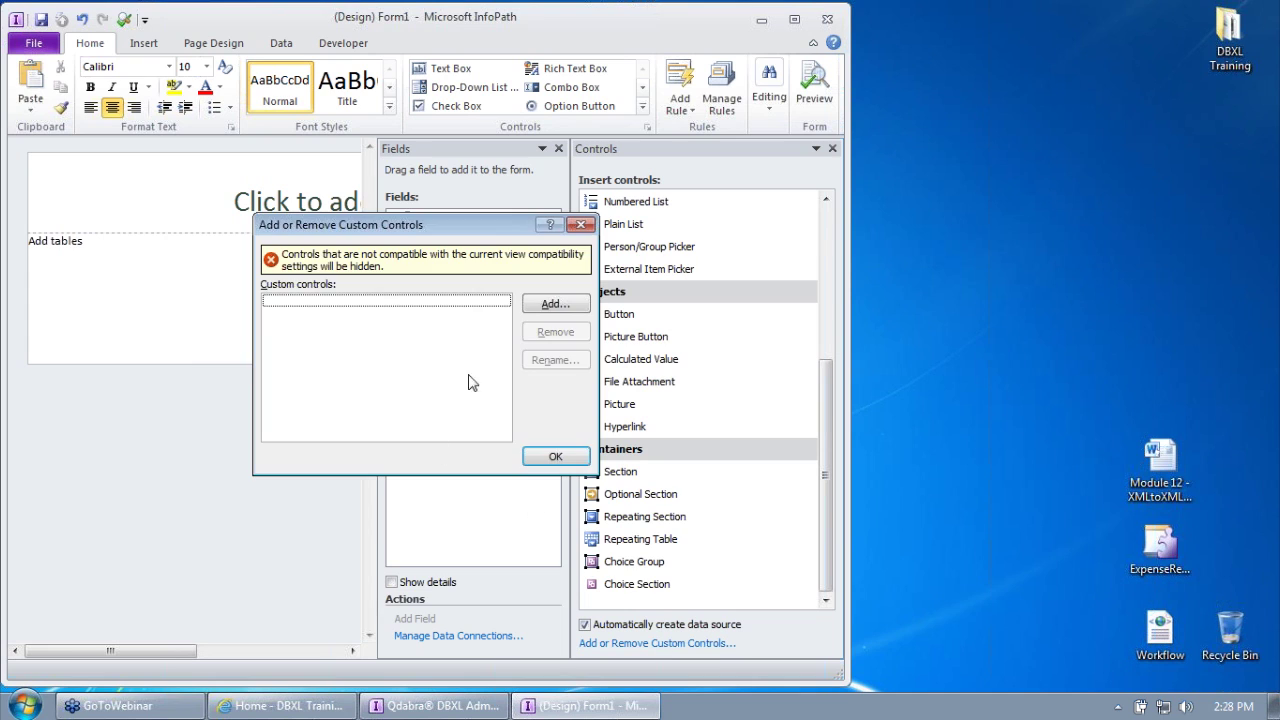
pyautogui.click(547, 304)
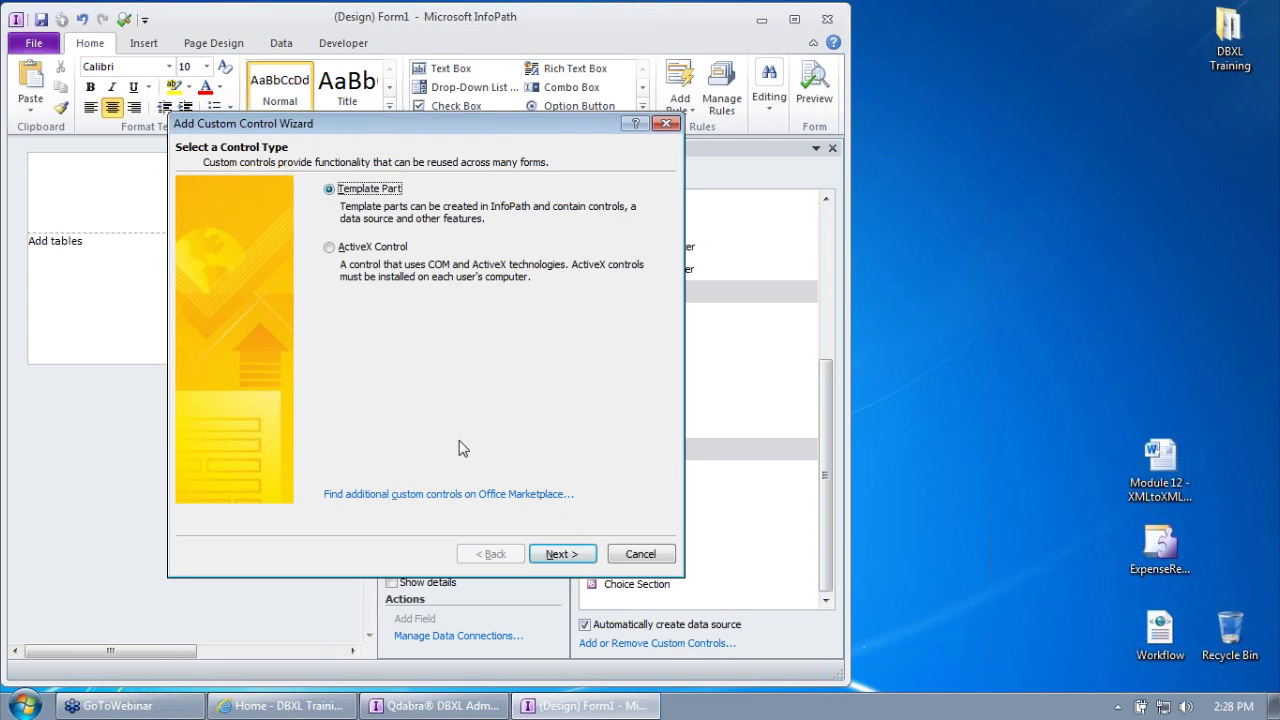
pyautogui.click(559, 552)
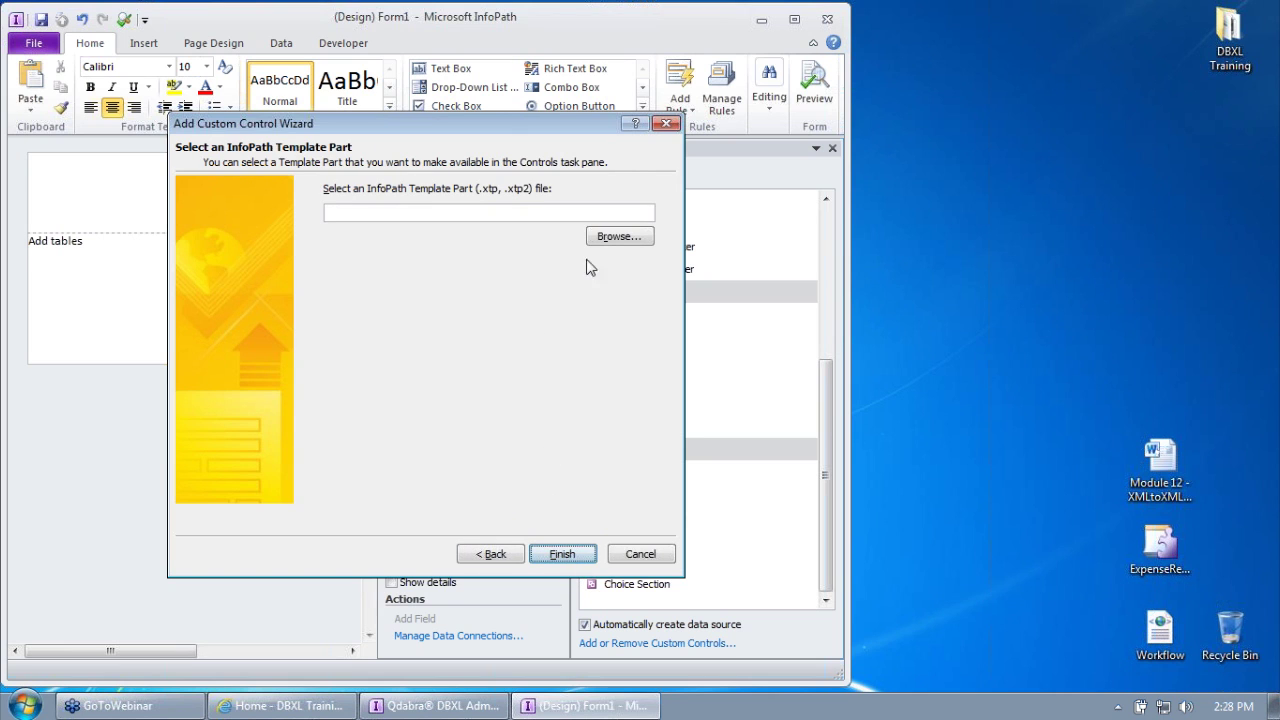
# Step: Add the Qdabra DBXL Side-by-Side template part from the Desktop and close the dialogs
pyautogui.click(603, 237)
pyautogui.click(271, 178)
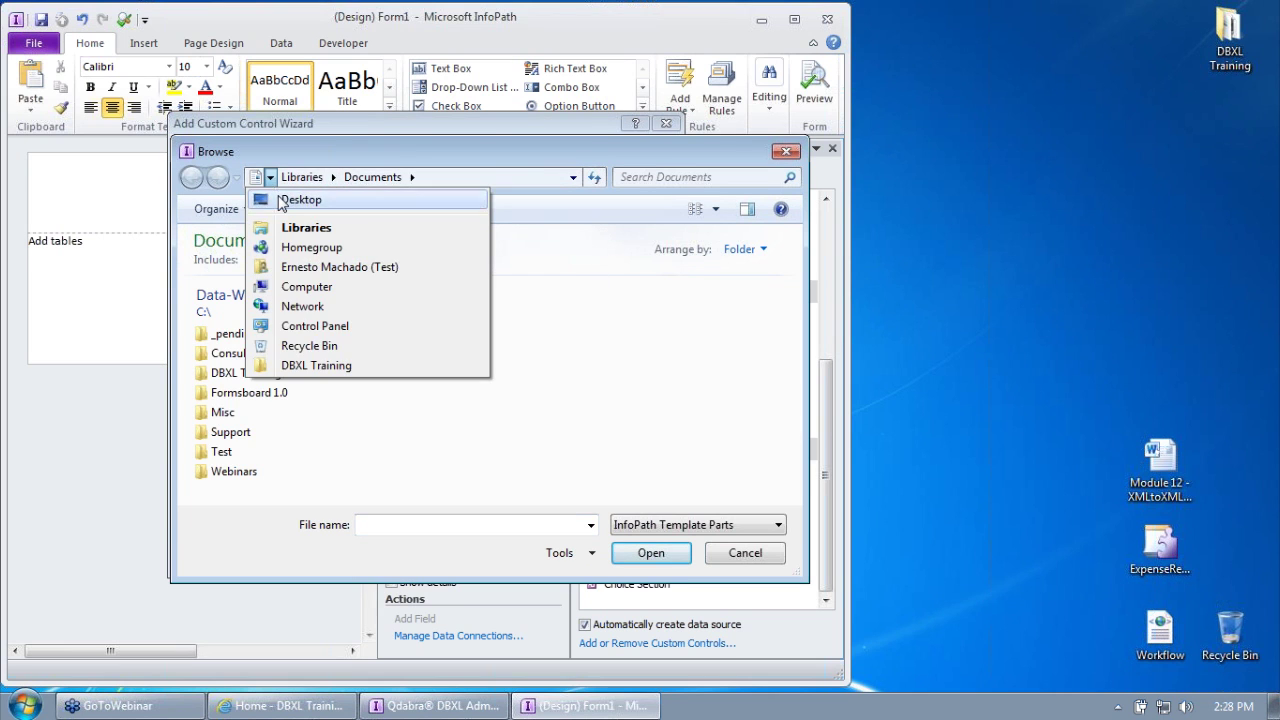
pyautogui.click(335, 197)
pyautogui.click(295, 402)
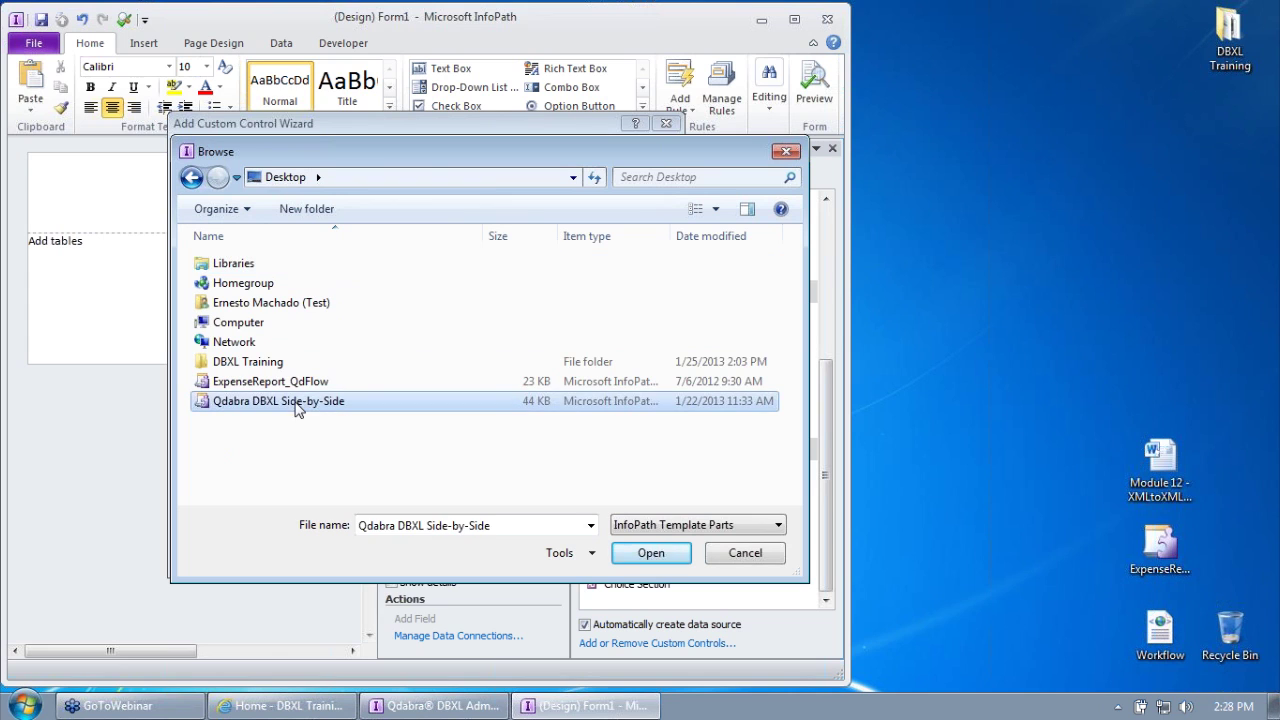
pyautogui.click(645, 556)
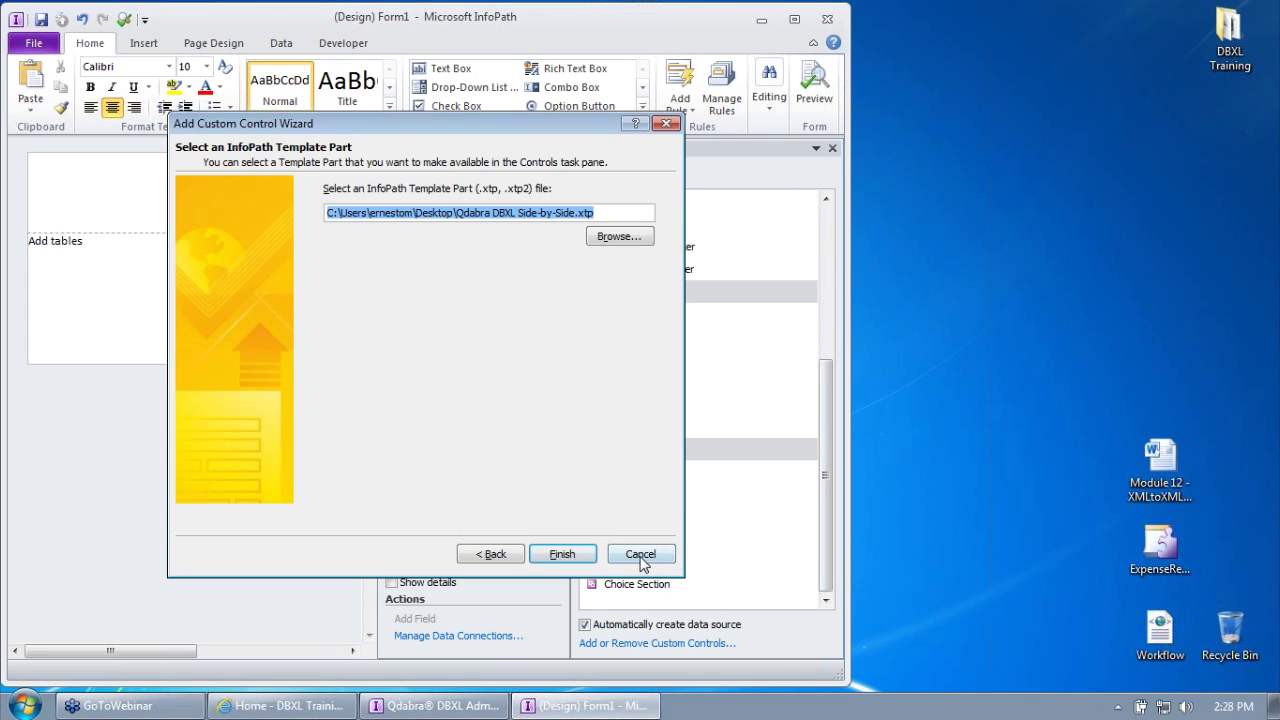
pyautogui.click(556, 554)
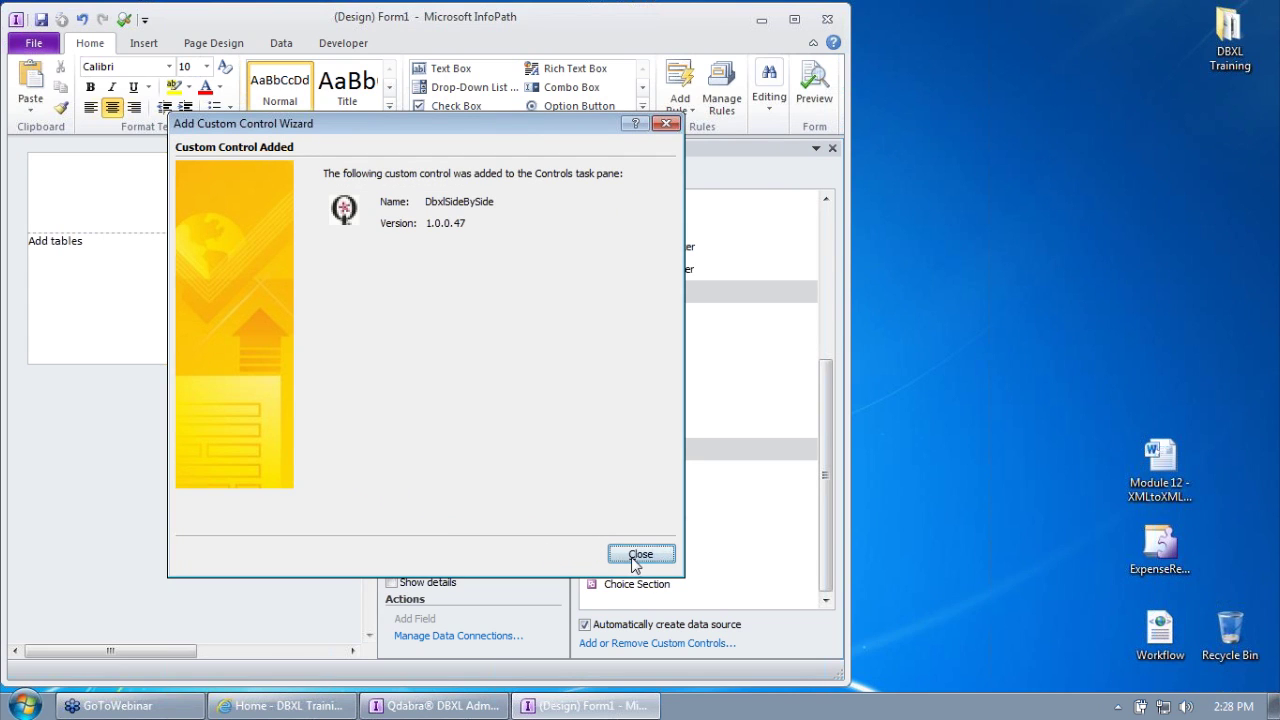
pyautogui.click(640, 554)
pyautogui.click(532, 460)
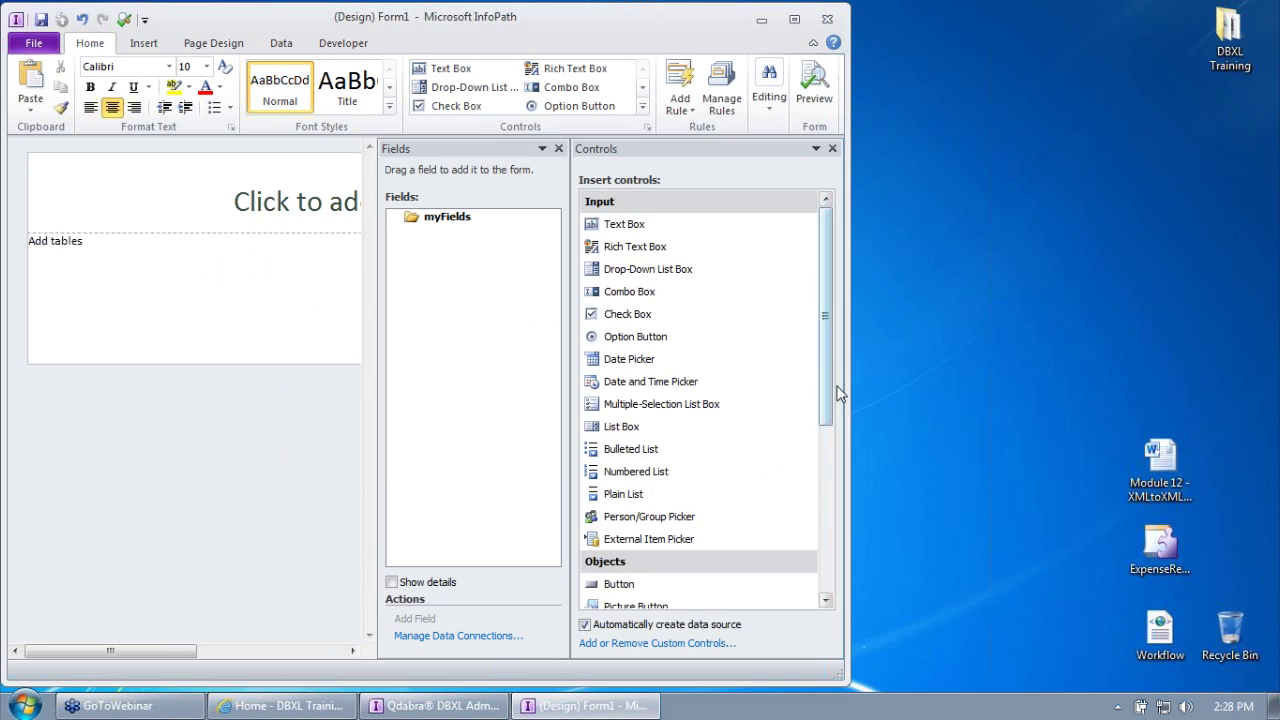
# Step: Confirm DbxlSideBySide is listed in Controls, then close InfoPath without saving Form1
pyautogui.moveTo(826, 374); pyautogui.dragTo(826, 556)
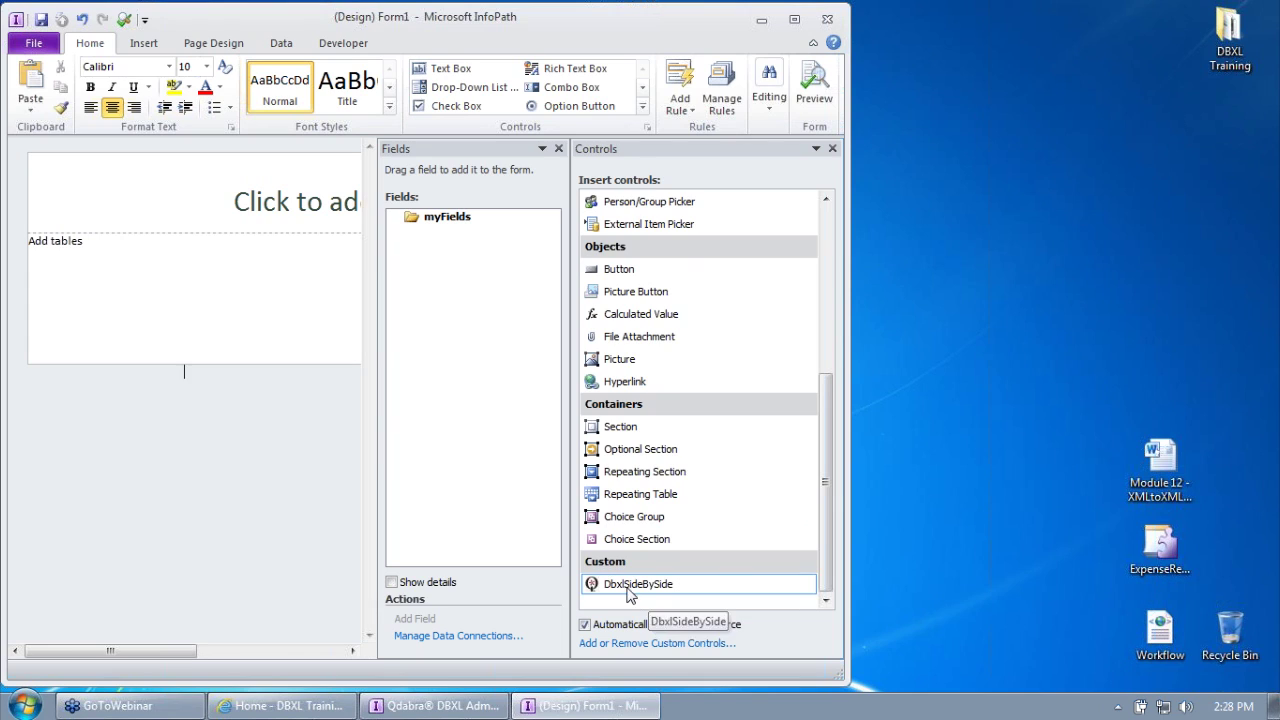
pyautogui.click(828, 20)
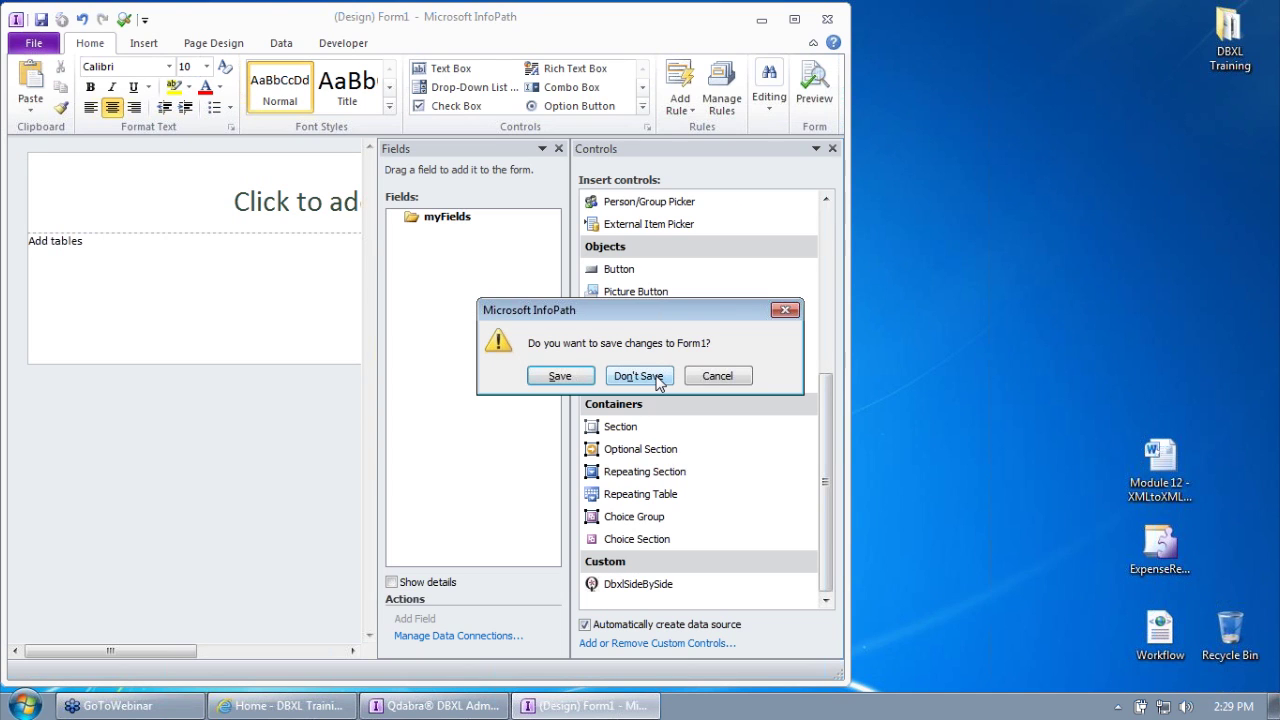
pyautogui.click(659, 385)
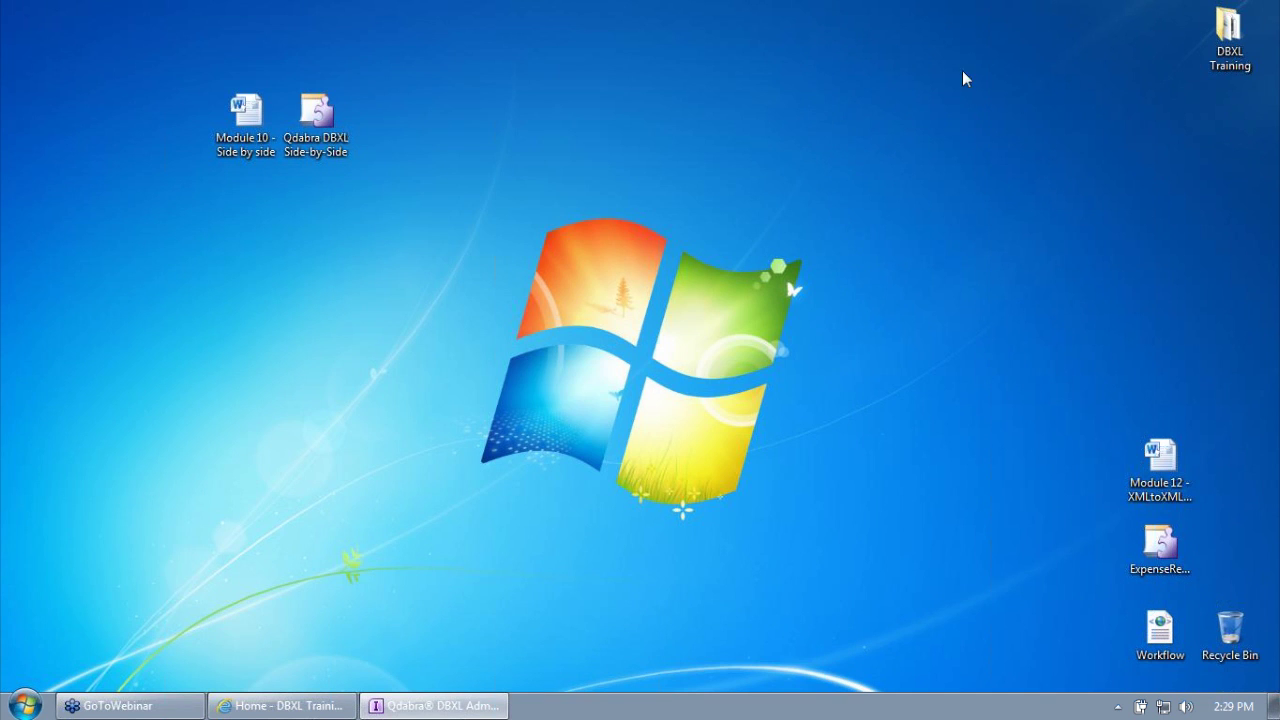
# Step: Browse DBXL Training > 1 - Getting Started, then close Explorer and restore the SharePoint browser
pyautogui.doubleClick(1229, 35)
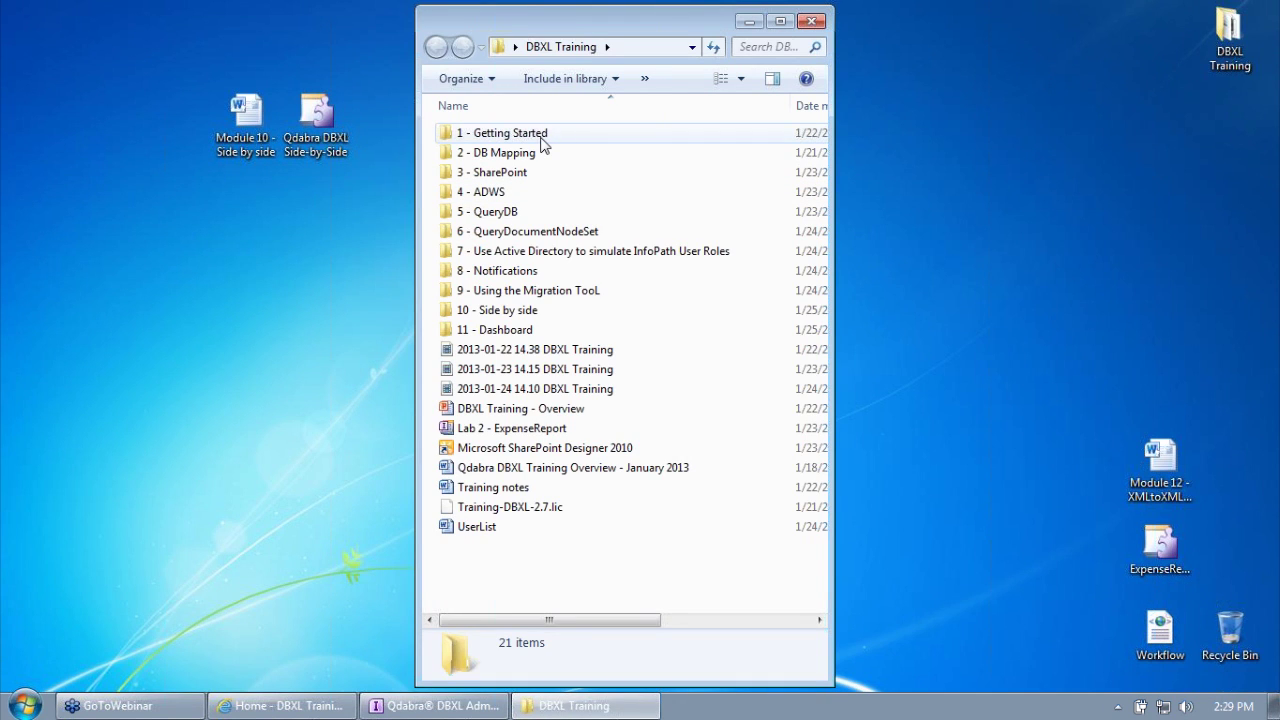
pyautogui.doubleClick(543, 138)
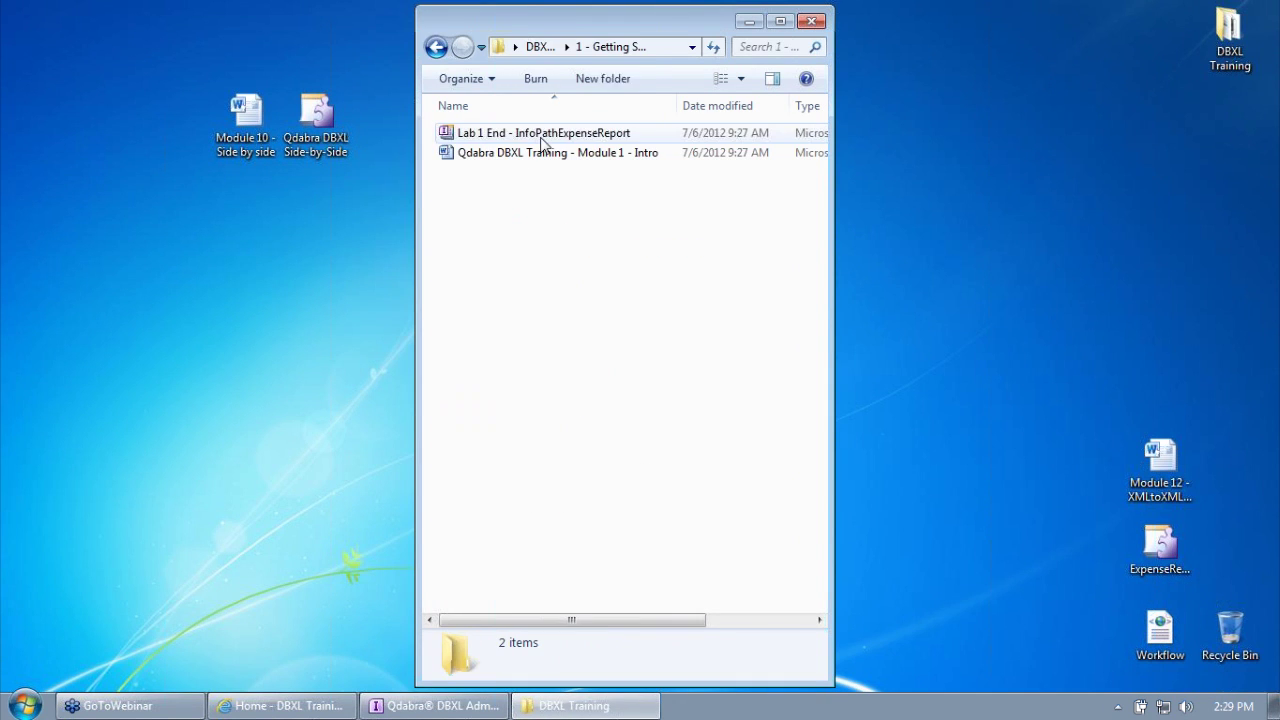
pyautogui.rightClick(556, 132)
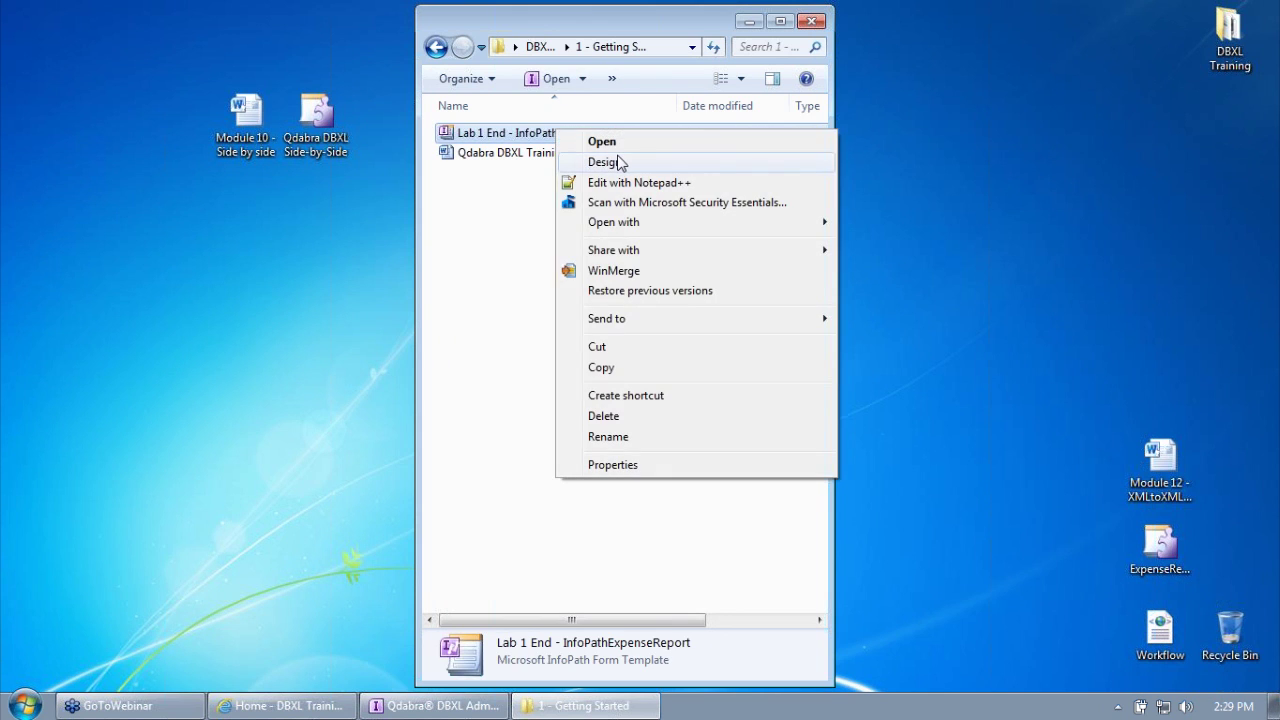
pyautogui.click(480, 88)
pyautogui.click(436, 47)
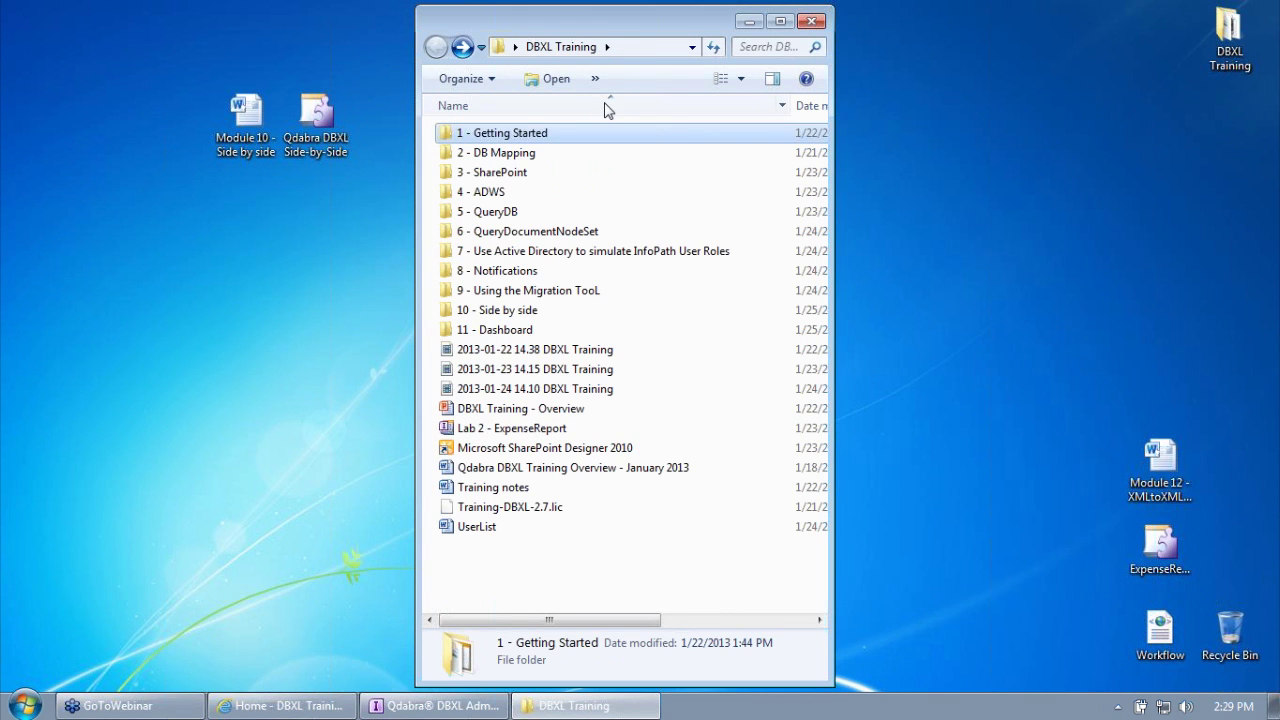
pyautogui.click(811, 21)
pyautogui.click(318, 706)
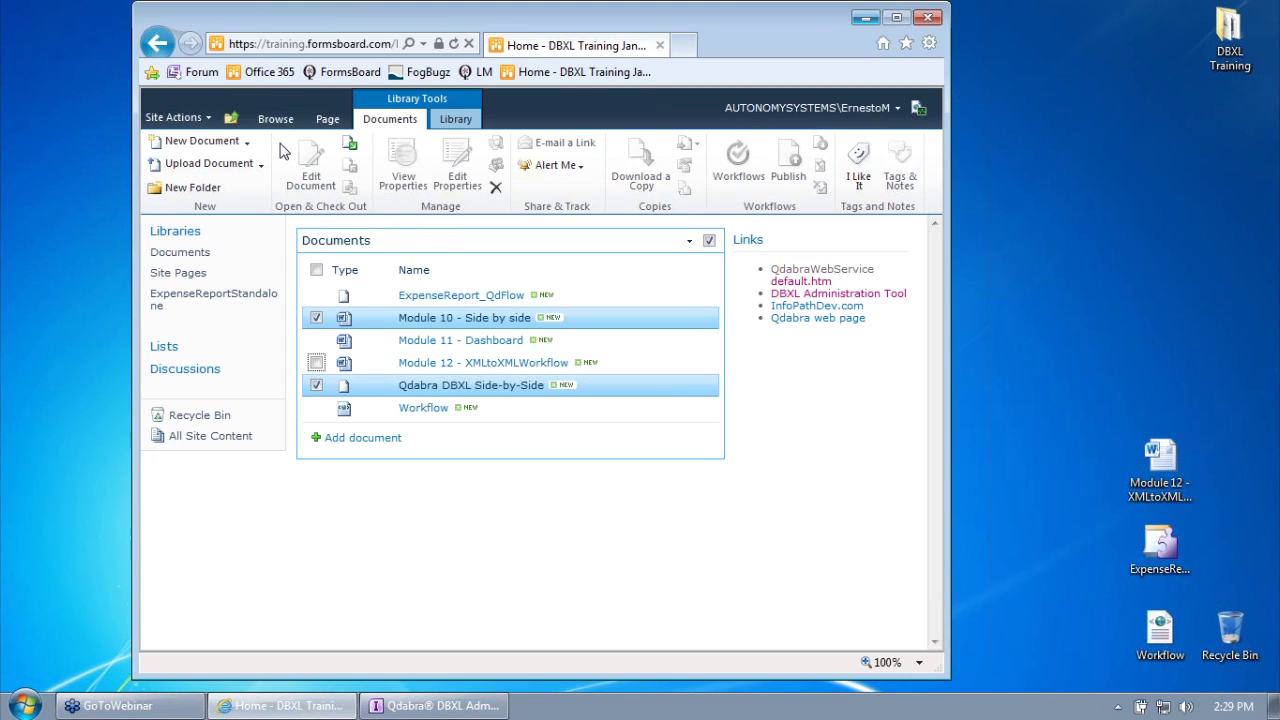
# Step: Open the Documents library and the Day 1 Training Modules folder, then return to Documents
pyautogui.click(186, 254)
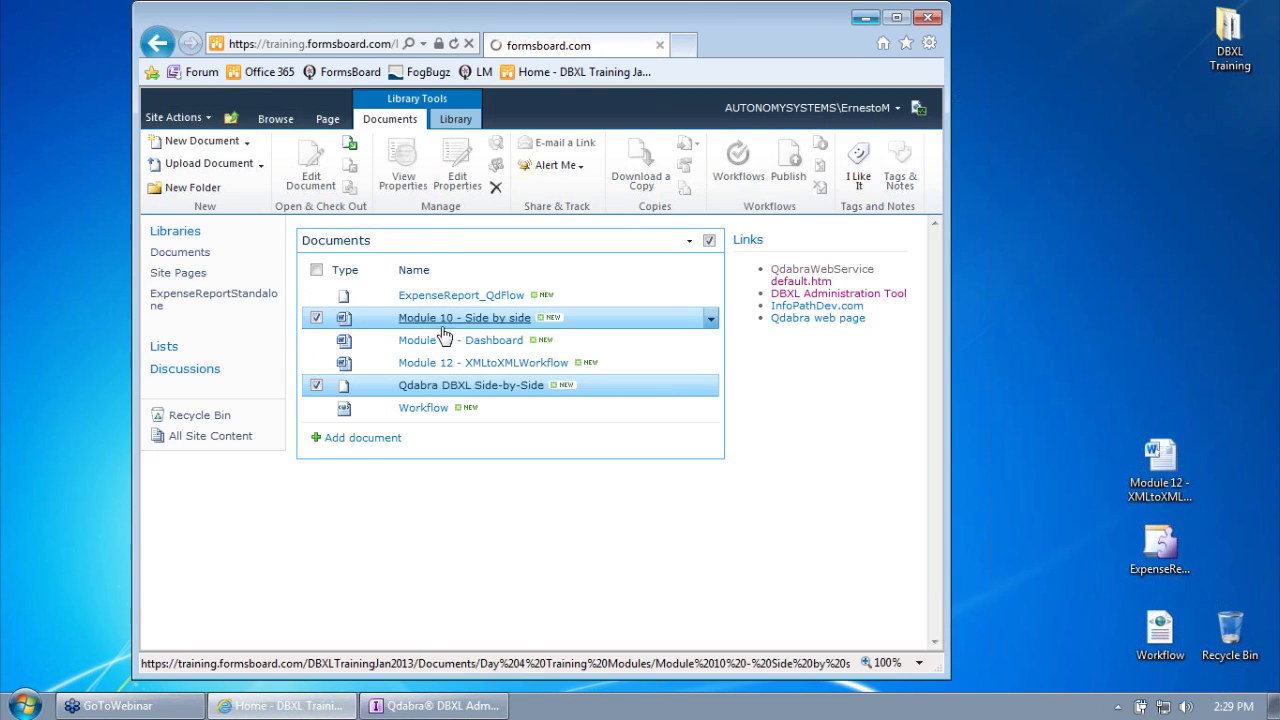
pyautogui.click(466, 260)
pyautogui.click(158, 43)
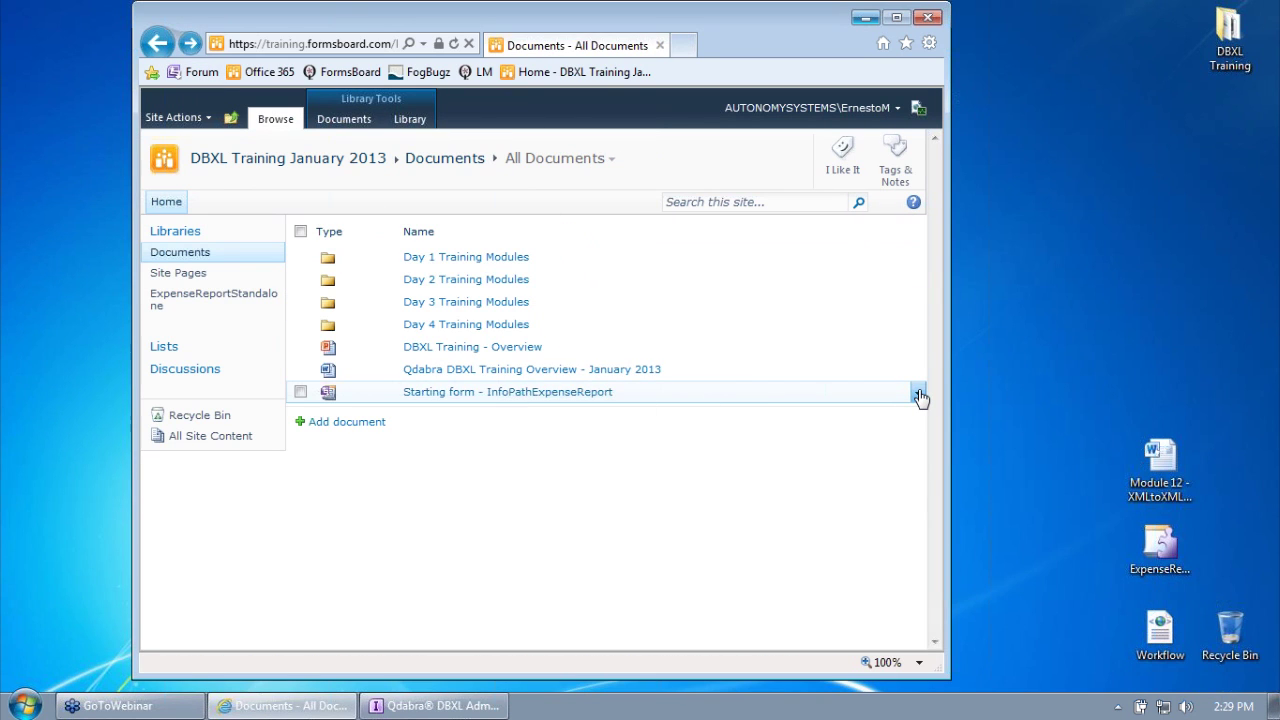
# Step: Download a copy of Starting form - InfoPathExpenseReport to the Desktop and close the browser
pyautogui.click(918, 393)
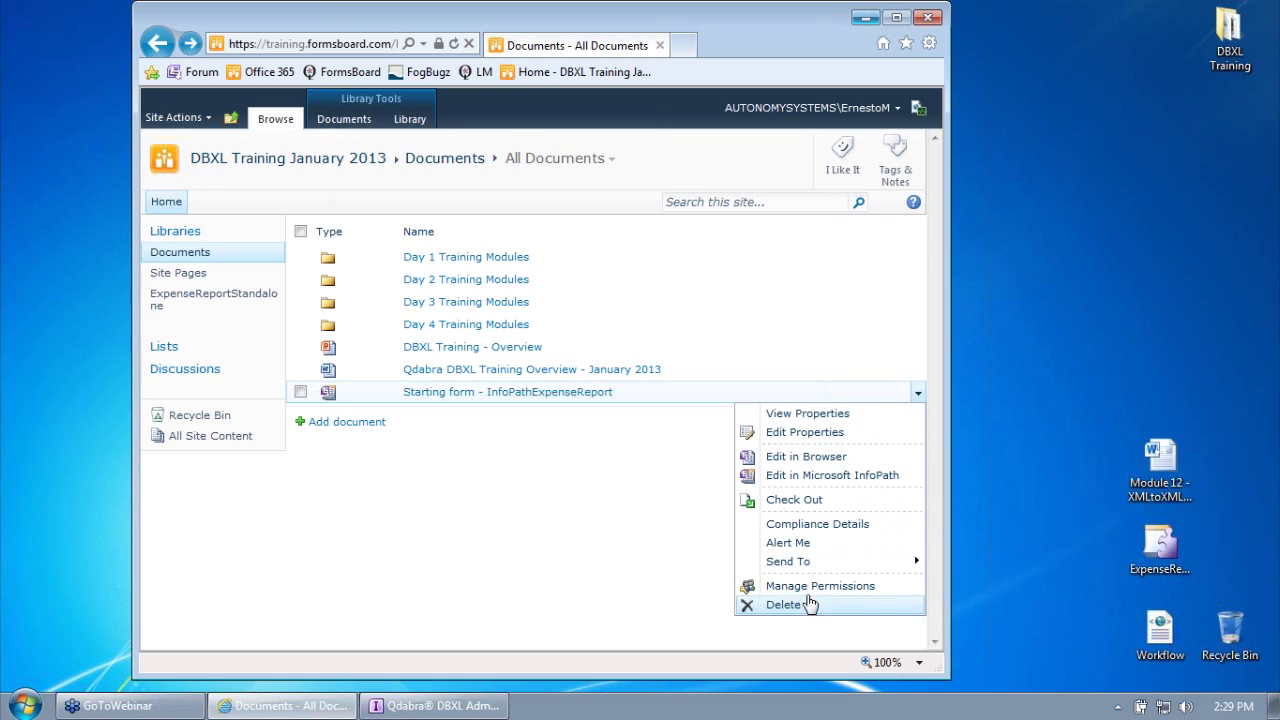
pyautogui.moveTo(817, 565)
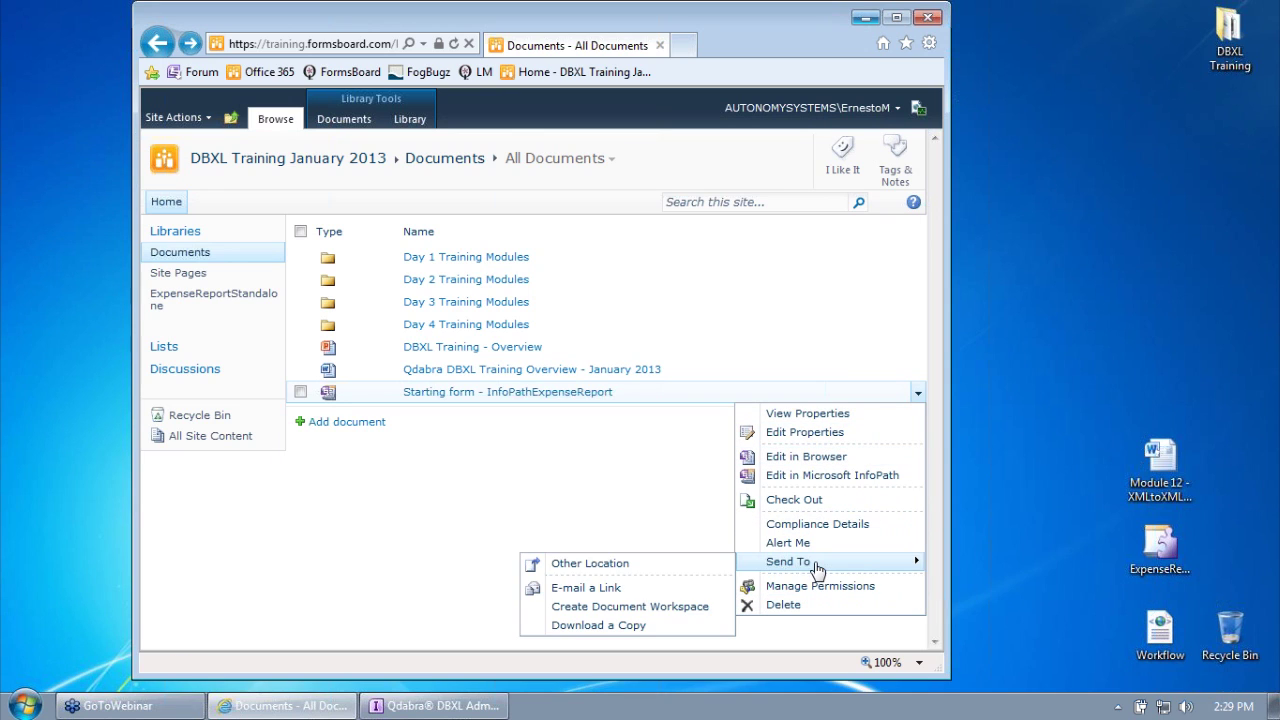
pyautogui.click(667, 627)
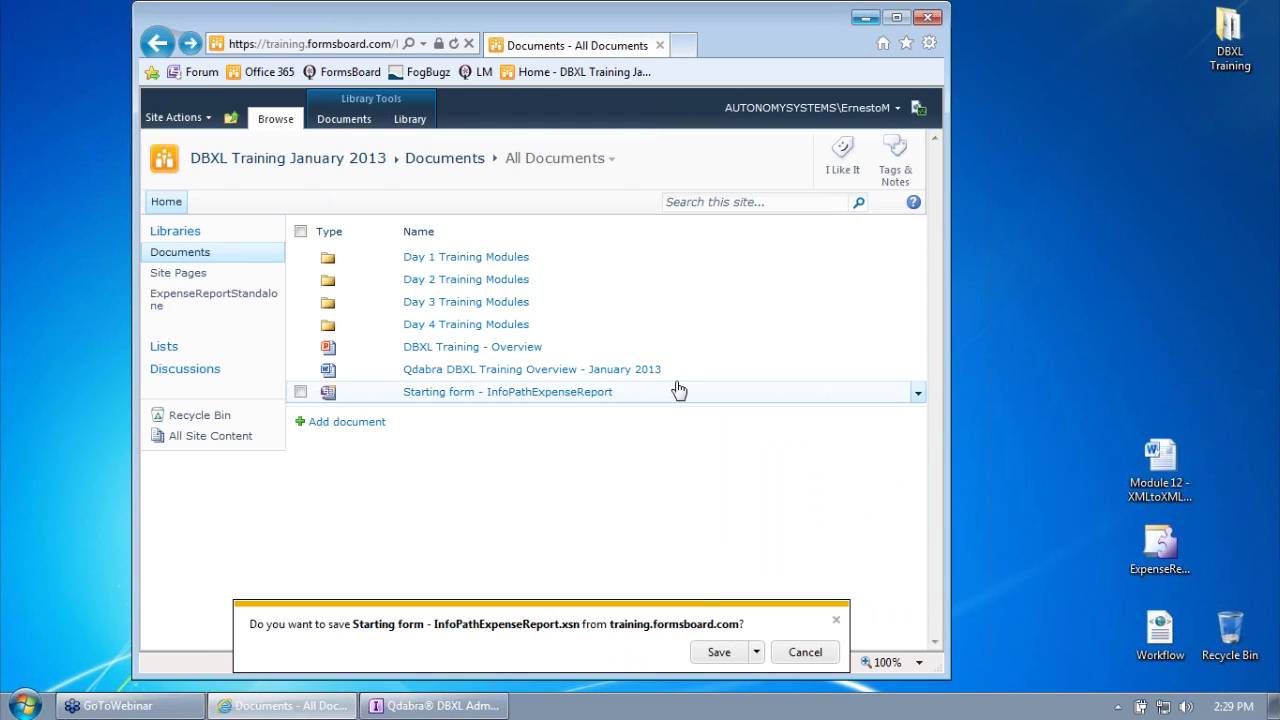
pyautogui.click(757, 652)
pyautogui.click(786, 628)
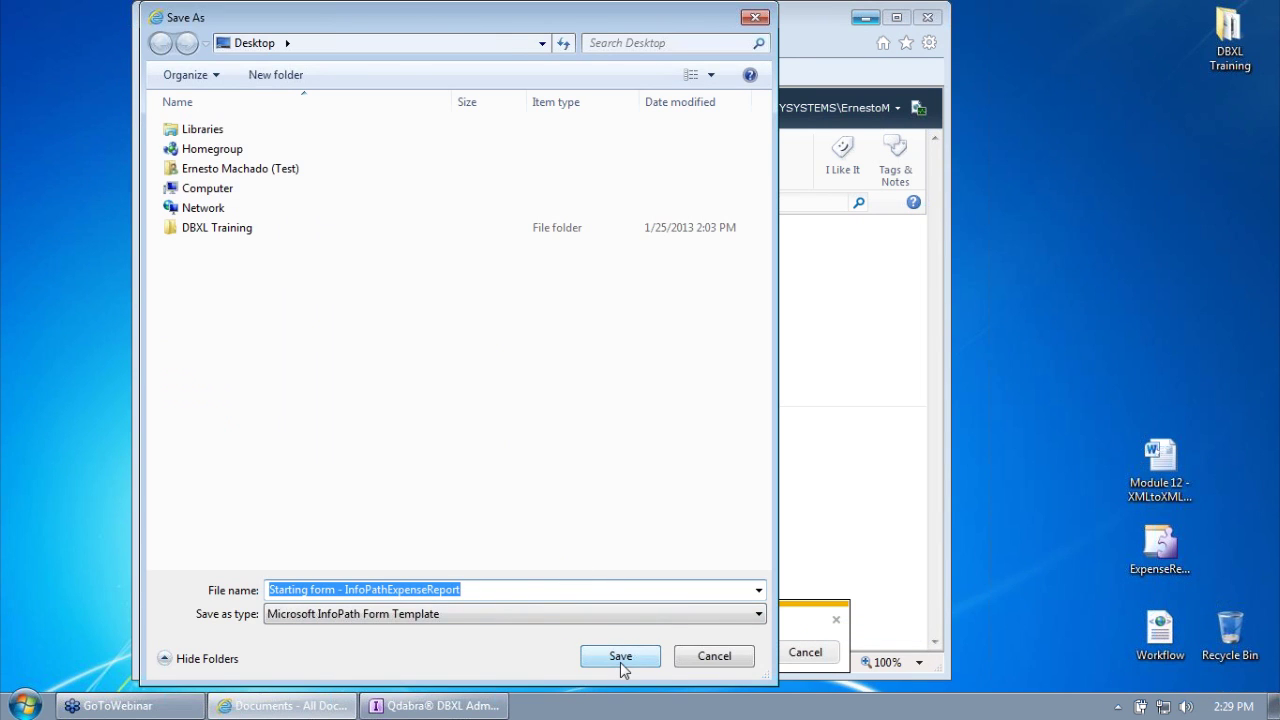
pyautogui.click(620, 662)
pyautogui.click(927, 17)
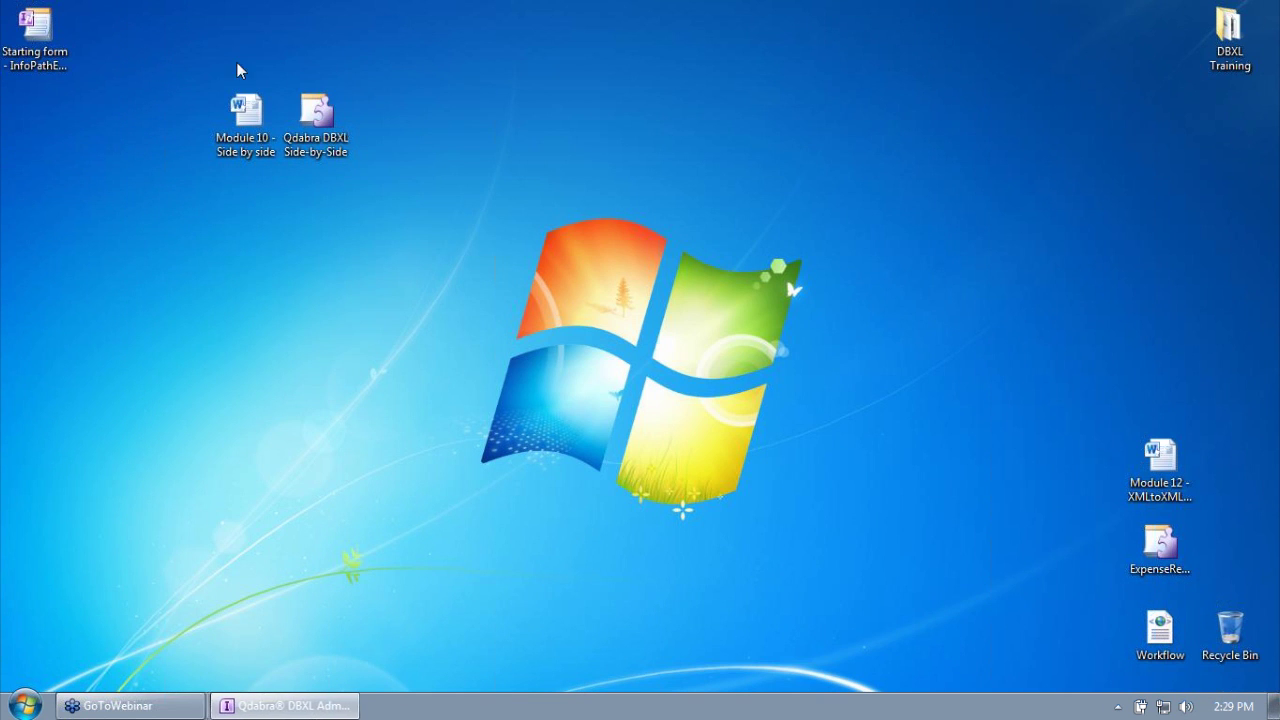
pyautogui.rightClick(60, 38)
# Step: Open the template in Design and review the Submit button's Submit Options without changes
pyautogui.click(88, 72)
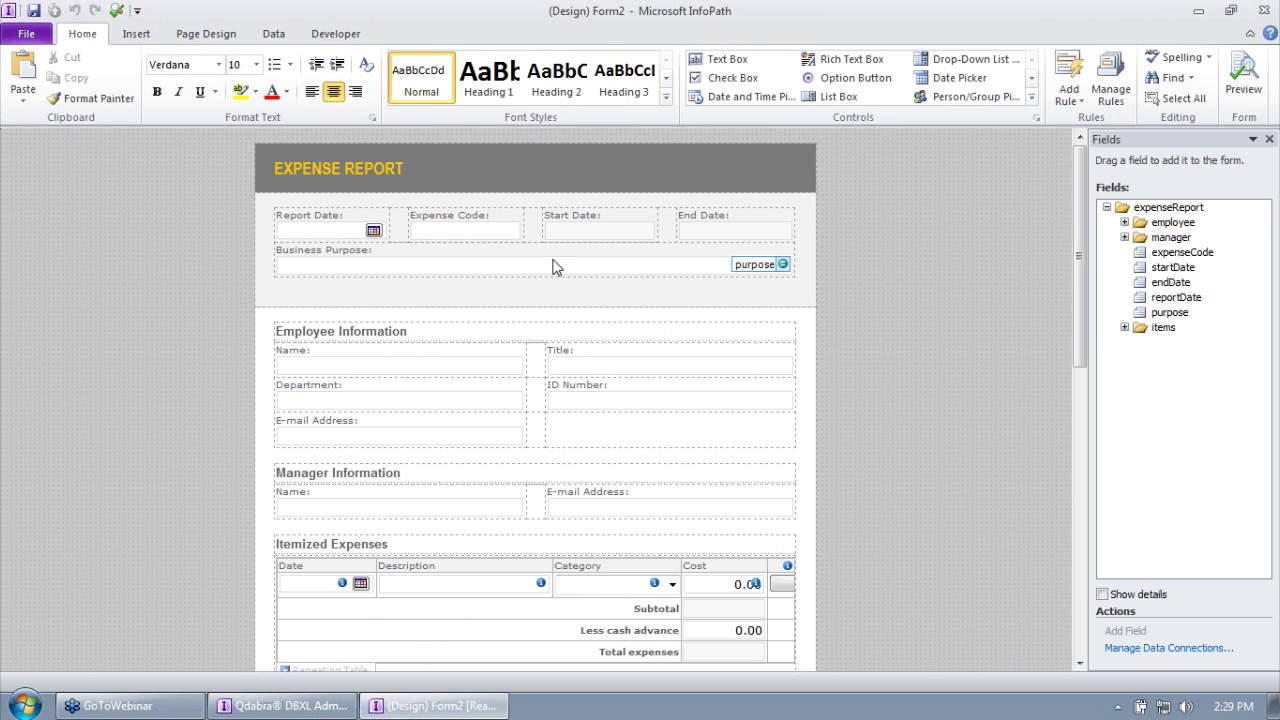
pyautogui.scroll(-10, 557, 267)
pyautogui.click(360, 612)
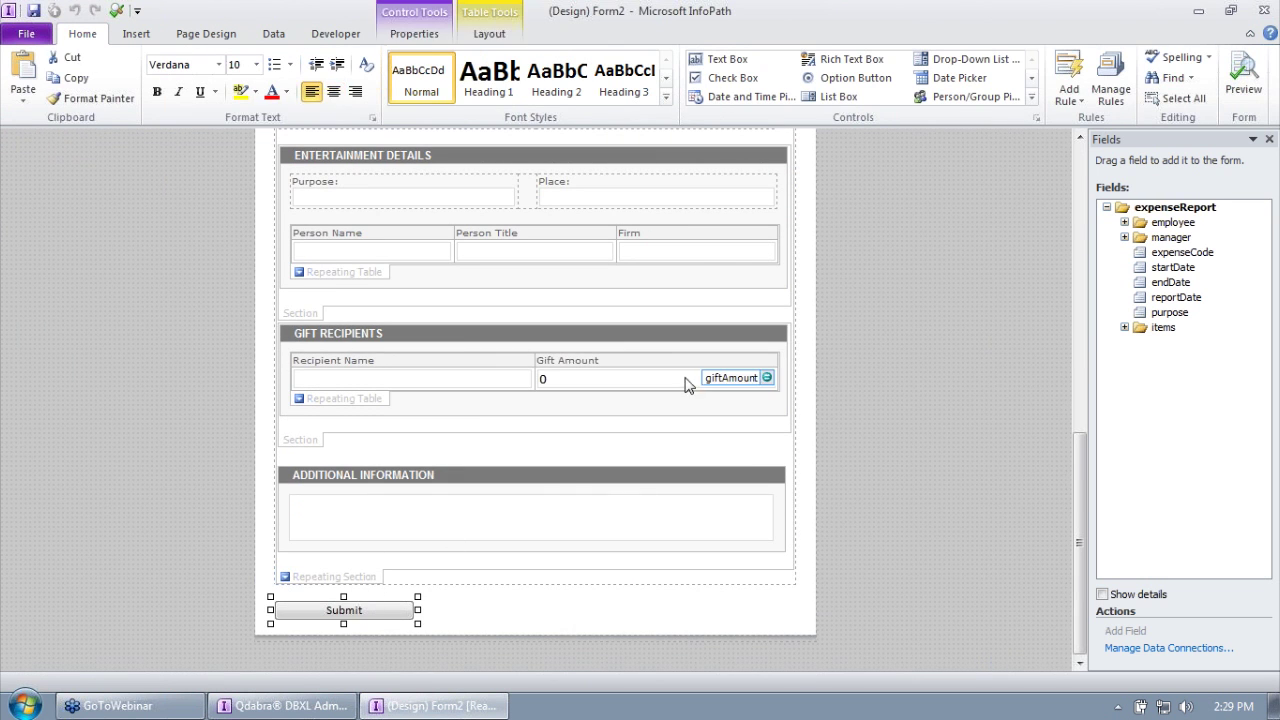
pyautogui.rightClick(354, 610)
pyautogui.click(413, 596)
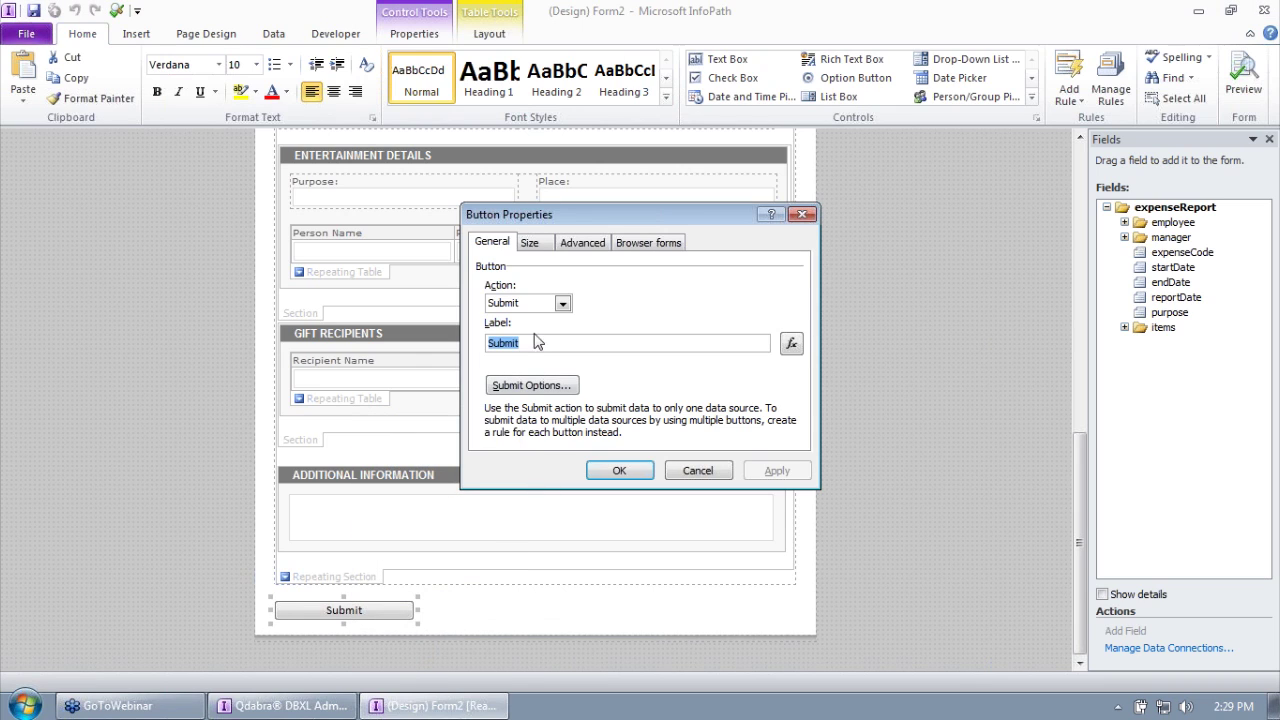
pyautogui.click(548, 388)
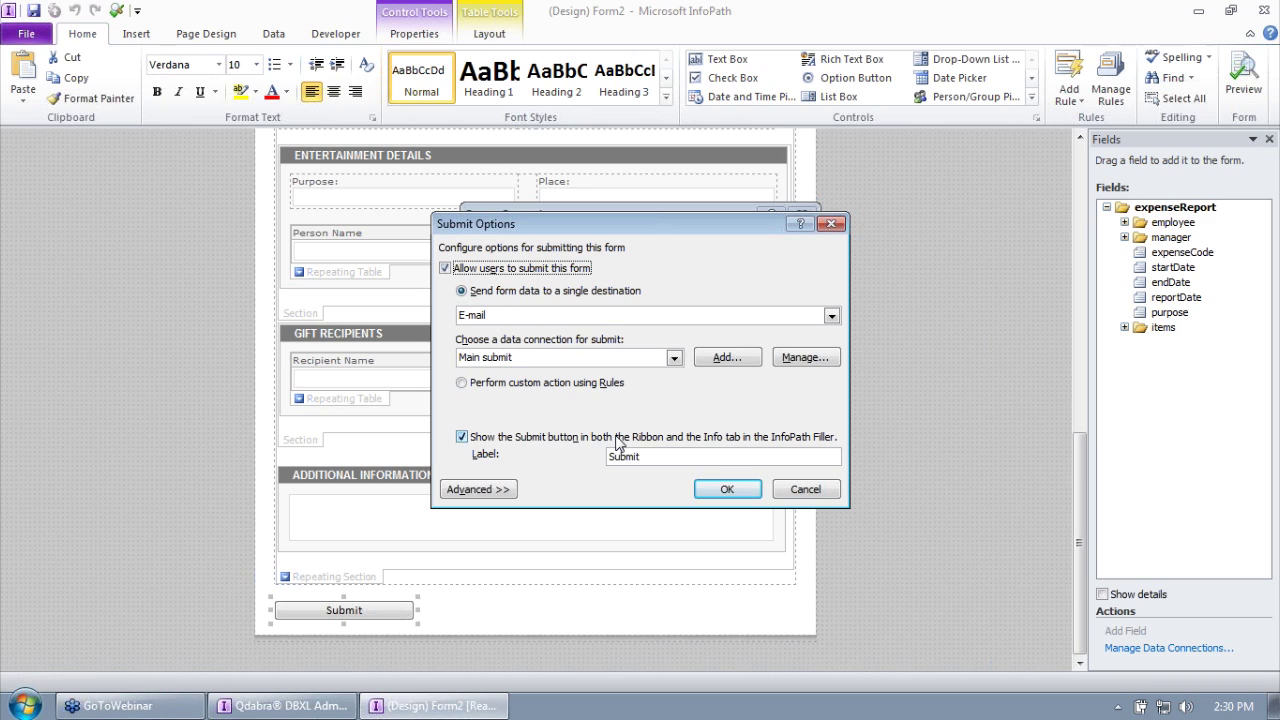
pyautogui.click(800, 489)
pyautogui.click(697, 470)
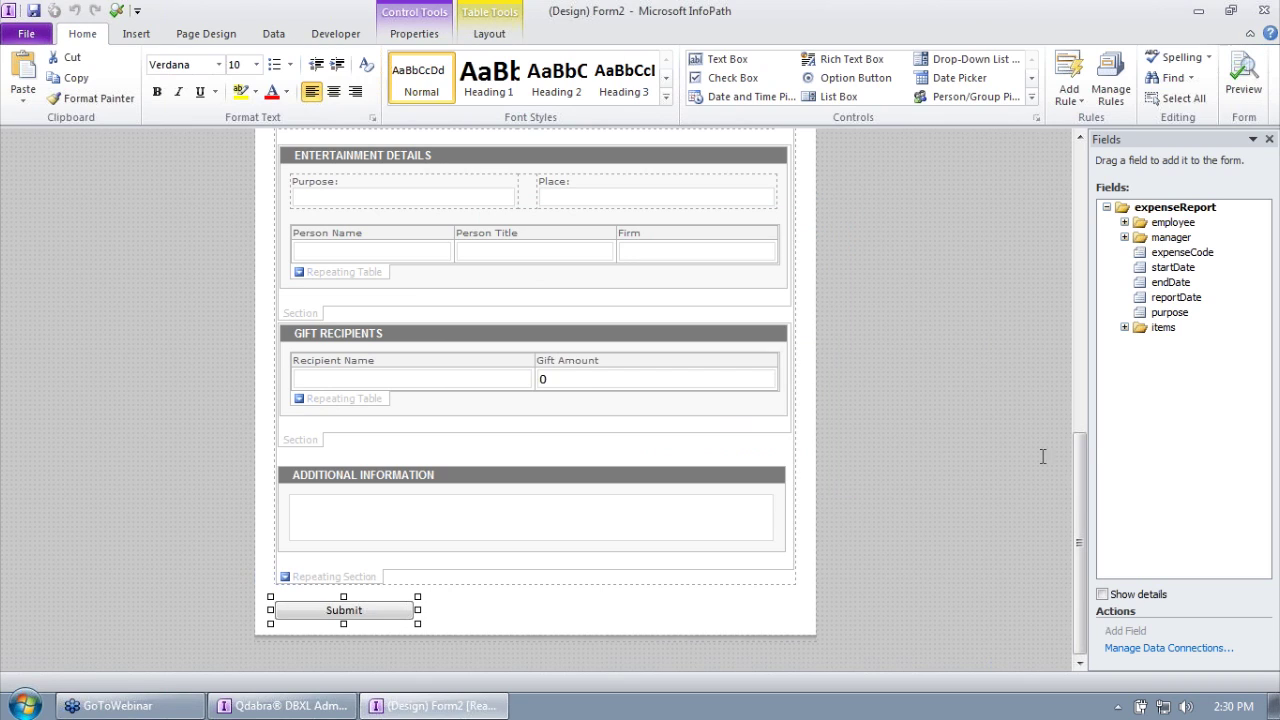
# Step: Show the Controls pane widened to two columns and place the cursor after the Submit button
pyautogui.click(1036, 117)
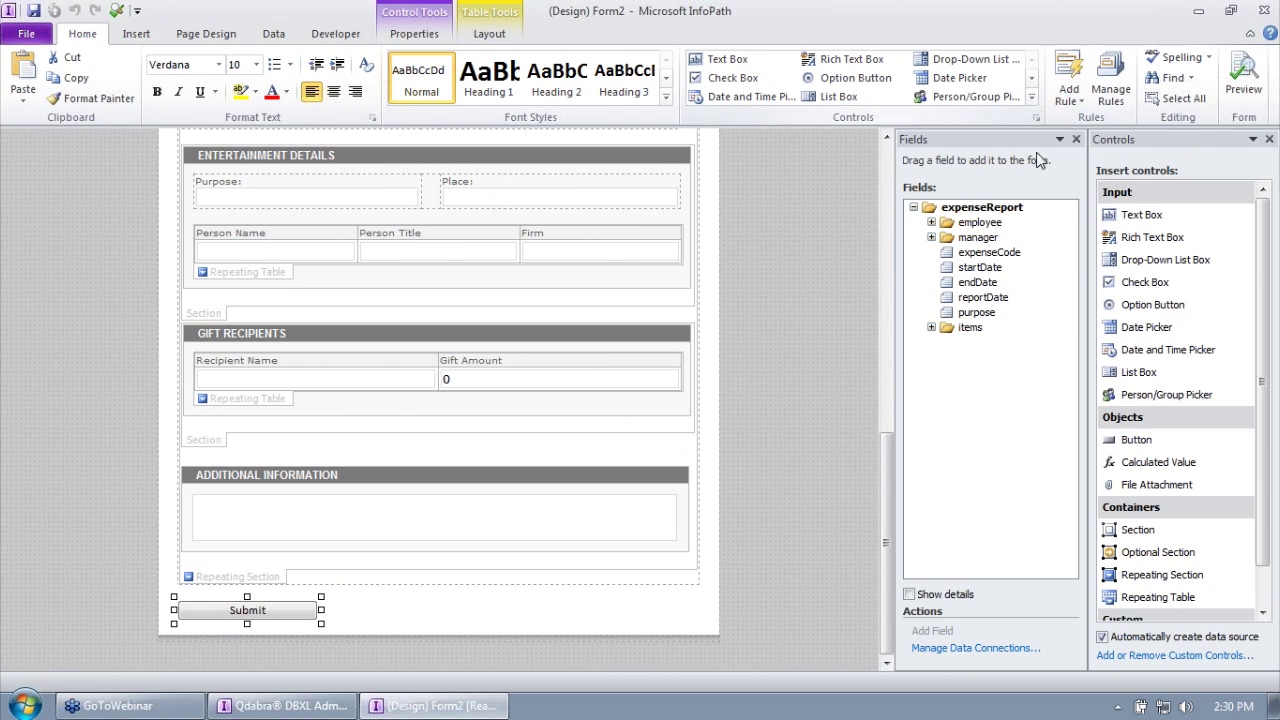
pyautogui.moveTo(1088, 292); pyautogui.dragTo(958, 292)
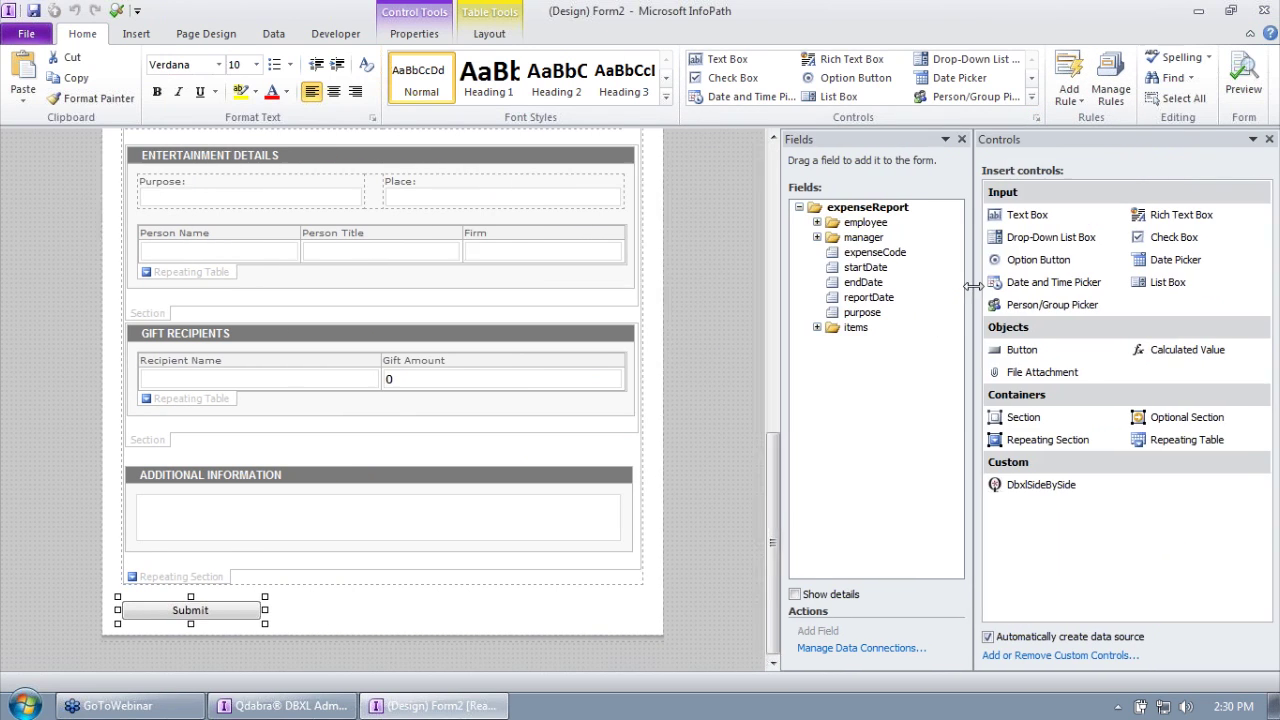
pyautogui.click(514, 611)
pyautogui.rightClick(514, 611)
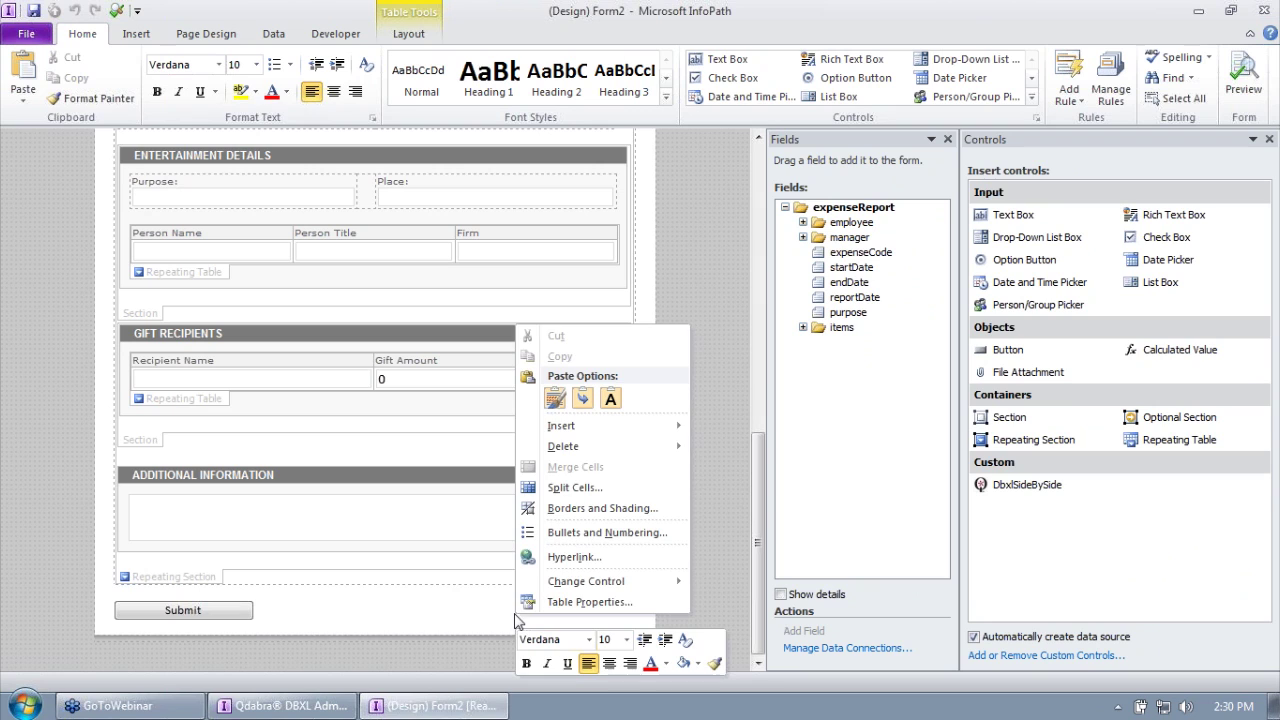
pyautogui.click(309, 612)
# Step: Insert a row below the Submit button and place the DbxlSideBySide control in it
pyautogui.rightClick(309, 612)
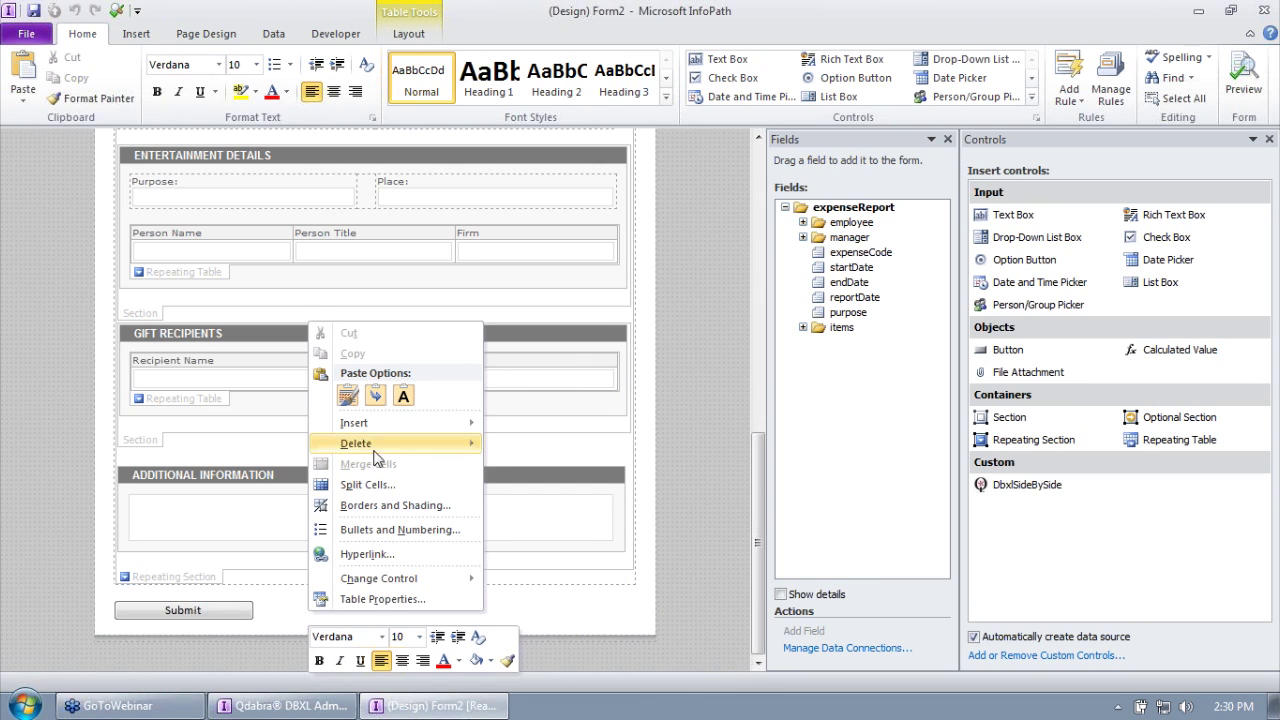
pyautogui.moveTo(440, 423)
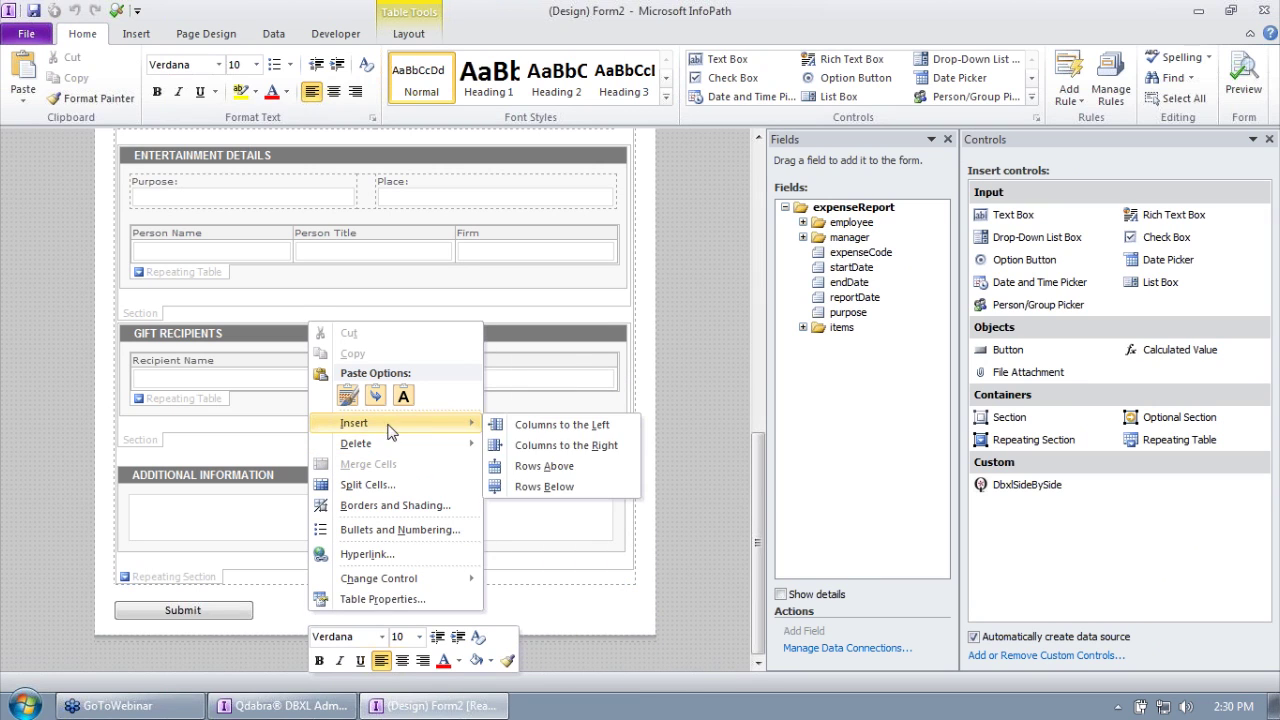
pyautogui.click(537, 487)
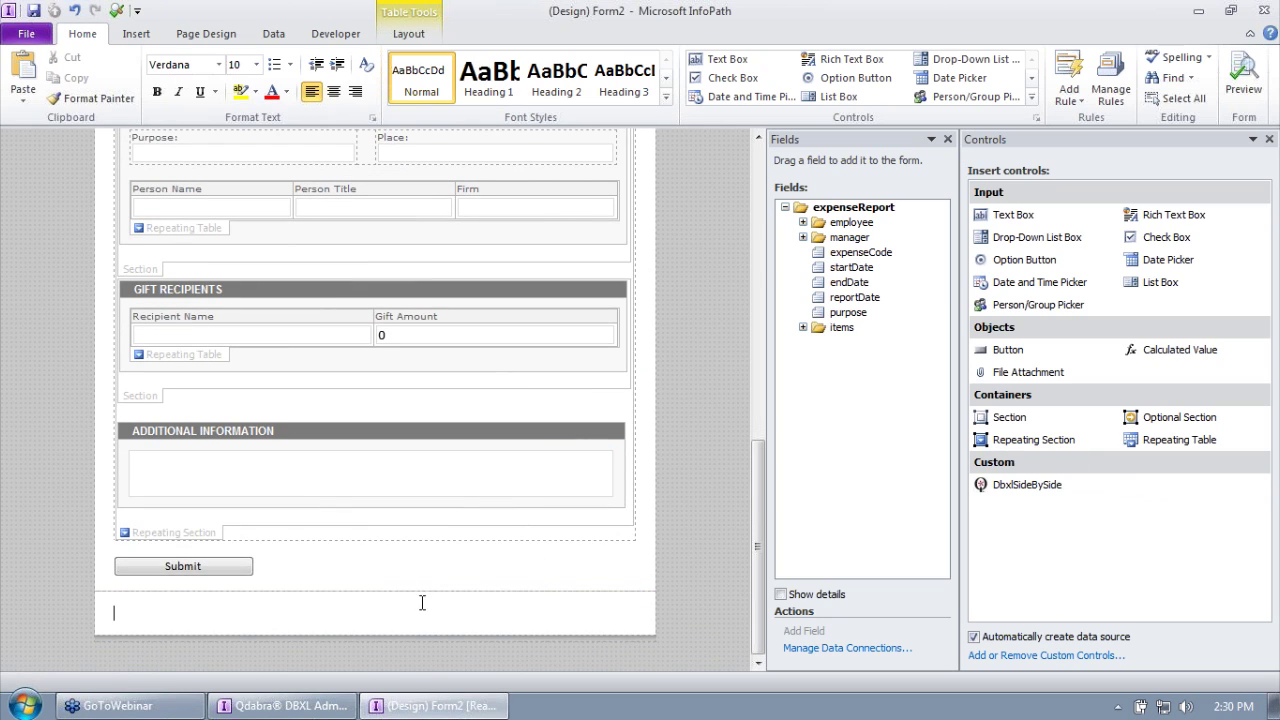
pyautogui.click(1062, 490)
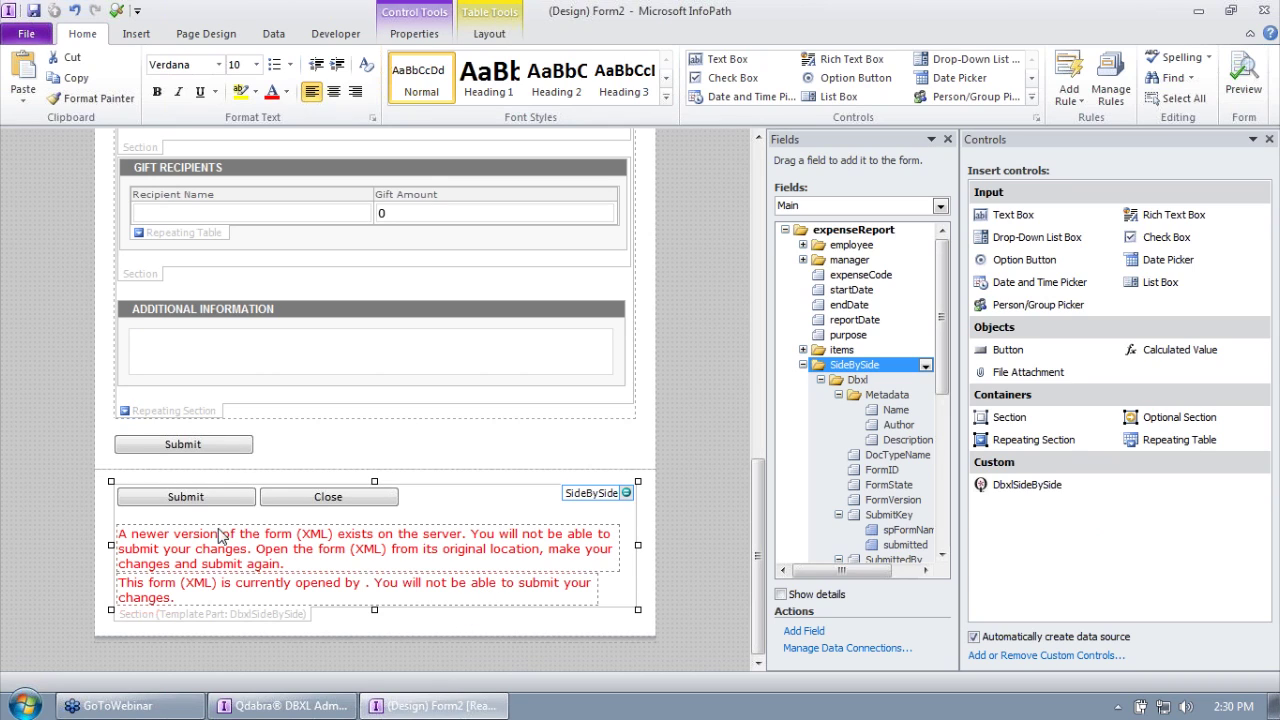
pyautogui.click(210, 497)
pyautogui.click(306, 503)
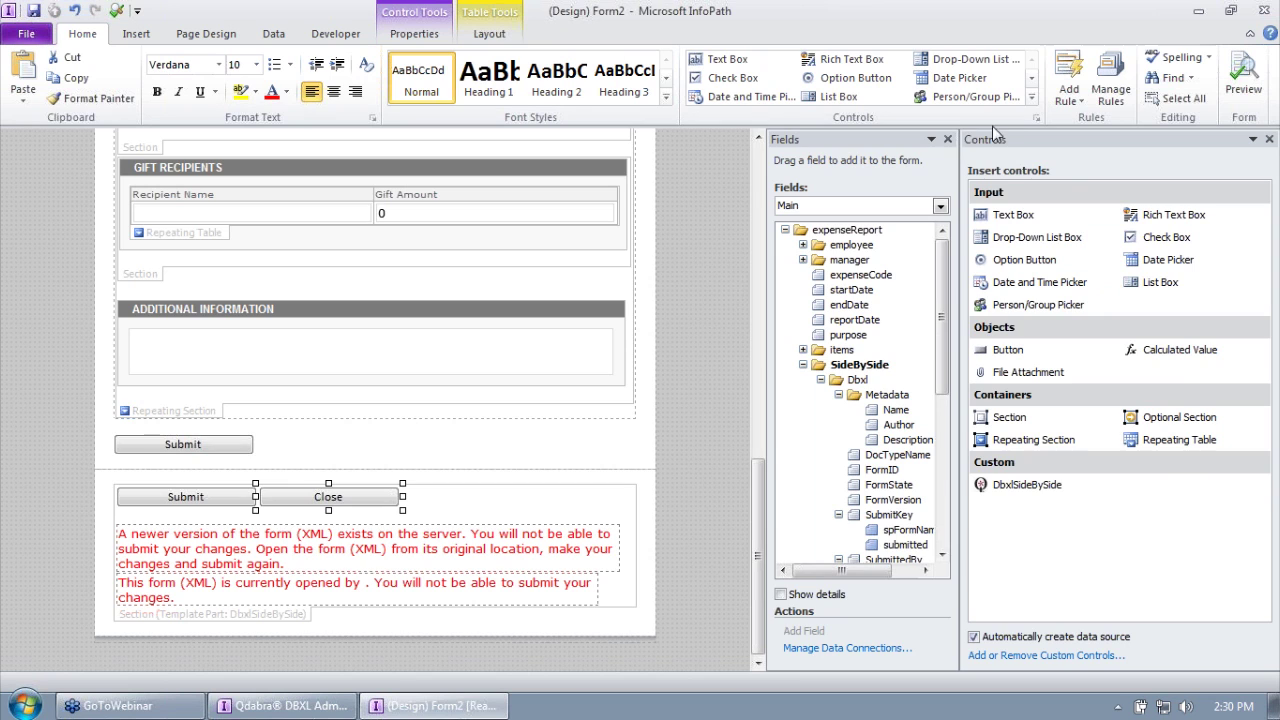
# Step: Review the side-by-side Submit button's Disable is Form Is Locked, Perform Submit Action and Report Success rules
pyautogui.click(1034, 118)
pyautogui.click(1110, 82)
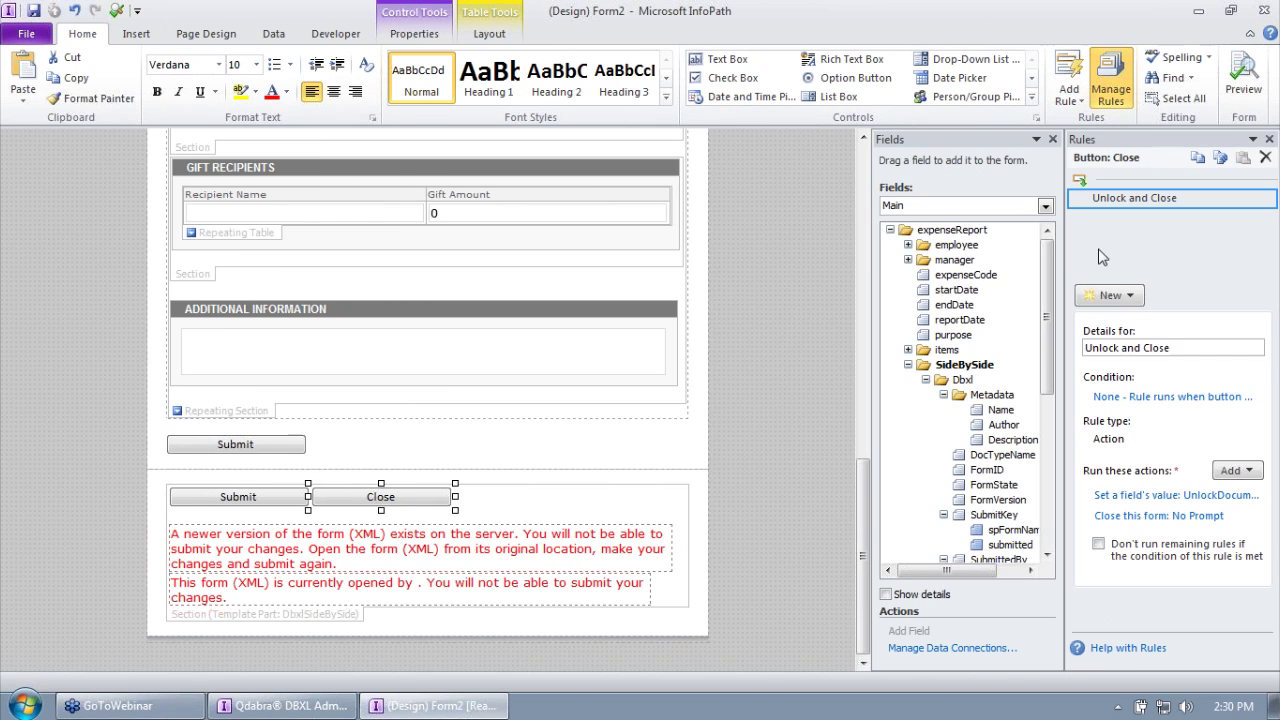
pyautogui.moveTo(1065, 252); pyautogui.dragTo(970, 252)
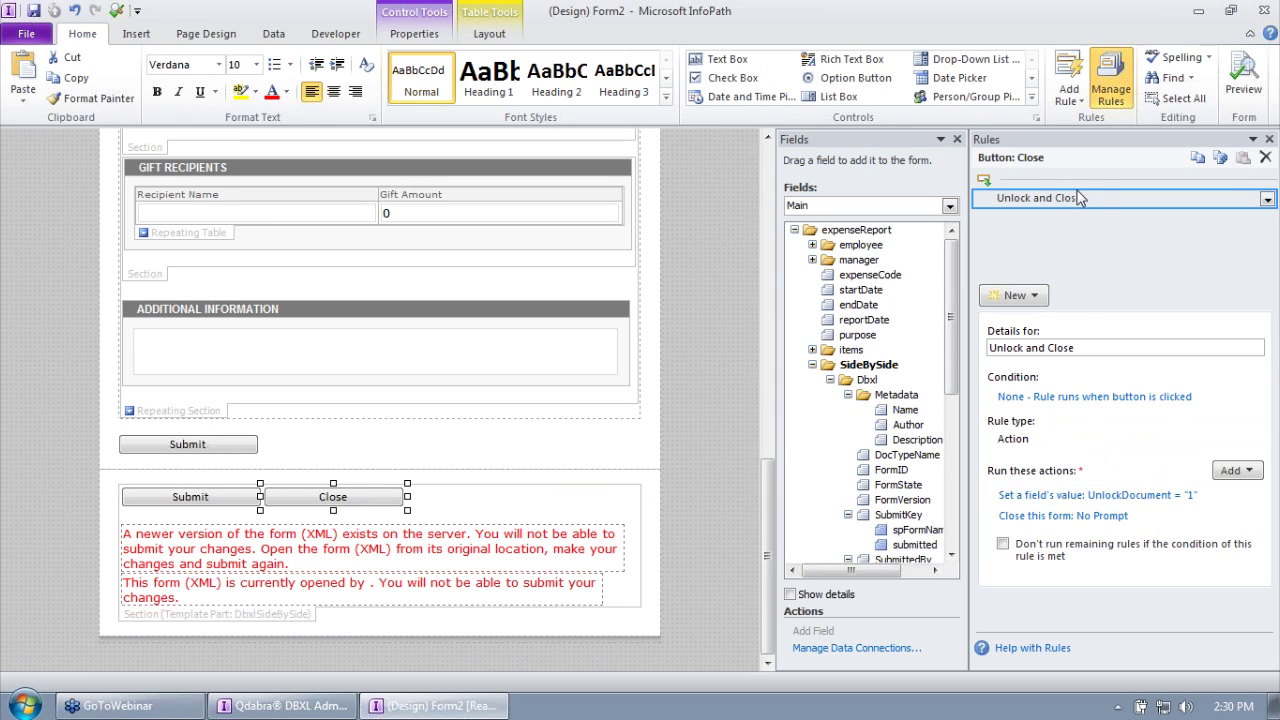
pyautogui.click(193, 499)
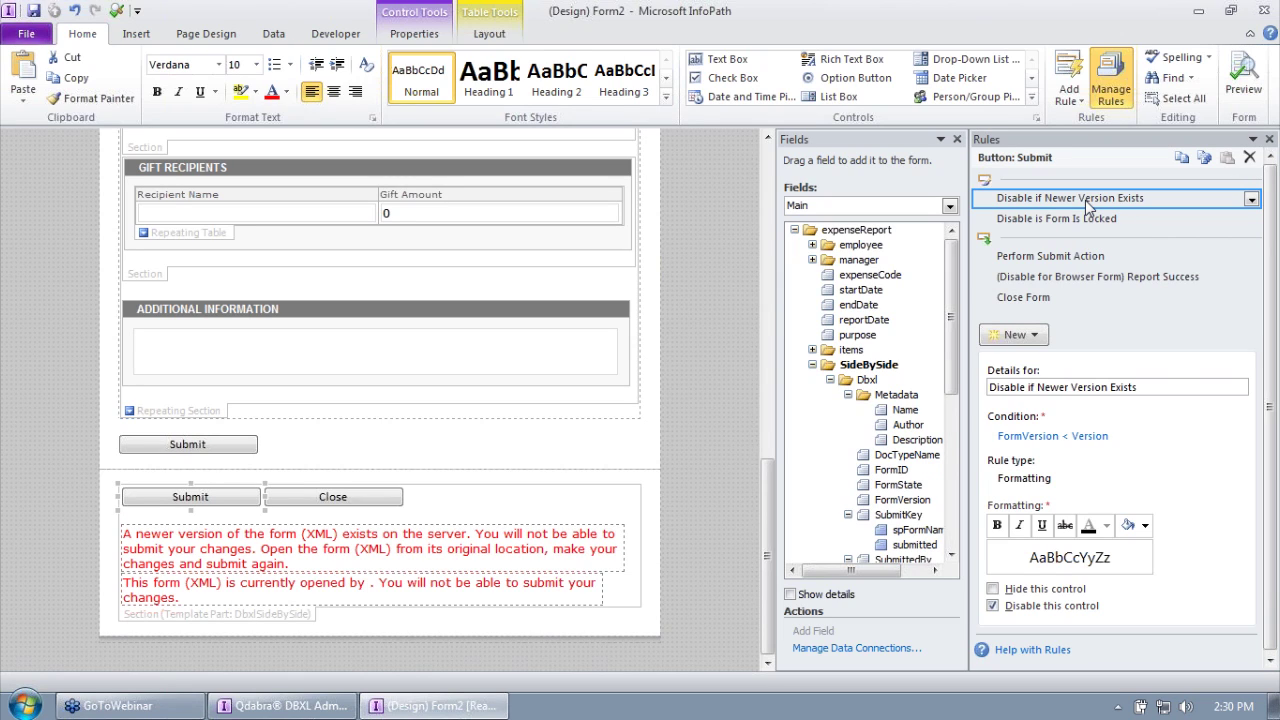
pyautogui.click(1082, 220)
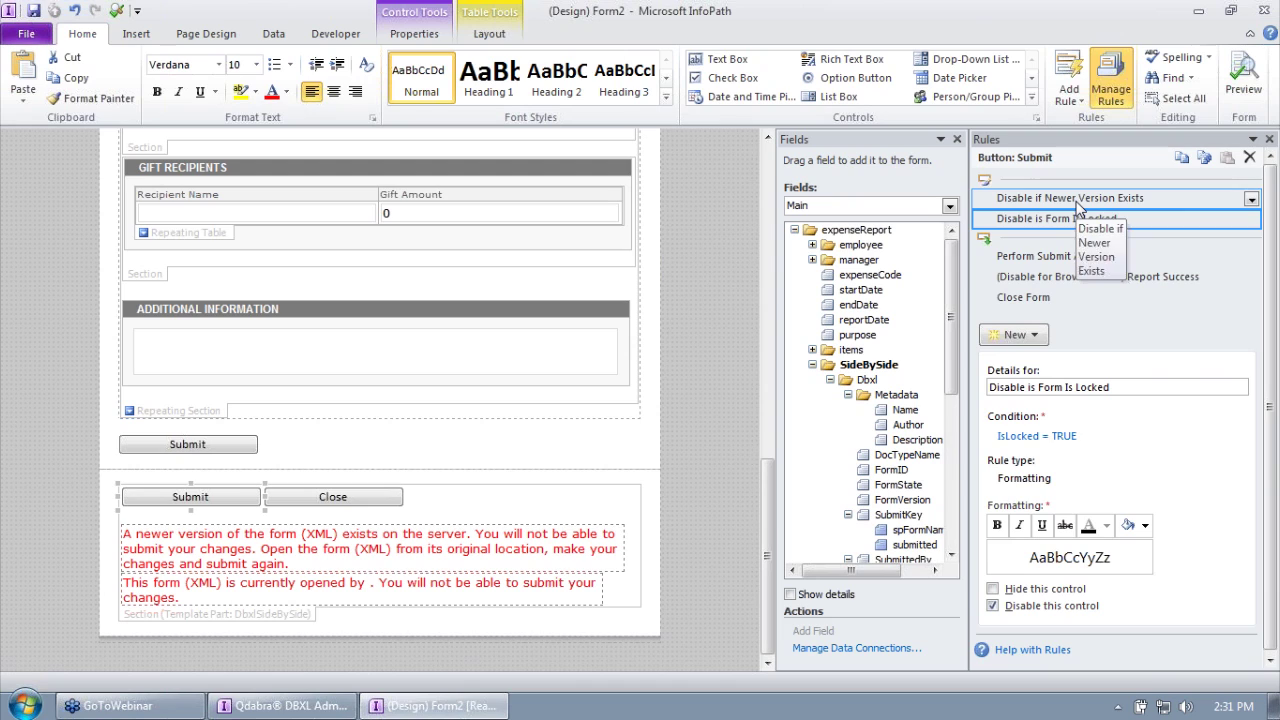
pyautogui.click(1052, 262)
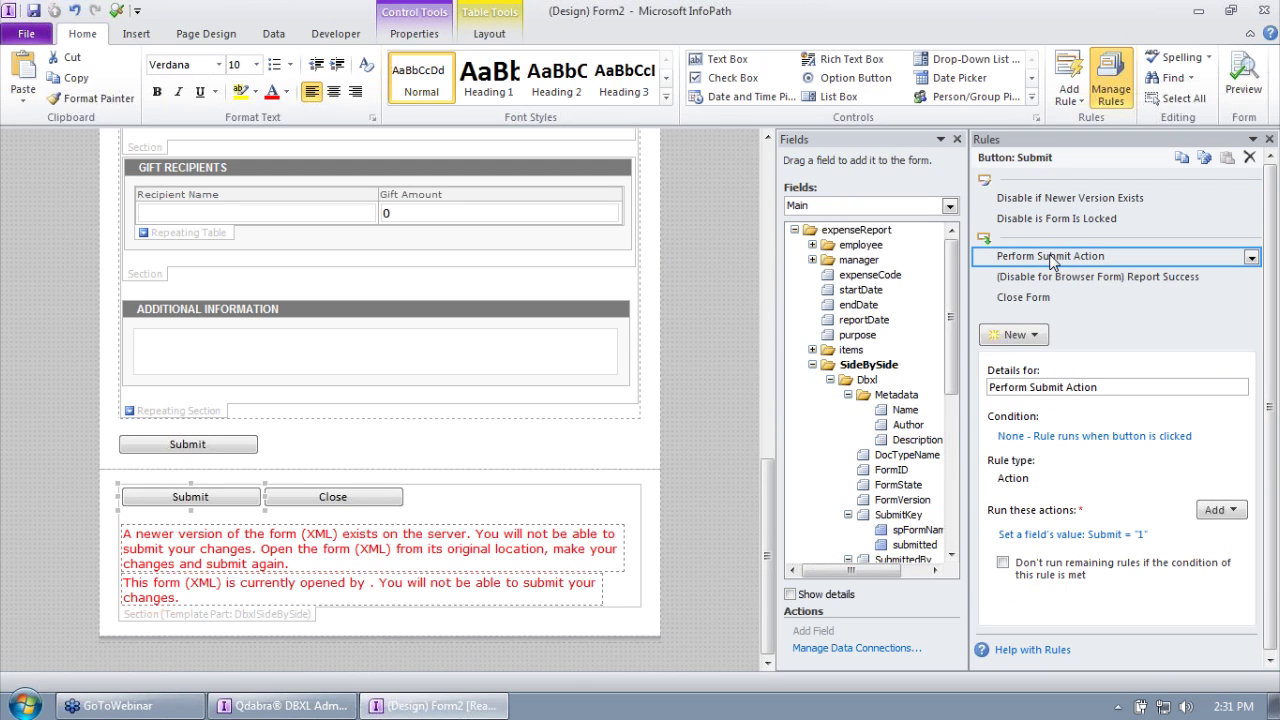
pyautogui.click(1098, 280)
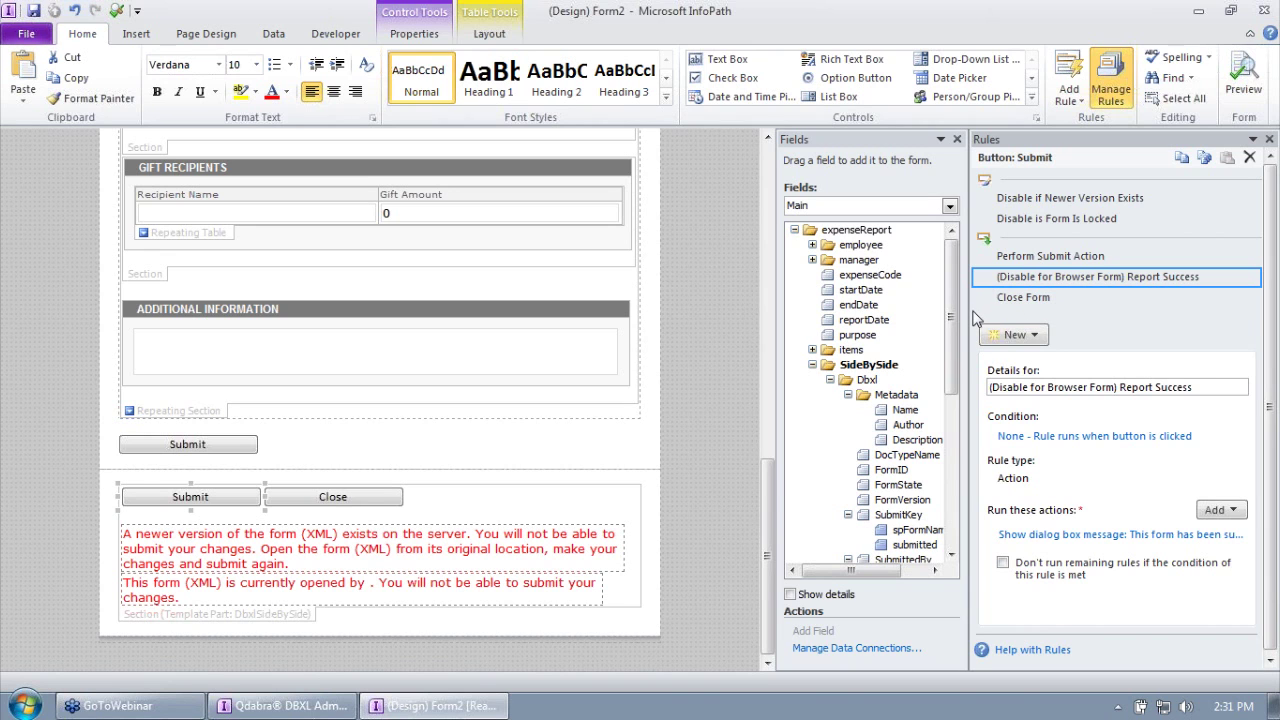
pyautogui.moveTo(970, 311); pyautogui.dragTo(874, 303)
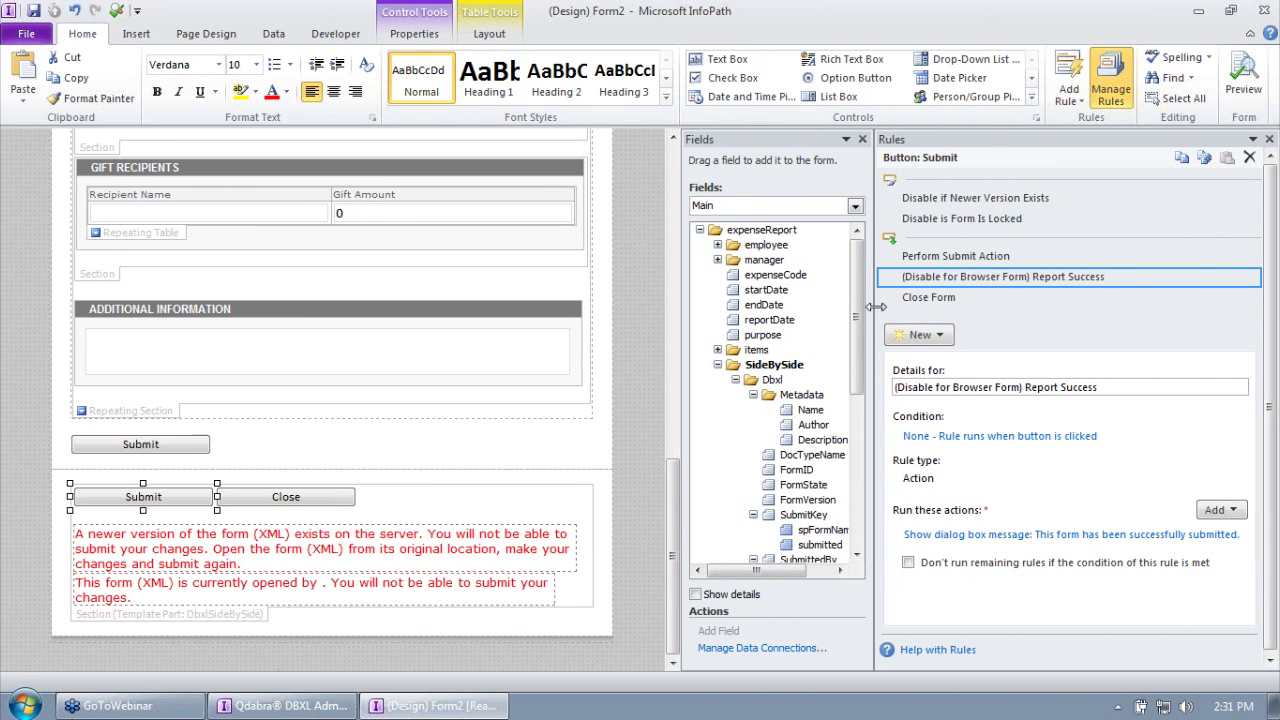
# Step: Disable the Report Success rule on the side-by-side Submit button
pyautogui.rightClick(1012, 298)
pyautogui.press('Escape')
pyautogui.rightClick(993, 280)
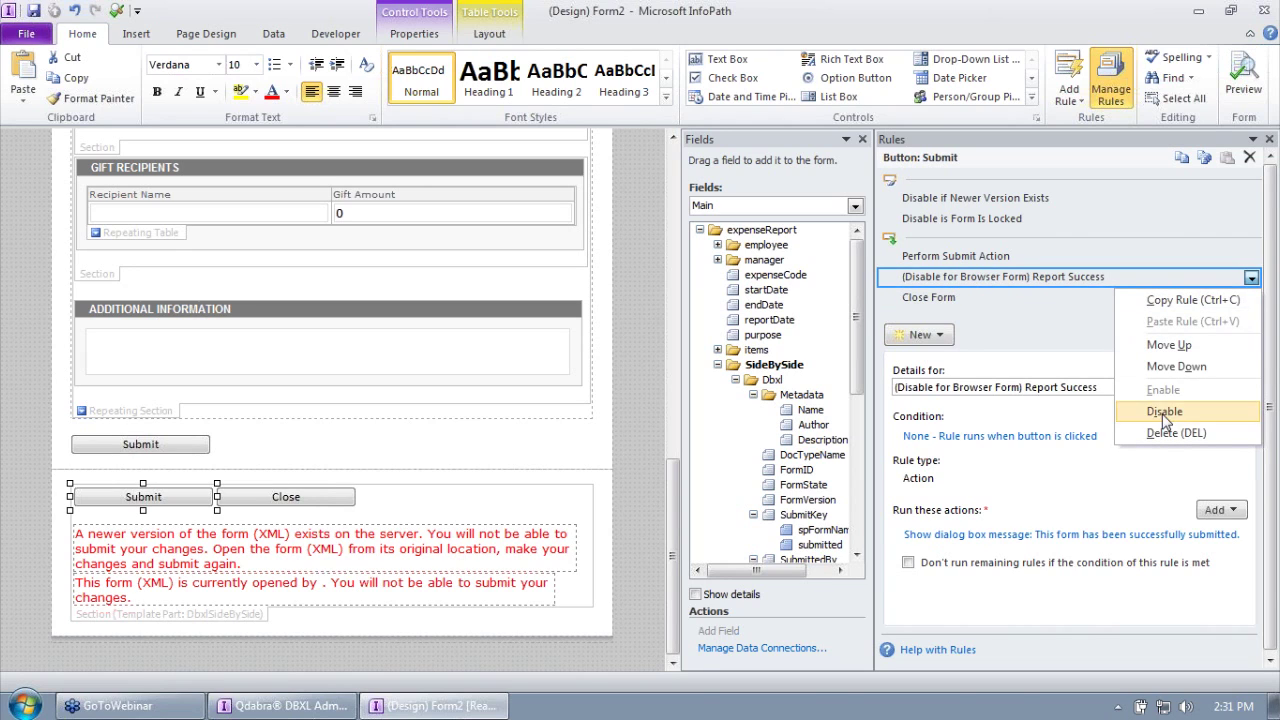
pyautogui.click(1152, 406)
pyautogui.click(995, 298)
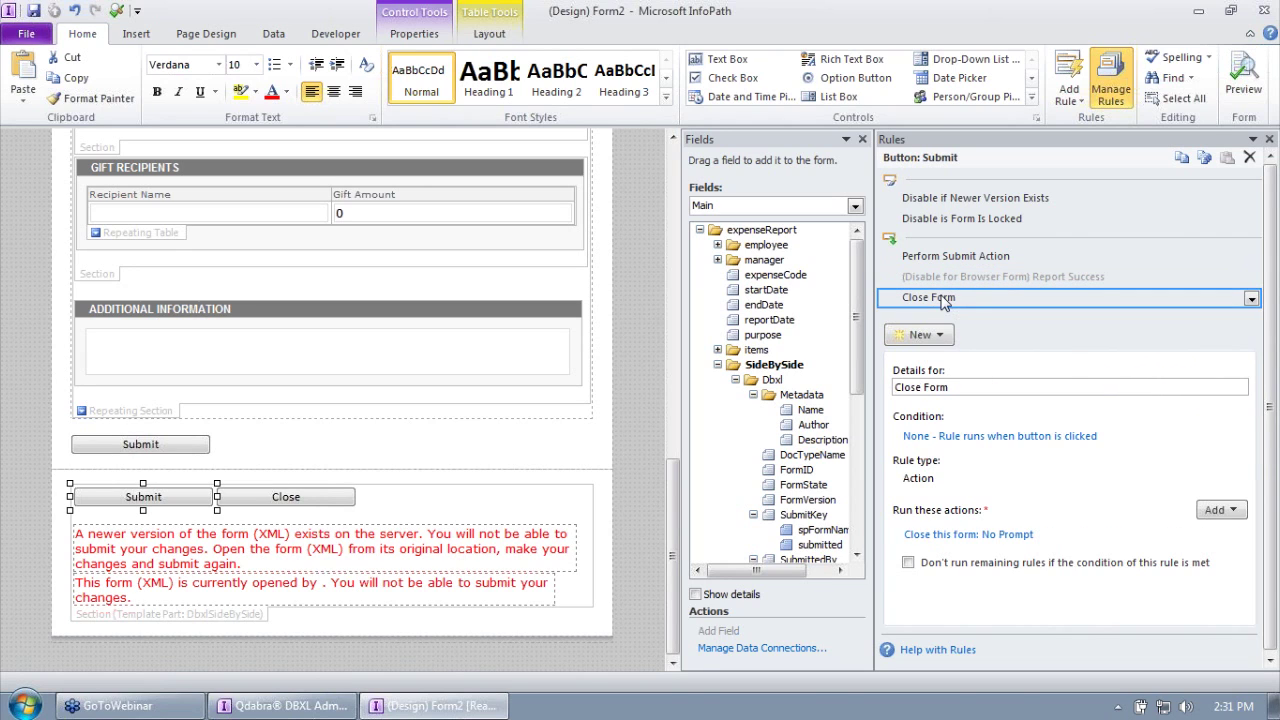
pyautogui.moveTo(877, 320); pyautogui.dragTo(942, 318)
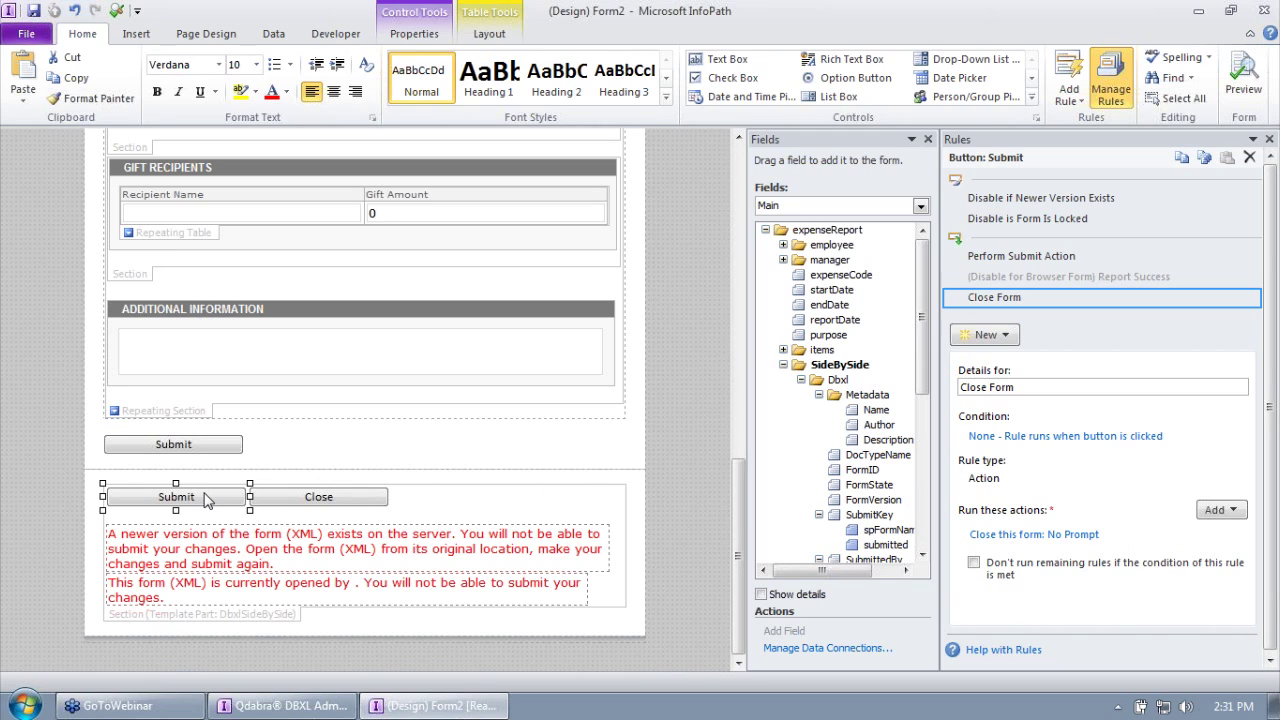
# Step: Select the newer-version warning message to view its Hide if Form is New and Hide if Version is Latest rules
pyautogui.click(294, 499)
pyautogui.click(184, 497)
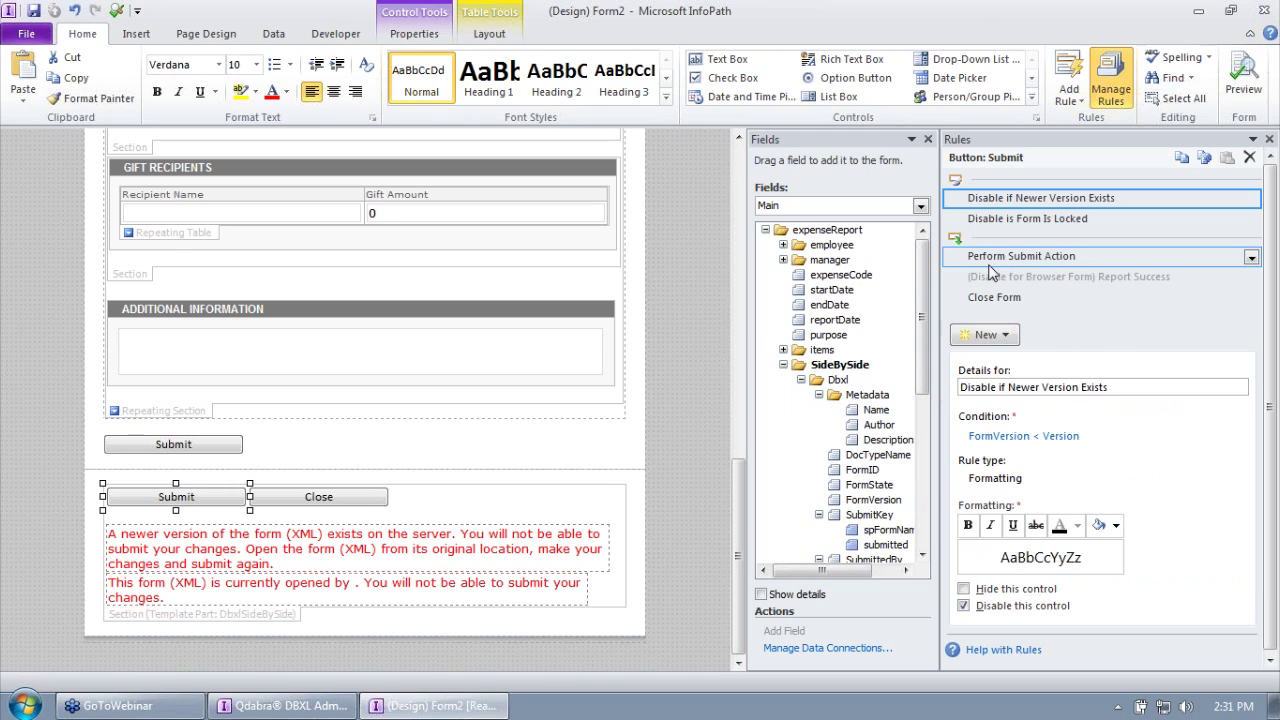
pyautogui.click(255, 548)
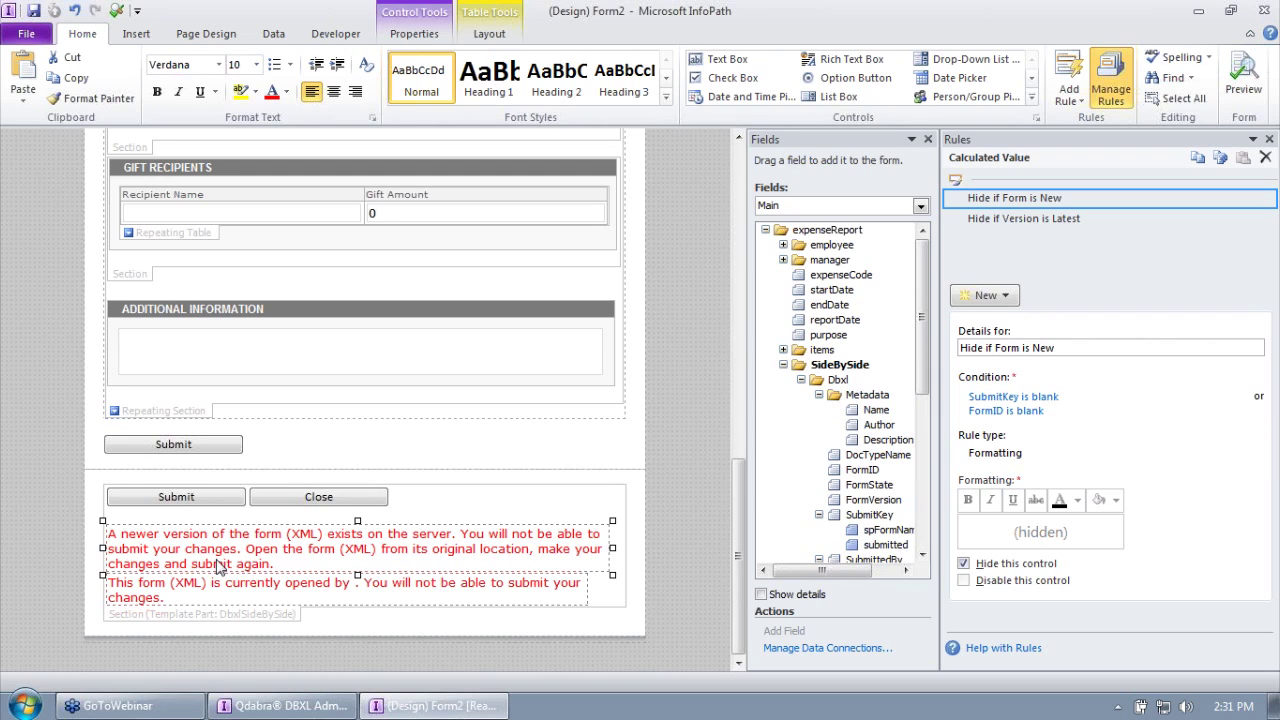
# Step: Review the rules on the opened-by and newer-version warnings, then on the template part's Submit button
pyautogui.click(152, 590)
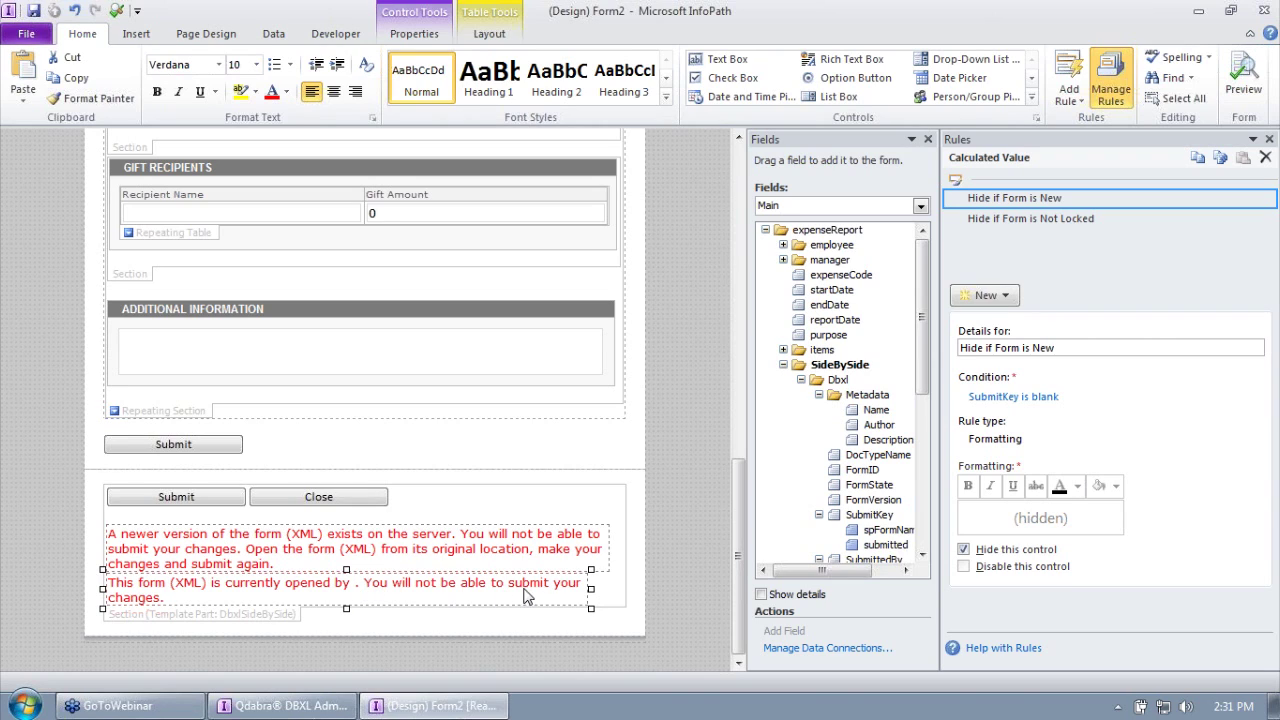
pyautogui.click(394, 568)
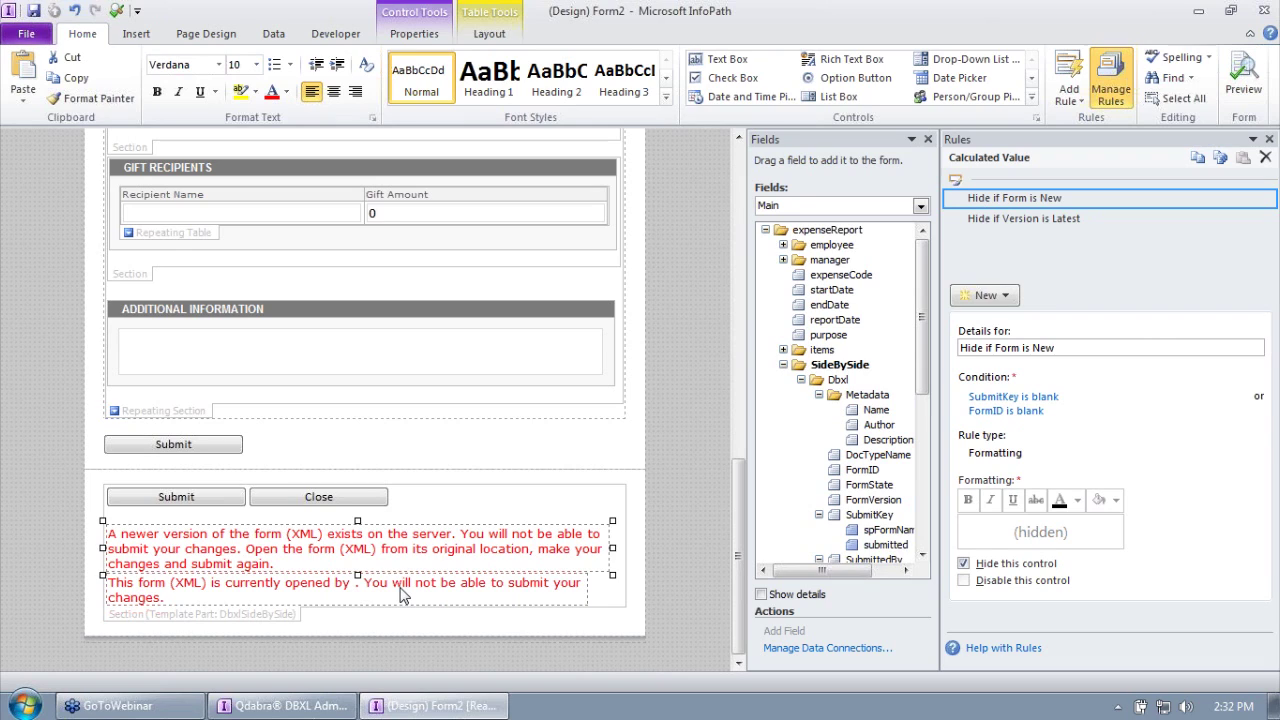
pyautogui.click(400, 595)
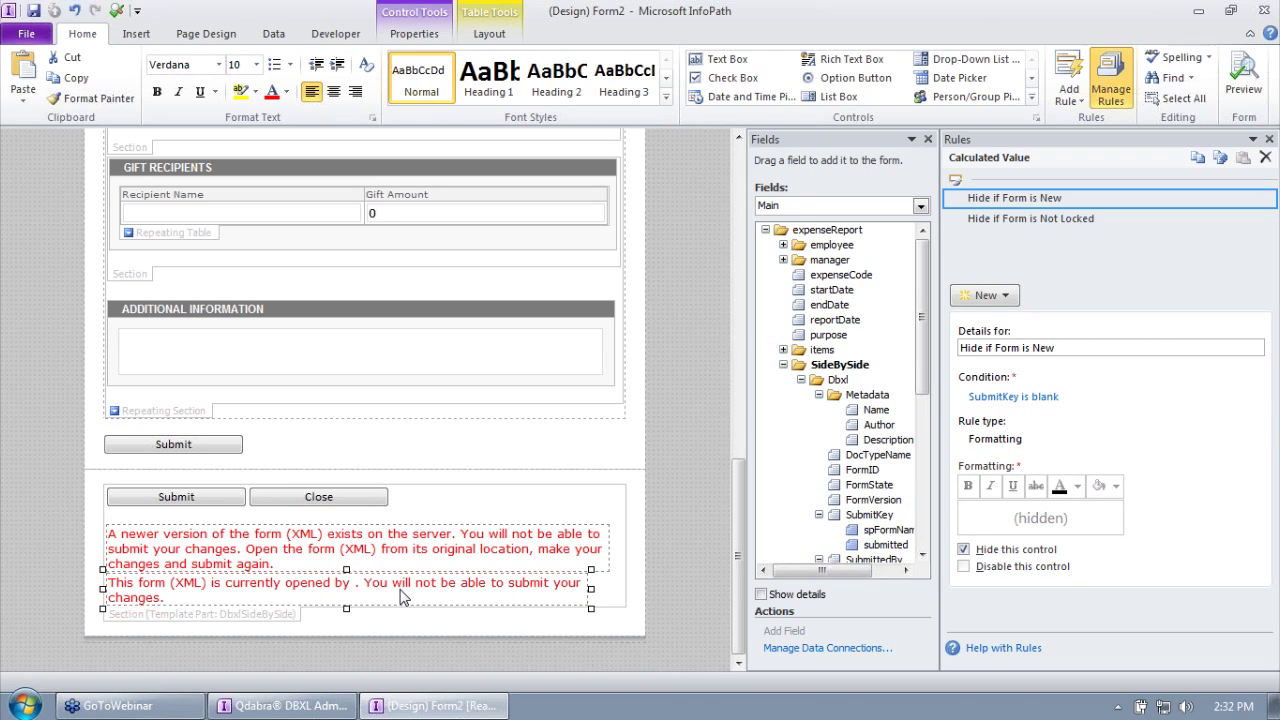
pyautogui.click(212, 505)
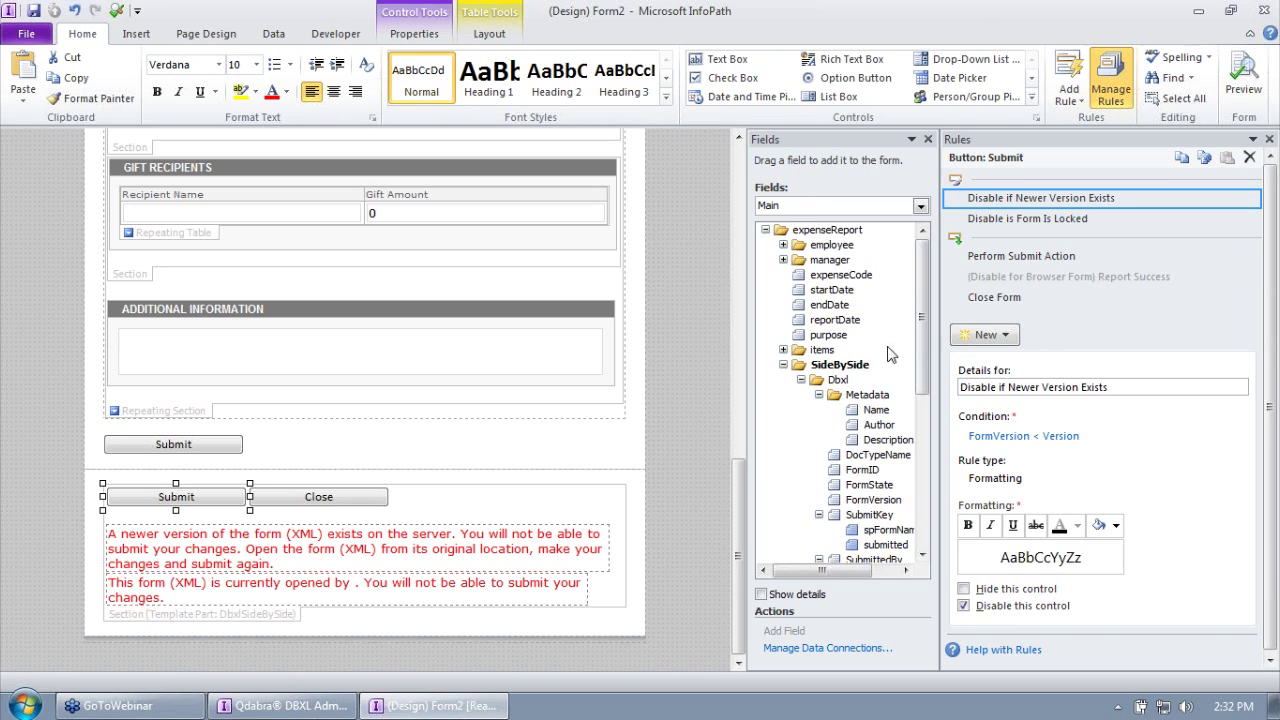
# Step: Collapse the Dbxl, FormLogic and Actions groups and select each SideBySide group in turn
pyautogui.moveTo(921, 340); pyautogui.dragTo(962, 399)
pyautogui.click(801, 245)
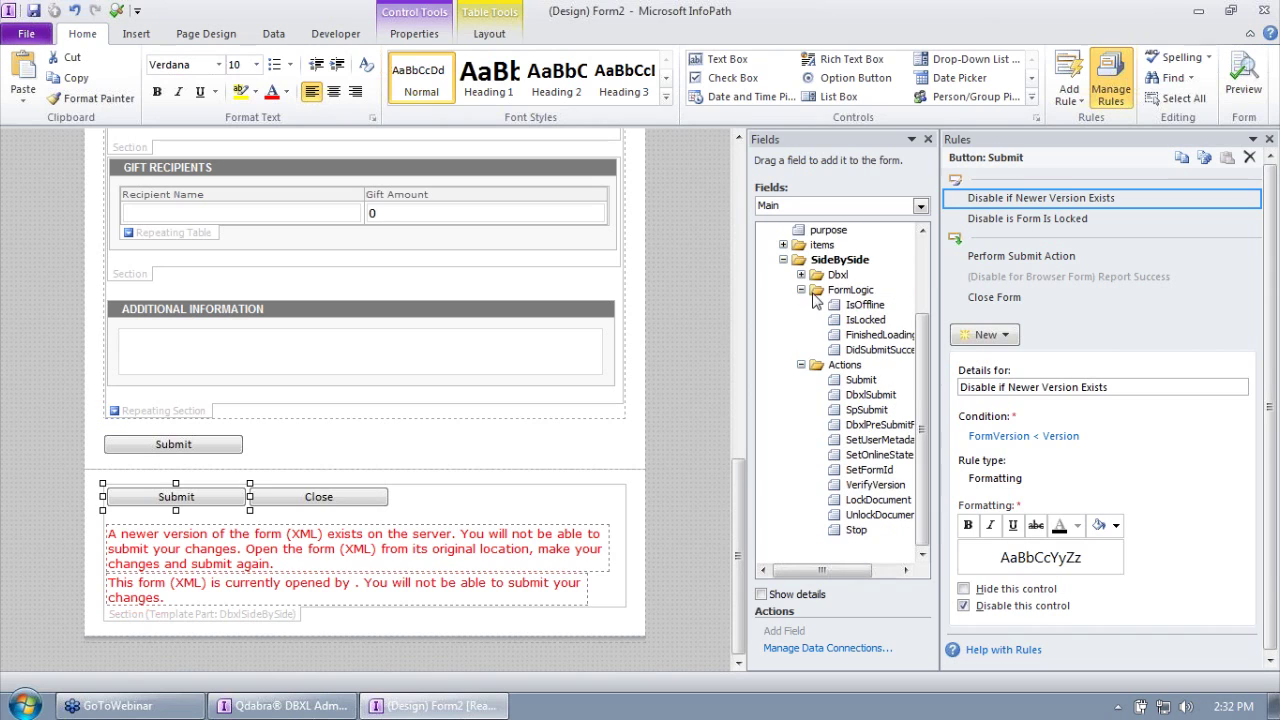
pyautogui.click(802, 297)
pyautogui.click(801, 360)
pyautogui.click(837, 382)
pyautogui.click(841, 396)
pyautogui.click(843, 410)
pyautogui.click(835, 366)
pyautogui.click(836, 381)
pyautogui.click(839, 394)
# Step: Expand Dbxl, FormLogic and Actions to inspect DocTypeName, FormID, SubmitKey and the DbxlSubmit action
pyautogui.click(801, 380)
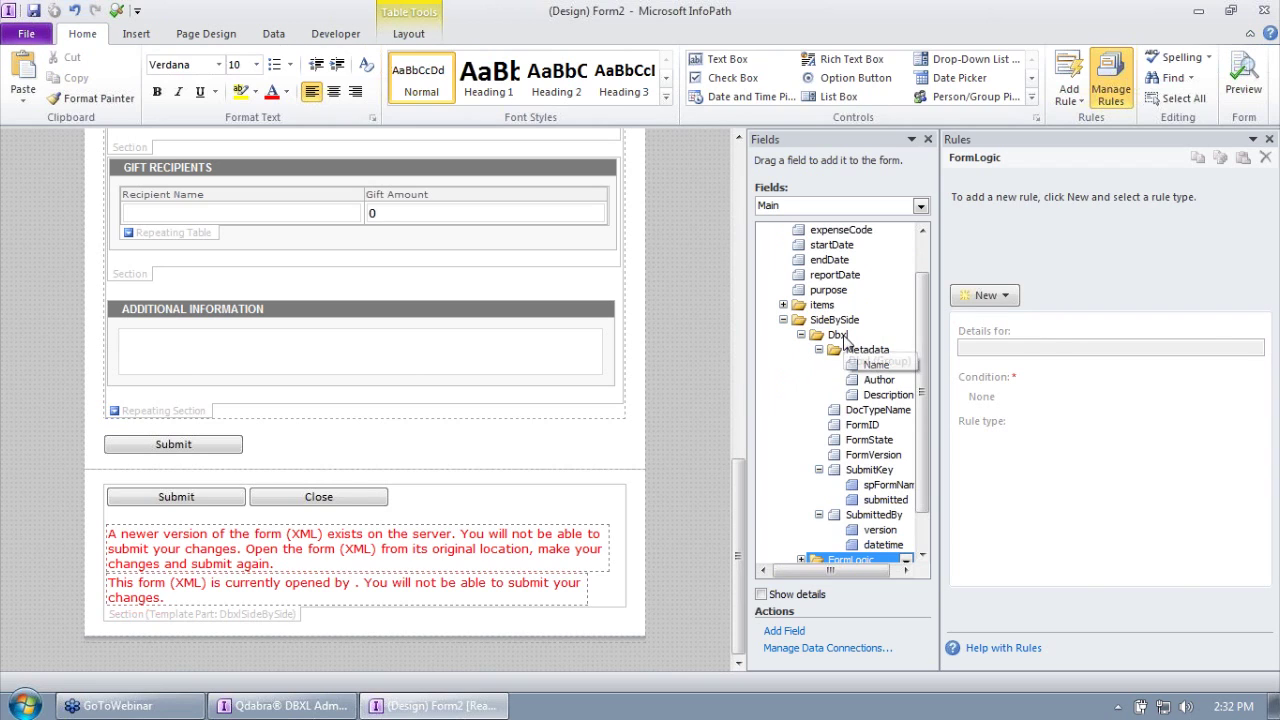
pyautogui.click(872, 411)
pyautogui.click(868, 425)
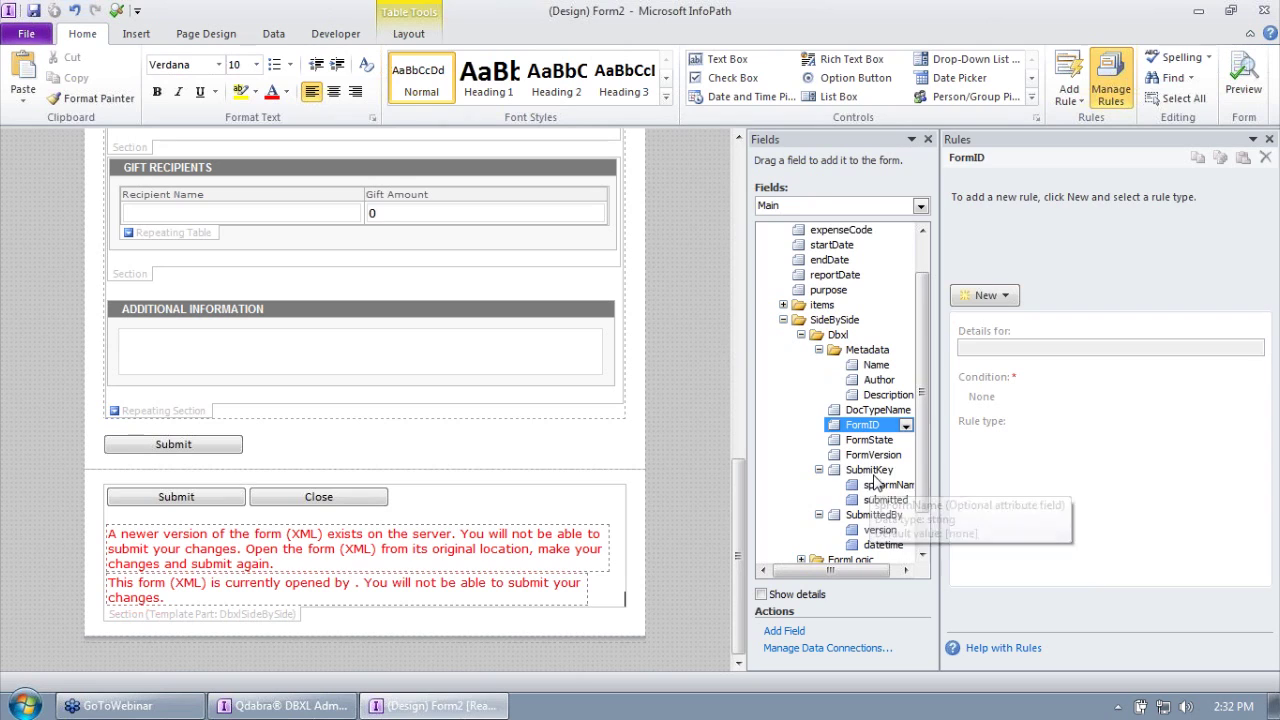
pyautogui.click(869, 470)
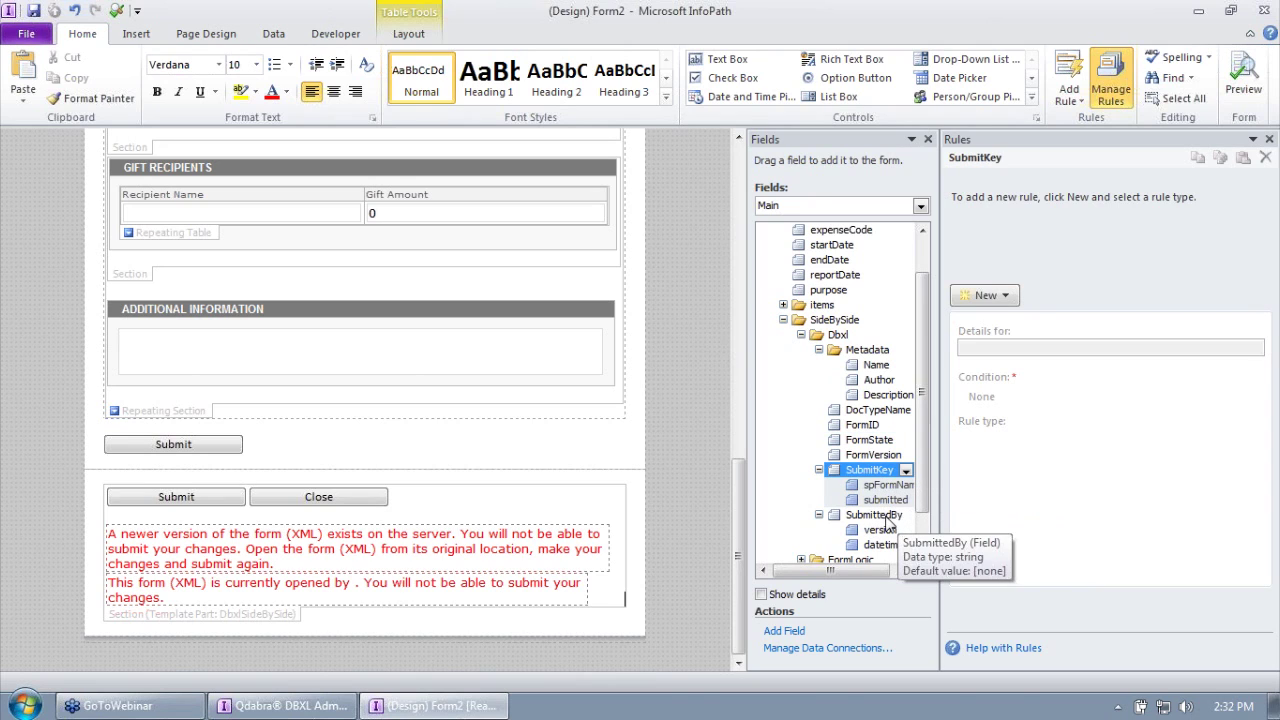
pyautogui.scroll(-1, 892, 525)
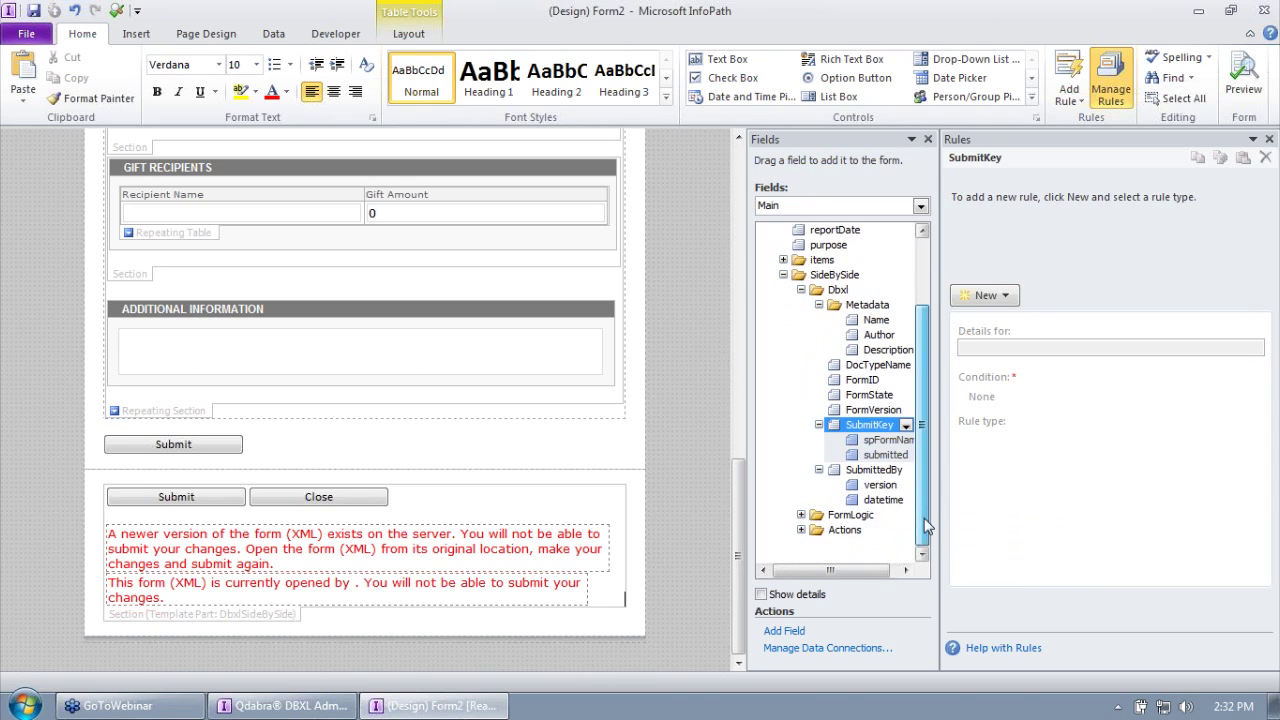
pyautogui.click(801, 514)
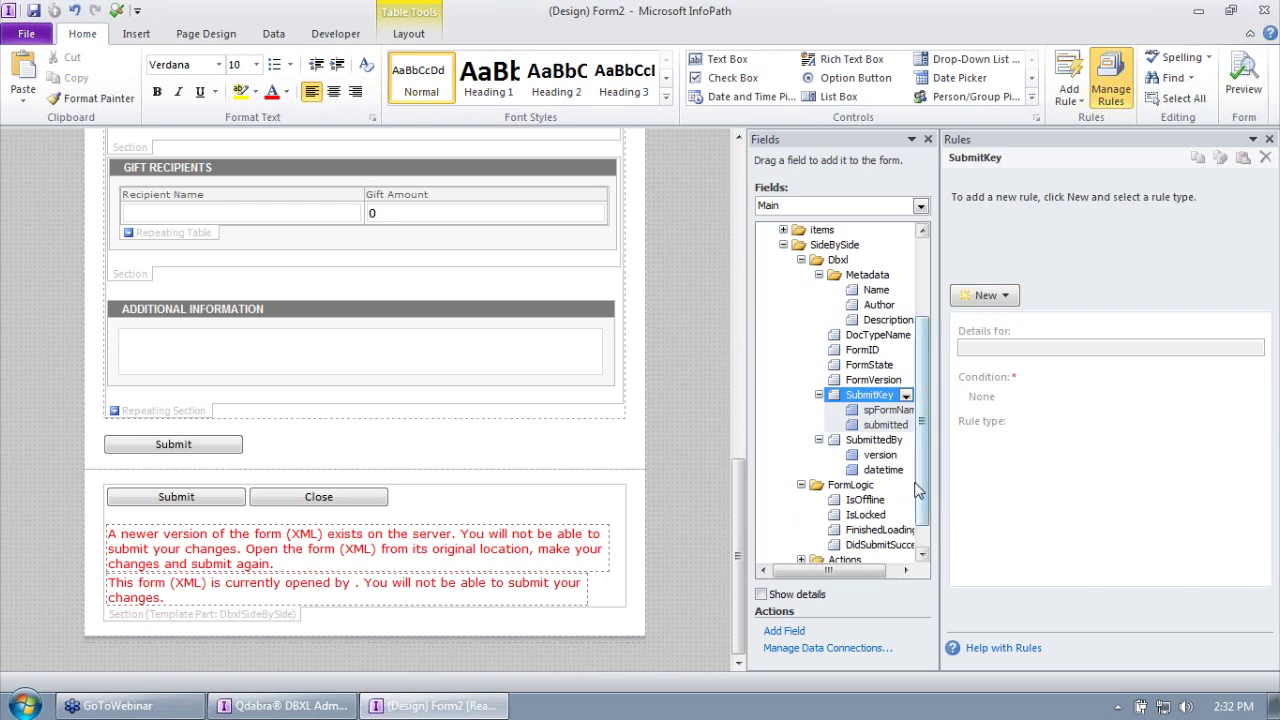
pyautogui.scroll(-1, 875, 520)
pyautogui.click(801, 529)
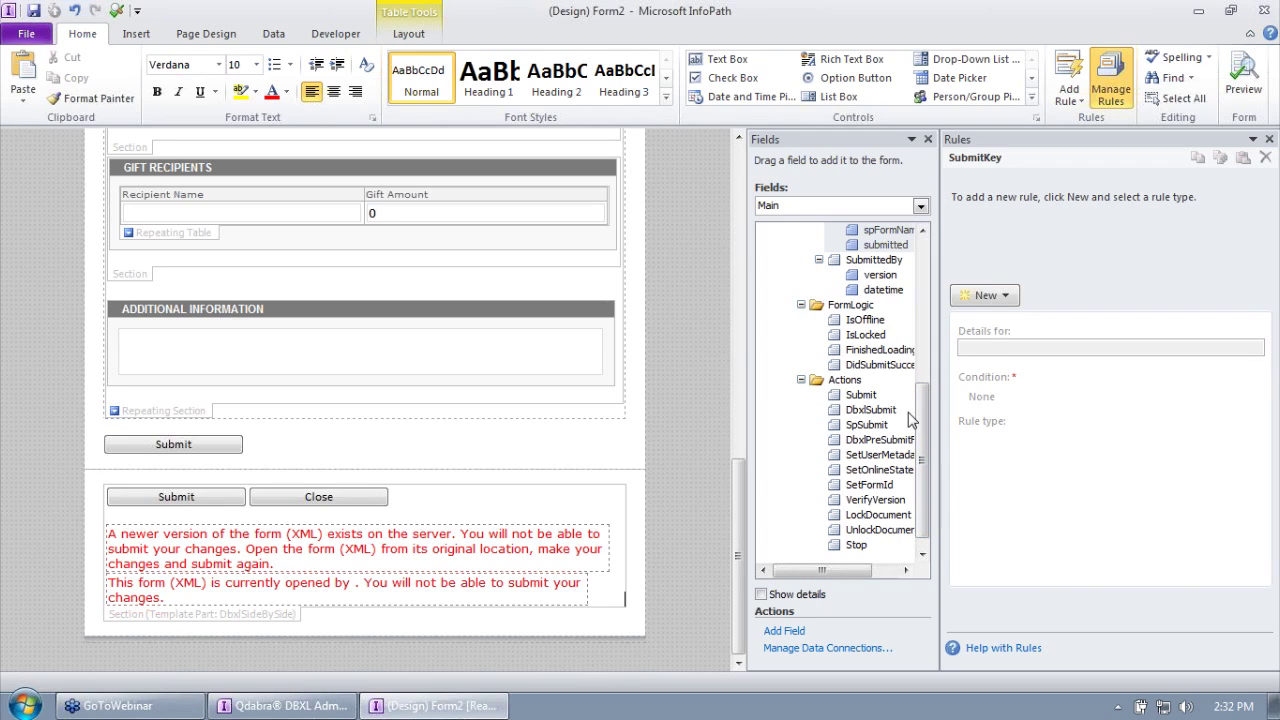
# Step: Collapse the Actions, FormLogic and Dbxl groups again and bring up the Data tab
pyautogui.click(801, 380)
pyautogui.click(801, 454)
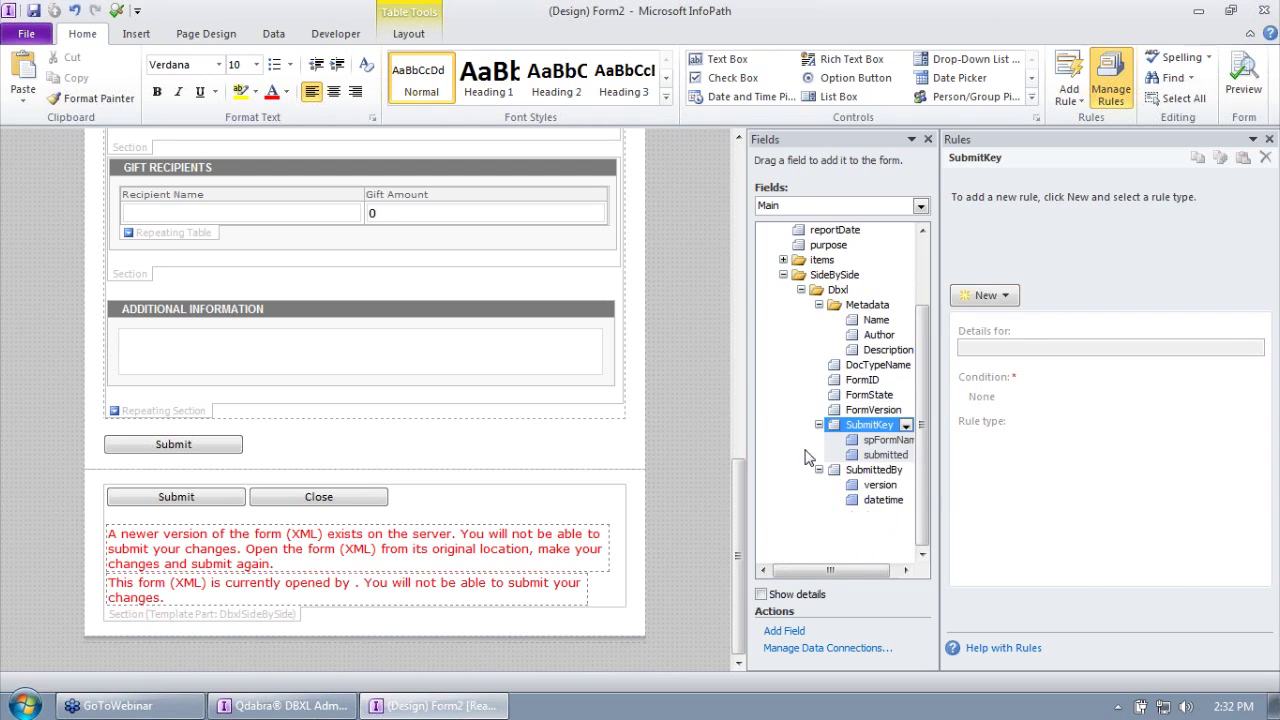
pyautogui.click(801, 289)
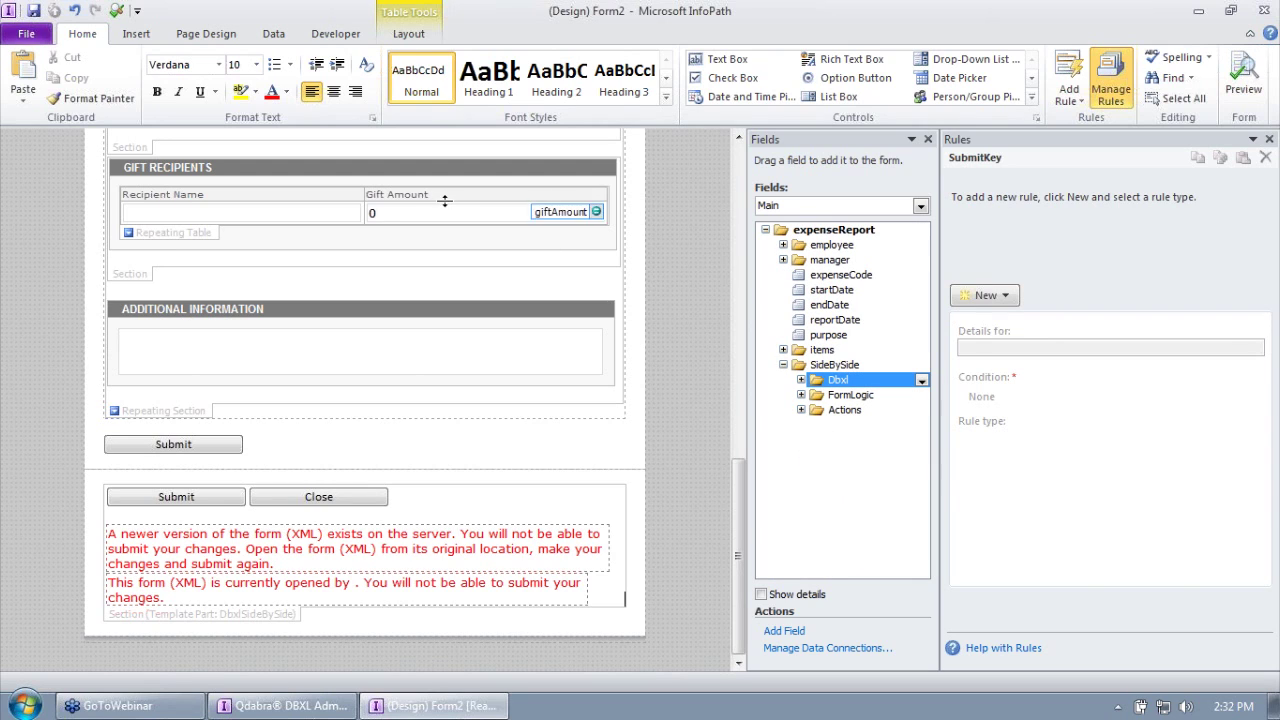
pyautogui.click(278, 34)
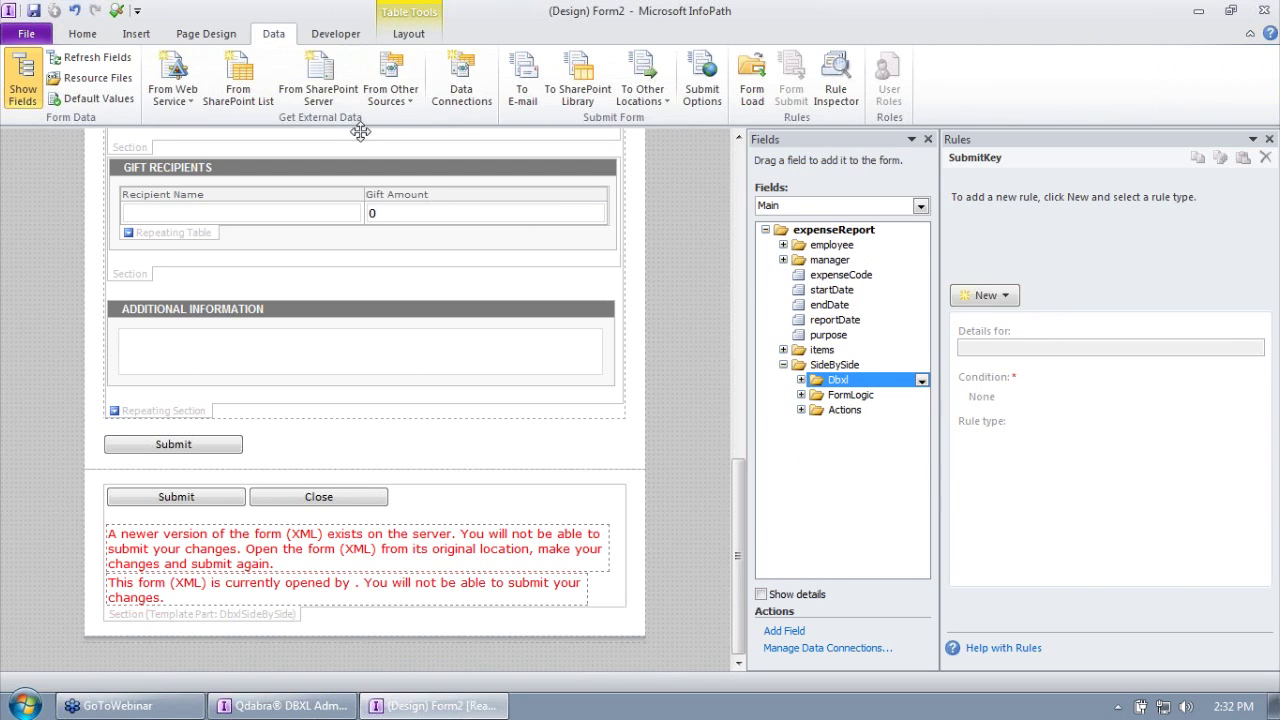
pyautogui.click(461, 80)
pyautogui.click(522, 188)
pyautogui.press('Down')
pyautogui.press('Down')
pyautogui.press('Down')
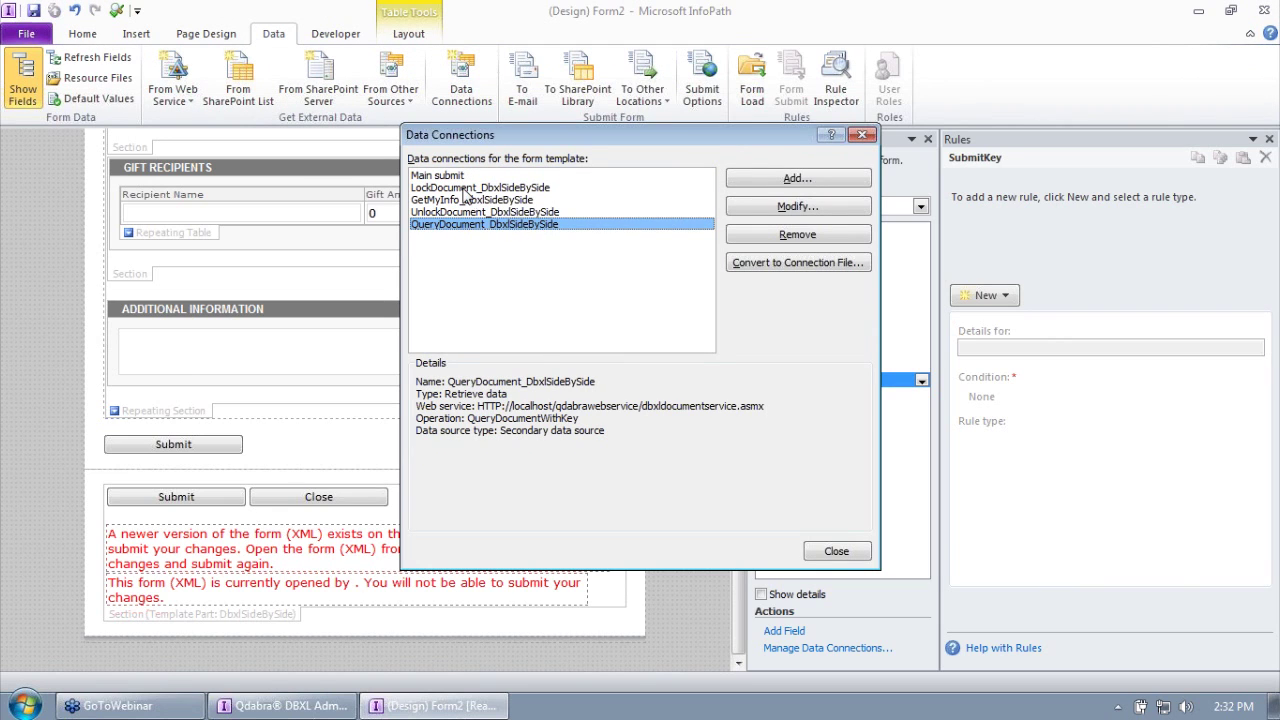
pyautogui.click(463, 189)
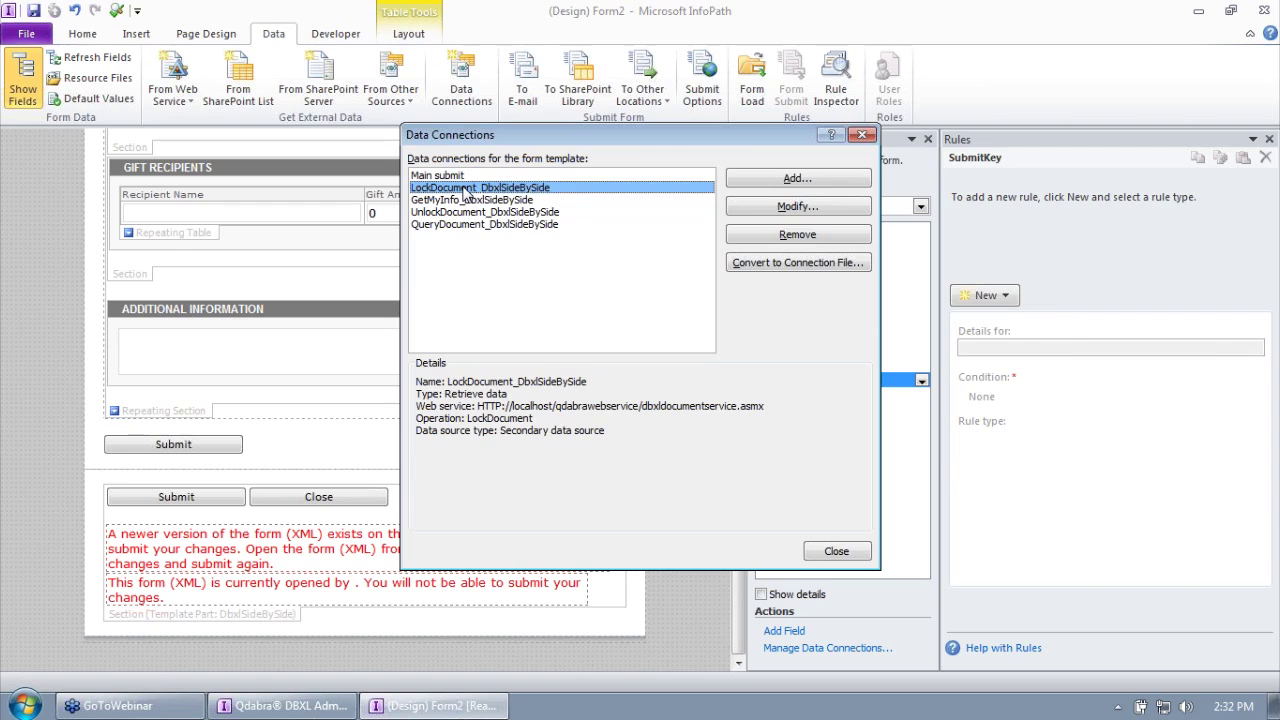
pyautogui.click(474, 213)
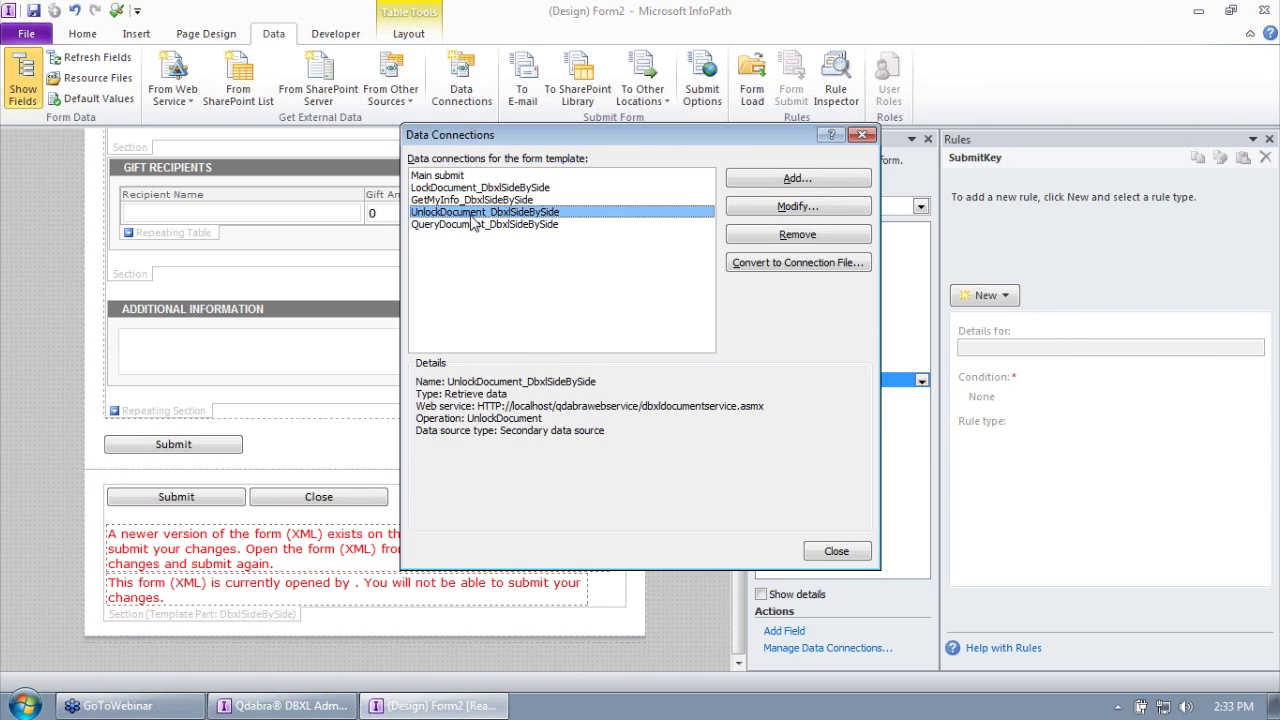
pyautogui.click(462, 201)
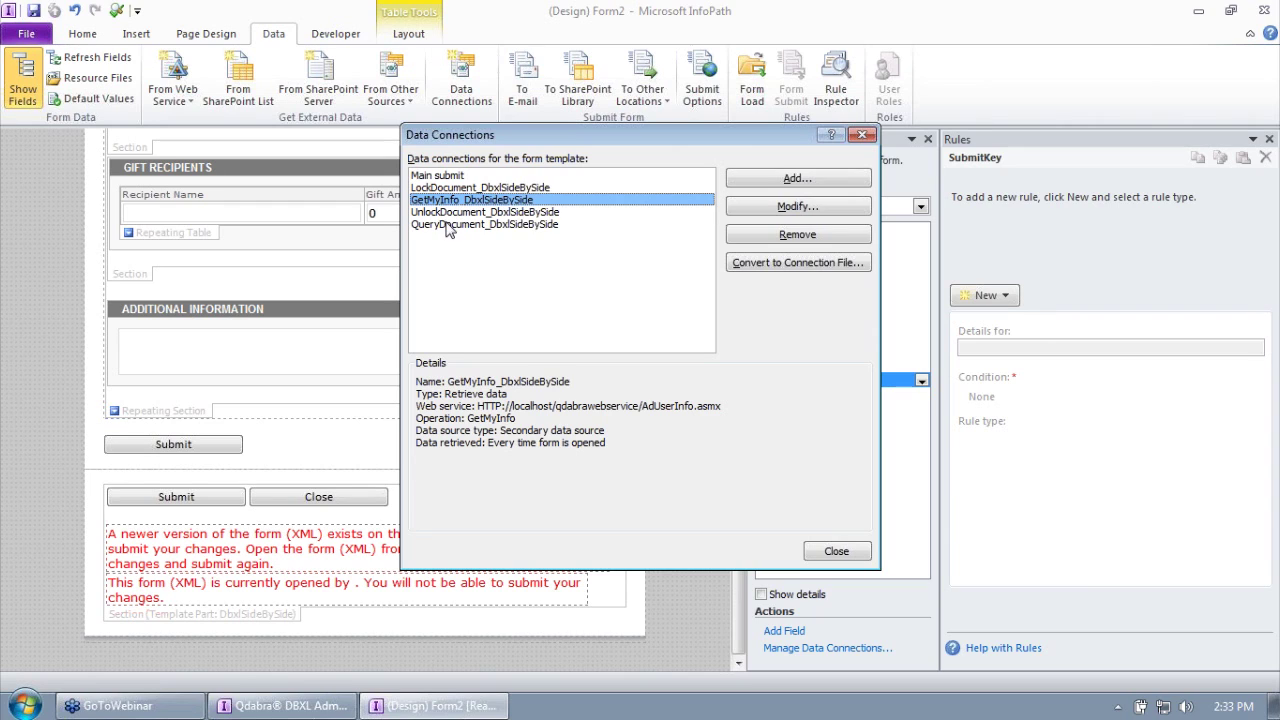
pyautogui.click(451, 226)
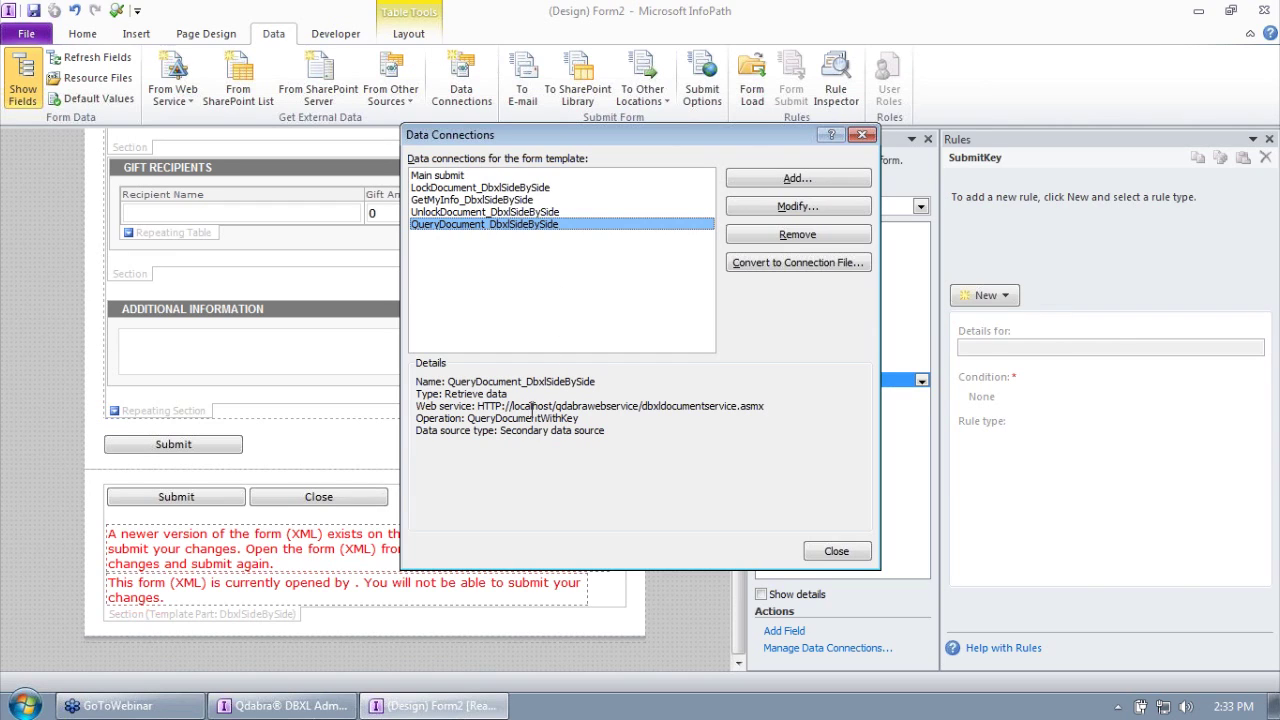
pyautogui.click(477, 424)
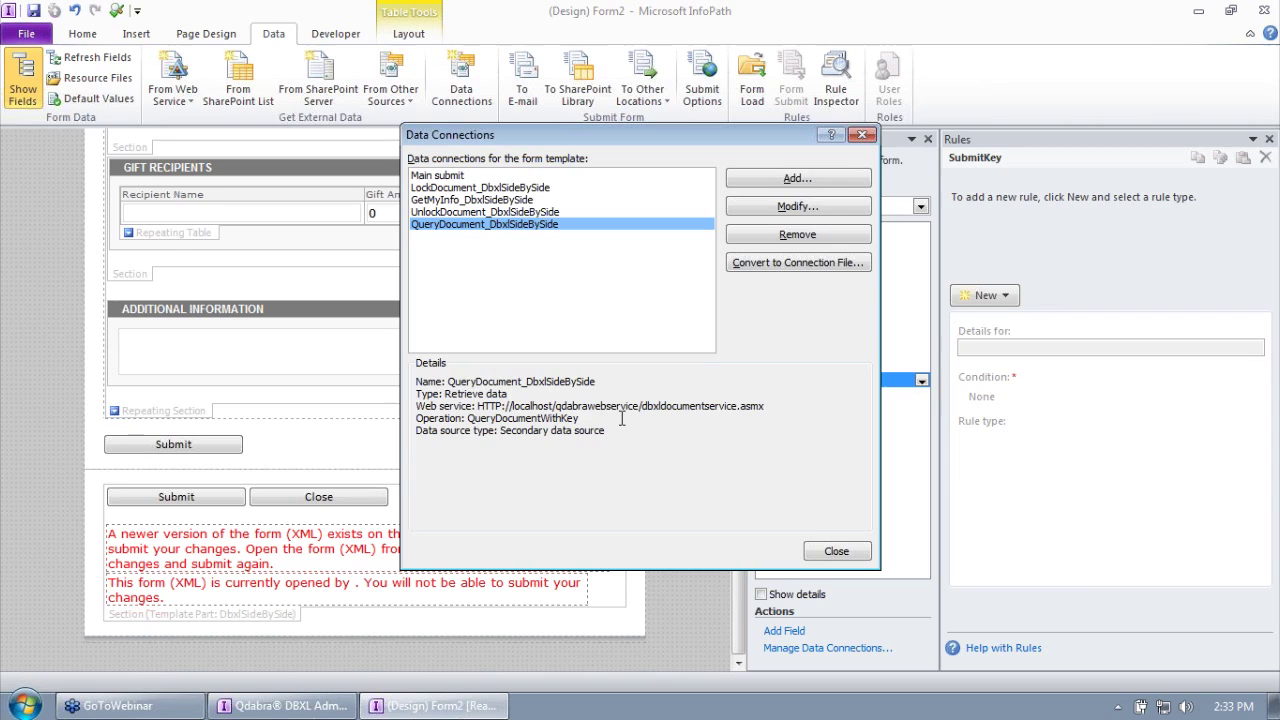
pyautogui.click(474, 200)
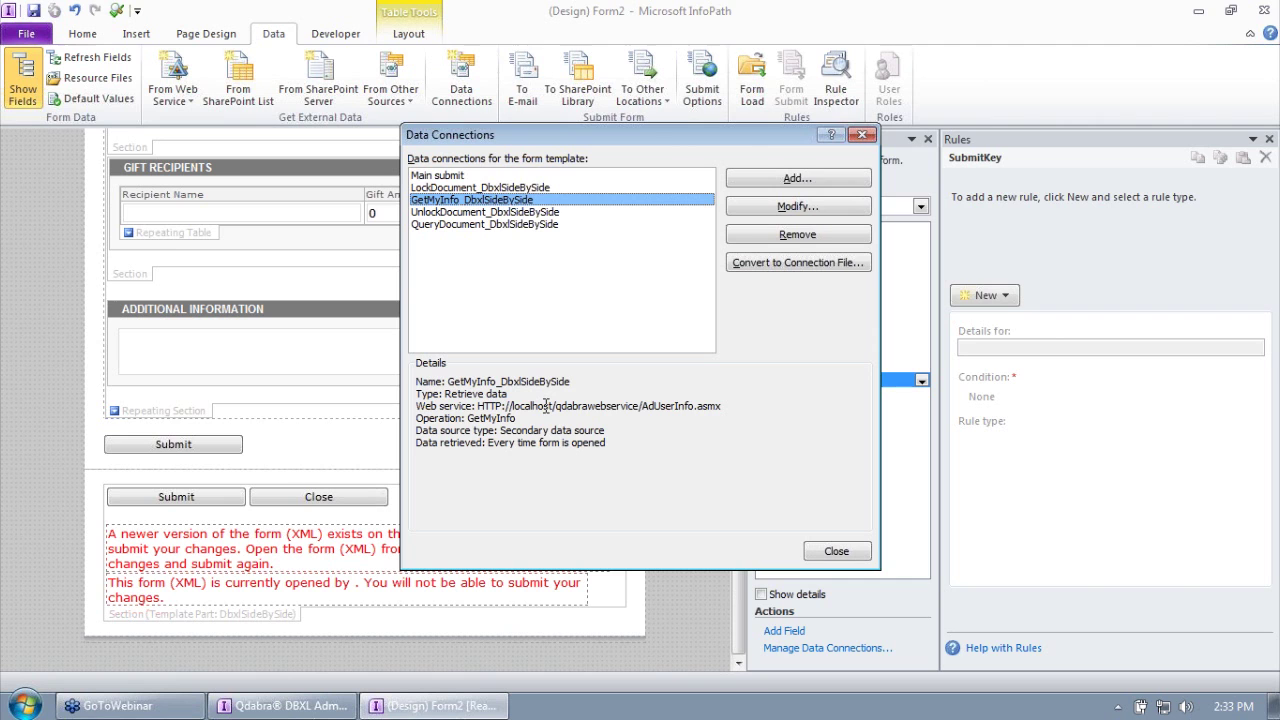
pyautogui.click(836, 551)
# Step: Save the template as ExpenseReport_SideBySide, replacing _unmodified in the file name
pyautogui.click(26, 33)
pyautogui.press('Escape')
pyautogui.hotkey('ctrl', 's')
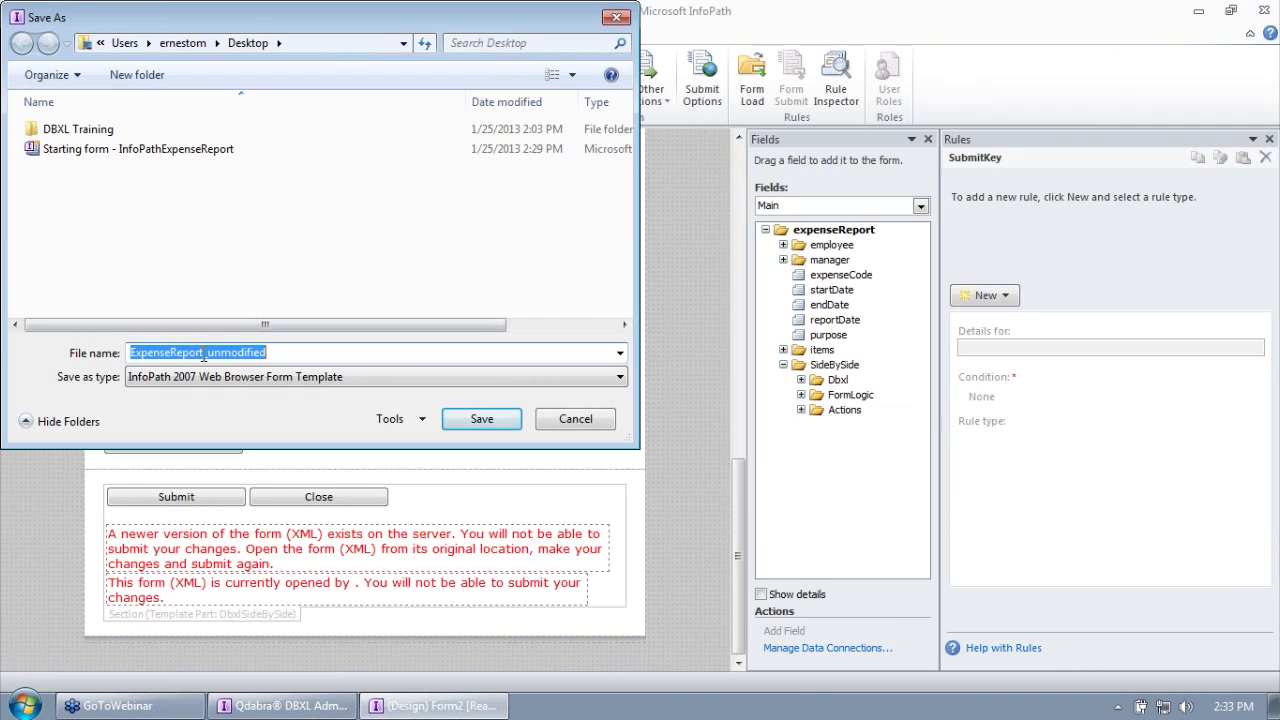
pyautogui.click(215, 354)
pyautogui.moveTo(204, 354); pyautogui.dragTo(584, 346)
pyautogui.write('_SideBySide')
pyautogui.press('Return')
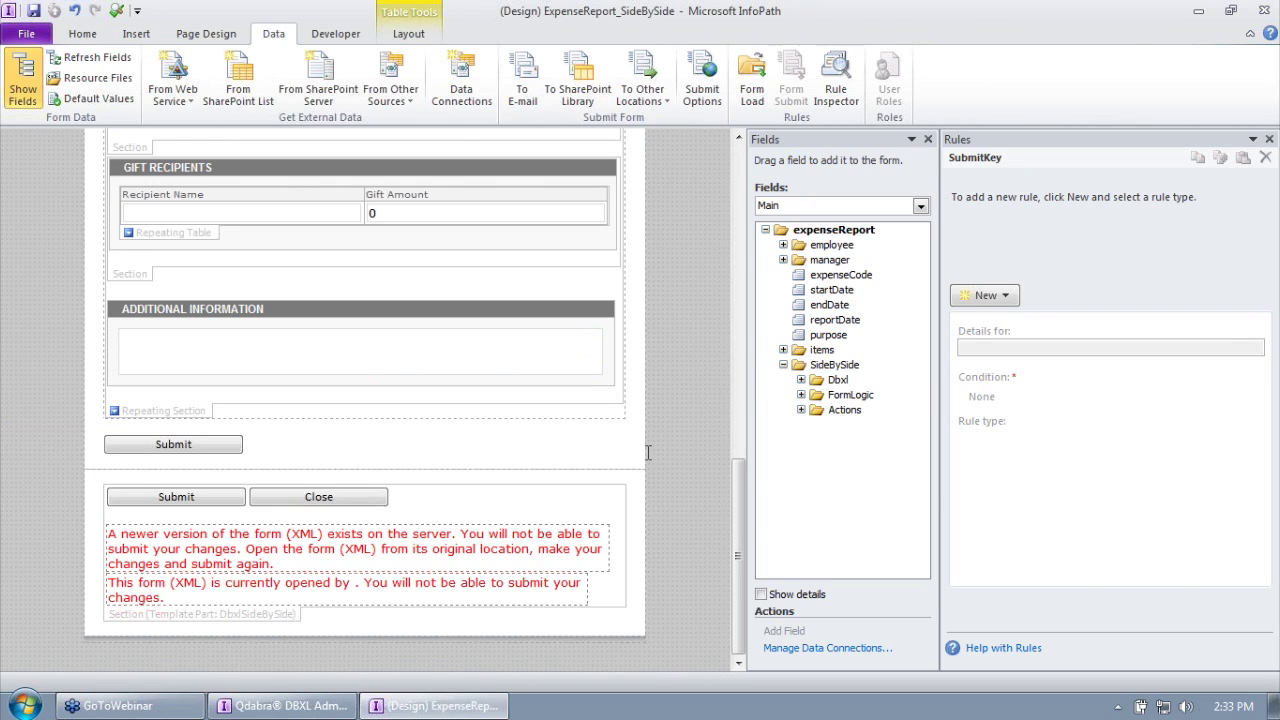
# Step: In the DBXL Admin Tool, start a new document type named ExpenseReport_SideBySide
pyautogui.click(283, 706)
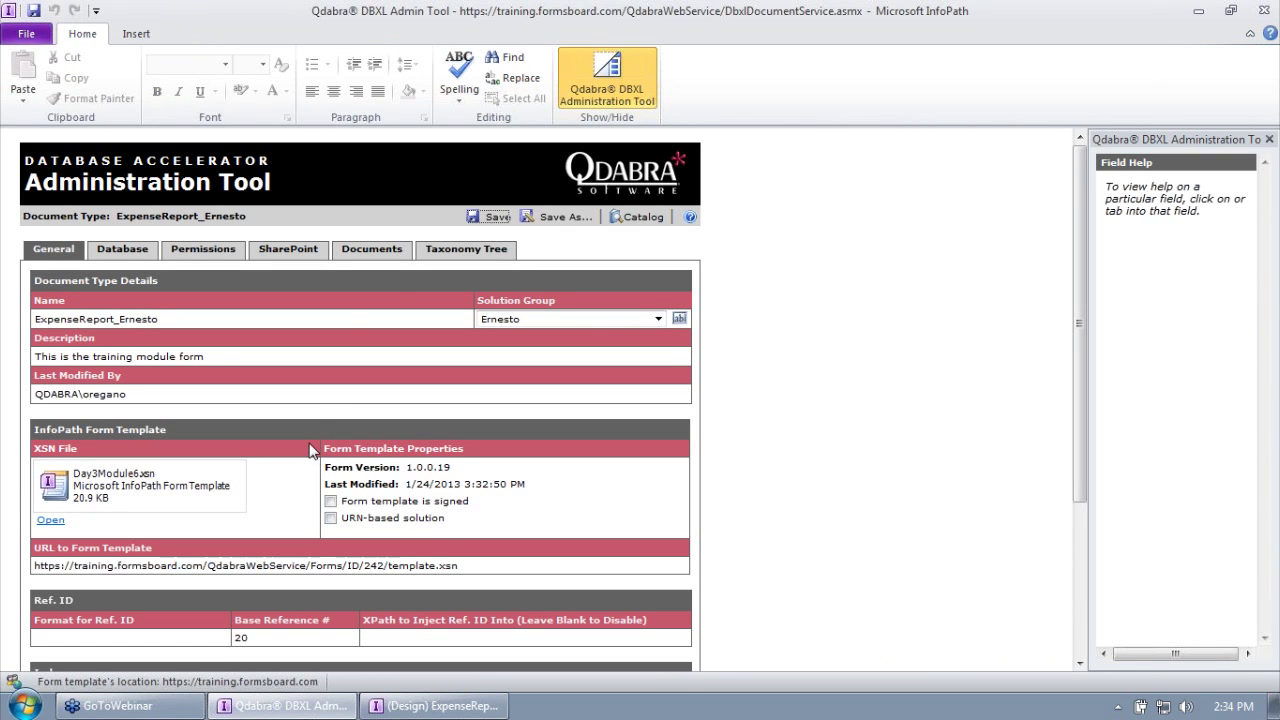
pyautogui.click(621, 222)
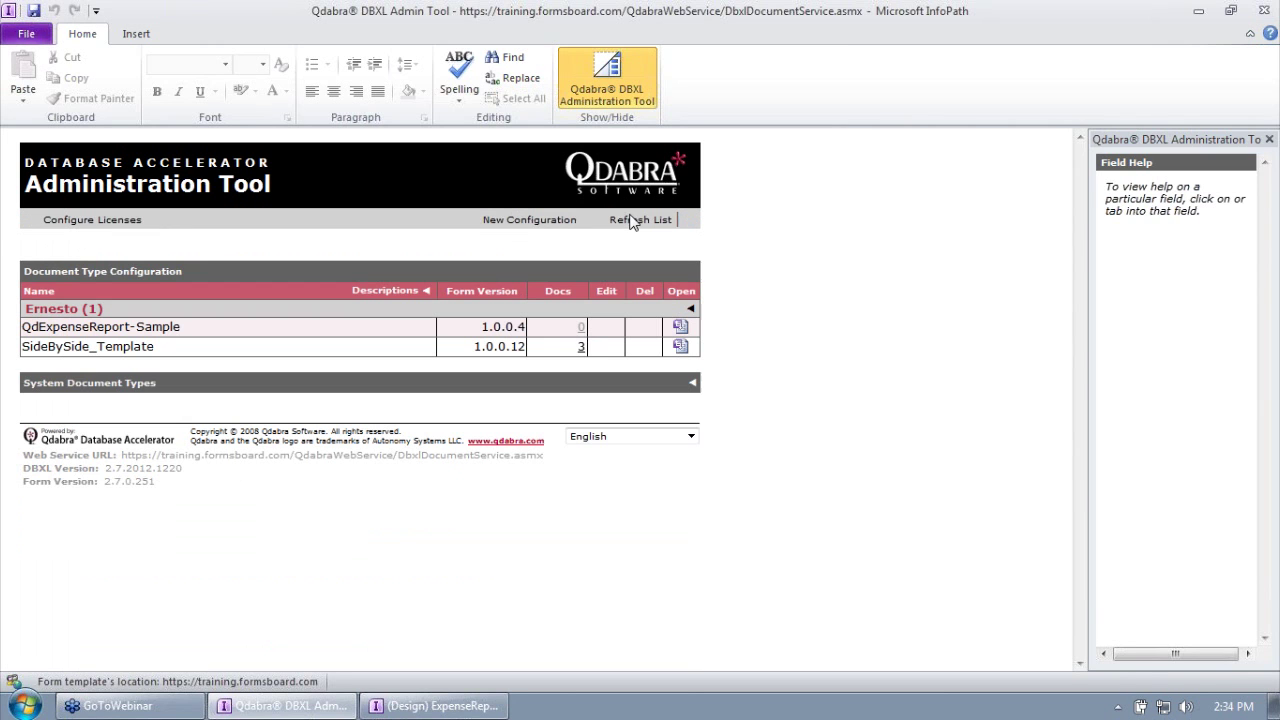
pyautogui.click(542, 222)
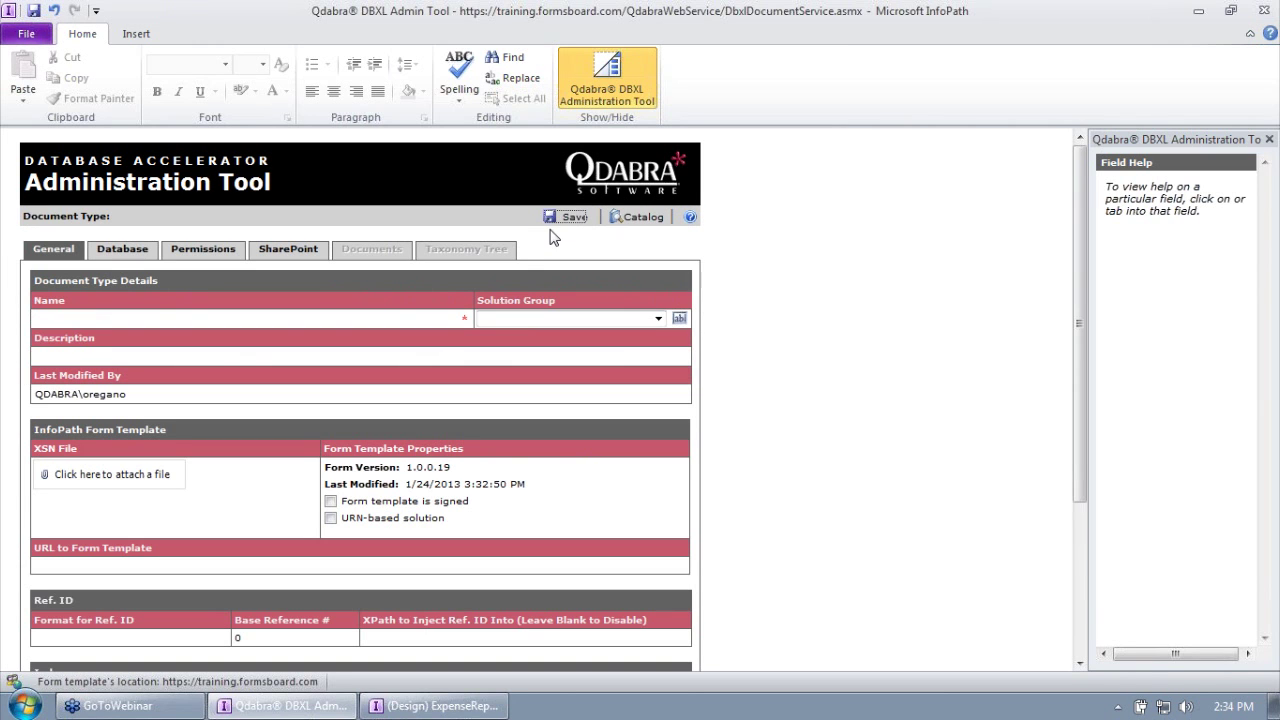
pyautogui.click(136, 317)
pyautogui.write('Exp')
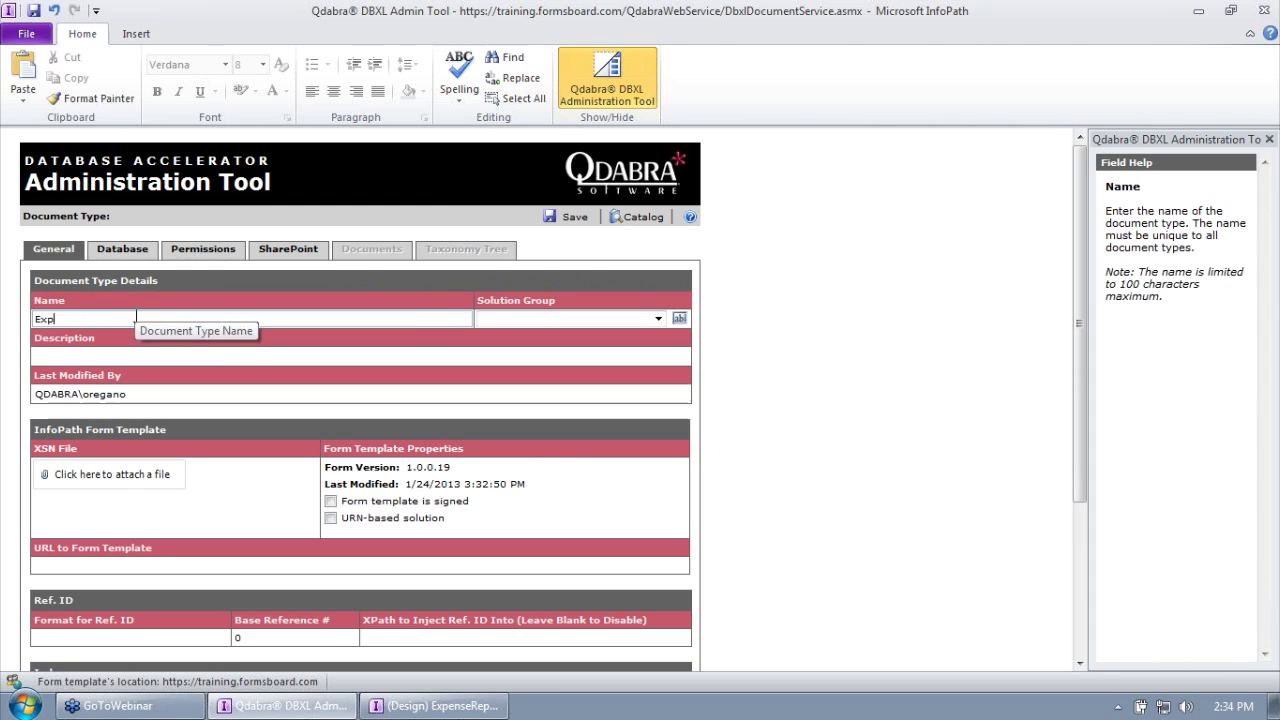
pyautogui.write('enseReport_S')
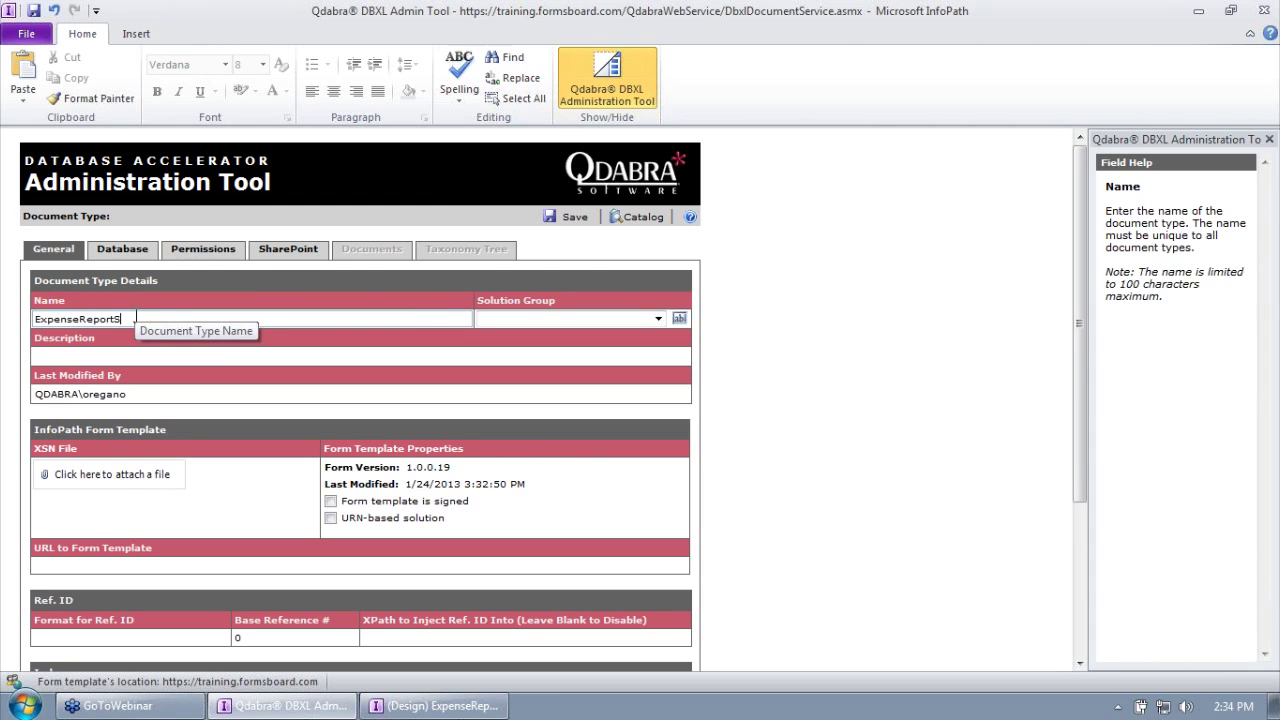
pyautogui.write('ideBySide')
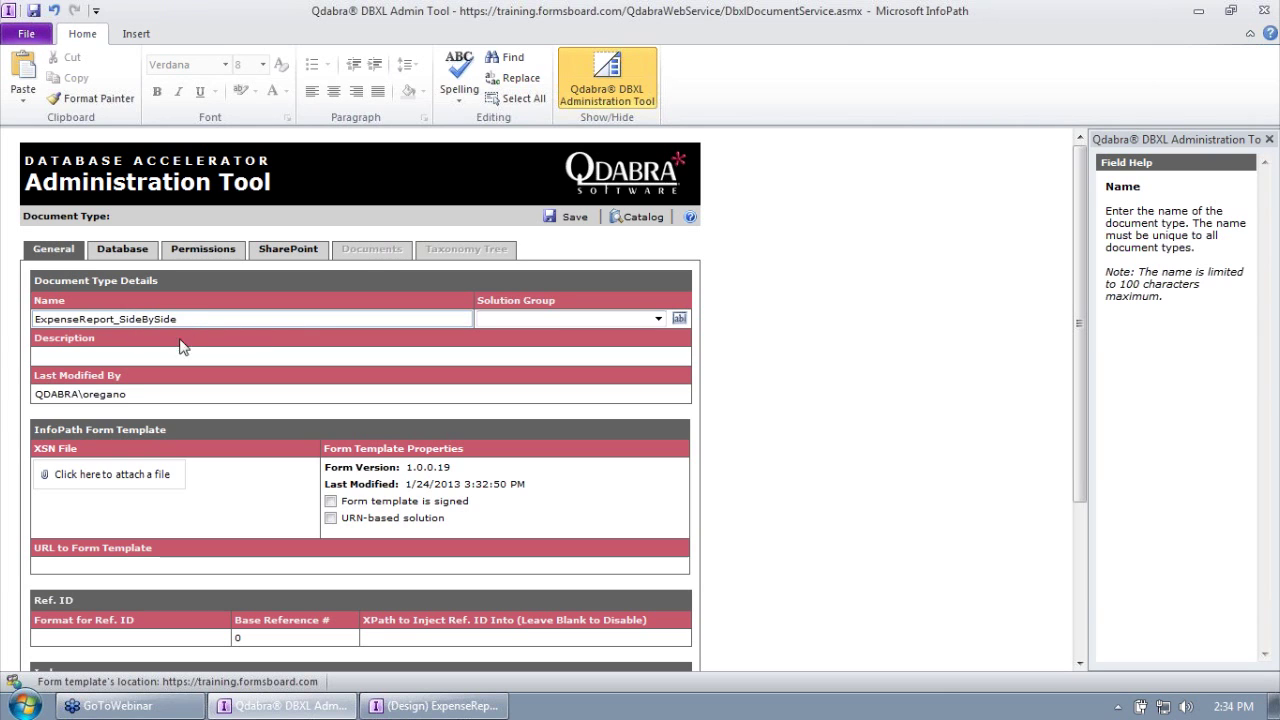
# Step: Attach the desktop's ExpenseReport_SideBySide template and save the document type
pyautogui.rightClick(124, 468)
pyautogui.click(160, 471)
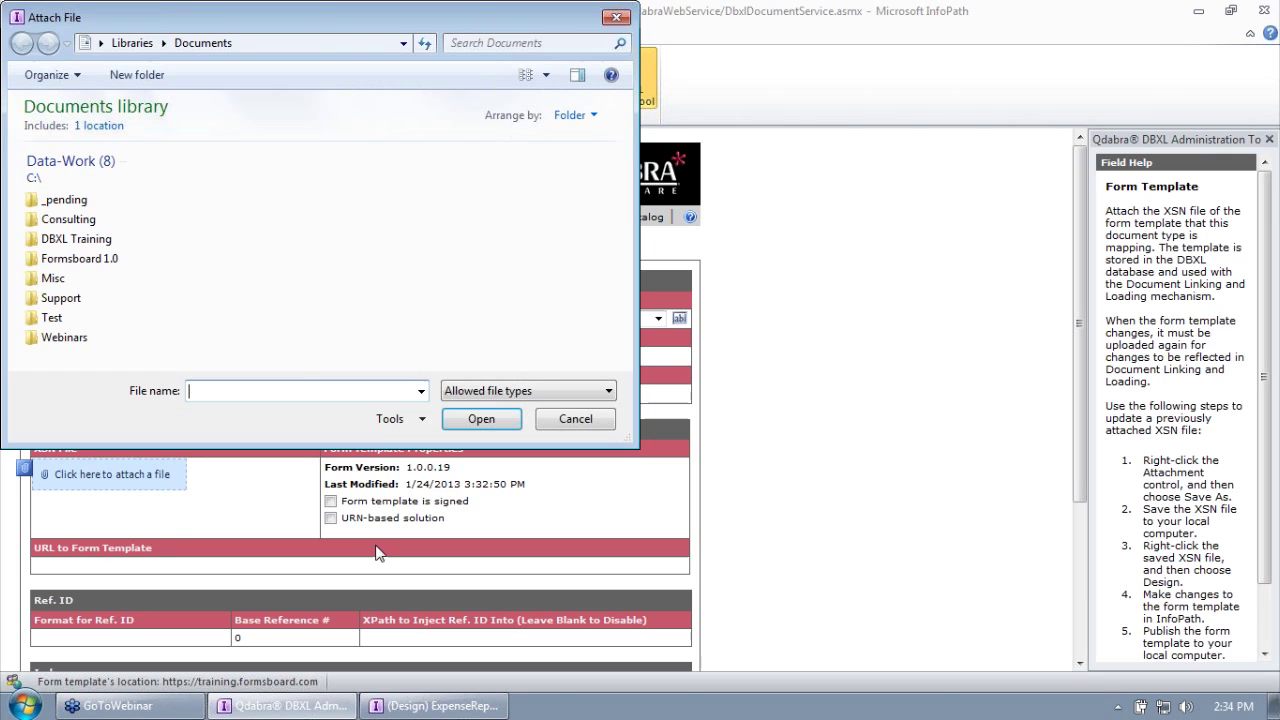
pyautogui.click(100, 43)
pyautogui.click(128, 62)
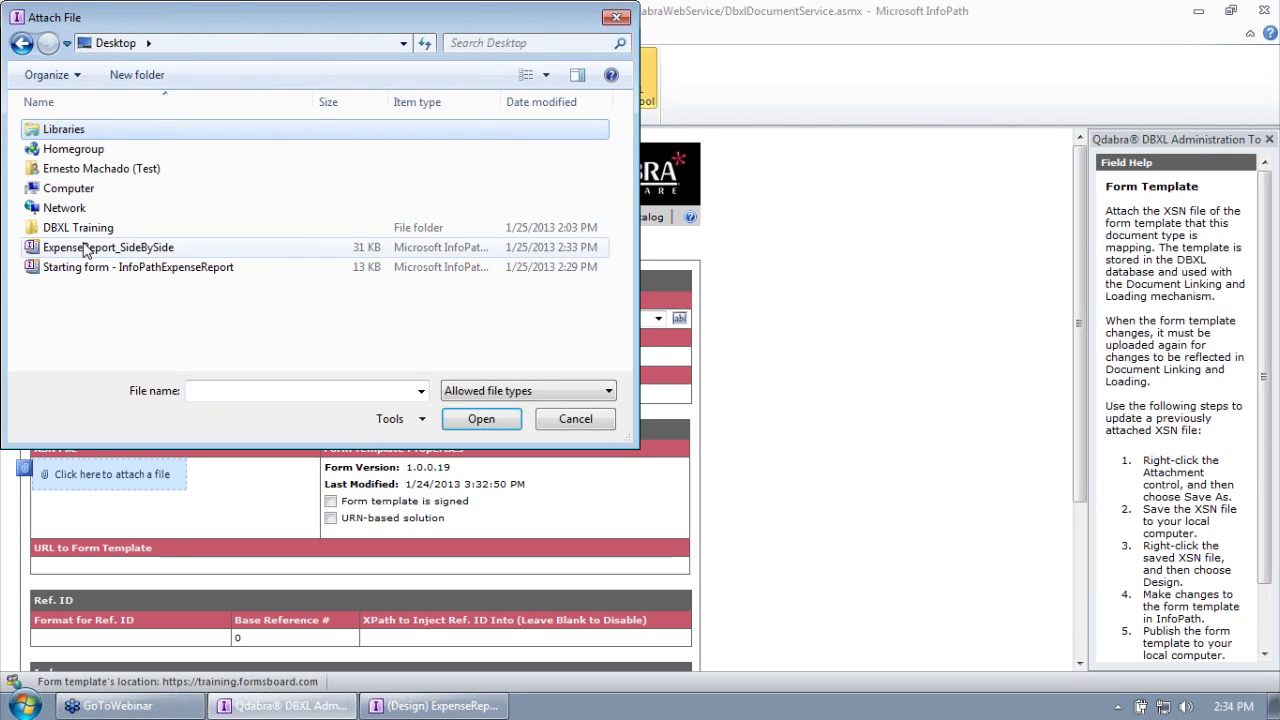
pyautogui.doubleClick(104, 250)
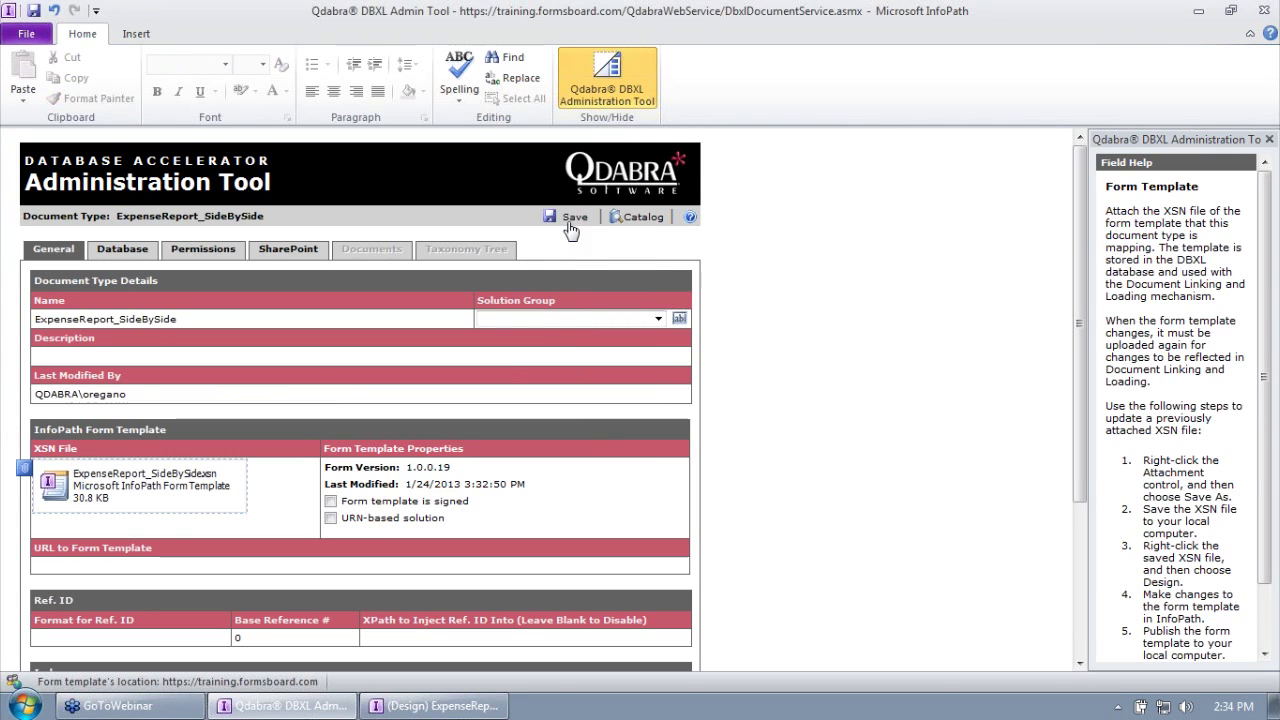
pyautogui.click(568, 216)
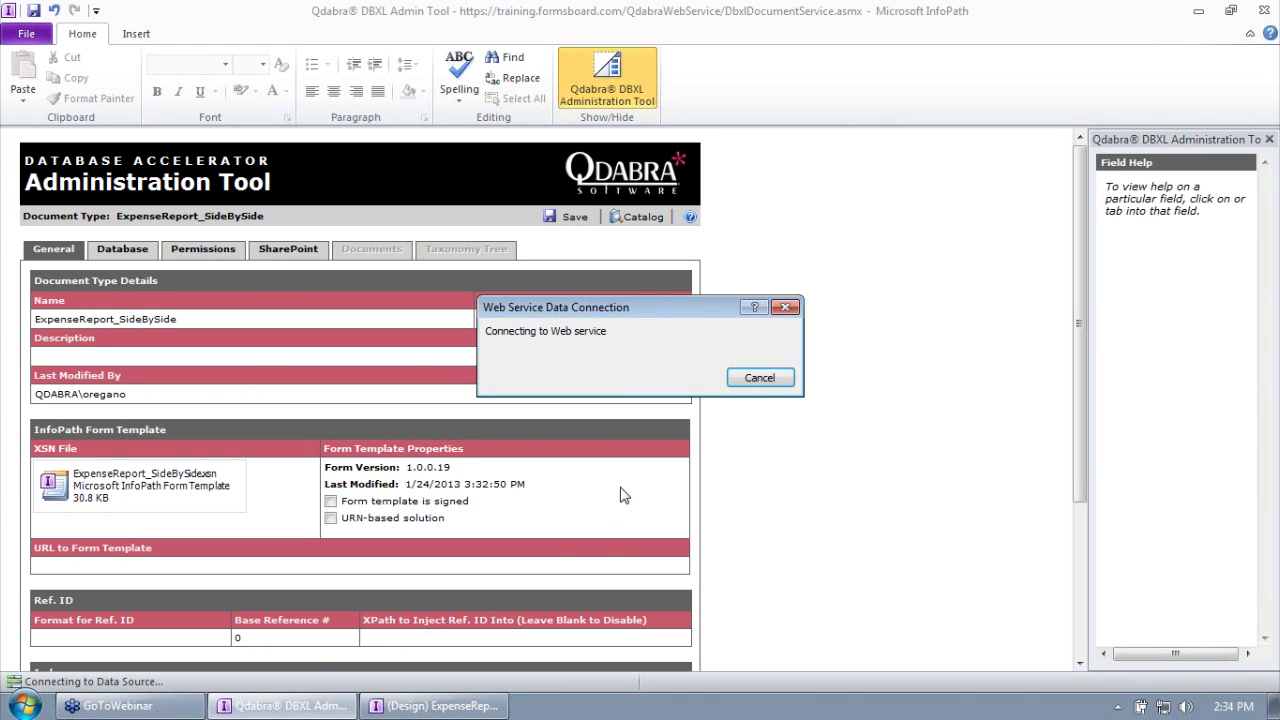
pyautogui.moveTo(474, 709)
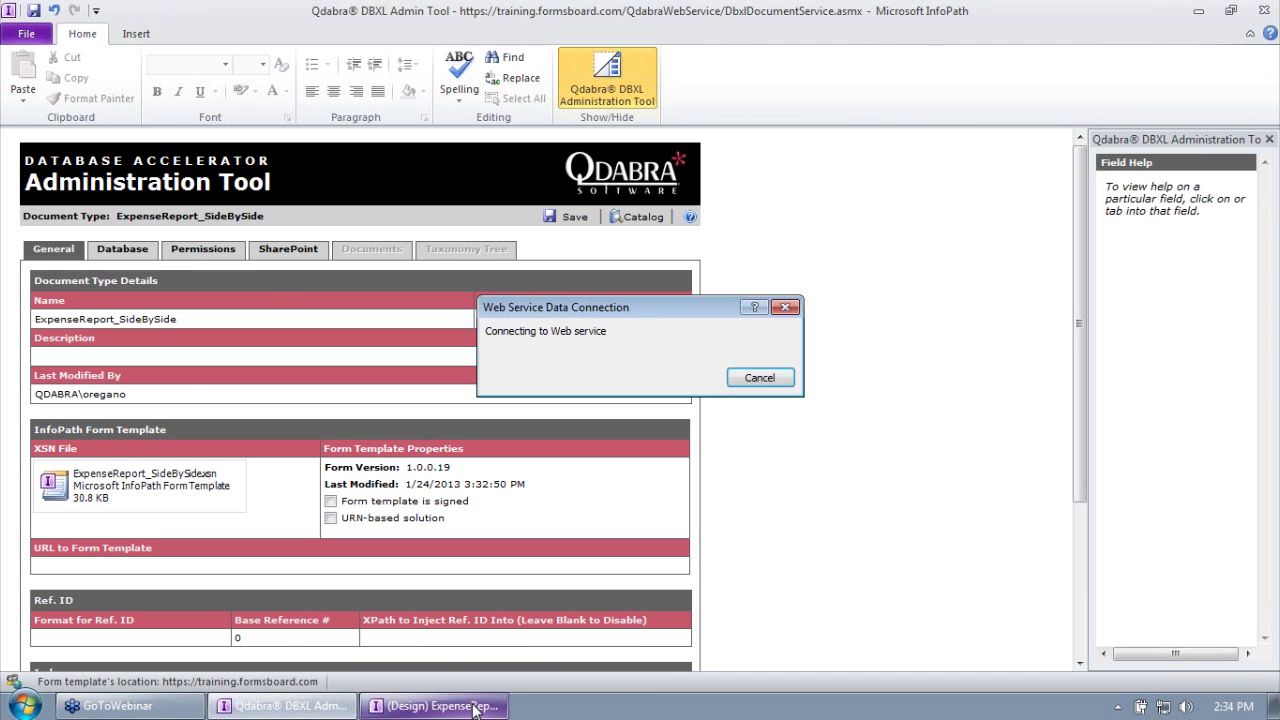
pyautogui.click(660, 401)
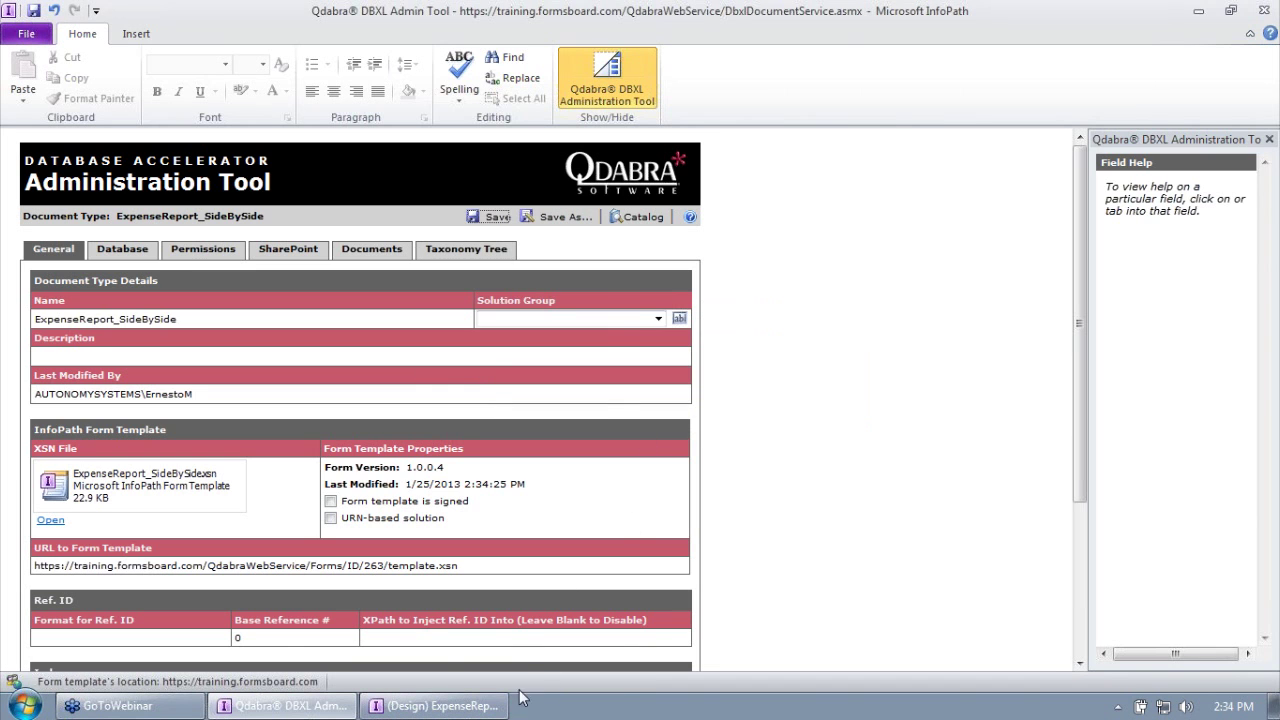
pyautogui.click(498, 706)
# Step: Close the old design window and move the Starting form and old ExpenseReport files to the Recycle Bin
pyautogui.click(1264, 10)
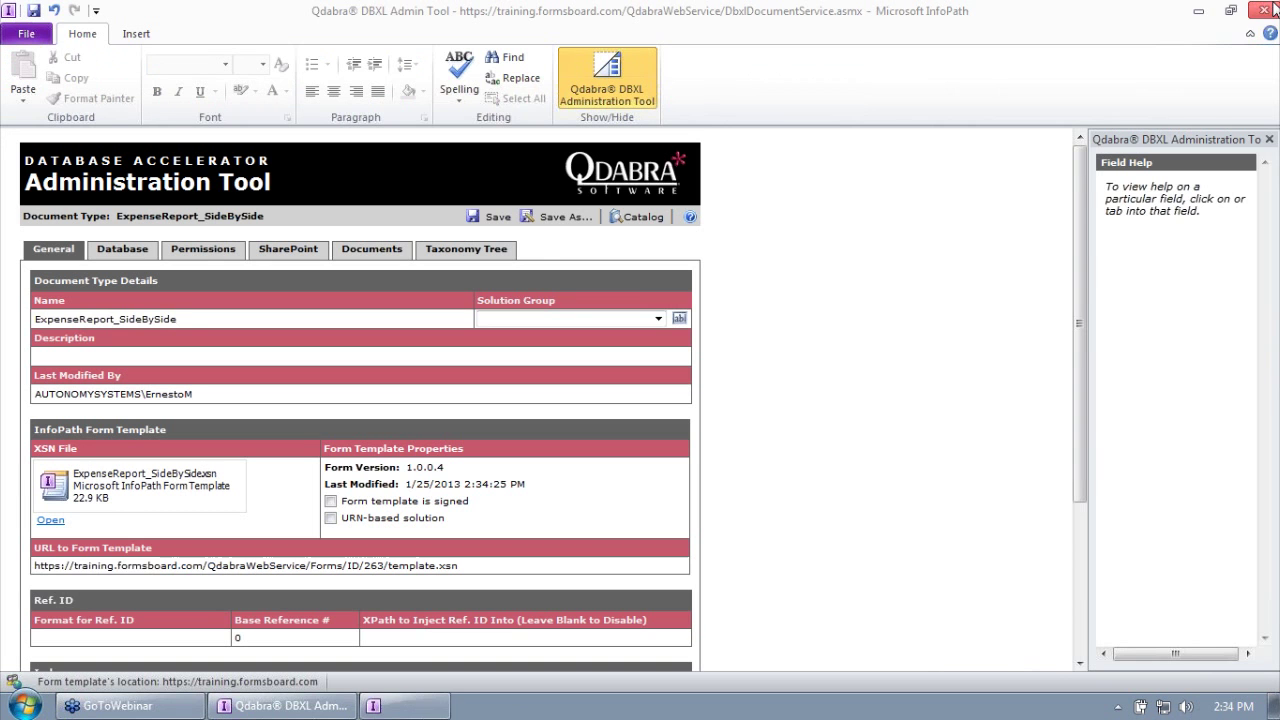
pyautogui.click(1197, 10)
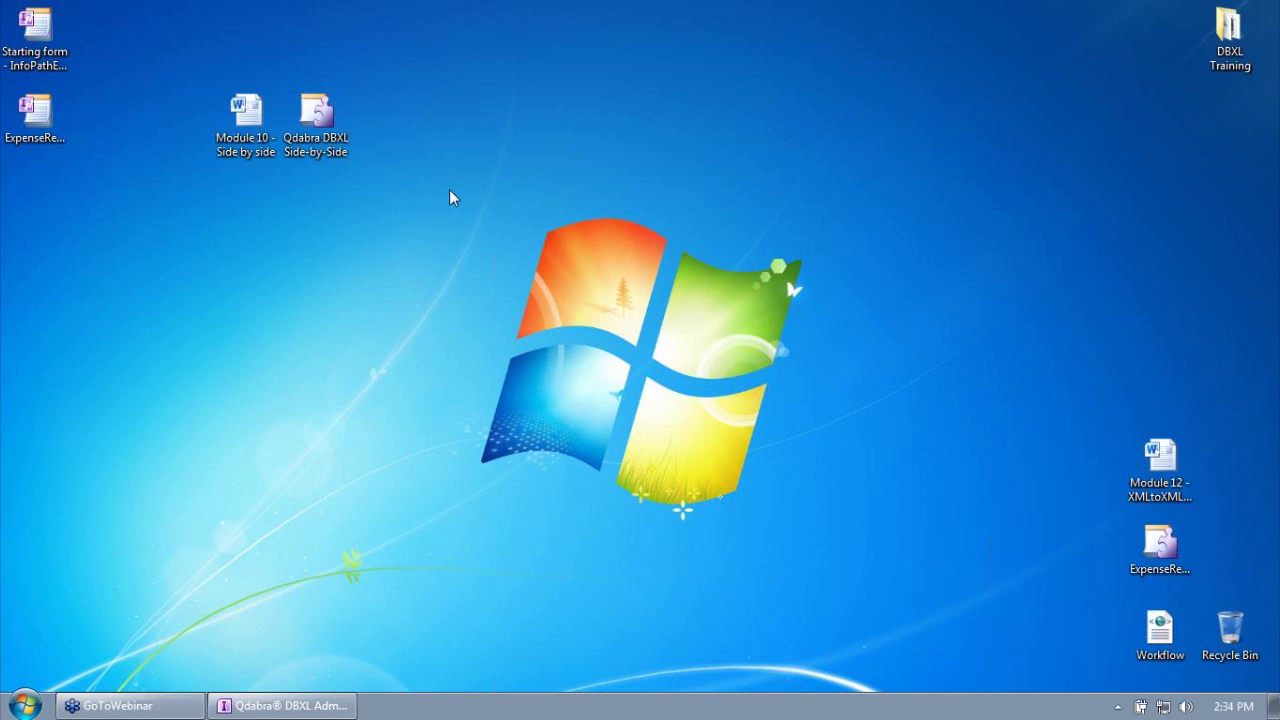
pyautogui.click(55, 45)
pyautogui.moveTo(40, 48); pyautogui.dragTo(1230, 640)
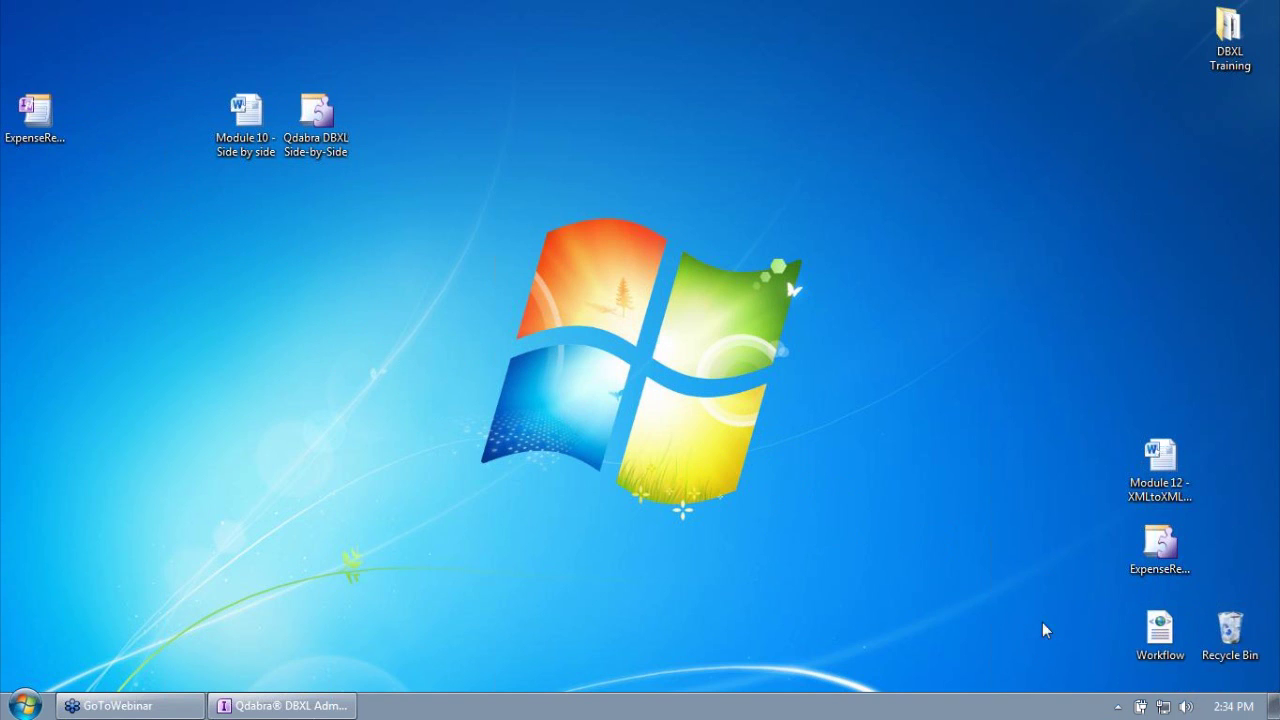
pyautogui.click(35, 112)
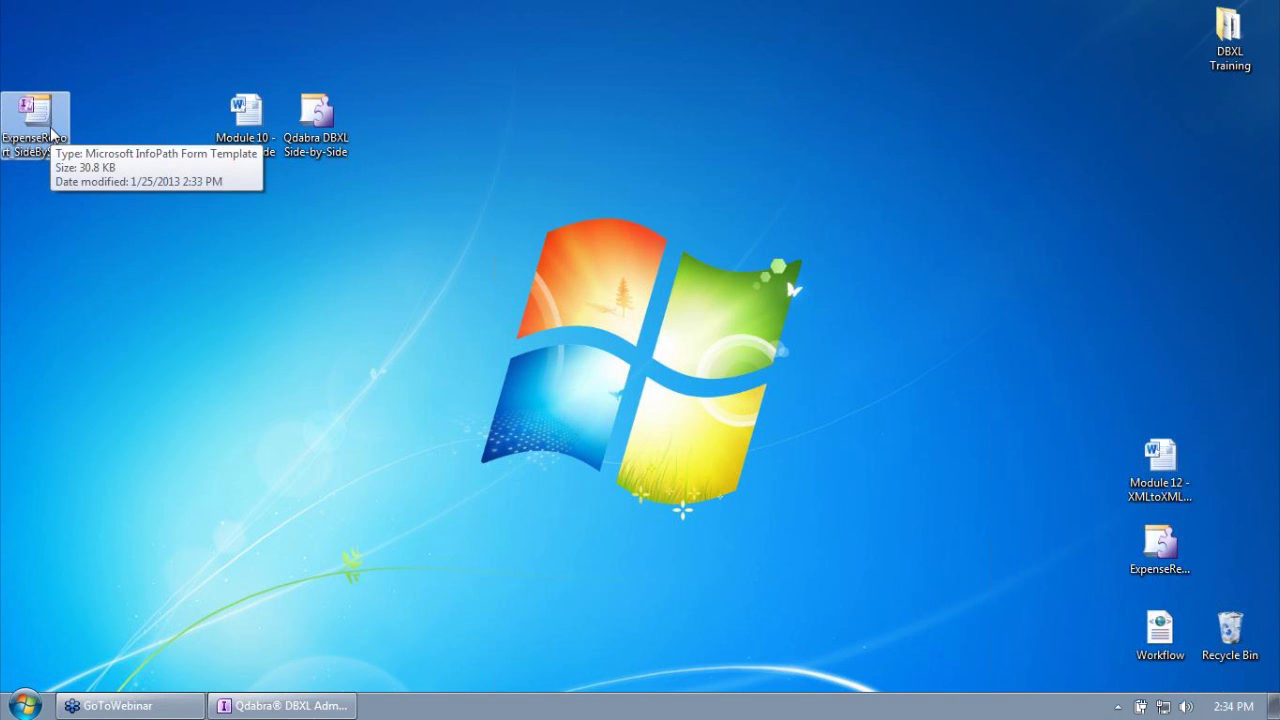
pyautogui.moveTo(50, 127); pyautogui.dragTo(1220, 648)
pyautogui.click(283, 705)
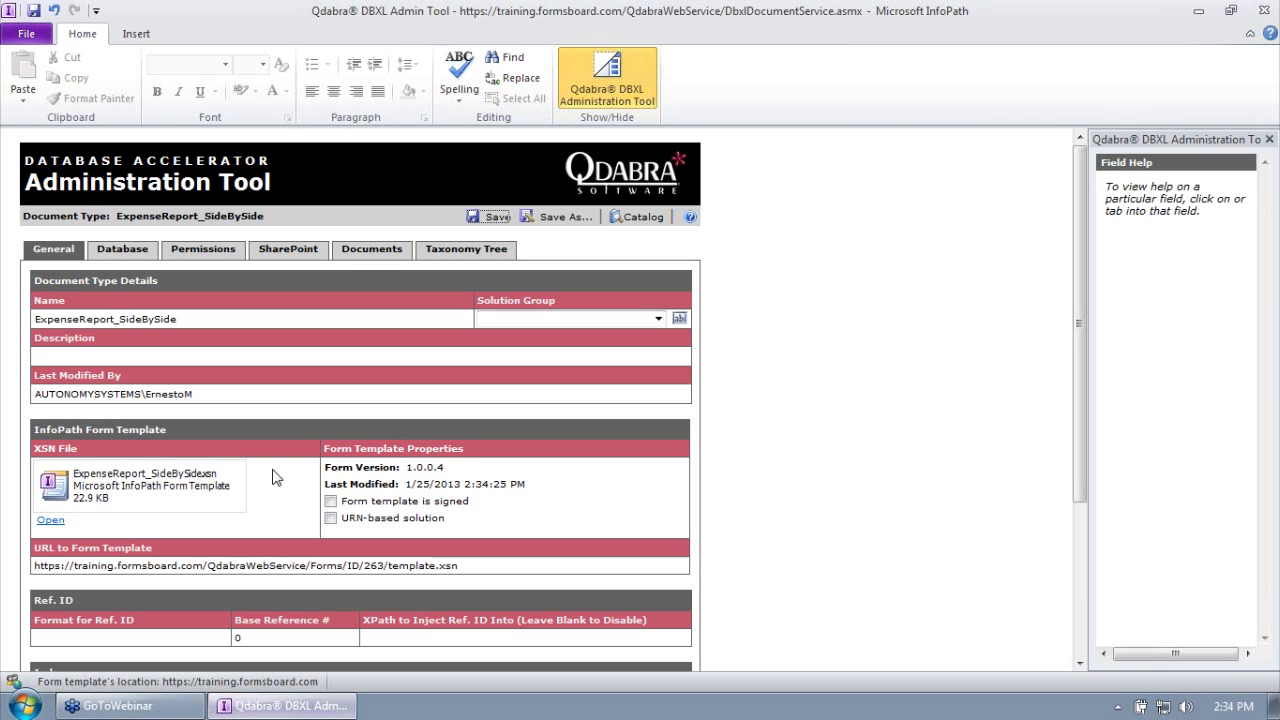
# Step: Save the attached template to the desktop and open it in InfoPath design mode
pyautogui.rightClick(147, 463)
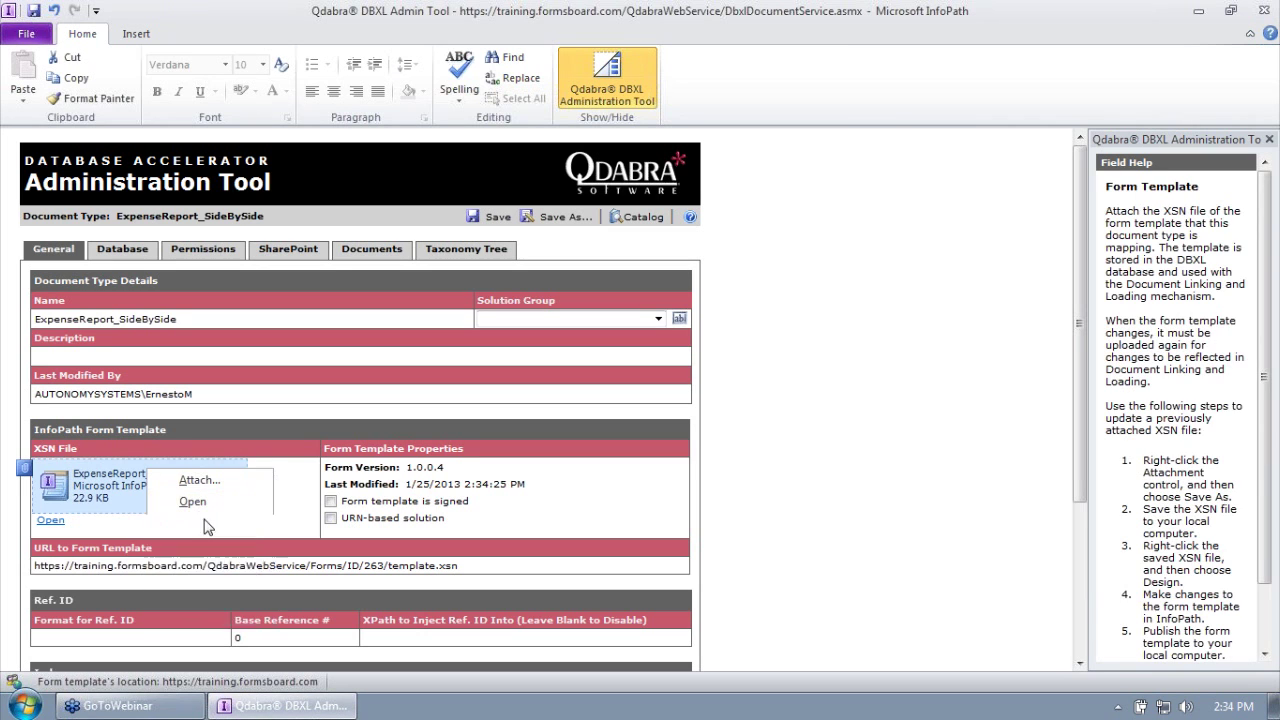
pyautogui.click(207, 524)
pyautogui.click(479, 420)
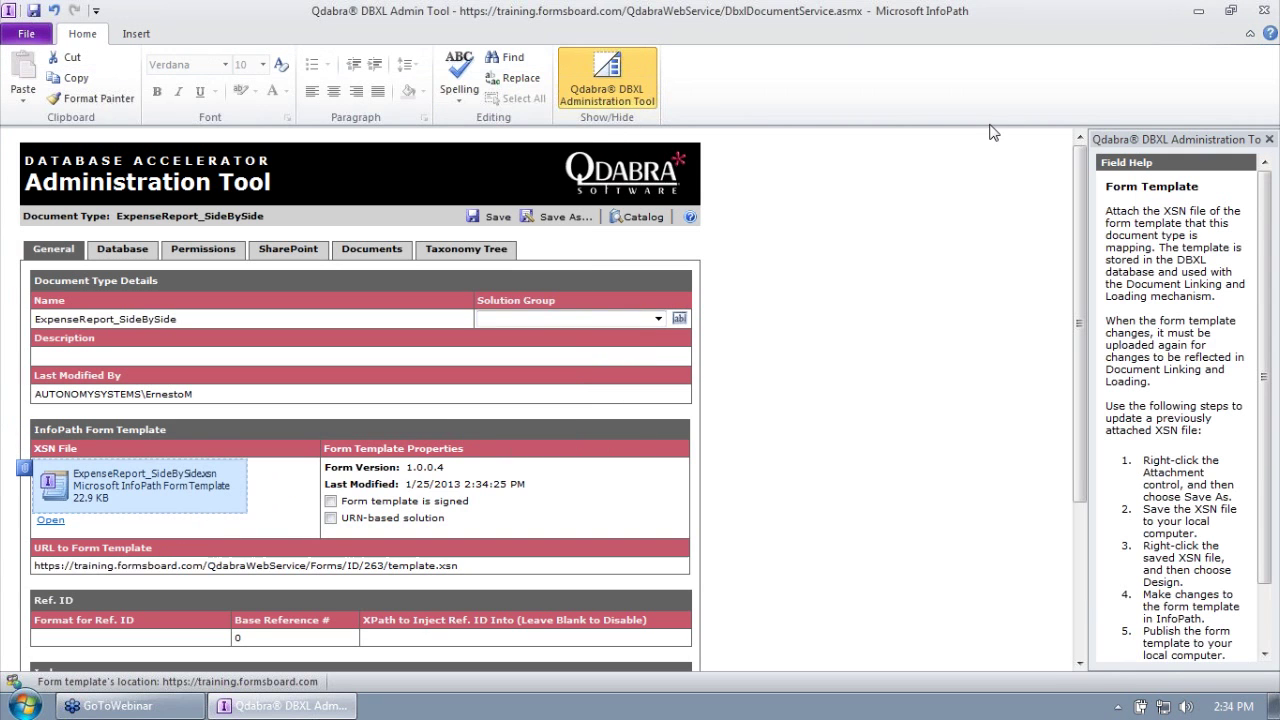
pyautogui.click(1198, 10)
pyautogui.click(30, 35)
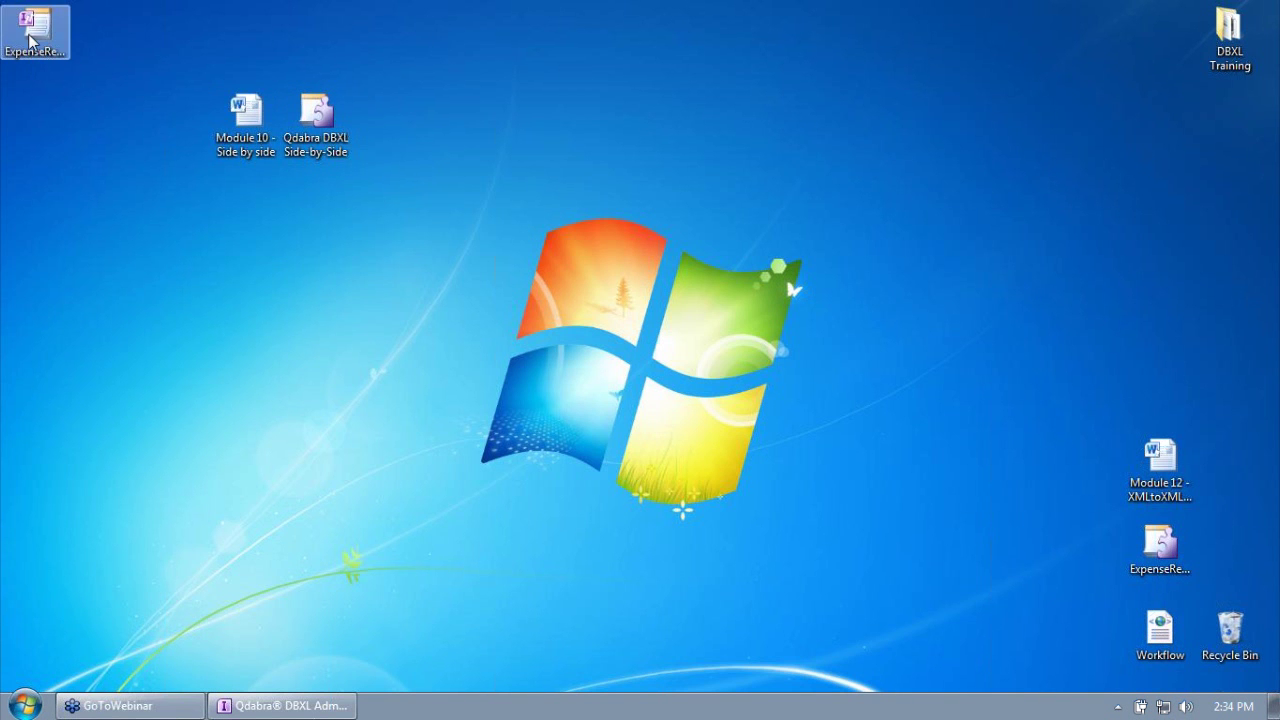
pyautogui.rightClick(28, 35)
pyautogui.click(85, 67)
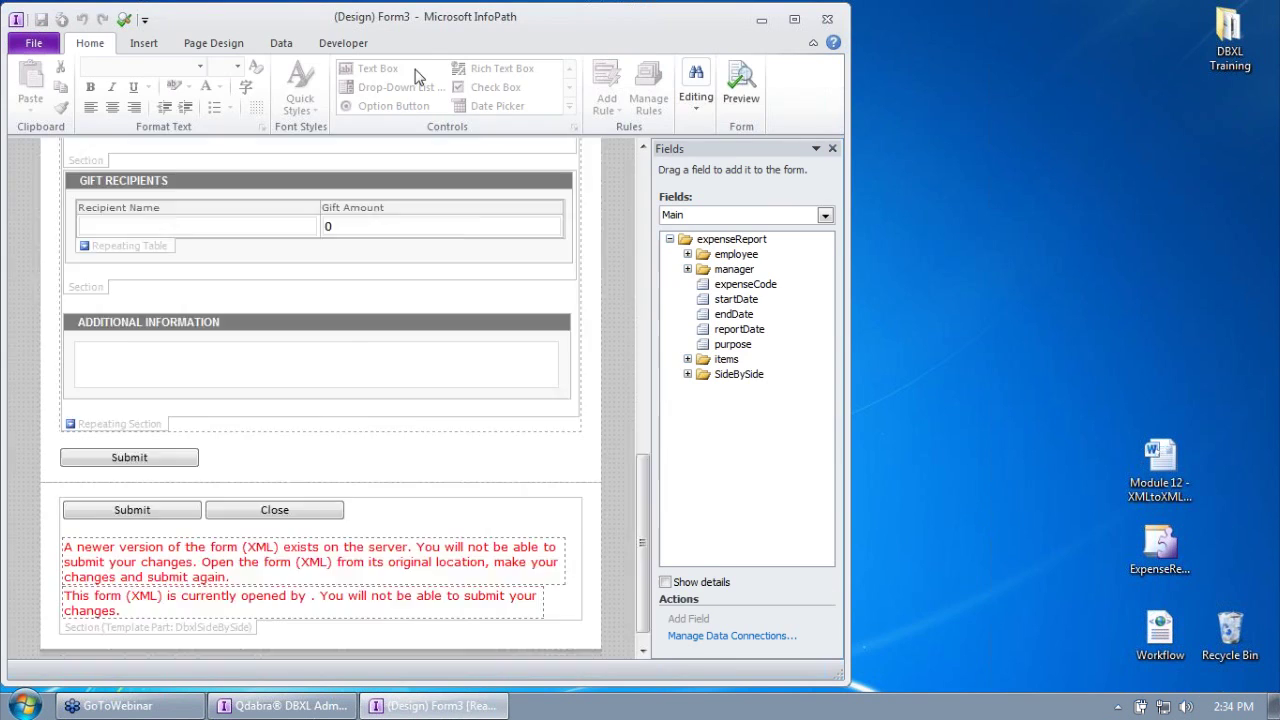
# Step: Maximize InfoPath and review the LockDocument, GetMyInfo, QueryDocument, UnlockDocument and Main submit connections
pyautogui.click(281, 43)
pyautogui.doubleClick(292, 17)
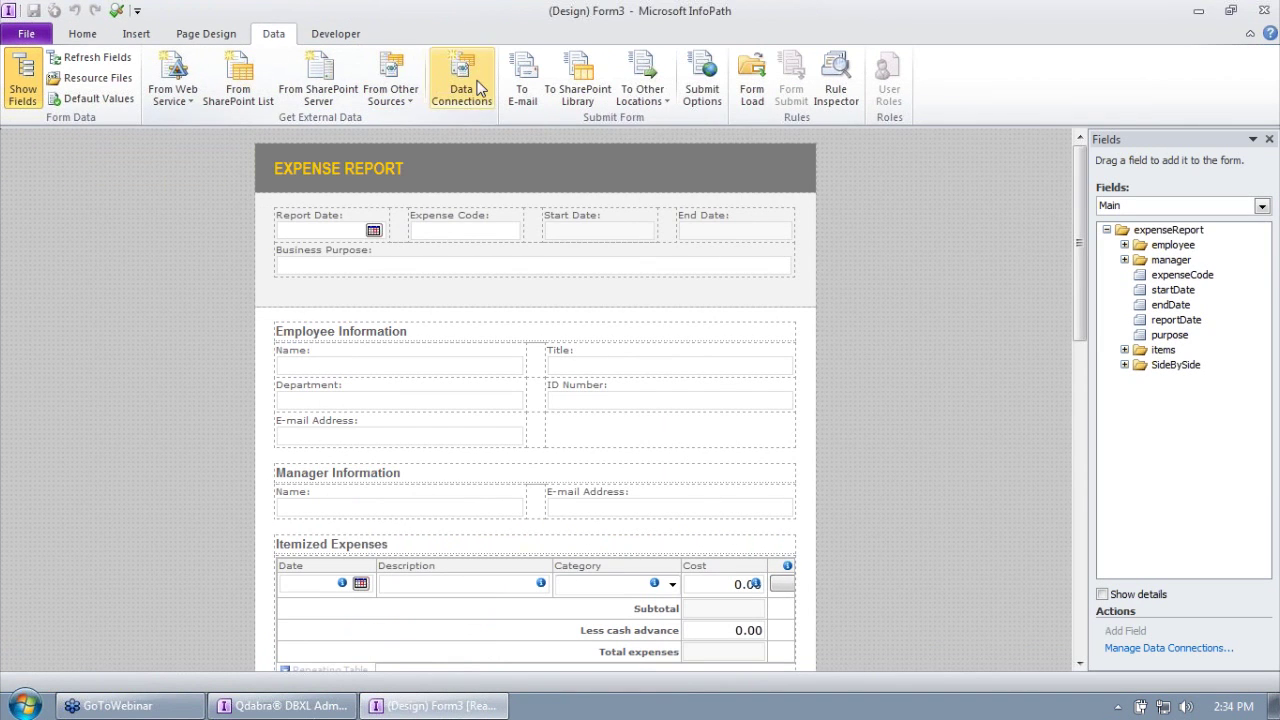
pyautogui.click(463, 82)
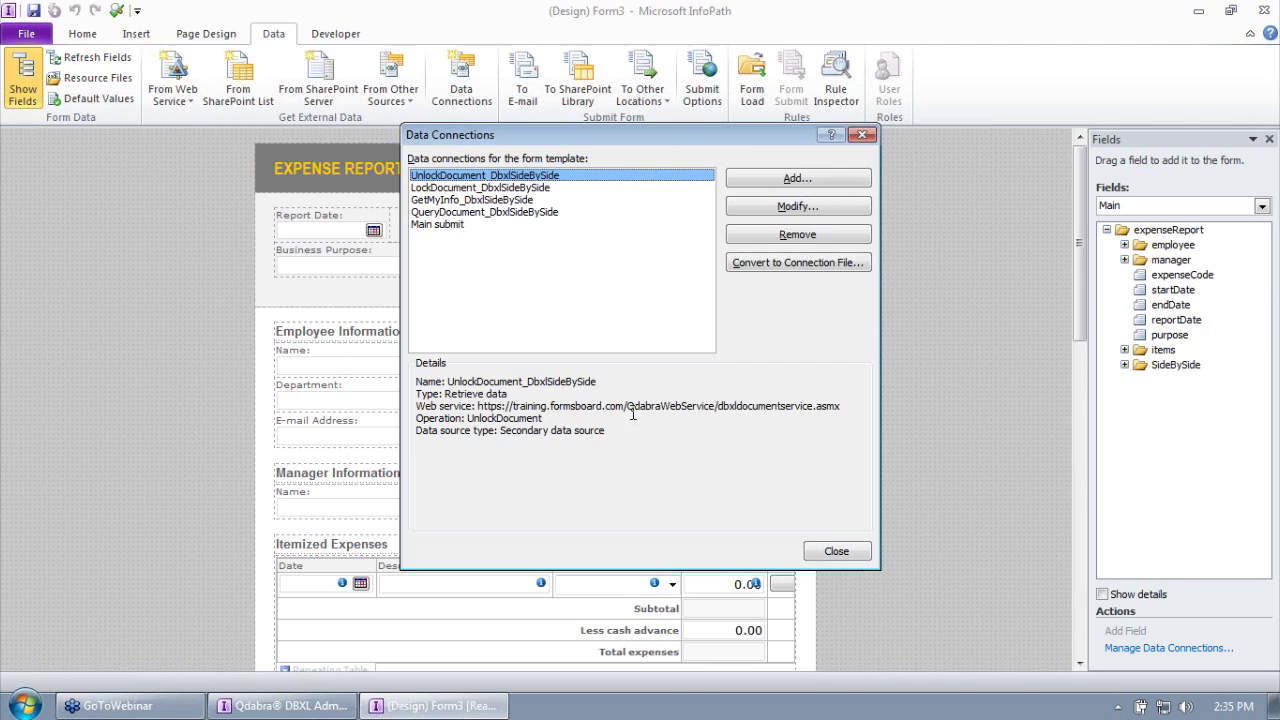
pyautogui.click(518, 188)
pyautogui.click(513, 200)
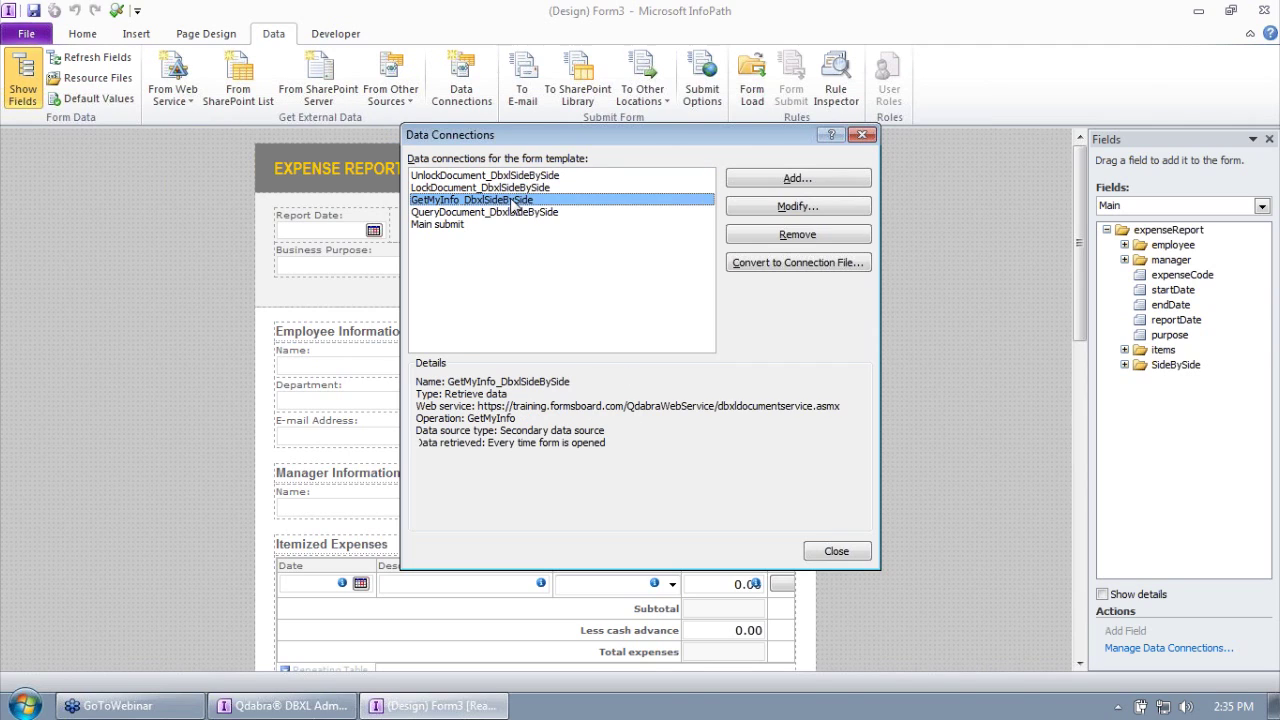
pyautogui.click(514, 213)
pyautogui.click(508, 225)
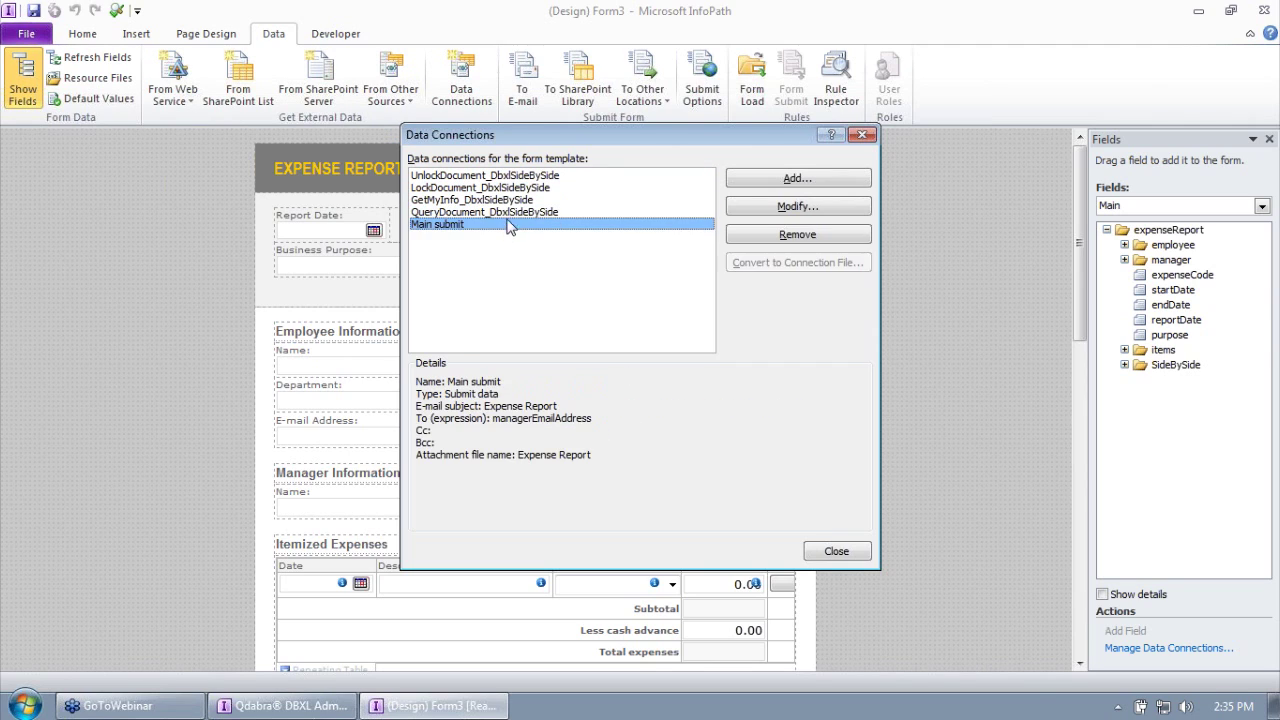
pyautogui.click(515, 202)
pyautogui.click(517, 211)
pyautogui.click(521, 198)
pyautogui.click(527, 176)
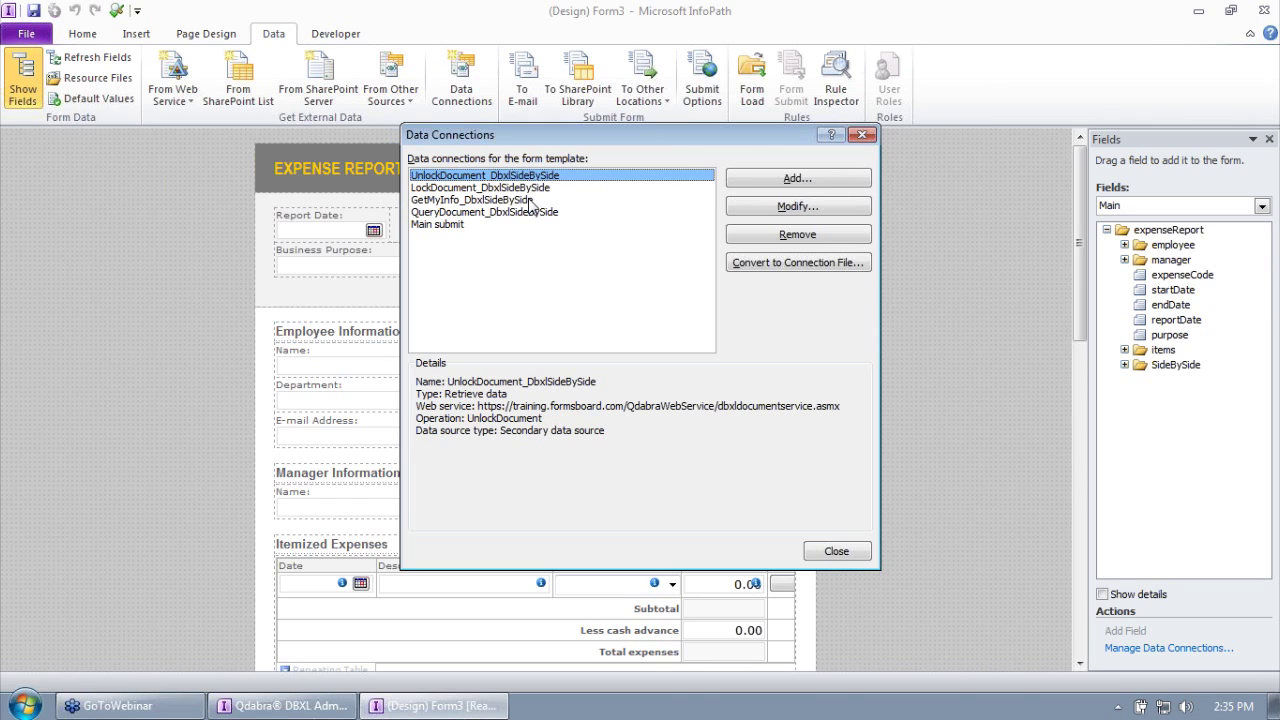
pyautogui.click(665, 411)
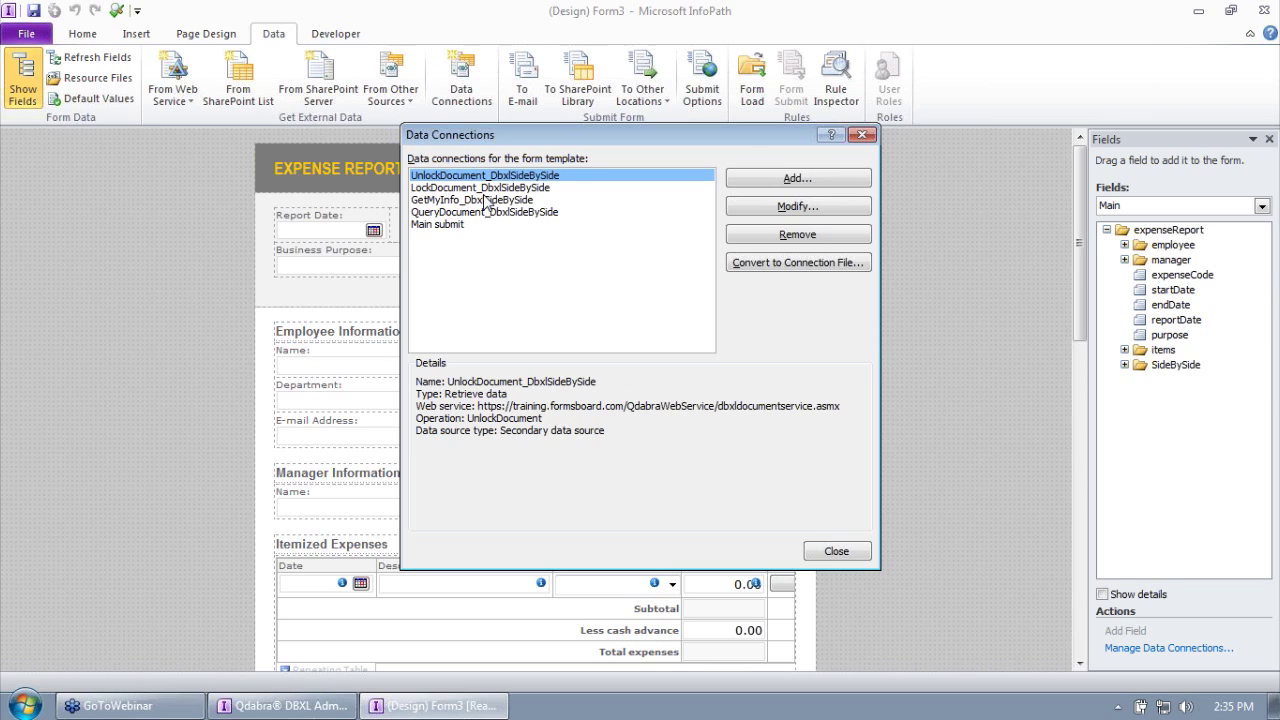
pyautogui.click(485, 200)
pyautogui.click(490, 213)
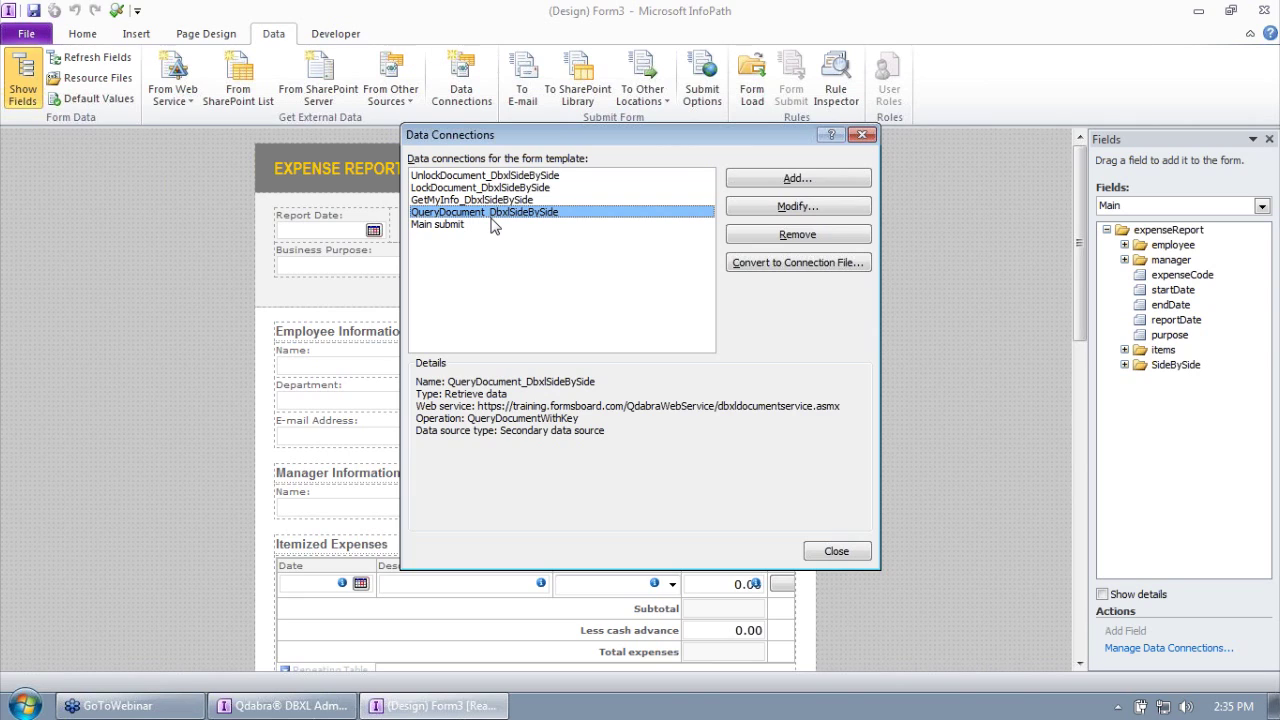
pyautogui.click(628, 405)
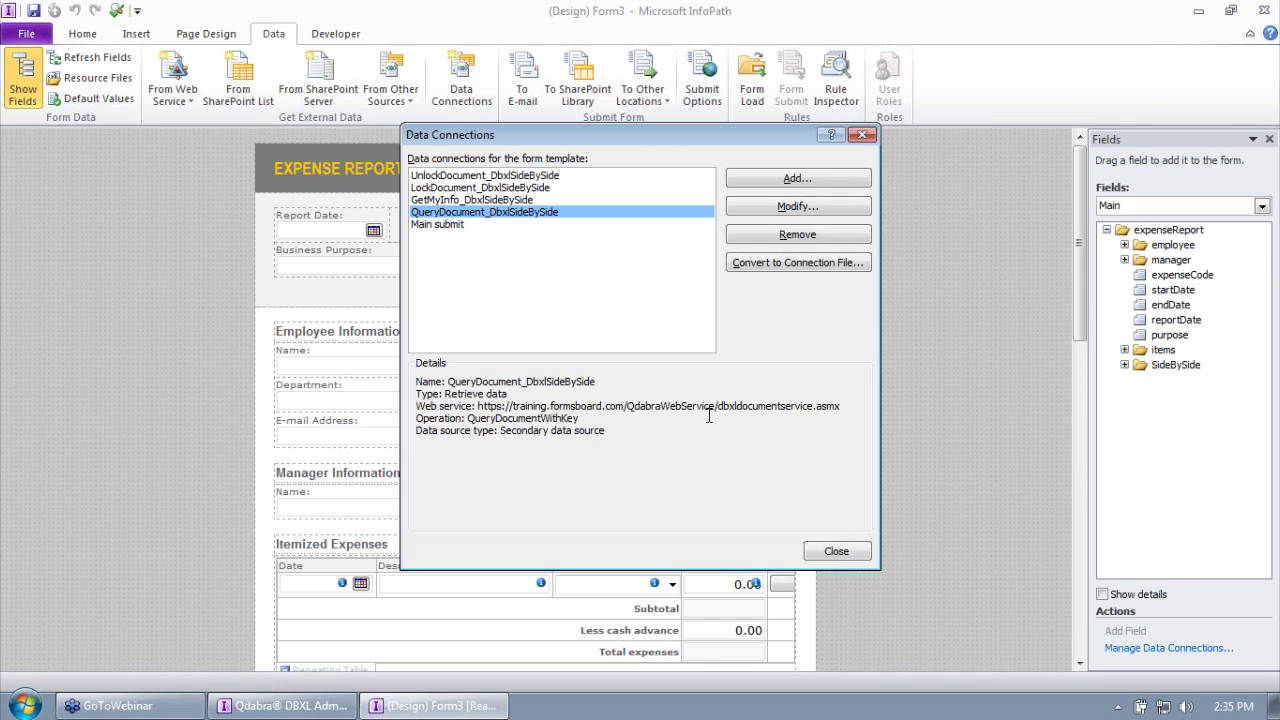
# Step: Remove the Main submit connection and close the Data Connections list
pyautogui.click(478, 226)
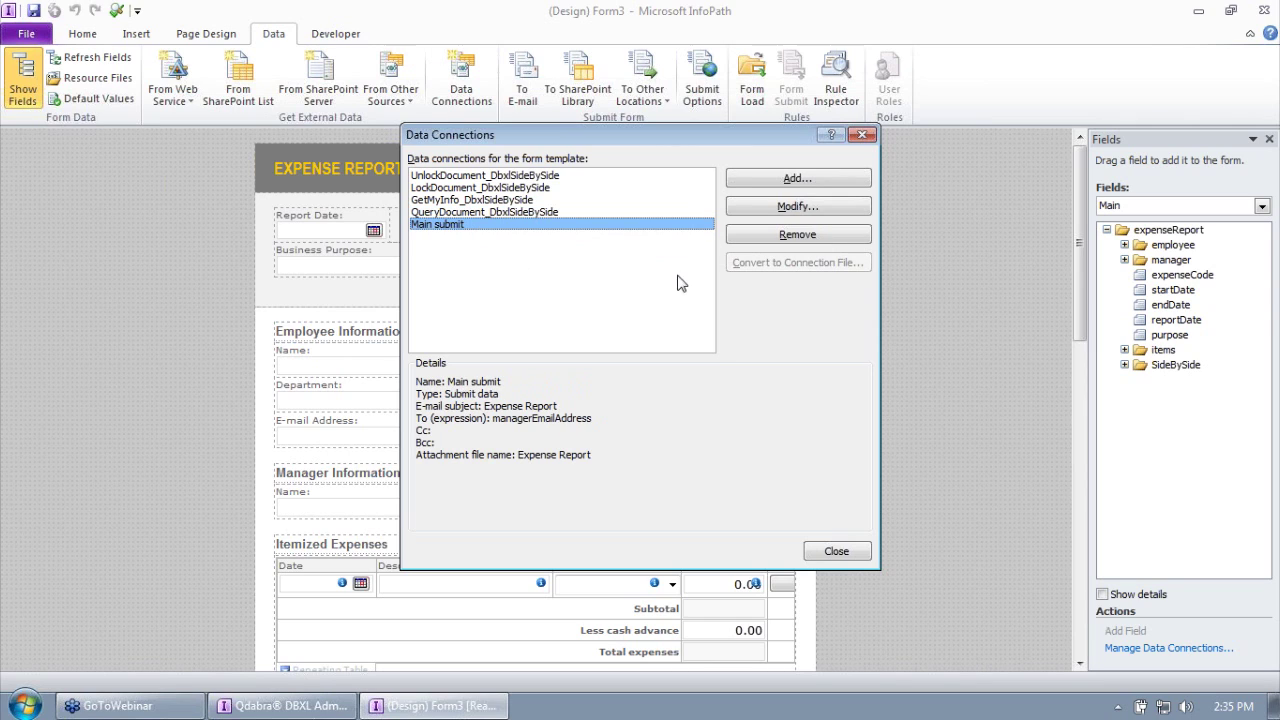
pyautogui.click(771, 243)
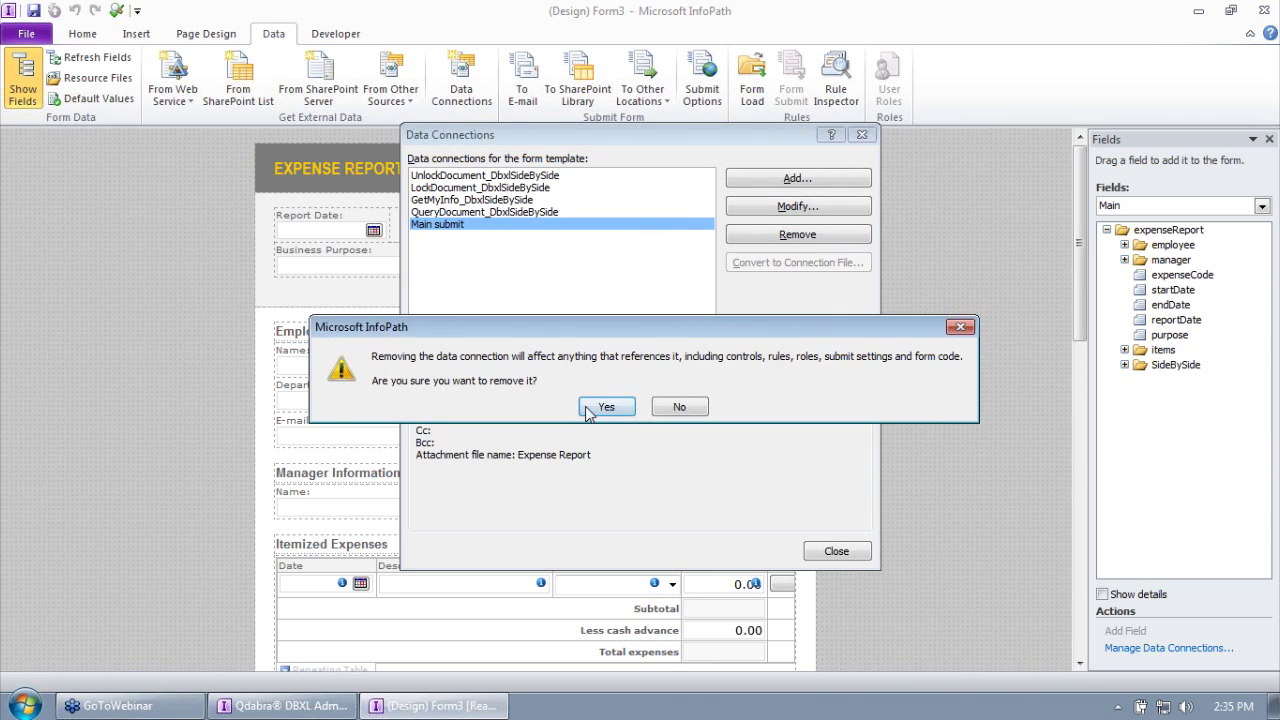
pyautogui.click(598, 410)
pyautogui.click(814, 547)
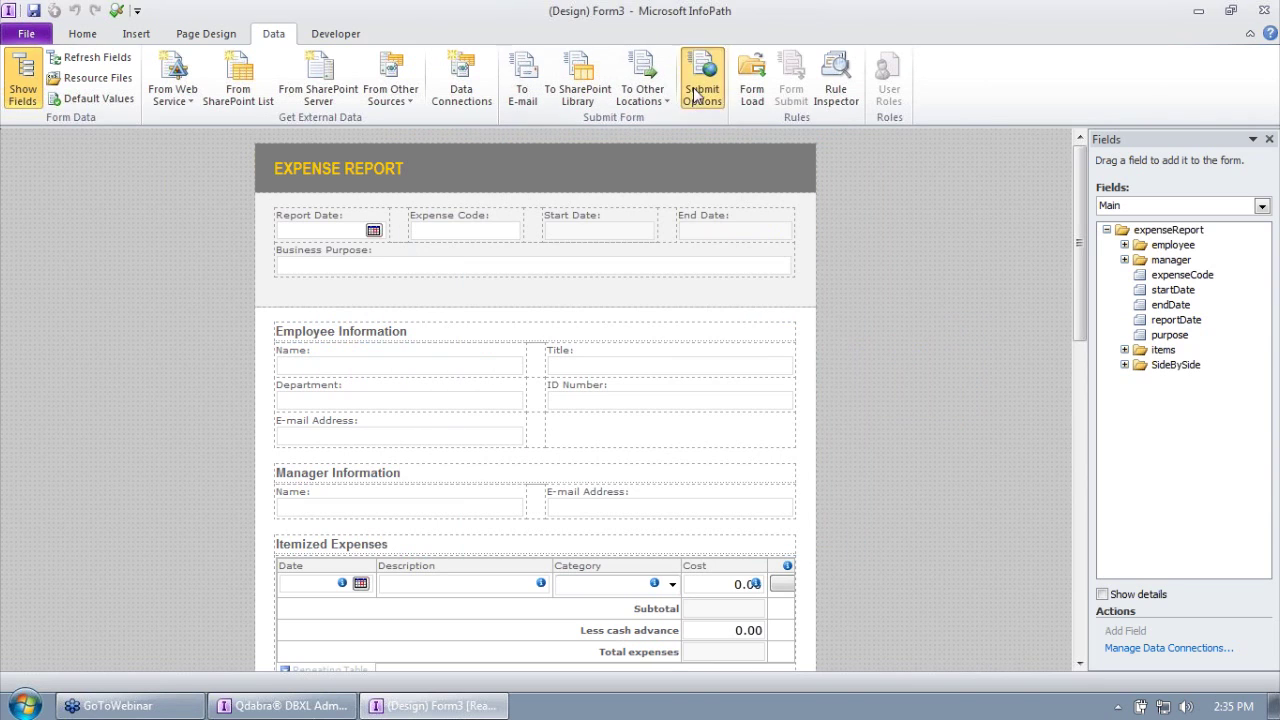
# Step: Delete the old Submit button below the repeating section along with its leftover blank line
pyautogui.click(701, 96)
pyautogui.click(805, 490)
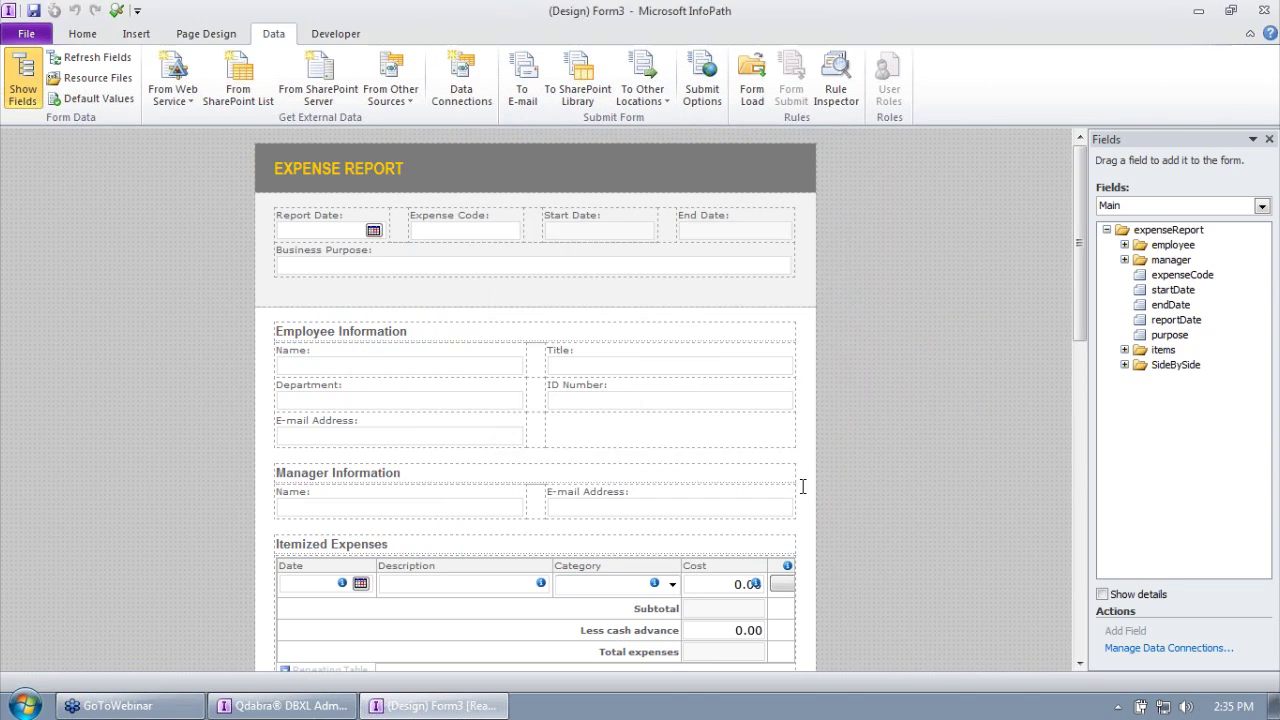
pyautogui.scroll(-10, 910, 338)
pyautogui.scroll(-1, 907, 342)
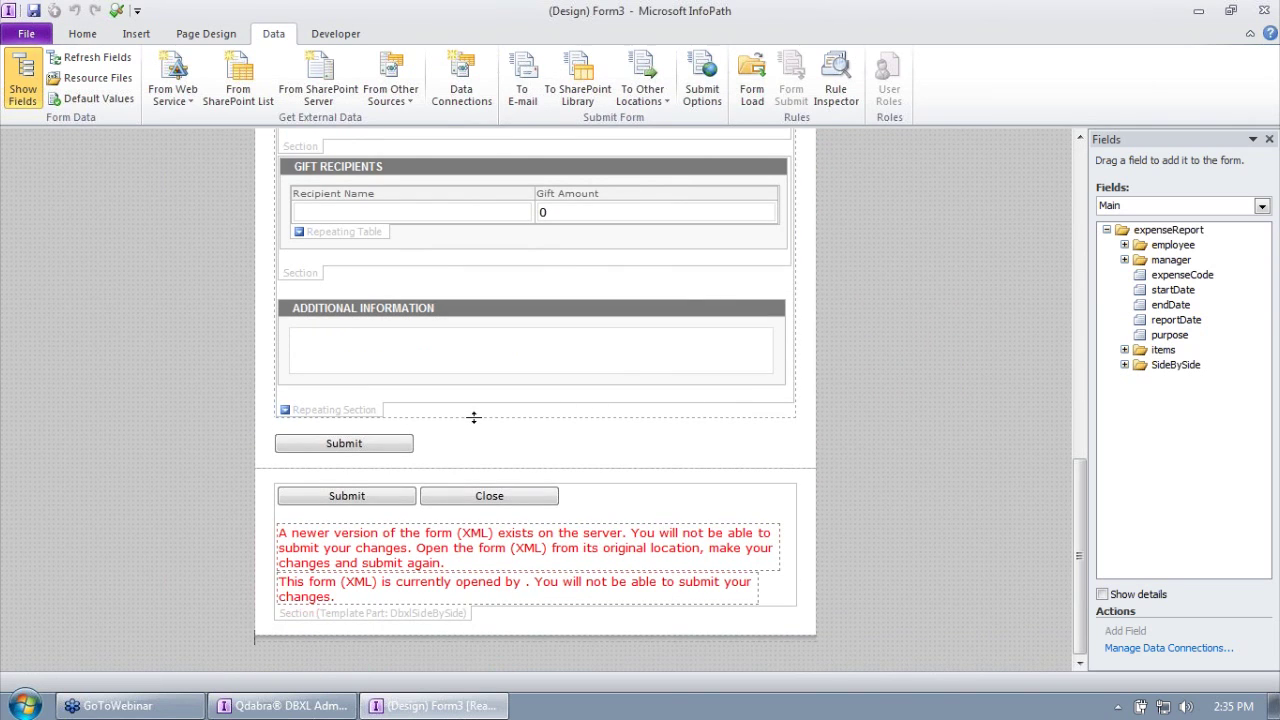
pyautogui.click(392, 447)
pyautogui.press('Delete')
pyautogui.click(358, 447)
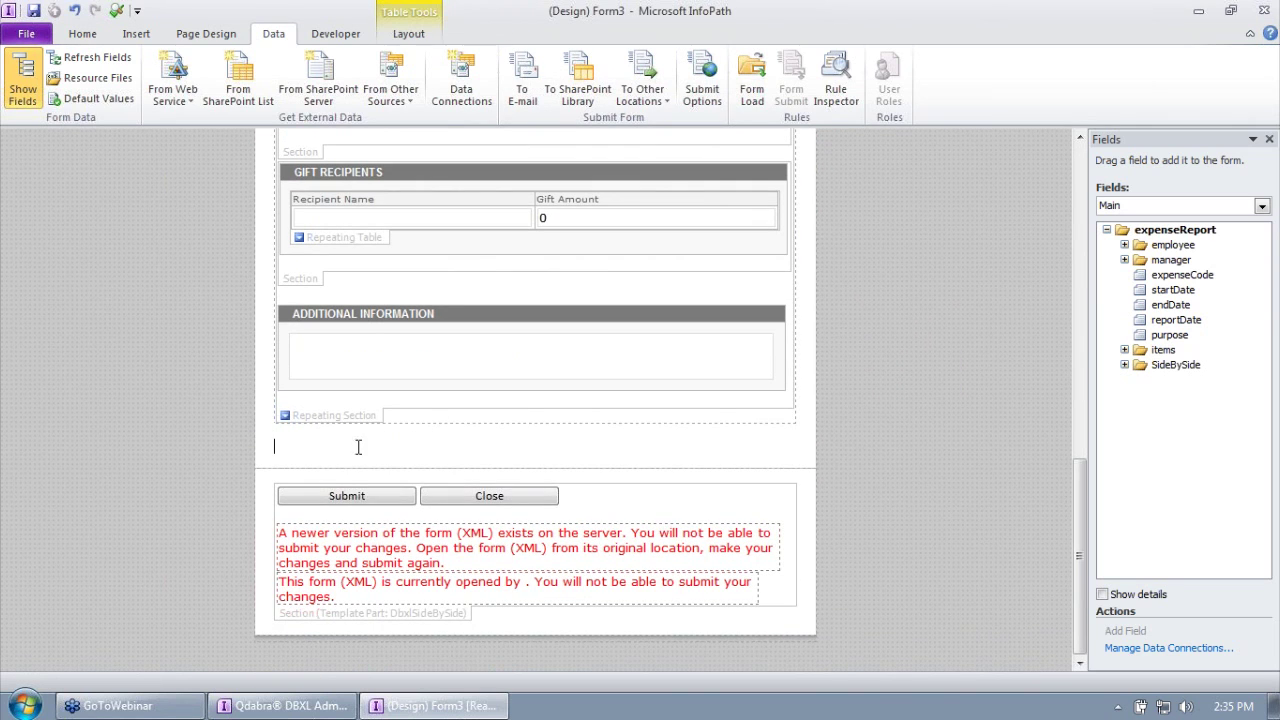
pyautogui.press('BackSpace')
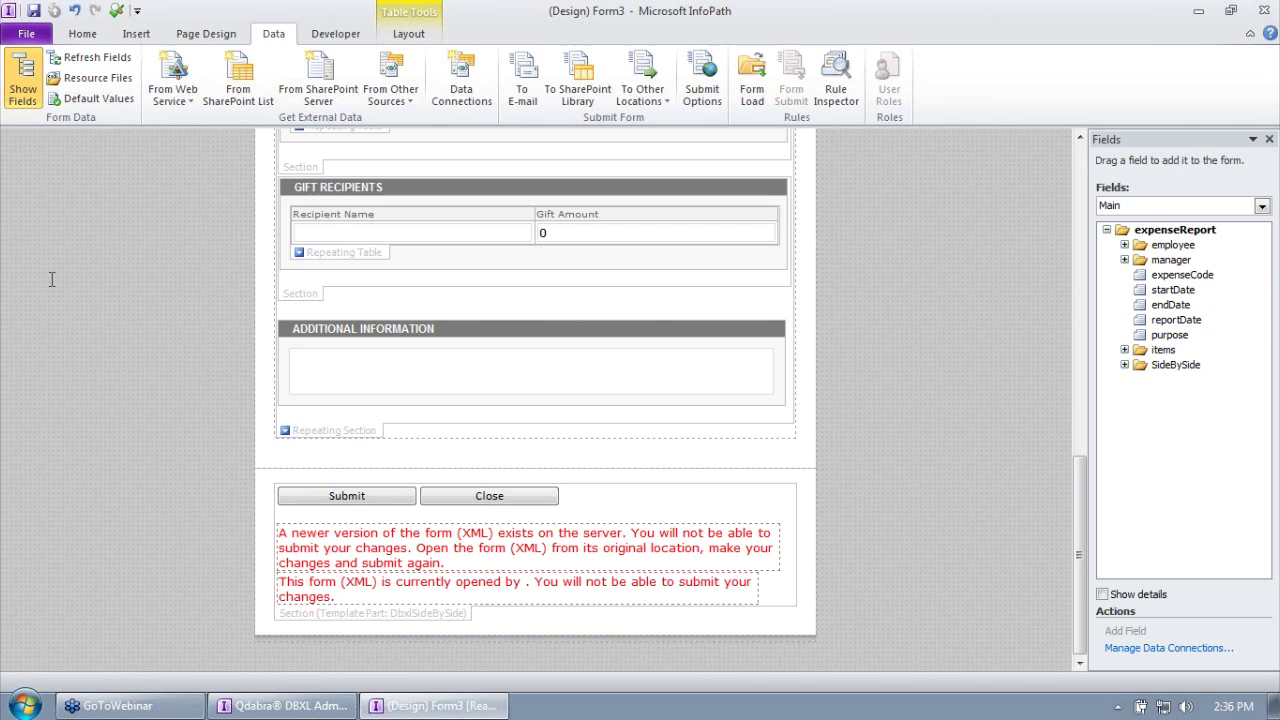
# Step: Review the four DbxlSideBySide data connections and close the list
pyautogui.click(459, 90)
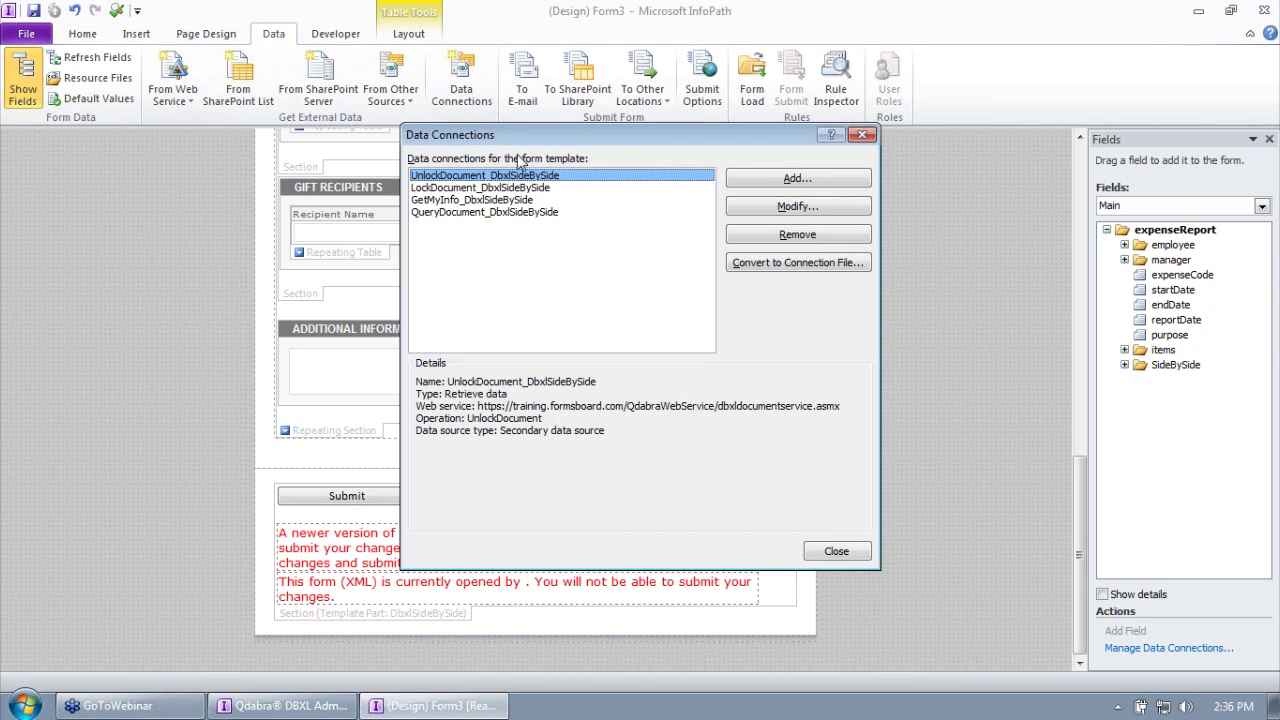
pyautogui.click(517, 188)
pyautogui.click(517, 200)
pyautogui.click(517, 212)
pyautogui.click(517, 200)
pyautogui.click(517, 187)
pyautogui.click(518, 176)
pyautogui.click(833, 553)
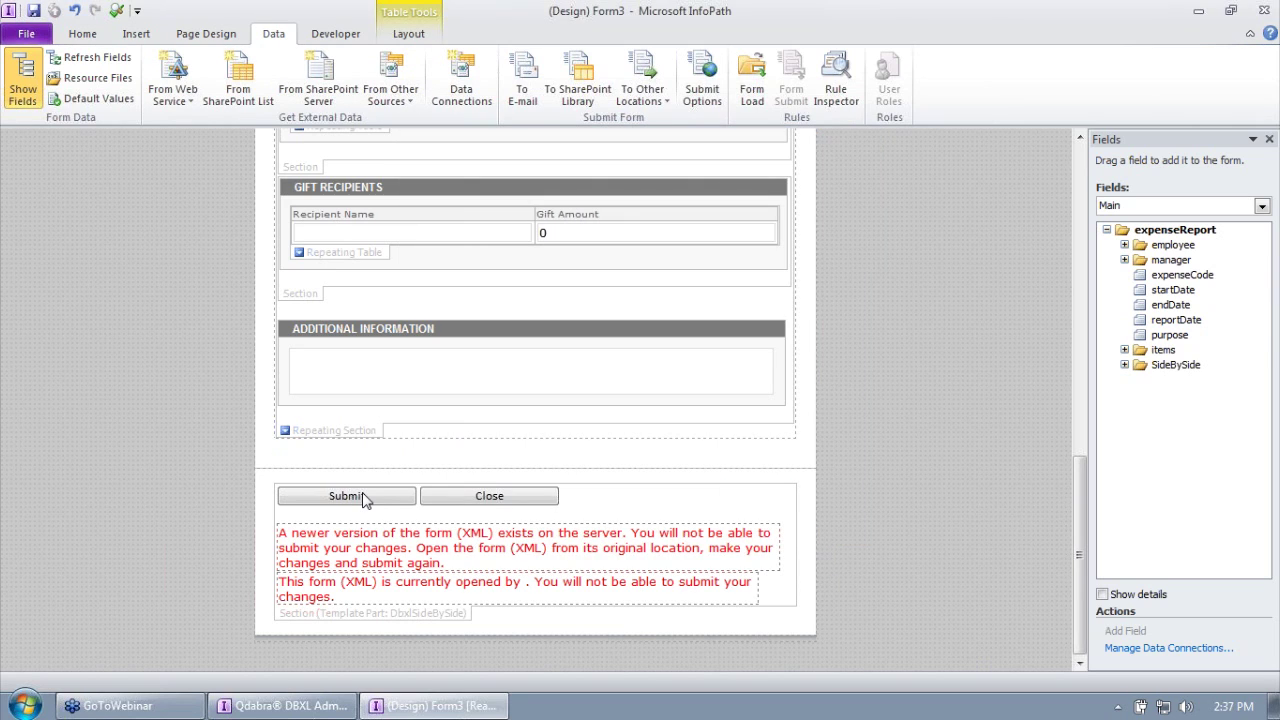
# Step: Check the template part's Submit button rules, then reopen the Data Connections list
pyautogui.click(363, 500)
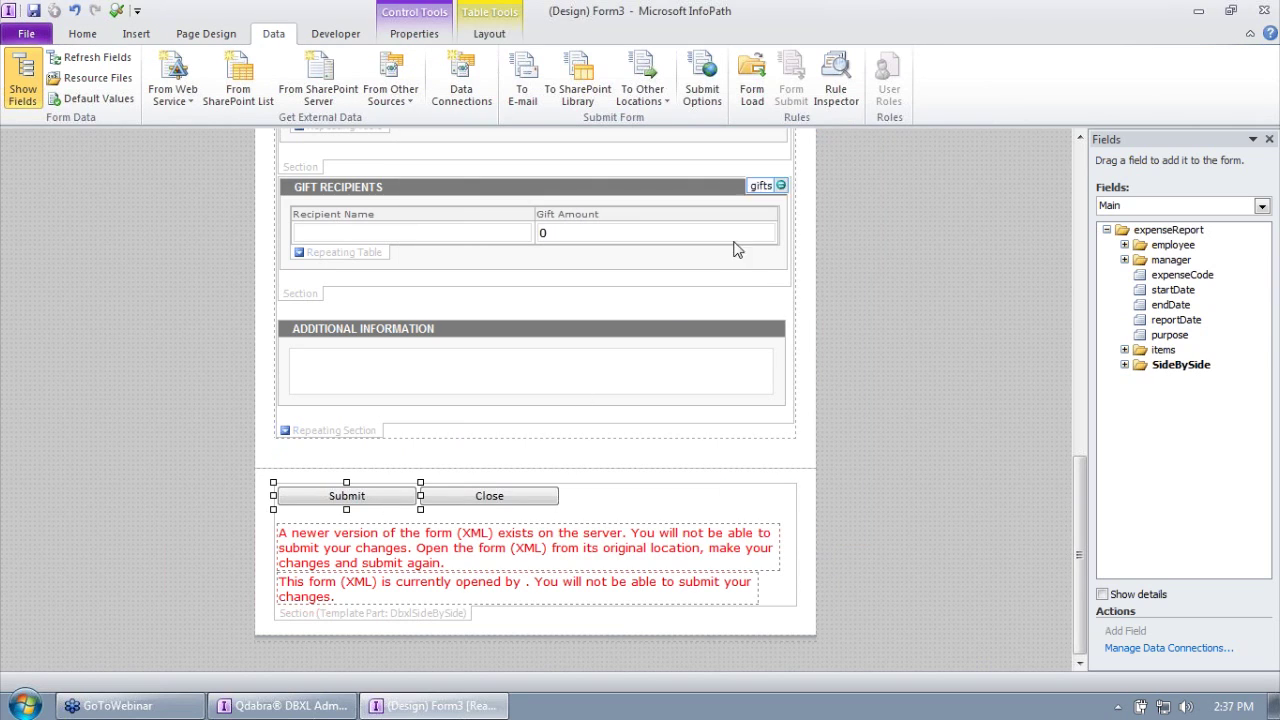
pyautogui.click(82, 33)
pyautogui.click(1110, 80)
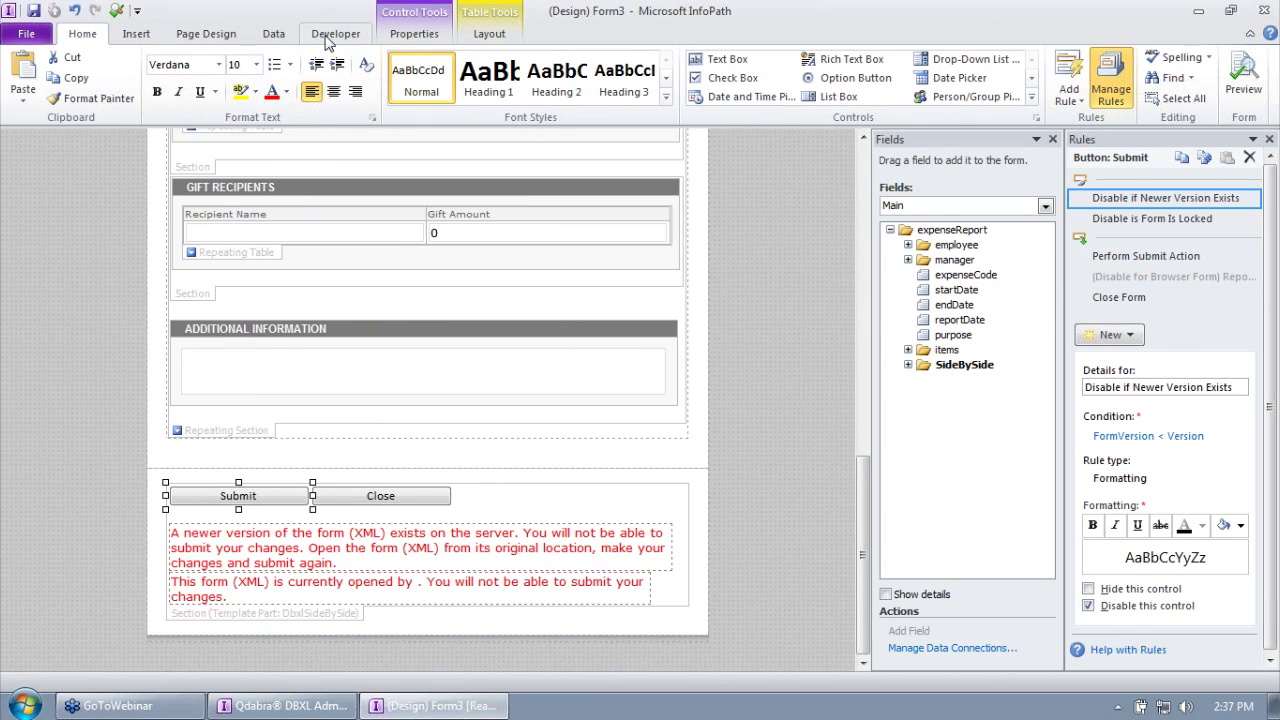
pyautogui.click(290, 40)
pyautogui.click(461, 80)
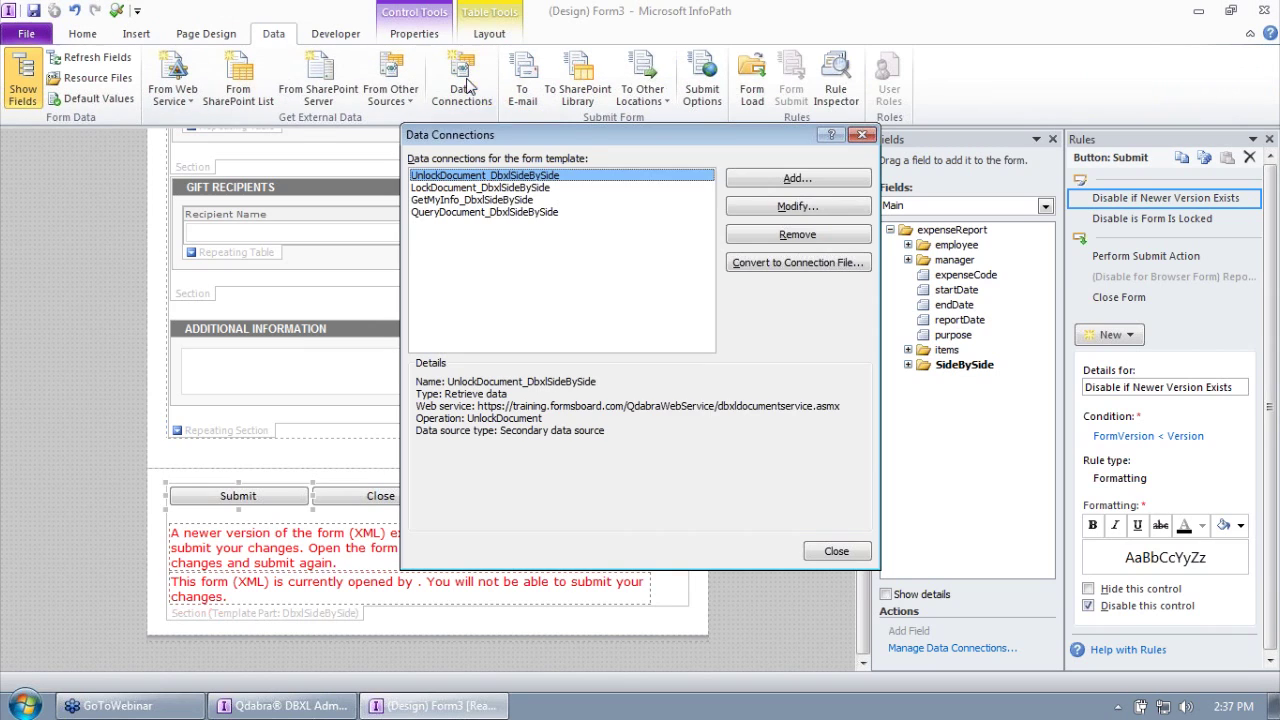
# Step: Start a new data connection that submits data to a web service
pyautogui.click(784, 189)
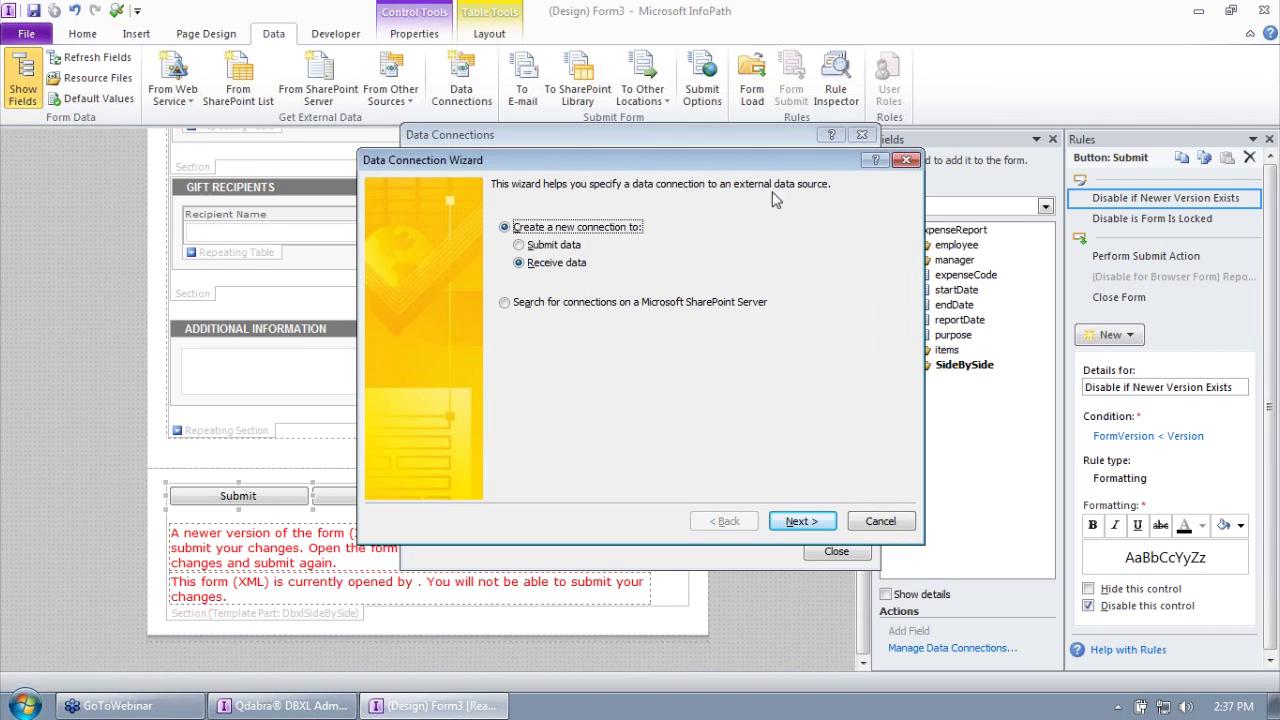
pyautogui.click(556, 245)
pyautogui.click(801, 521)
pyautogui.click(801, 521)
# Step: Point it at the dbxlDocumentService.asmx web service and pick the SubmitDocumentWithKey operation
pyautogui.write('https://training.formsboard.com/')
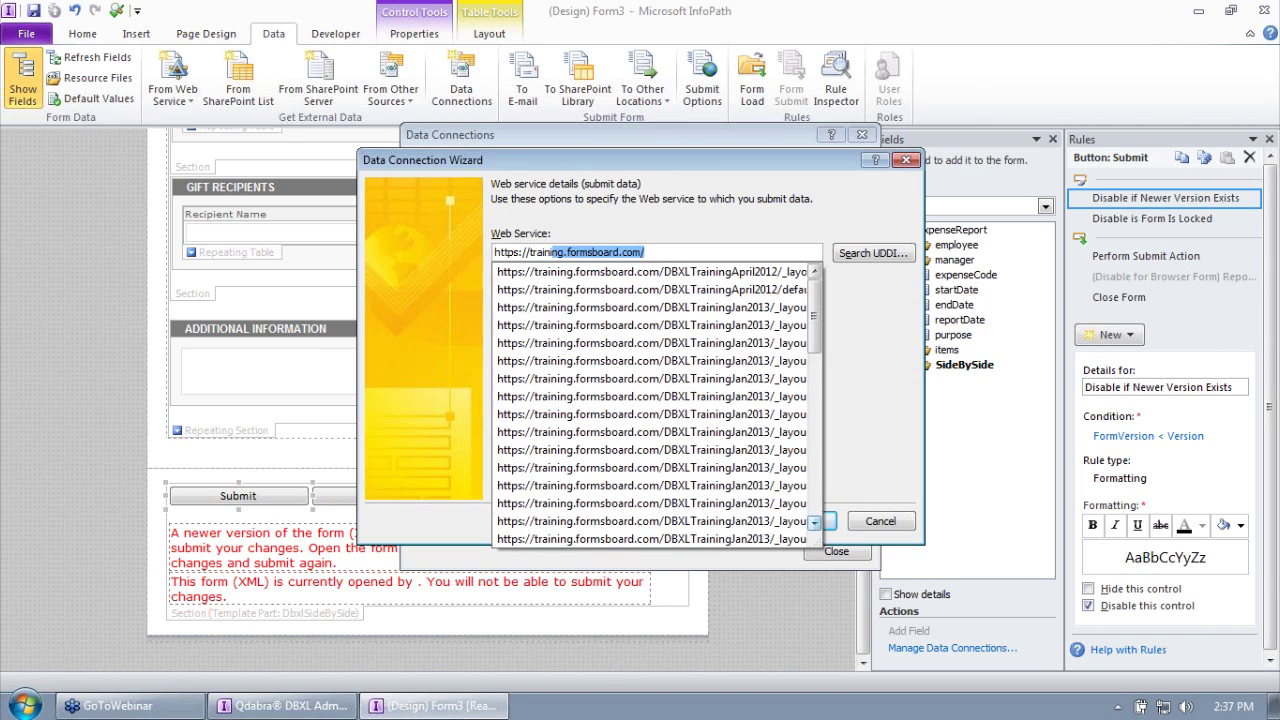
pyautogui.press('Right')
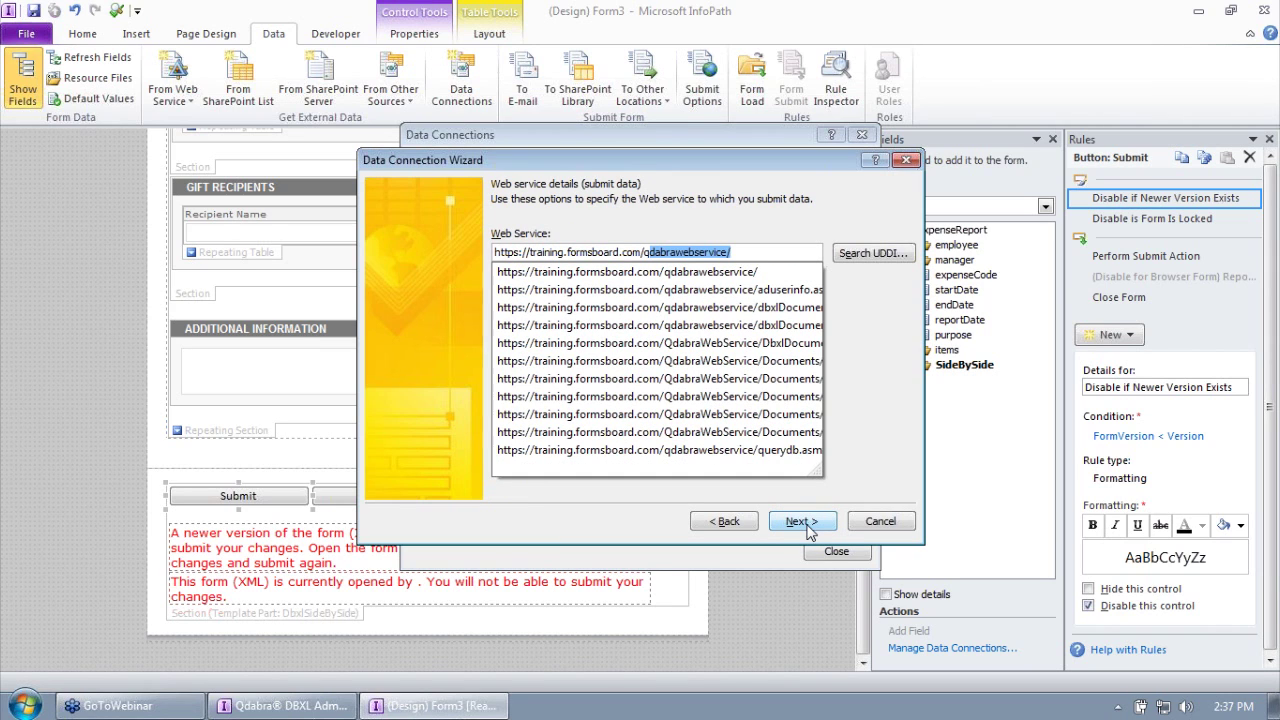
pyautogui.press('Right')
pyautogui.write('dbxl')
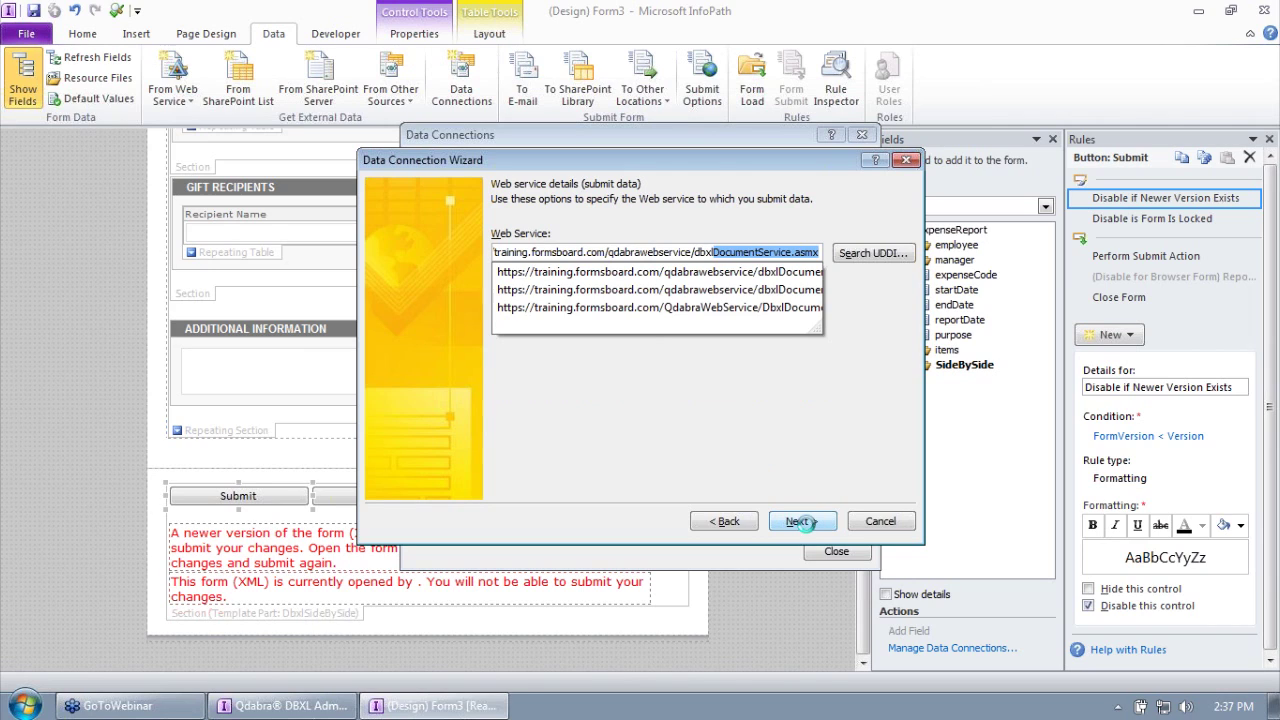
pyautogui.click(803, 521)
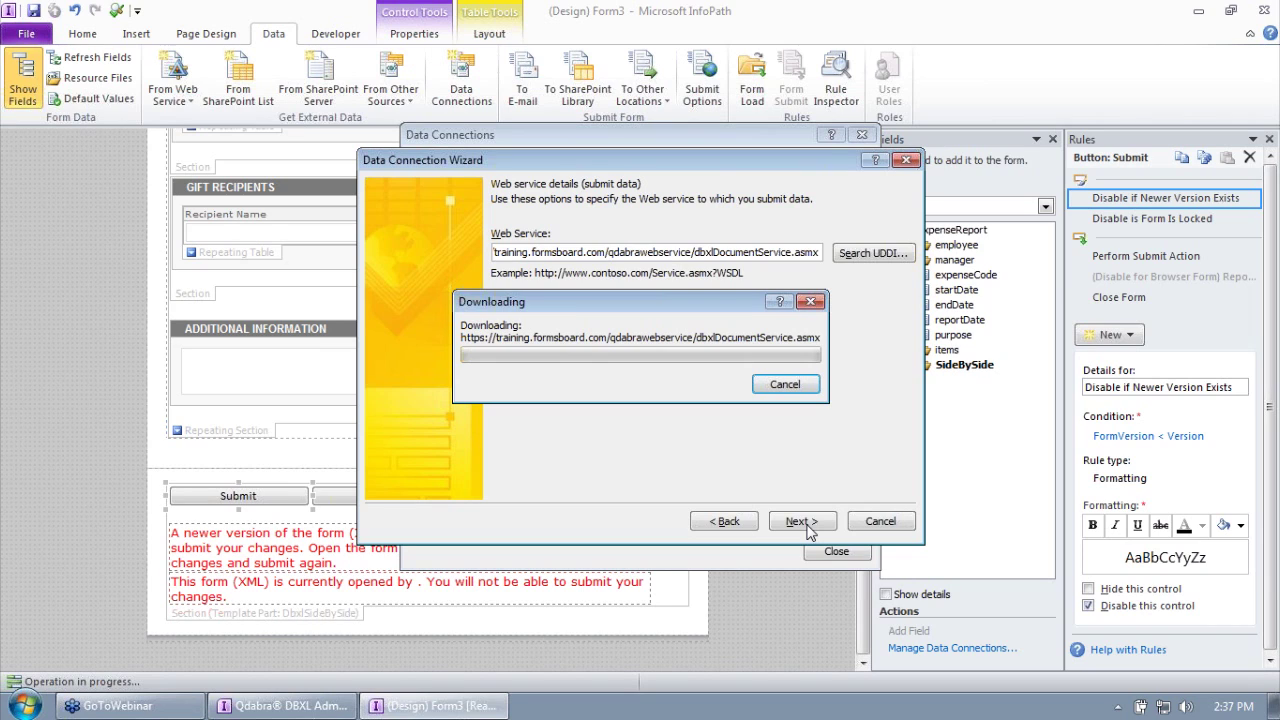
pyautogui.click(831, 529)
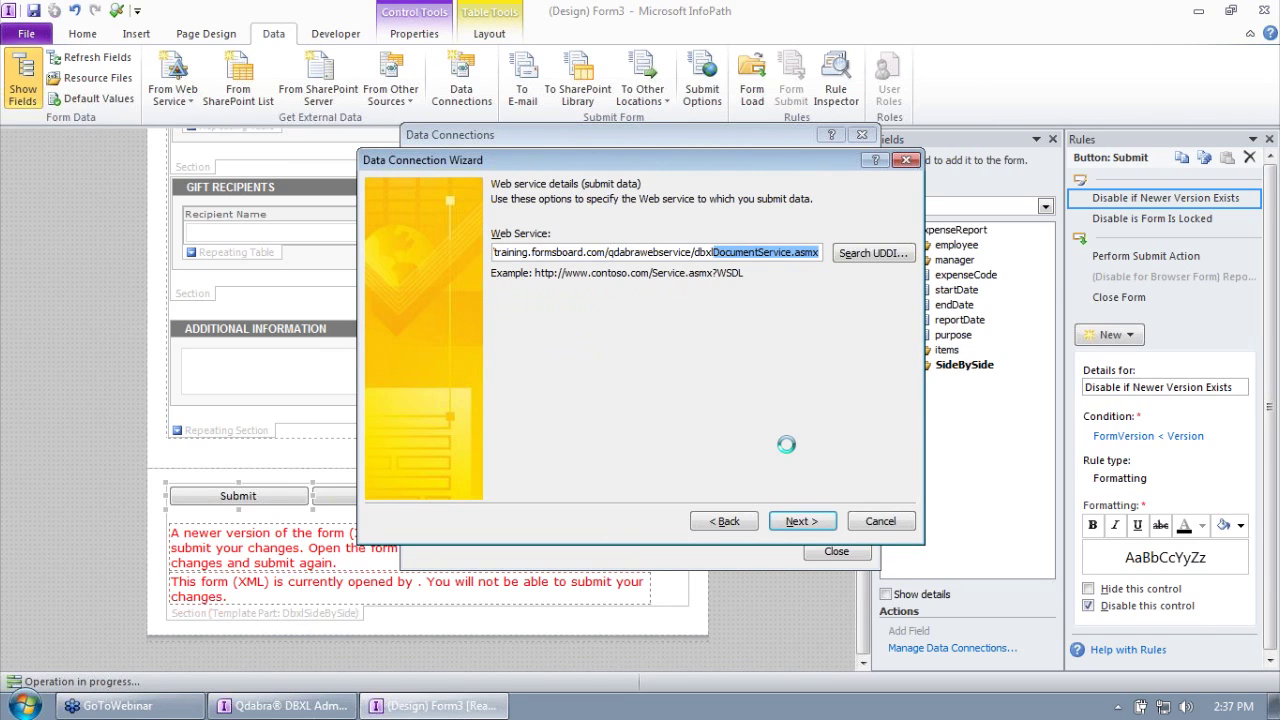
pyautogui.click(576, 265)
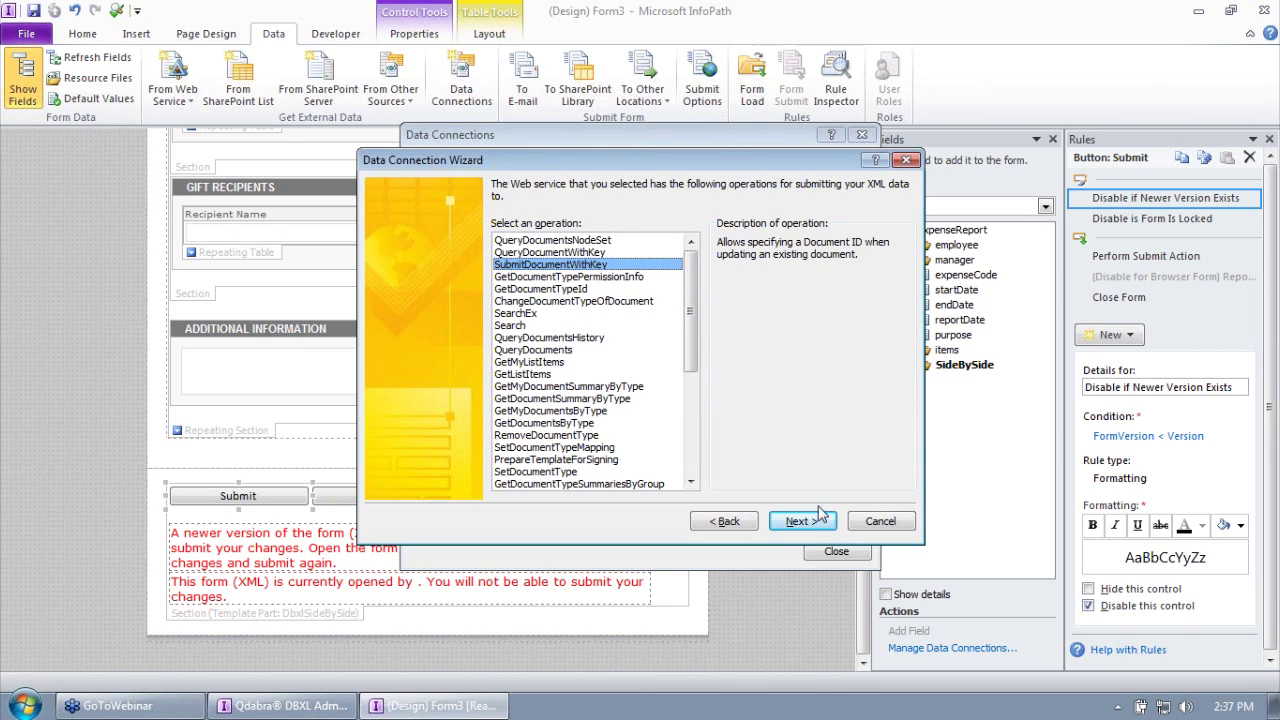
# Step: Send the entire form as a string for the tns:xml parameter
pyautogui.click(804, 521)
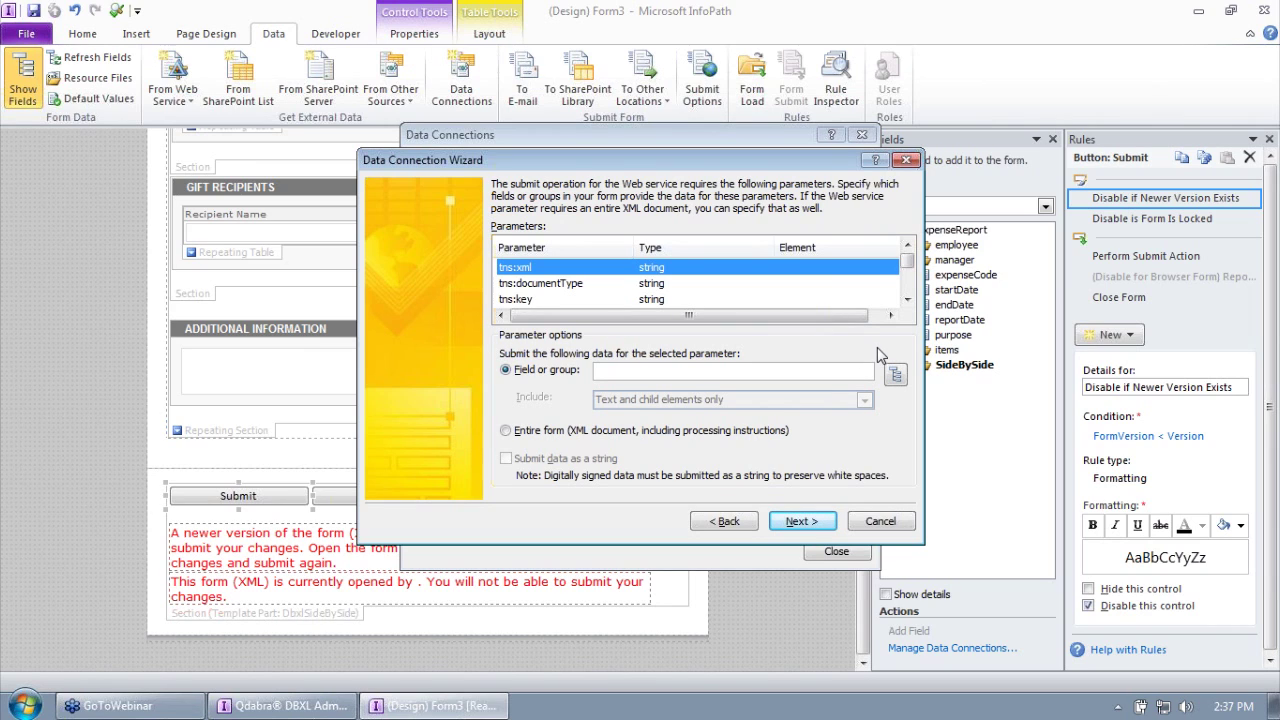
pyautogui.click(533, 432)
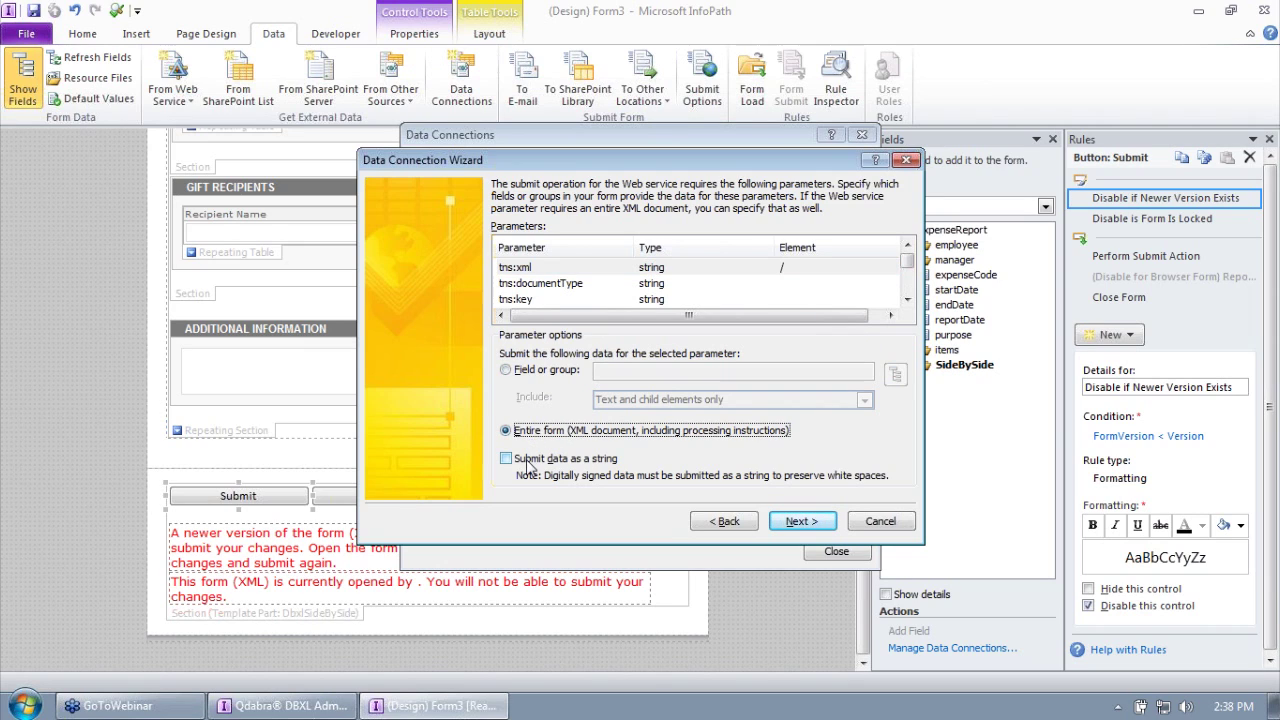
pyautogui.click(530, 462)
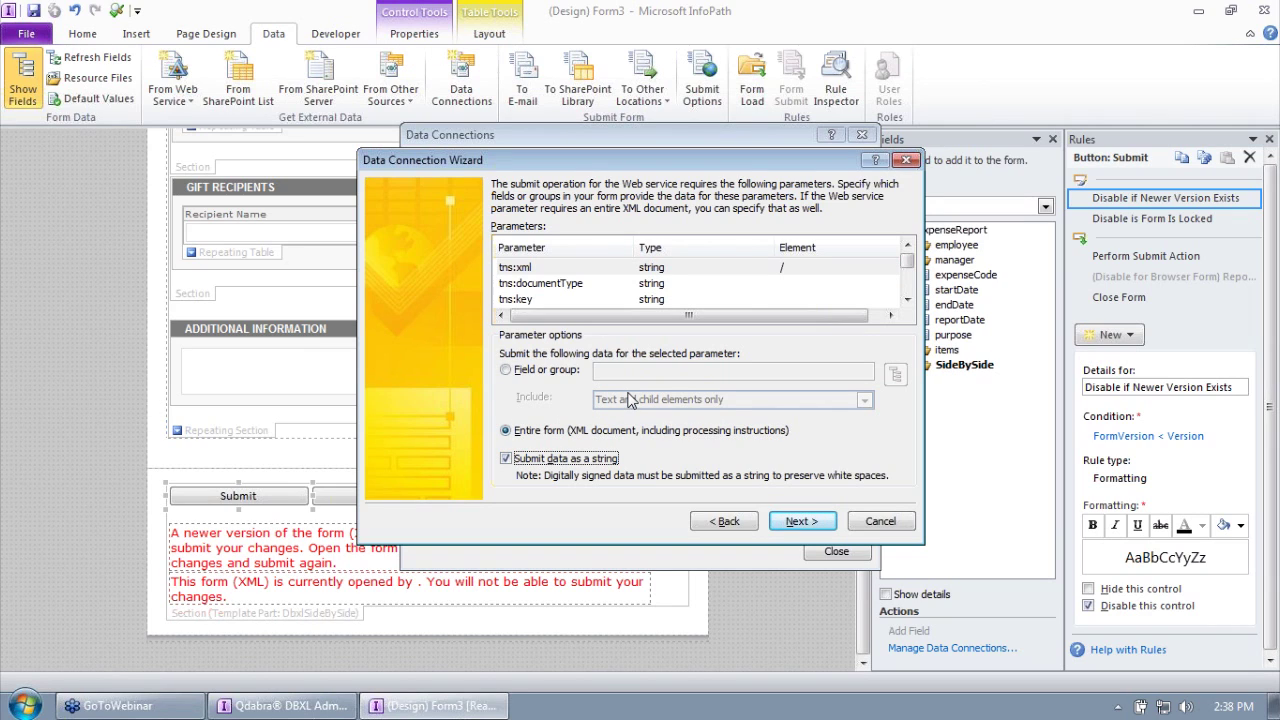
# Step: Map tns:documentType to the SideBySide Dbxl DocTypeName field as a string, then select tns:key
pyautogui.click(666, 284)
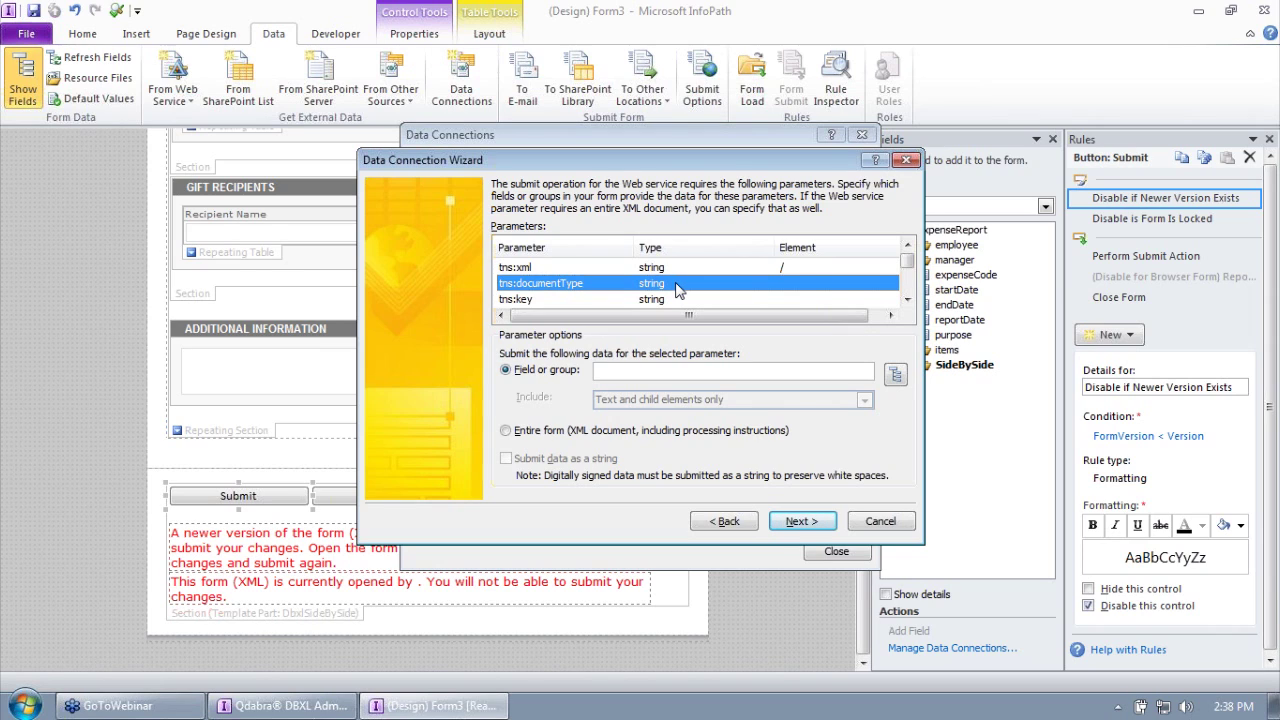
pyautogui.doubleClick(676, 289)
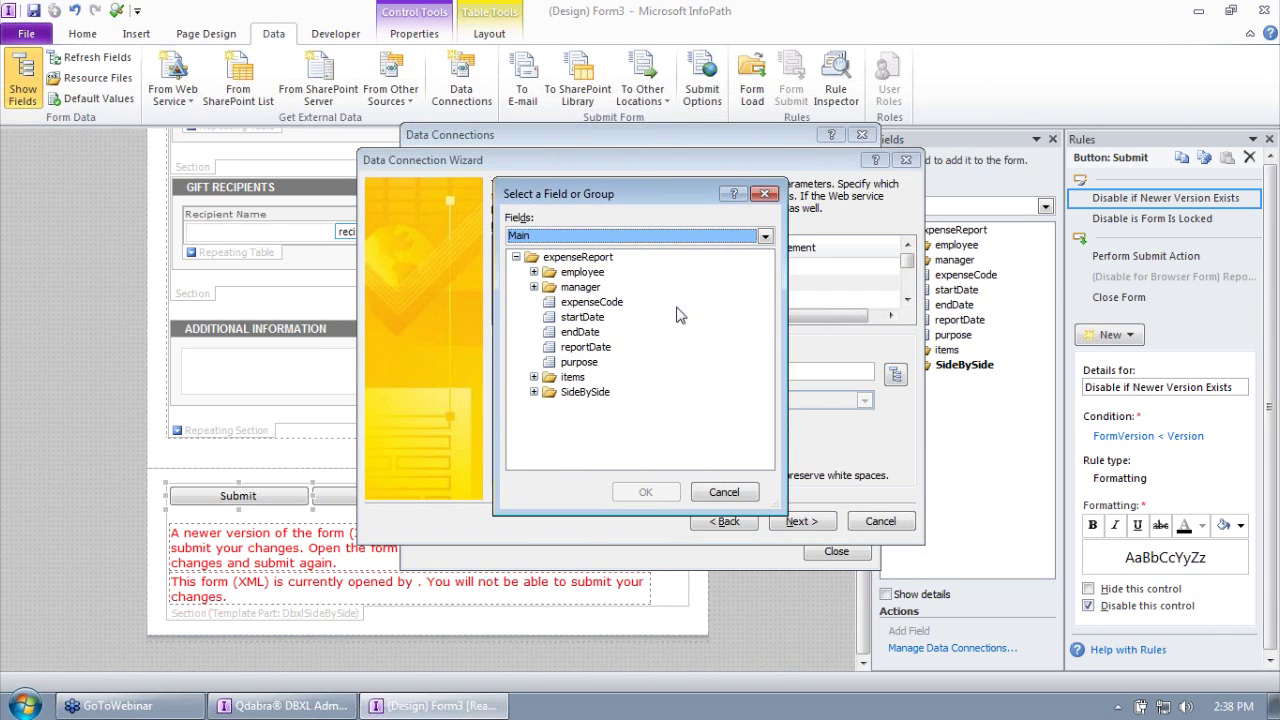
pyautogui.click(534, 392)
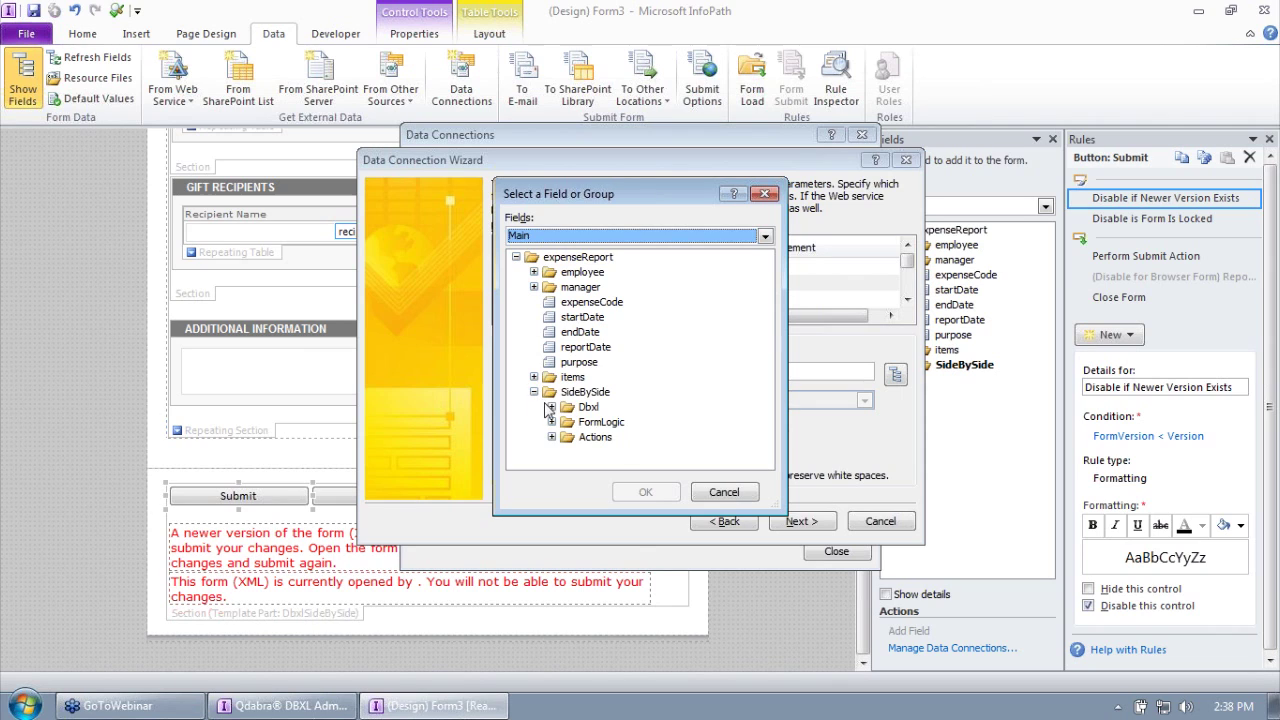
pyautogui.click(551, 408)
pyautogui.click(599, 382)
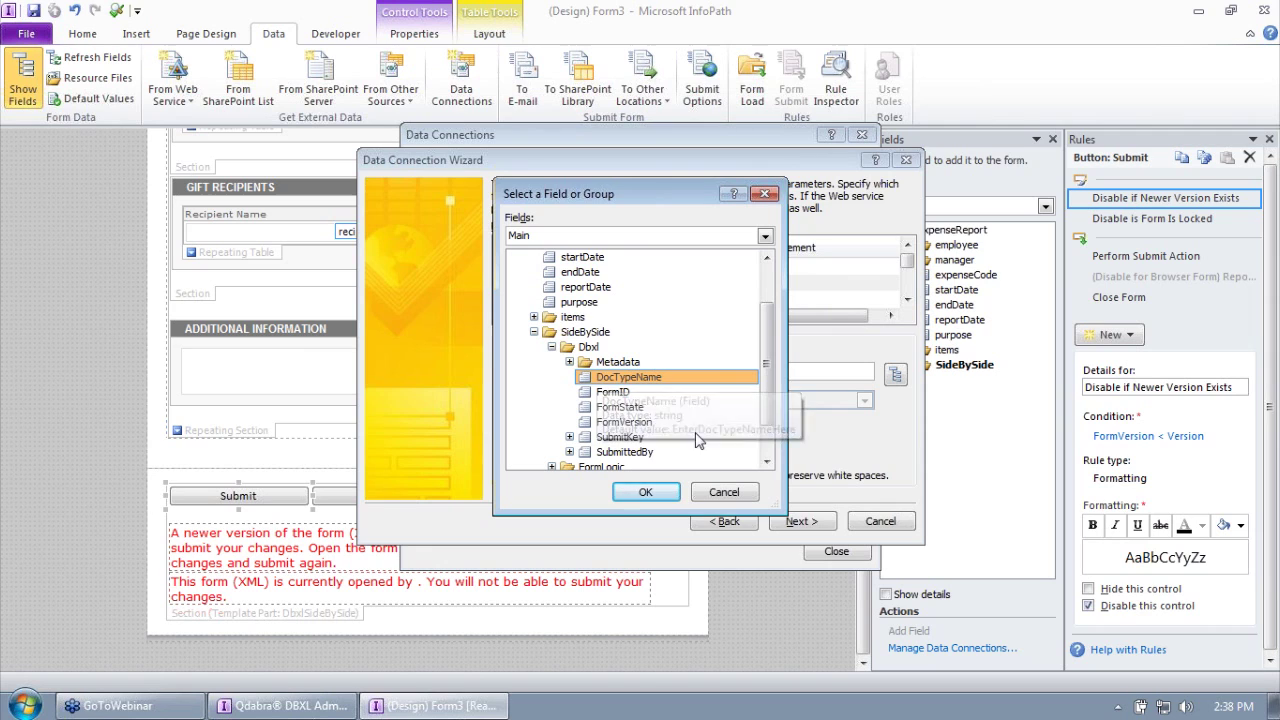
pyautogui.click(645, 492)
pyautogui.click(537, 460)
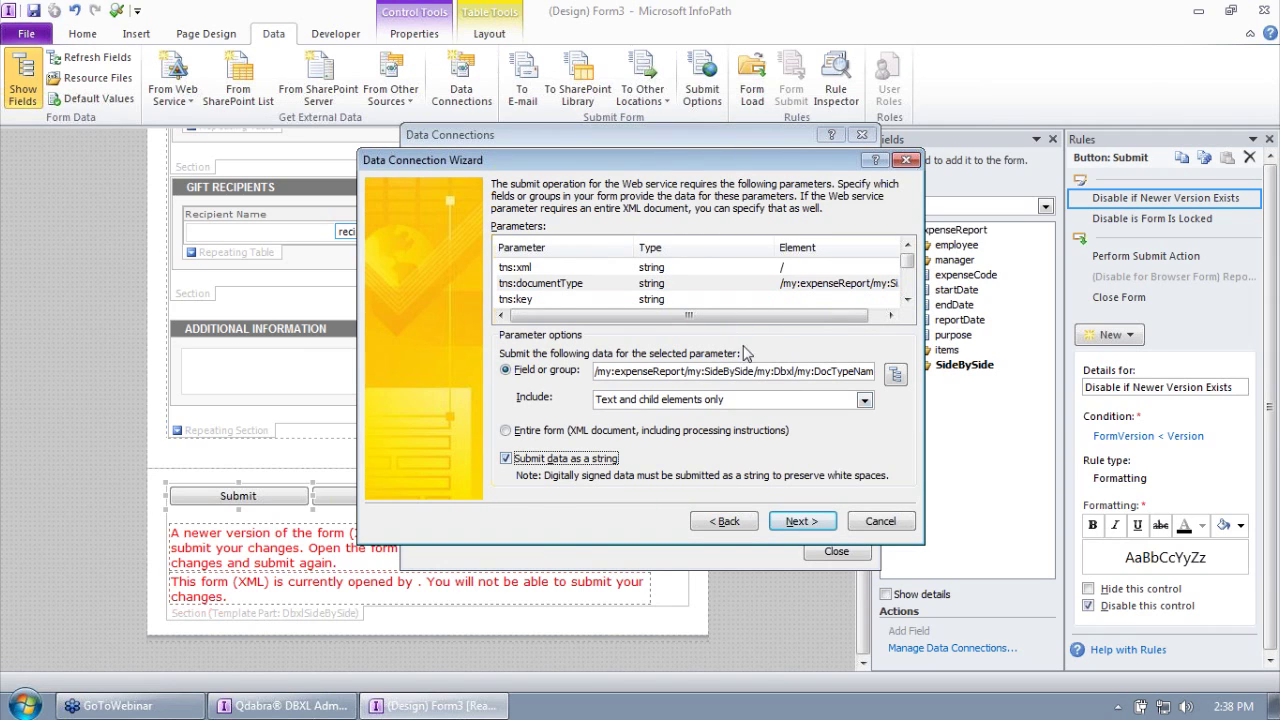
pyautogui.moveTo(775, 249); pyautogui.dragTo(624, 249)
pyautogui.moveTo(761, 247); pyautogui.dragTo(777, 252)
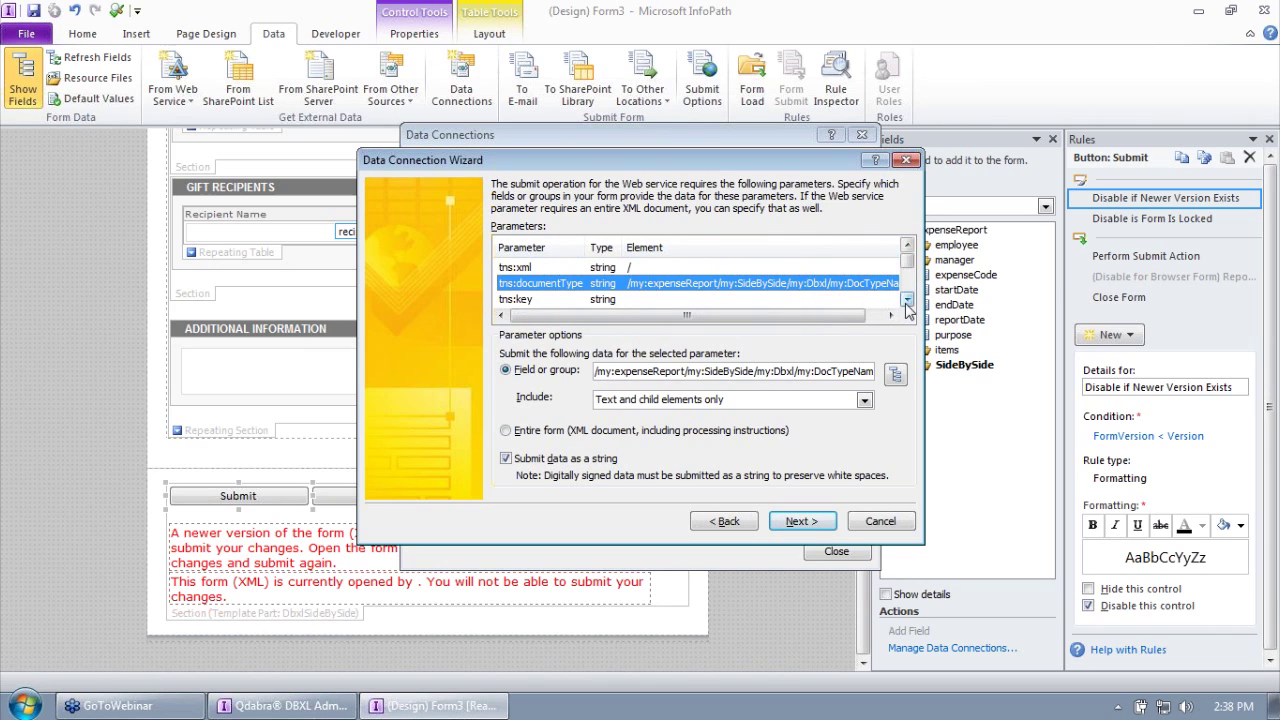
pyautogui.click(906, 300)
pyautogui.click(728, 285)
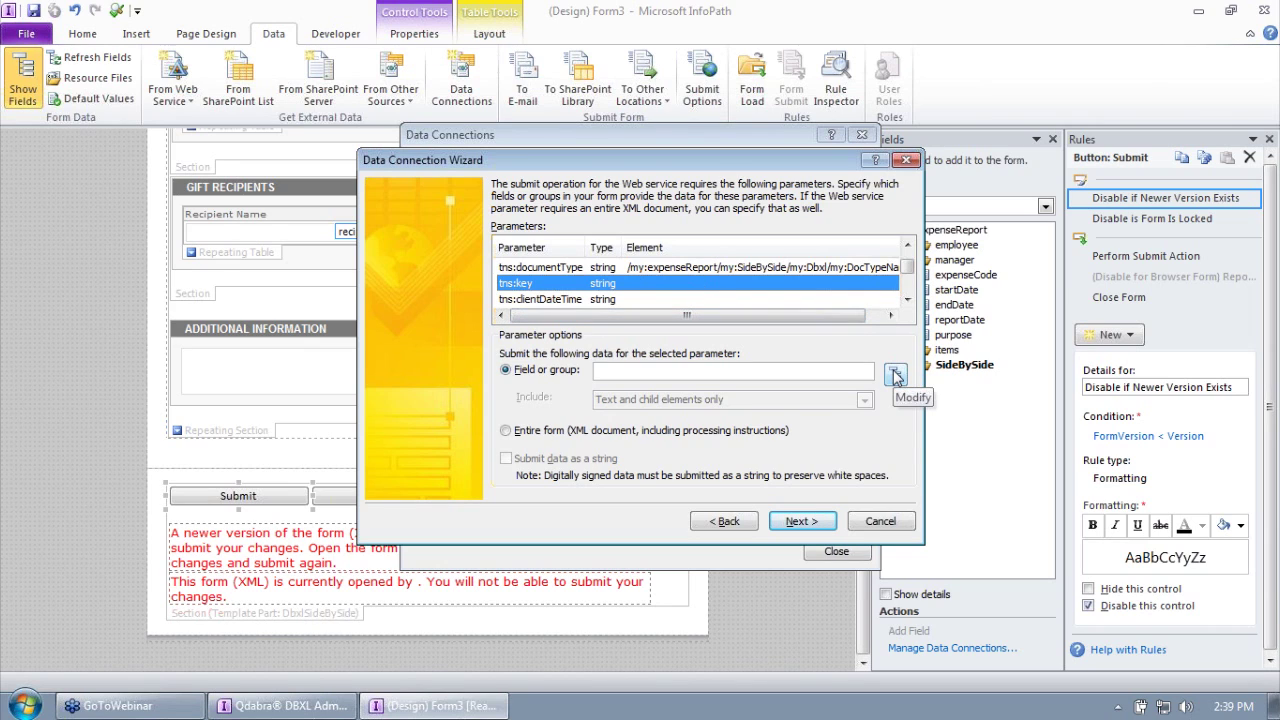
# Step: Map tns:key to the Dbxl SubmitKey field, submitted as a string
pyautogui.click(896, 375)
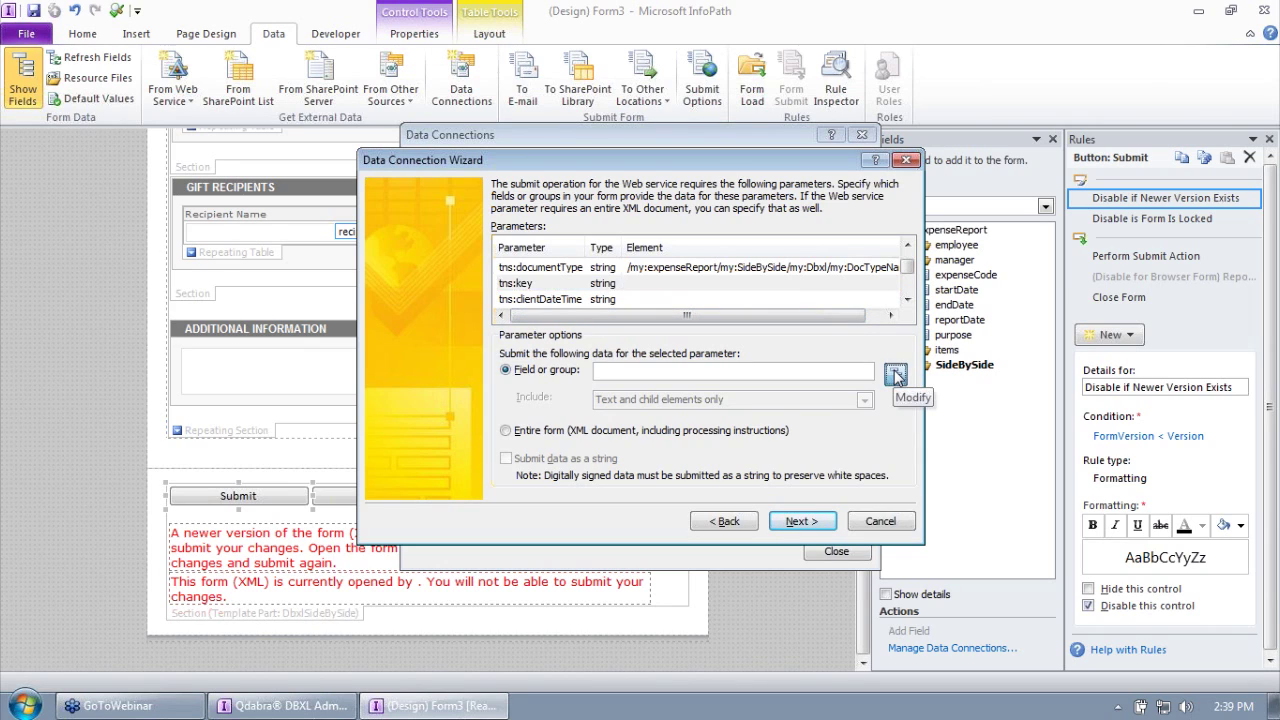
pyautogui.click(535, 392)
pyautogui.click(551, 409)
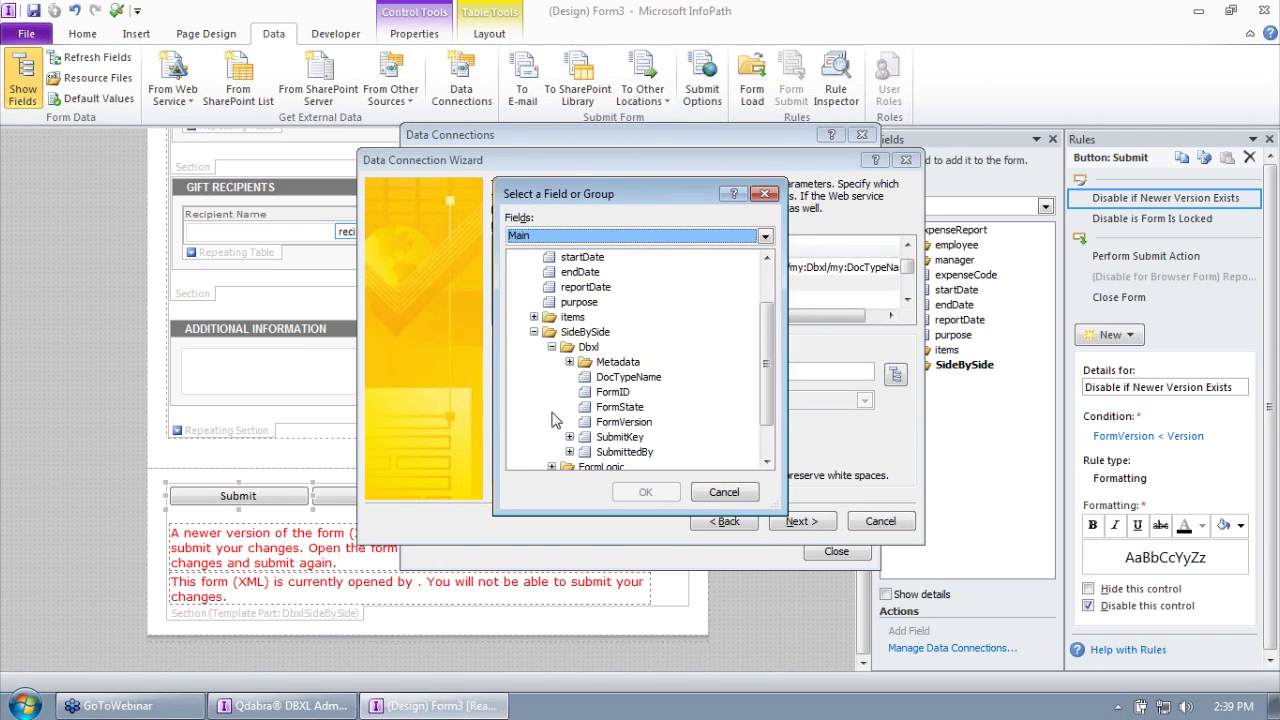
pyautogui.click(605, 439)
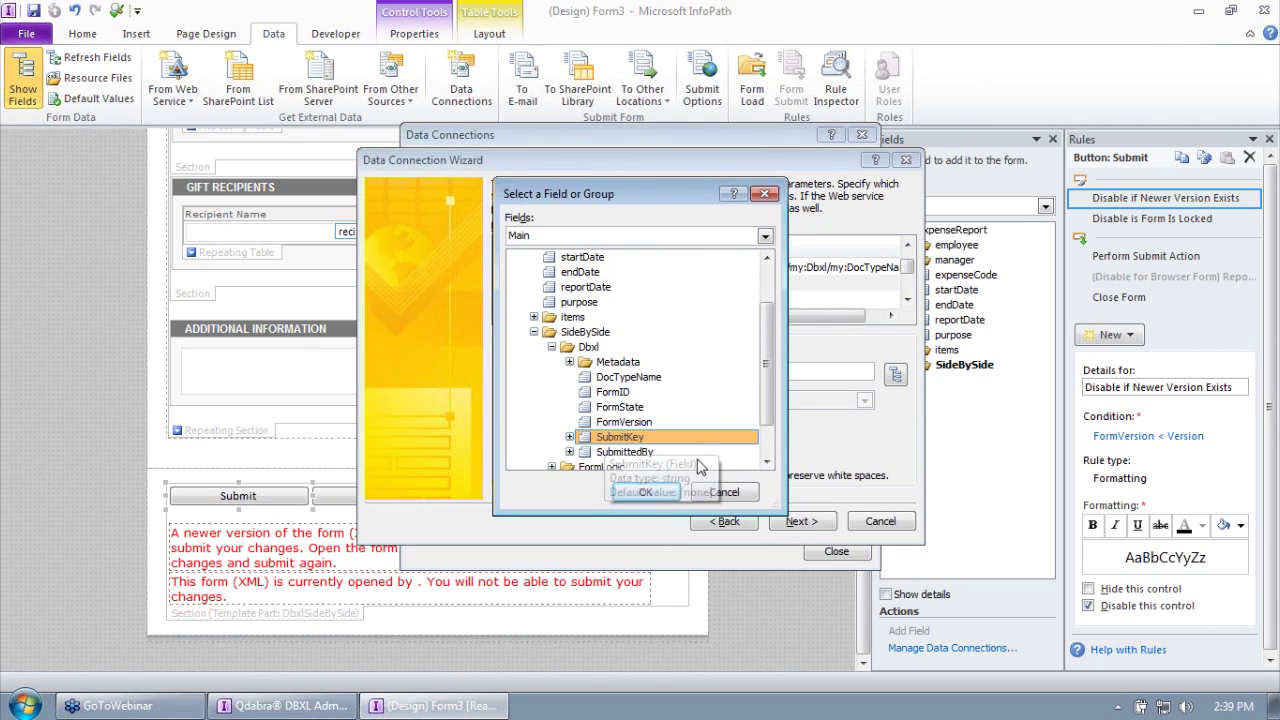
pyautogui.click(680, 500)
pyautogui.click(570, 461)
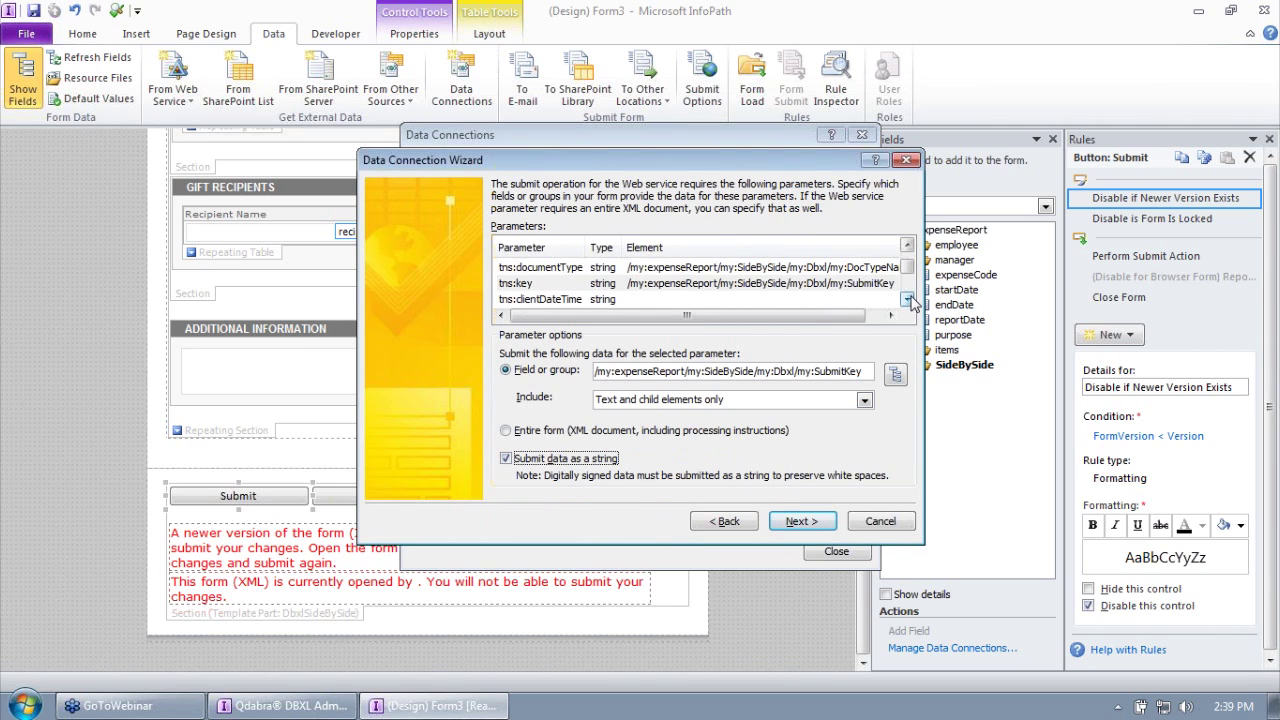
# Step: Map tns:clientDateTime to SubmitKey's submitted field, submitted as a string
pyautogui.doubleClick(908, 300)
pyautogui.click(908, 247)
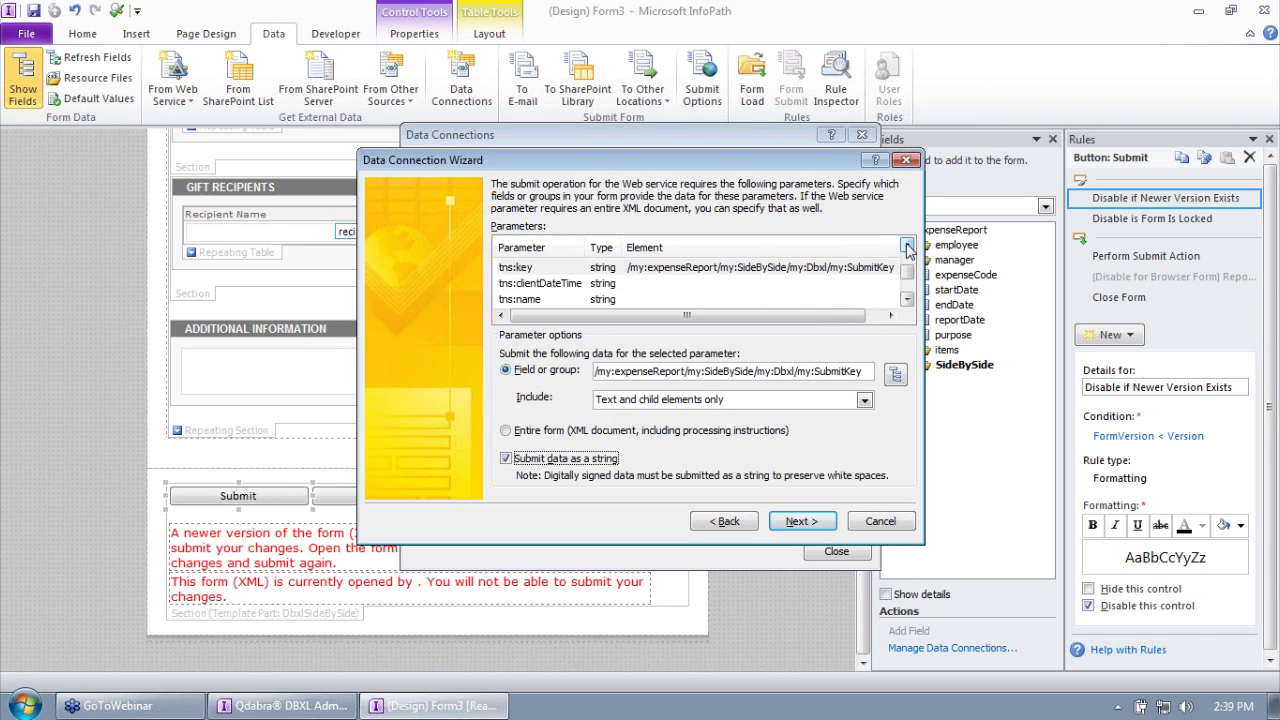
pyautogui.click(670, 285)
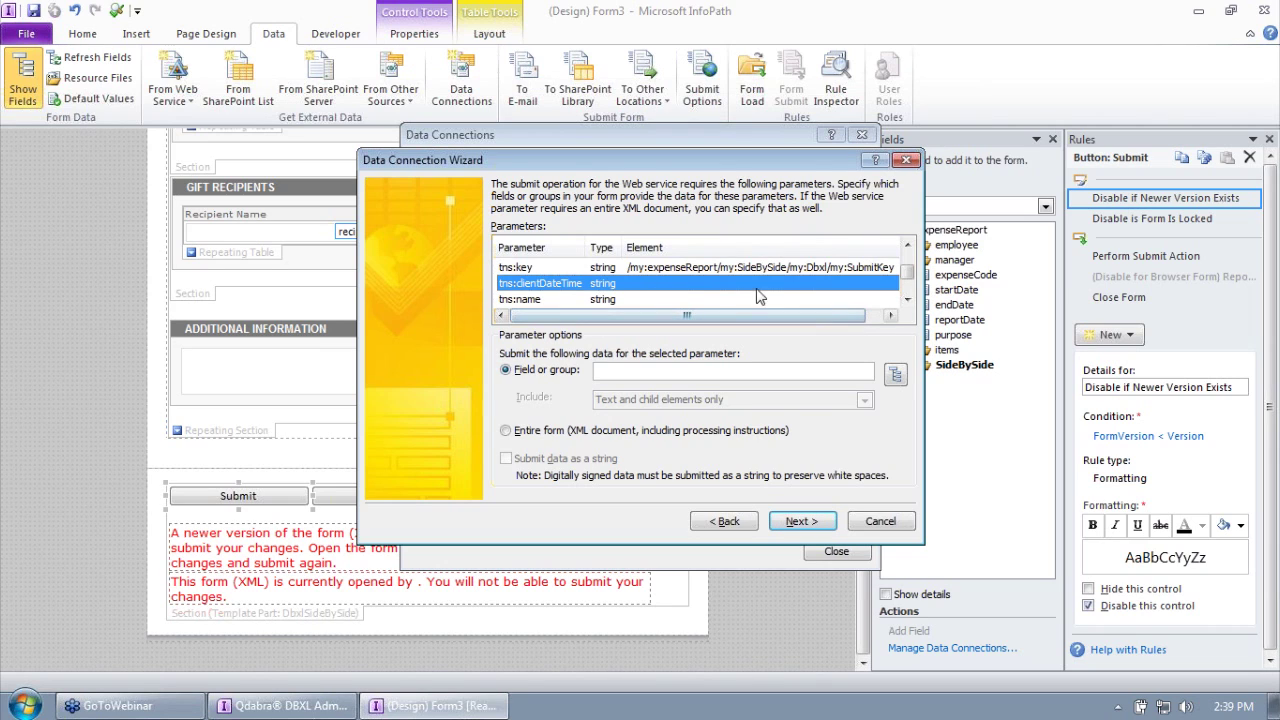
pyautogui.doubleClick(670, 284)
pyautogui.click(534, 392)
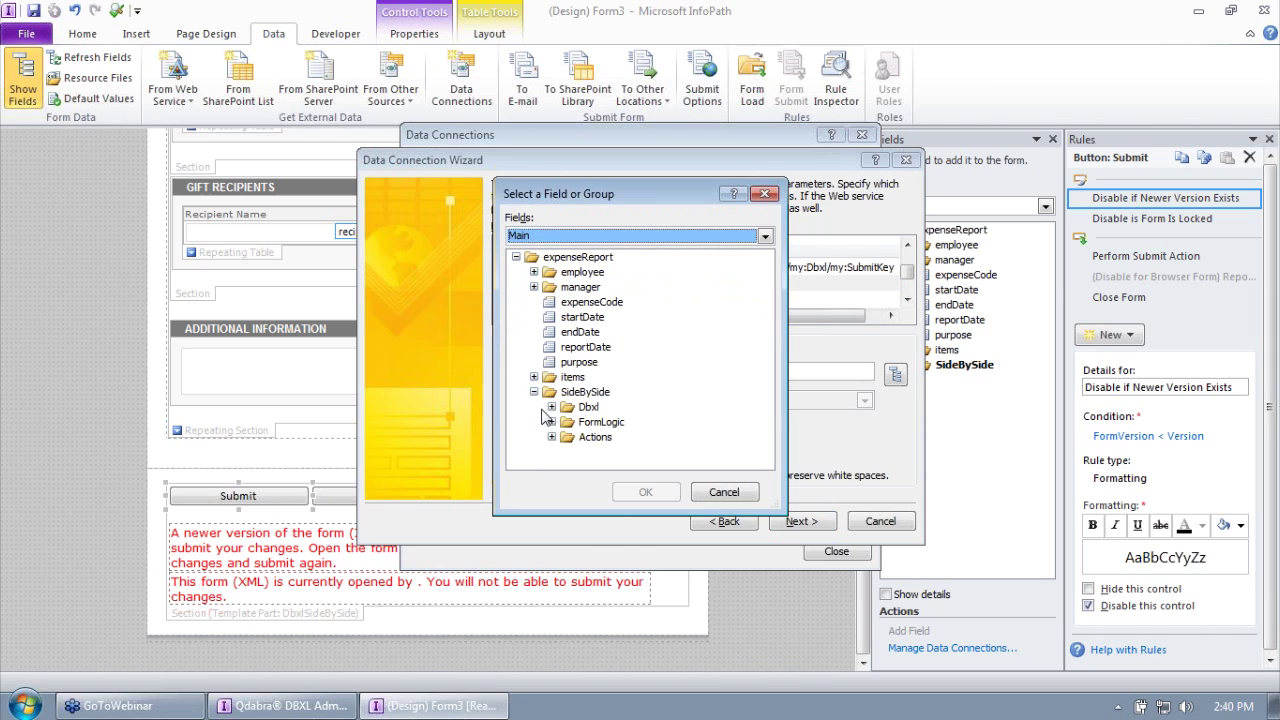
pyautogui.click(551, 408)
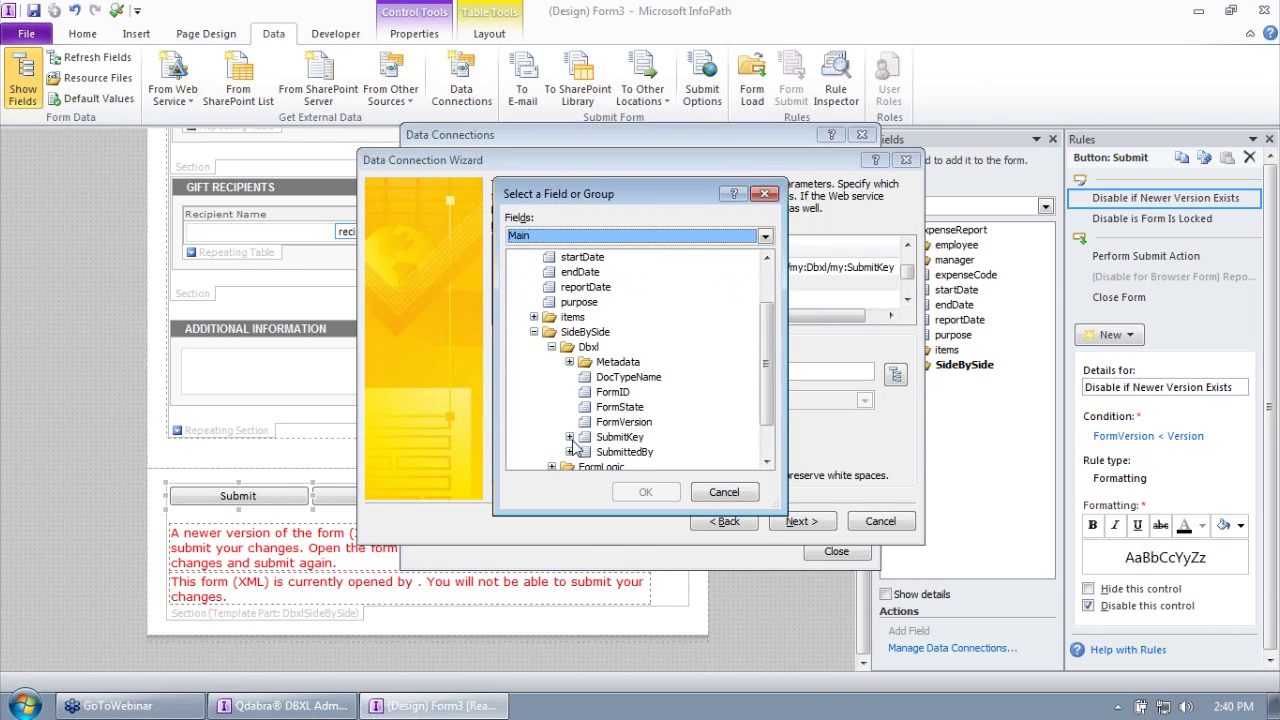
pyautogui.click(569, 437)
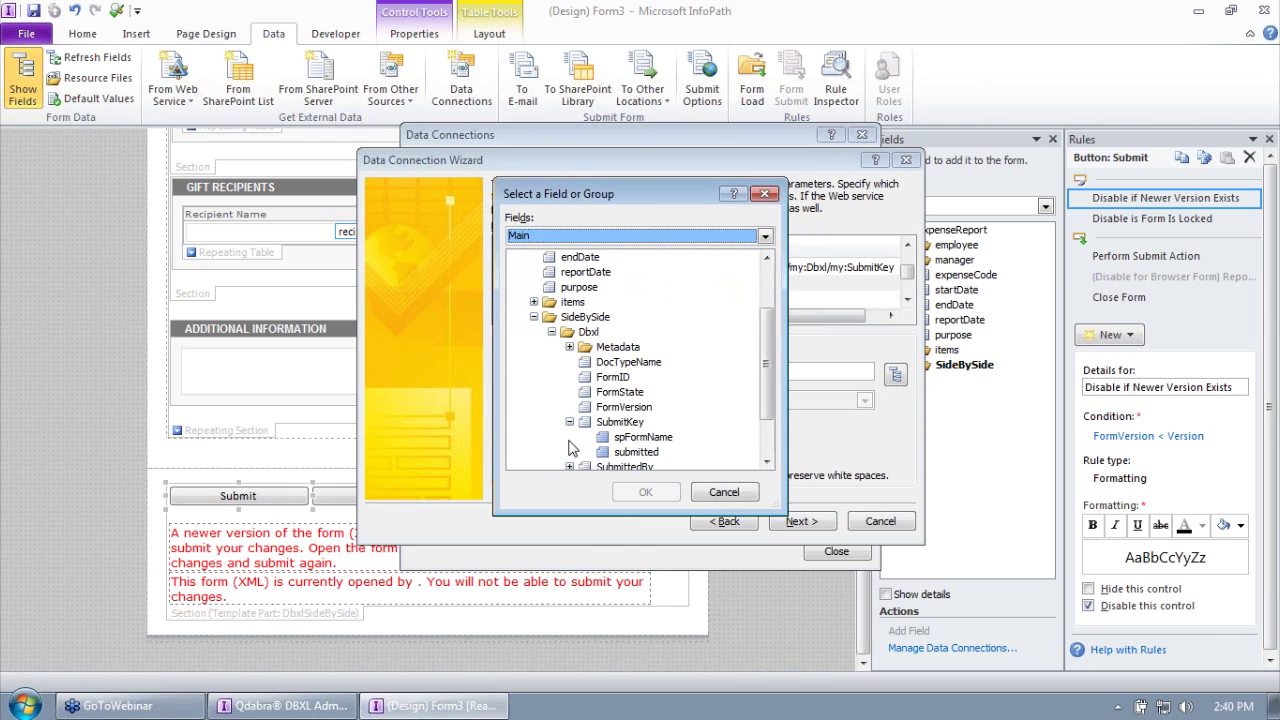
pyautogui.click(634, 453)
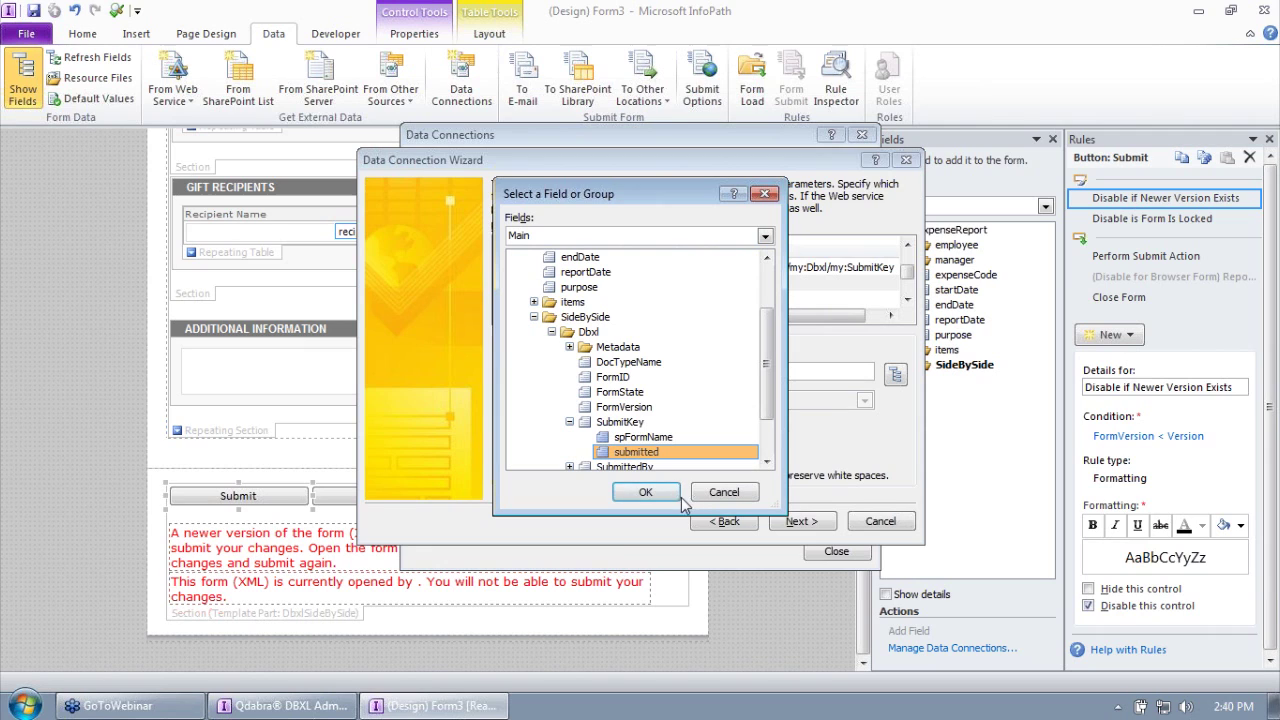
pyautogui.click(650, 492)
pyautogui.click(588, 458)
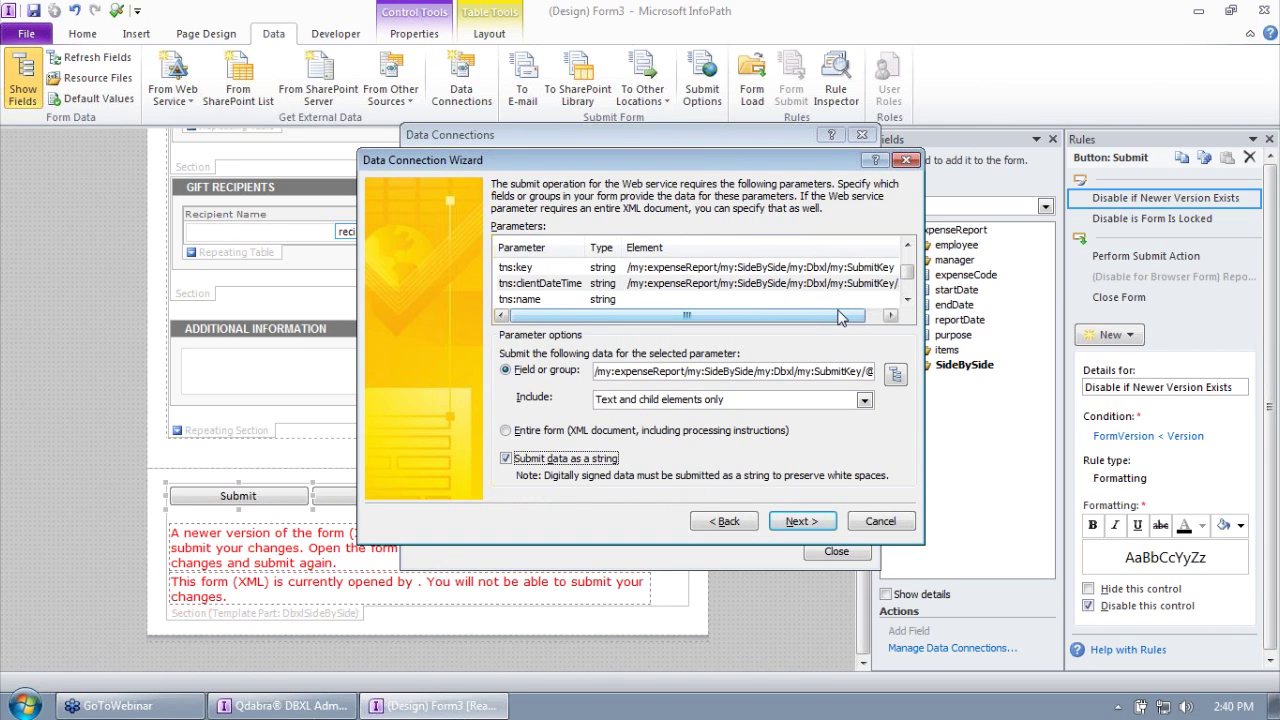
pyautogui.doubleClick(907, 300)
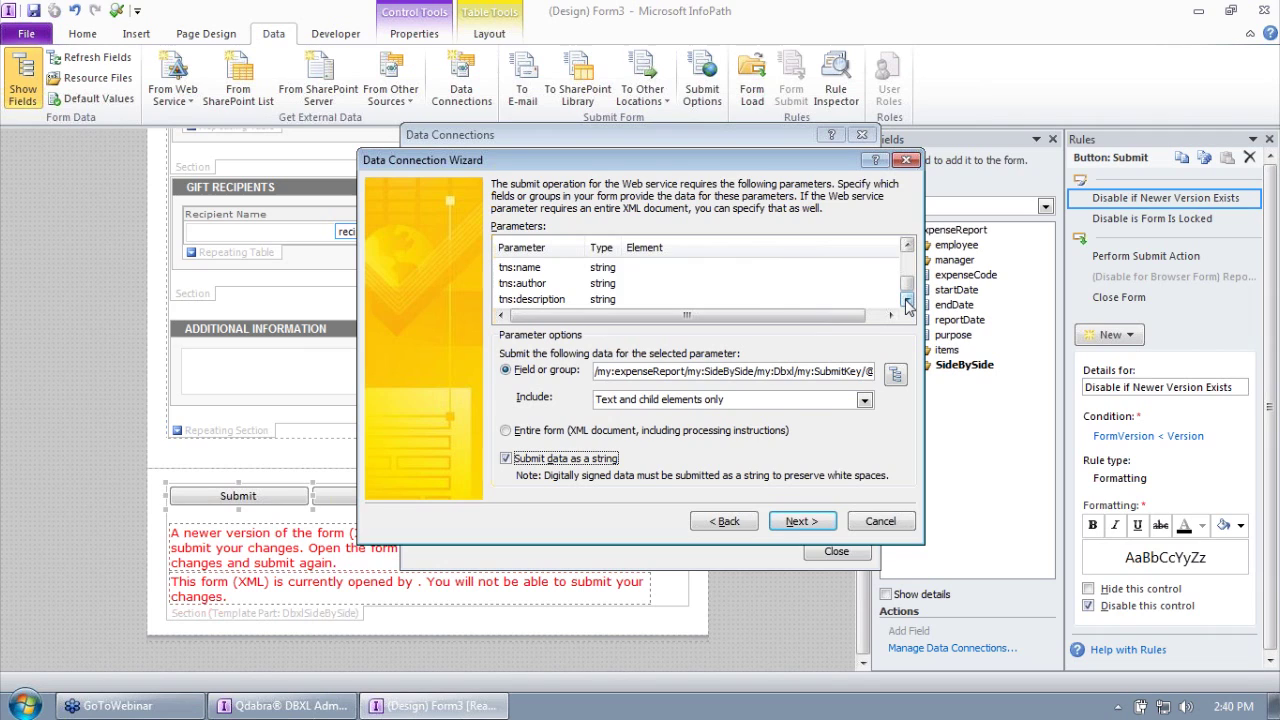
# Step: Bind tns:name to the Dbxl Metadata Name field, sent as a string
pyautogui.click(646, 269)
pyautogui.doubleClick(646, 273)
pyautogui.click(534, 391)
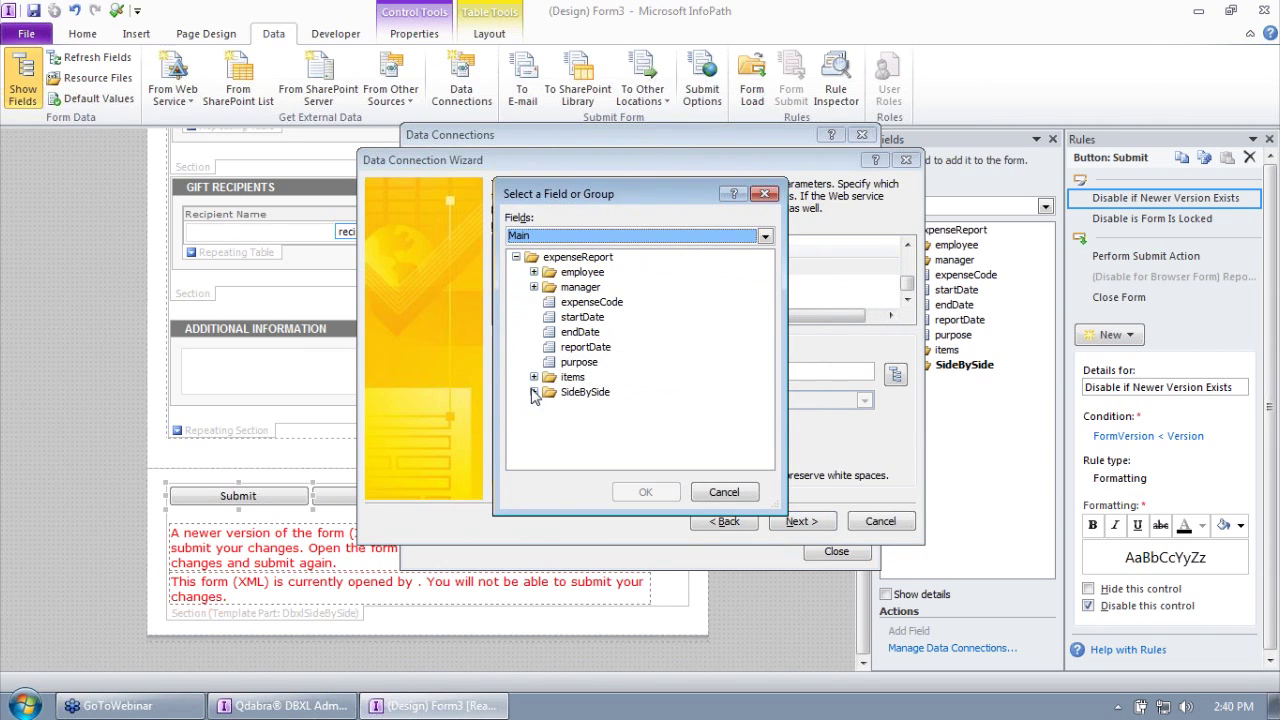
pyautogui.click(551, 407)
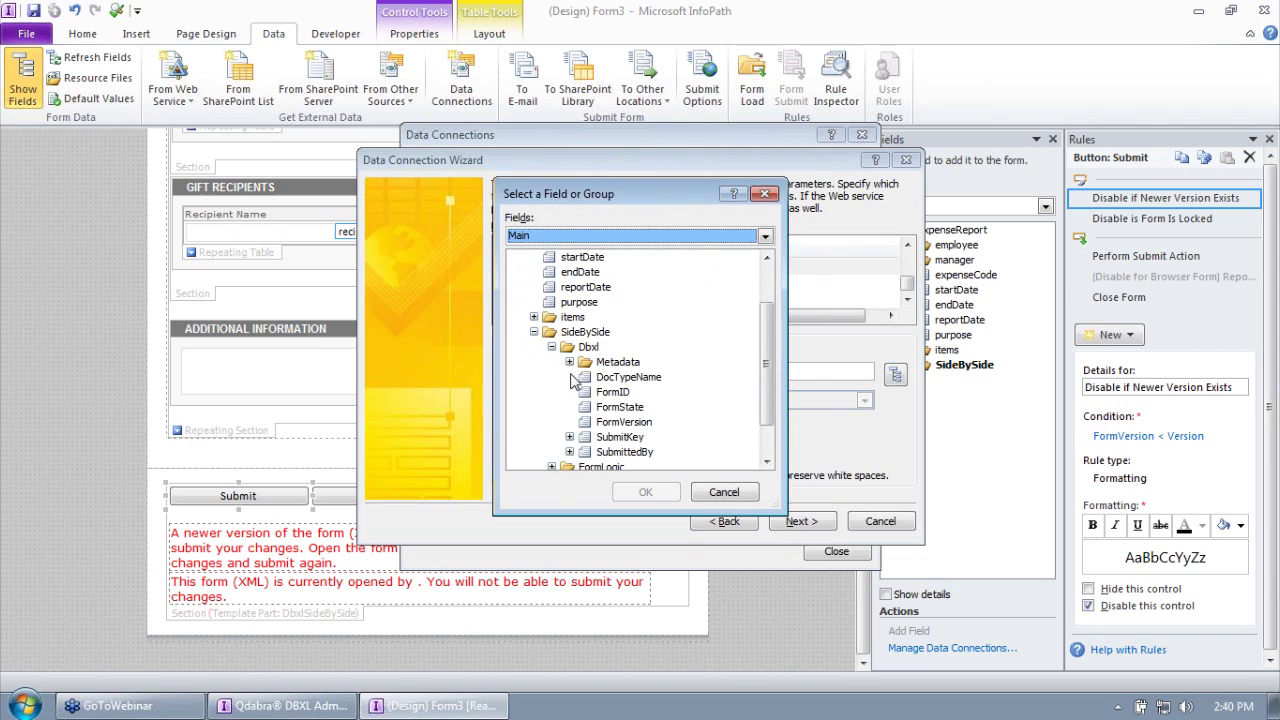
pyautogui.click(569, 362)
pyautogui.click(624, 363)
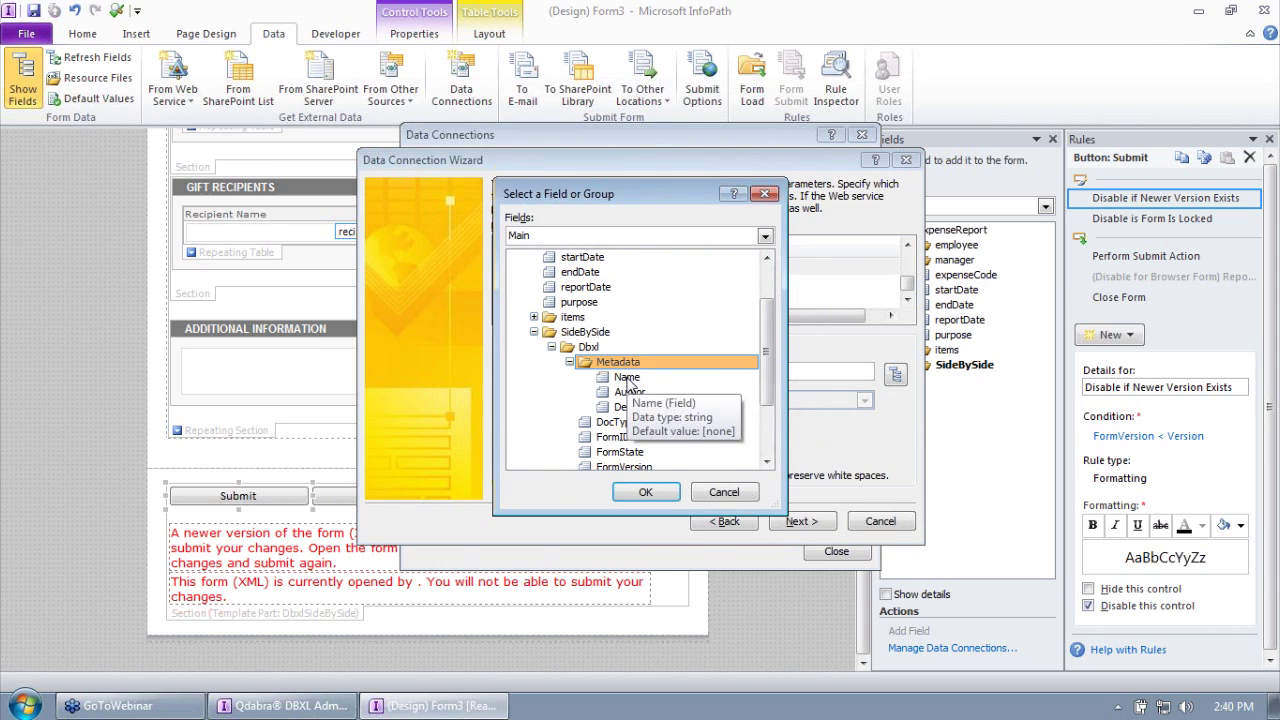
pyautogui.click(637, 492)
pyautogui.click(562, 459)
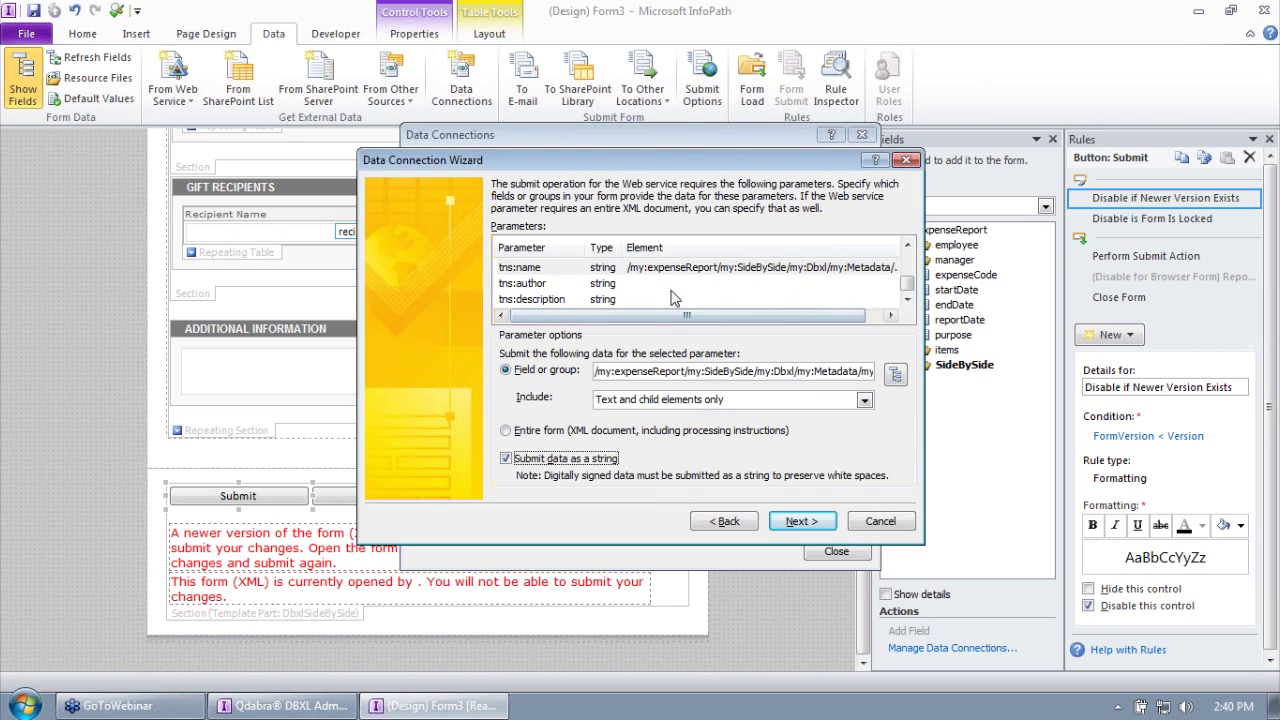
# Step: Bind tns:author to the Dbxl Metadata Author field, sent as a string
pyautogui.doubleClick(672, 298)
pyautogui.click(534, 392)
pyautogui.click(551, 407)
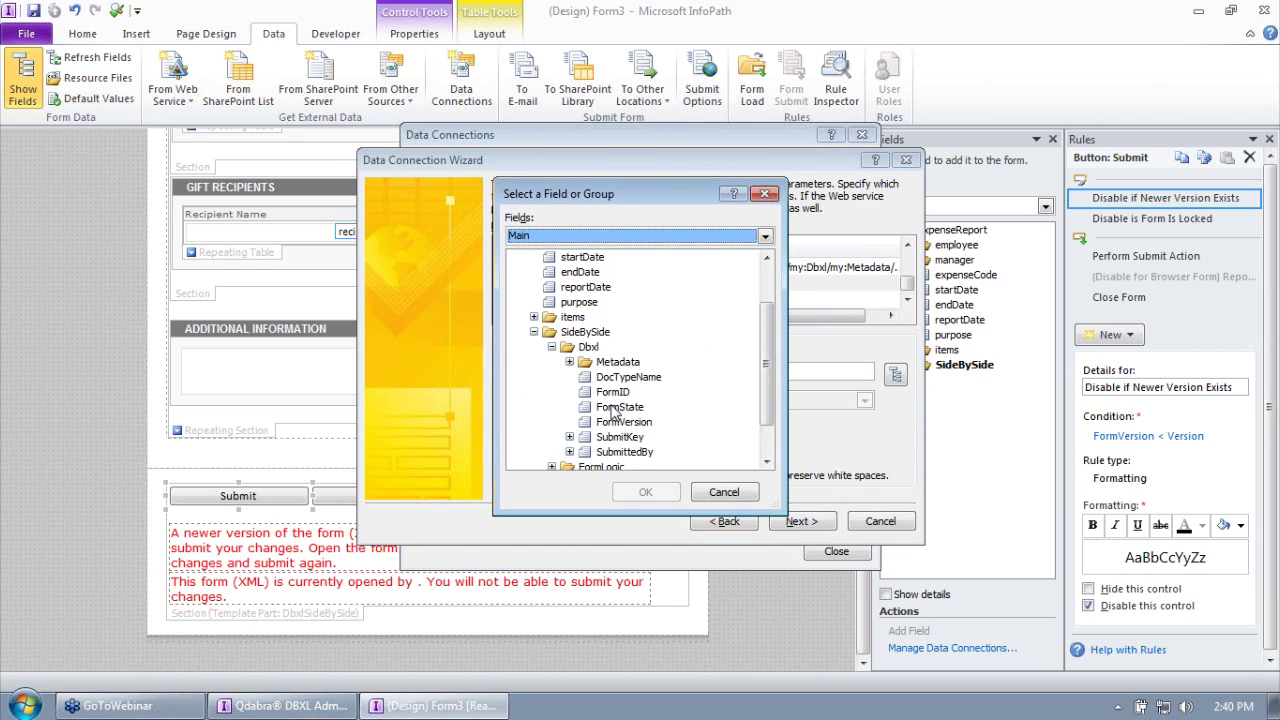
pyautogui.click(569, 362)
pyautogui.doubleClick(636, 396)
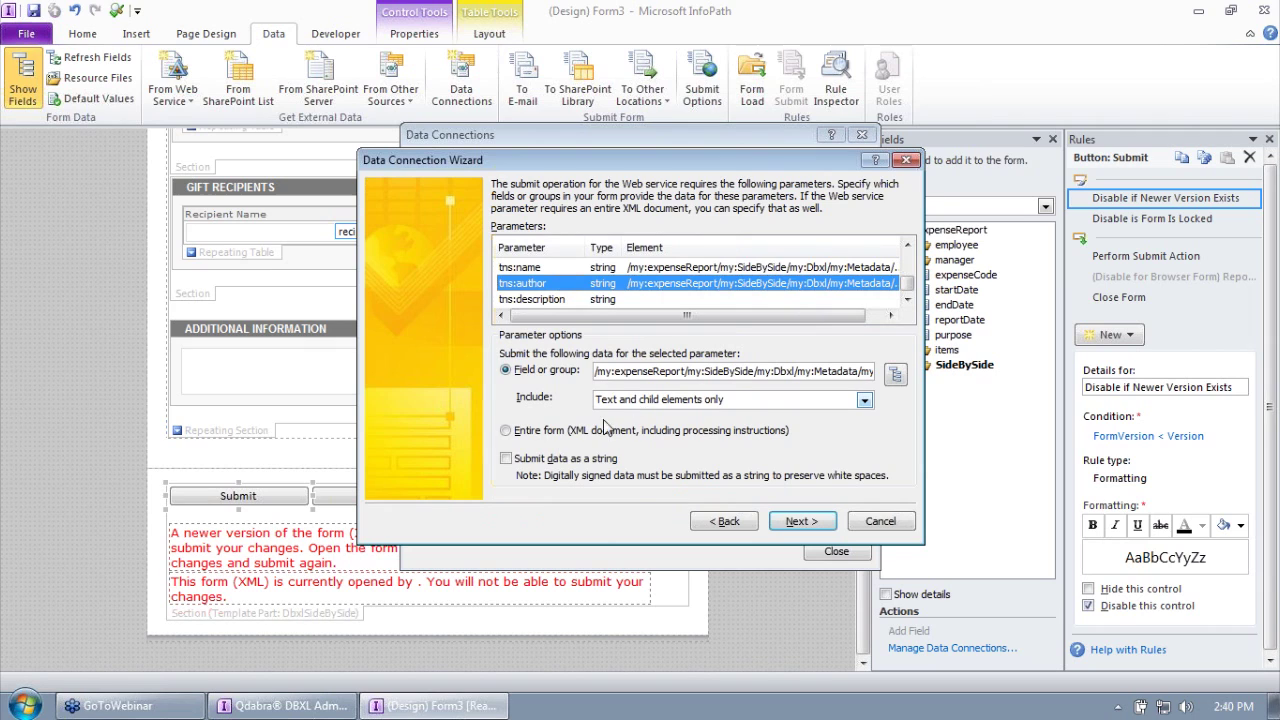
pyautogui.click(510, 458)
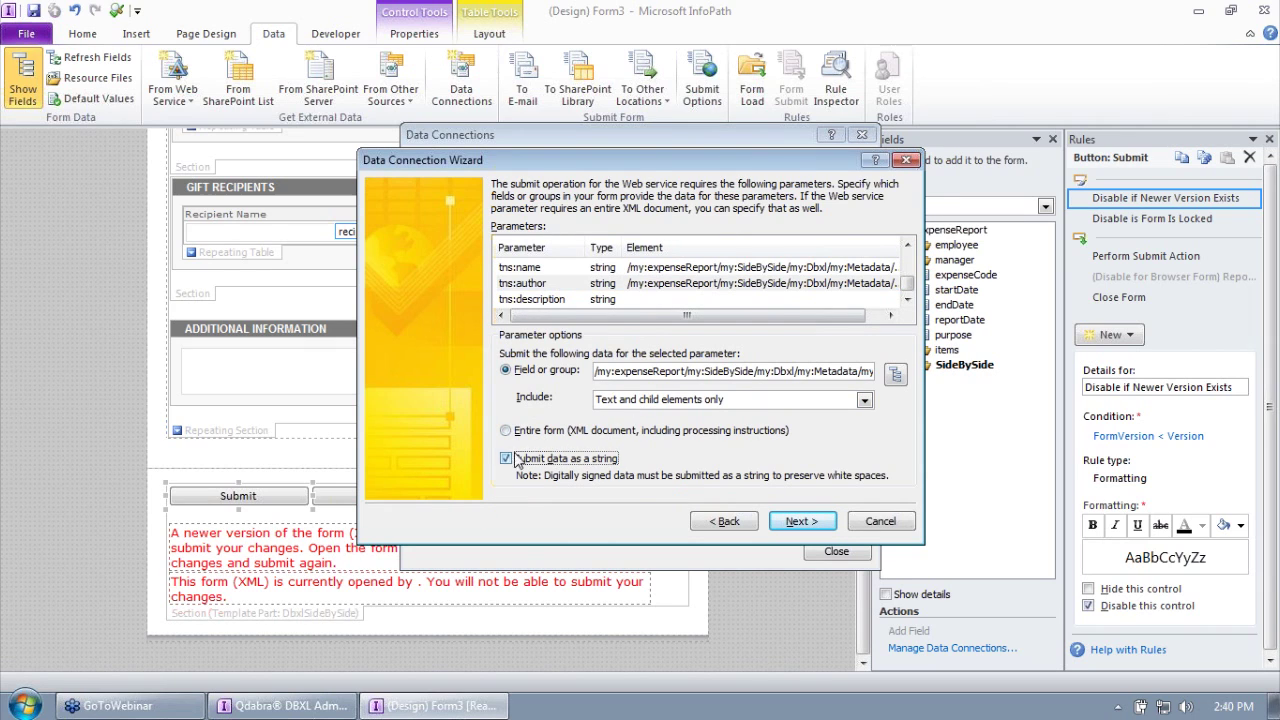
# Step: Bind tns:description to the Dbxl Metadata Description field, sent as a string
pyautogui.click(630, 300)
pyautogui.doubleClick(630, 300)
pyautogui.click(534, 392)
pyautogui.click(551, 407)
pyautogui.click(570, 362)
pyautogui.click(650, 408)
pyautogui.doubleClick(645, 408)
pyautogui.click(572, 458)
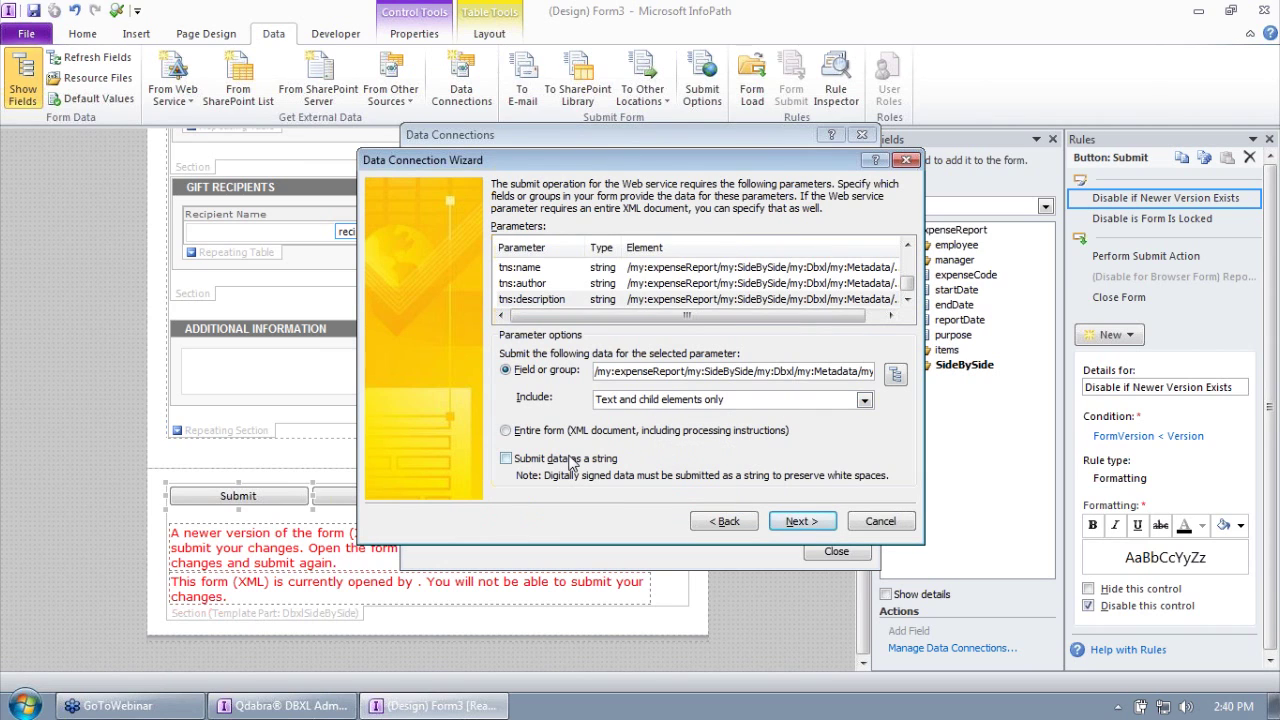
# Step: Widen the Element column and review the tns:clientDateTime binding
pyautogui.moveTo(678, 318); pyautogui.dragTo(795, 326)
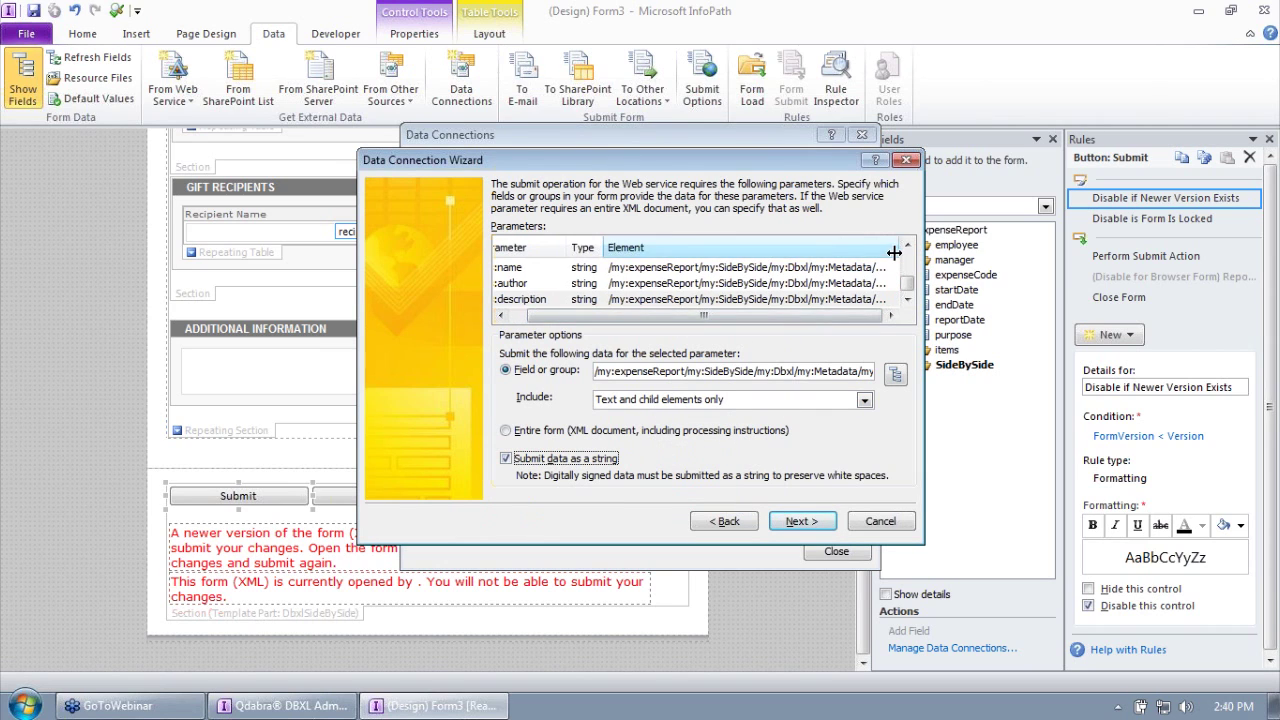
pyautogui.doubleClick(896, 249)
pyautogui.click(890, 315)
pyautogui.click(884, 299)
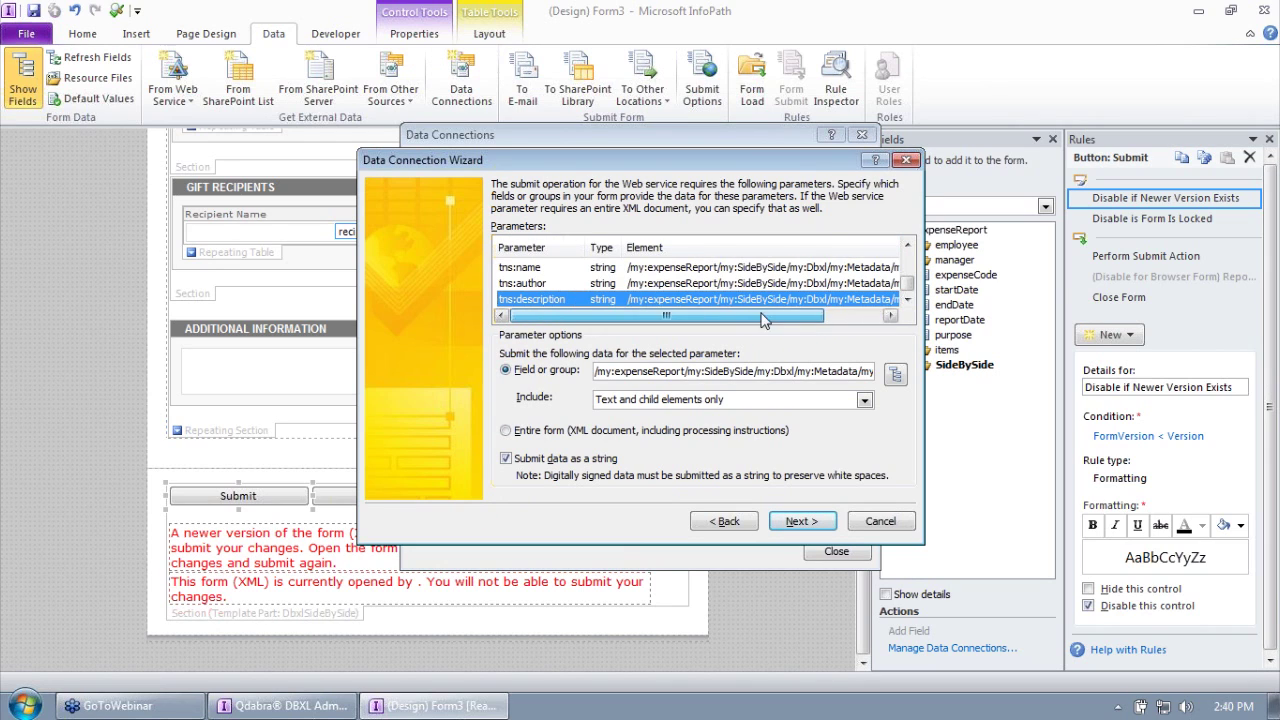
pyautogui.moveTo(909, 287)
pyautogui.mouseDown()
pyautogui.moveTo(909, 257)
pyautogui.moveTo(925, 283)
pyautogui.mouseUp()
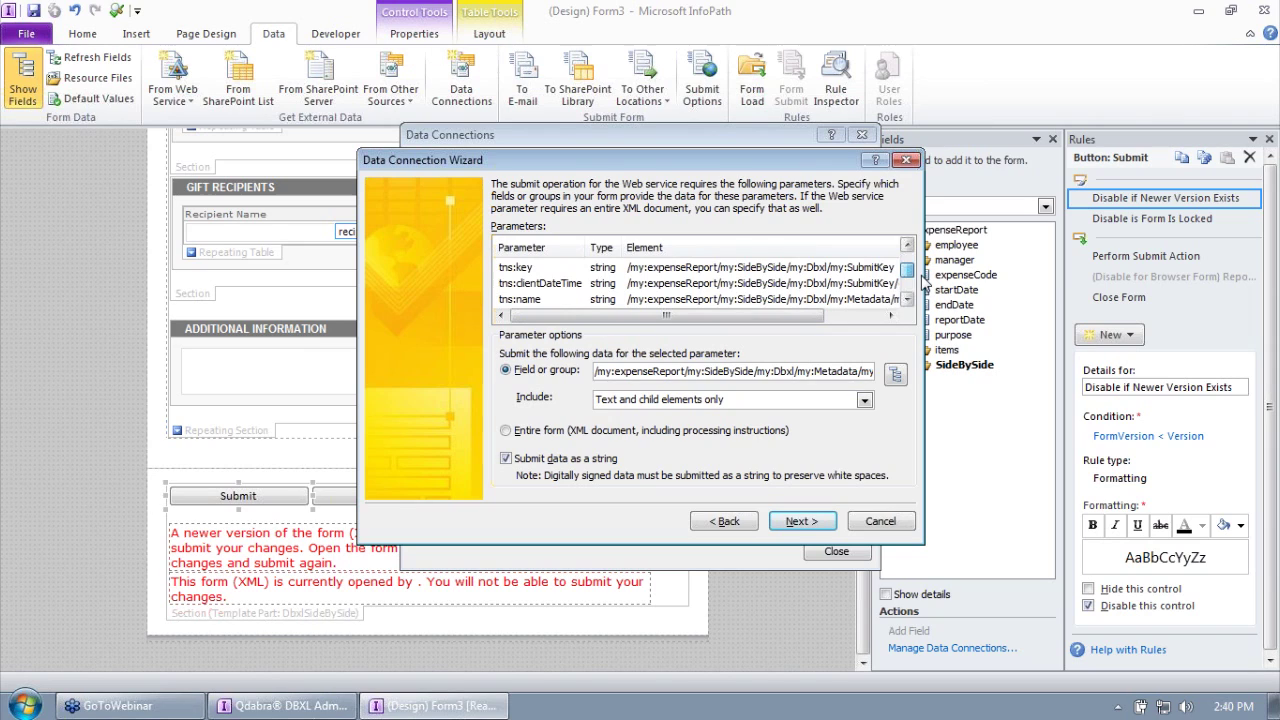
pyautogui.click(605, 284)
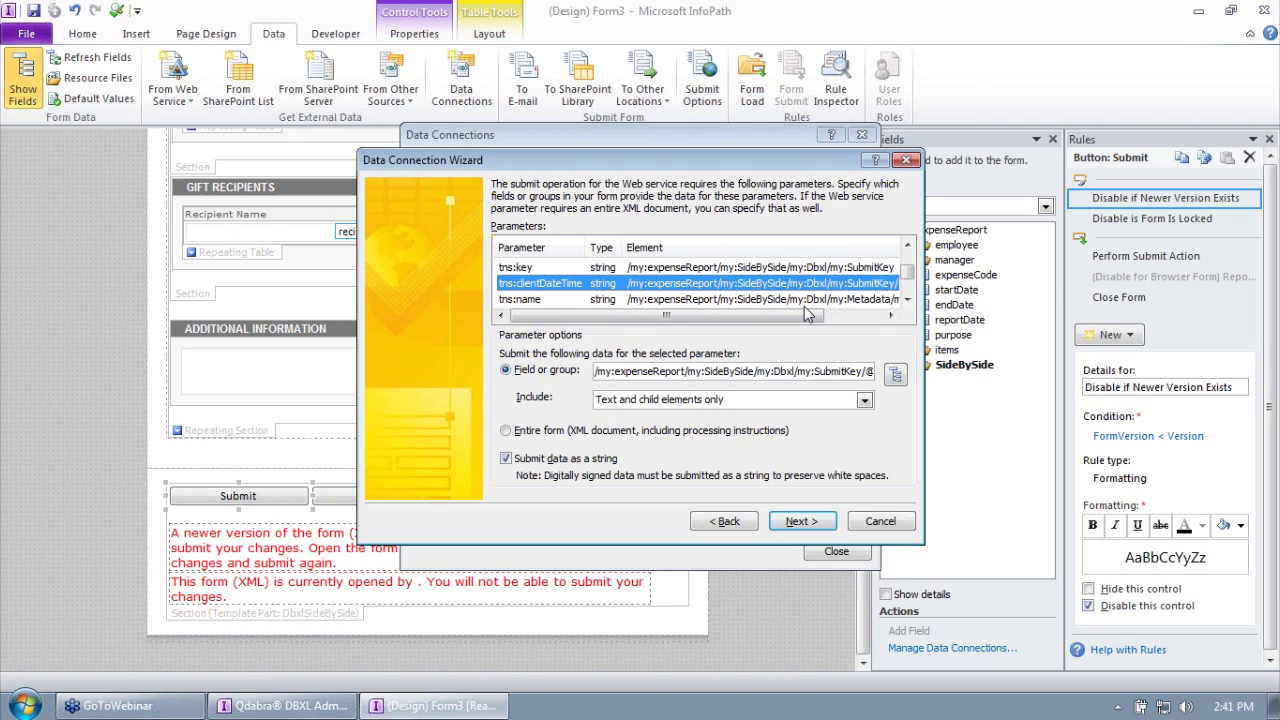
pyautogui.click(907, 301)
pyautogui.click(908, 302)
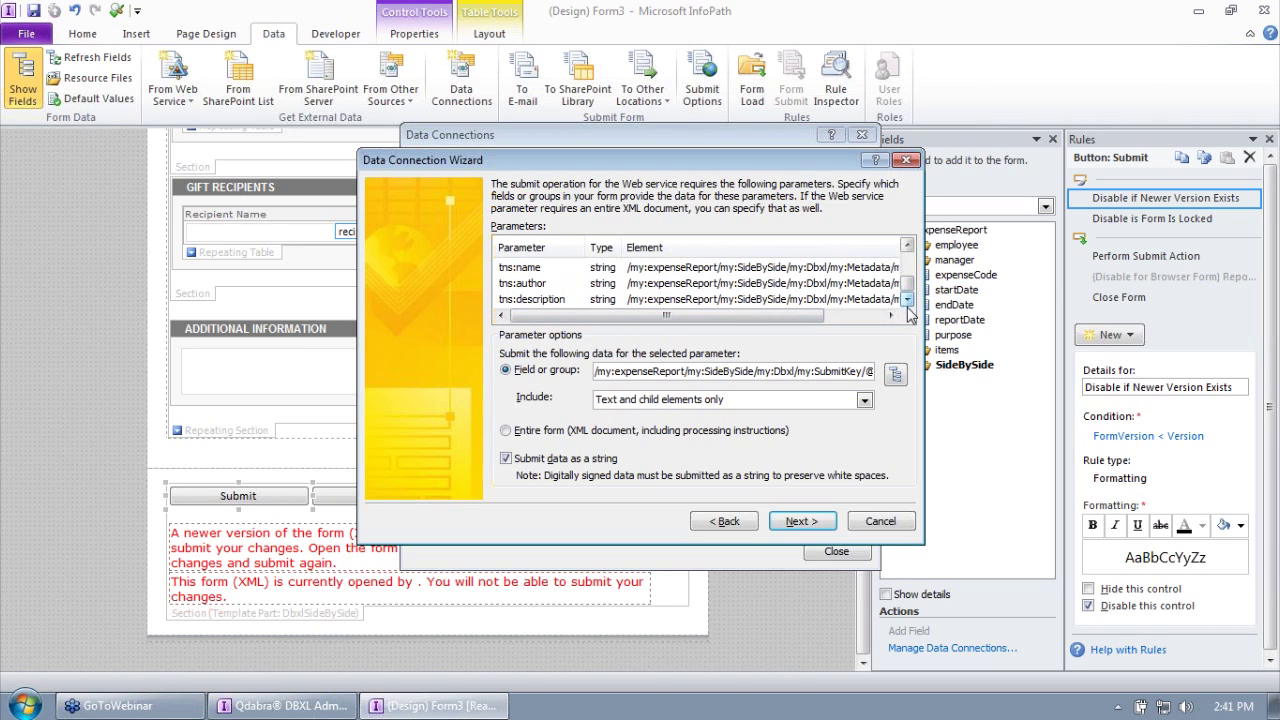
# Step: Name the submit connection DbxlSubmit and finish creating it
pyautogui.click(800, 521)
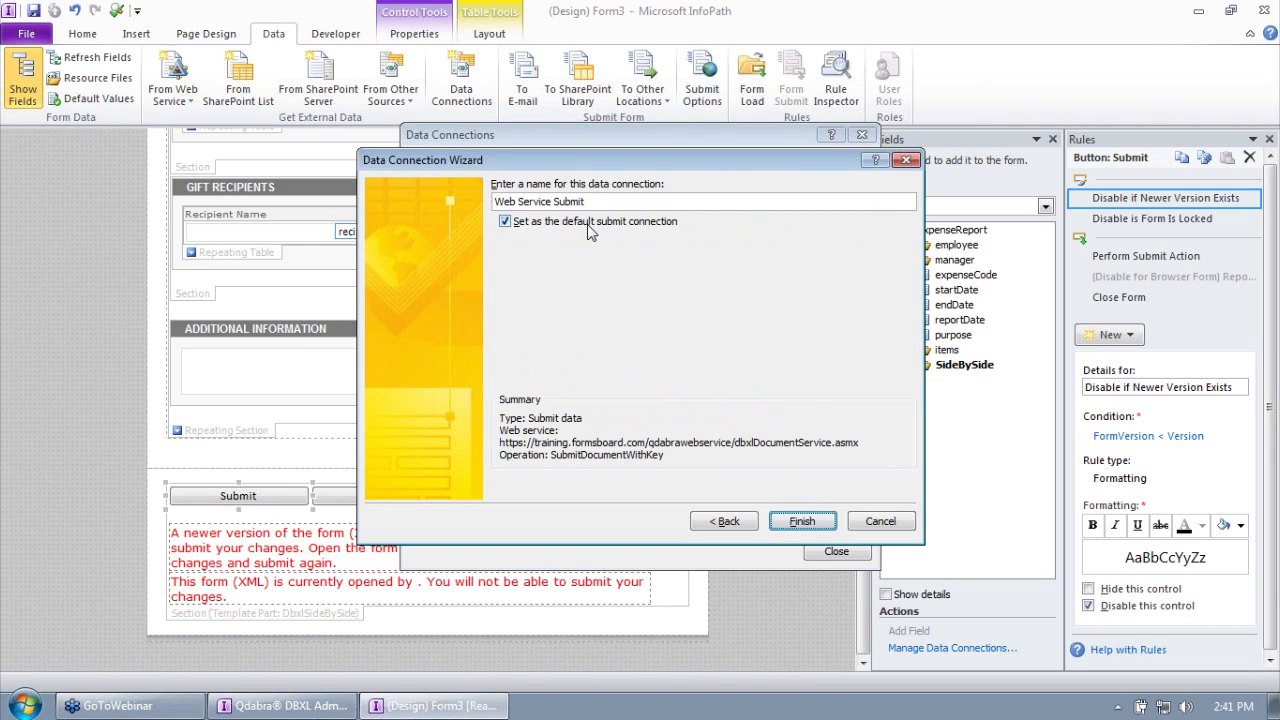
pyautogui.moveTo(553, 201); pyautogui.dragTo(494, 201)
pyautogui.write('Dbxl')
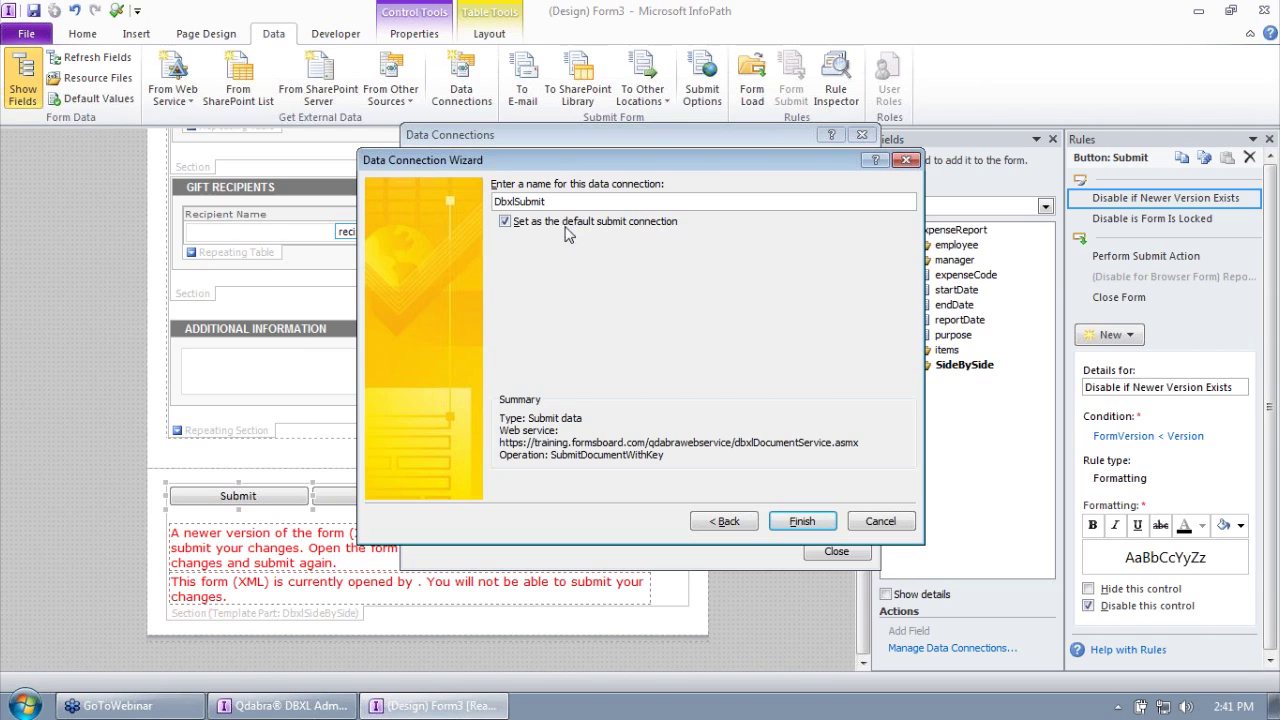
pyautogui.click(802, 521)
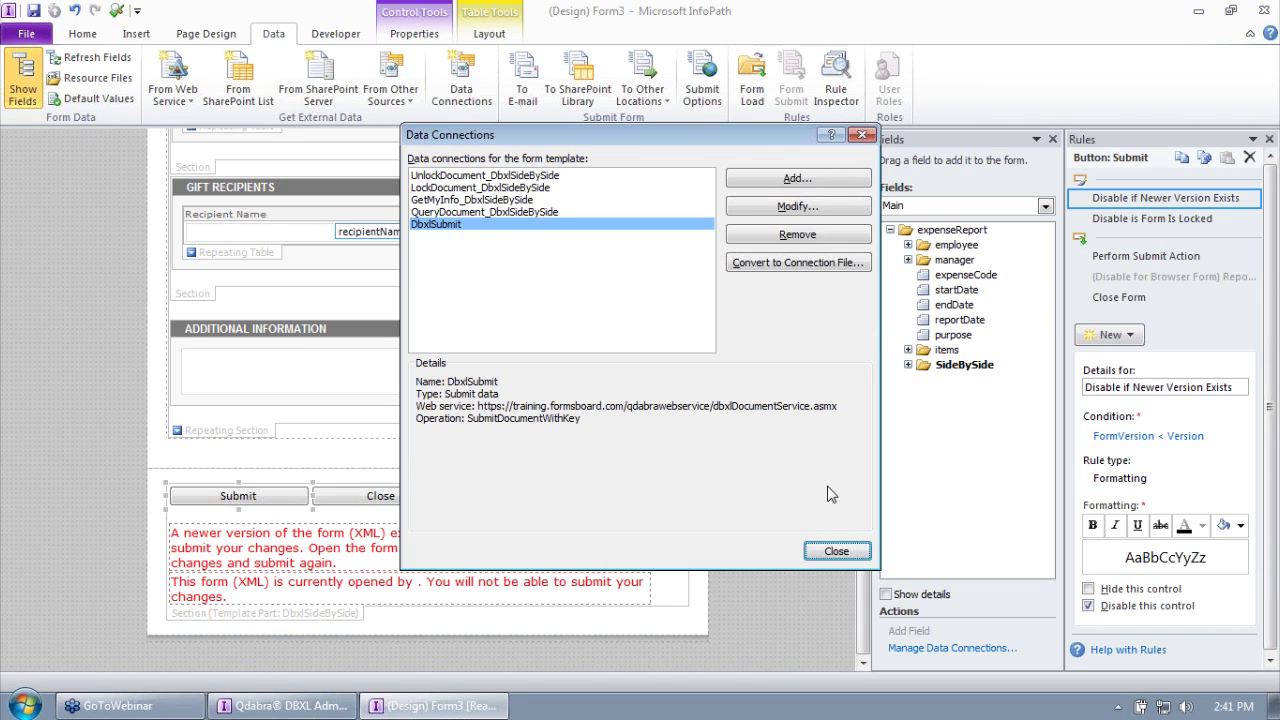
pyautogui.click(835, 552)
# Step: In Form Options, hide browser commands and clear every Filler Feature: Save, Export, Print, Mail, Autosave
pyautogui.click(26, 33)
pyautogui.click(173, 495)
pyautogui.click(510, 238)
pyautogui.click(385, 200)
pyautogui.click(500, 247)
pyautogui.click(505, 265)
pyautogui.click(505, 283)
pyautogui.click(505, 301)
pyautogui.click(640, 283)
pyautogui.click(640, 265)
pyautogui.click(635, 247)
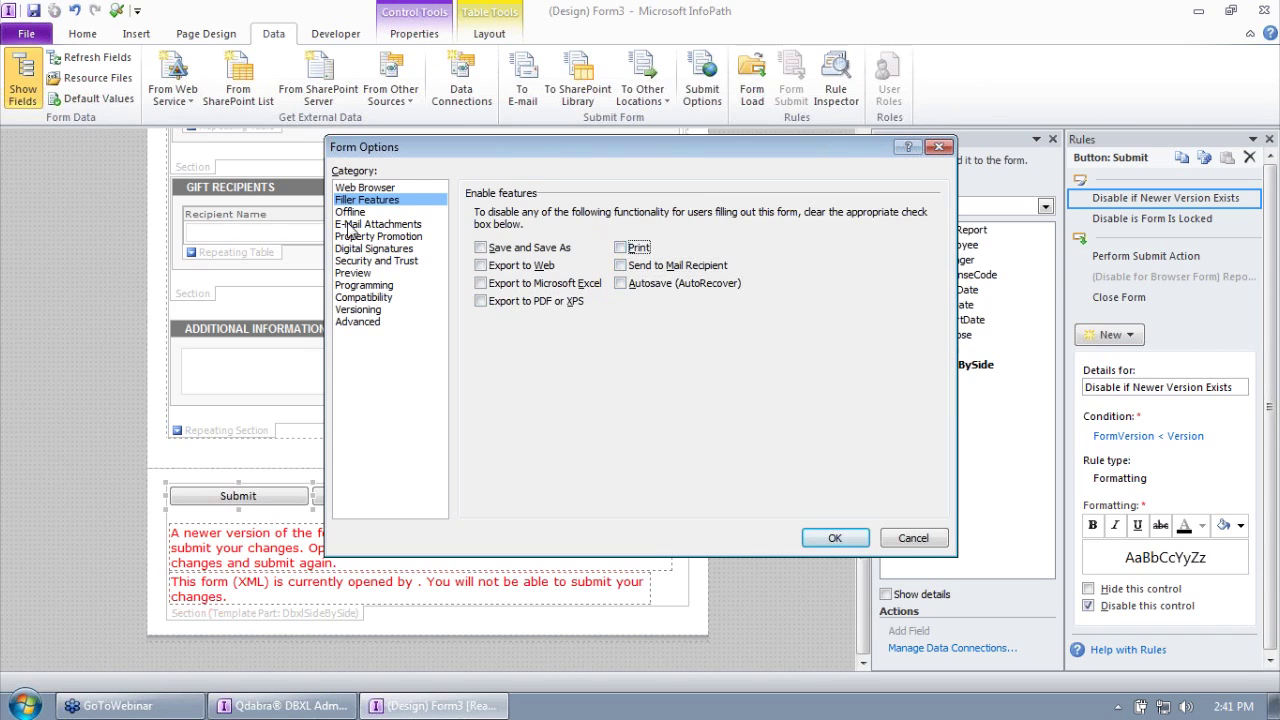
# Step: Disable offline form filling and InfoPath e-mail form functionality
pyautogui.click(350, 211)
pyautogui.click(481, 248)
pyautogui.click(410, 226)
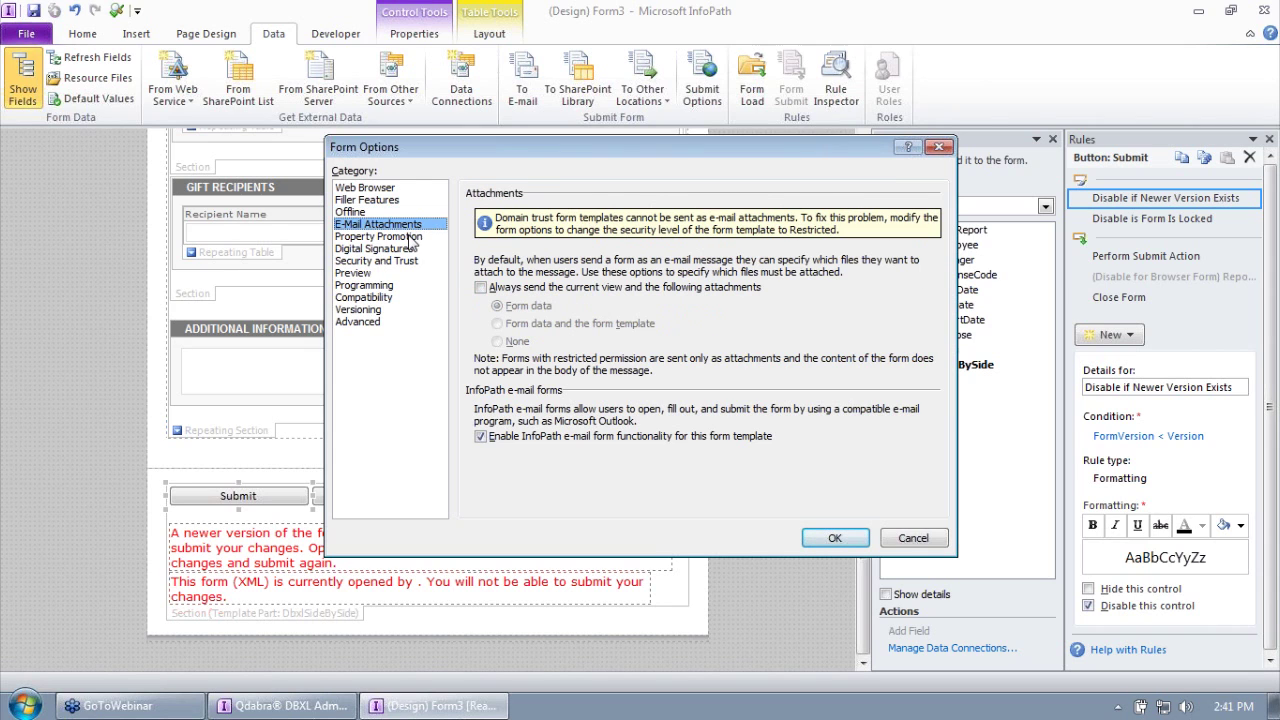
pyautogui.click(538, 437)
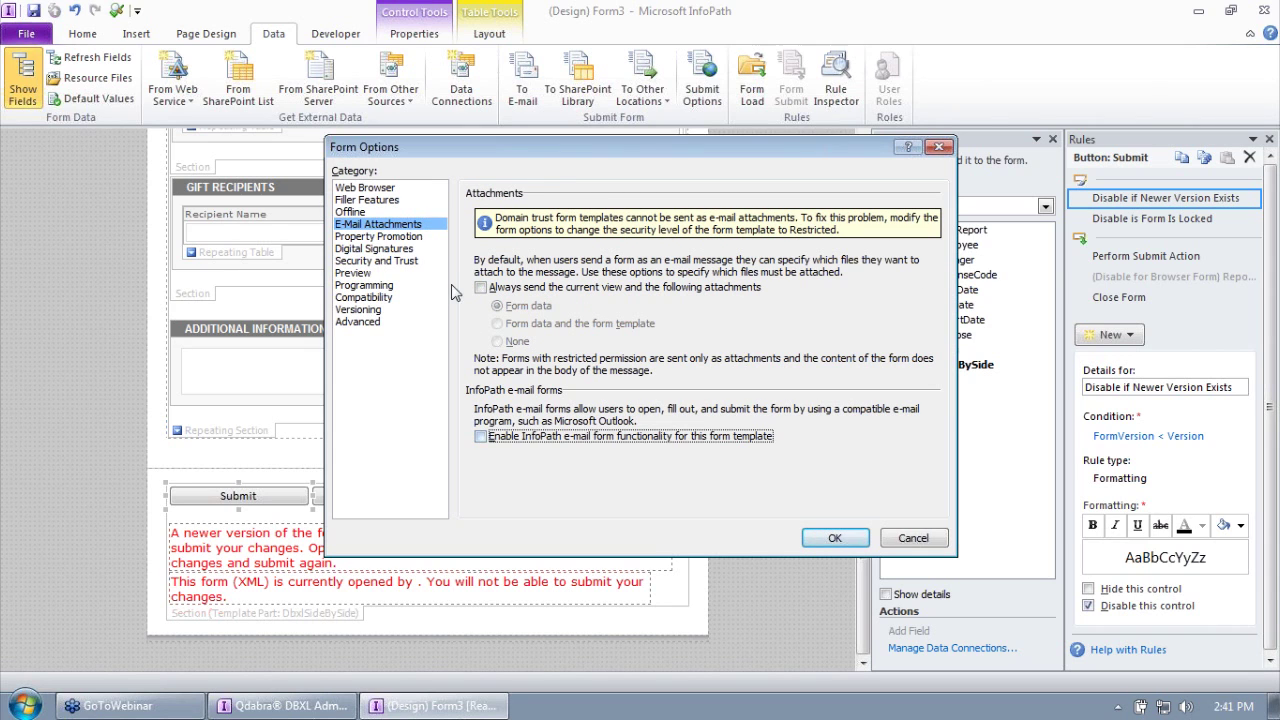
# Step: Review the remaining Form Options categories, including Versioning, and apply the changes
pyautogui.click(388, 237)
pyautogui.click(390, 249)
pyautogui.click(385, 273)
pyautogui.click(373, 285)
pyautogui.click(375, 297)
pyautogui.click(373, 322)
pyautogui.click(372, 310)
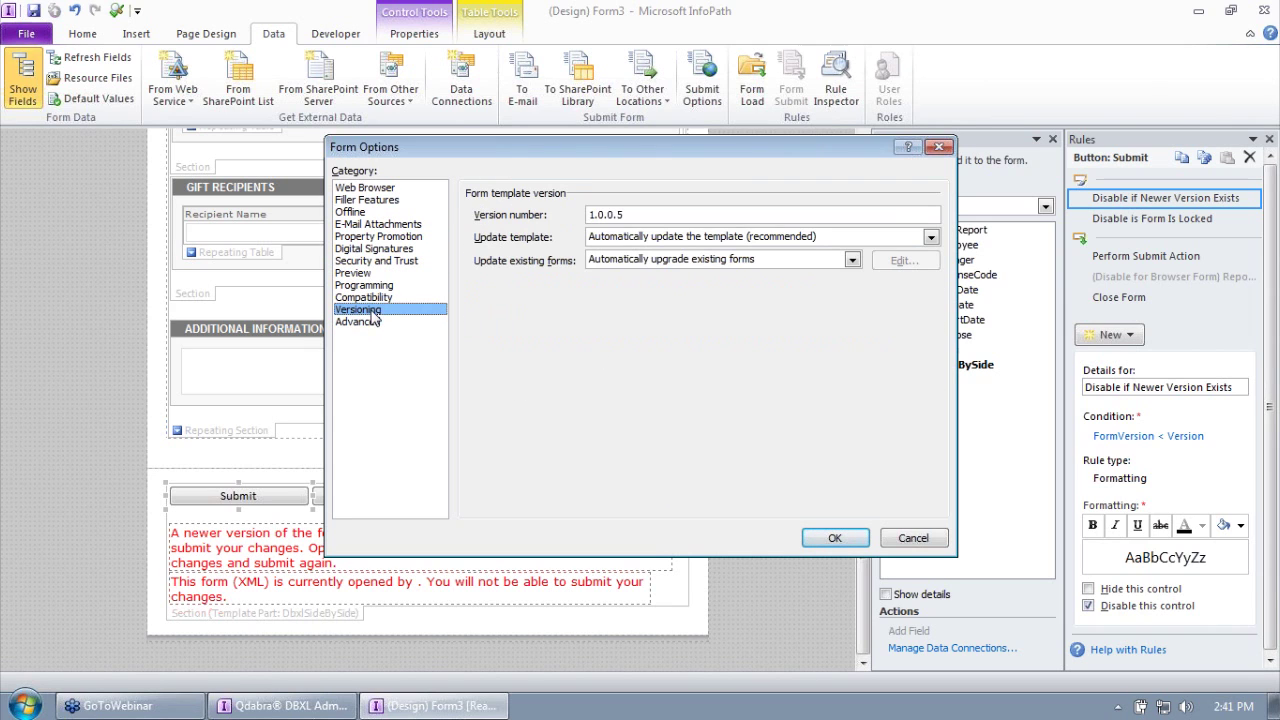
pyautogui.click(373, 322)
pyautogui.click(820, 540)
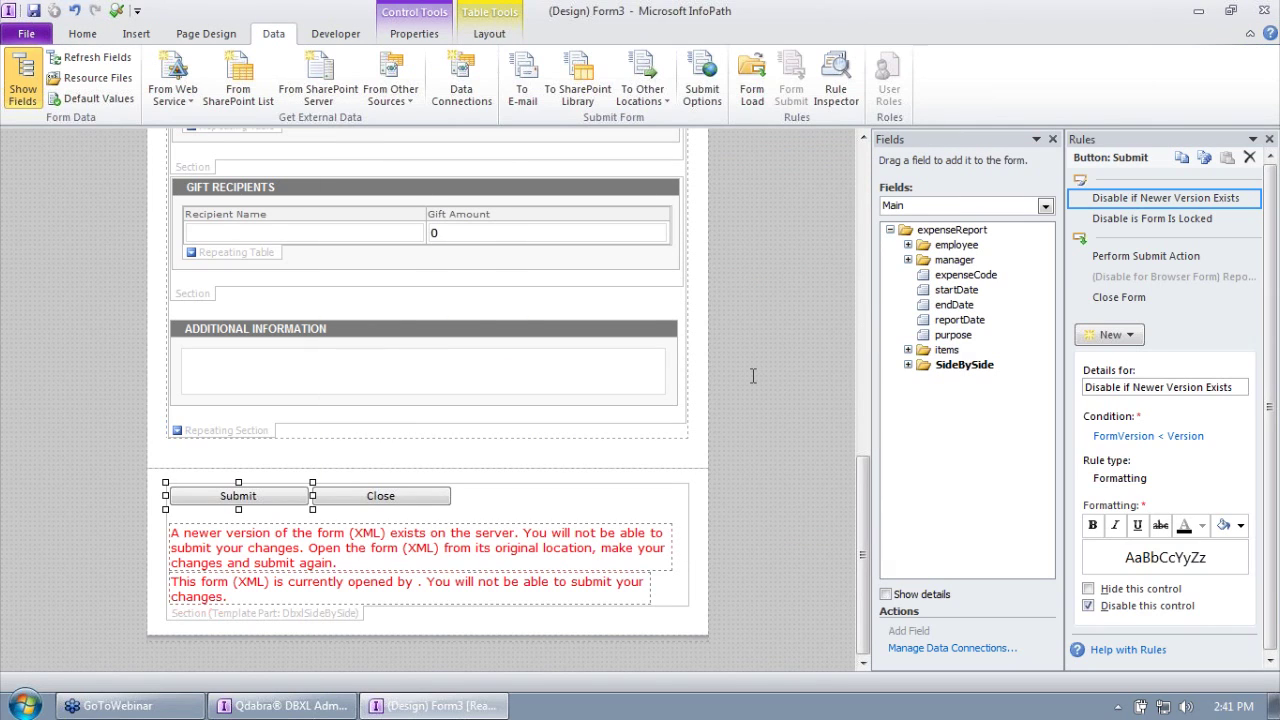
# Step: Check the DbxlSubmit connection's SubmitDocumentWithKey details, then launch Internet Explorer
pyautogui.click(458, 90)
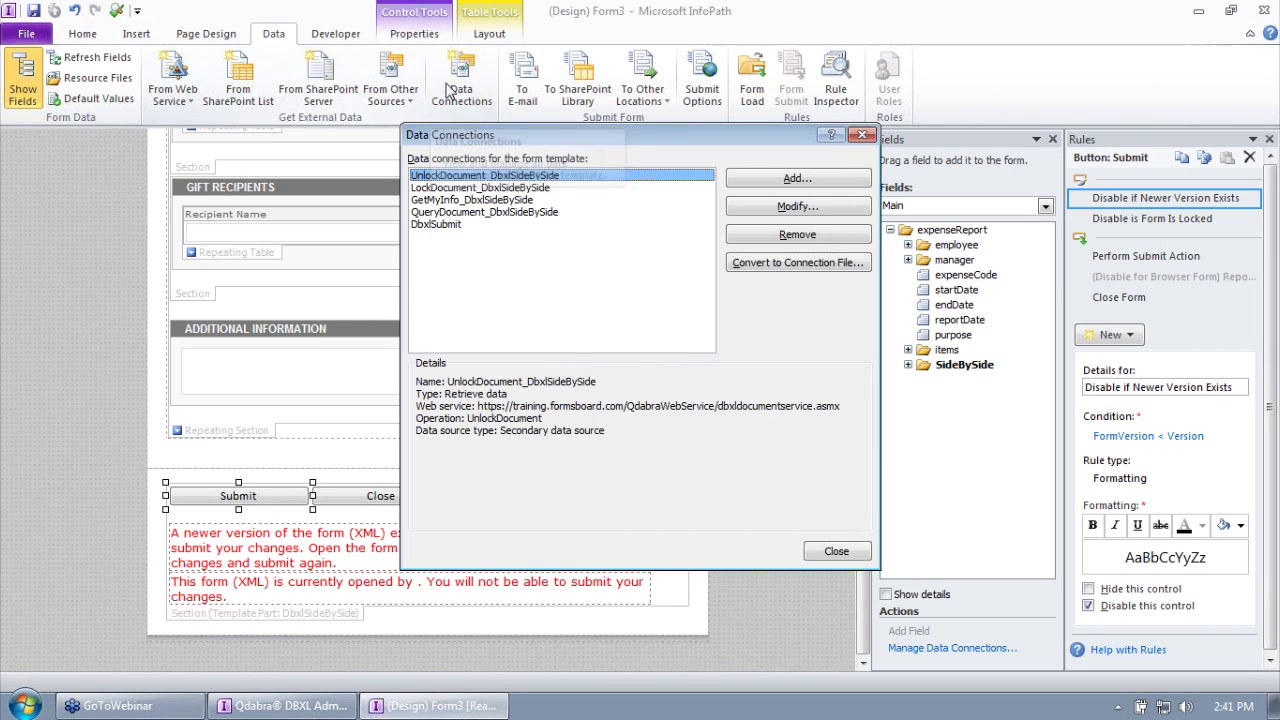
pyautogui.click(440, 225)
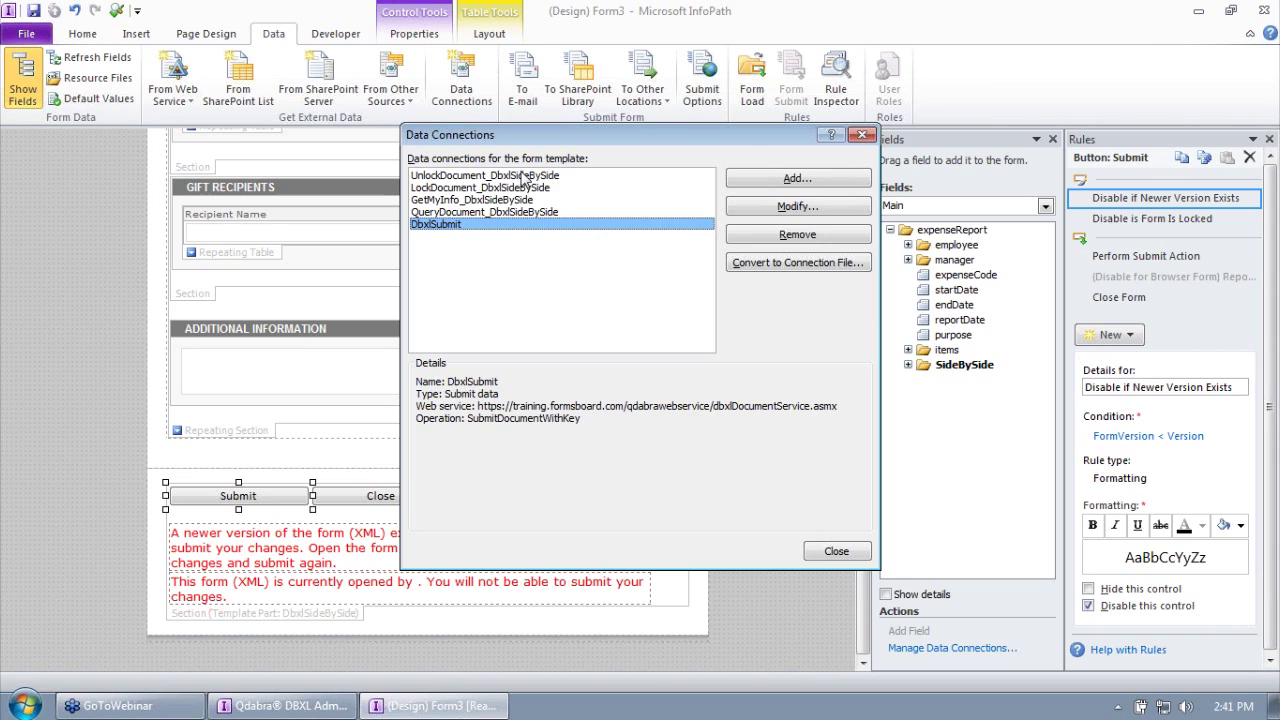
pyautogui.click(24, 705)
pyautogui.click(75, 577)
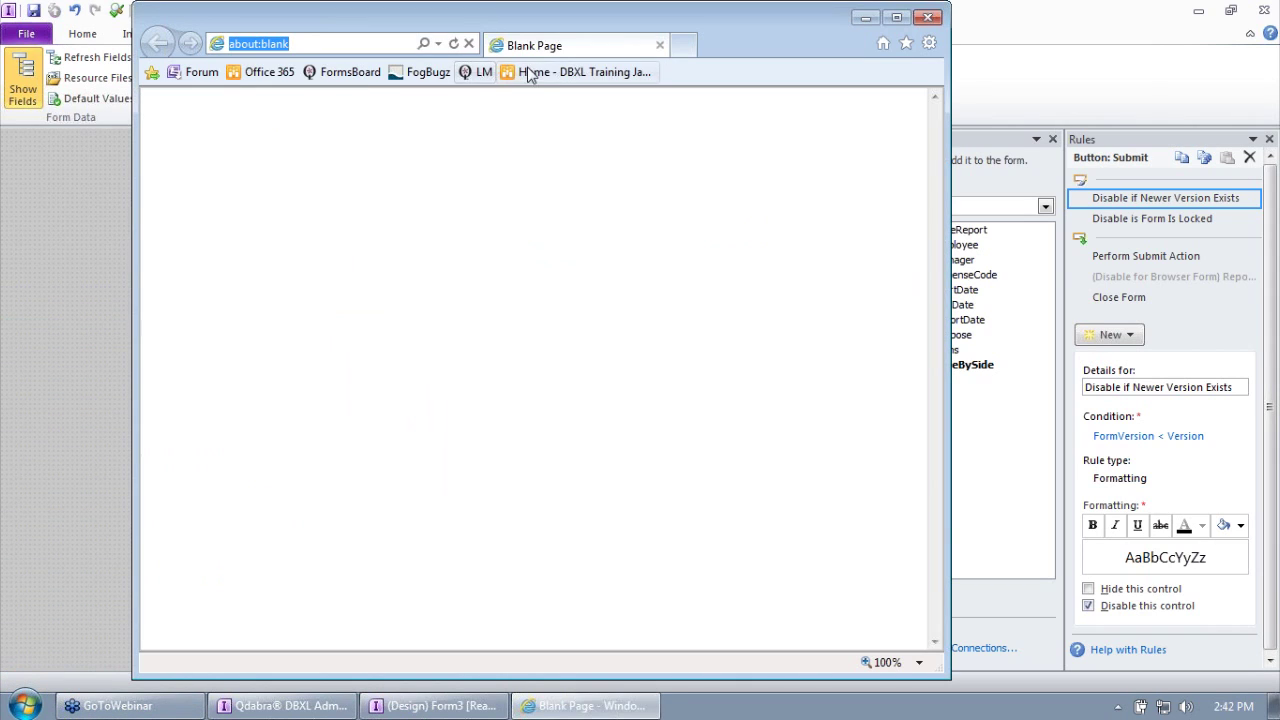
# Step: Maximize Internet Explorer and go to the SharePoint site's All Site Content page
pyautogui.doubleClick(565, 50)
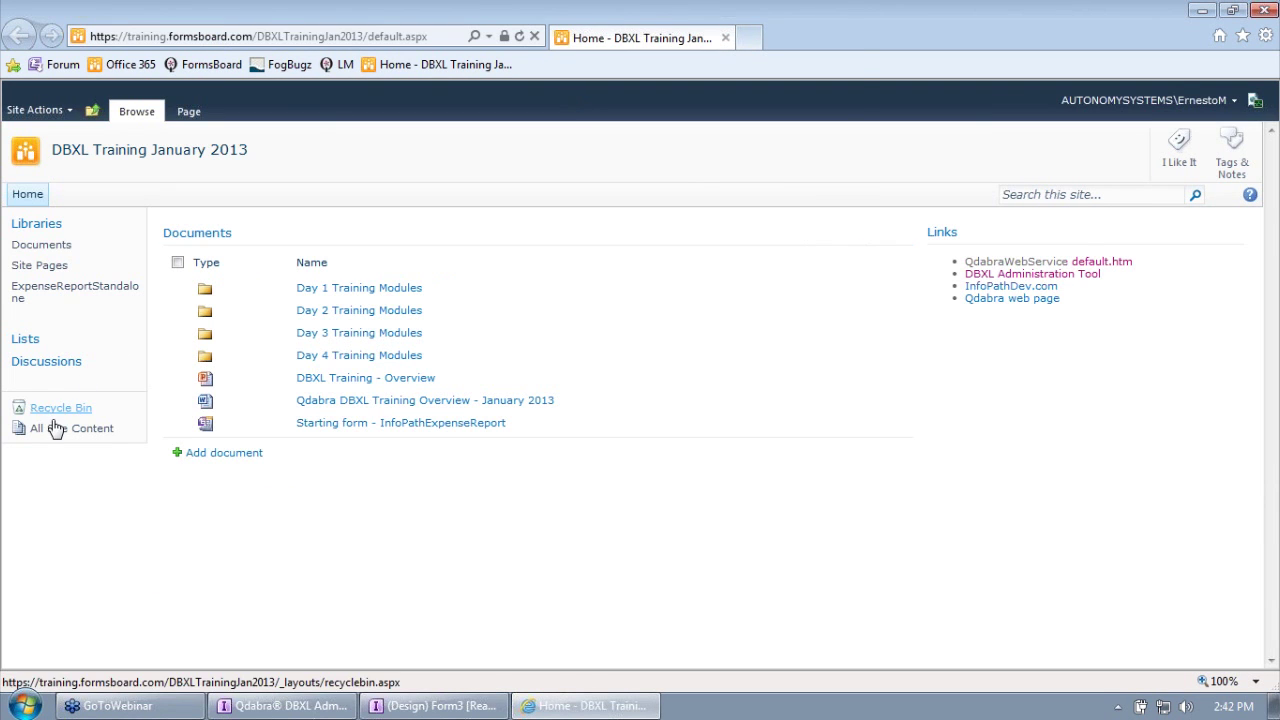
pyautogui.click(55, 430)
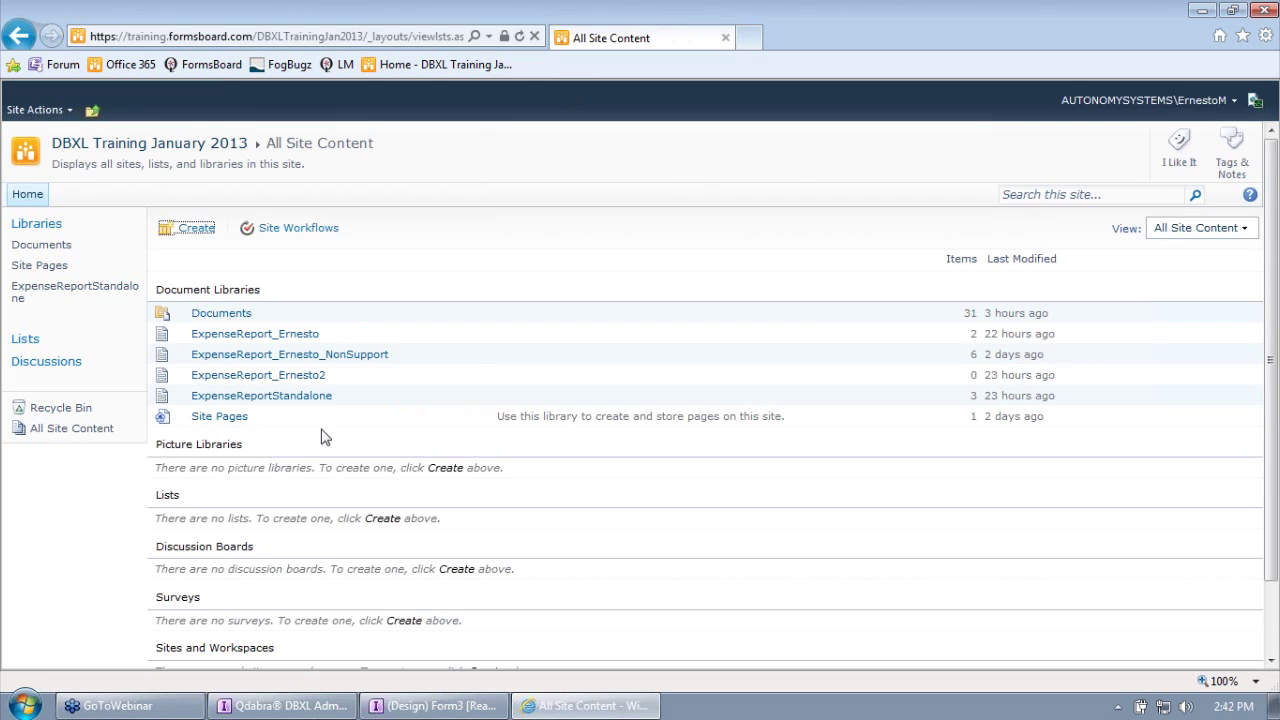
pyautogui.scroll(-2, 334, 431)
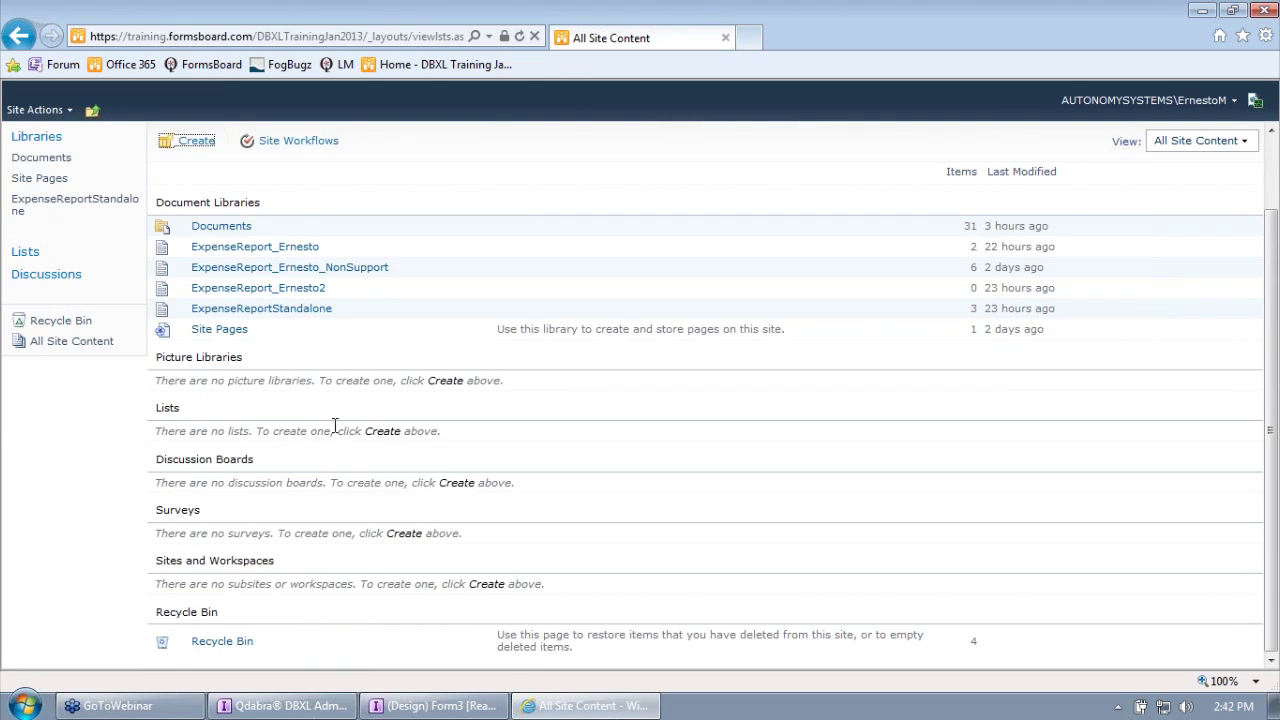
pyautogui.scroll(2, 334, 426)
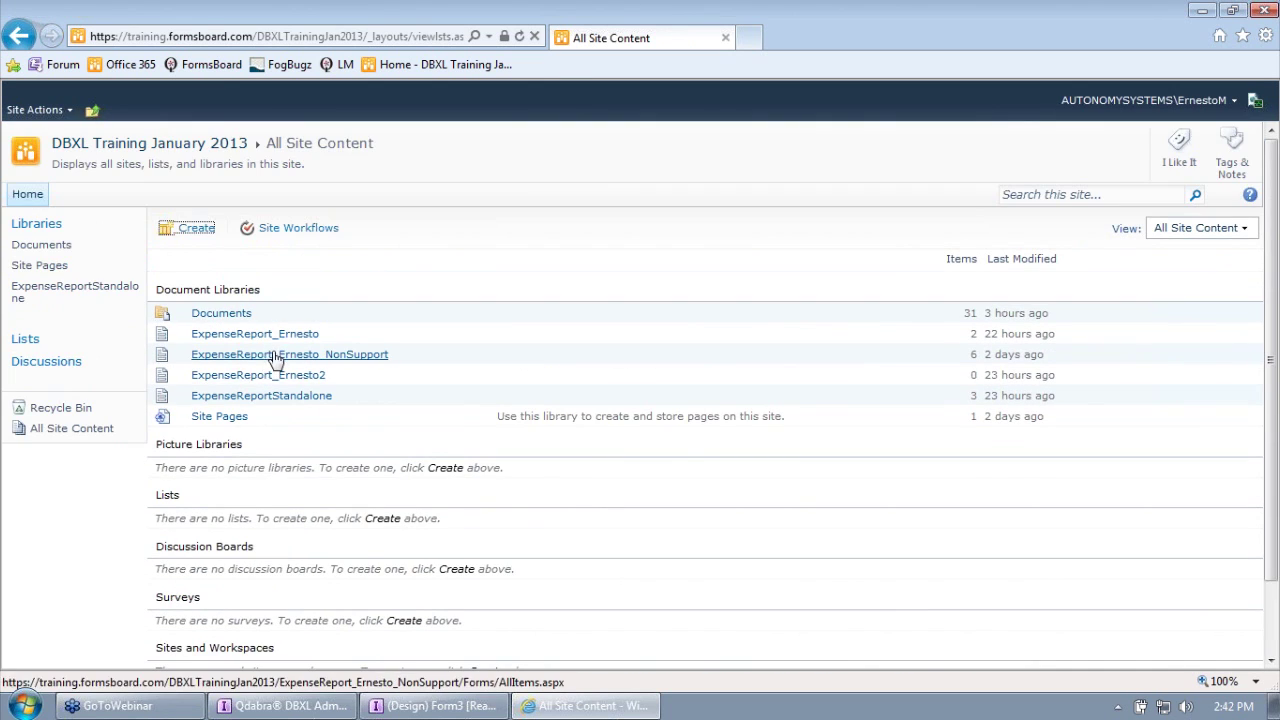
# Step: Create a new Form Library named DBXLSideBySide
pyautogui.click(199, 230)
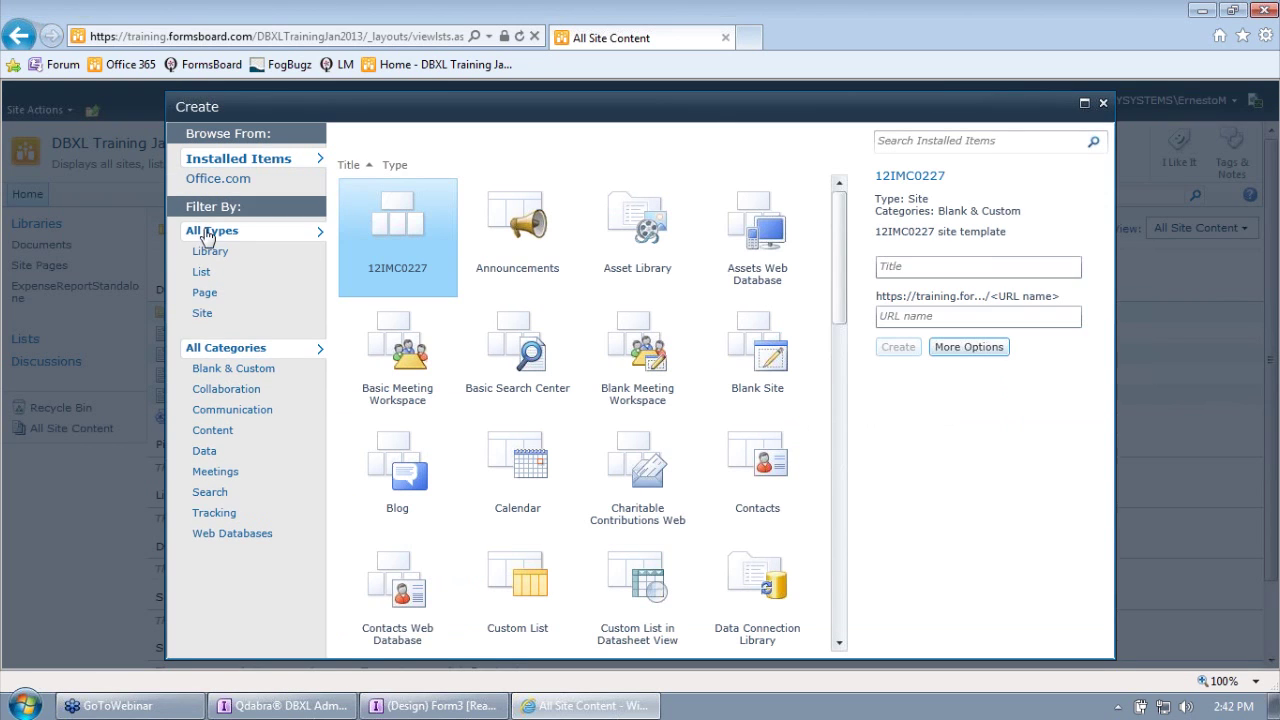
pyautogui.click(256, 253)
pyautogui.click(757, 237)
pyautogui.click(915, 318)
pyautogui.write('DBXLCloseByD')
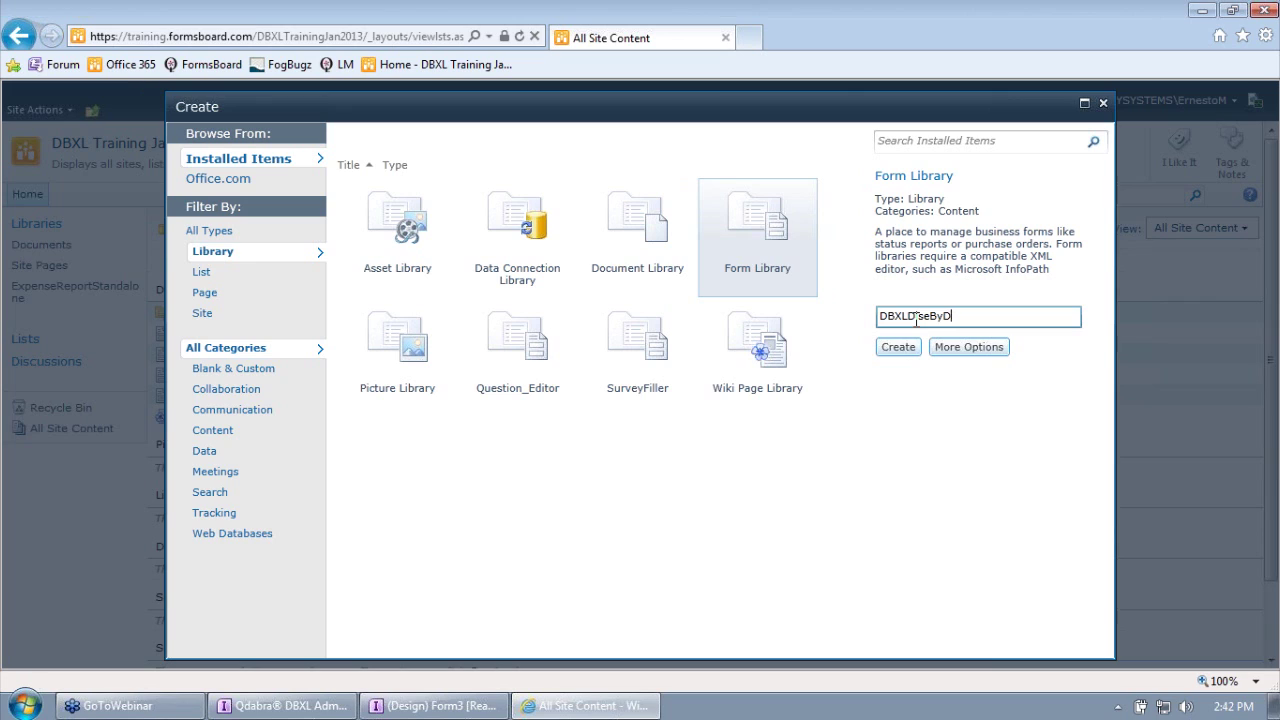
pyautogui.write('deByD')
pyautogui.press('BackSpace')
pyautogui.write('Sude')
pyautogui.press('BackSpace')
pyautogui.press('BackSpace')
pyautogui.press('BackSpace')
pyautogui.write('ideM')
pyautogui.press('BackSpace')
pyautogui.click(914, 347)
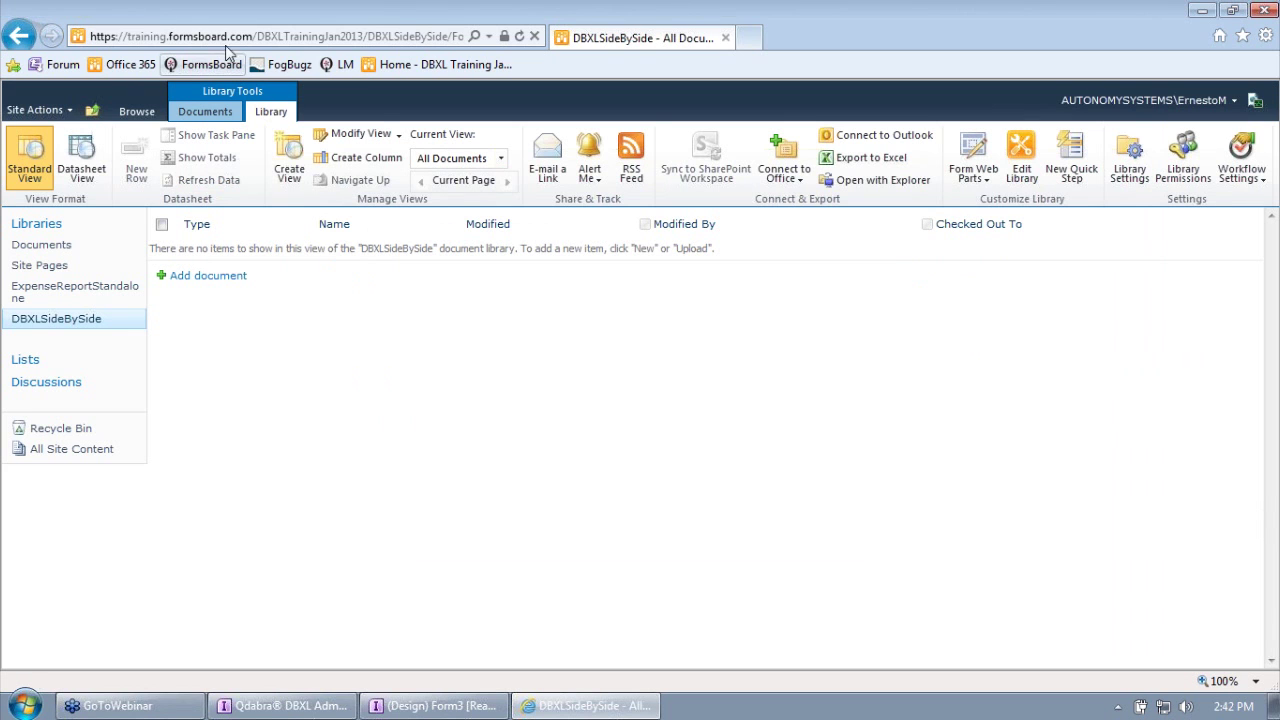
# Step: Copy the library address up to DBXLSideBySide/ and return to InfoPath
pyautogui.click(256, 37)
pyautogui.tripleClick(258, 37)
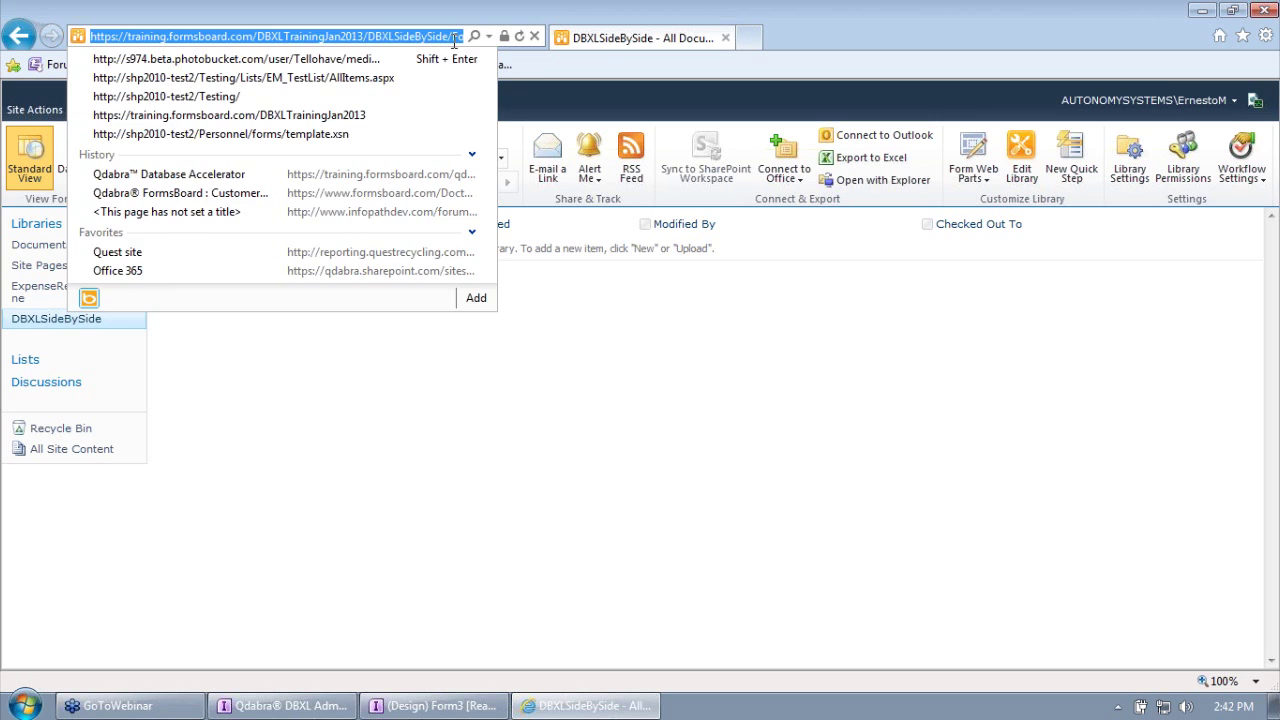
pyautogui.moveTo(453, 40); pyautogui.dragTo(4, 8)
pyautogui.hotkey('ctrl', 'c')
pyautogui.hotkey('alt', 'Tab')
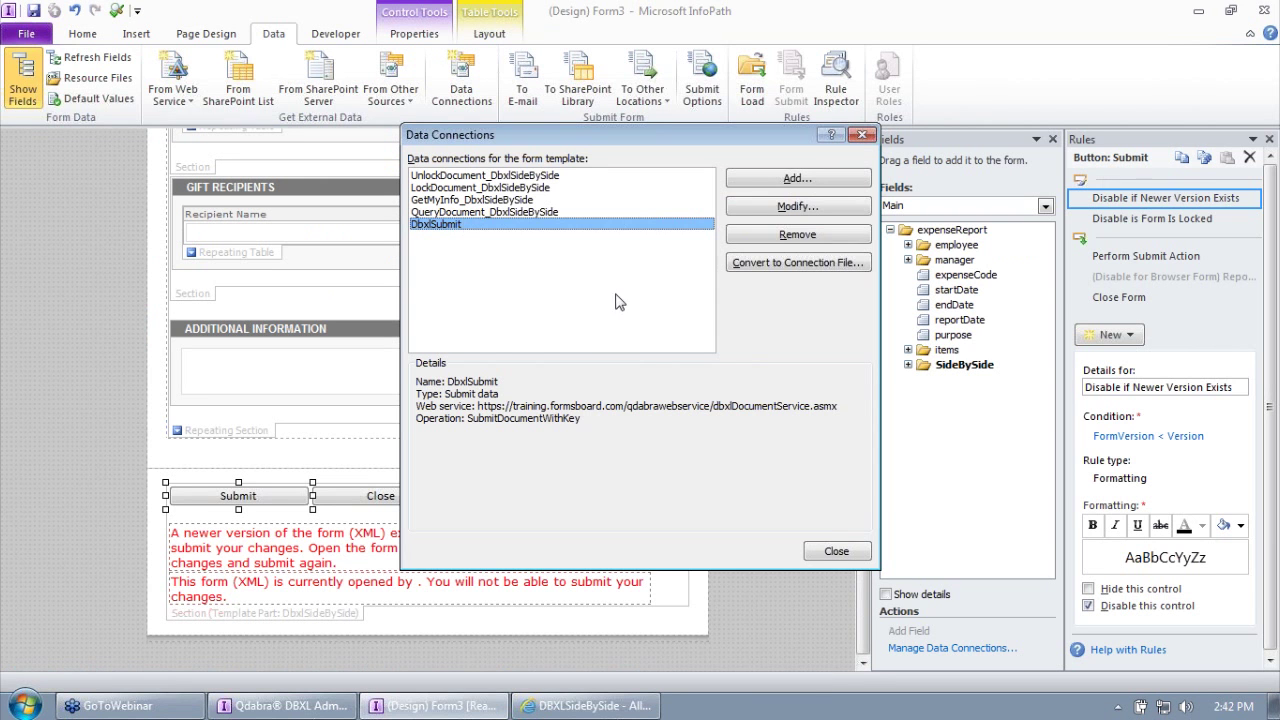
# Step: Add a Submit connection to a SharePoint document library, pasting the DBXLSideBySide library address
pyautogui.click(776, 180)
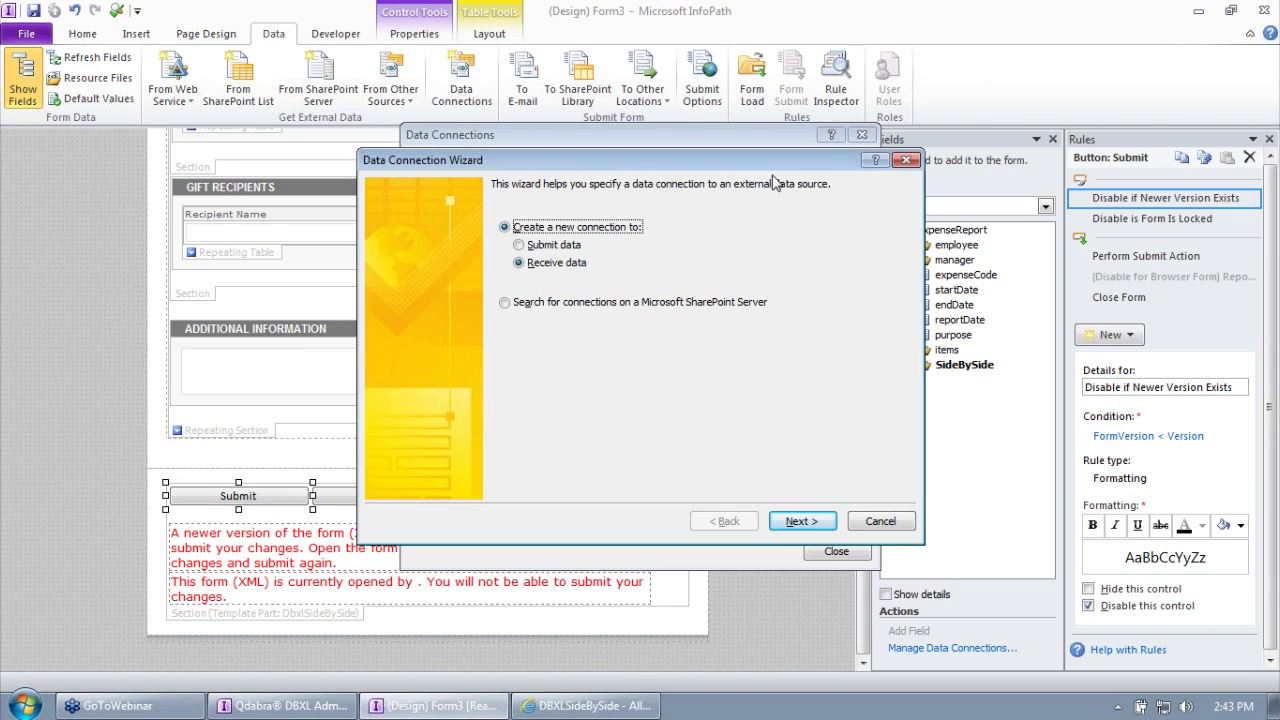
pyautogui.click(566, 245)
pyautogui.click(795, 523)
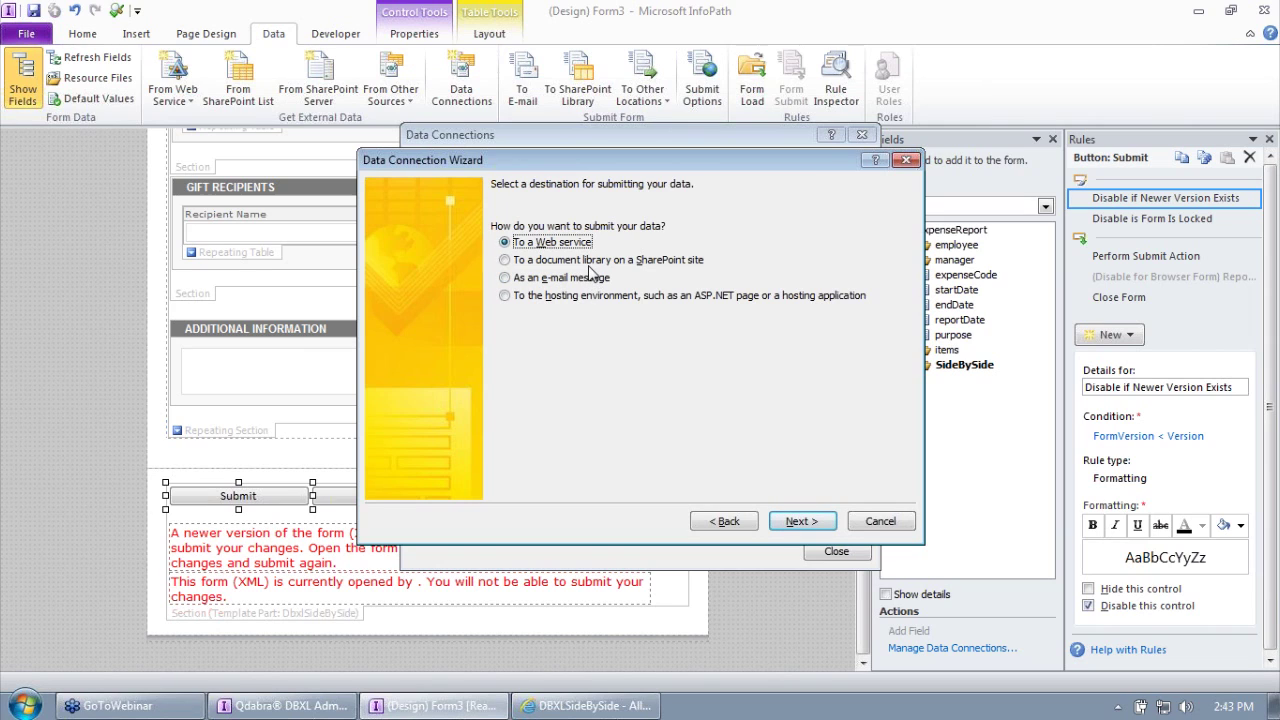
pyautogui.click(563, 260)
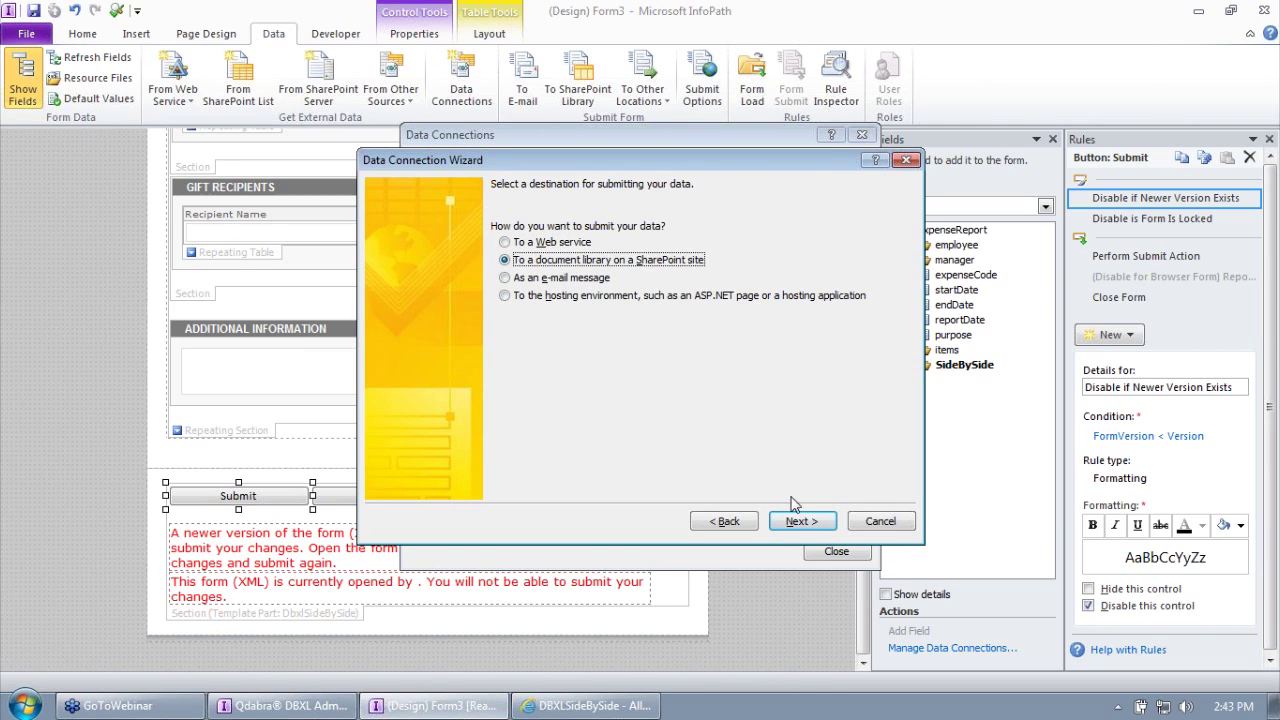
pyautogui.click(806, 524)
pyautogui.hotkey('ctrl', 'v')
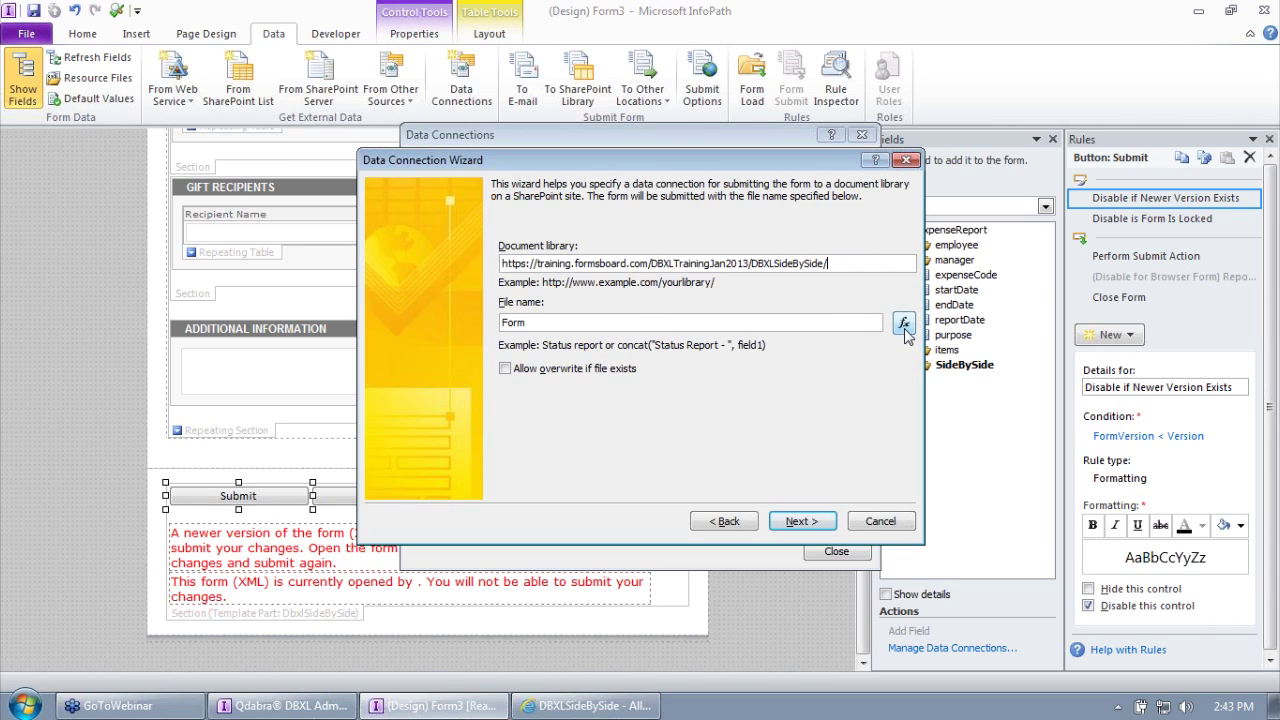
pyautogui.click(904, 327)
pyautogui.click(462, 417)
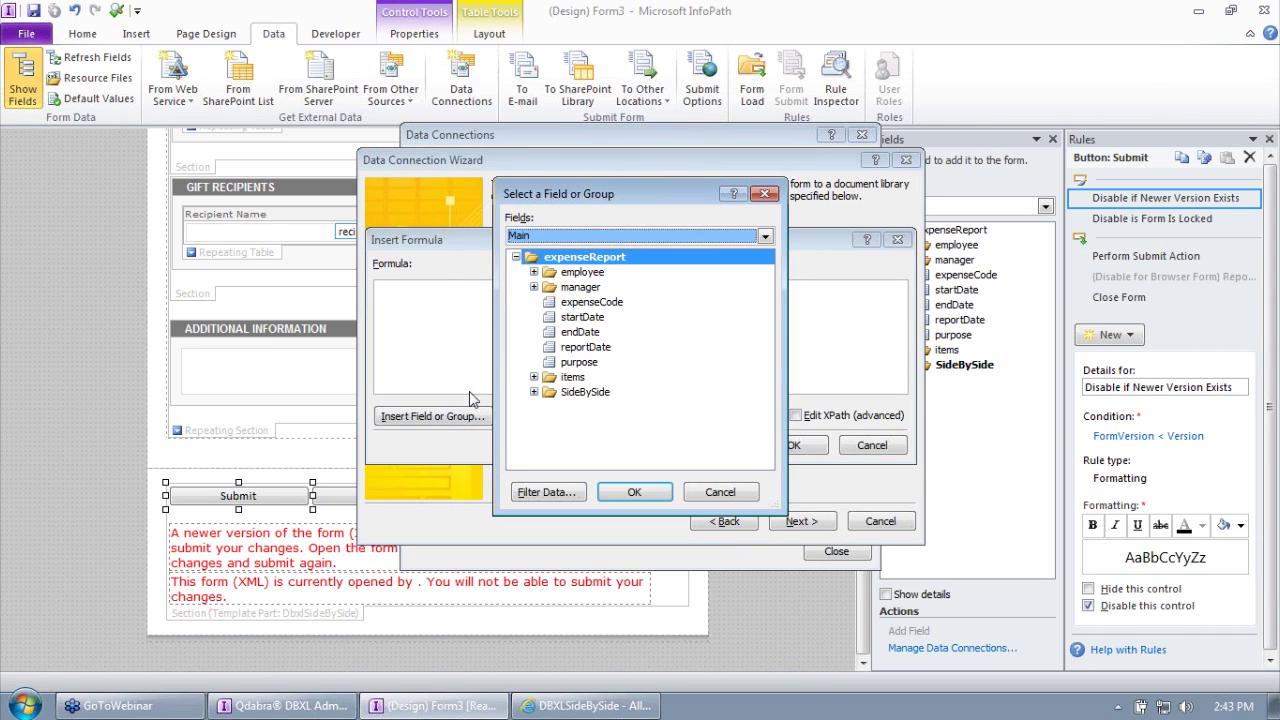
pyautogui.click(533, 392)
pyautogui.click(551, 407)
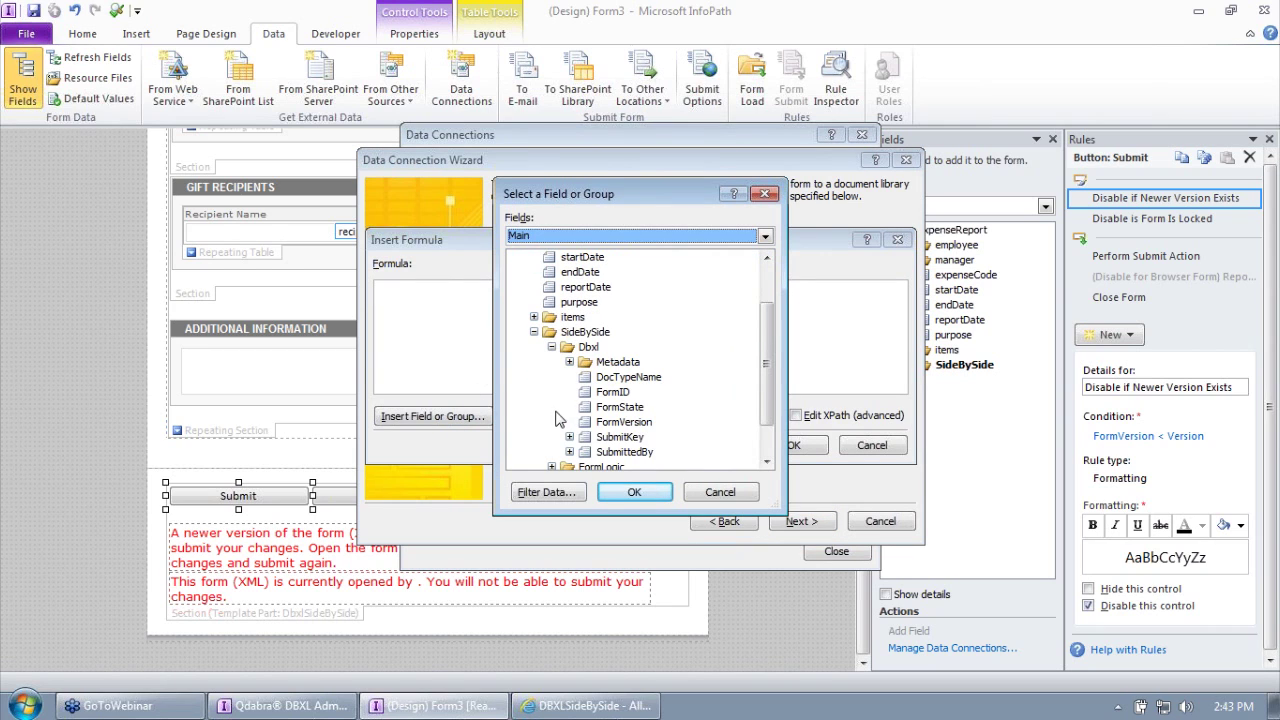
pyautogui.click(569, 437)
pyautogui.click(641, 440)
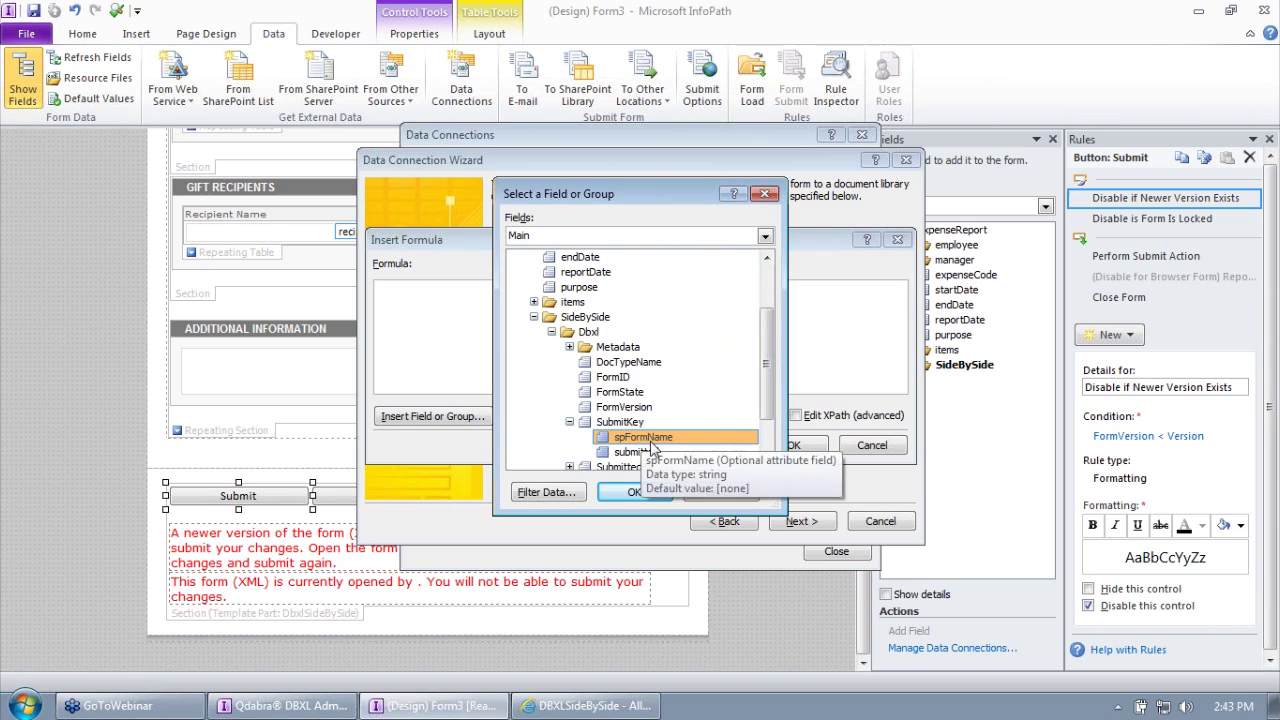
pyautogui.click(636, 492)
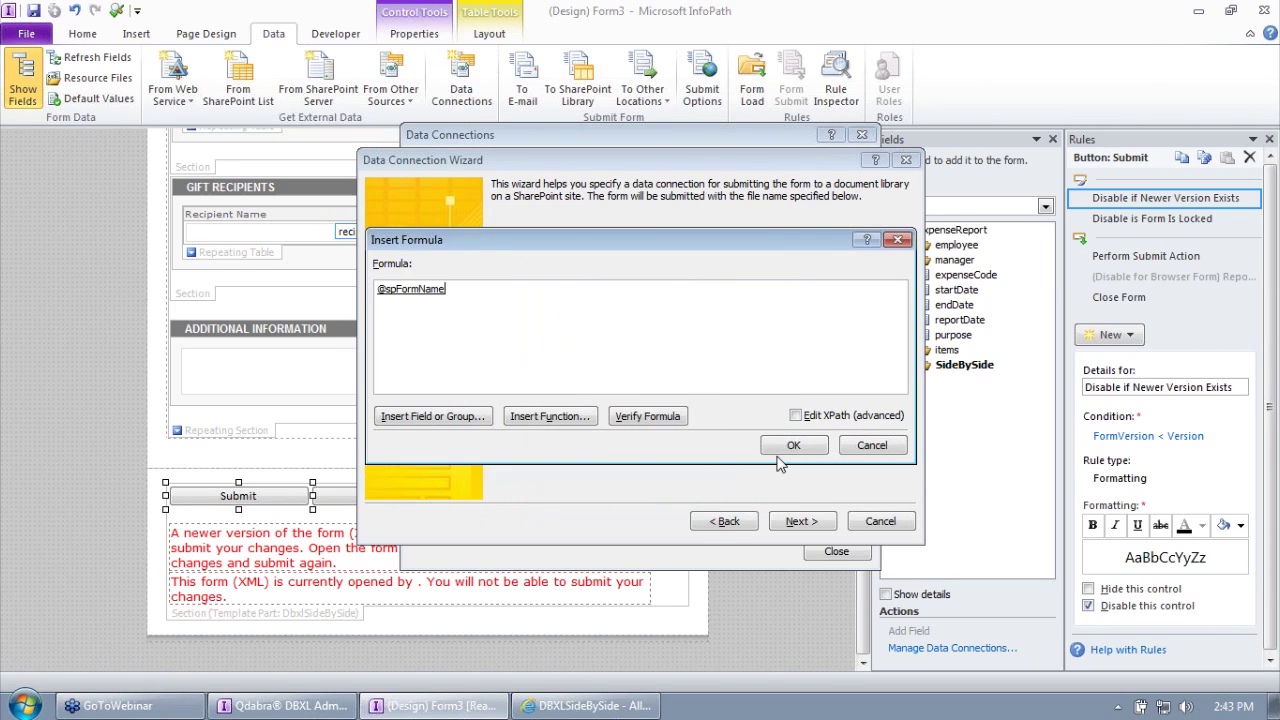
pyautogui.click(786, 446)
pyautogui.click(518, 370)
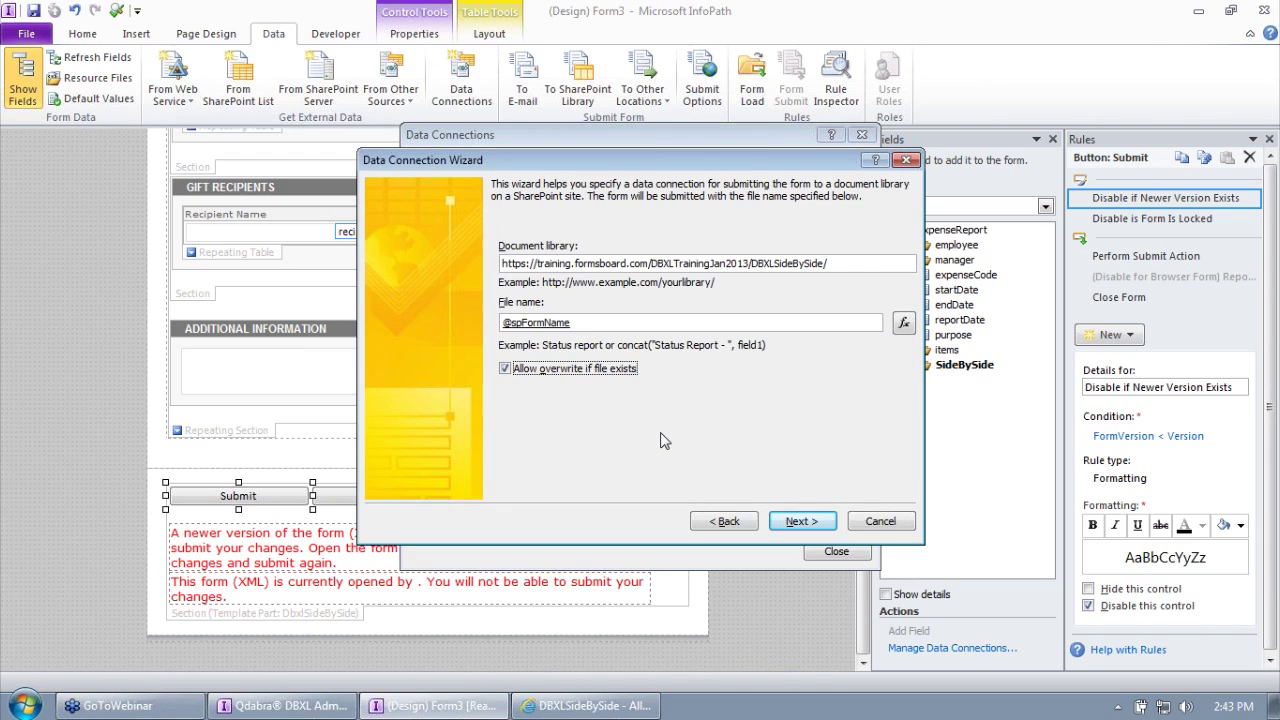
# Step: Complete the wizard to create the SharePoint Library Submit connection
pyautogui.click(812, 527)
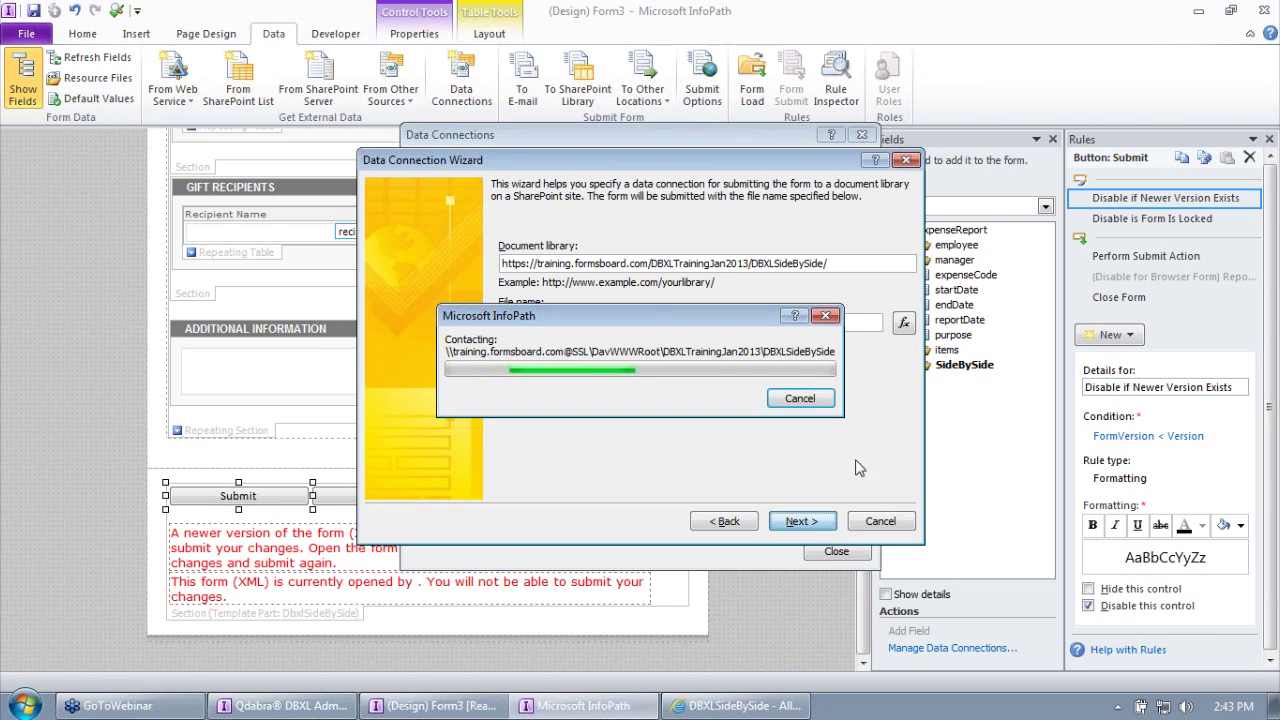
pyautogui.click(1270, 73)
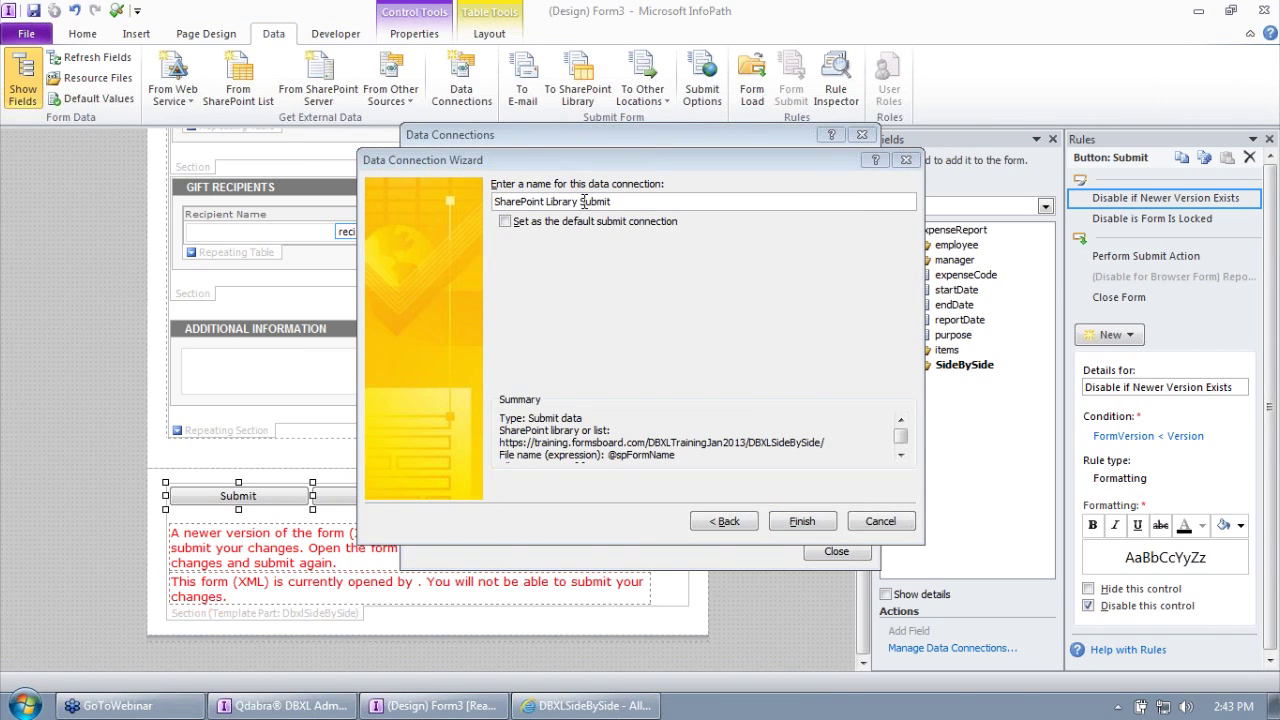
pyautogui.click(794, 525)
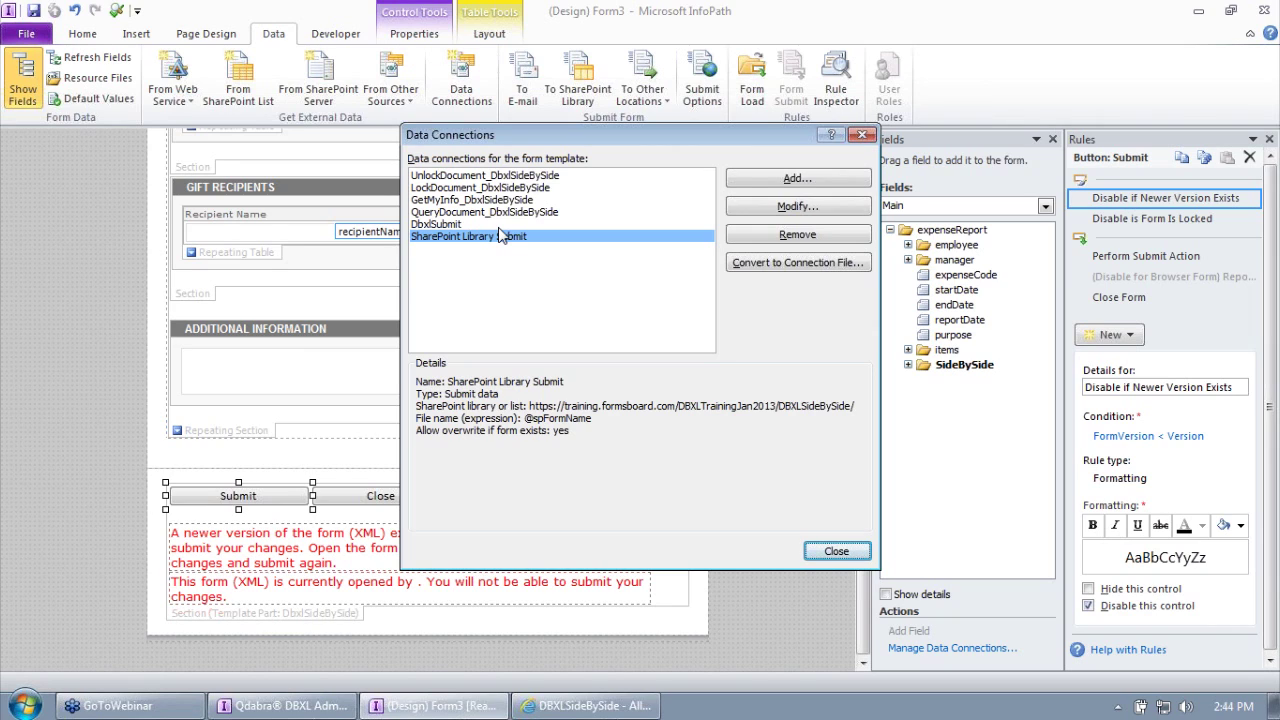
# Step: Review the details of each data connection, then close the Data Connections list
pyautogui.click(483, 227)
pyautogui.click(483, 237)
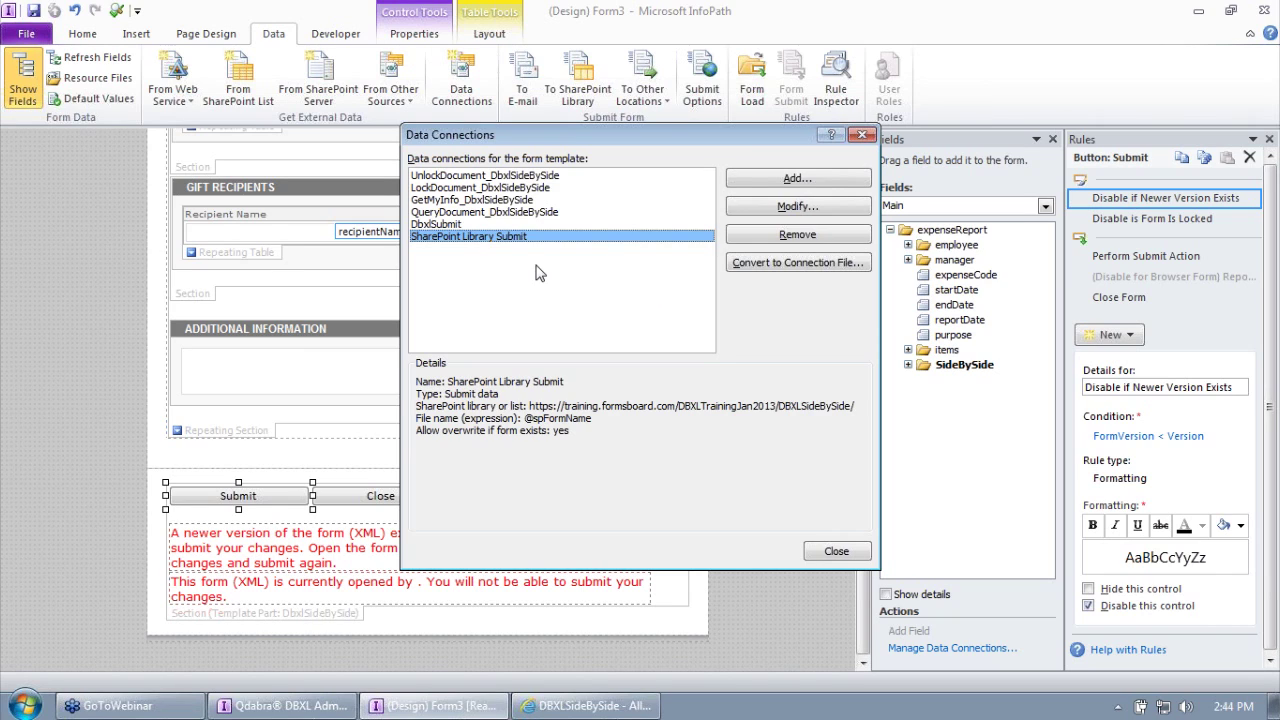
pyautogui.click(522, 176)
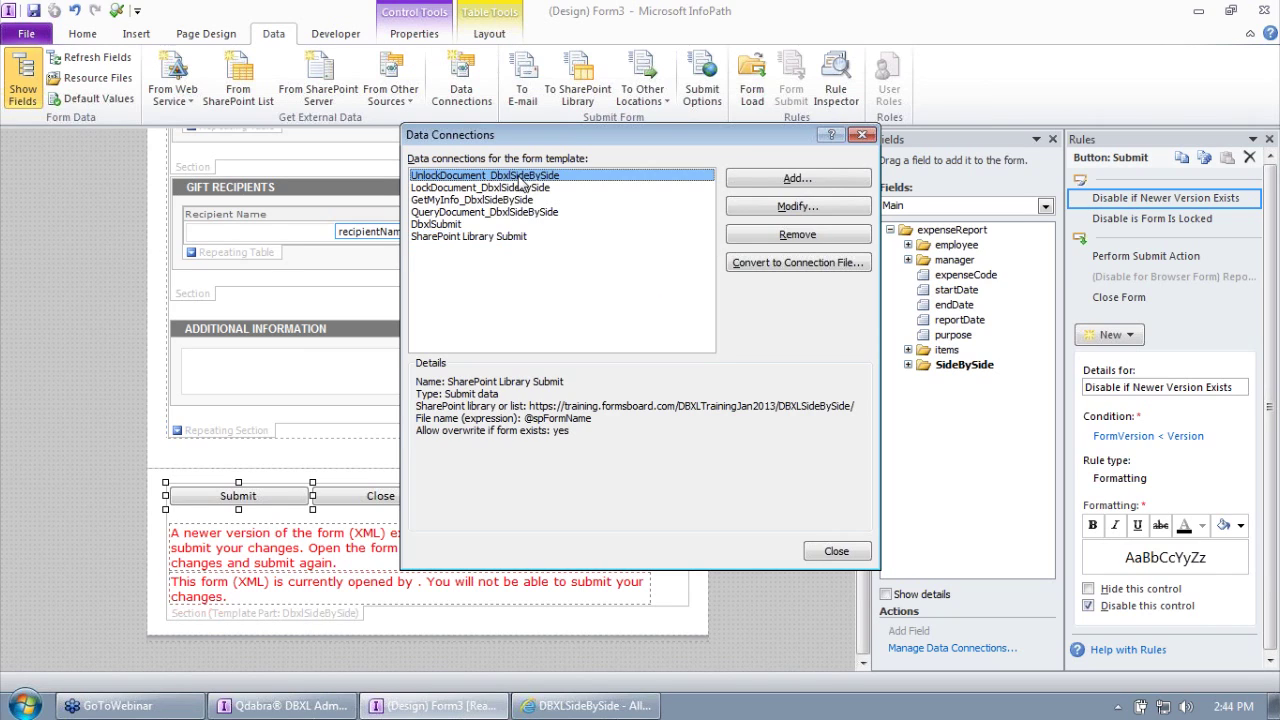
pyautogui.click(513, 189)
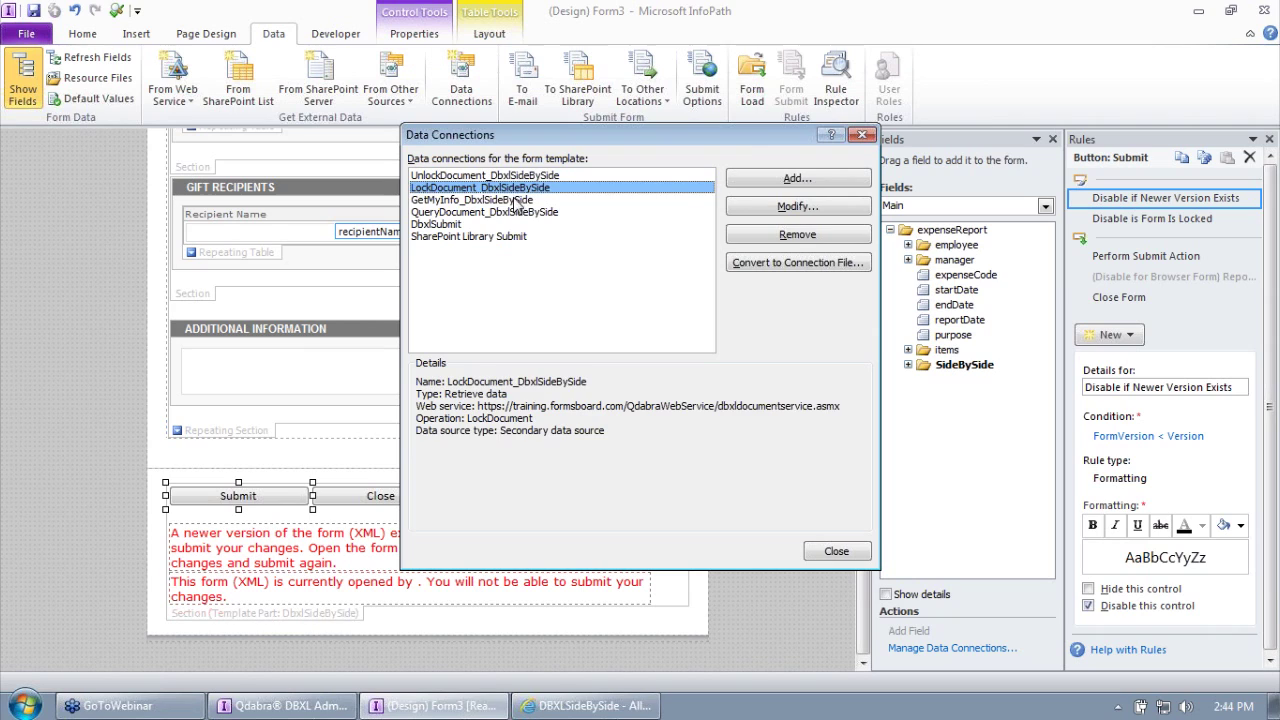
pyautogui.click(514, 200)
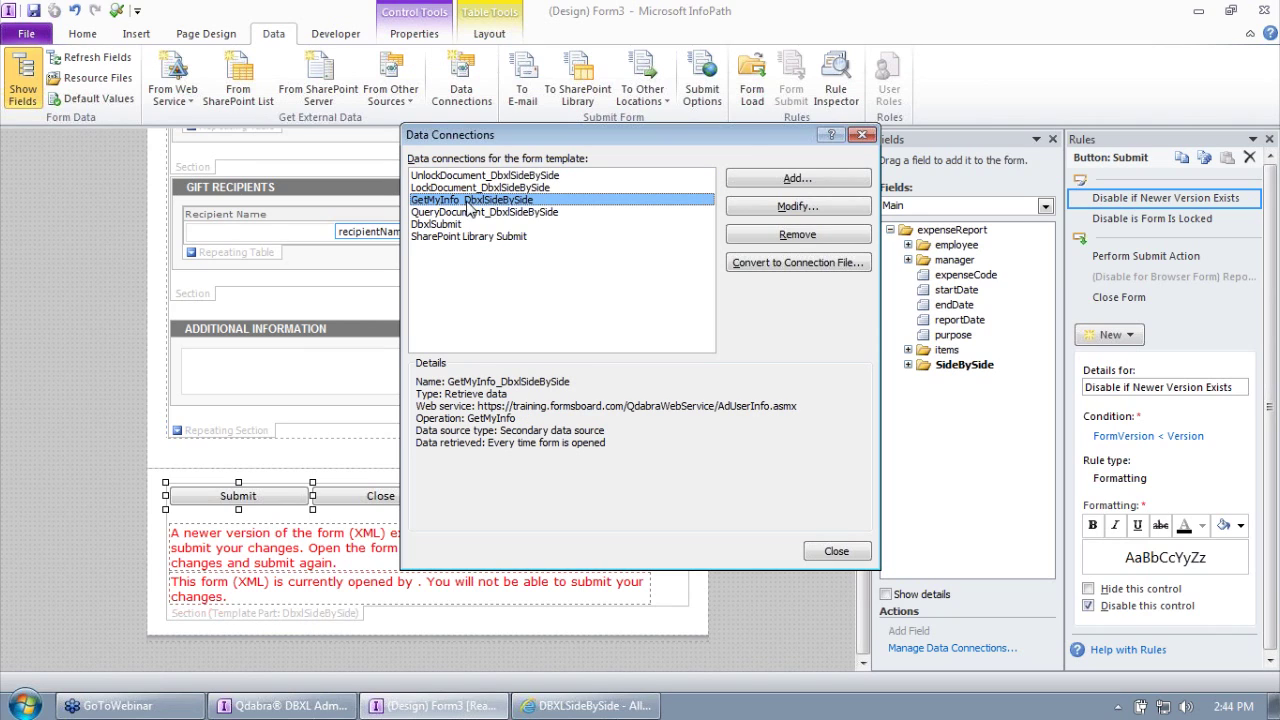
pyautogui.click(518, 214)
pyautogui.click(445, 201)
pyautogui.click(454, 190)
pyautogui.click(461, 180)
pyautogui.click(463, 187)
pyautogui.click(490, 200)
pyautogui.click(492, 212)
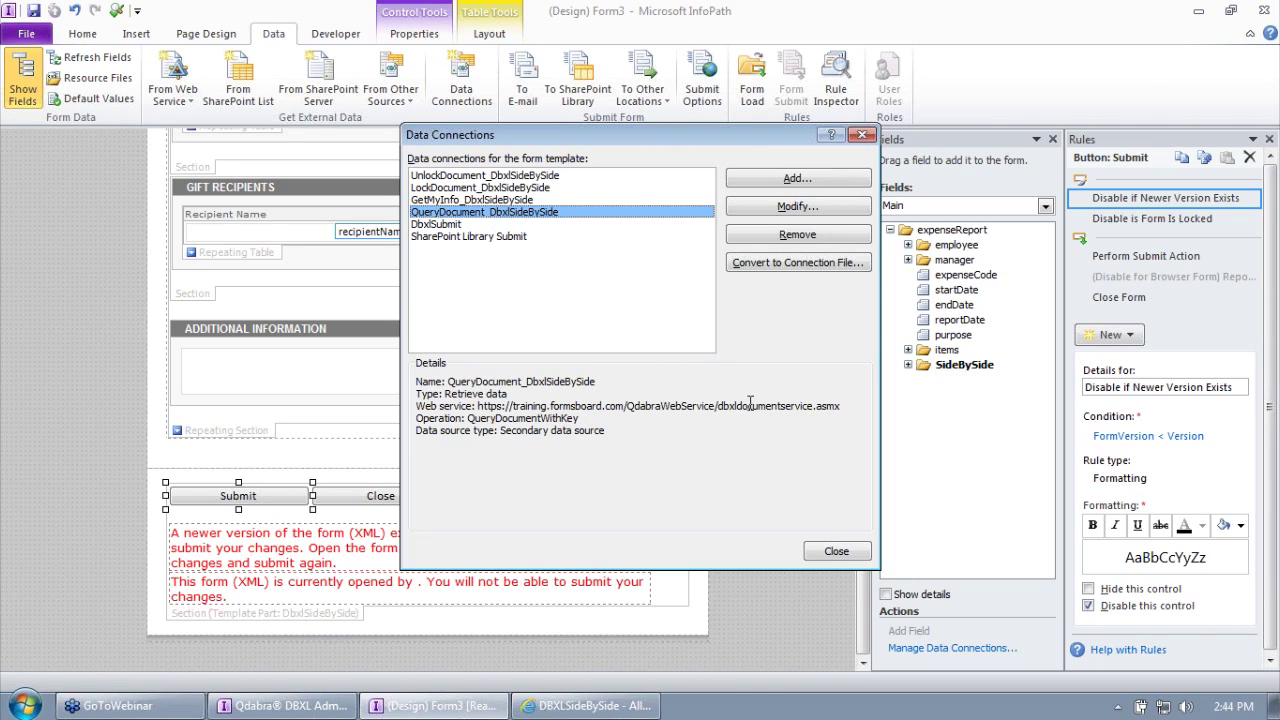
pyautogui.click(836, 552)
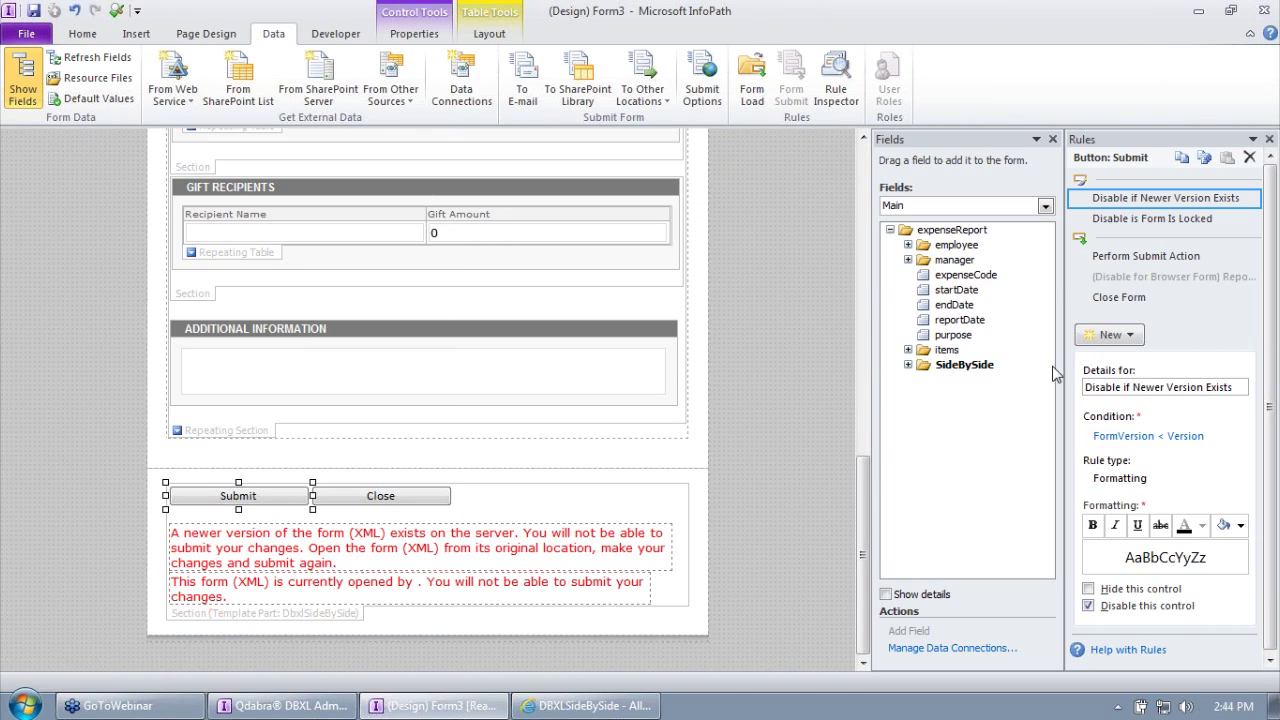
# Step: Widen the Rules pane and display the Form Load rules
pyautogui.moveTo(1064, 358); pyautogui.dragTo(831, 350)
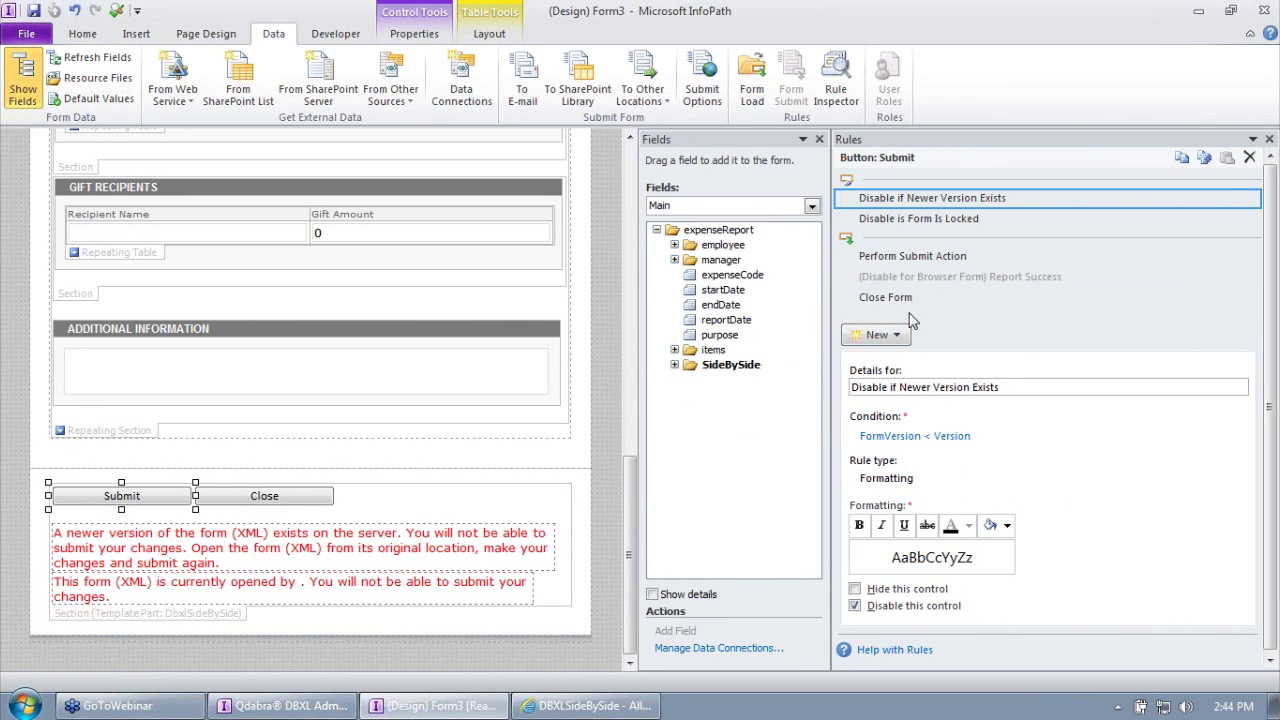
pyautogui.moveTo(831, 374); pyautogui.dragTo(812, 373)
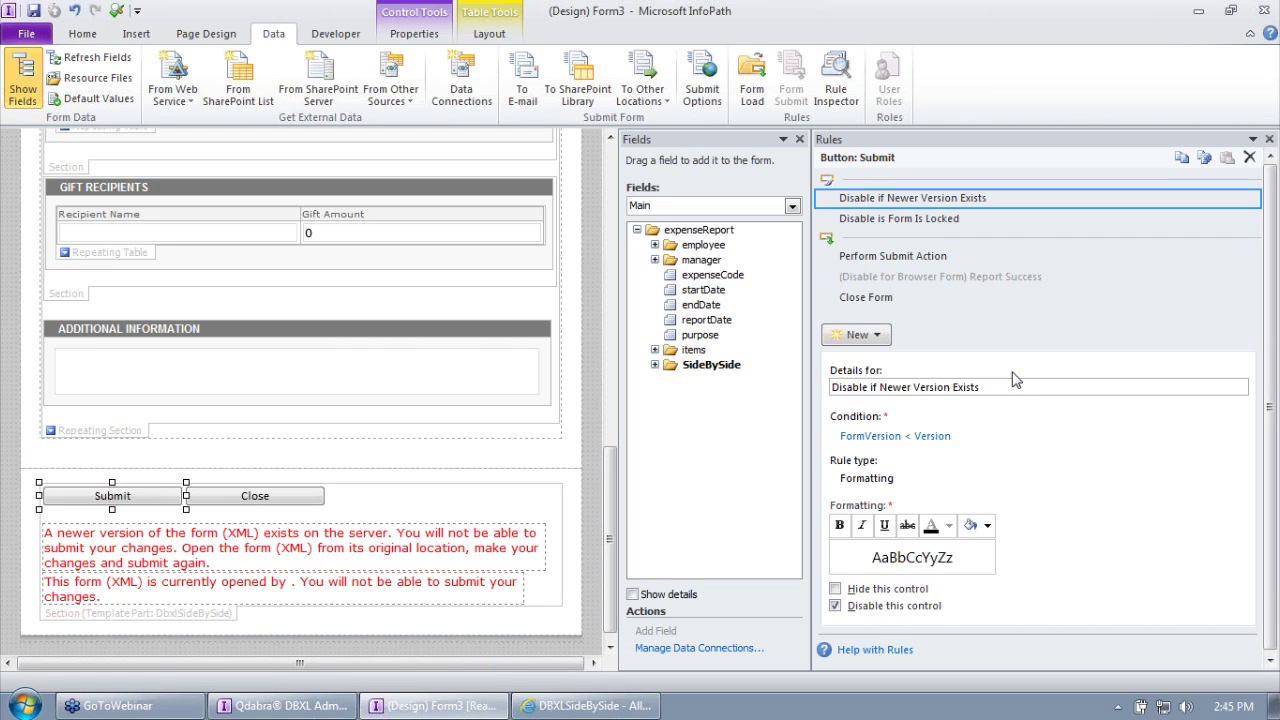
pyautogui.click(755, 88)
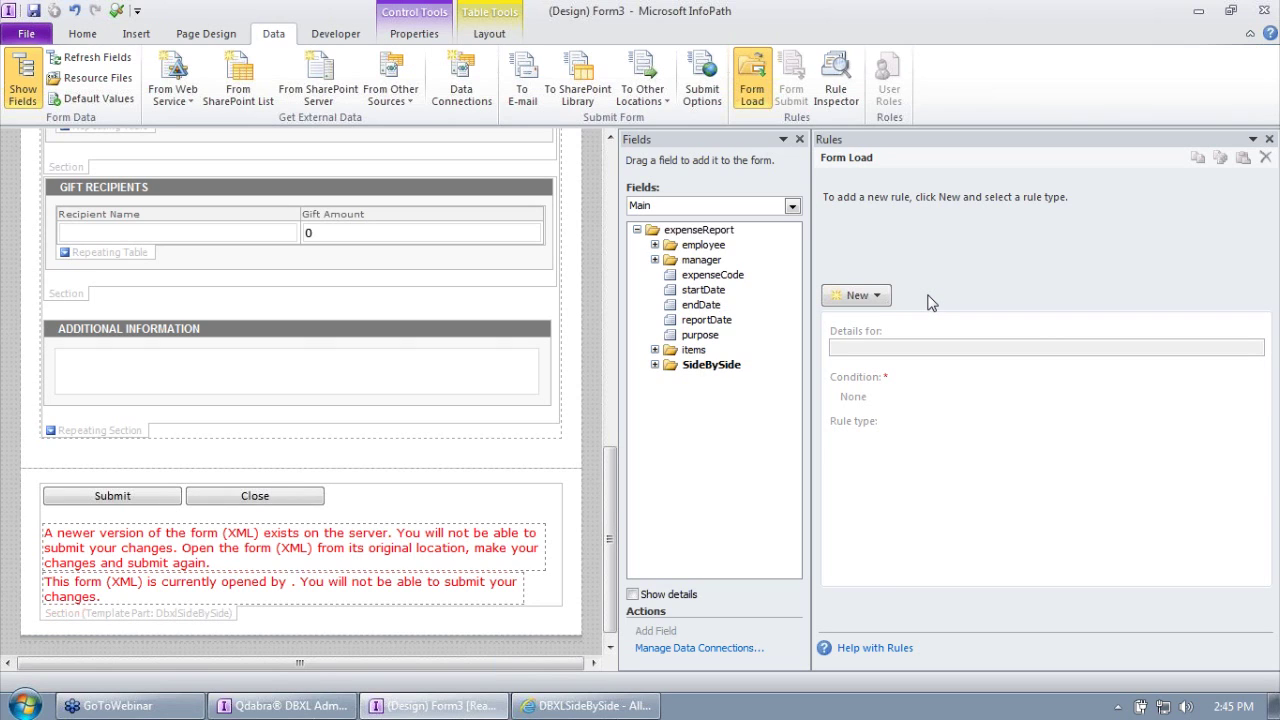
# Step: Add a Form Load action rule that sets SideBySide/FormLogic/FinishedLoading to 1
pyautogui.click(868, 296)
pyautogui.click(870, 362)
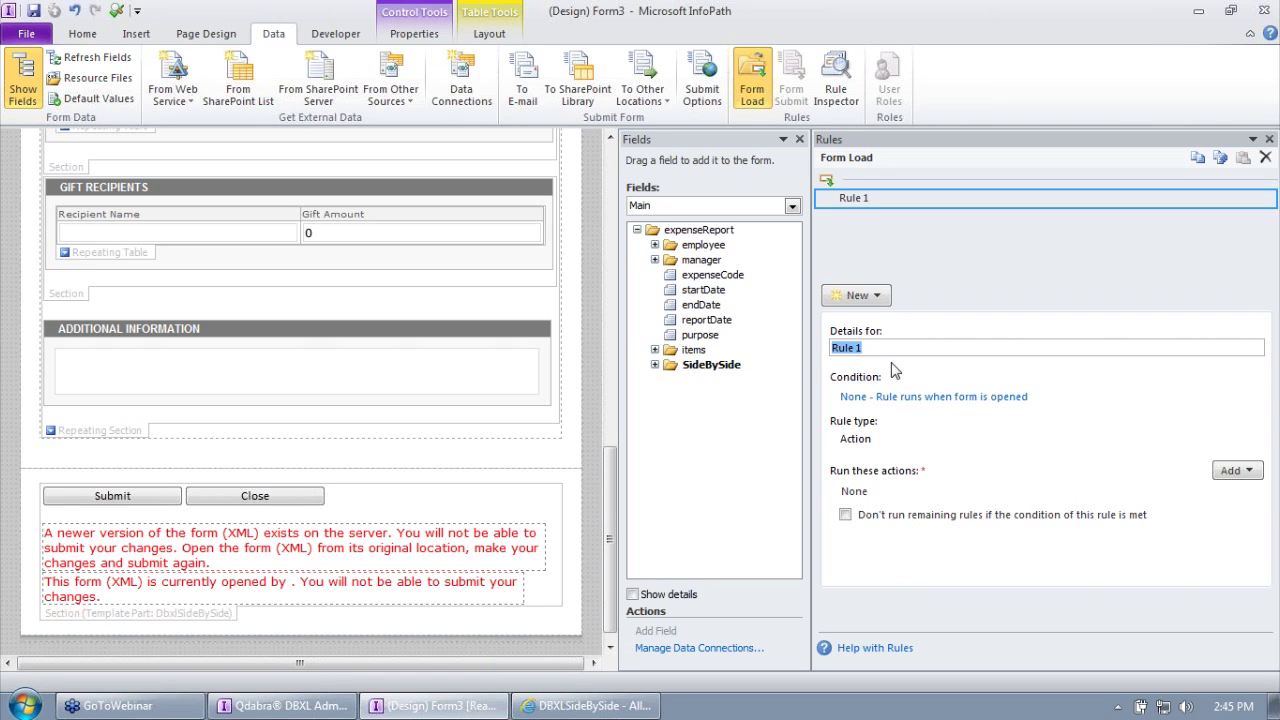
pyautogui.click(1246, 477)
pyautogui.click(1192, 511)
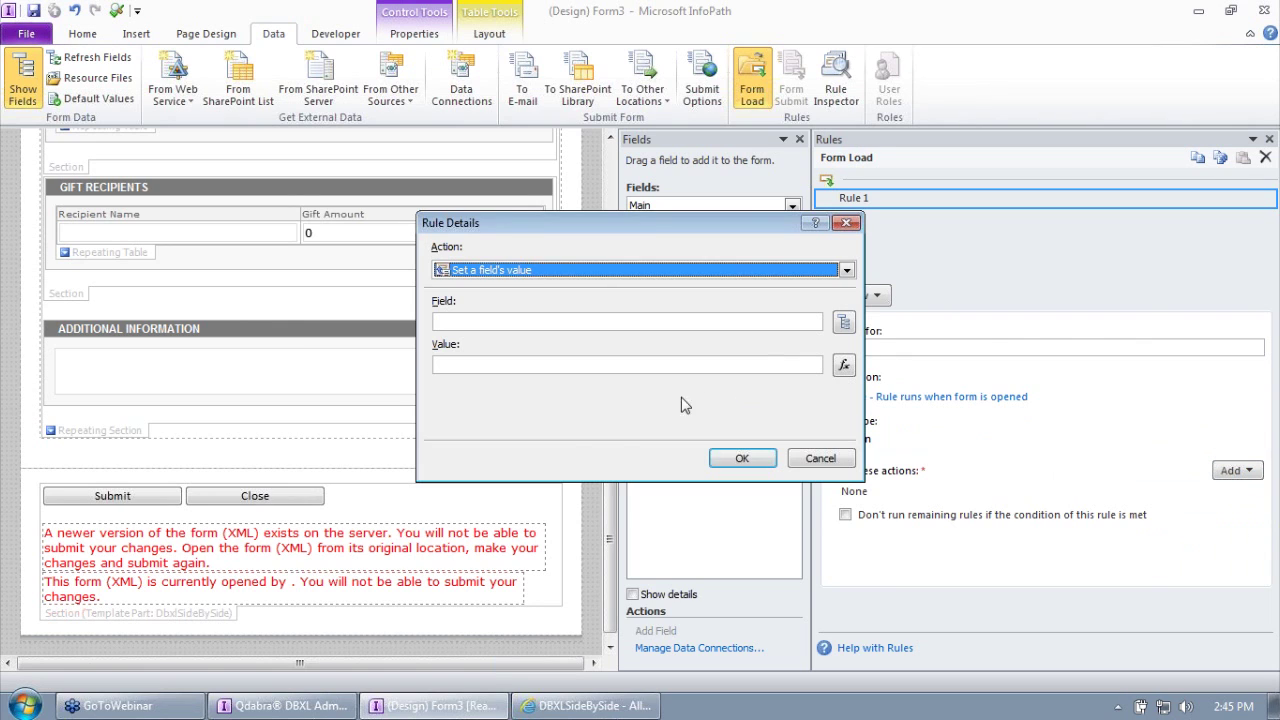
pyautogui.click(844, 321)
pyautogui.click(534, 392)
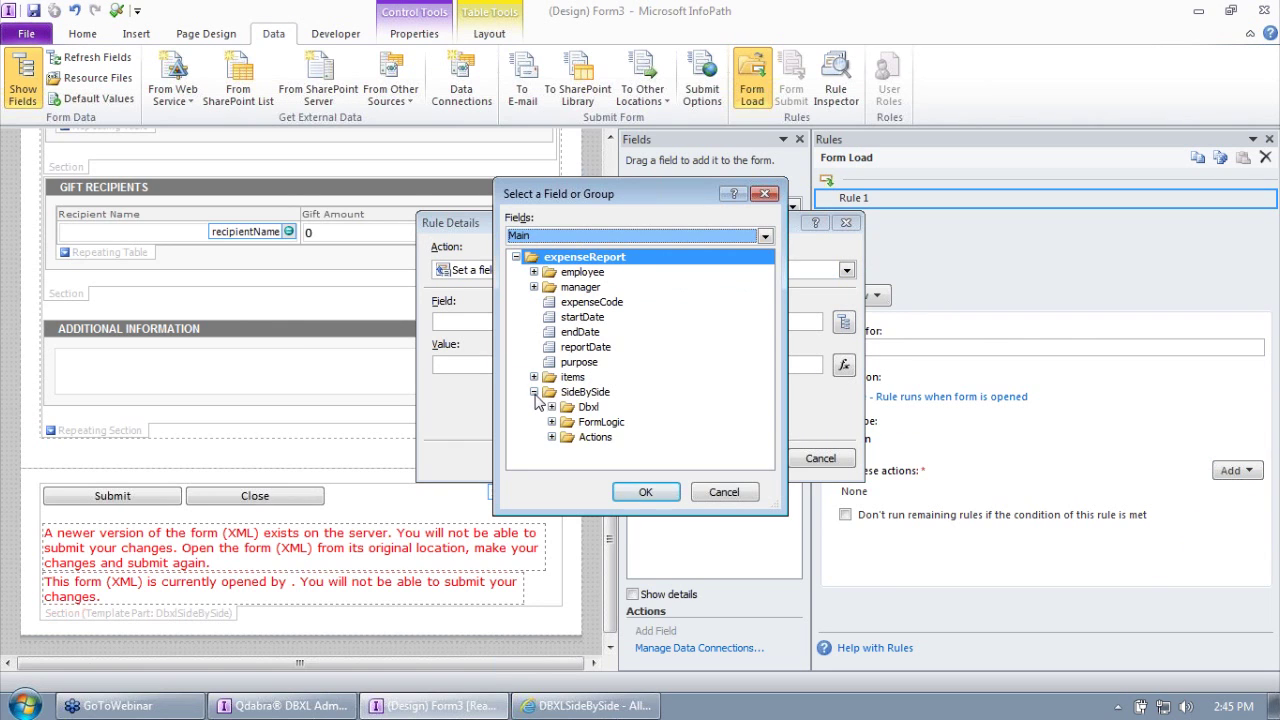
pyautogui.click(552, 422)
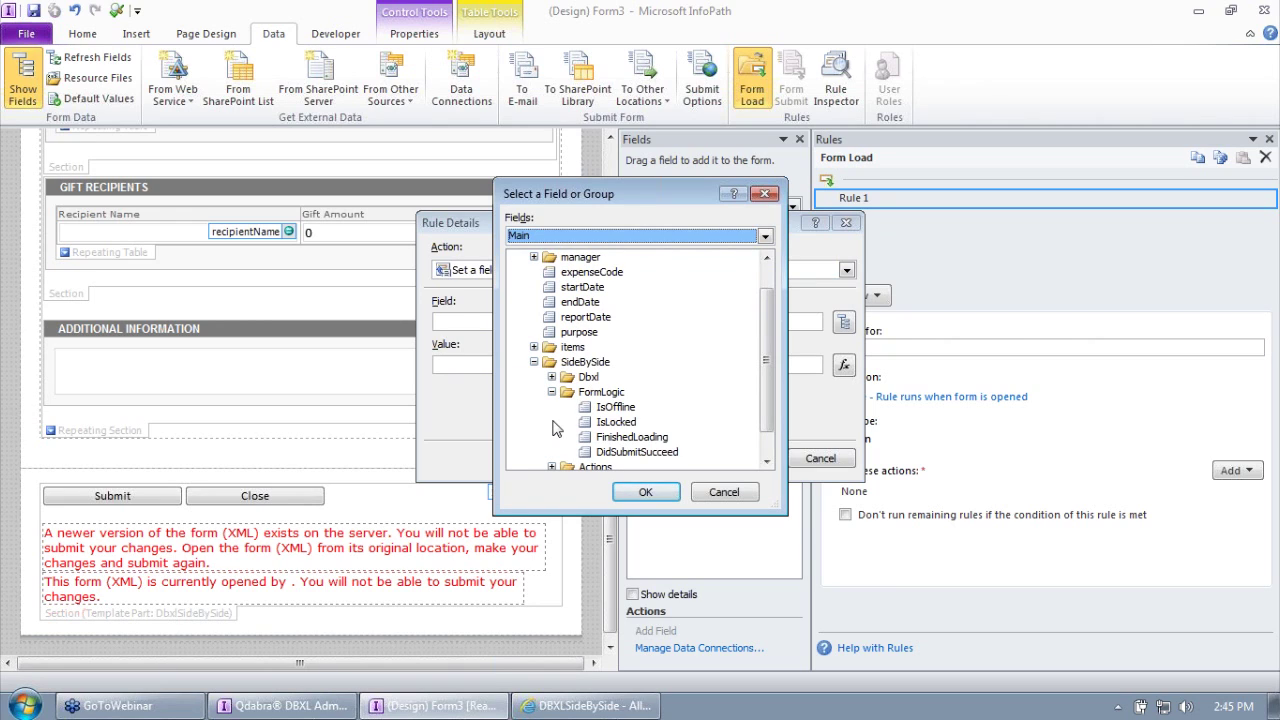
pyautogui.click(598, 440)
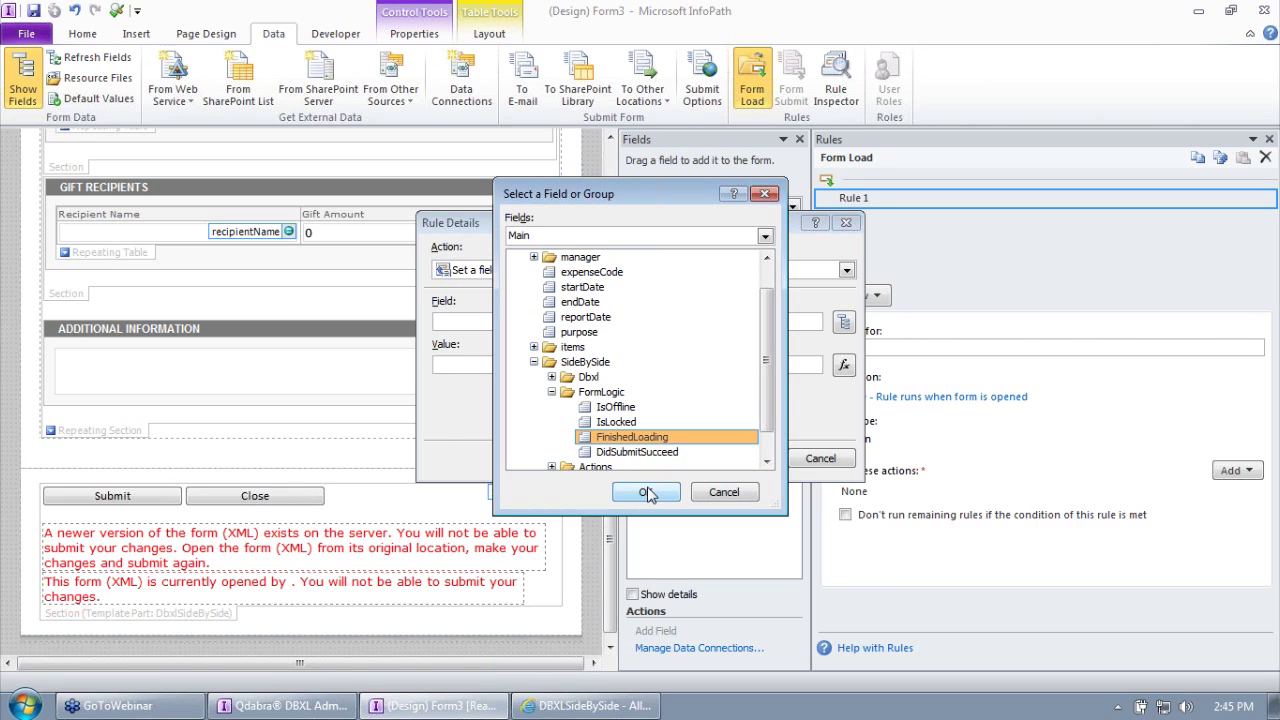
pyautogui.click(647, 493)
pyautogui.click(597, 366)
pyautogui.write('1')
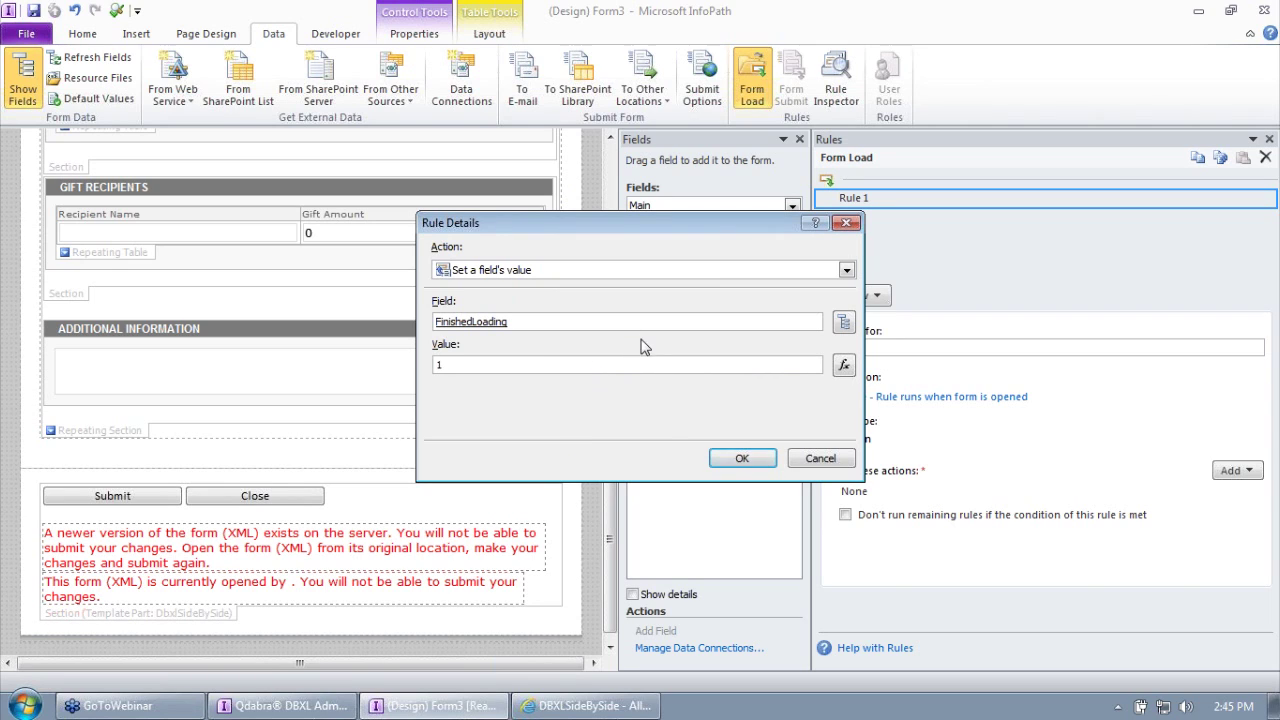
pyautogui.click(714, 458)
# Step: Rename the new rule to 'Trigger finished loading rules'
pyautogui.tripleClick(908, 348)
pyautogui.write('Trigger')
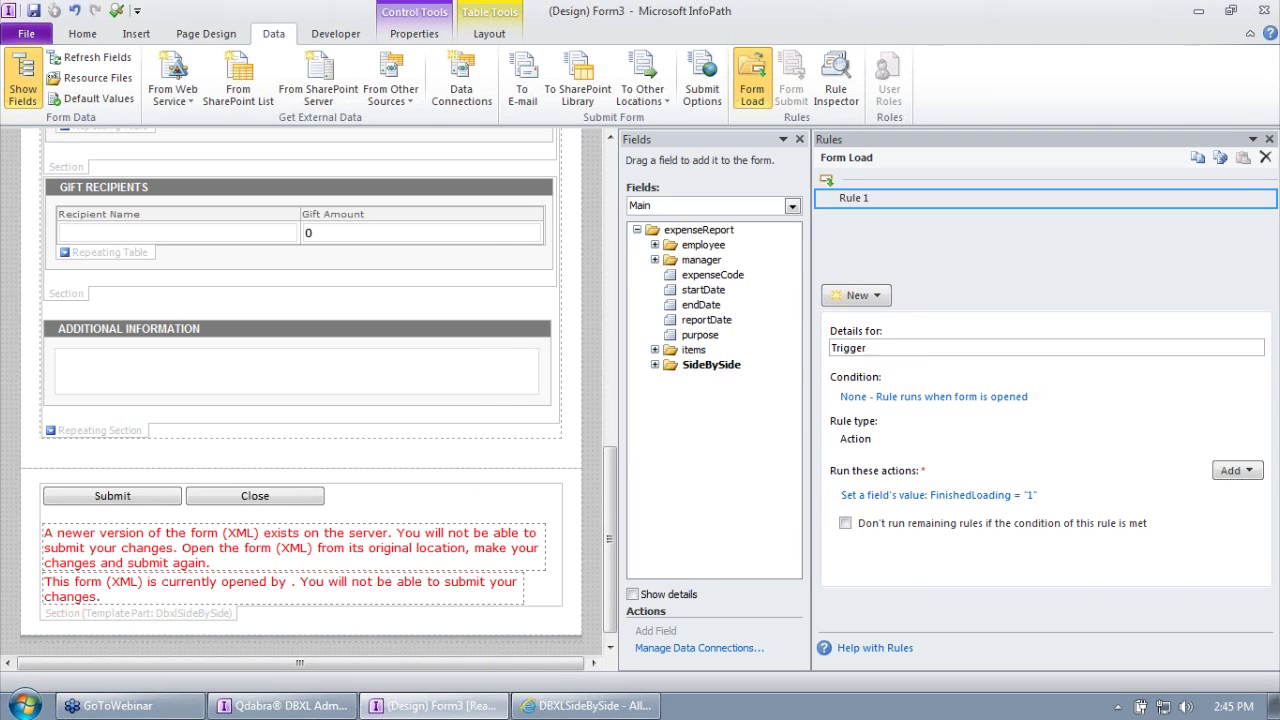
pyautogui.write(' finished loading rules')
pyautogui.press('Tab')
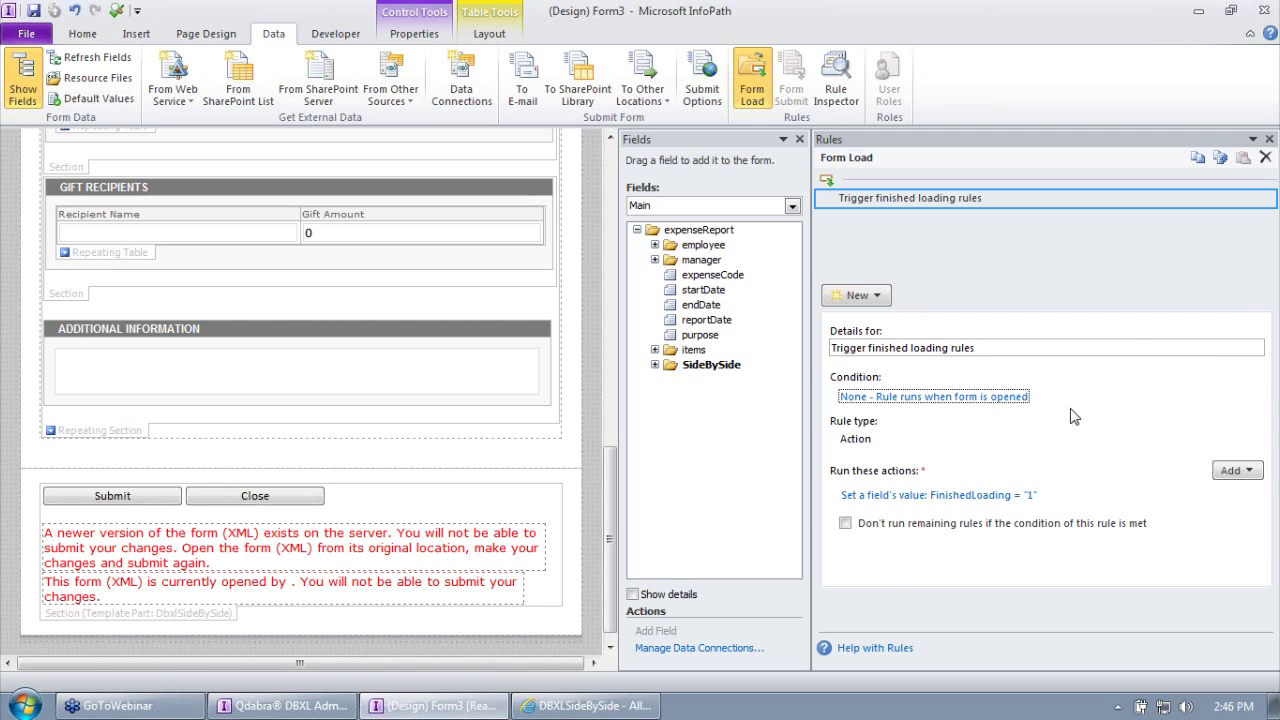
# Step: Compare the FinishedLoading field's rules with the Form Load rules under SideBySide/FormLogic
pyautogui.click(655, 365)
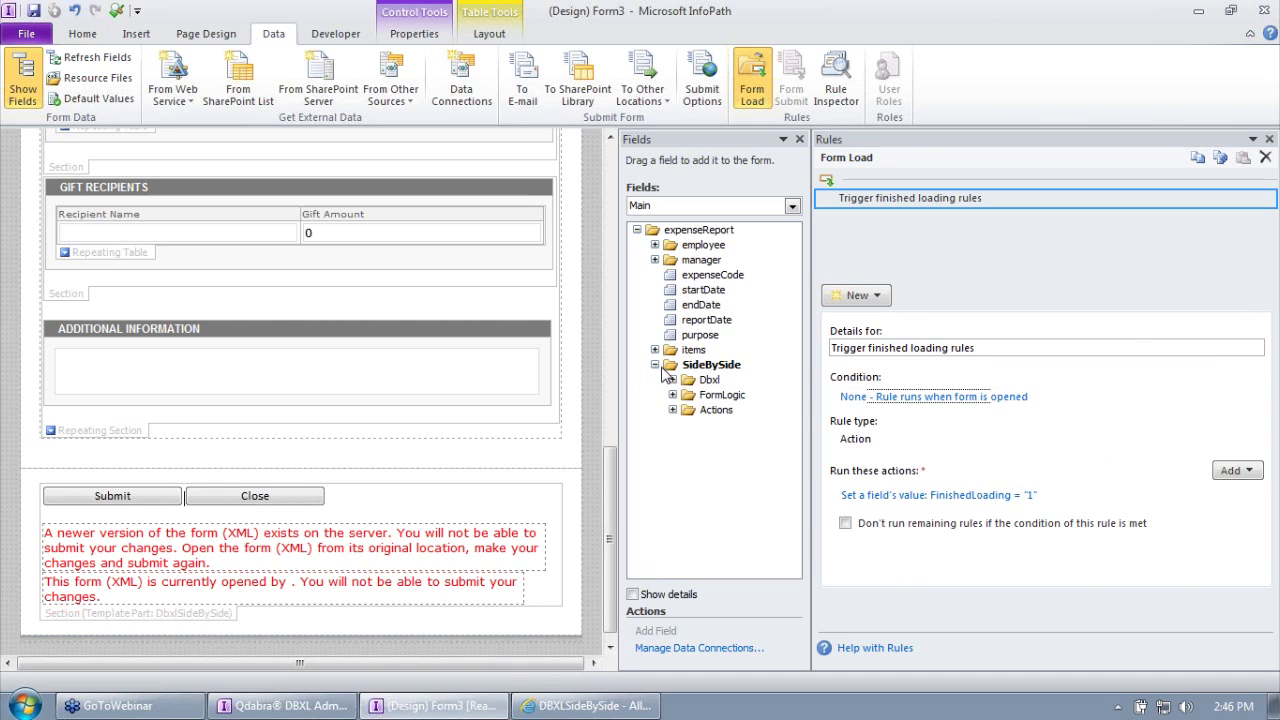
pyautogui.click(672, 410)
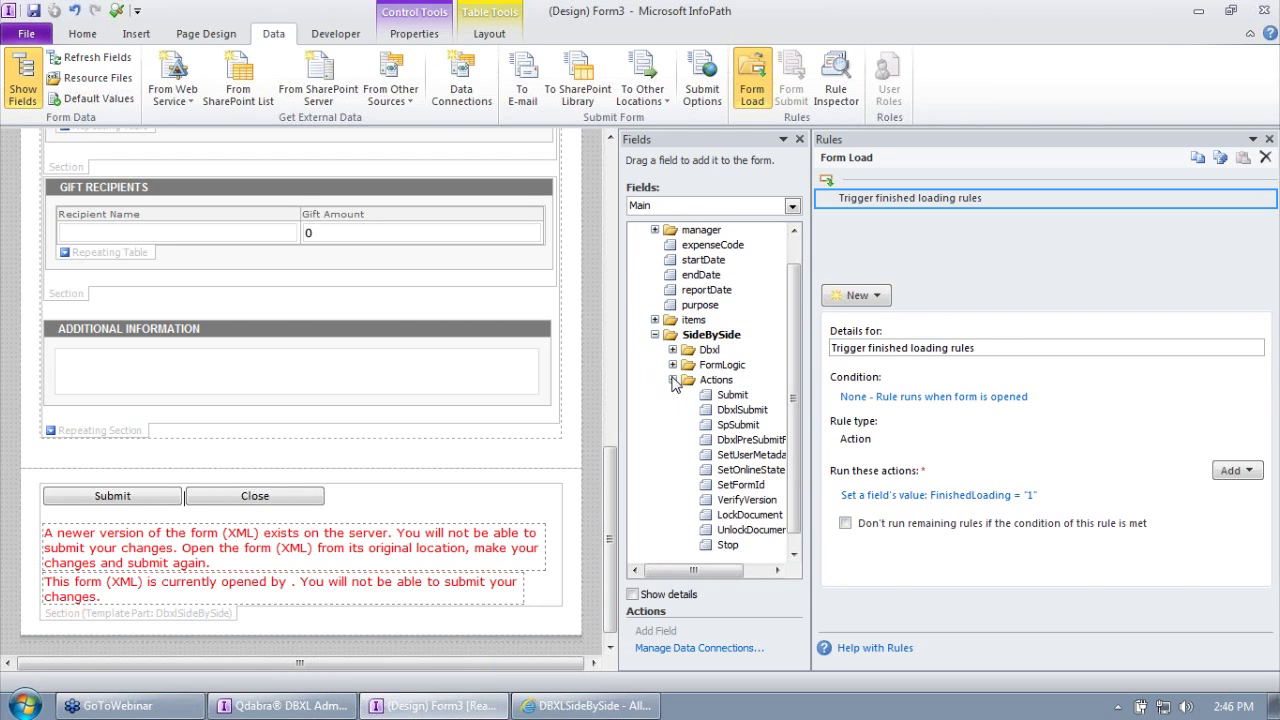
pyautogui.click(673, 380)
pyautogui.click(673, 395)
pyautogui.click(745, 440)
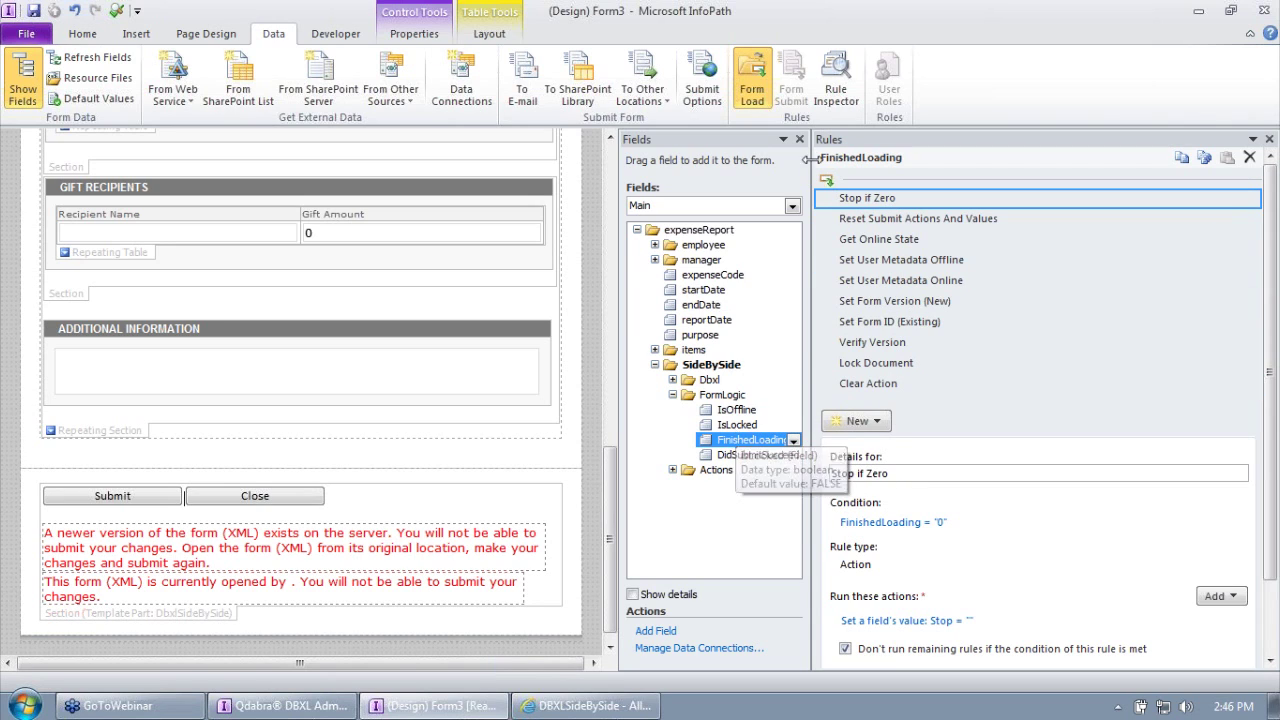
pyautogui.click(760, 85)
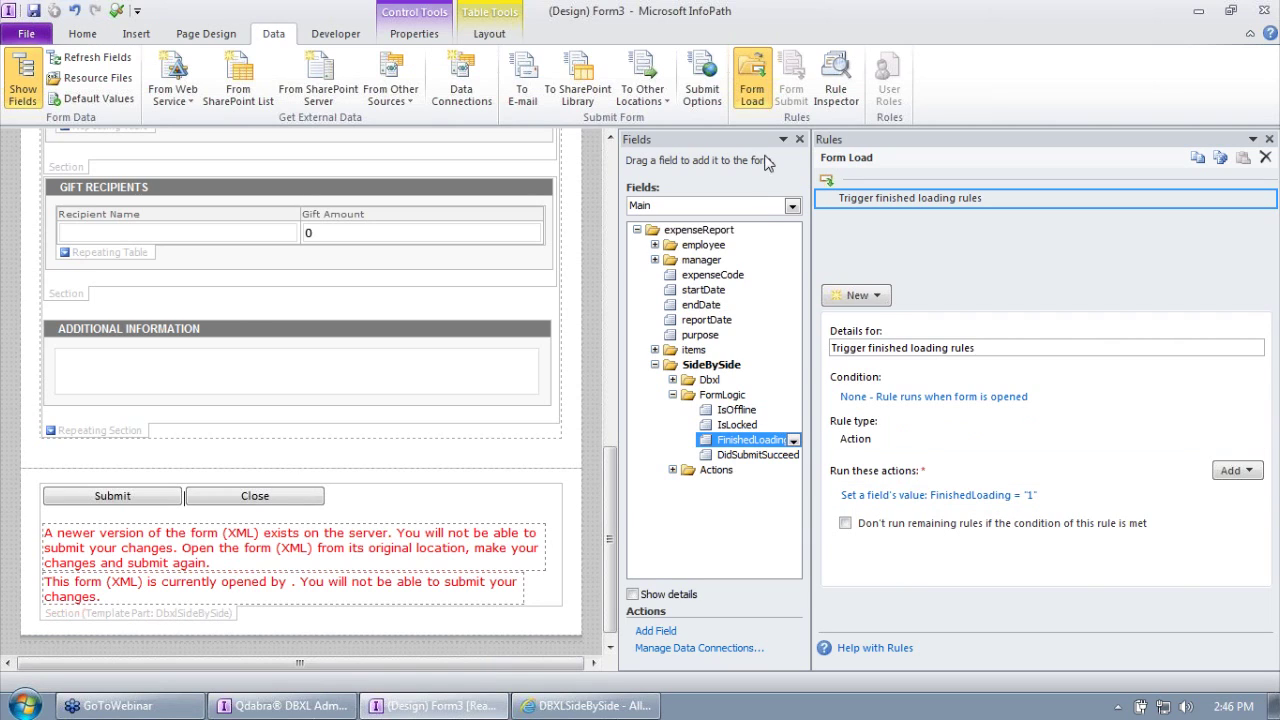
pyautogui.click(751, 446)
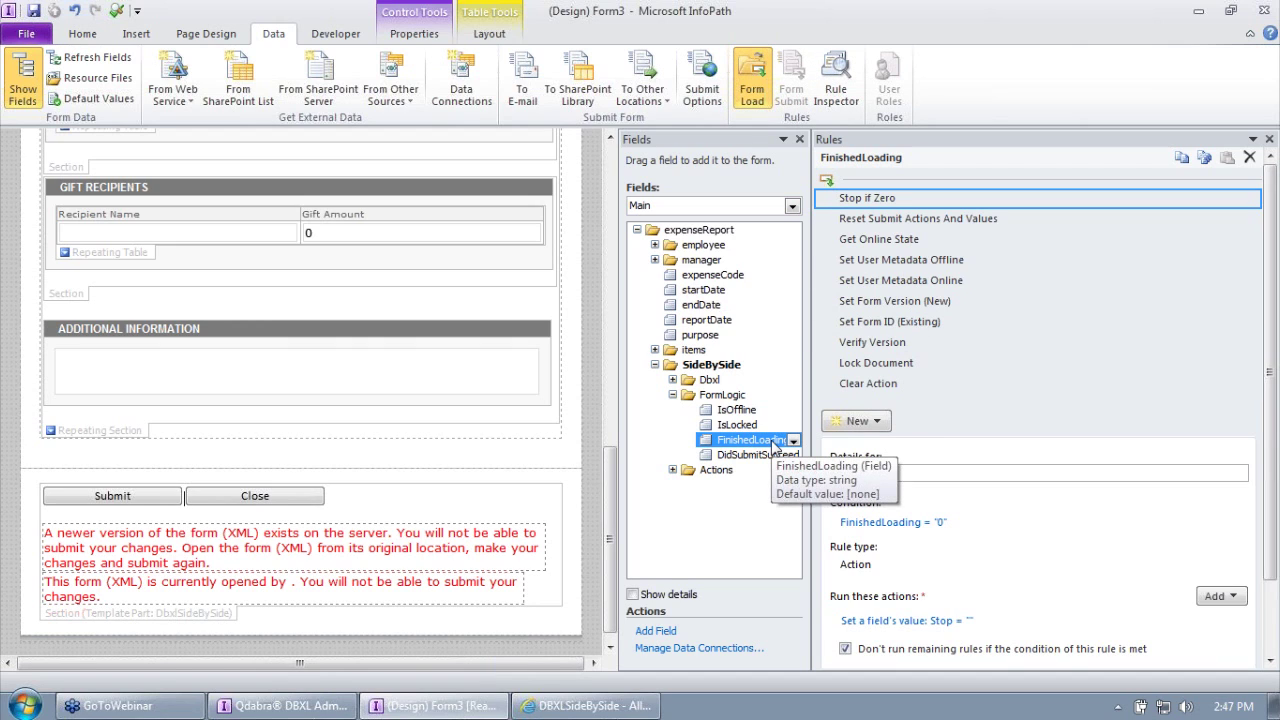
pyautogui.click(755, 78)
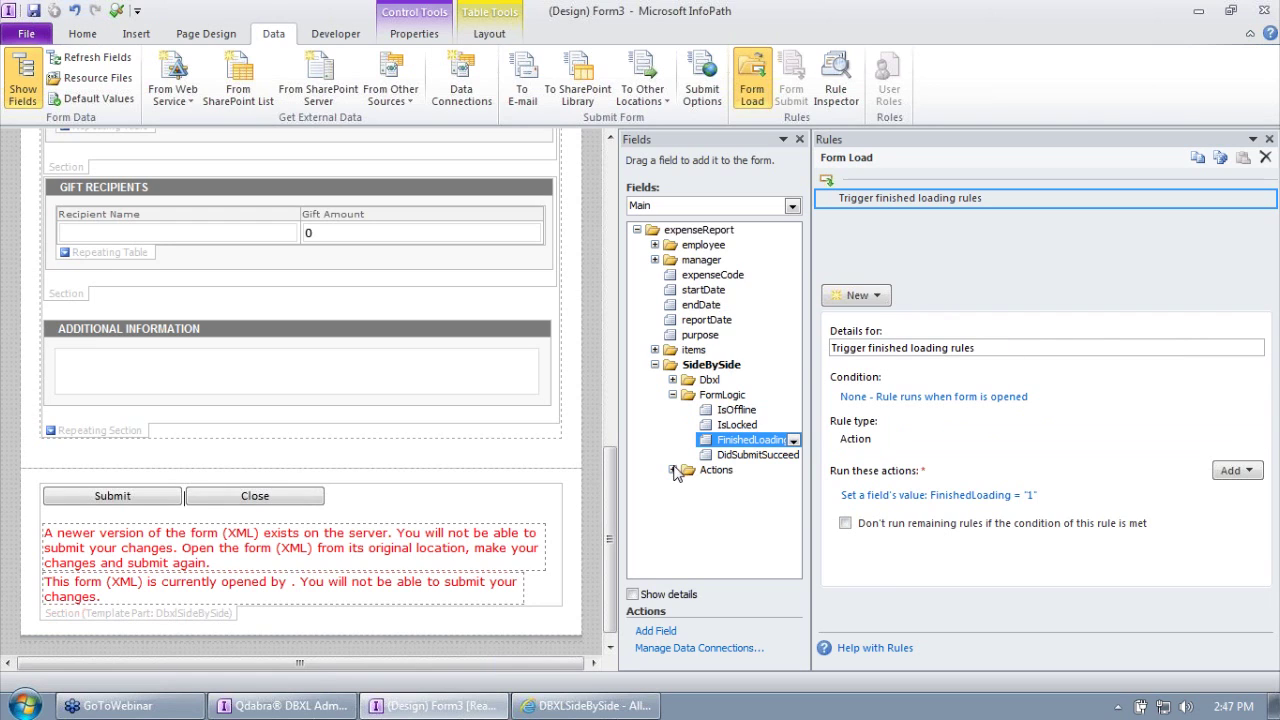
# Step: Expand the Dbxl group and select the DocTypeName field, which has no rules
pyautogui.click(673, 395)
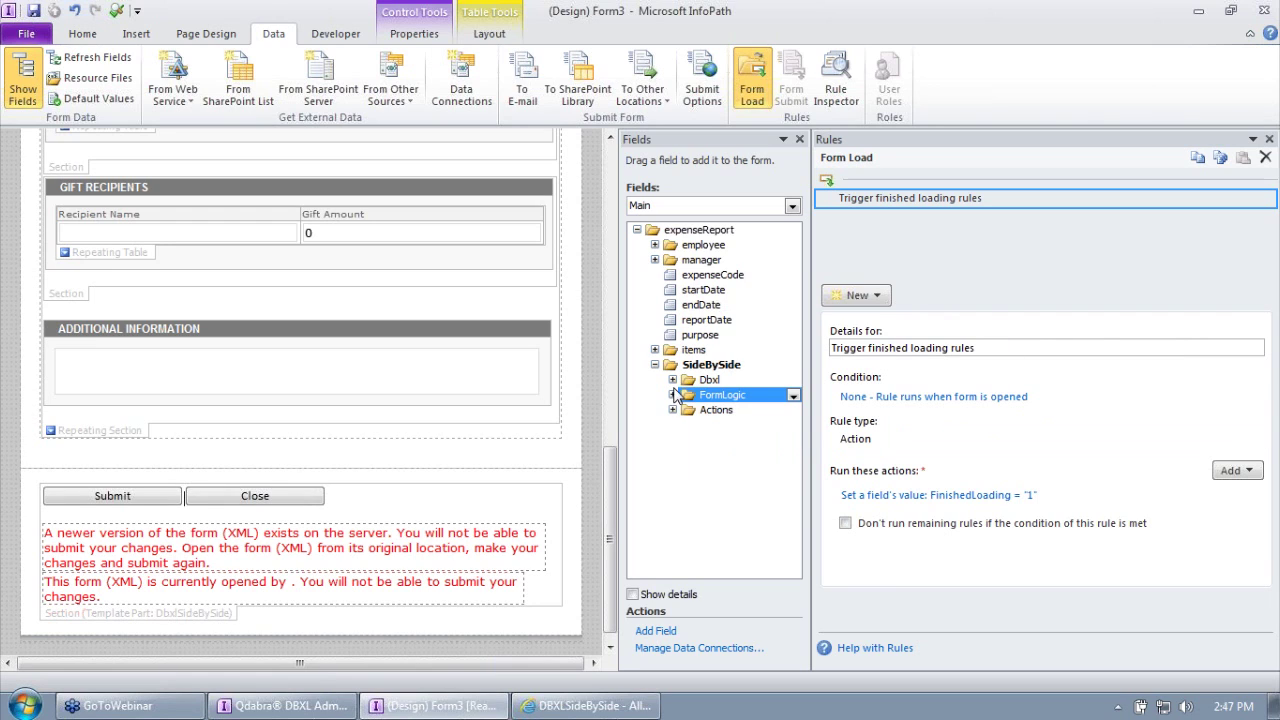
pyautogui.click(672, 380)
pyautogui.click(752, 411)
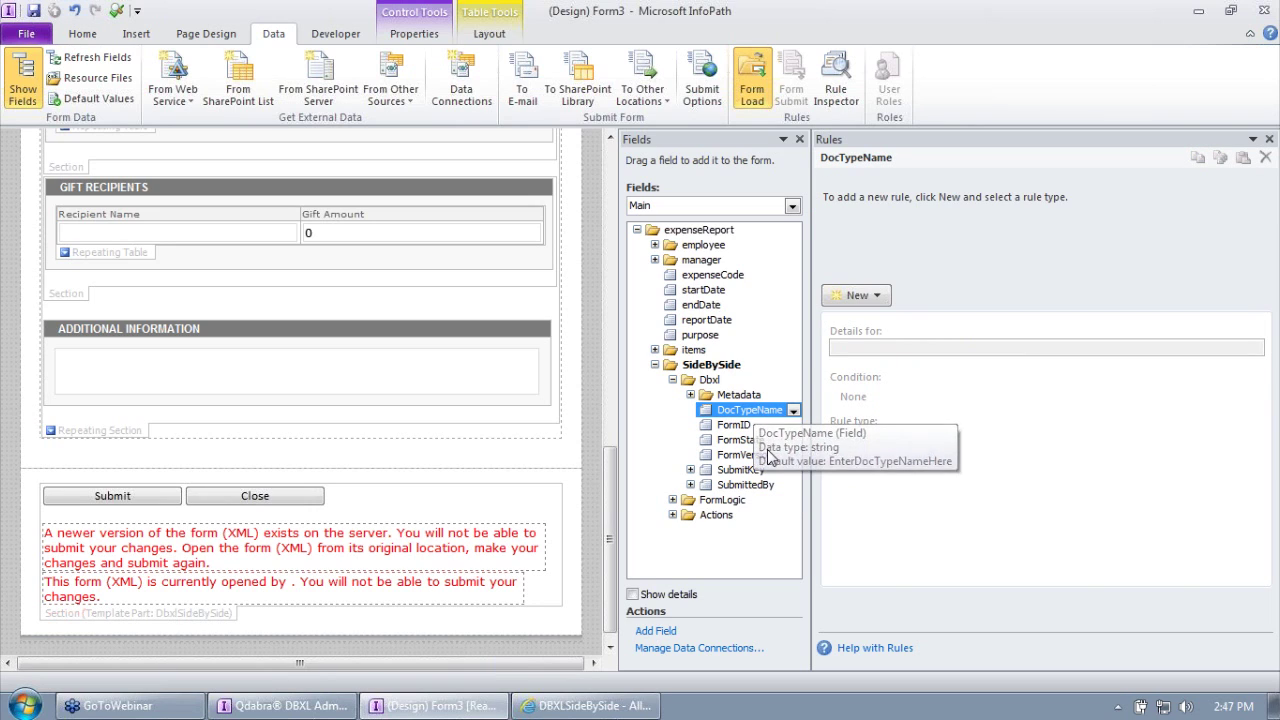
pyautogui.click(285, 706)
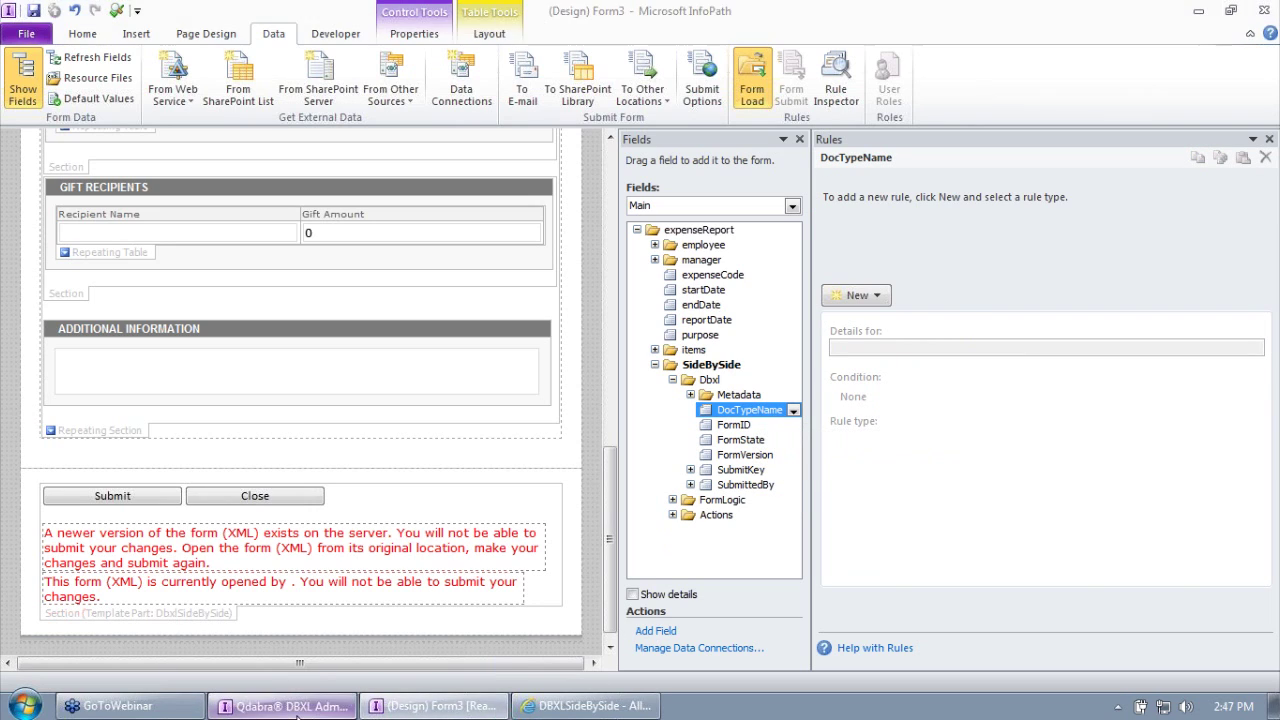
# Step: Copy ExpenseReport_SideBySide from the DBXL Admin Tool and paste it as DocTypeName's default value
pyautogui.click(200, 320)
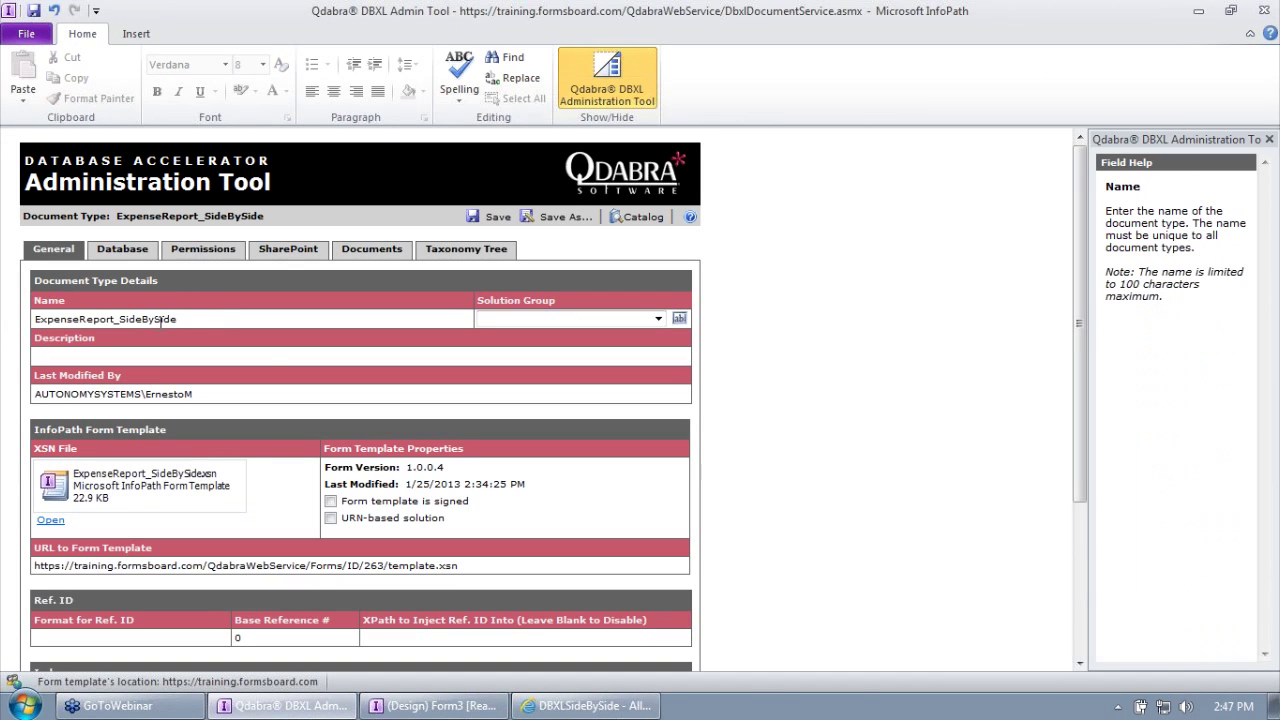
pyautogui.doubleClick(200, 320)
pyautogui.hotkey('ctrl', 'c')
pyautogui.hotkey('alt', 'Tab')
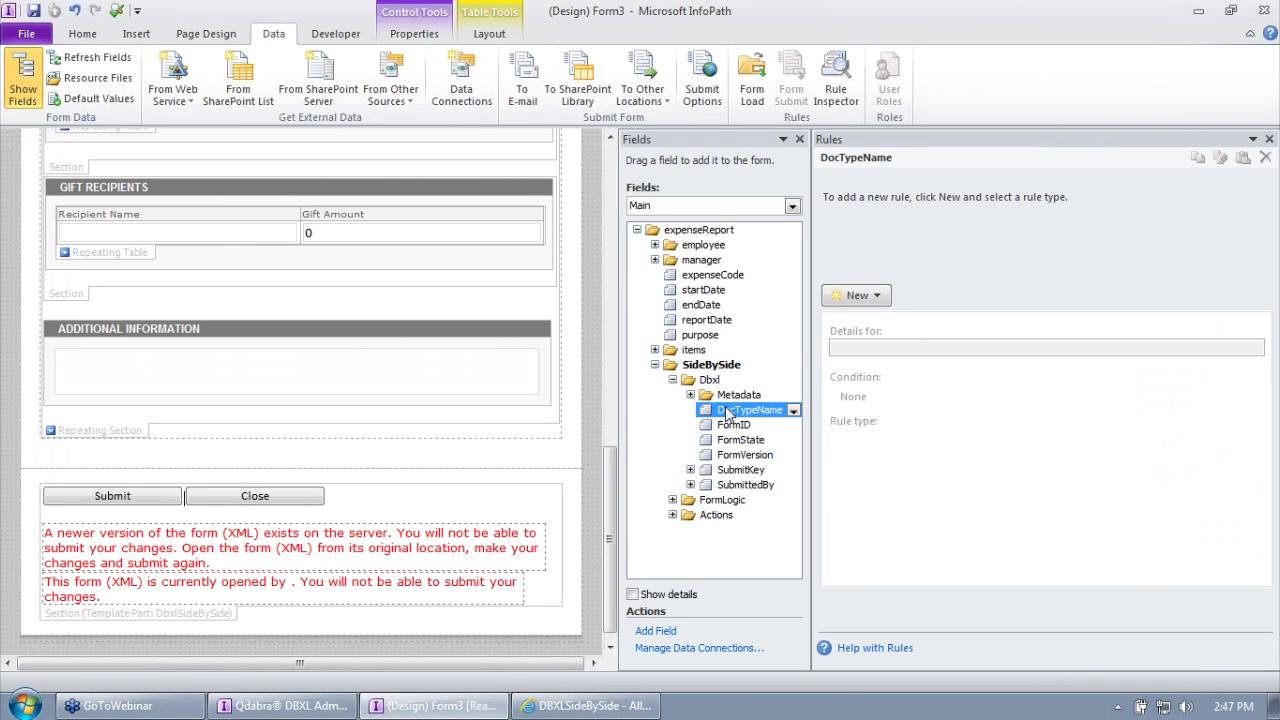
pyautogui.rightClick(735, 412)
pyautogui.click(700, 395)
pyautogui.click(674, 414)
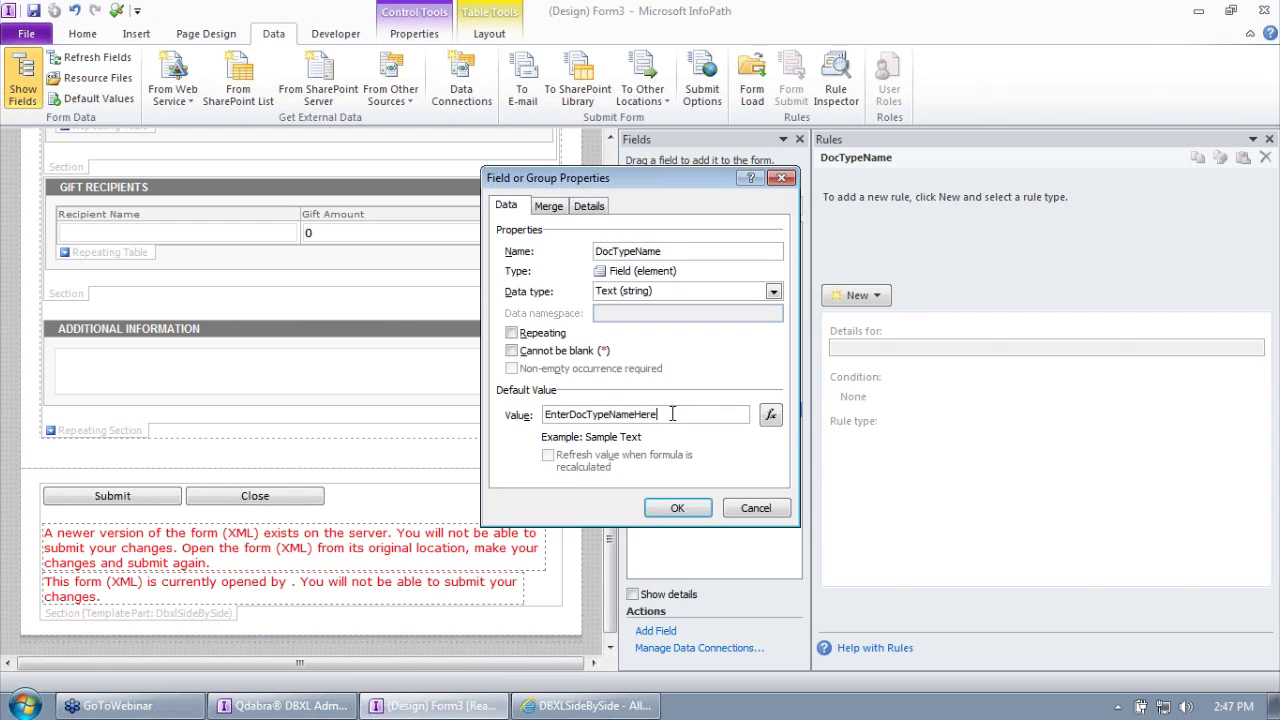
pyautogui.hotkey('ctrl', 'a')
pyautogui.hotkey('ctrl', 'v')
pyautogui.click(679, 509)
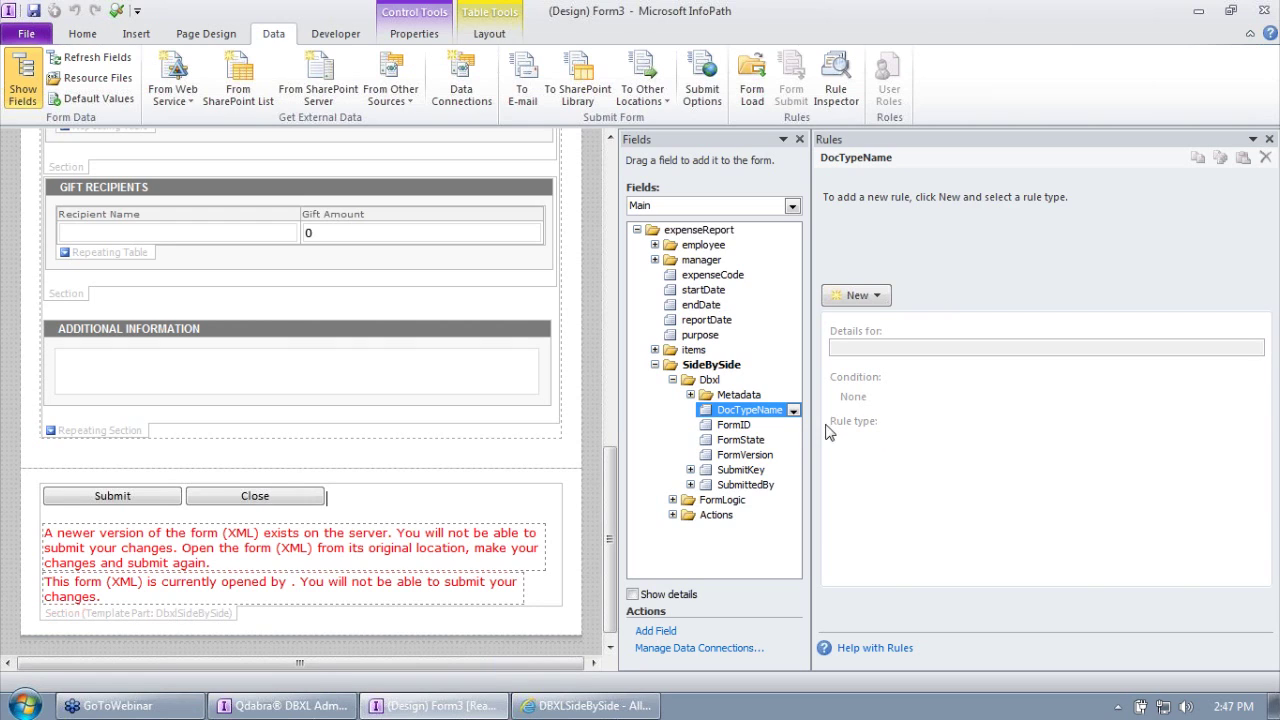
# Step: Review rules on Submit, DbxlSubmit, SpSubmit, DbxlPreSubmitForDocId, SetUserMetadata and SetOnlineState
pyautogui.click(674, 515)
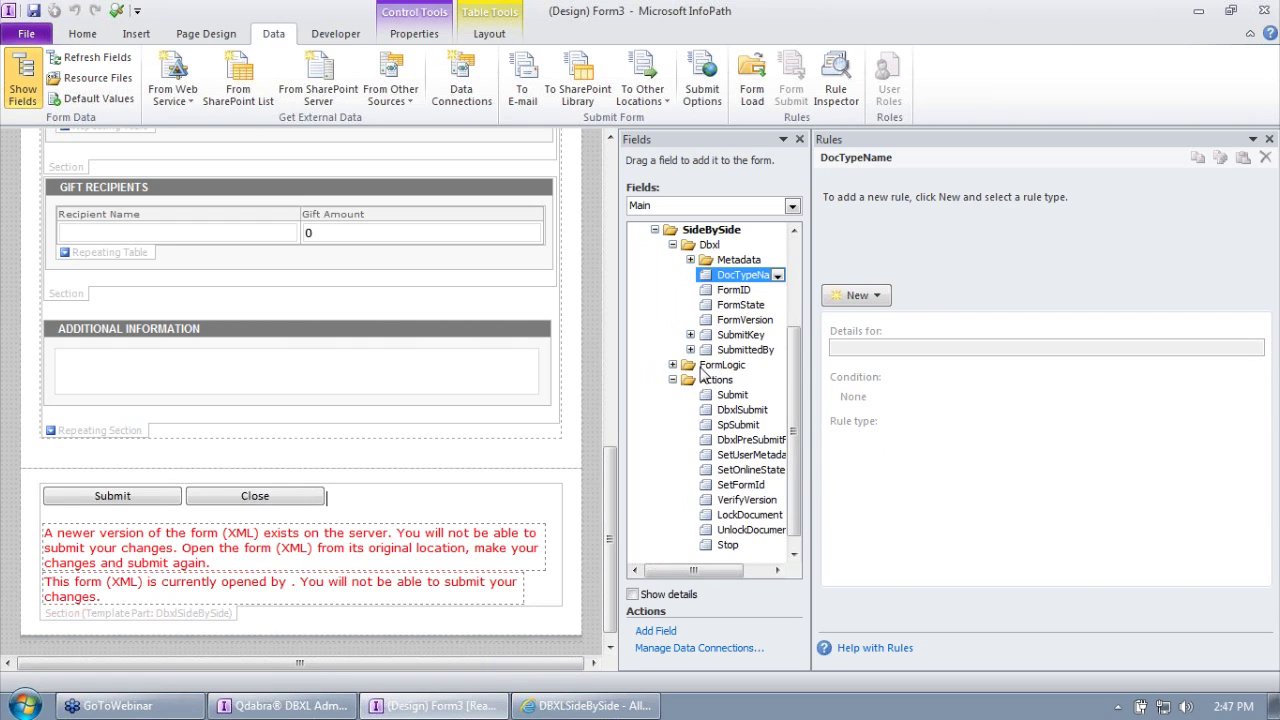
pyautogui.click(674, 251)
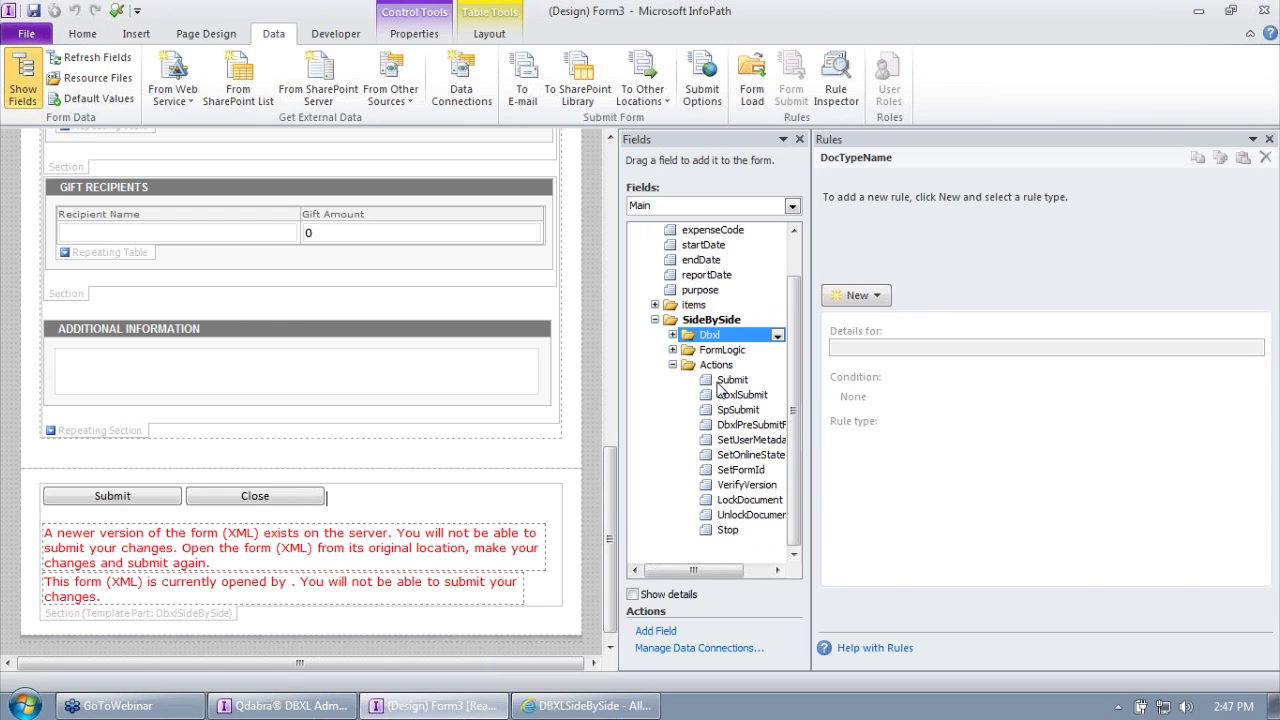
pyautogui.click(722, 382)
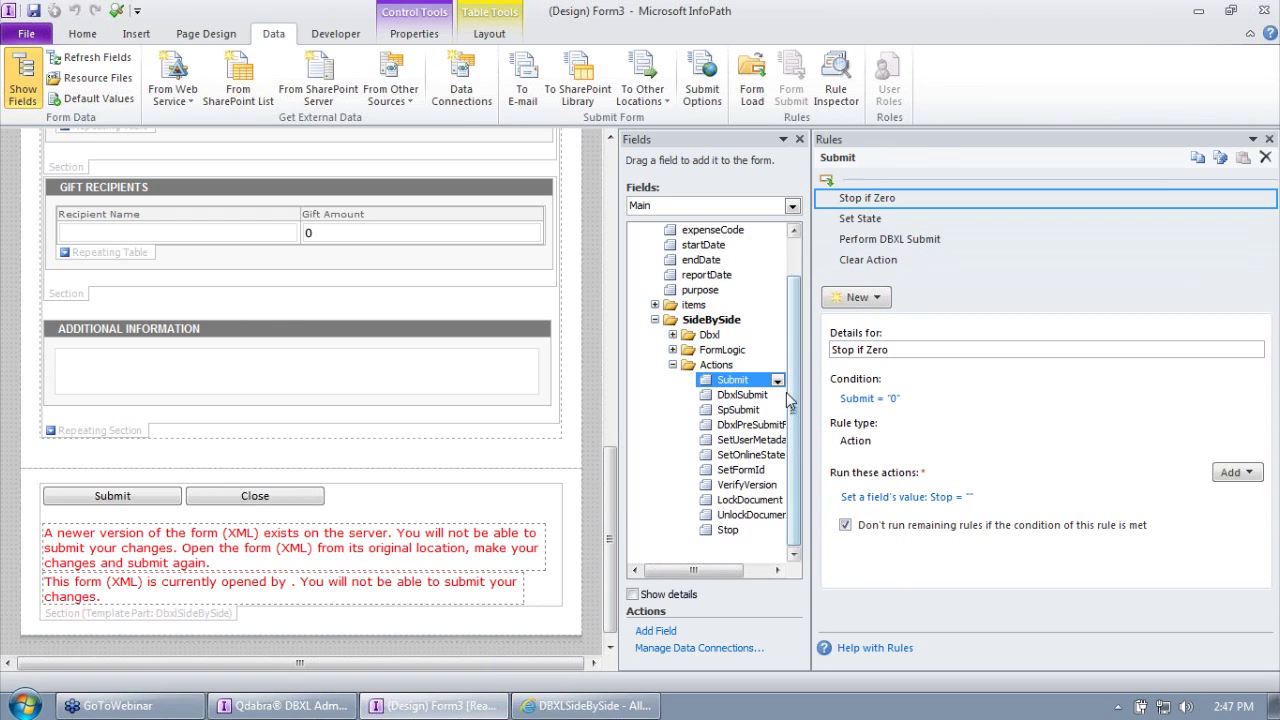
pyautogui.click(750, 396)
pyautogui.click(750, 411)
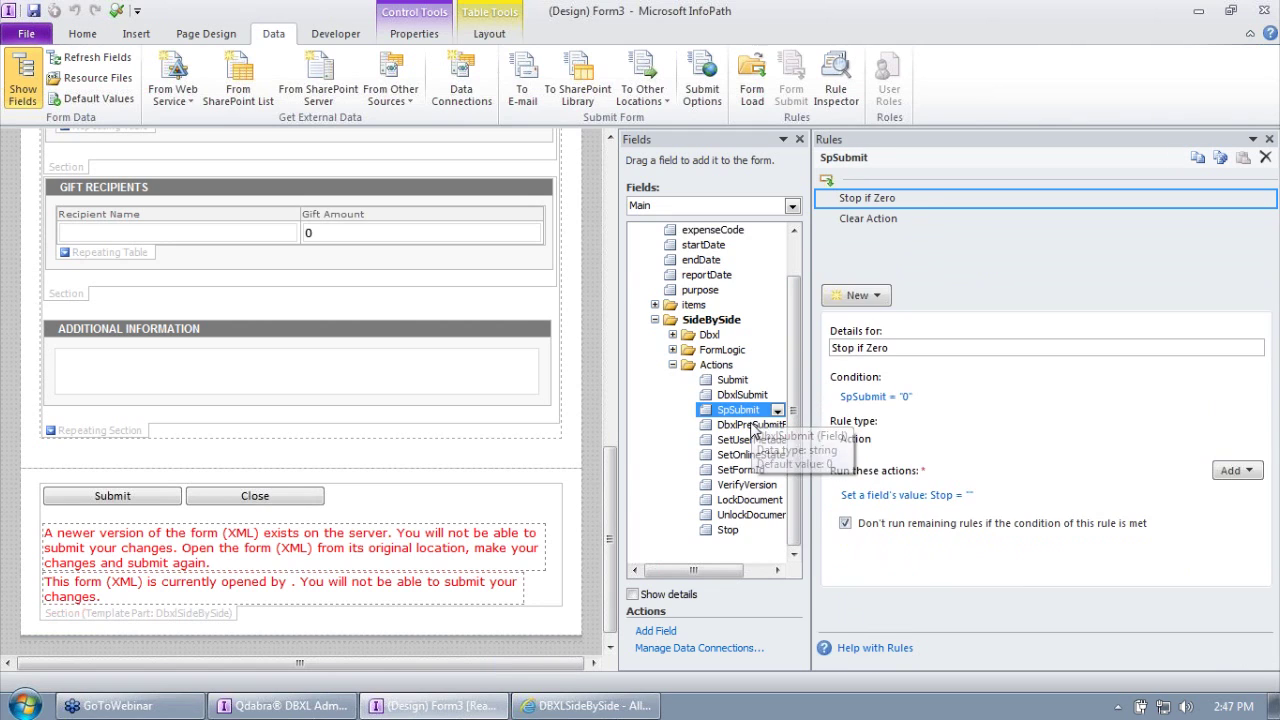
pyautogui.click(752, 425)
pyautogui.click(755, 441)
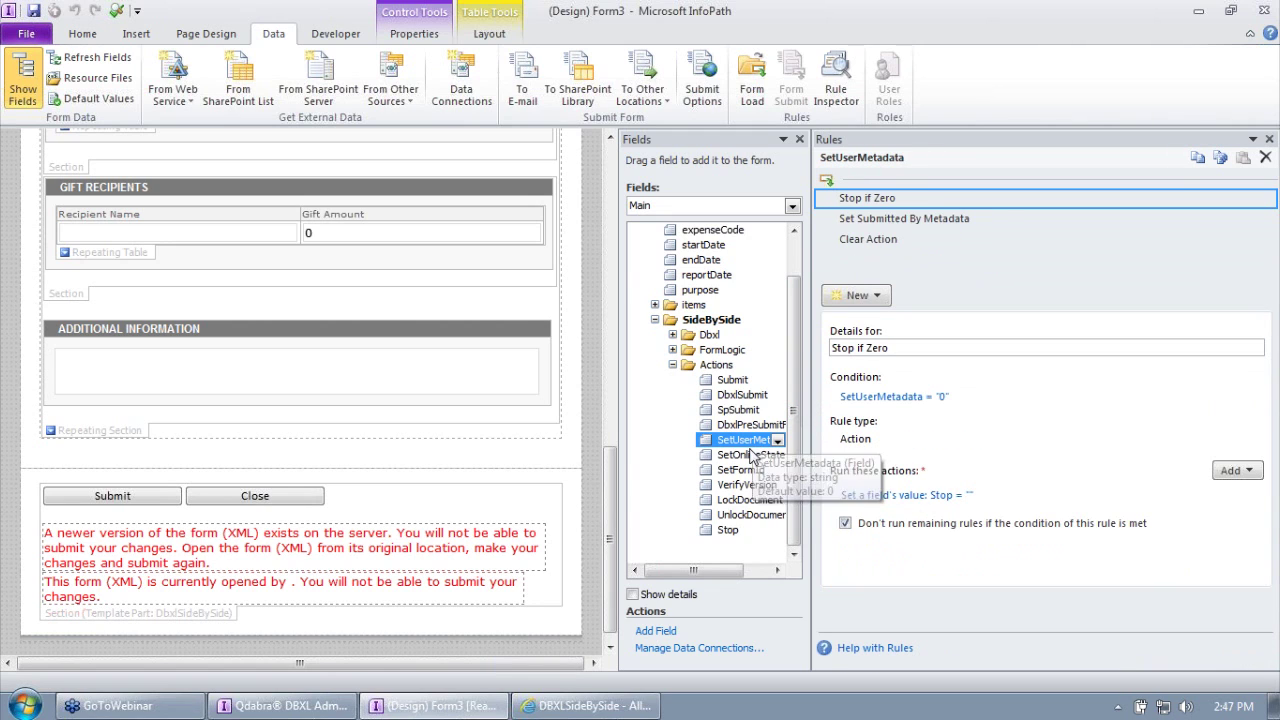
pyautogui.click(750, 455)
# Step: Review SetFormId, VerifyVersion, UnlockDocument and Stop, ending on LockDocument's four rules
pyautogui.click(745, 470)
pyautogui.click(750, 486)
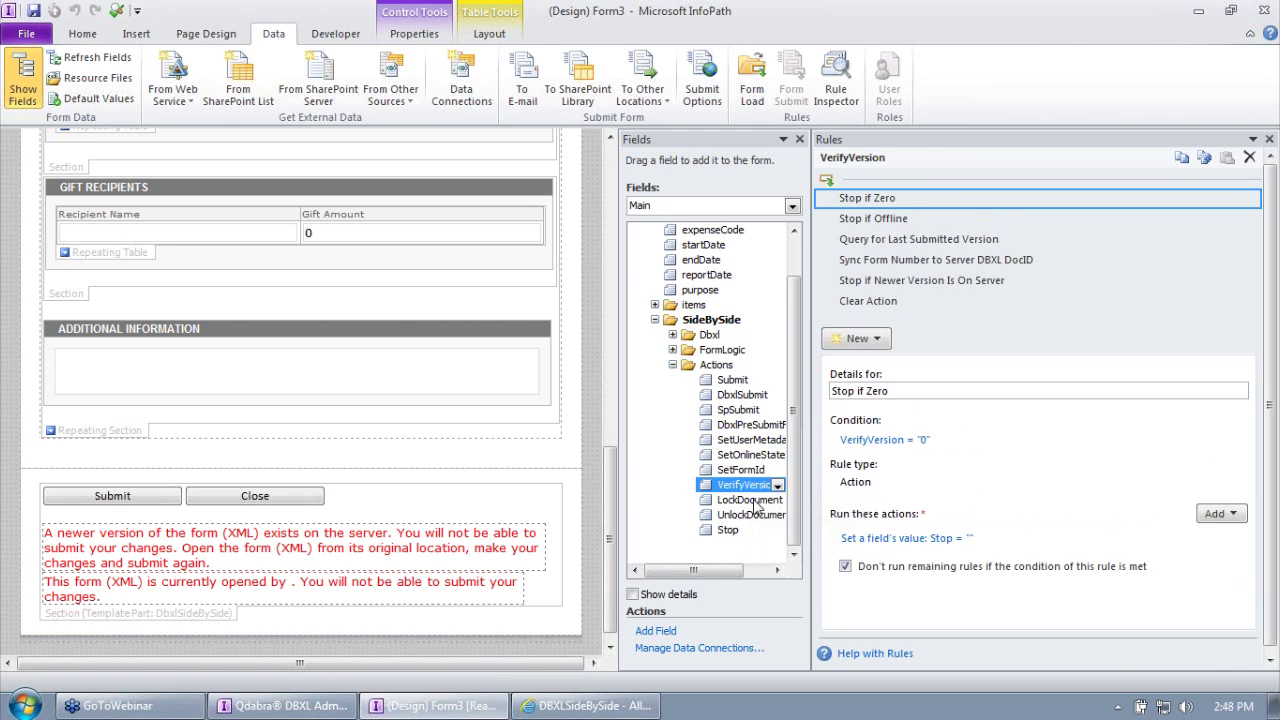
pyautogui.click(752, 515)
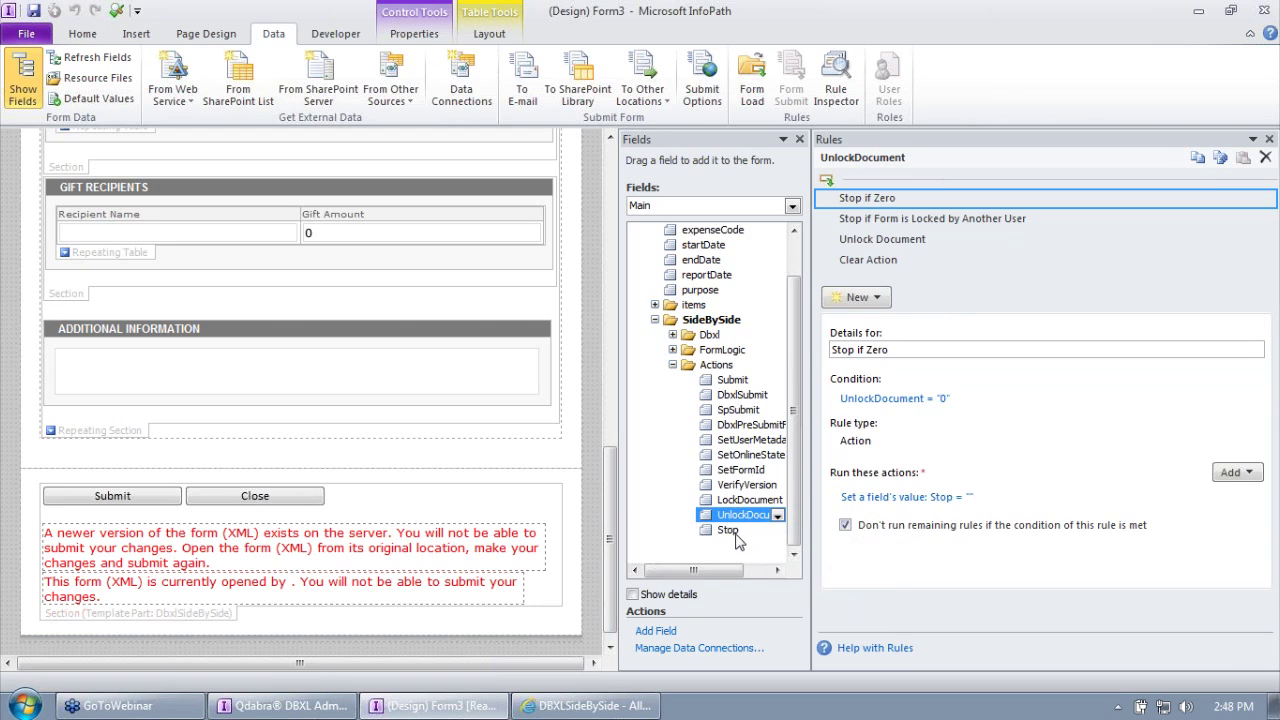
pyautogui.click(740, 530)
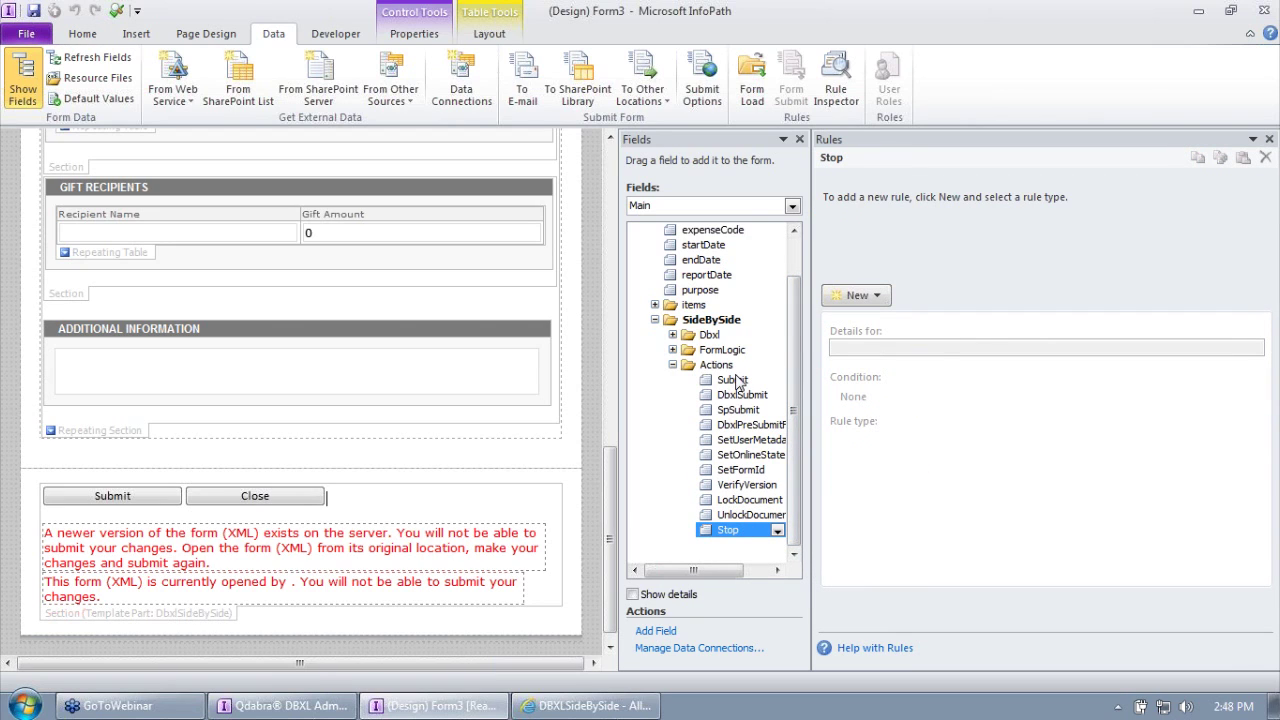
pyautogui.moveTo(697, 572); pyautogui.dragTo(717, 571)
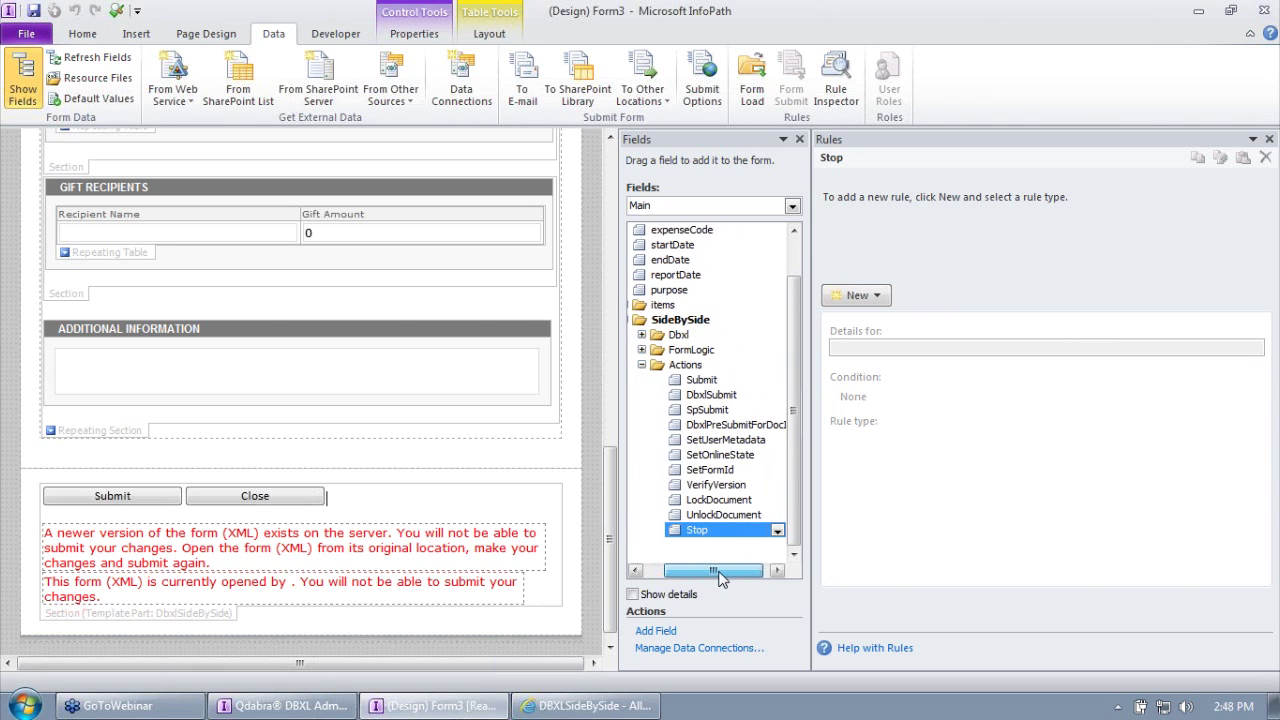
pyautogui.click(718, 500)
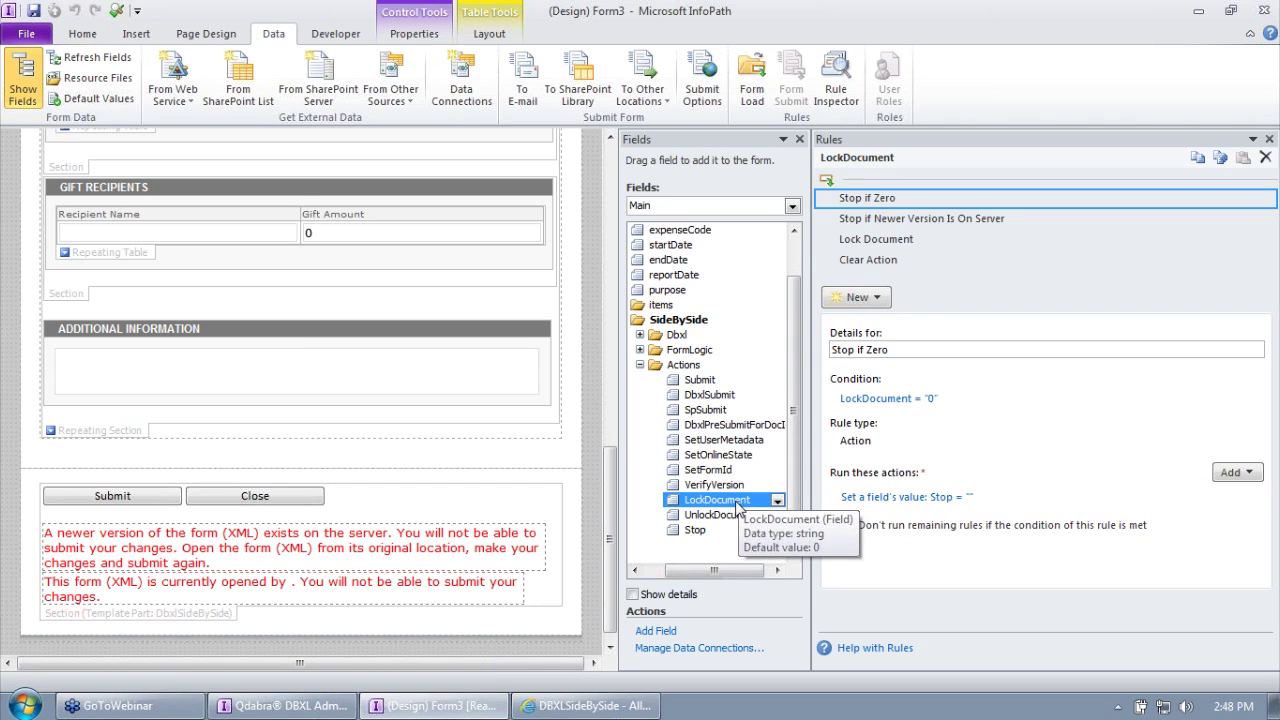
# Step: Inspect LockDocument's Stop if Newer Version, Lock Document and Stop if Zero rules
pyautogui.click(712, 486)
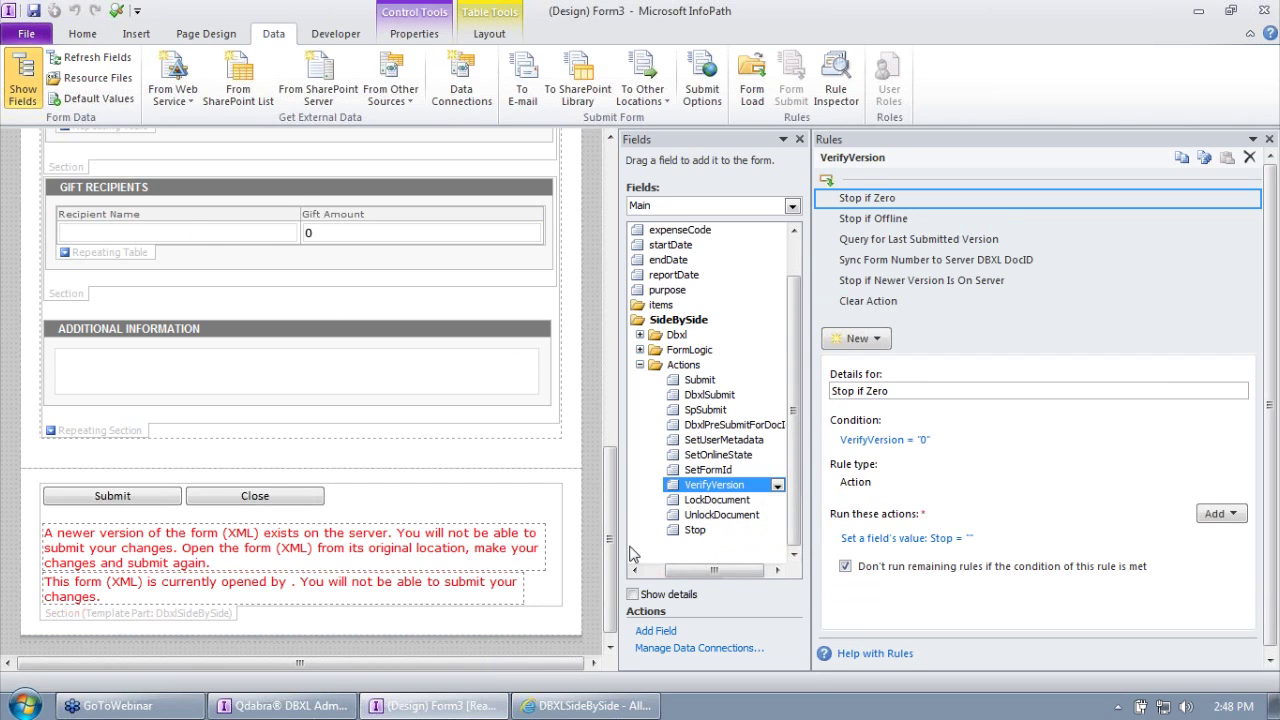
pyautogui.click(712, 500)
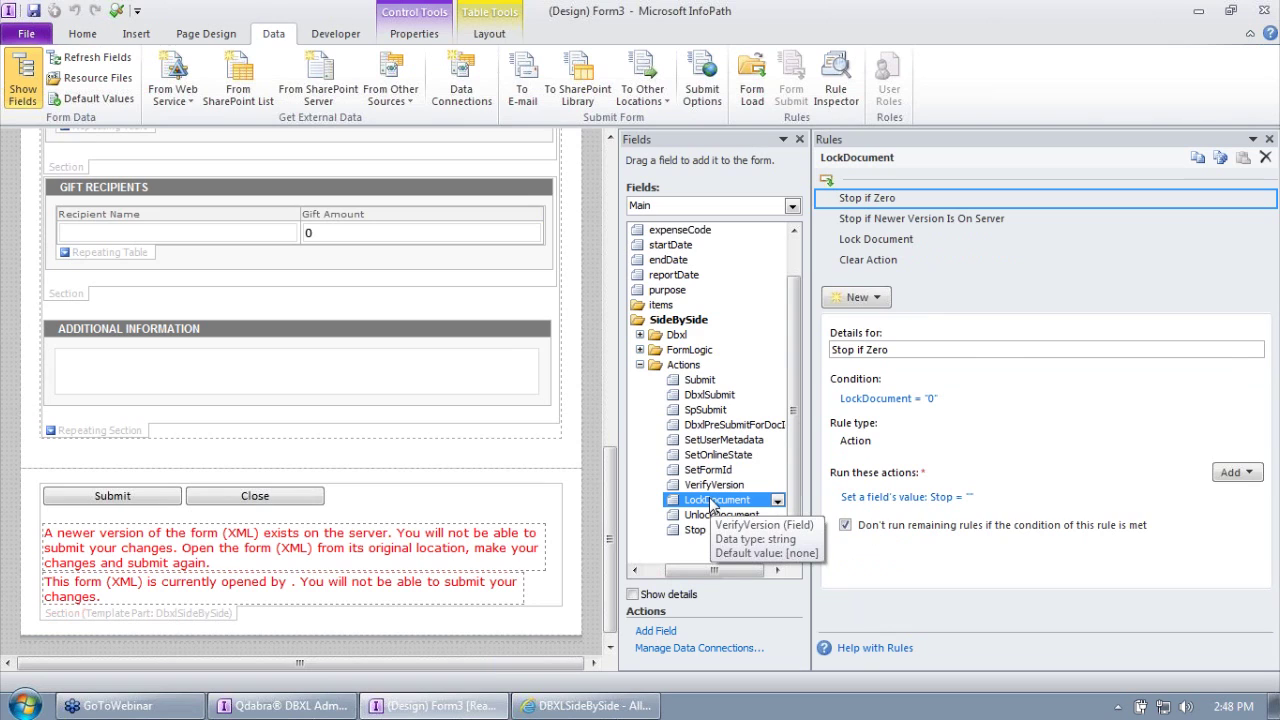
pyautogui.click(897, 218)
pyautogui.click(882, 242)
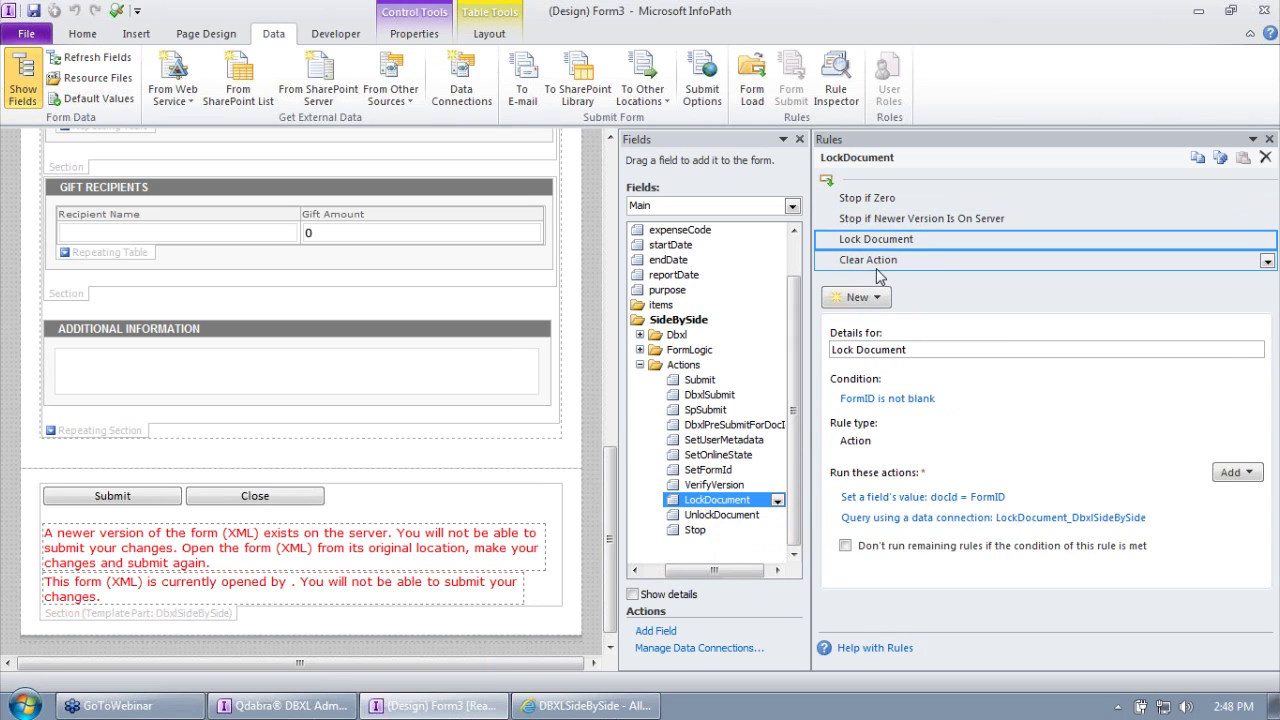
pyautogui.click(886, 218)
pyautogui.click(883, 198)
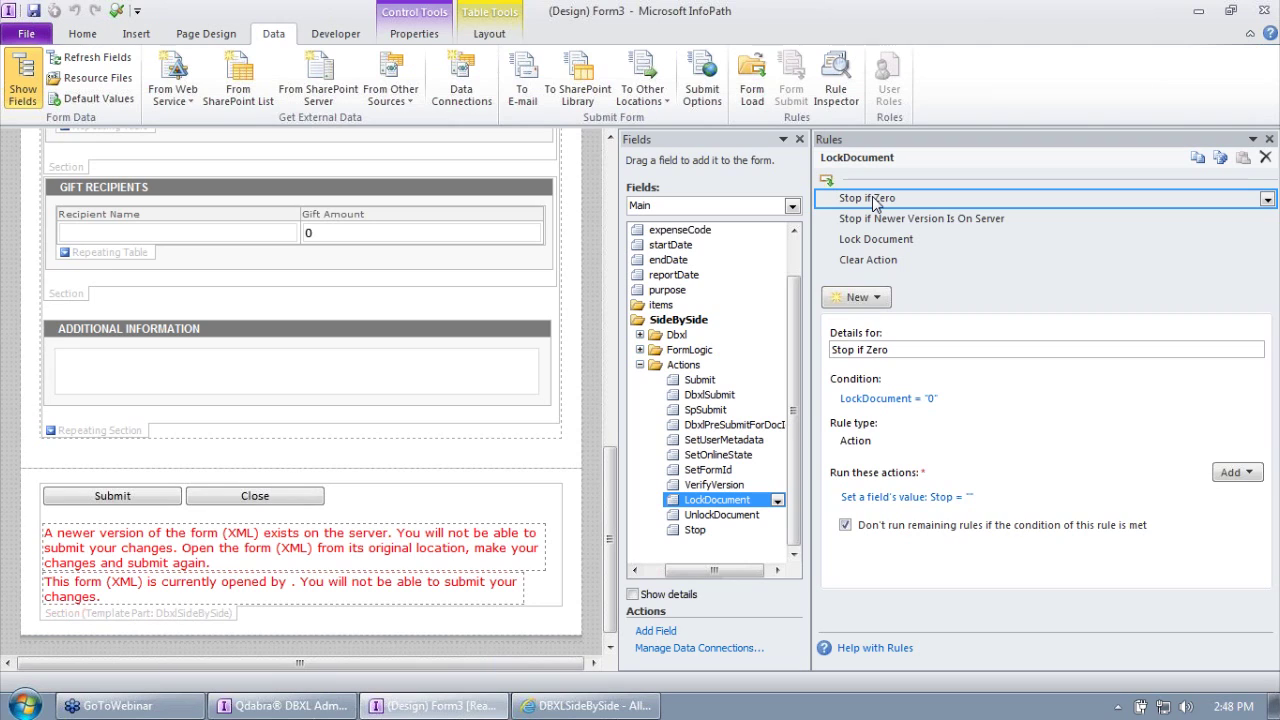
pyautogui.tripleClick(908, 350)
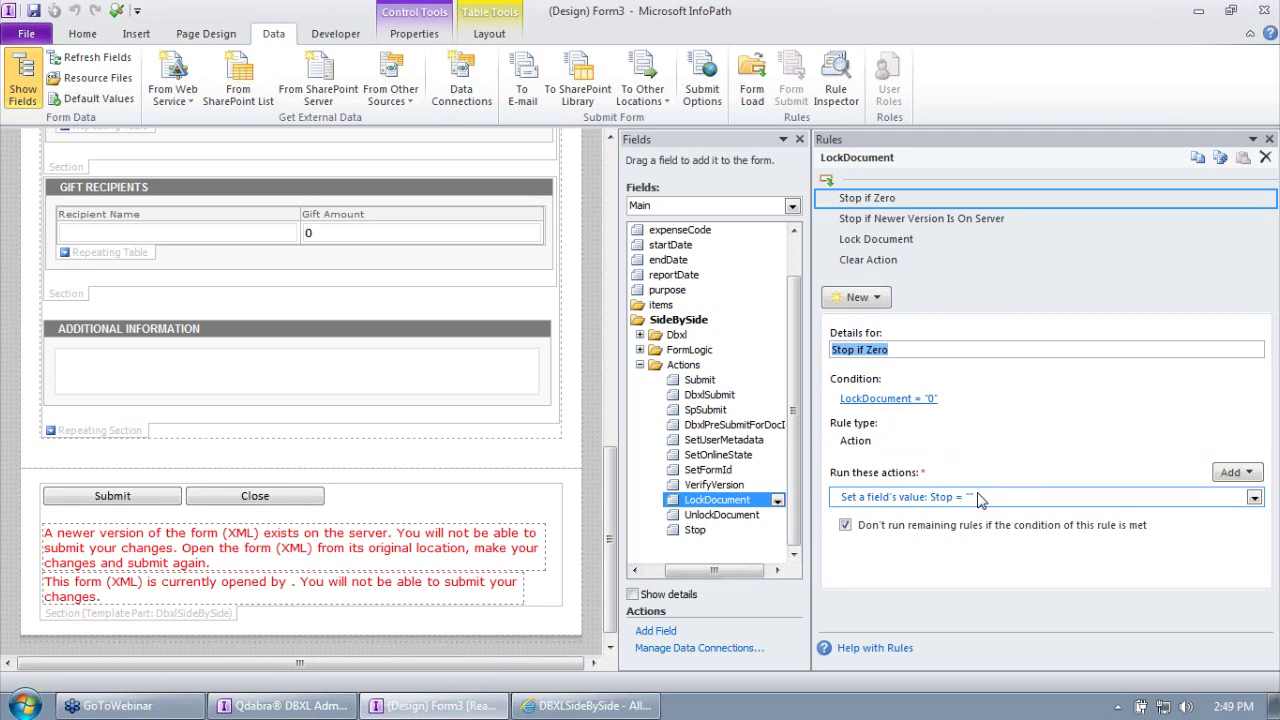
# Step: Recheck LockDocument's rules, then view UnlockDocument's Clear Action rule resetting the field to 0
pyautogui.click(916, 223)
pyautogui.click(906, 239)
pyautogui.click(884, 259)
pyautogui.click(870, 197)
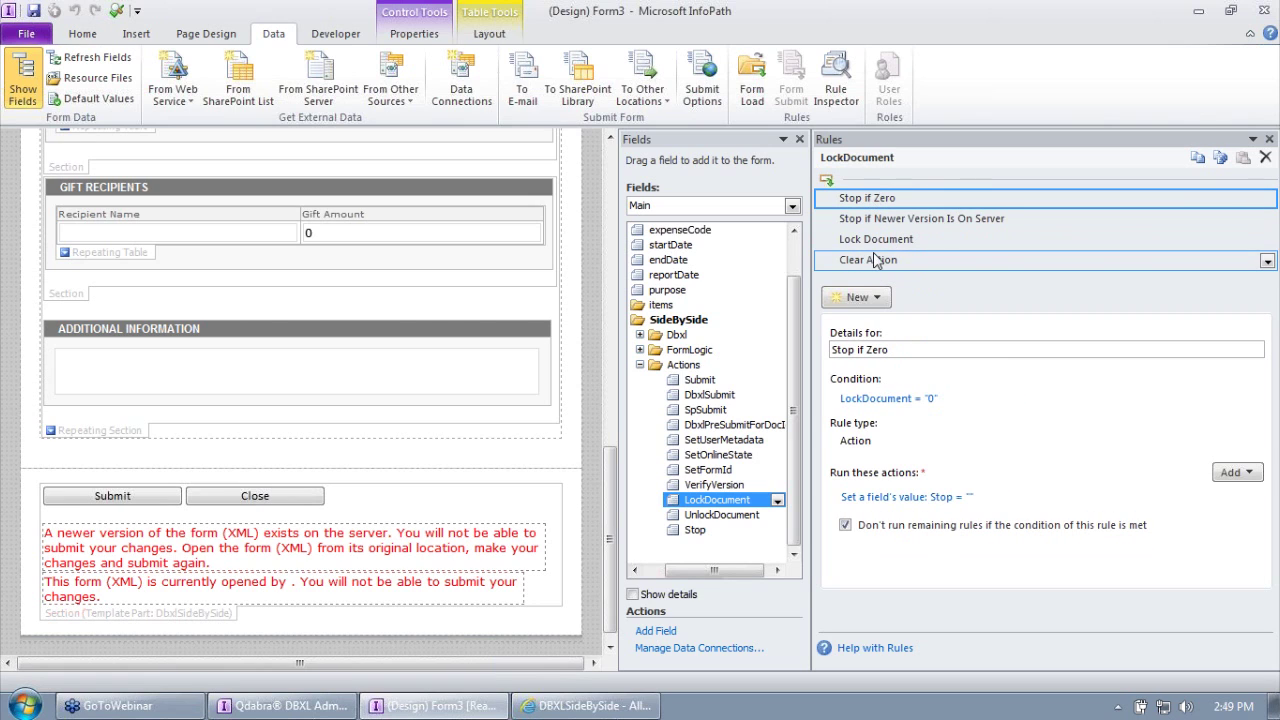
pyautogui.click(703, 515)
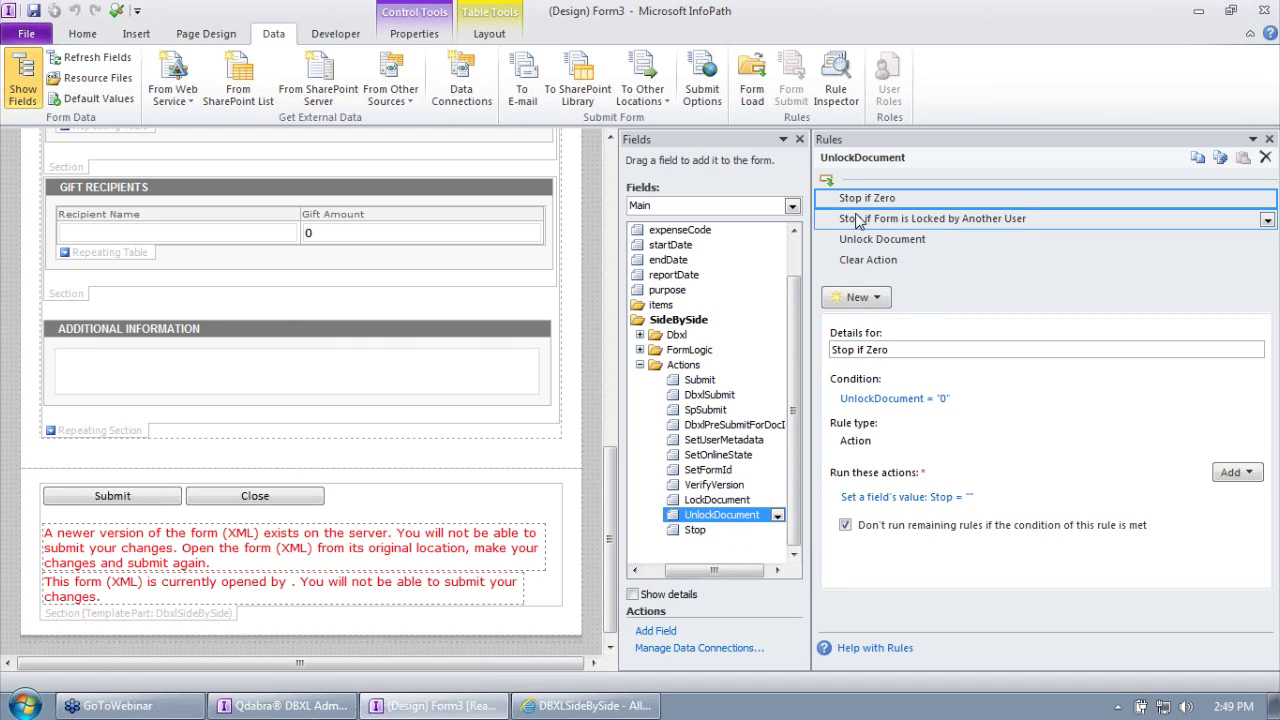
pyautogui.click(877, 262)
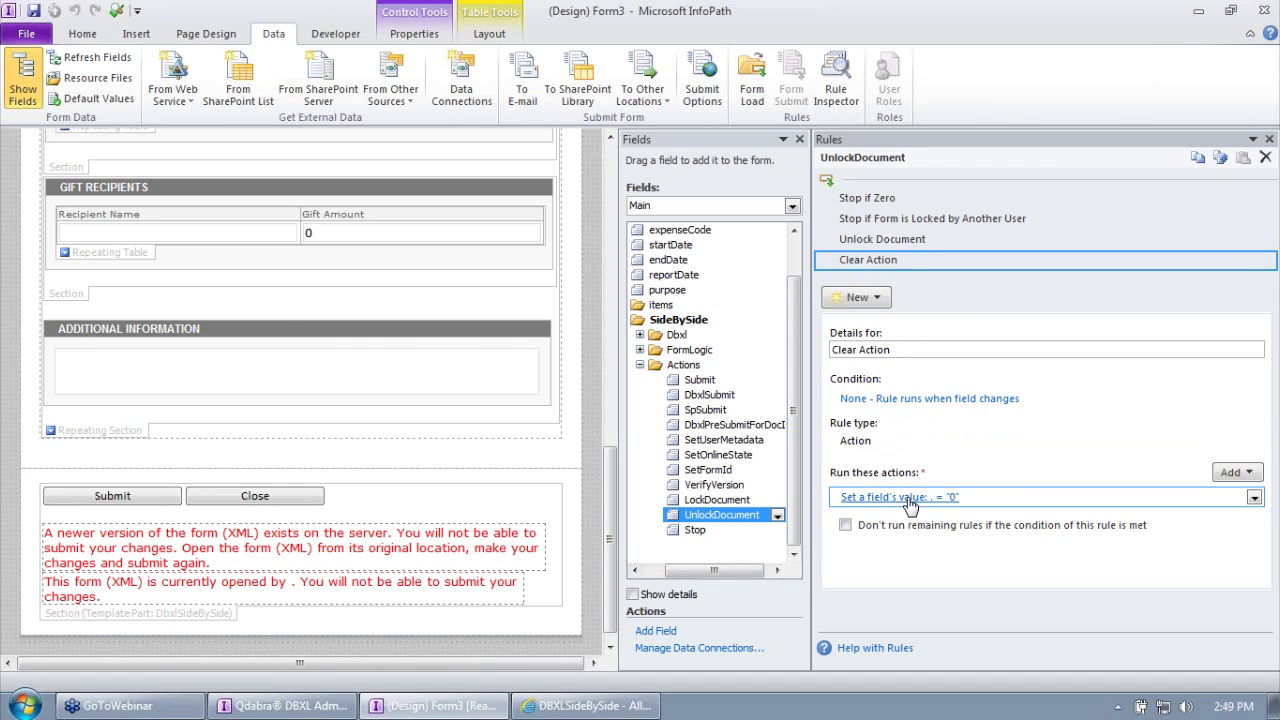
pyautogui.click(160, 240)
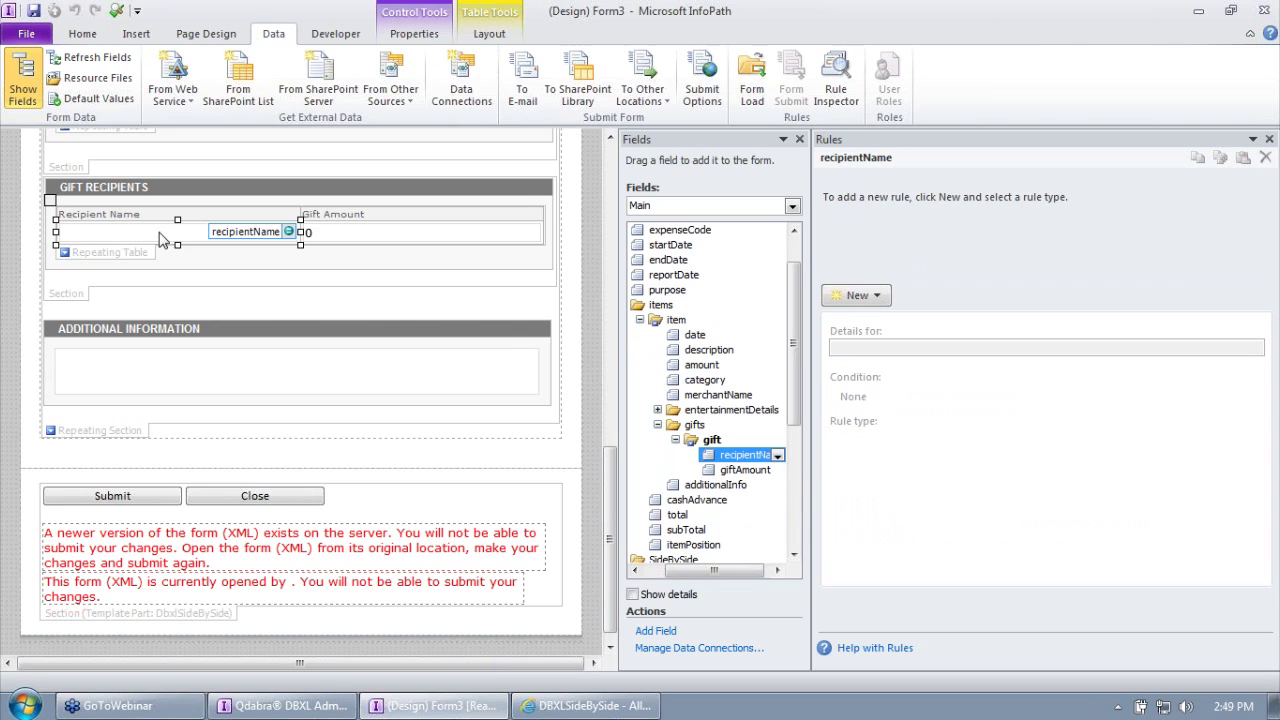
# Step: Add a trial action rule on recipientName that sets SideBySide/Actions/LockDocument to 1
pyautogui.click(857, 295)
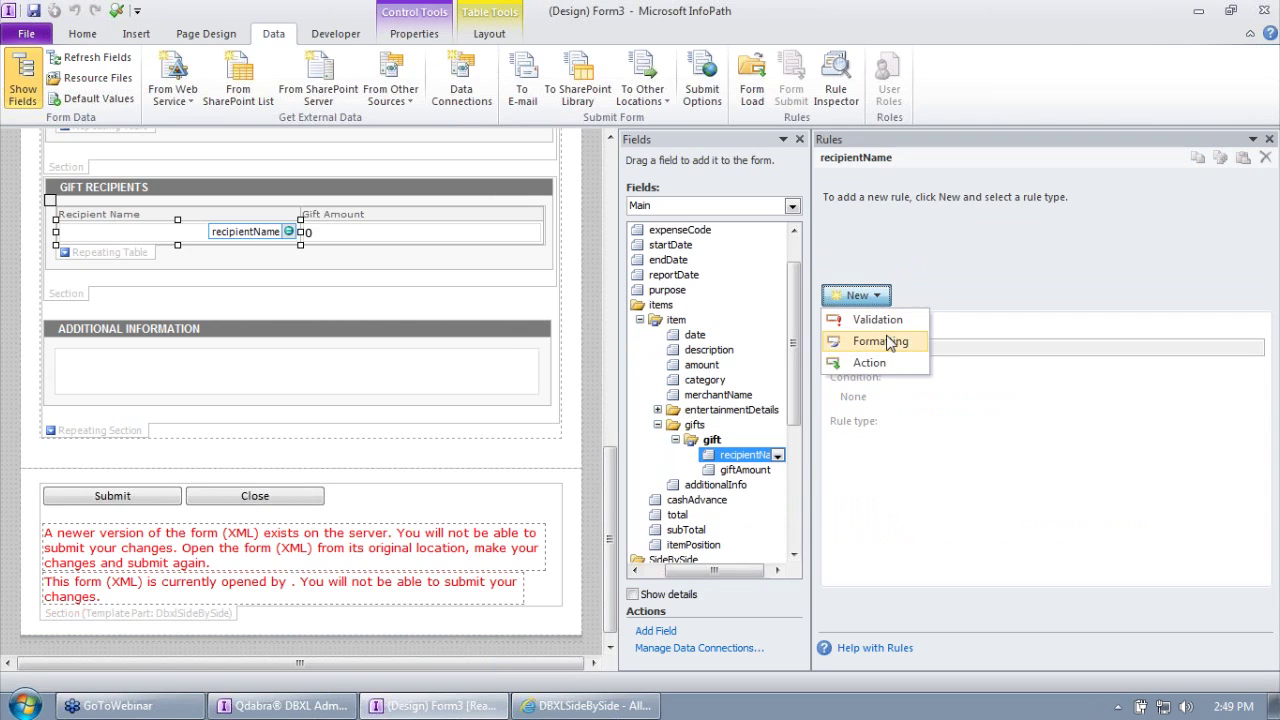
pyautogui.click(869, 362)
pyautogui.click(1237, 470)
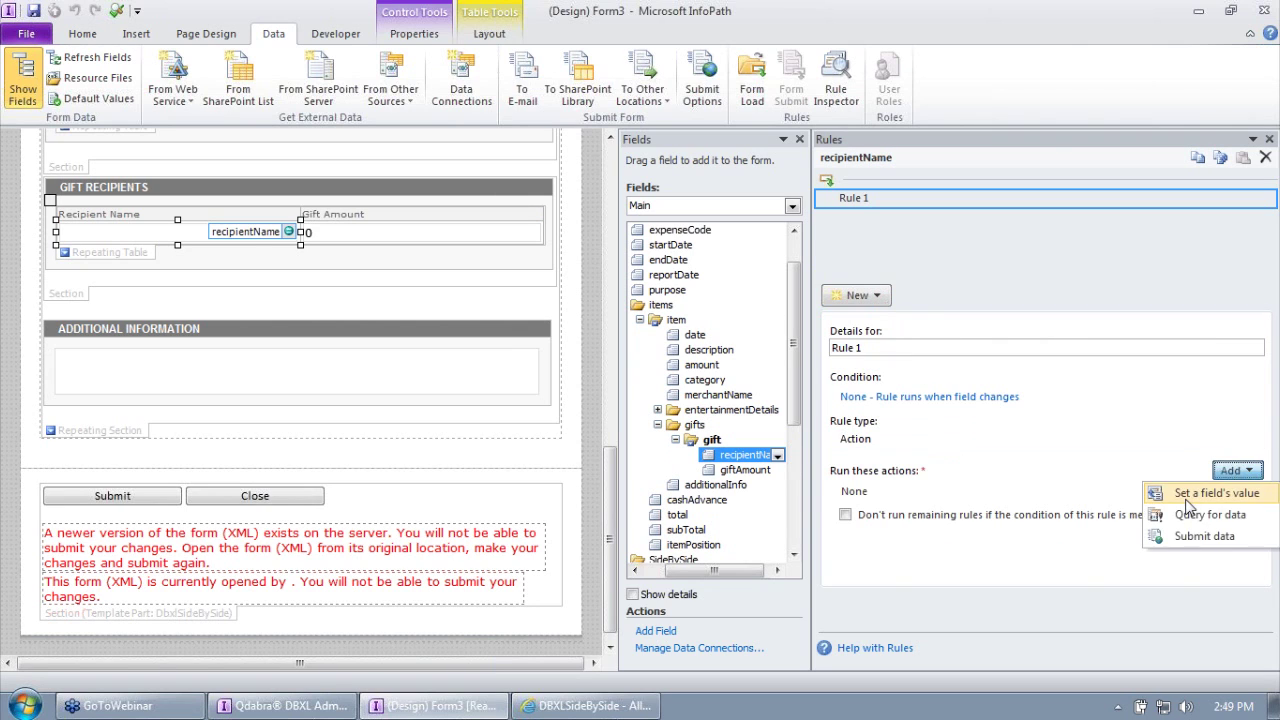
pyautogui.click(1190, 496)
pyautogui.click(843, 322)
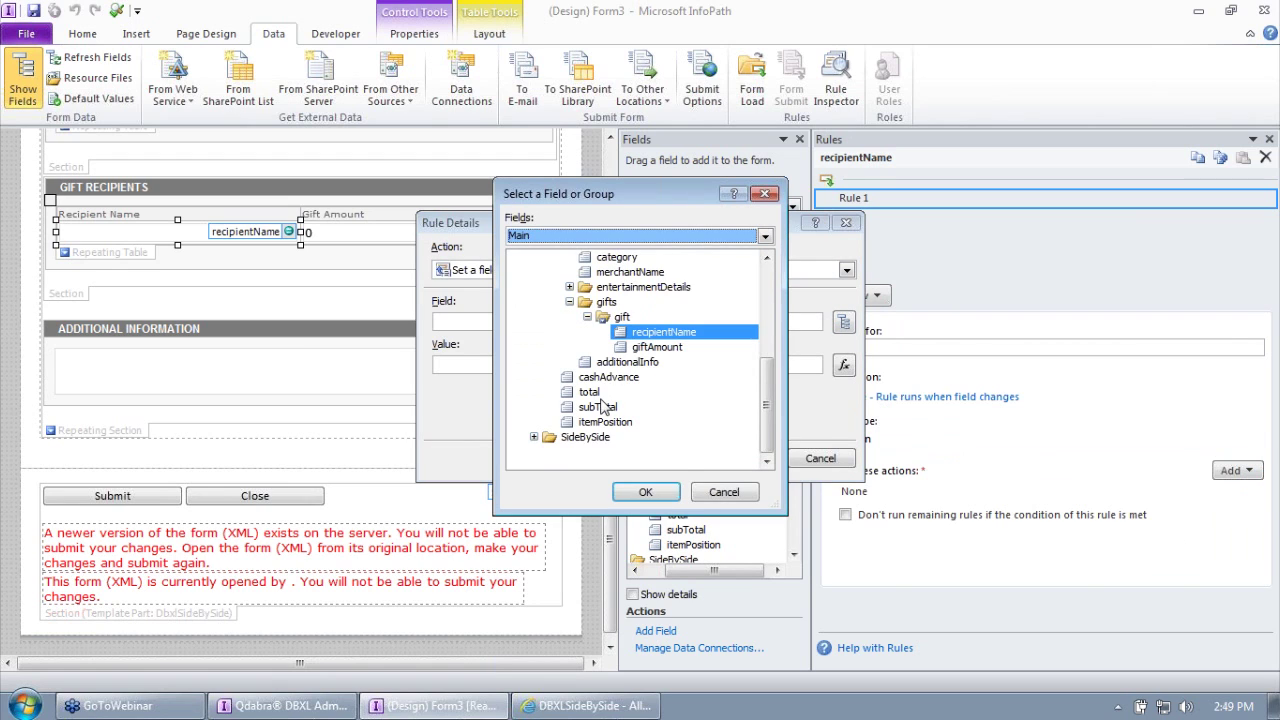
pyautogui.click(534, 437)
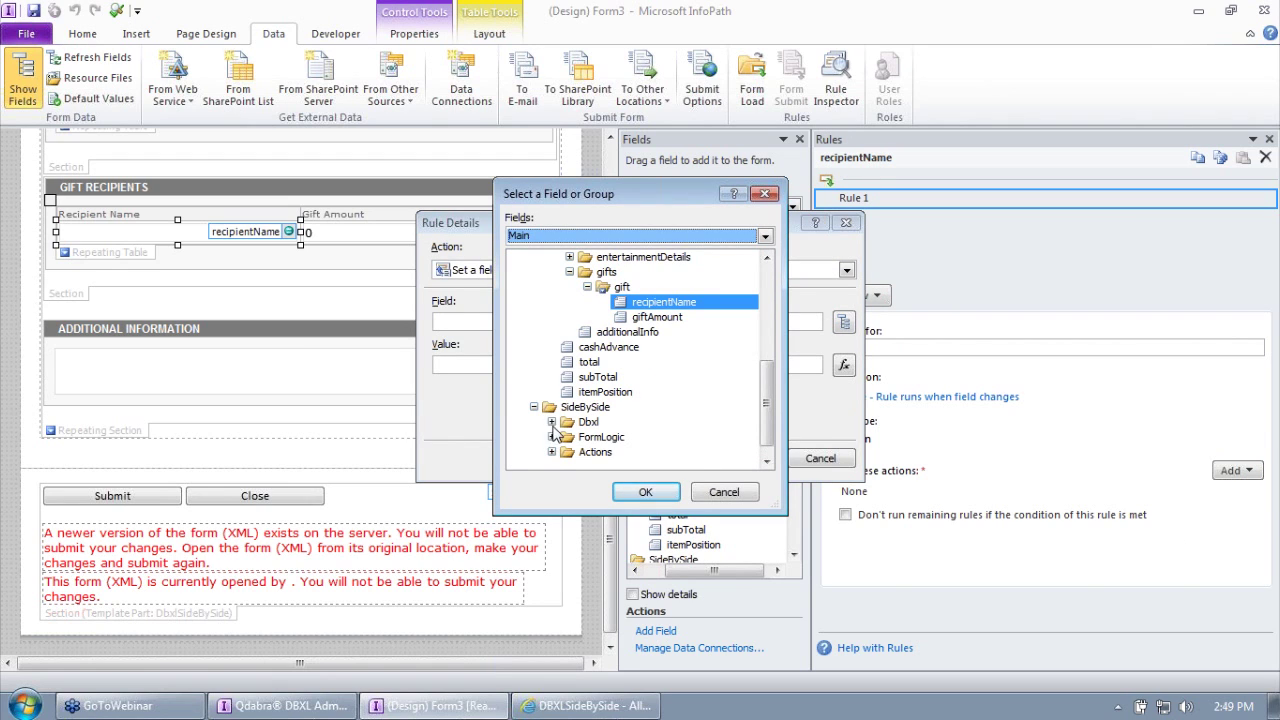
pyautogui.click(552, 452)
pyautogui.doubleClick(620, 426)
pyautogui.click(571, 365)
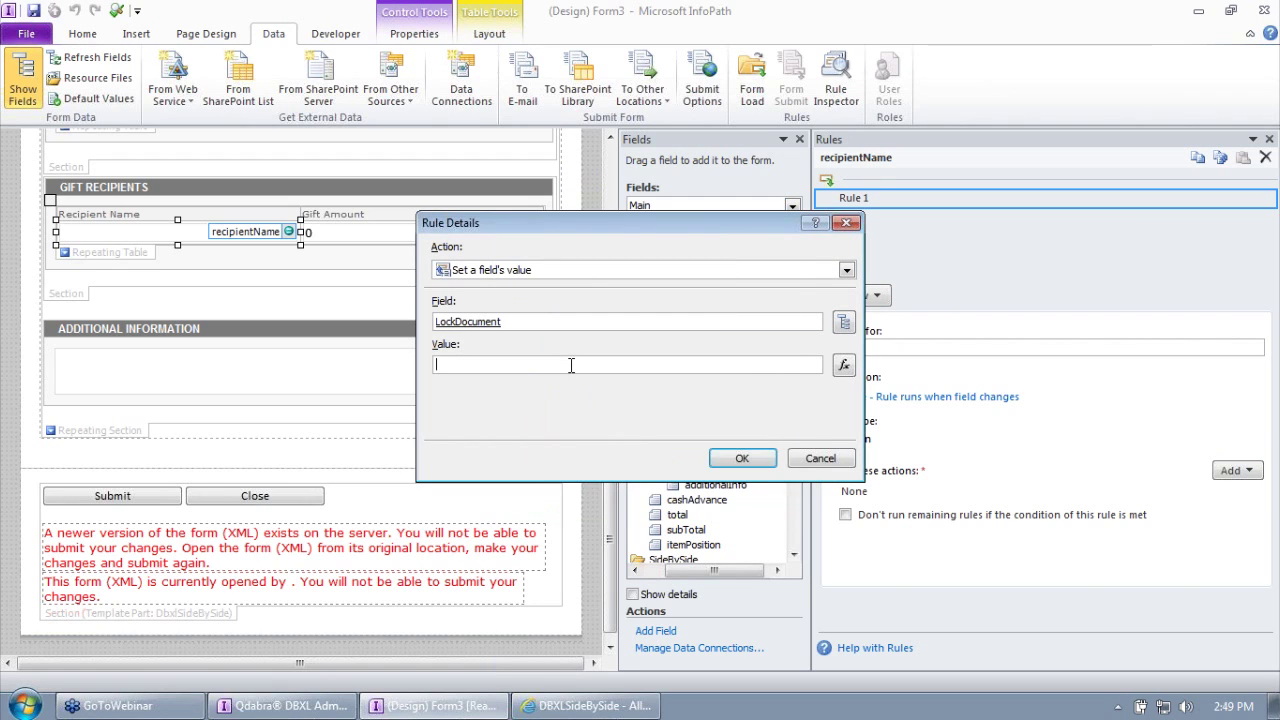
pyautogui.write('1')
pyautogui.click(742, 458)
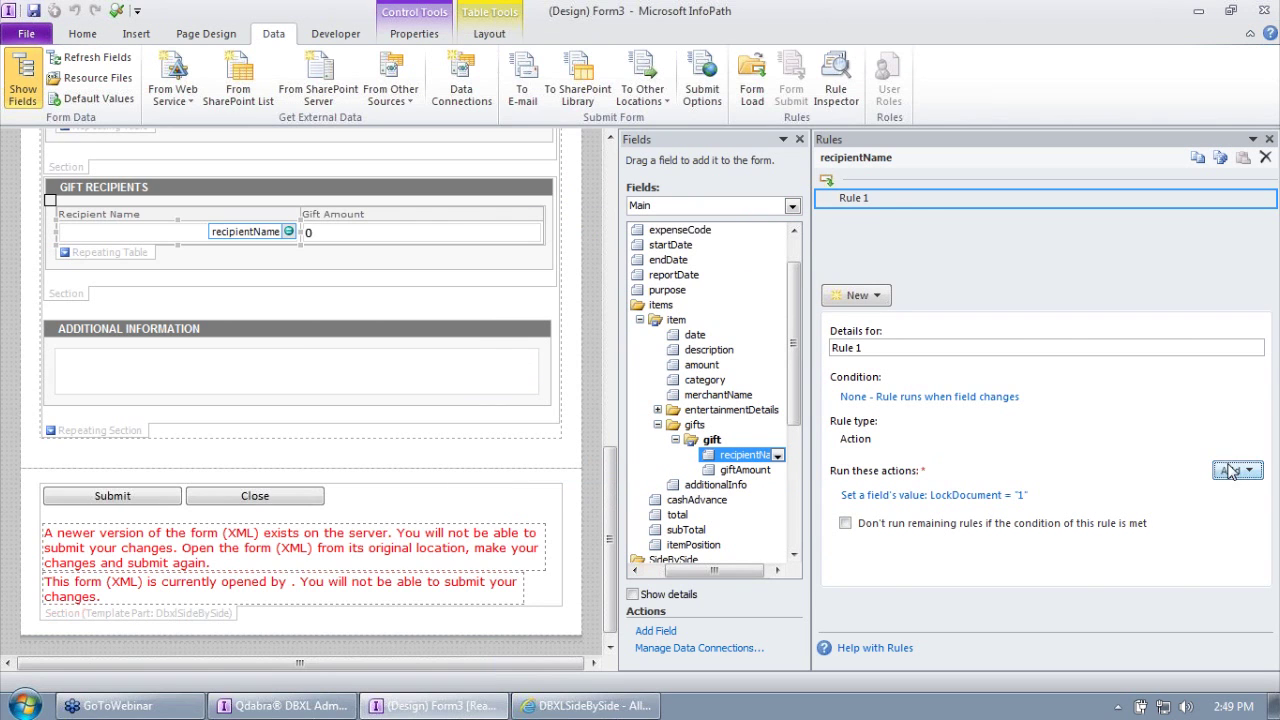
# Step: Delete the trial Rule 1 so recipientName has no rules
pyautogui.rightClick(891, 200)
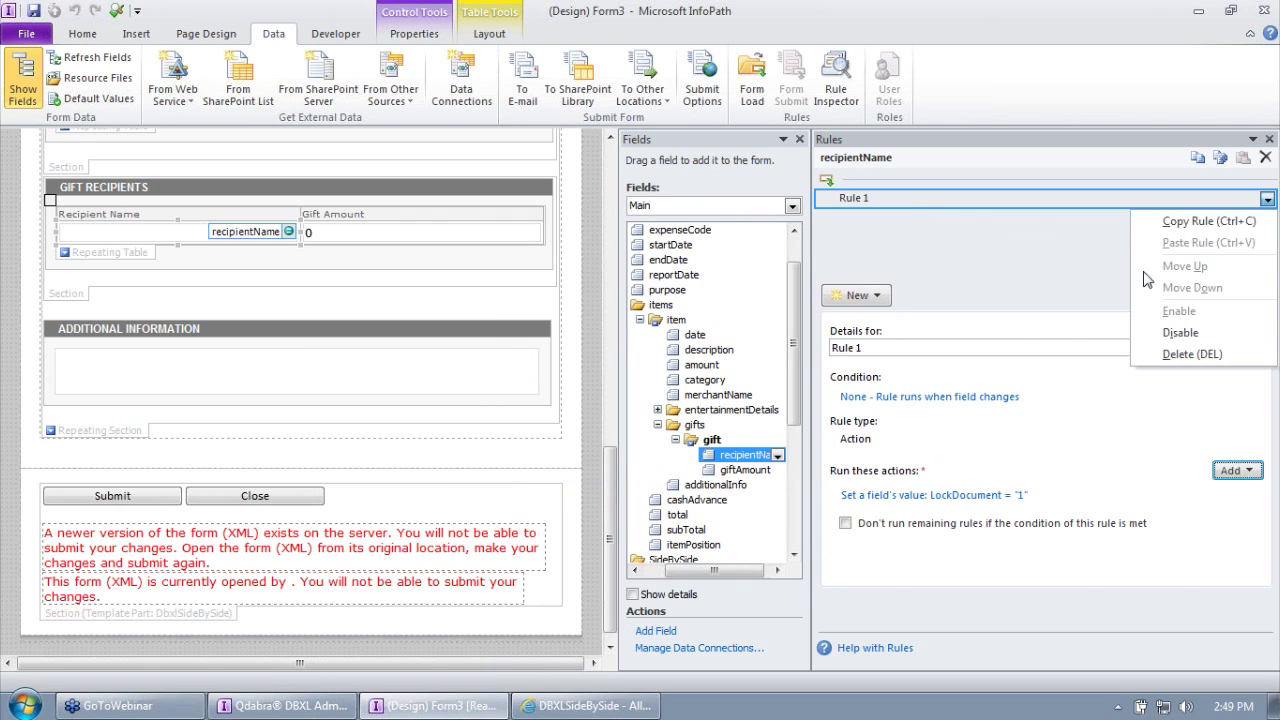
pyautogui.click(1183, 353)
pyautogui.click(630, 410)
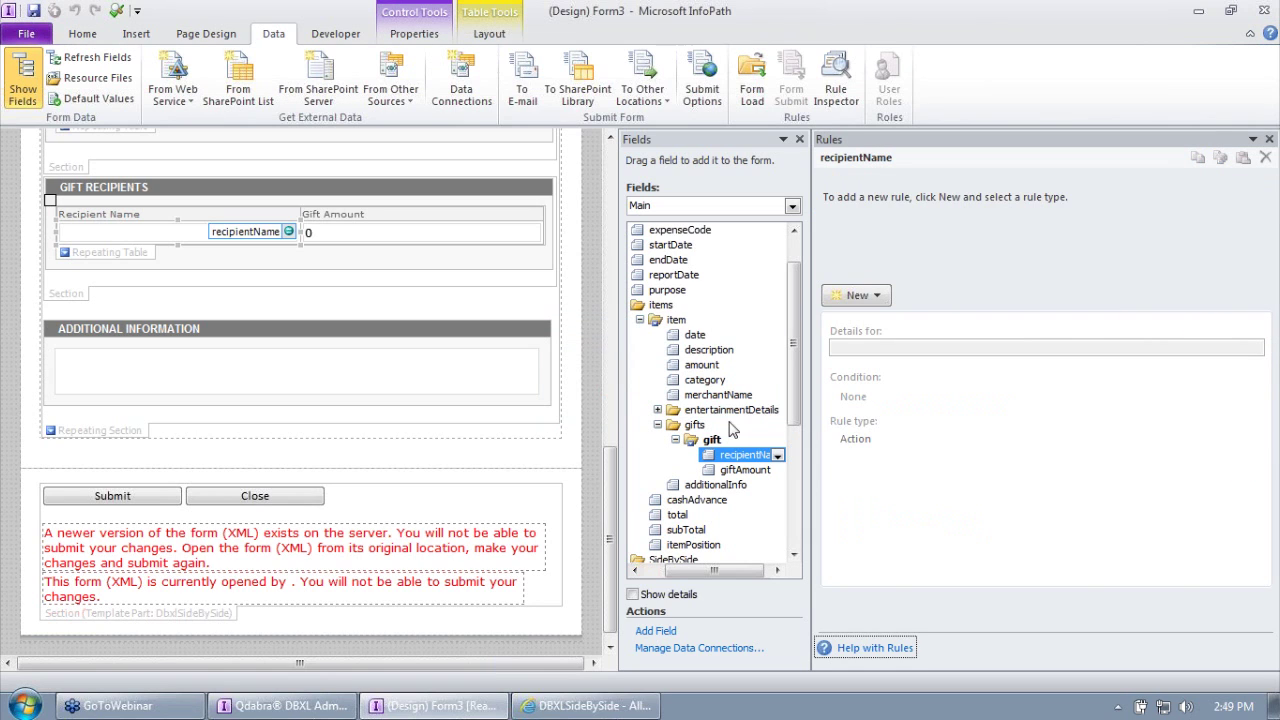
pyautogui.moveTo(793, 385); pyautogui.dragTo(805, 502)
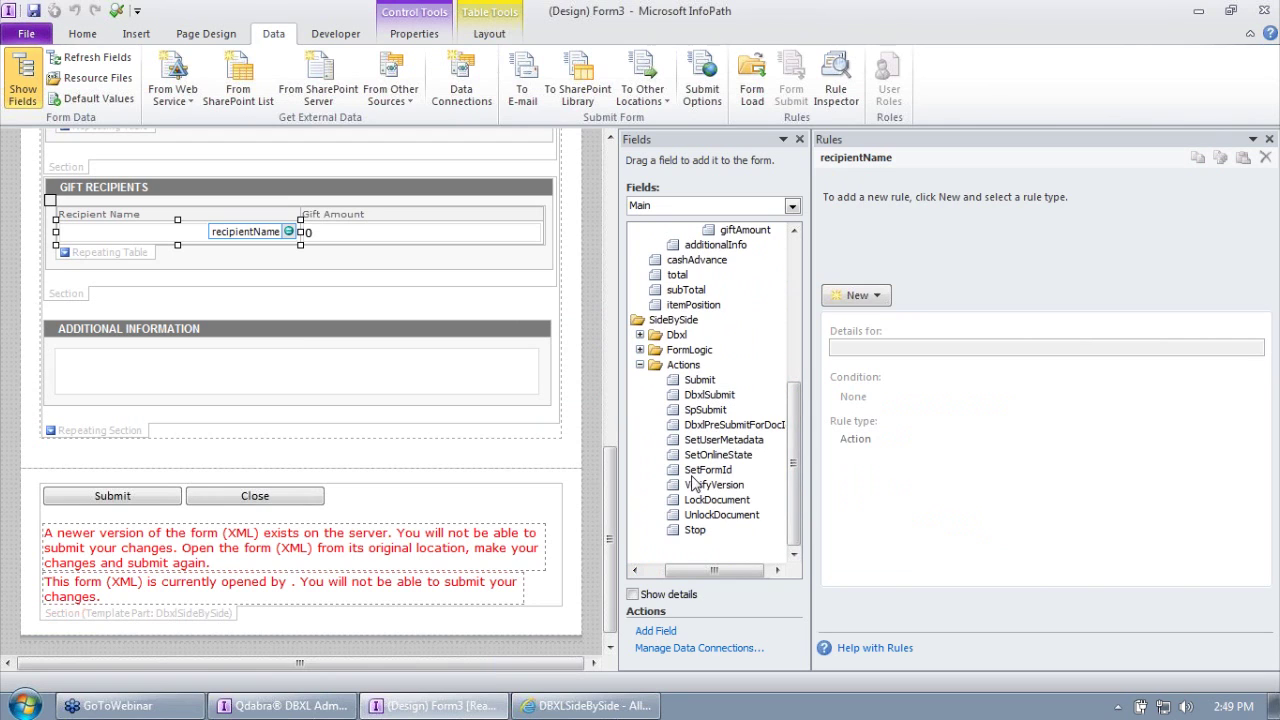
# Step: Review rules on Submit, SpSubmit, SetOnlineState, VerifyVersion and LockDocument, ending on DbxlSubmit
pyautogui.click(699, 380)
pyautogui.click(707, 395)
pyautogui.click(703, 410)
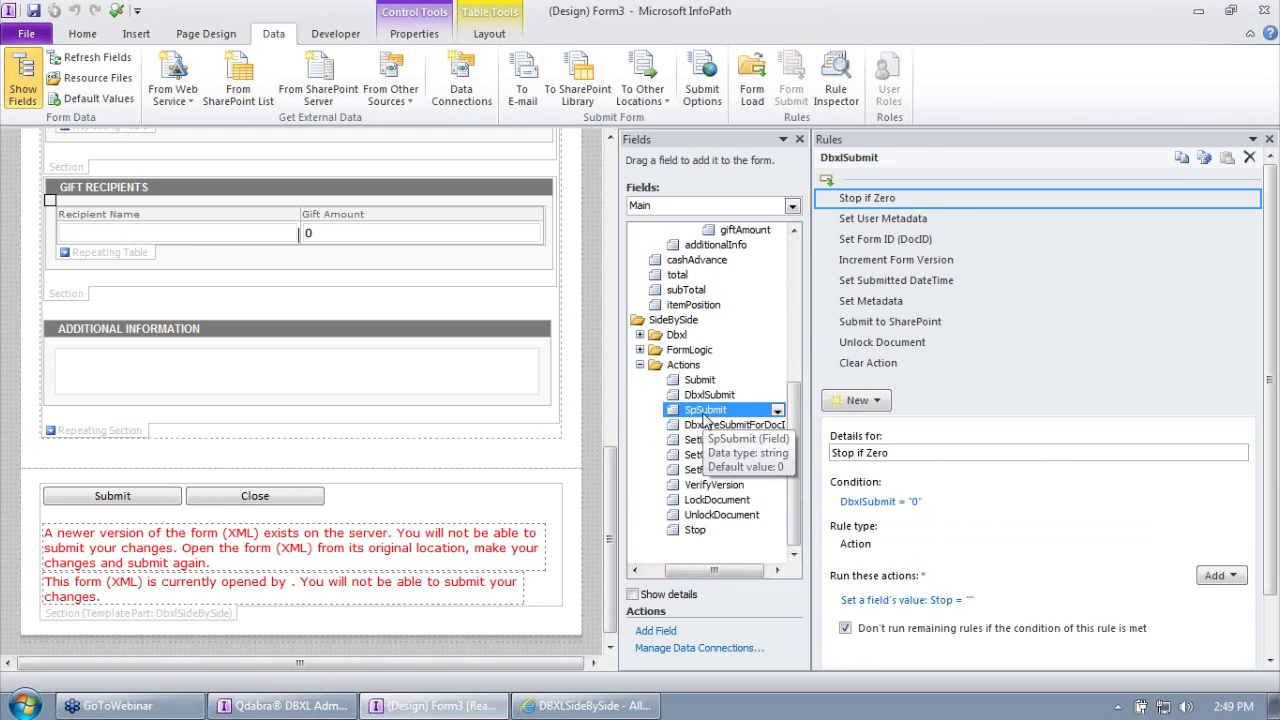
pyautogui.click(683, 366)
pyautogui.click(700, 381)
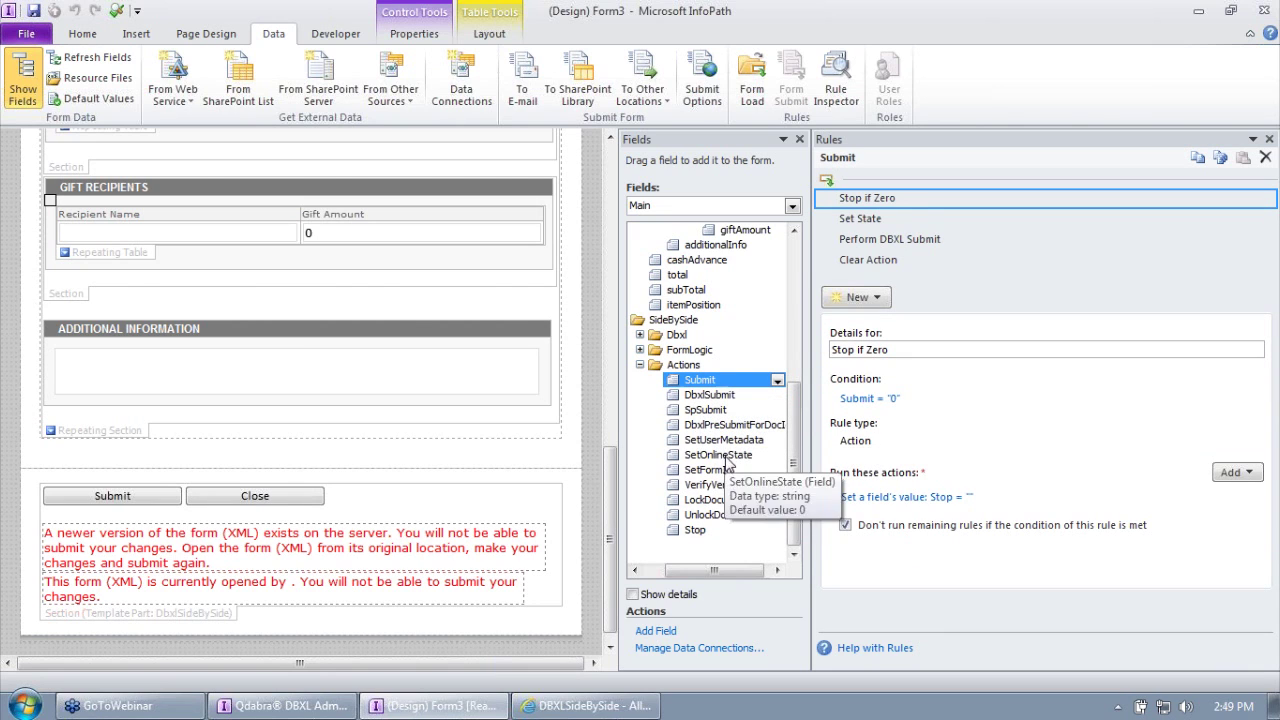
pyautogui.click(718, 455)
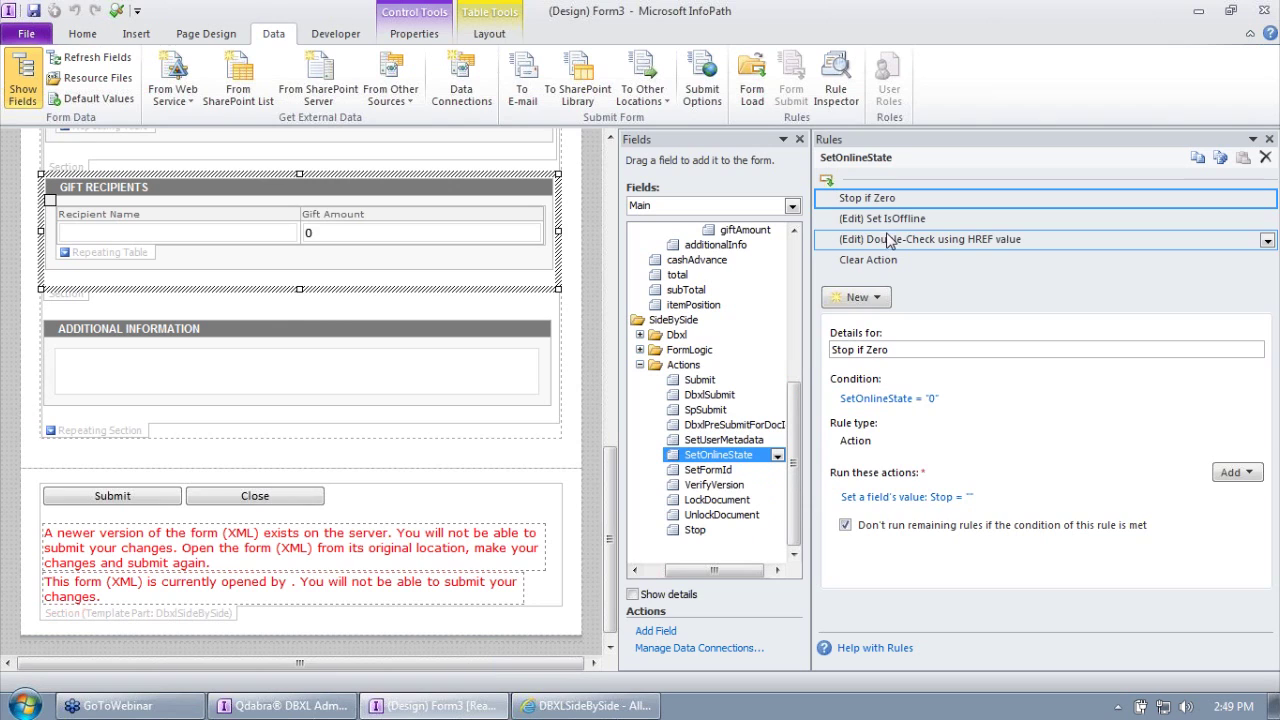
pyautogui.click(714, 486)
pyautogui.click(718, 501)
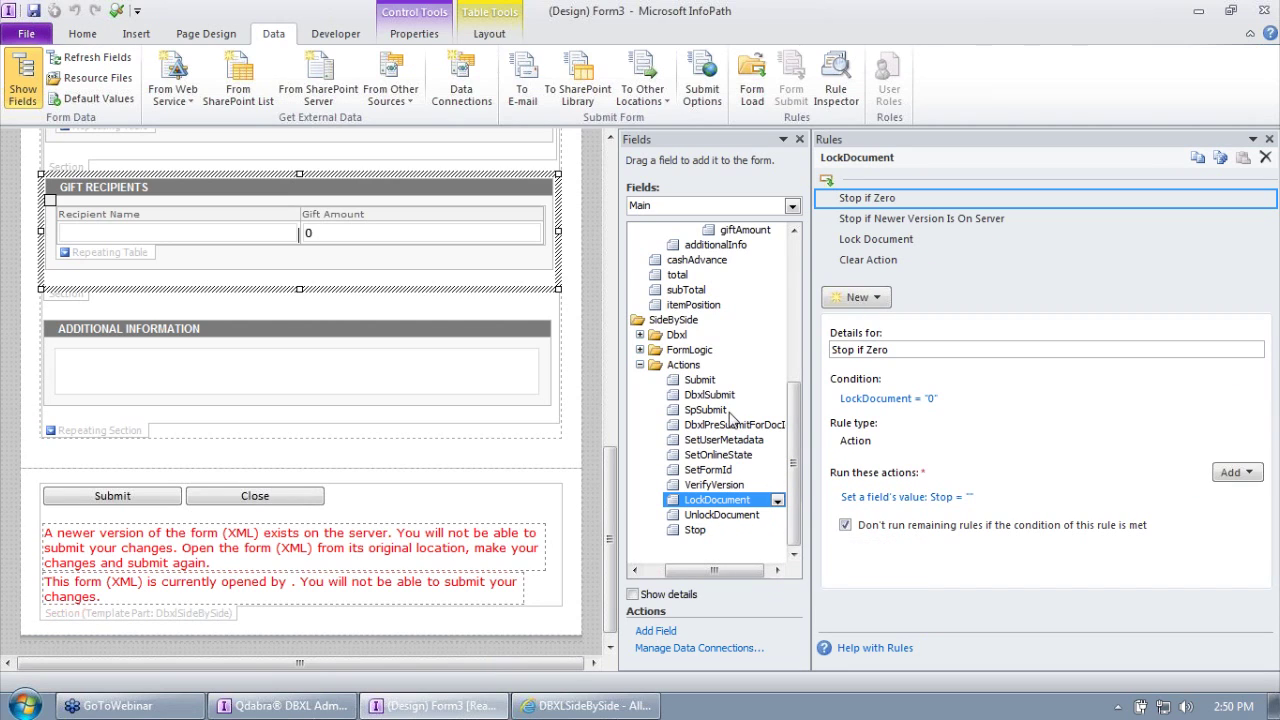
pyautogui.click(700, 395)
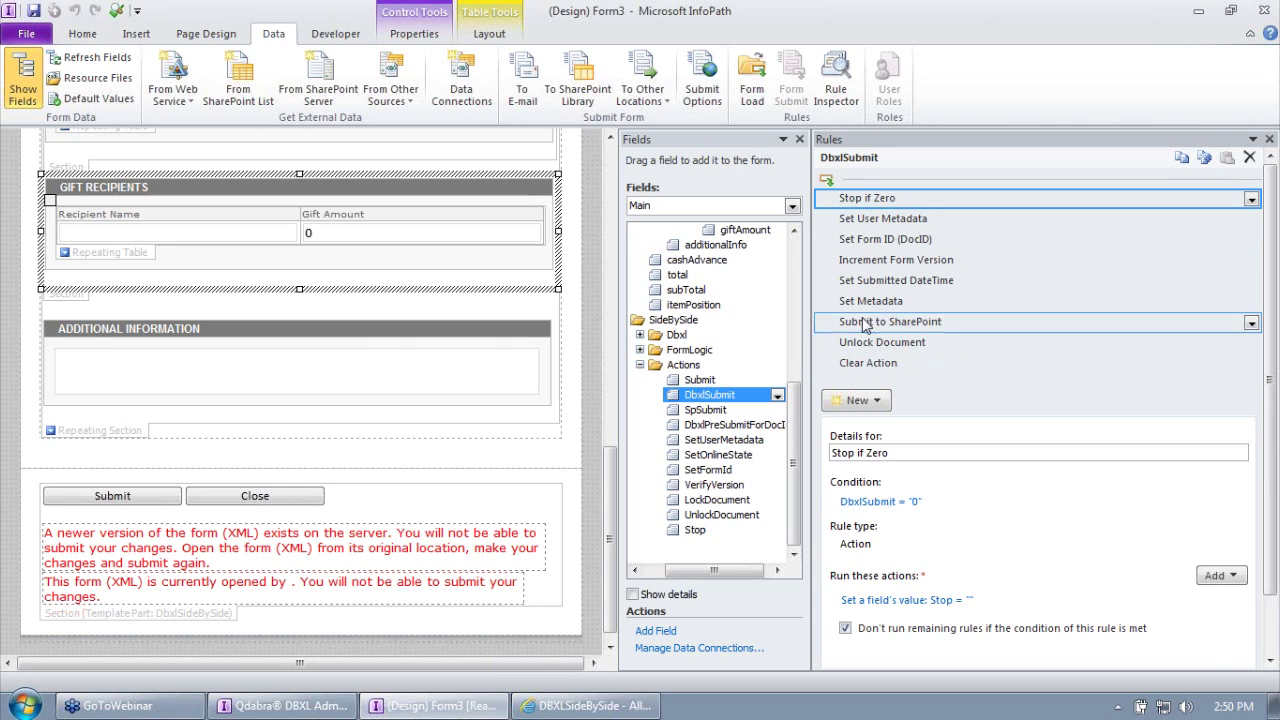
# Step: Step through DbxlSubmit's rules from Stop if Zero to Submit to SharePoint and Unlock Document
pyautogui.click(868, 363)
pyautogui.click(880, 198)
pyautogui.click(884, 363)
pyautogui.click(889, 199)
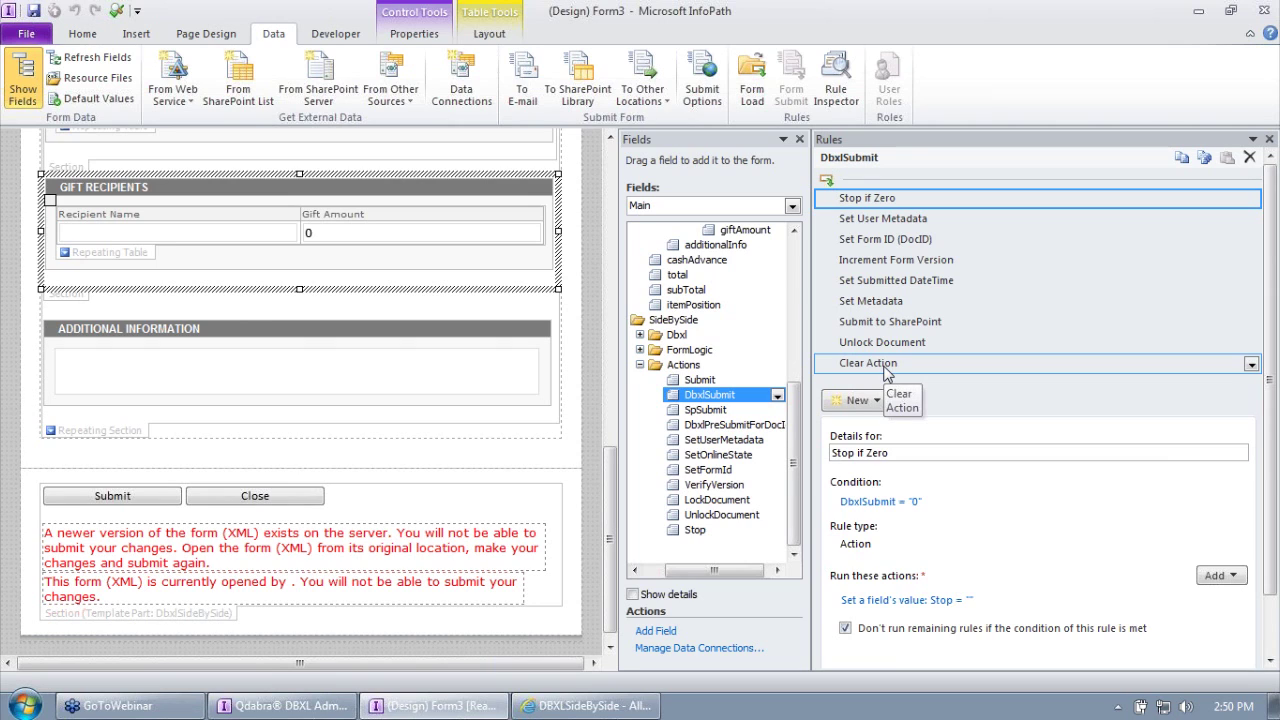
pyautogui.click(894, 219)
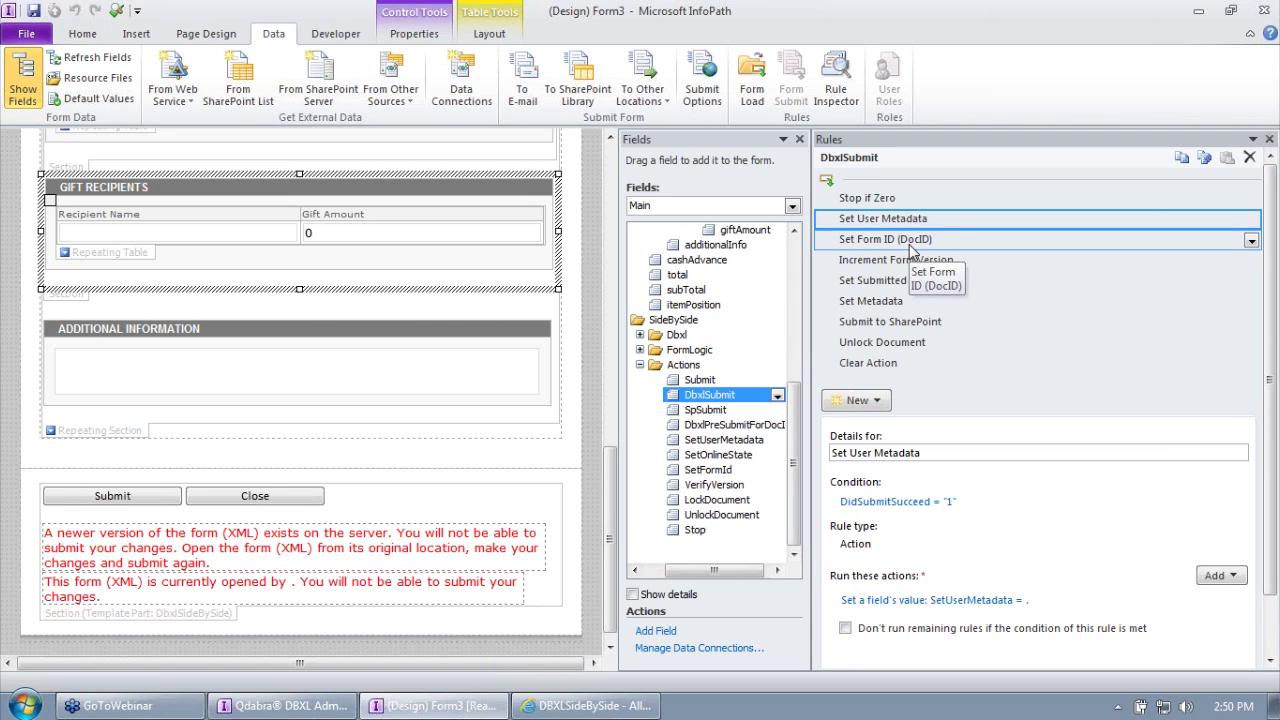
pyautogui.click(912, 246)
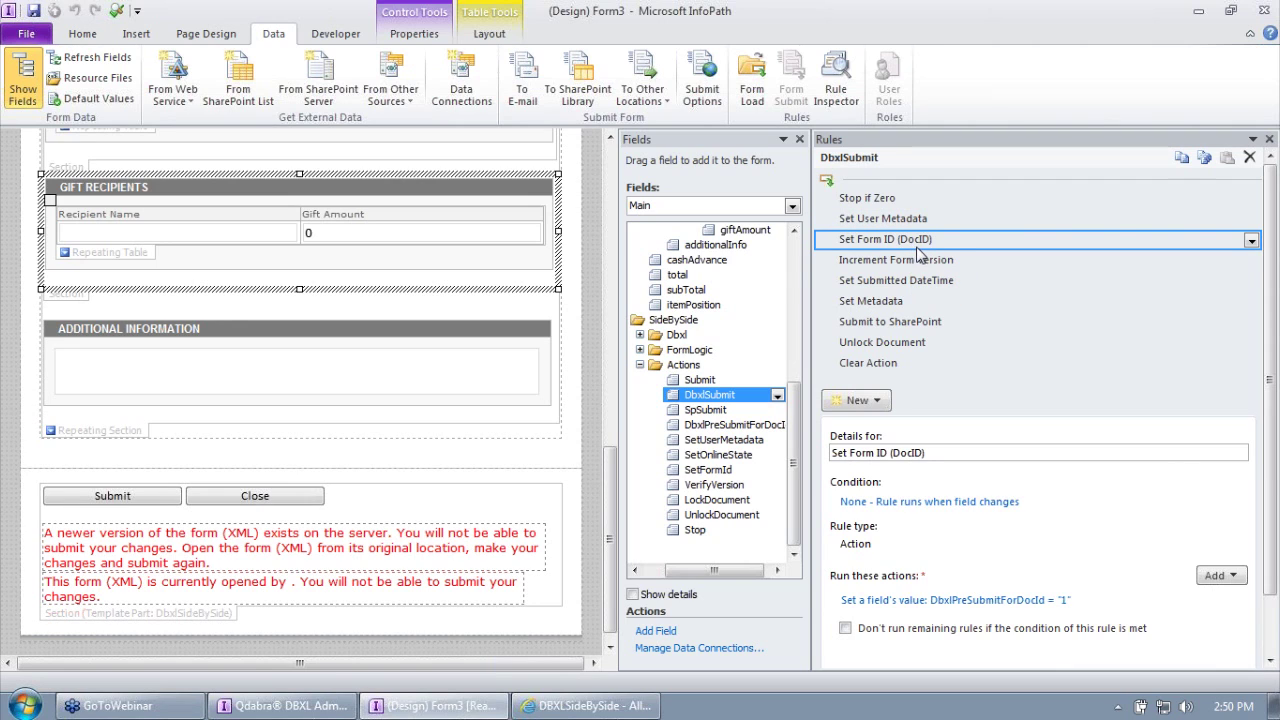
pyautogui.click(922, 268)
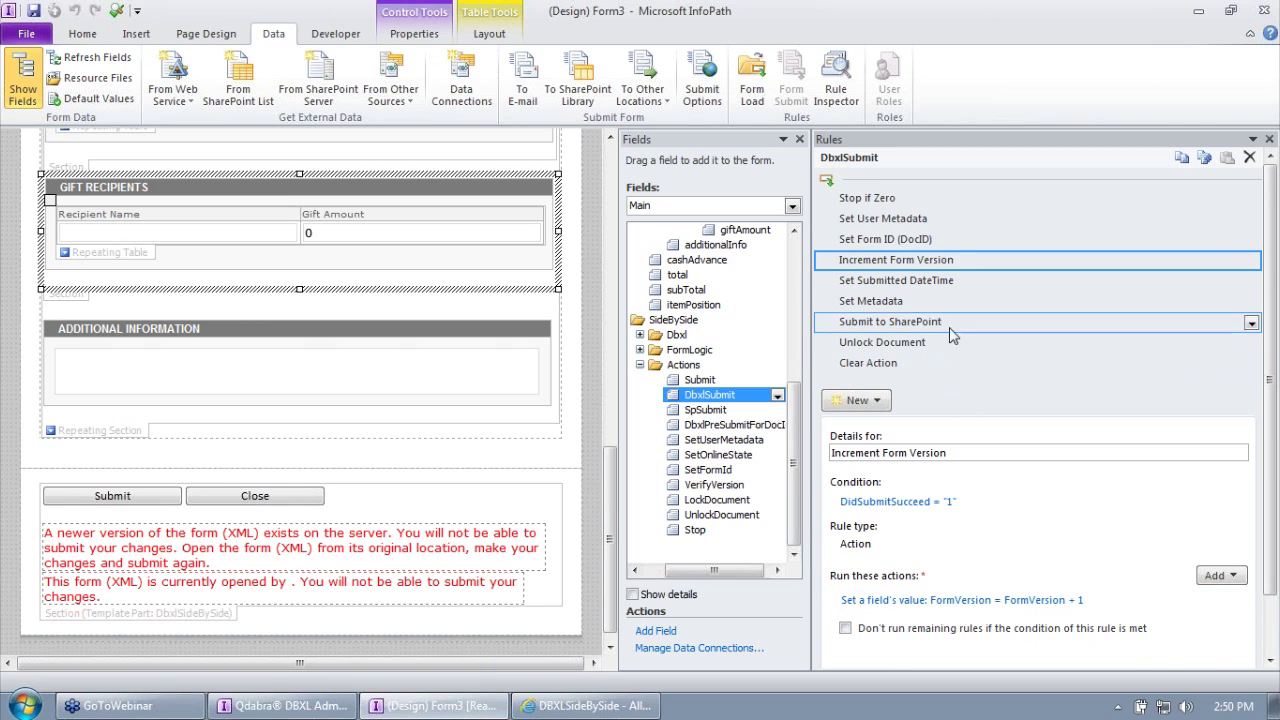
pyautogui.click(925, 287)
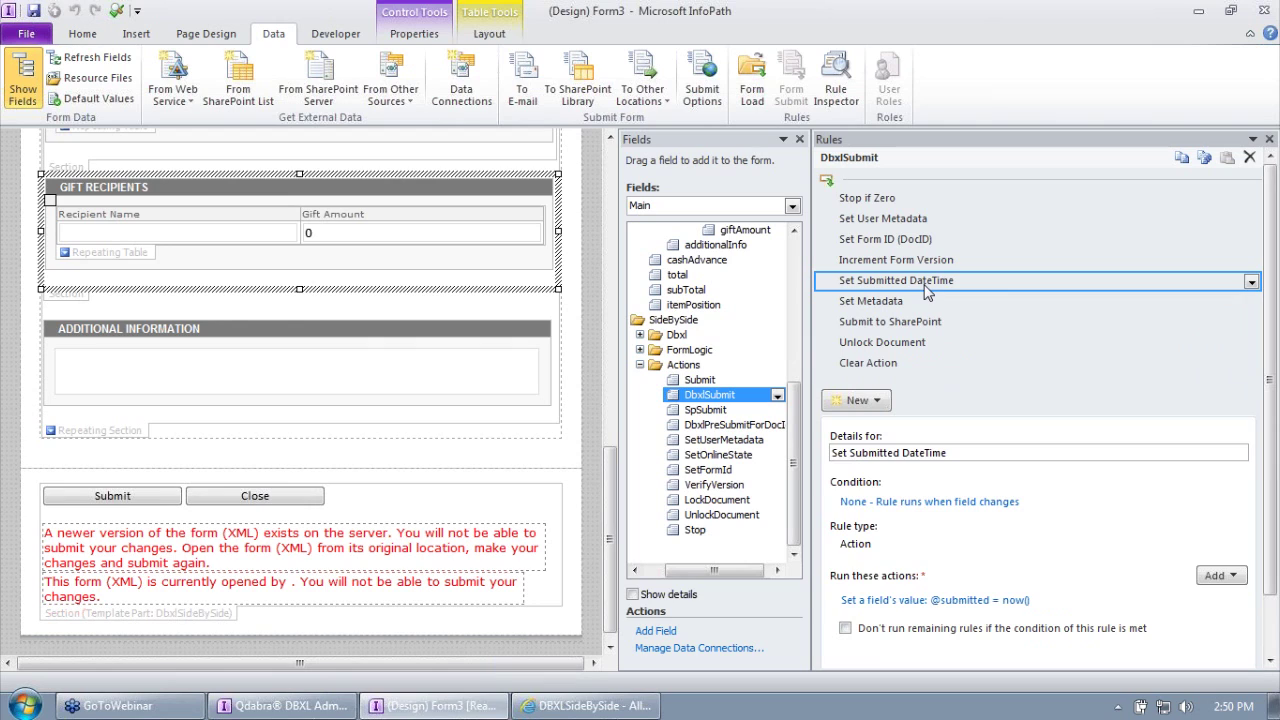
pyautogui.click(901, 322)
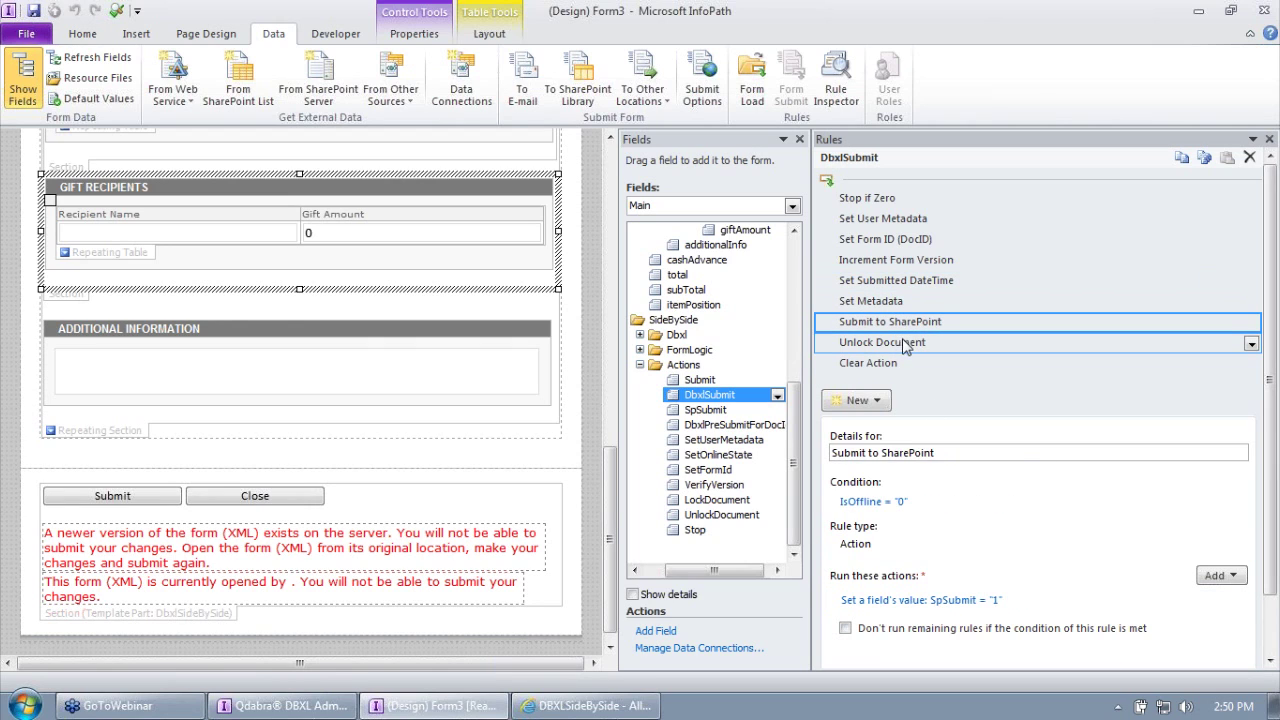
pyautogui.click(893, 349)
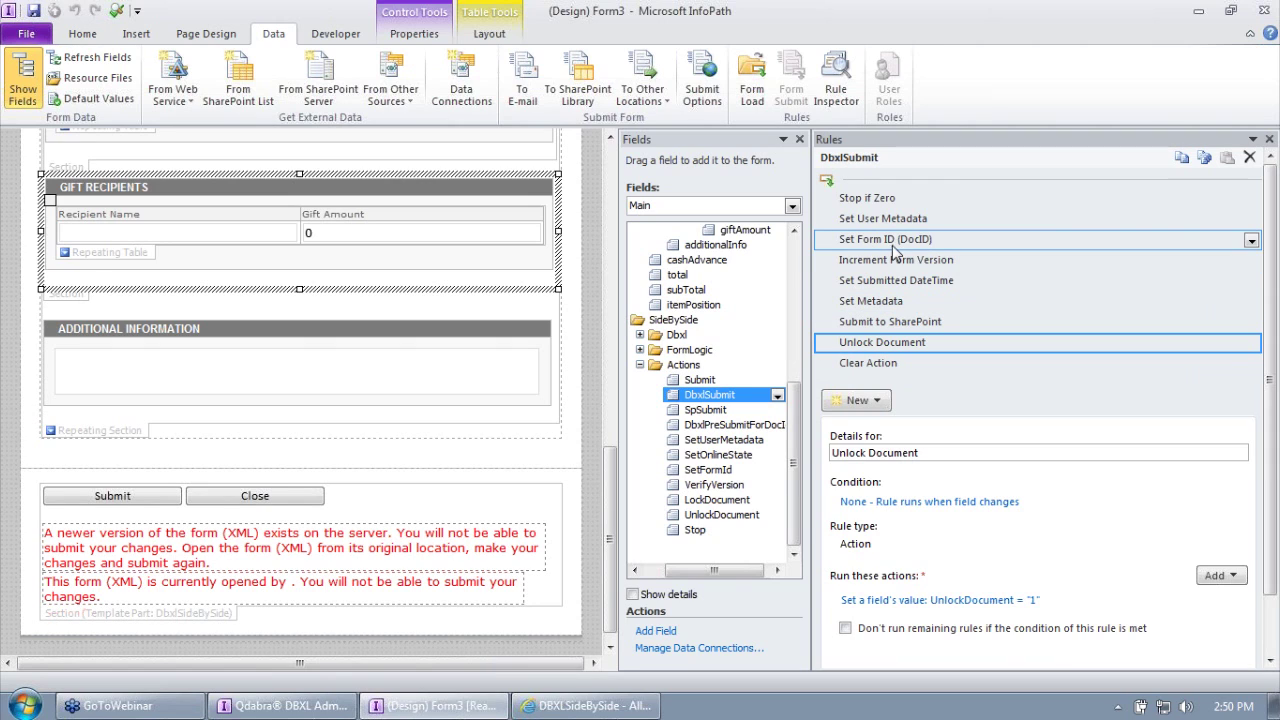
pyautogui.click(898, 324)
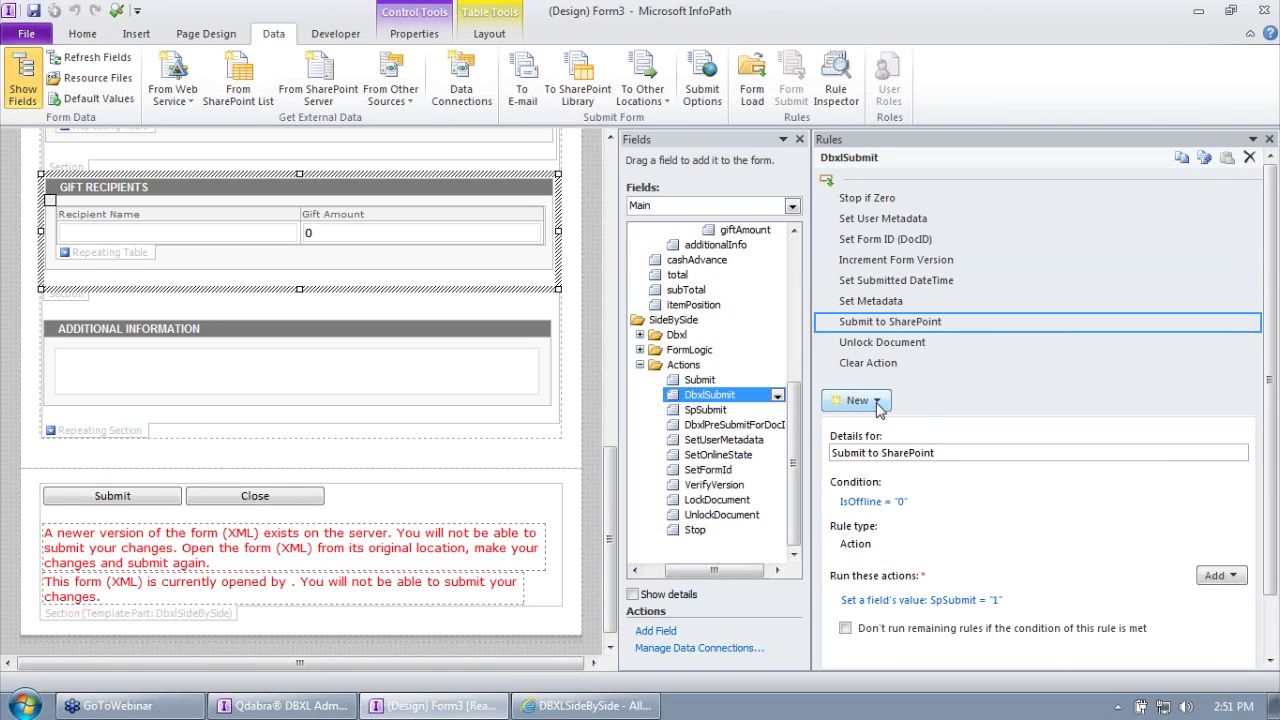
# Step: Insert a SubmitToDbxl action rule after Set Metadata submitting via the DbxlSubmit connection
pyautogui.click(875, 403)
pyautogui.click(885, 282)
pyautogui.click(885, 301)
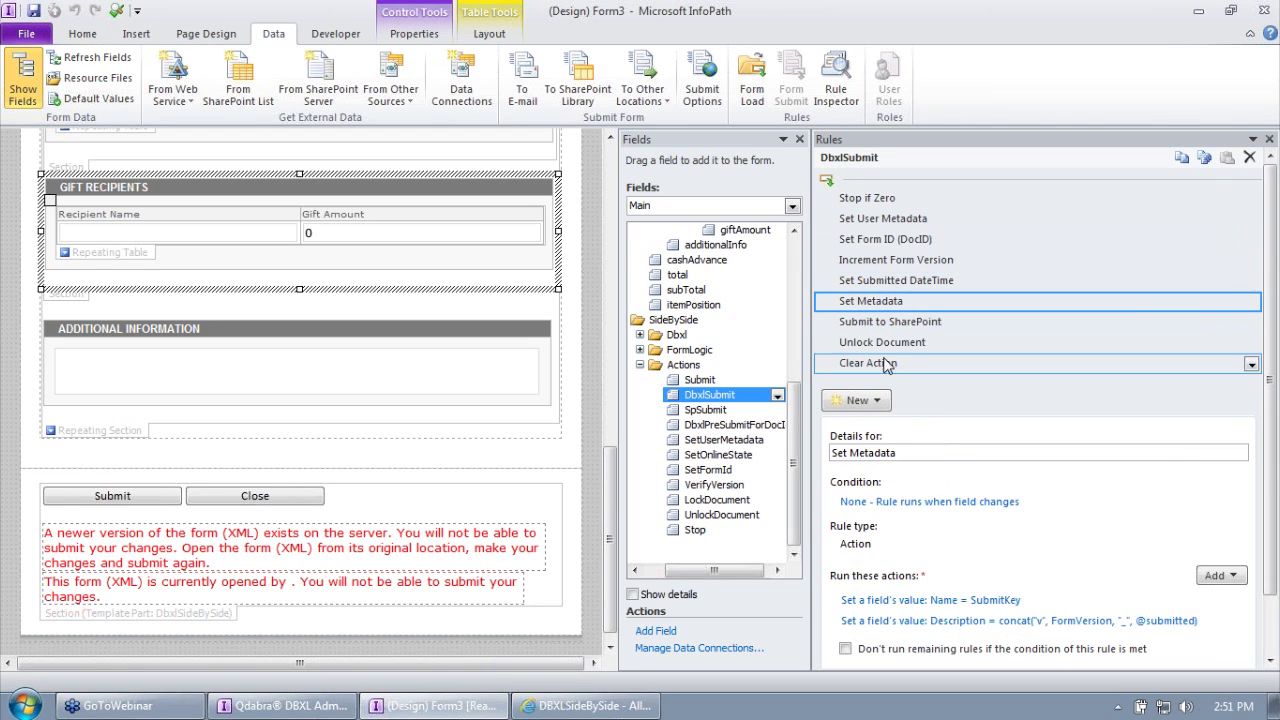
pyautogui.click(879, 404)
pyautogui.click(881, 474)
pyautogui.write('SubmitToDbxl')
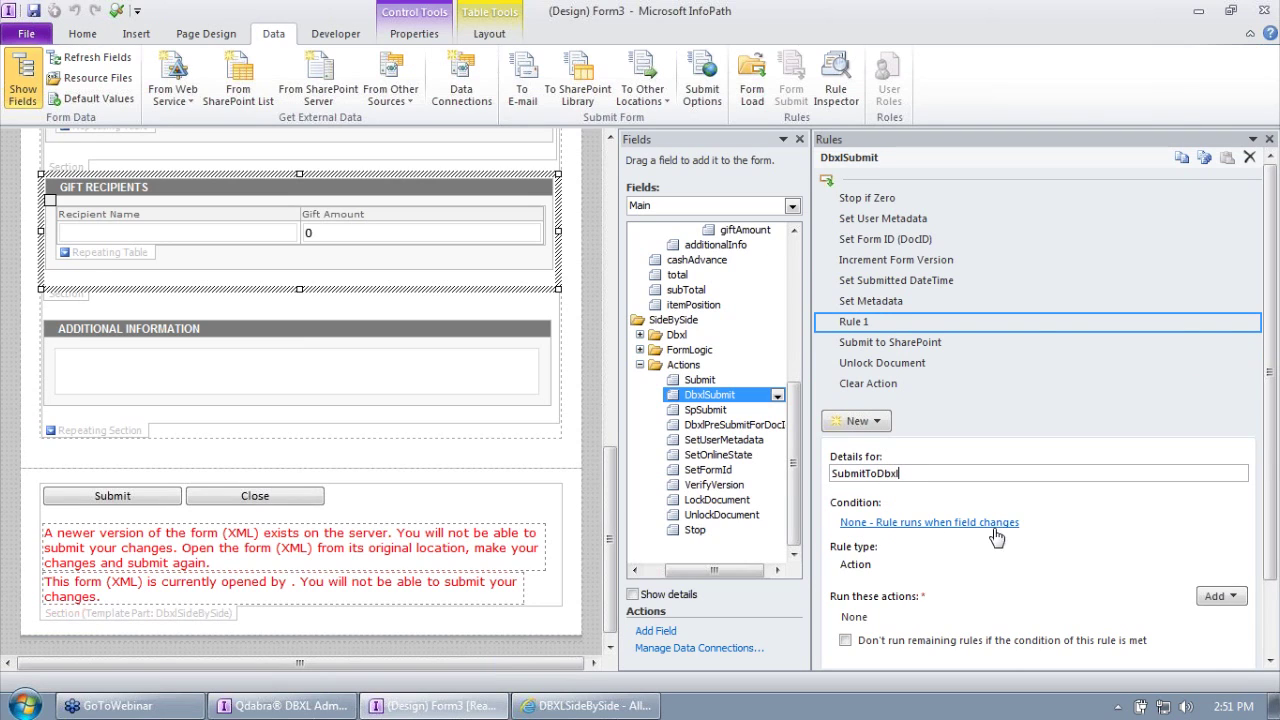
pyautogui.click(1220, 596)
pyautogui.click(1230, 661)
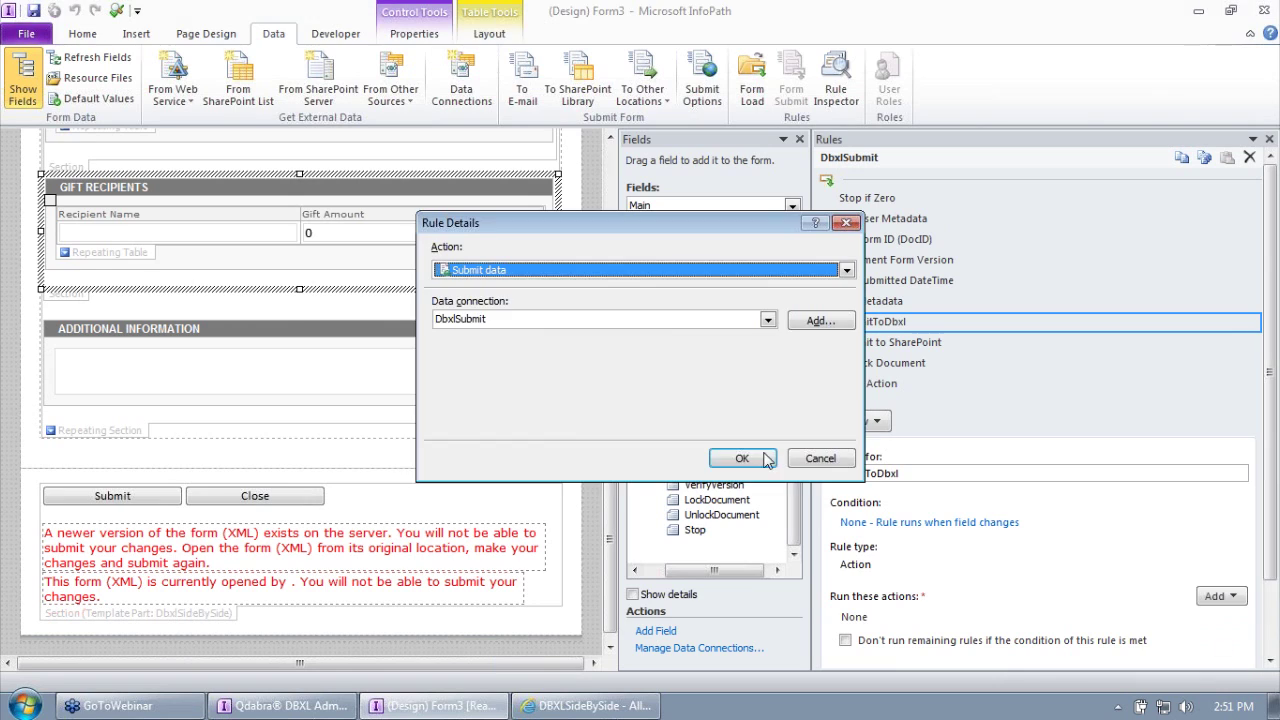
pyautogui.click(740, 455)
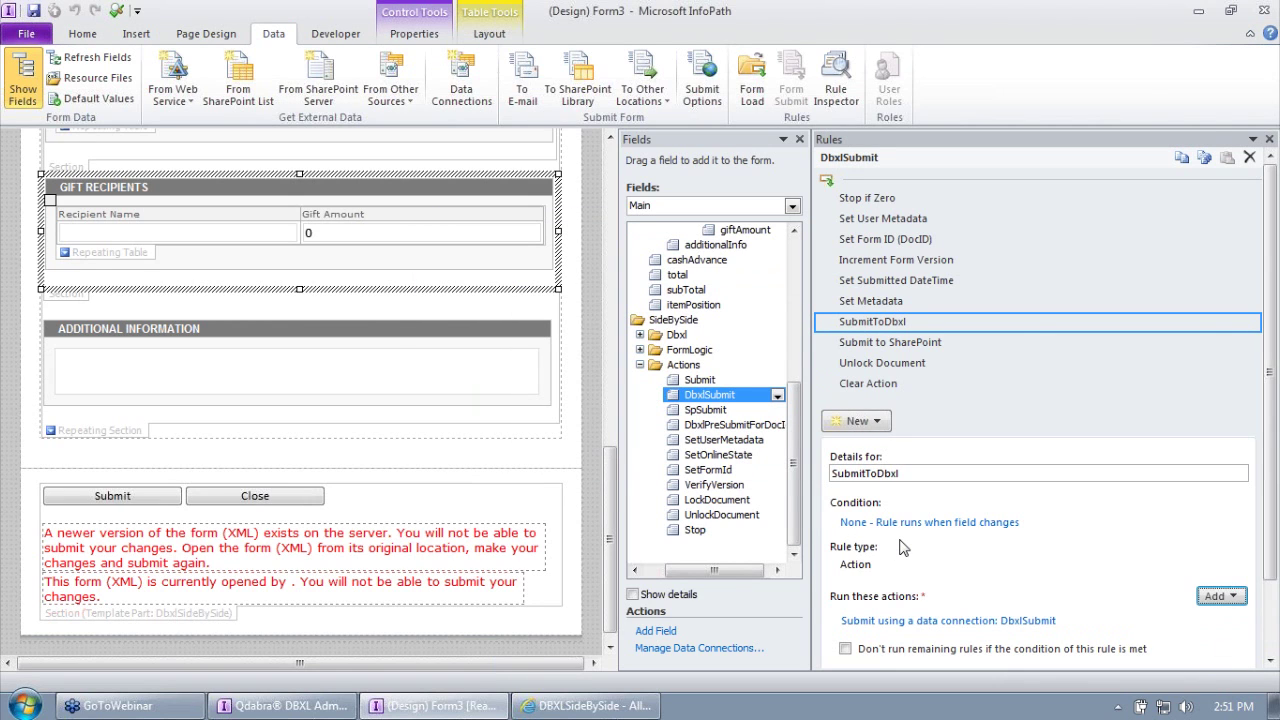
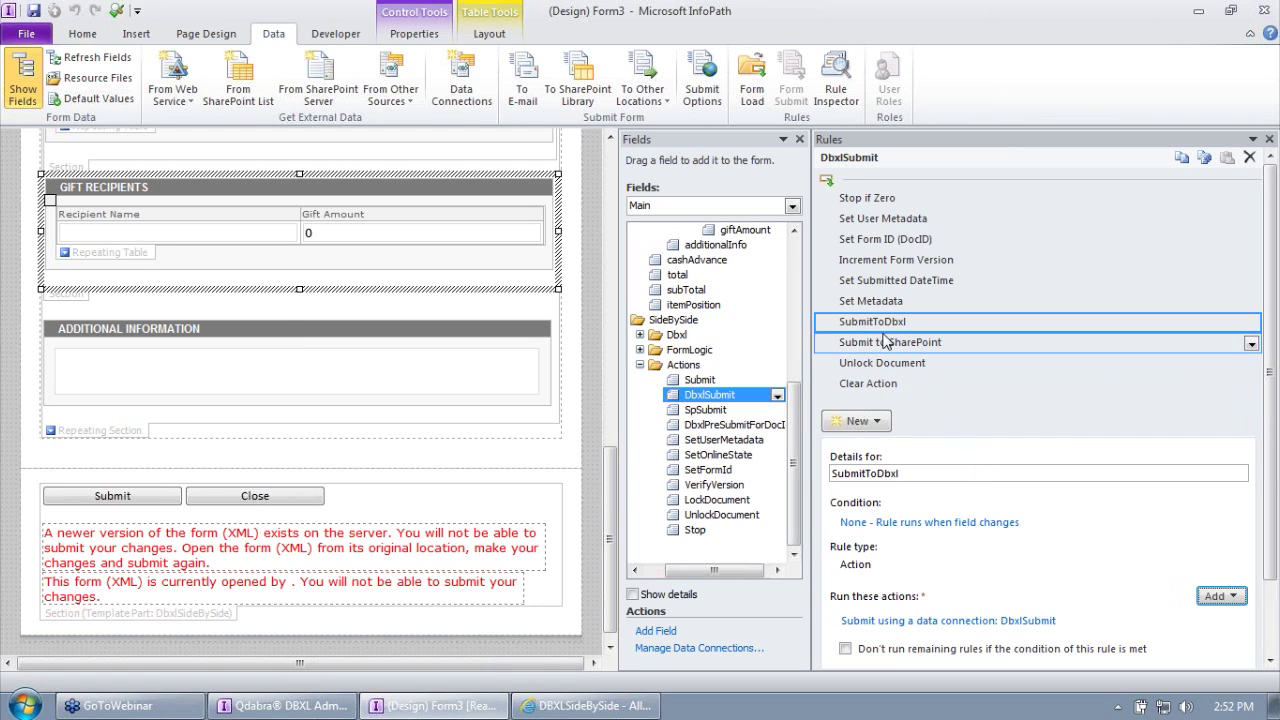
# Step: Show the DbxlPreSubmitForDocId field's rules, including Stop if Zero and Increment Form Version
pyautogui.click(725, 428)
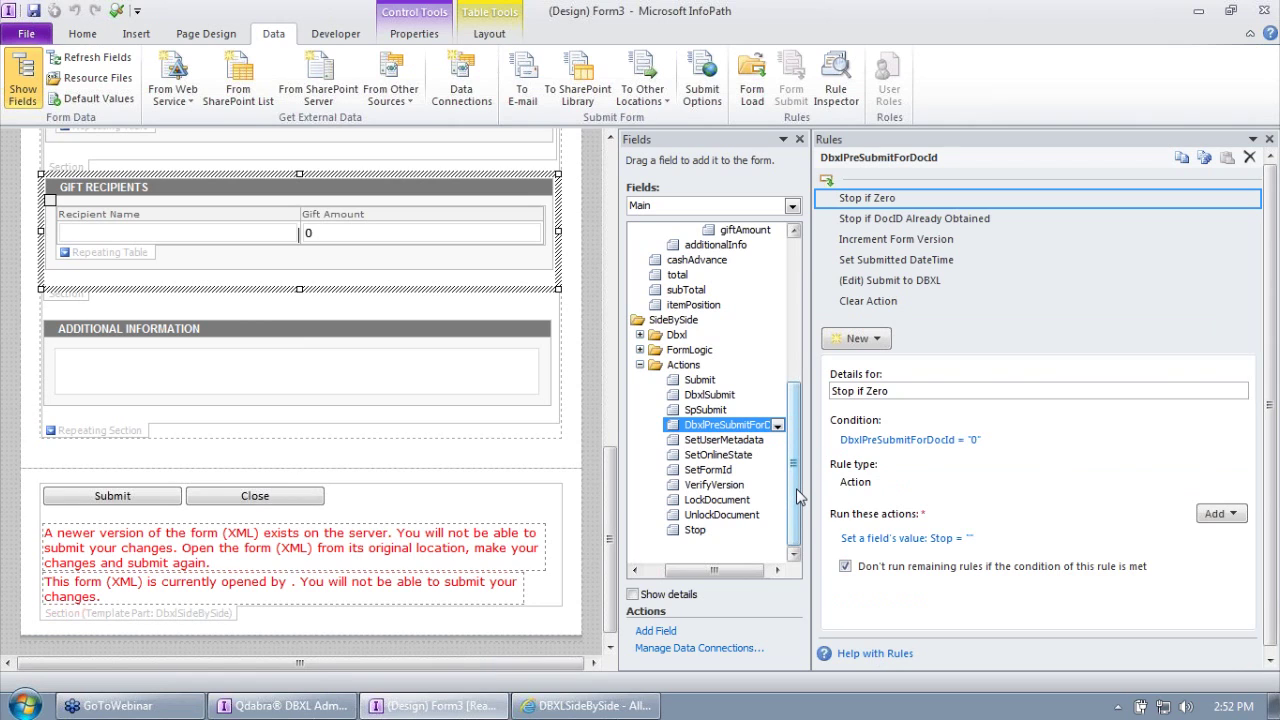
# Step: Add a submit-data action using DbxlSubmit to the Submit to DBXL rule and move it to the top
pyautogui.click(953, 288)
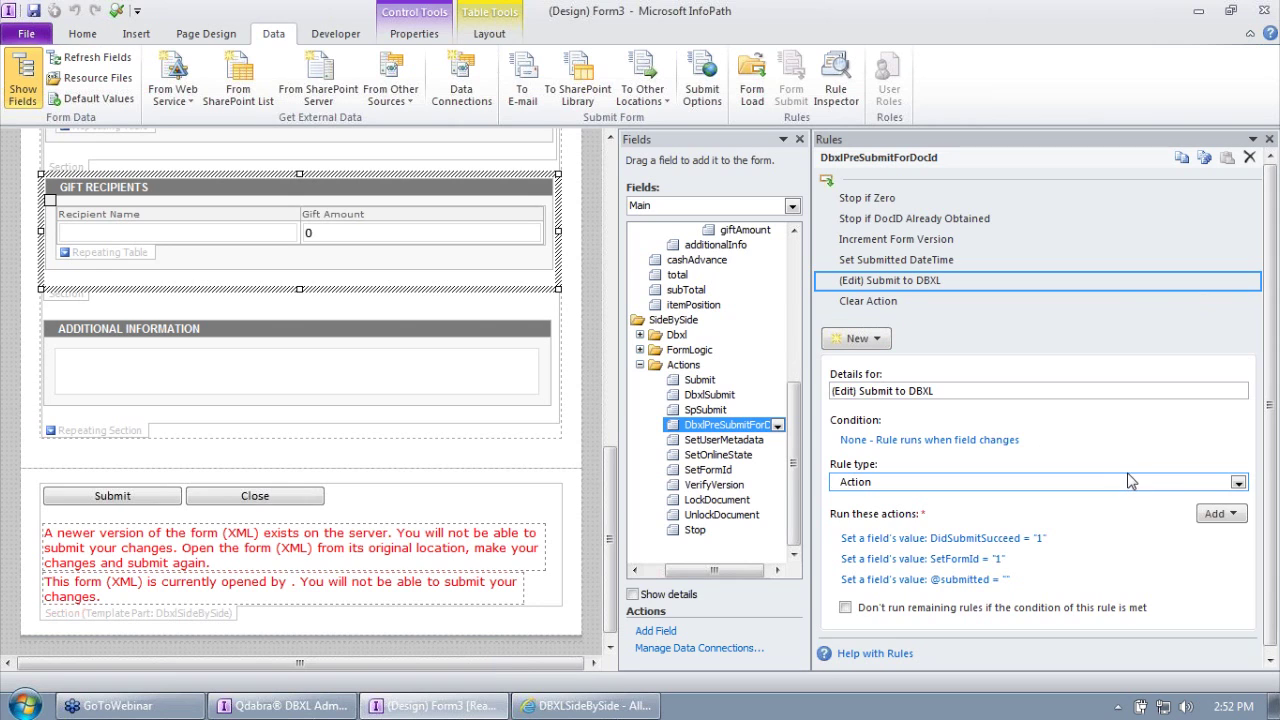
pyautogui.click(1218, 513)
pyautogui.click(1204, 579)
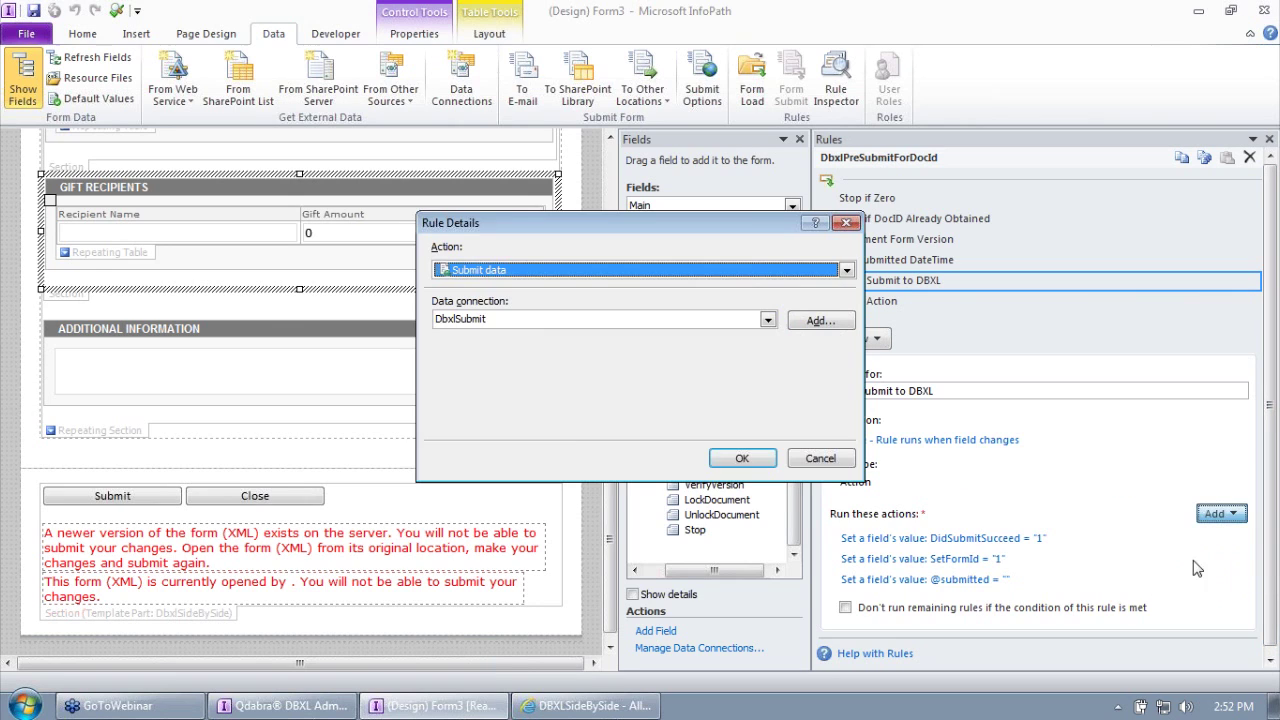
pyautogui.click(745, 459)
pyautogui.click(1238, 579)
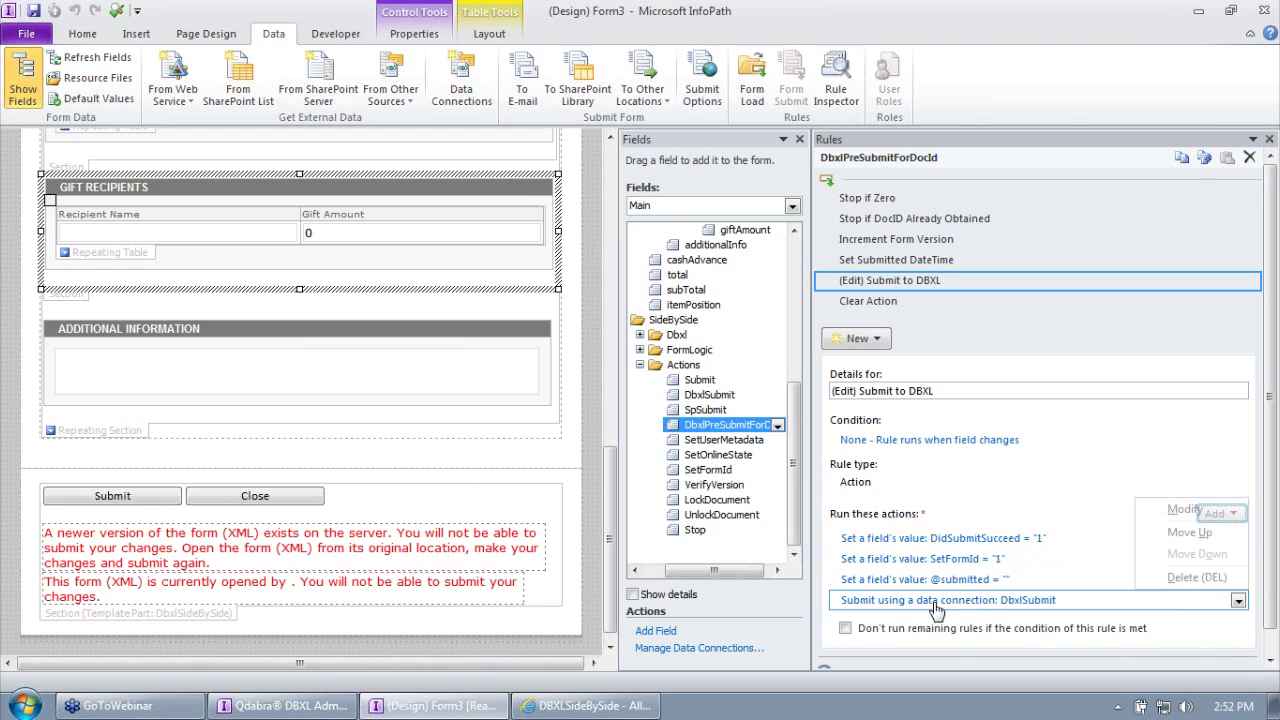
pyautogui.click(1190, 555)
pyautogui.rightClick(1005, 588)
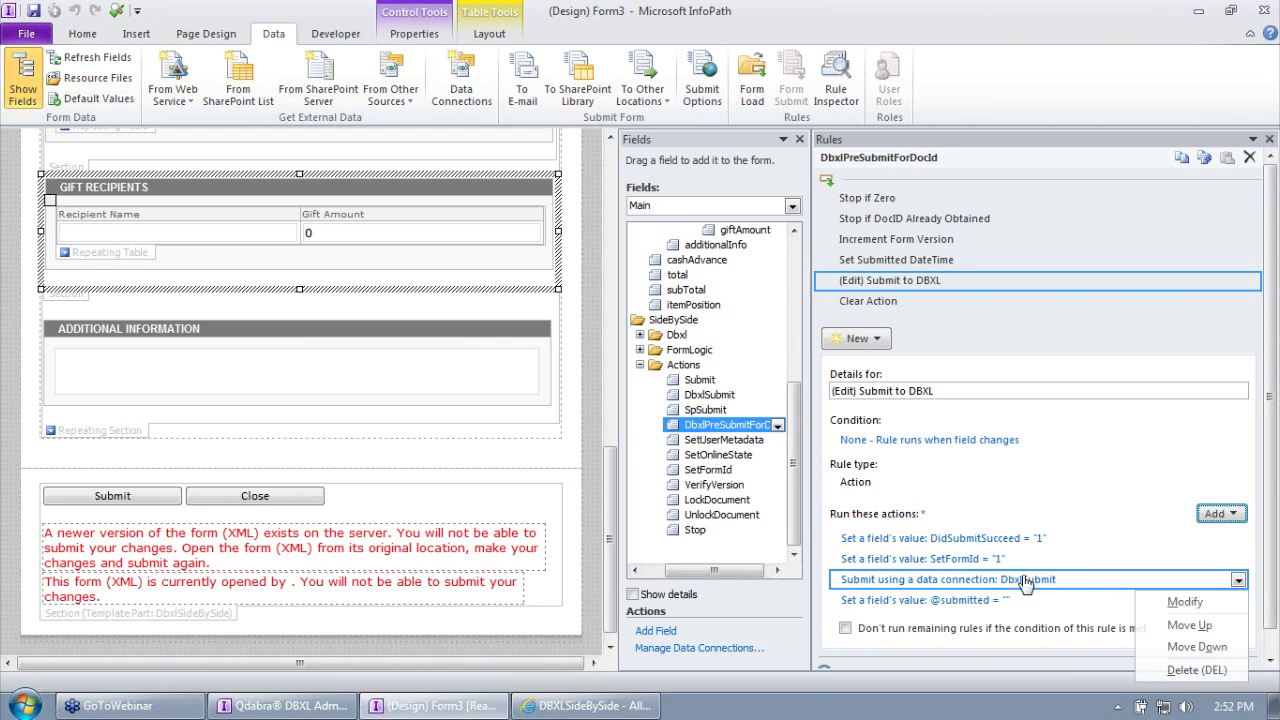
pyautogui.click(1186, 623)
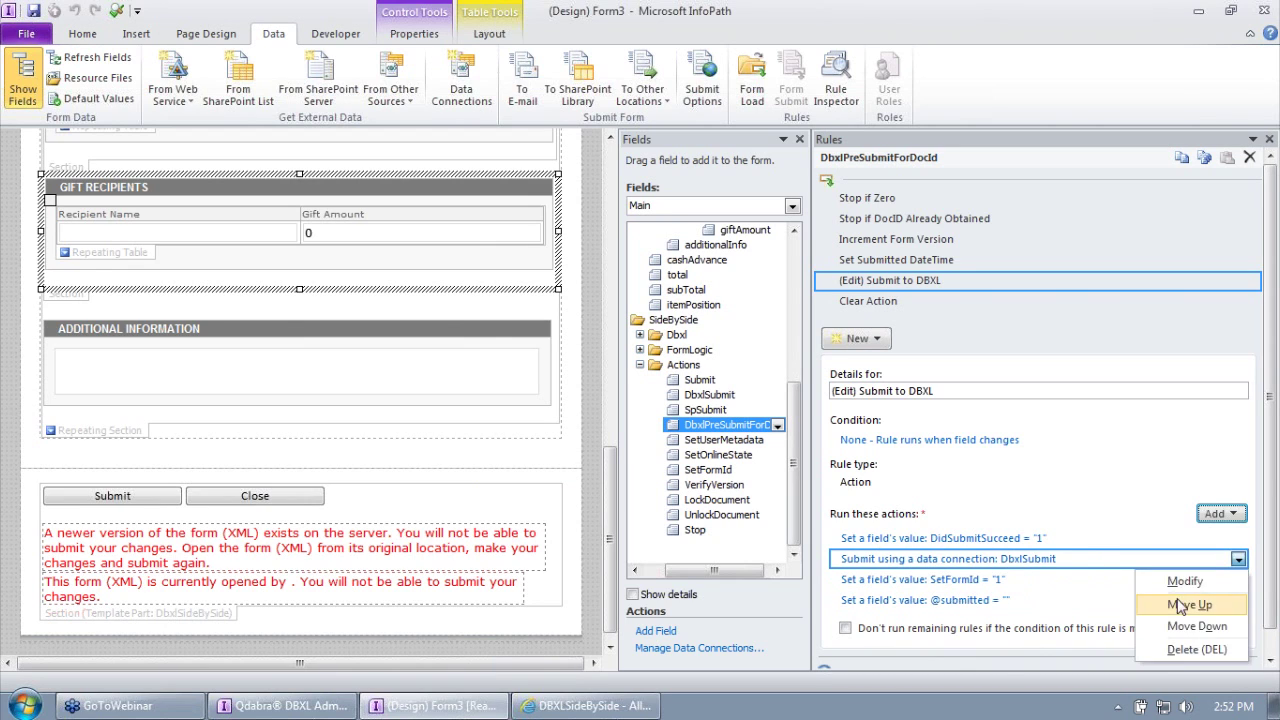
pyautogui.click(1192, 604)
# Step: Rename the rule from '(Edit) Submit to DBXL' to 'Submit to DBXL'
pyautogui.moveTo(866, 396); pyautogui.dragTo(832, 391)
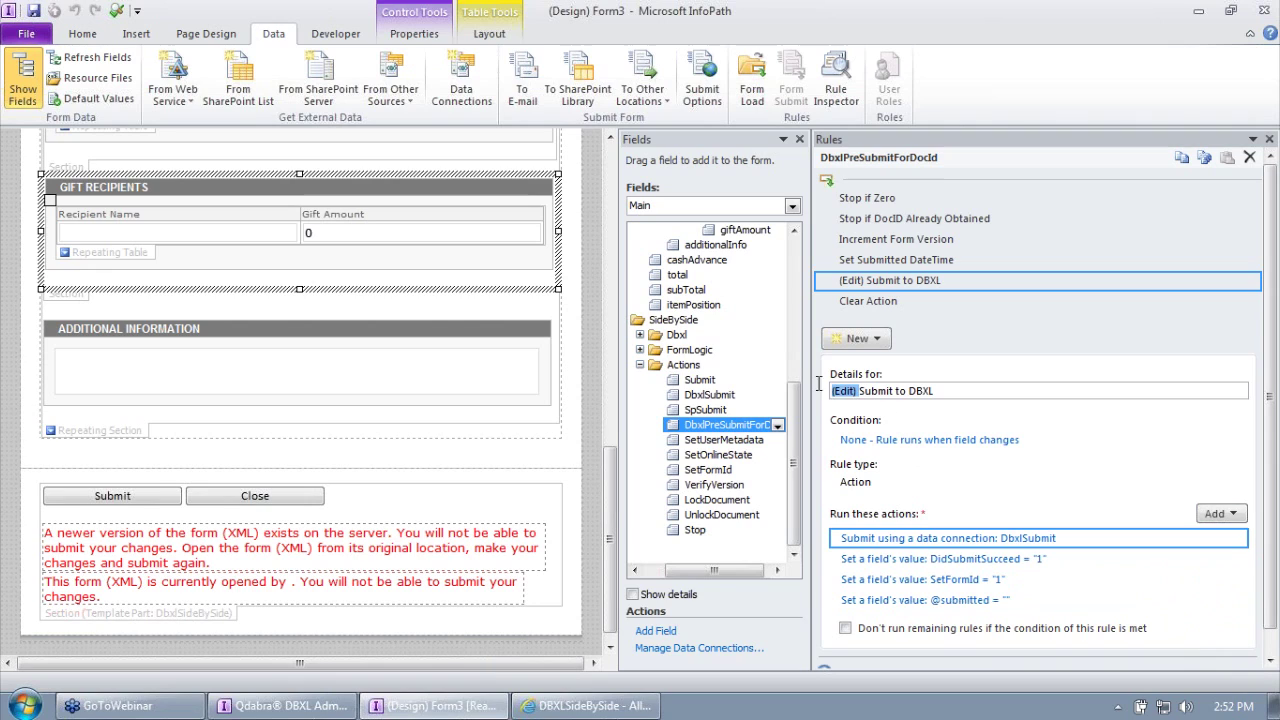
pyautogui.press('Delete')
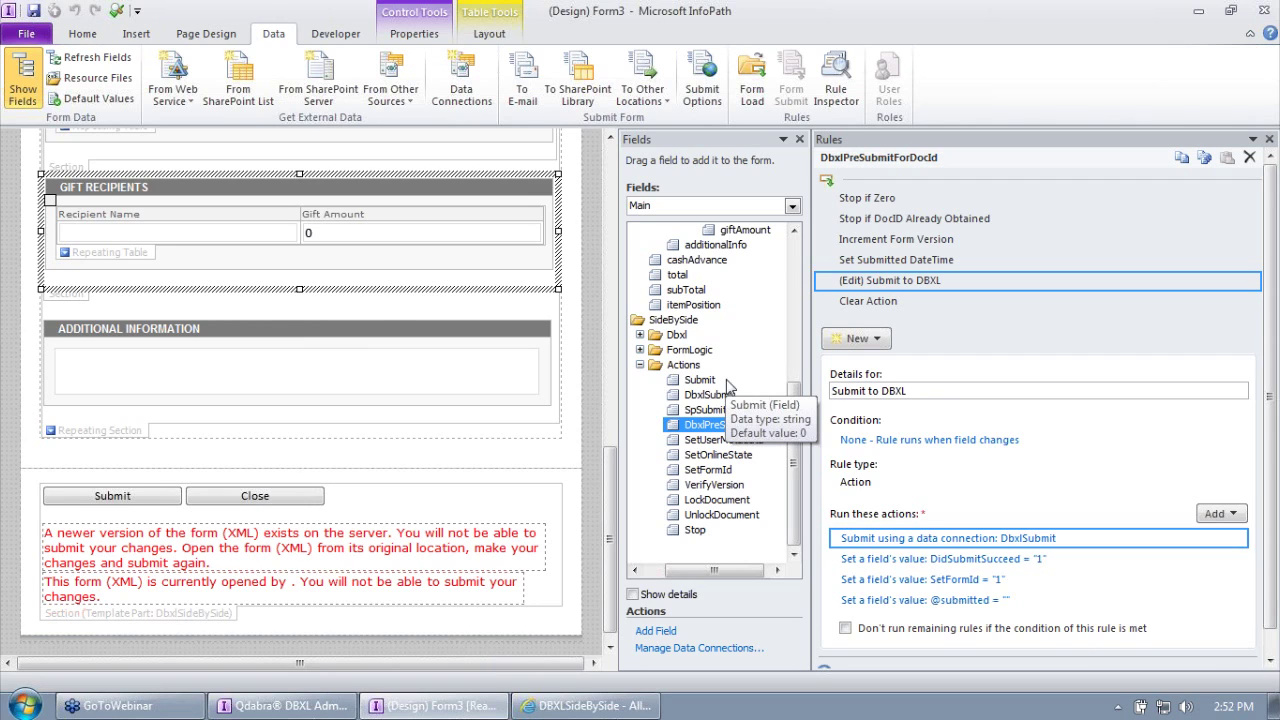
pyautogui.click(926, 306)
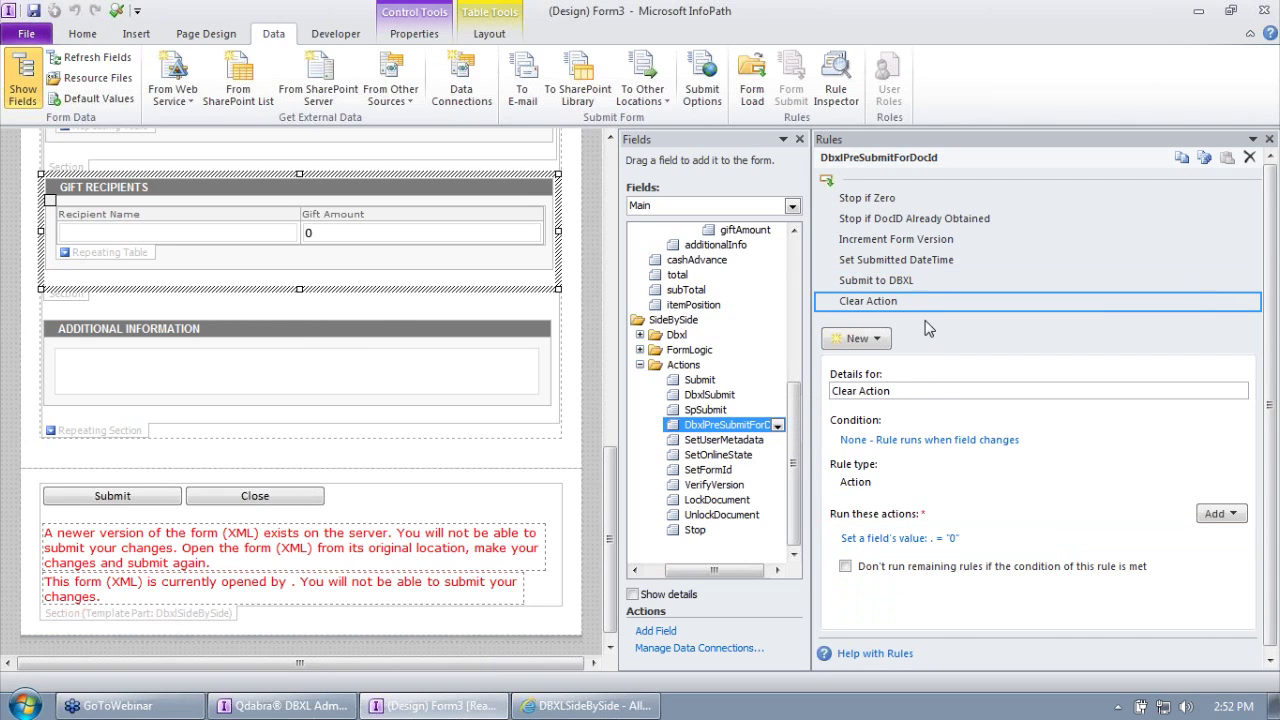
# Step: Compare the DbxlSubmit and DbxlPreSubmitForDocId fields' rules side by side
pyautogui.click(722, 398)
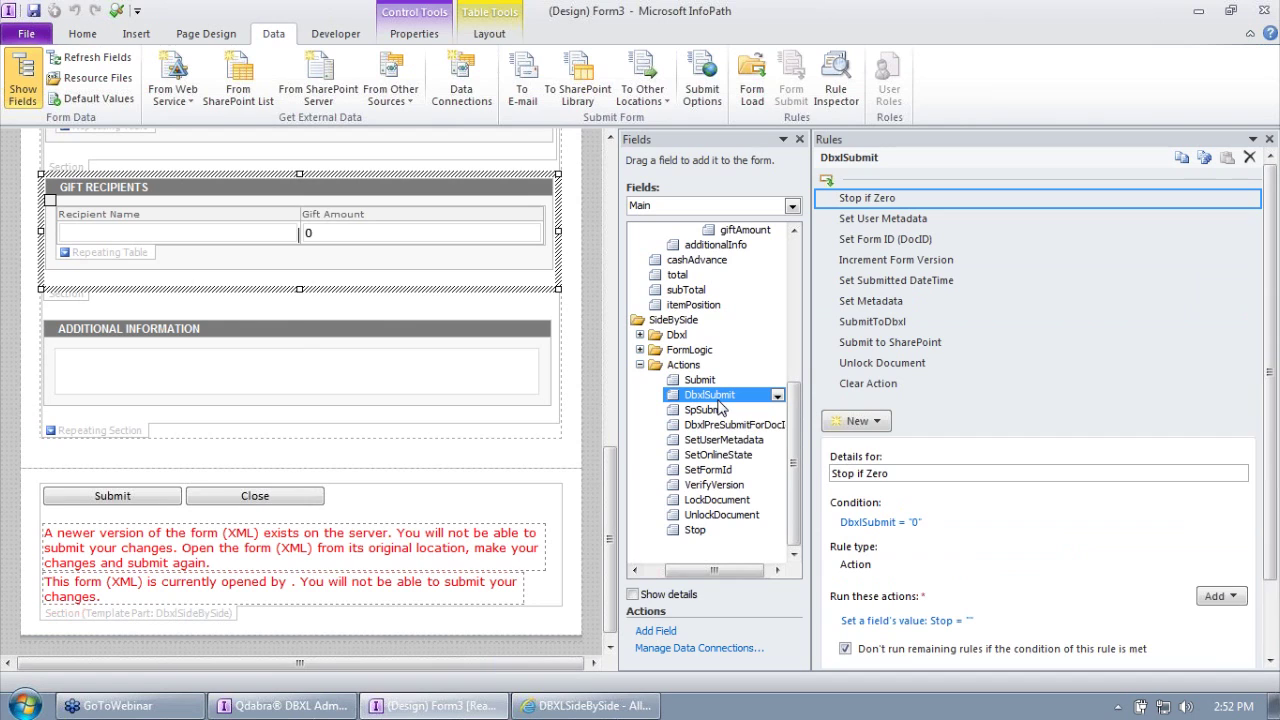
pyautogui.click(740, 425)
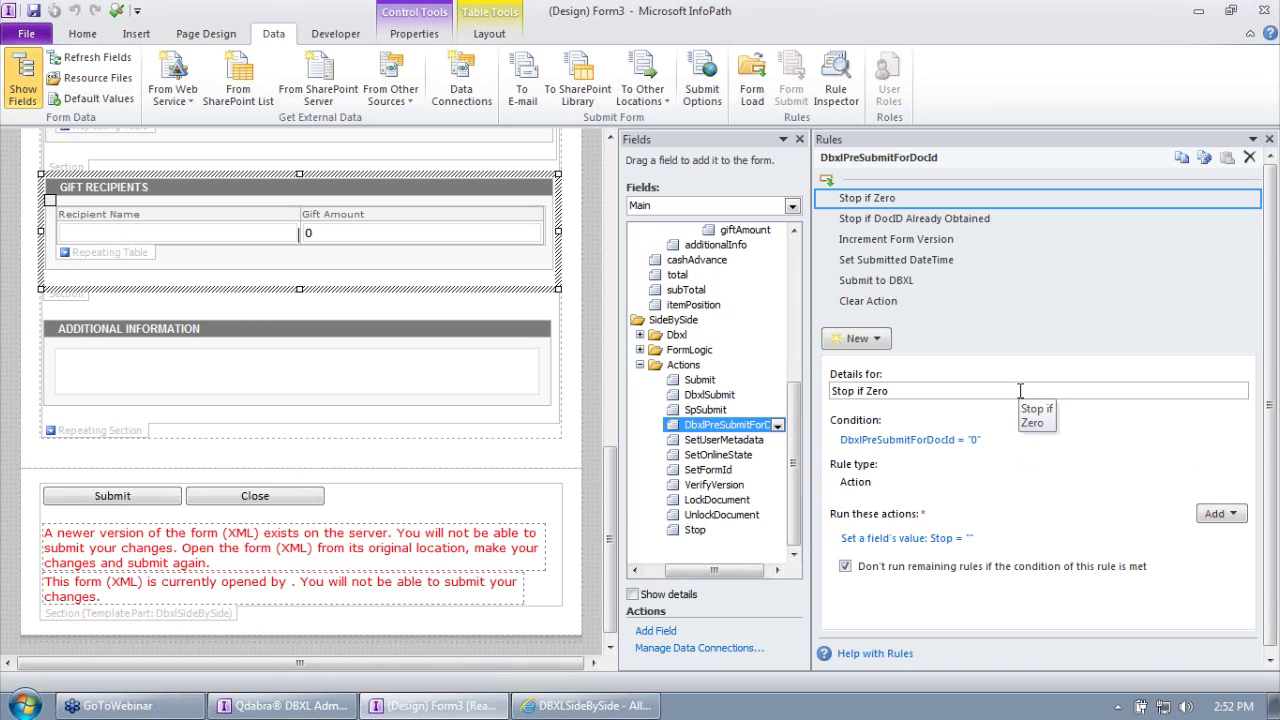
pyautogui.click(737, 393)
pyautogui.click(750, 428)
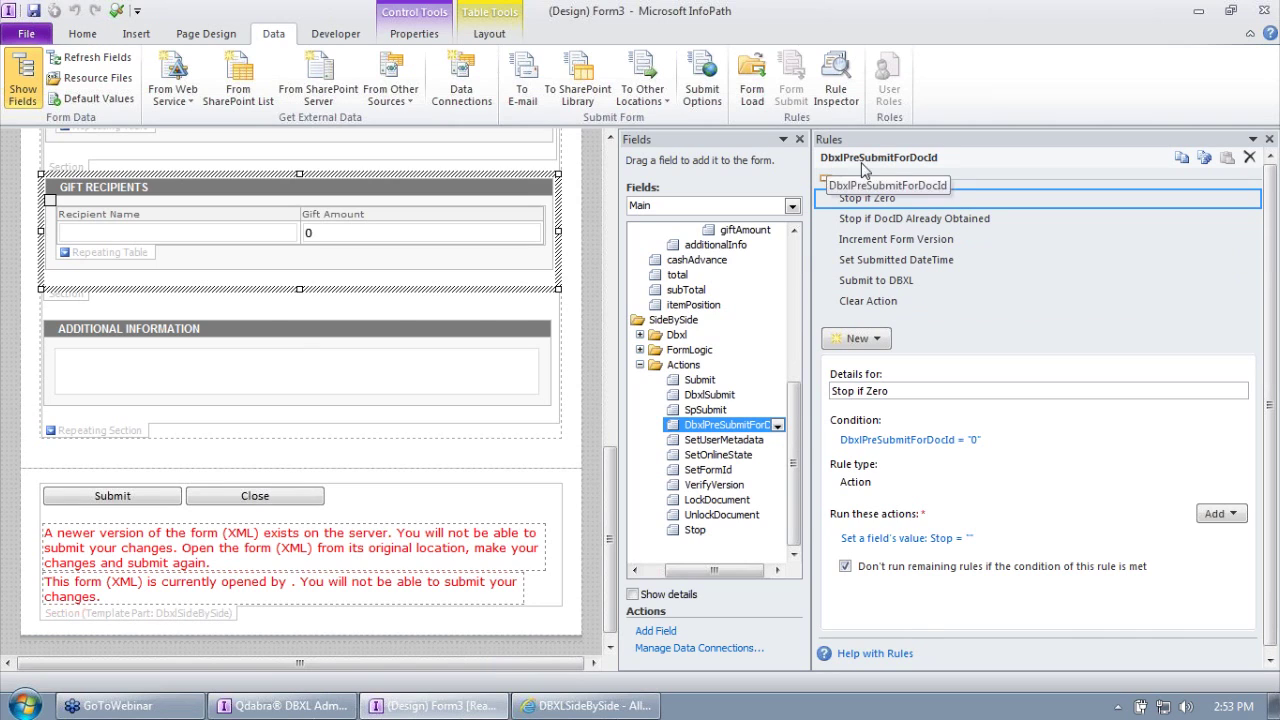
# Step: Inspect the Stop if DocID Already Obtained, Increment Form Version, Set Submitted DateTime and Submit to DBXL rules
pyautogui.click(955, 220)
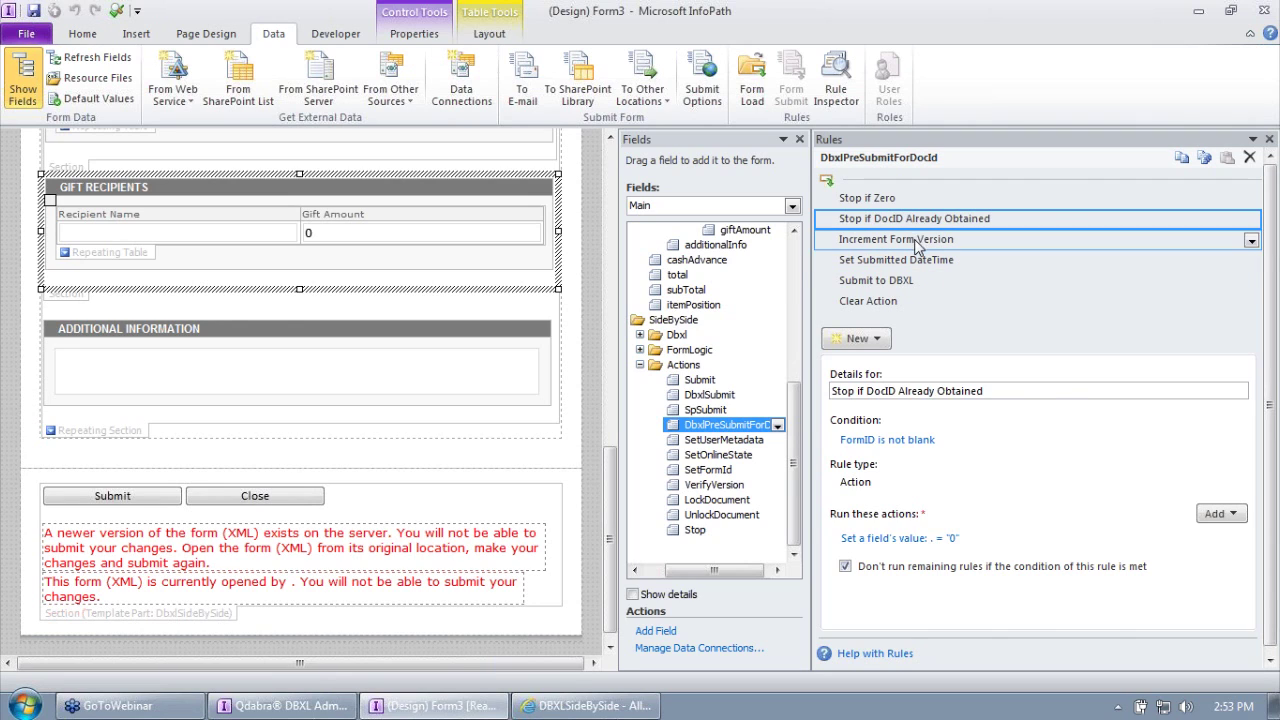
pyautogui.click(916, 245)
pyautogui.click(914, 261)
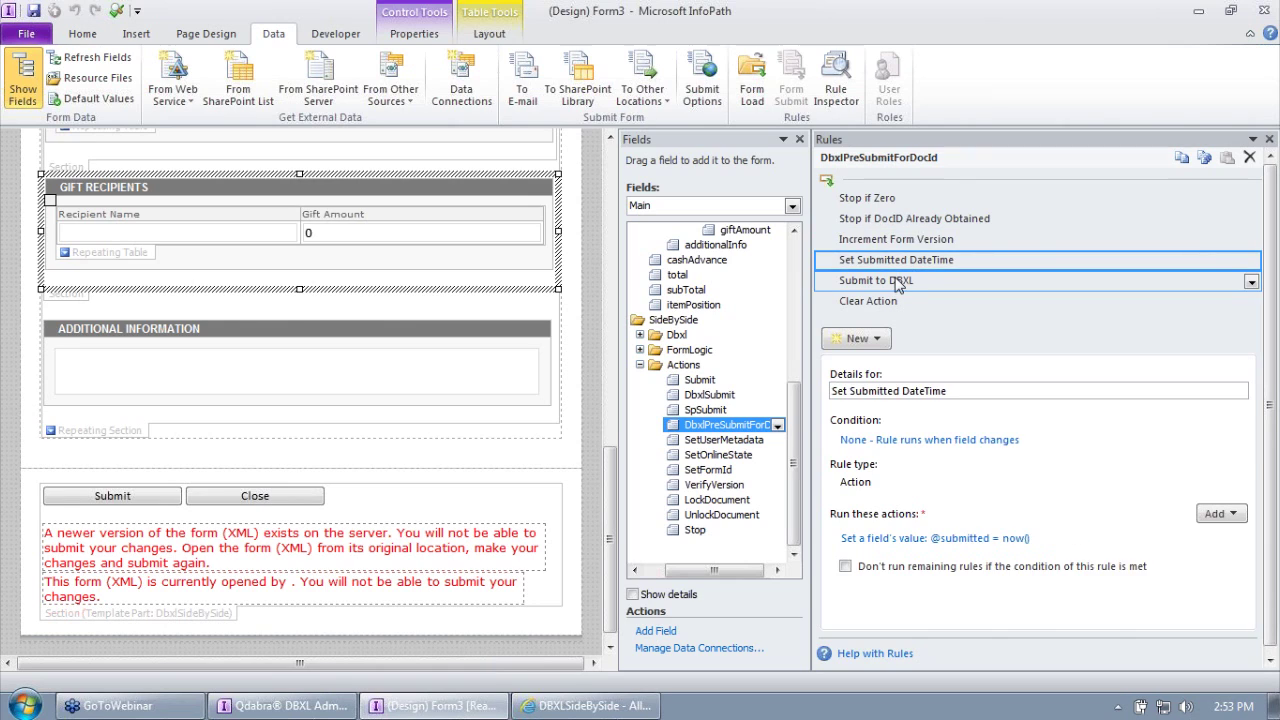
pyautogui.click(897, 282)
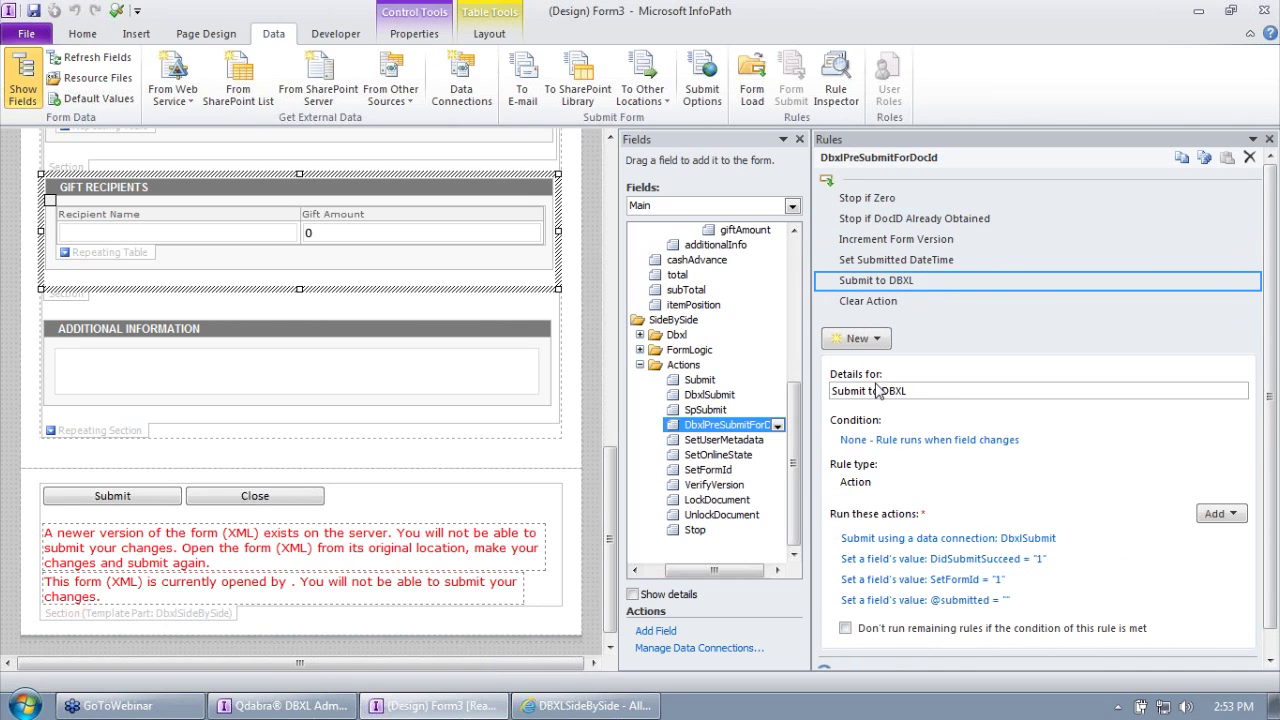
pyautogui.click(916, 225)
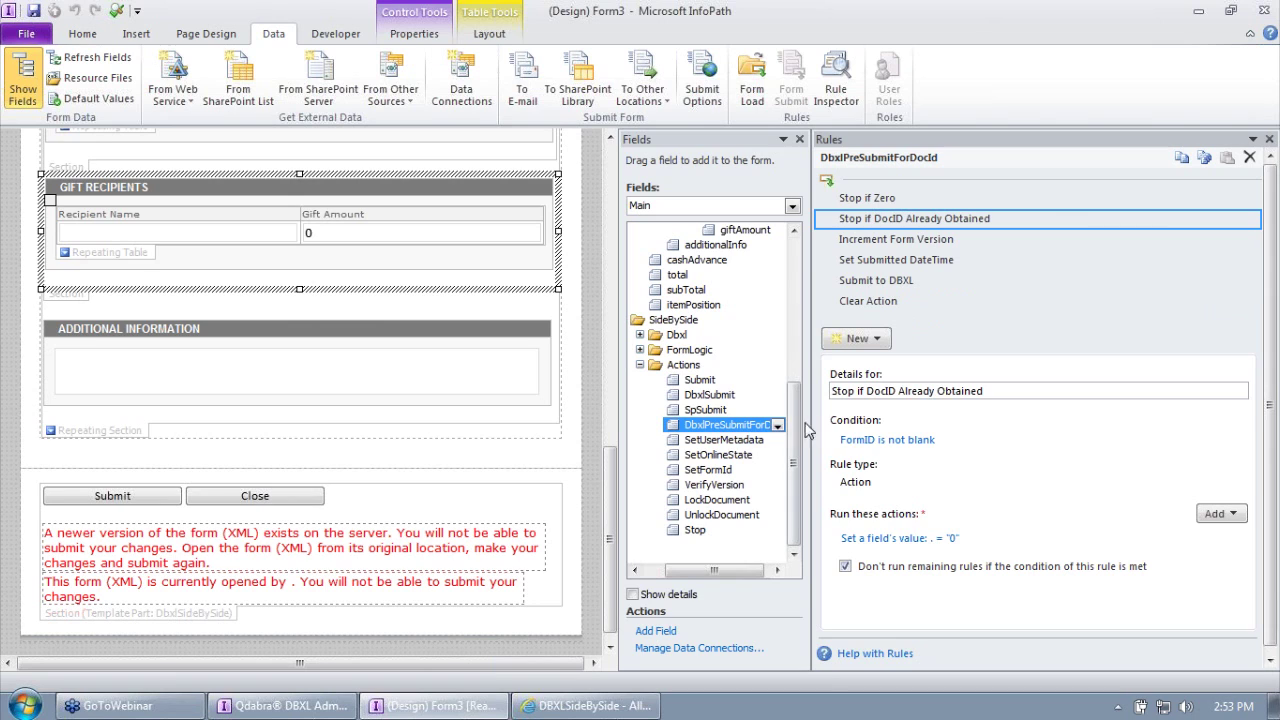
# Step: Check the Stop if Zero rule, then show the SpSubmit field's rules
pyautogui.click(732, 427)
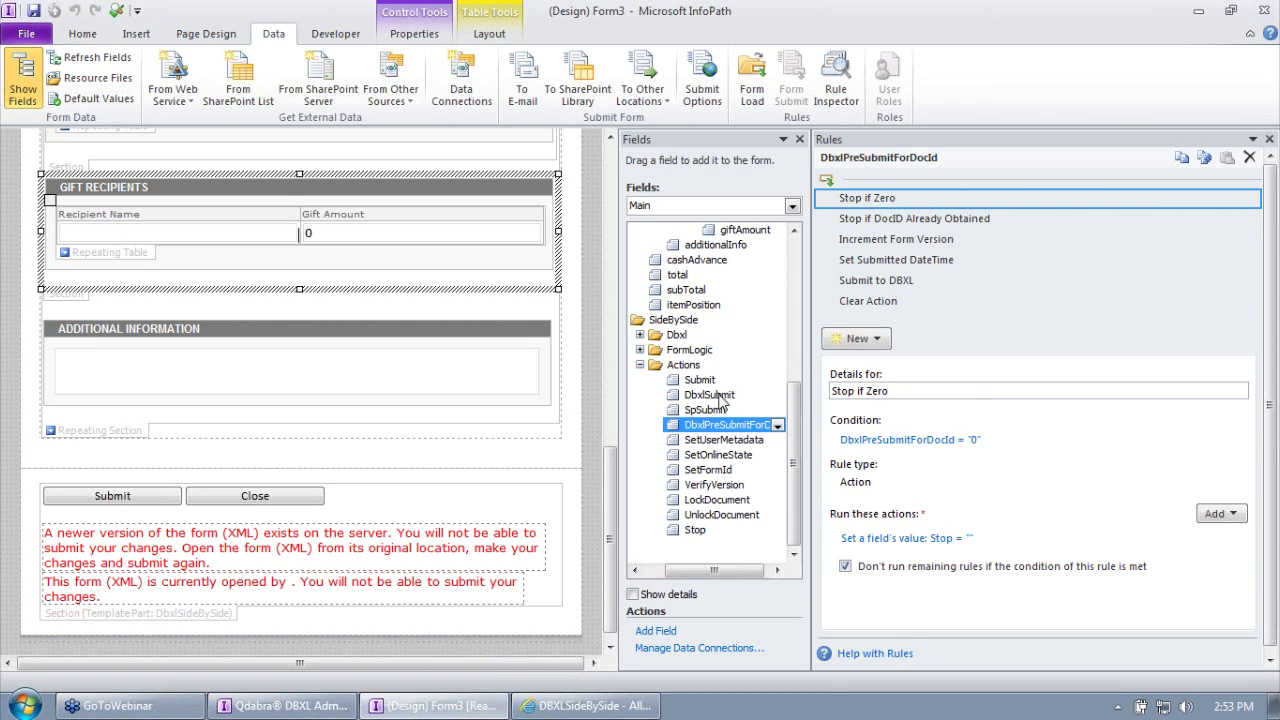
pyautogui.click(720, 395)
pyautogui.click(717, 411)
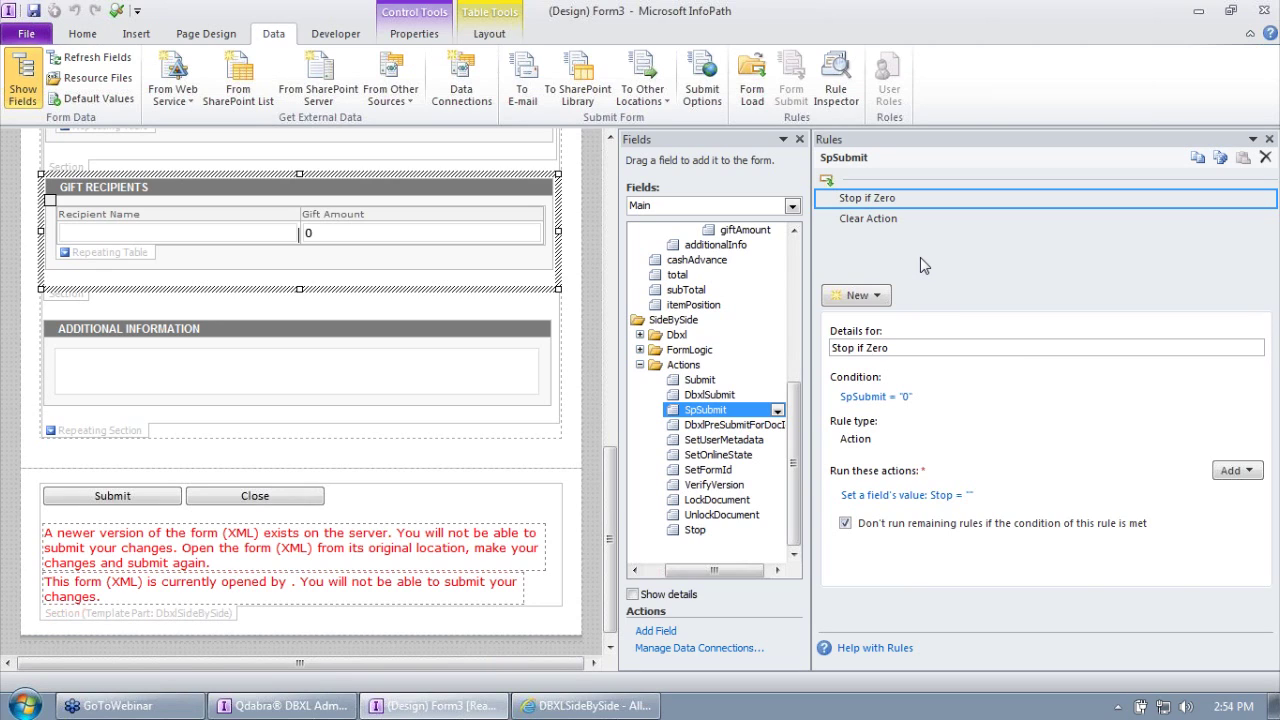
# Step: Create a 'Submit to SharePoint' action rule submitting data via the SharePoint Library Submit connection
pyautogui.click(858, 295)
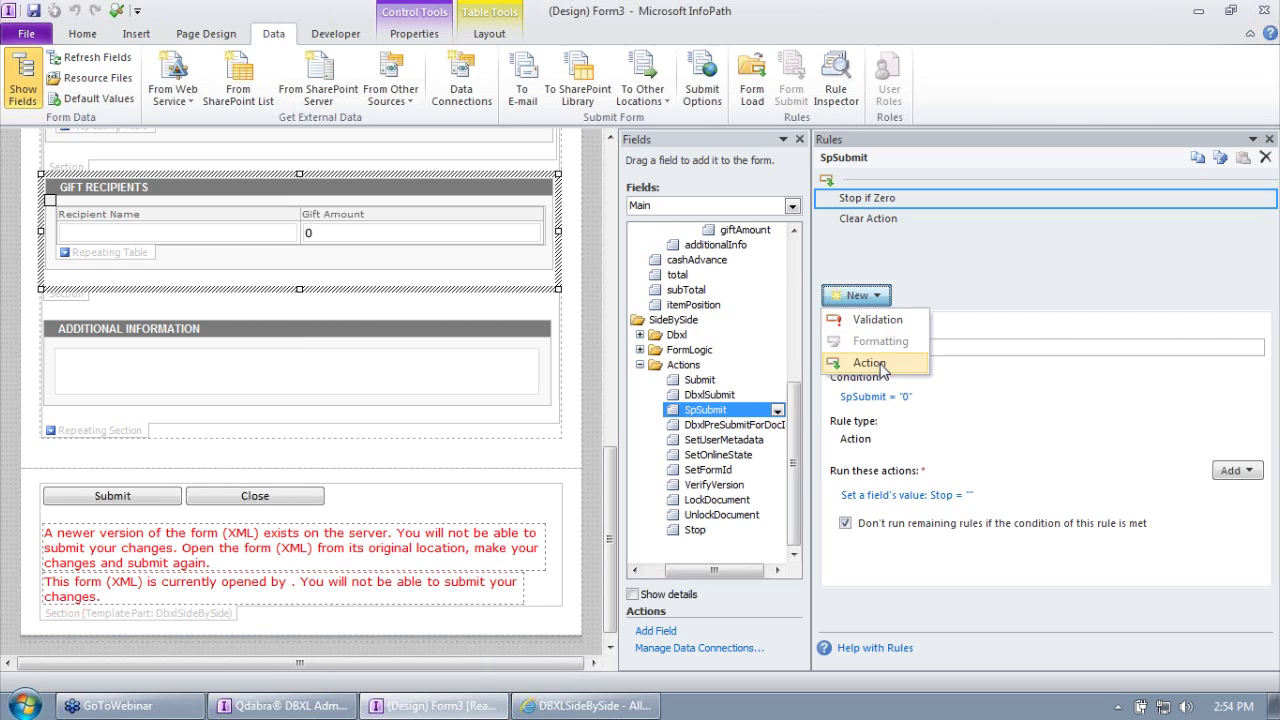
pyautogui.click(869, 363)
pyautogui.write('Submit to ')
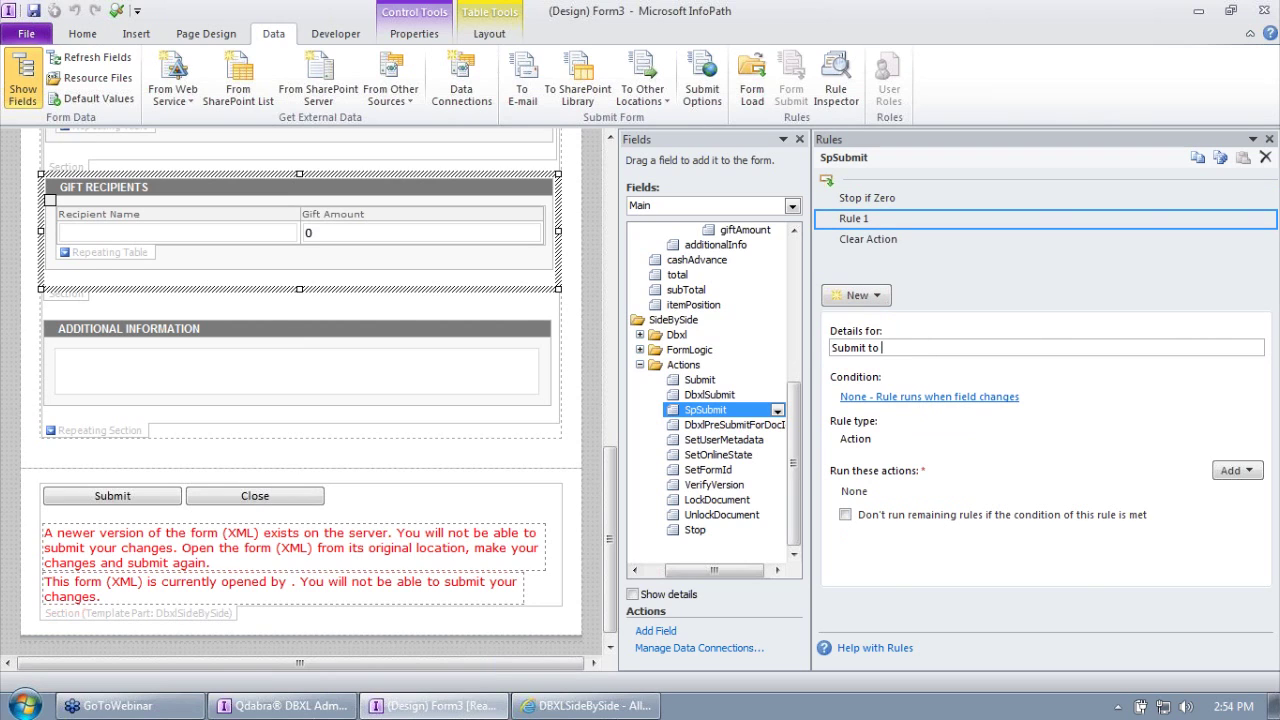
pyautogui.write('SharePoint')
pyautogui.press('Tab')
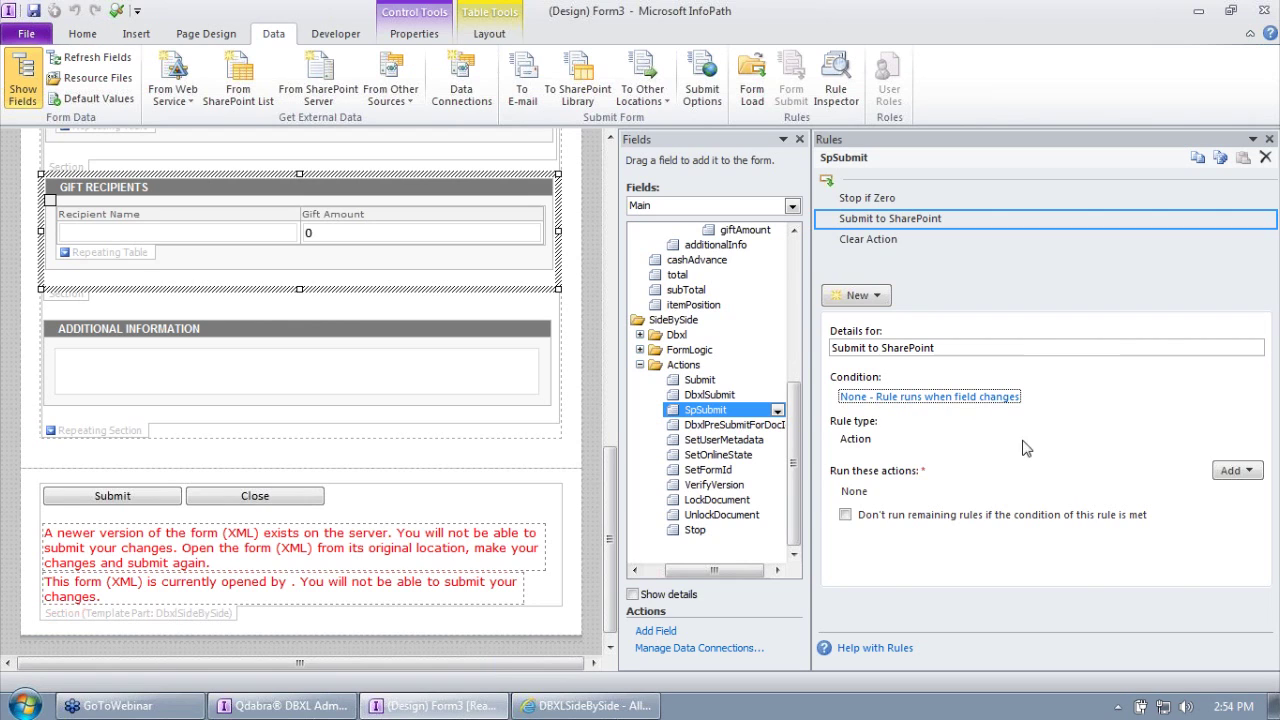
pyautogui.click(1238, 471)
pyautogui.click(1204, 536)
pyautogui.click(590, 318)
pyautogui.click(570, 349)
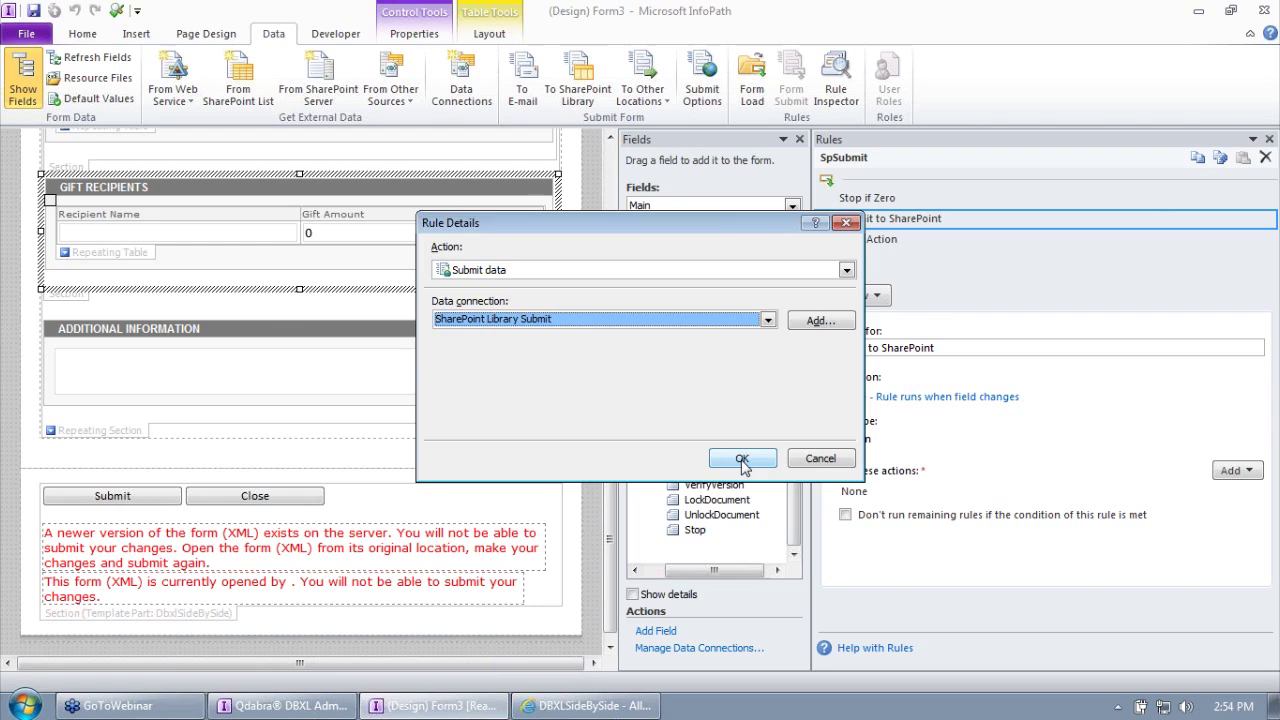
pyautogui.click(742, 458)
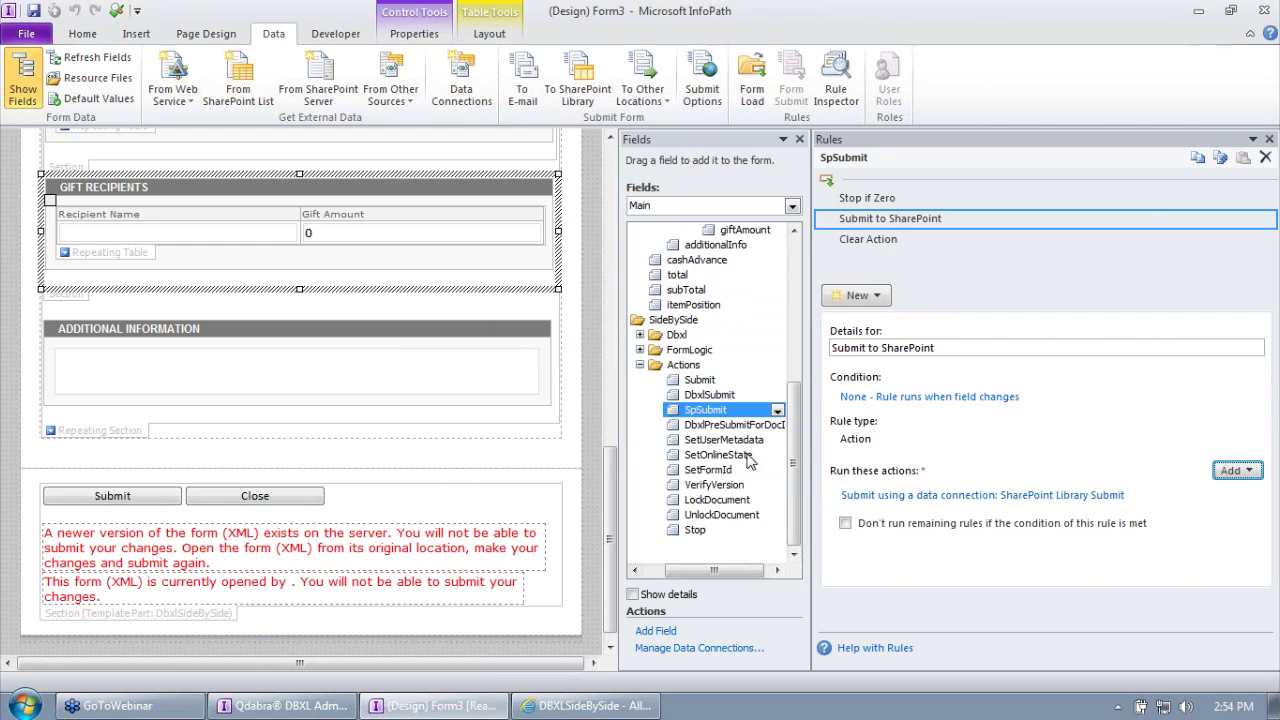
# Step: Compare the Stop if Zero and Clear Action rules around the new Submit to SharePoint rule
pyautogui.click(880, 200)
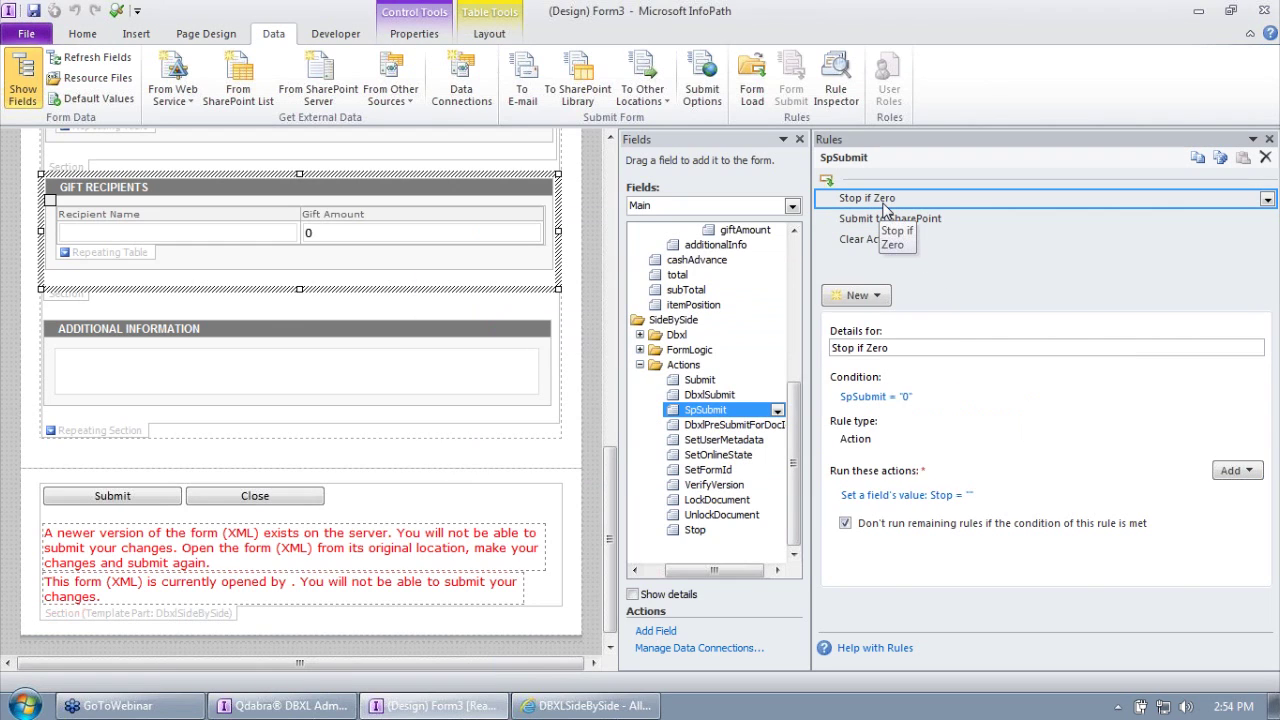
pyautogui.click(901, 240)
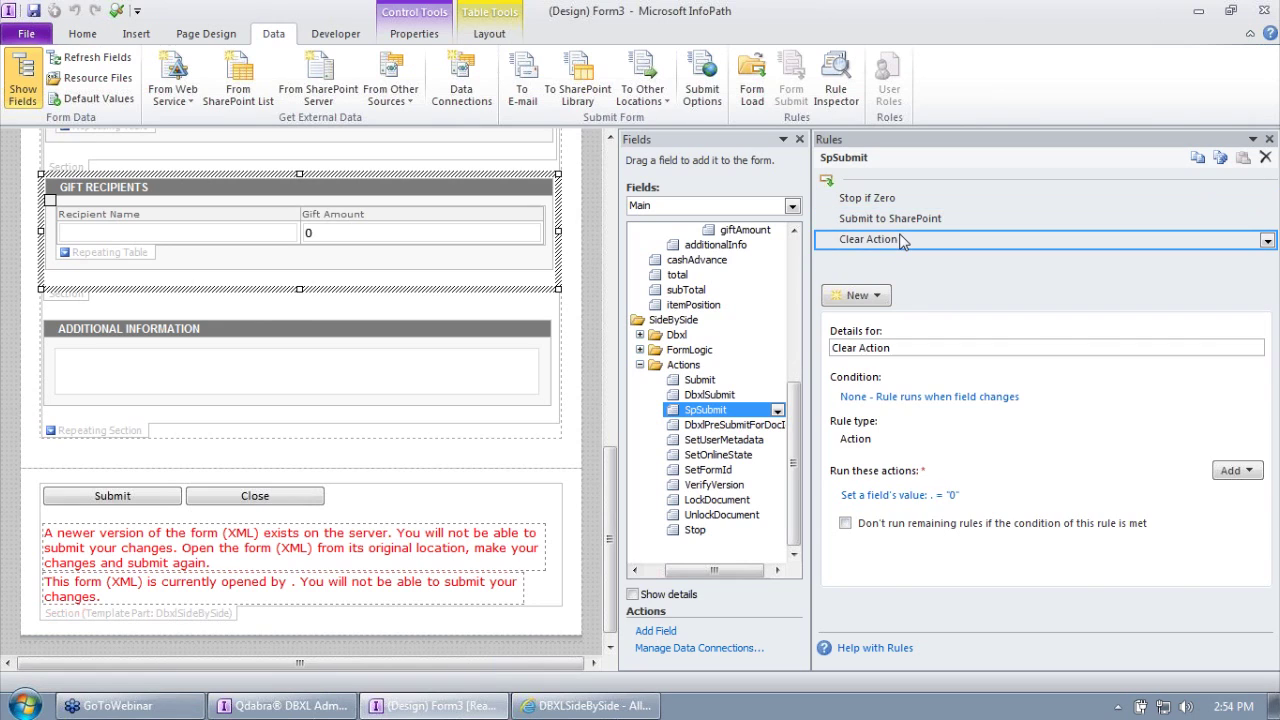
pyautogui.click(900, 202)
pyautogui.click(895, 236)
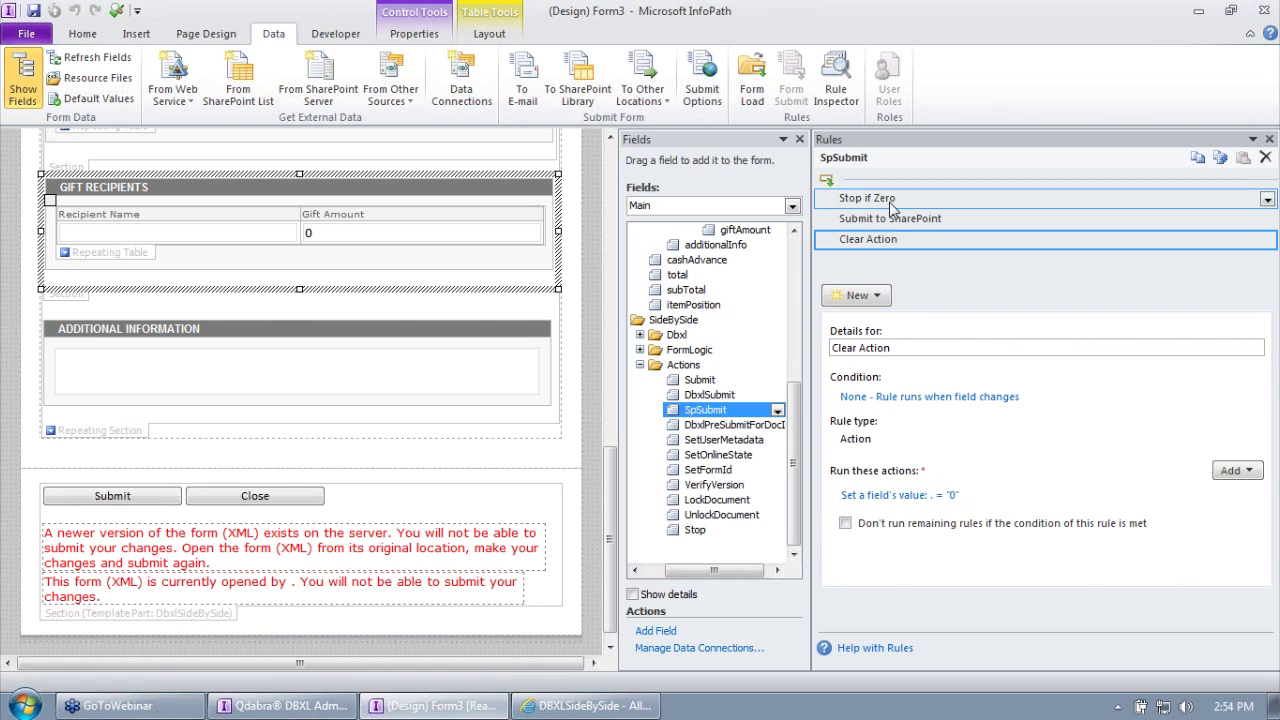
pyautogui.click(866, 198)
pyautogui.click(866, 240)
pyautogui.click(870, 200)
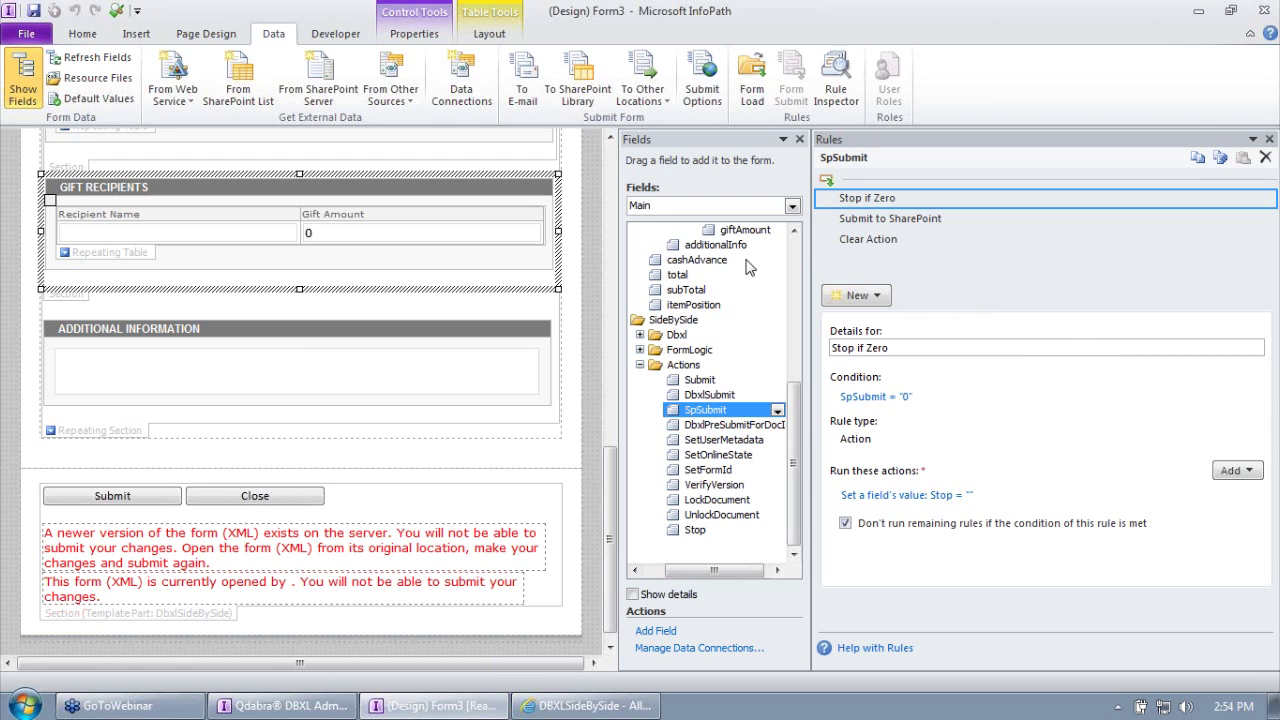
# Step: Step through the DbxlSubmit and SpSubmit rules, ending on SetOnlineState's rules
pyautogui.click(726, 424)
pyautogui.click(710, 395)
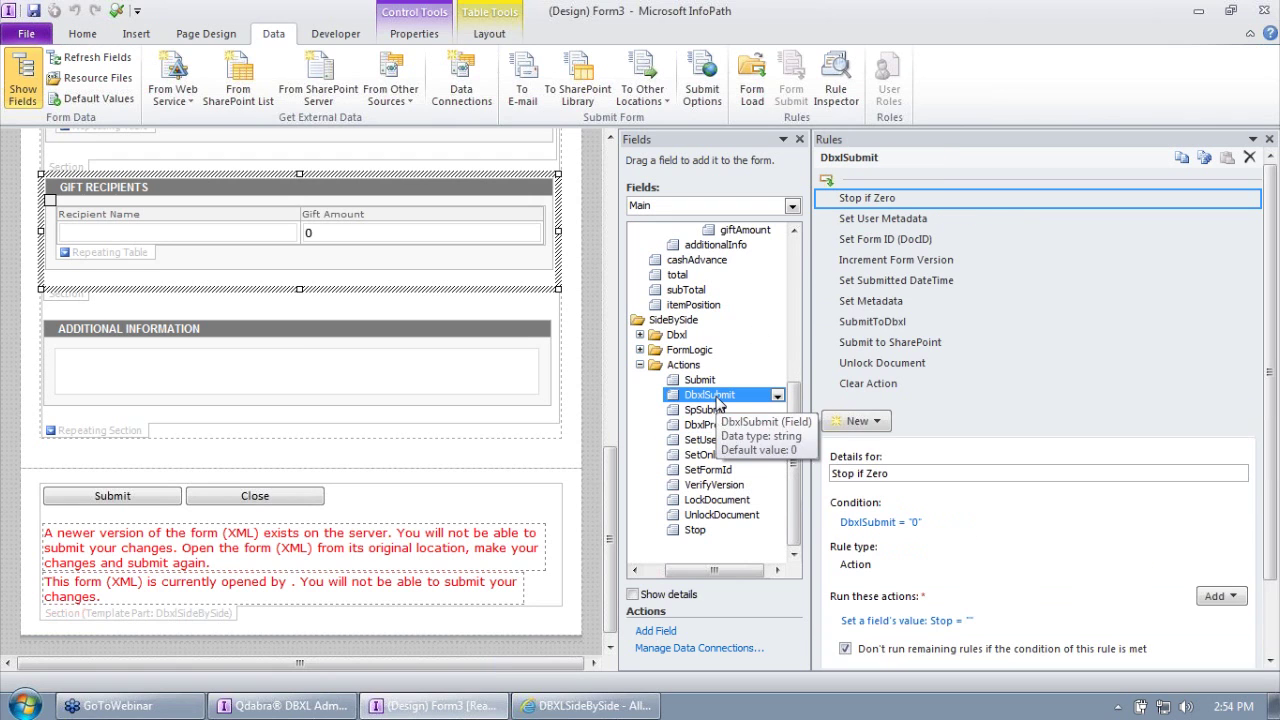
pyautogui.click(712, 425)
pyautogui.click(708, 410)
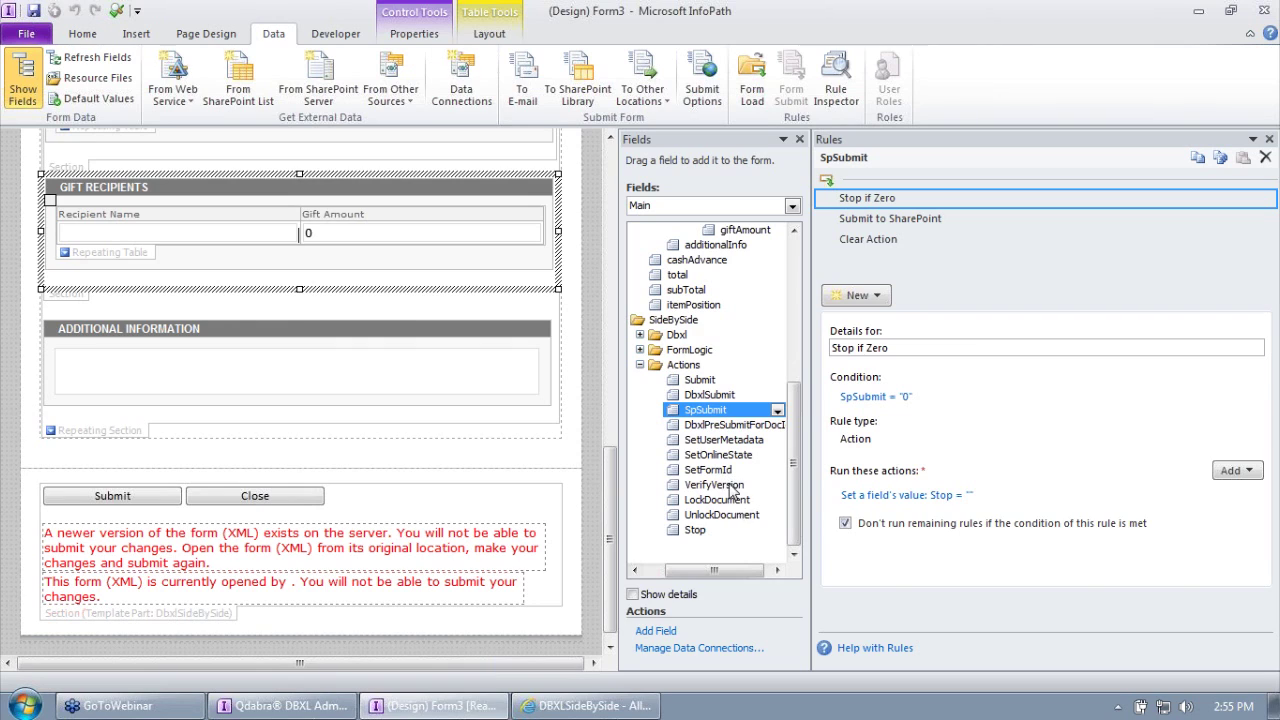
pyautogui.click(720, 458)
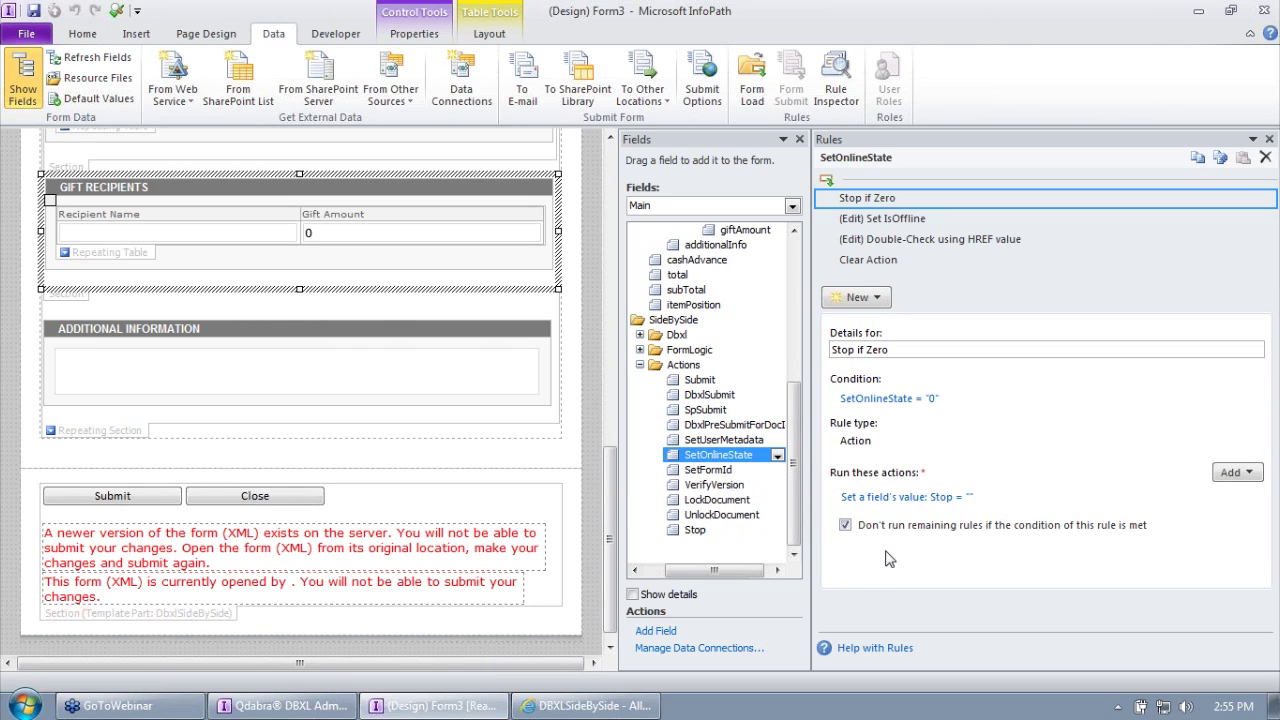
# Step: Move the Set IsOffline action's number(boolean(...QdabraDBXL...)) value text into the Insert Formula editor
pyautogui.click(878, 261)
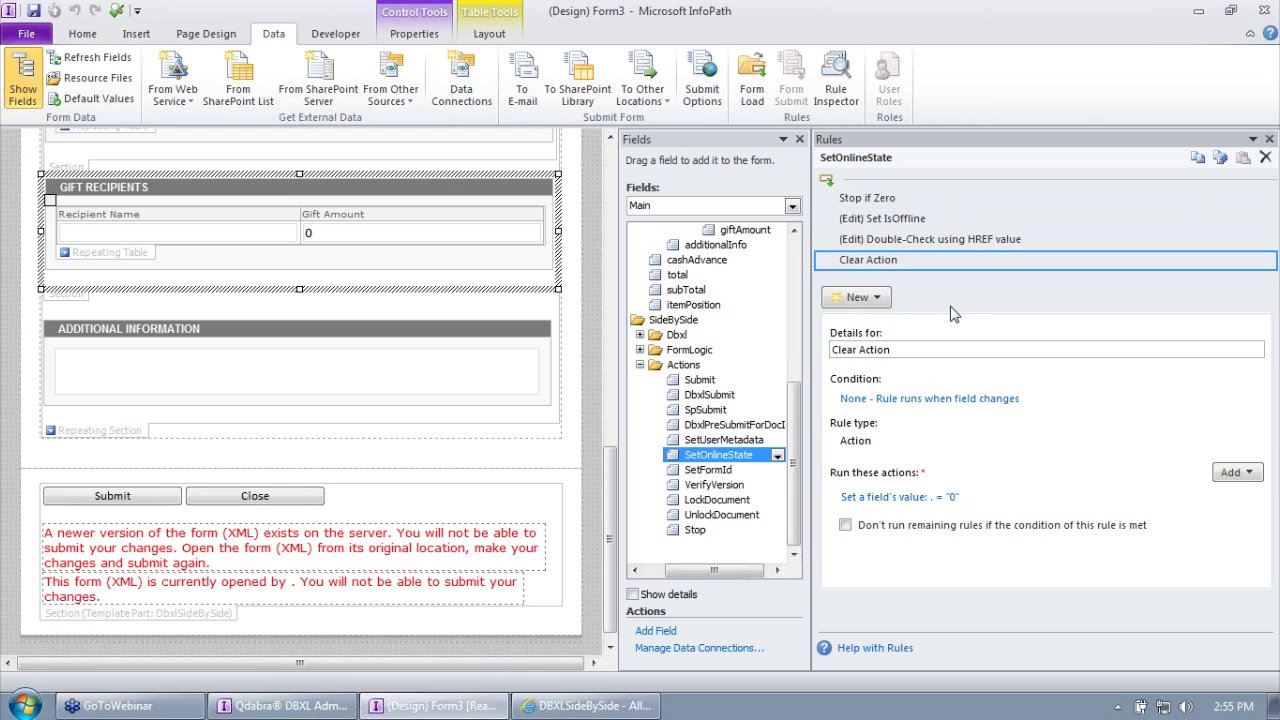
pyautogui.click(912, 219)
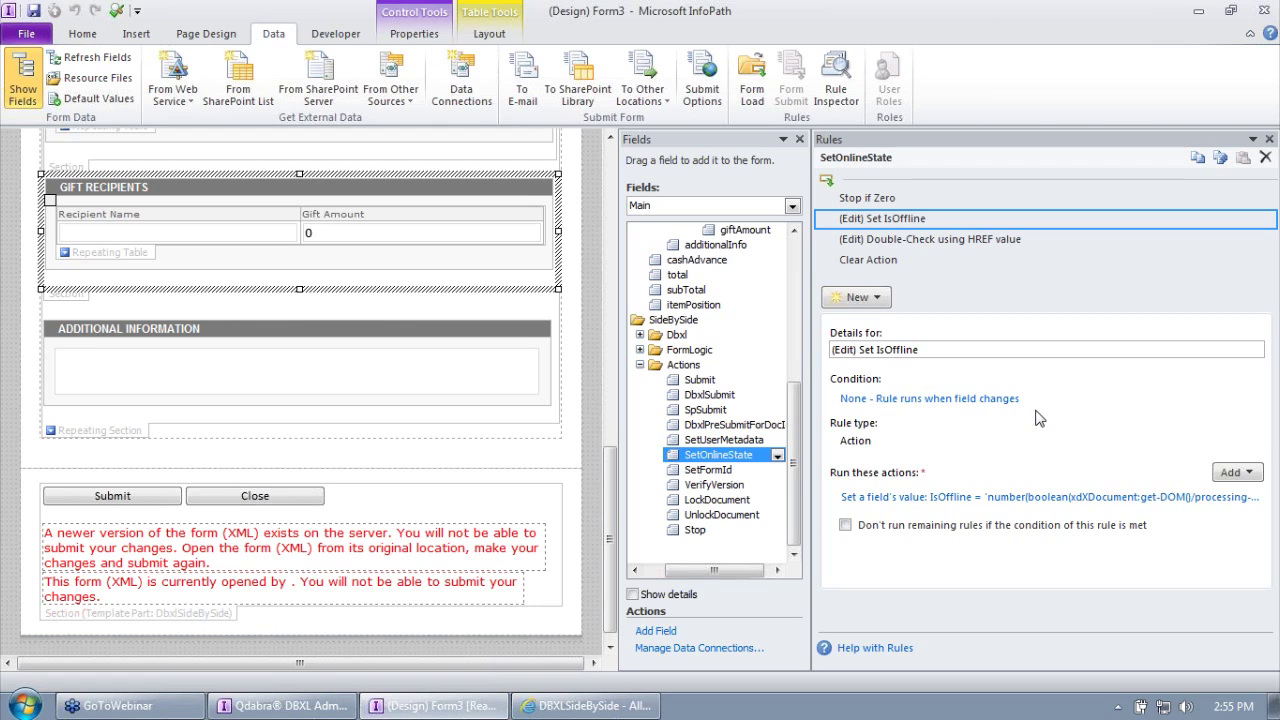
pyautogui.click(979, 508)
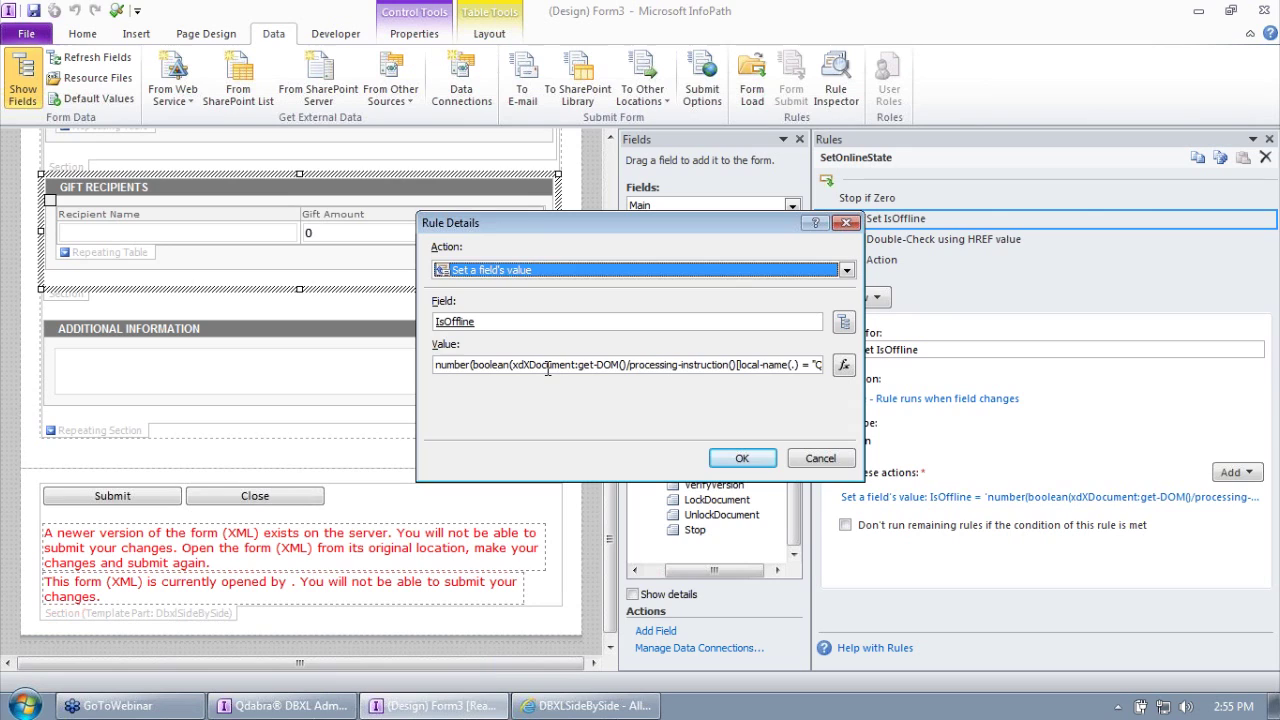
pyautogui.click(548, 366)
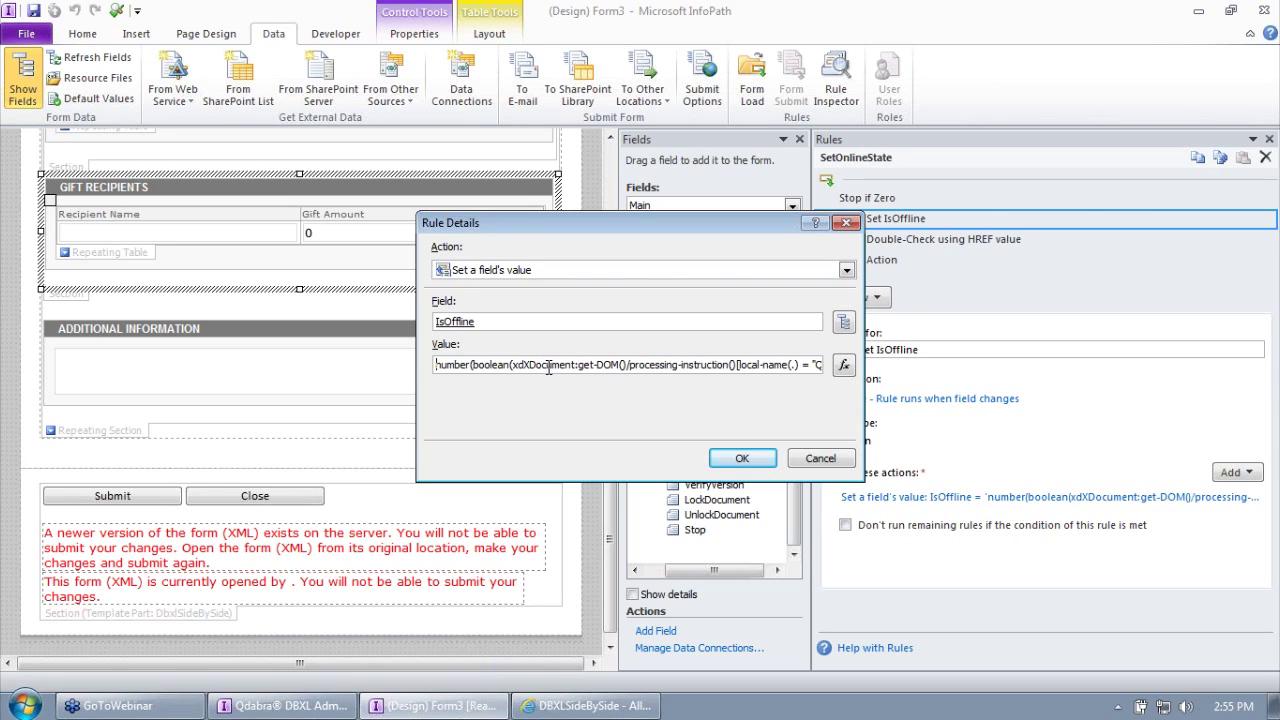
pyautogui.hotkey('shift', 'Right')
pyautogui.hotkey('shift', 'Right')
pyautogui.hotkey('shift', 'Right')
pyautogui.hotkey('shift', 'Right')
pyautogui.hotkey('shift', 'Right')
pyautogui.hotkey('shift', 'Right')
pyautogui.hotkey('shift', 'Right')
pyautogui.hotkey('shift', 'Right')
pyautogui.hotkey('shift', 'Right')
pyautogui.hotkey('shift', 'Right')
pyautogui.hotkey('shift', 'Right')
pyautogui.hotkey('shift', 'Right')
pyautogui.hotkey('shift', 'Right')
pyautogui.hotkey('shift', 'Right')
pyautogui.hotkey('shift', 'Right')
pyautogui.hotkey('shift', 'Right')
pyautogui.hotkey('shift', 'Right')
pyautogui.hotkey('shift', 'Right')
pyautogui.hotkey('shift', 'Right')
pyautogui.hotkey('shift', 'Right')
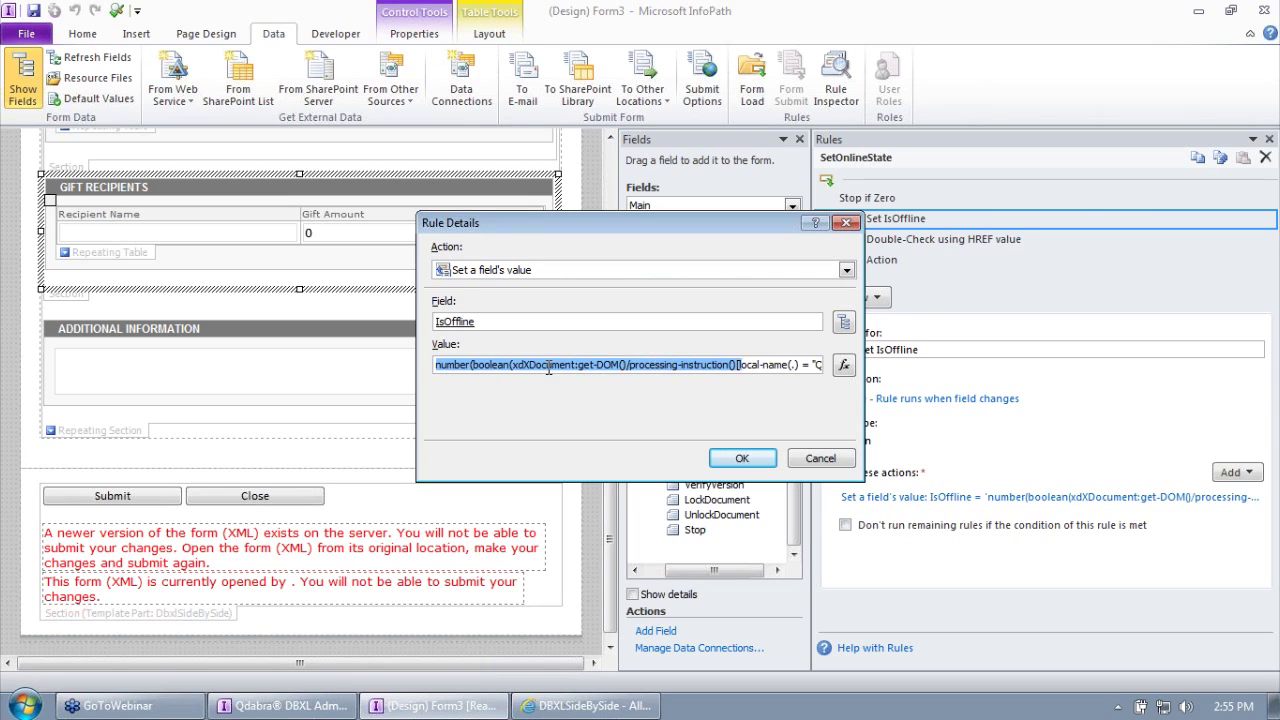
pyautogui.hotkey('shift', 'Right')
pyautogui.hotkey('shift', 'Right')
pyautogui.hotkey('shift', 'Right')
pyautogui.hotkey('shift', 'Right')
pyautogui.hotkey('shift', 'Right')
pyautogui.hotkey('shift', 'Right')
pyautogui.hotkey('shift', 'Right')
pyautogui.hotkey('shift', 'Right')
pyautogui.hotkey('shift', 'Right')
pyautogui.hotkey('shift', 'Right')
pyautogui.hotkey('shift', 'Right')
pyautogui.hotkey('ctrl', 'c')
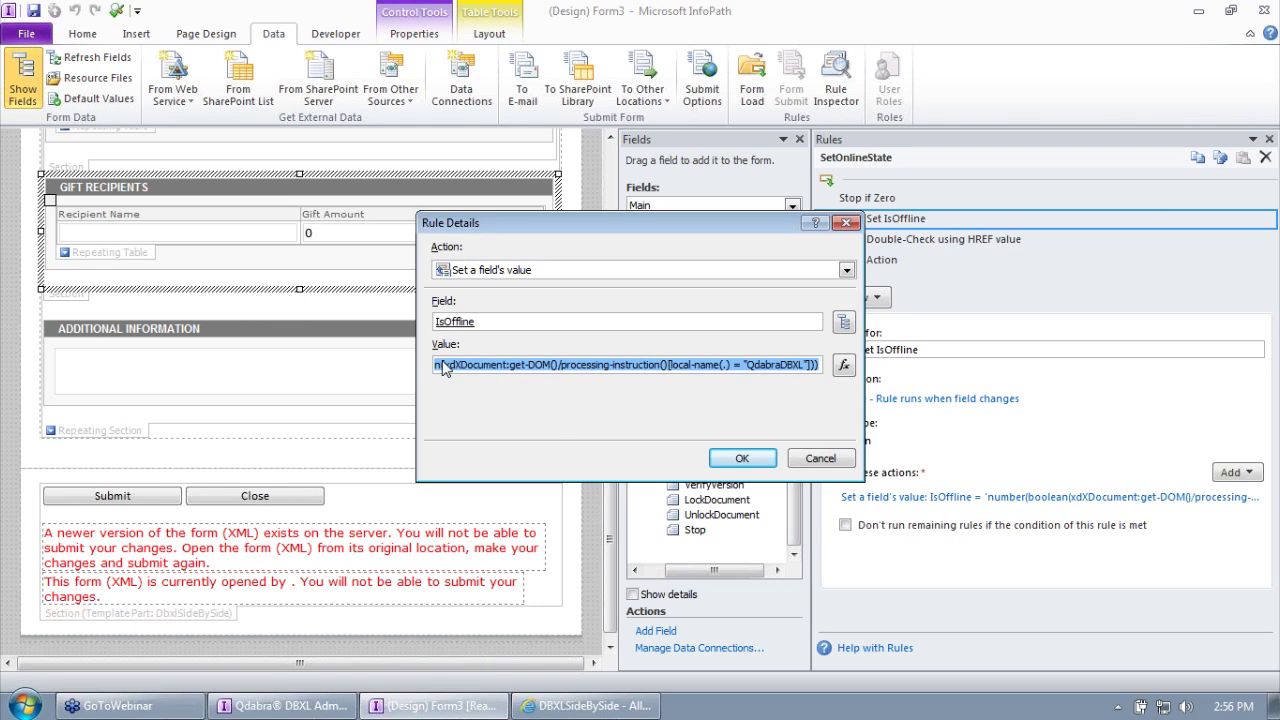
pyautogui.press('Delete')
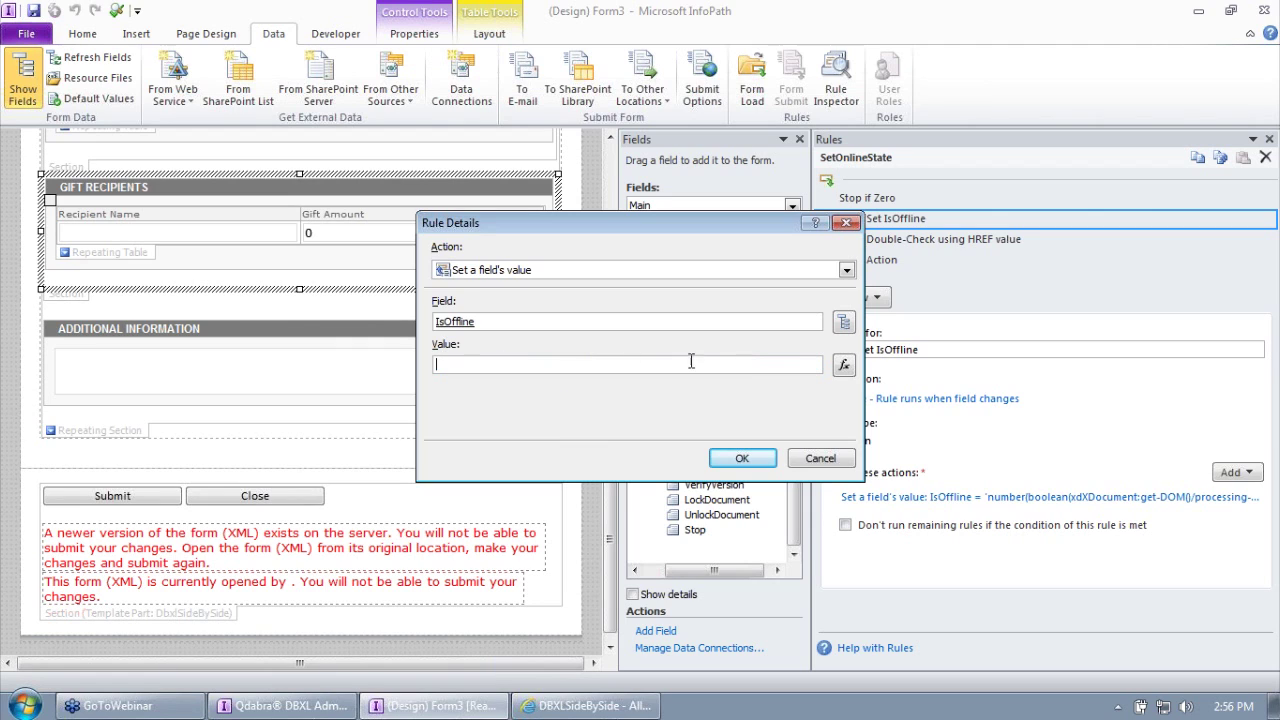
pyautogui.click(844, 367)
pyautogui.hotkey('ctrl', 'v')
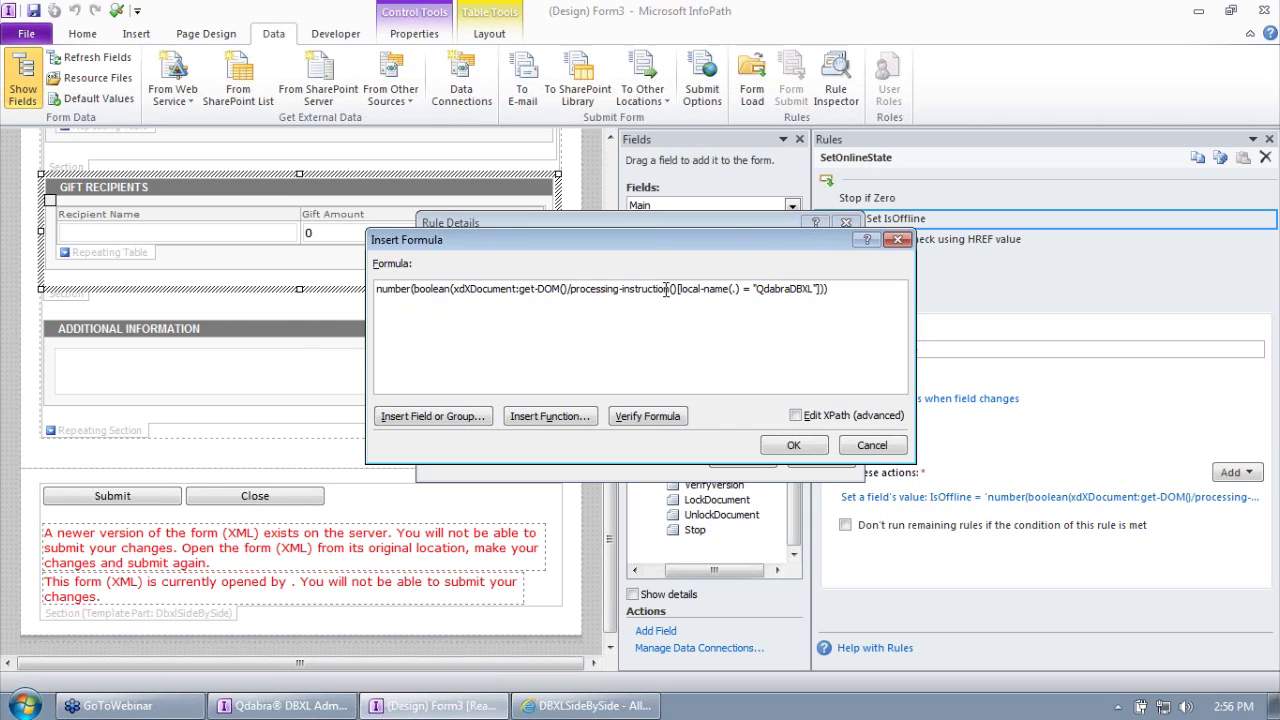
pyautogui.moveTo(757, 289); pyautogui.dragTo(816, 291)
pyautogui.moveTo(571, 290); pyautogui.dragTo(665, 350)
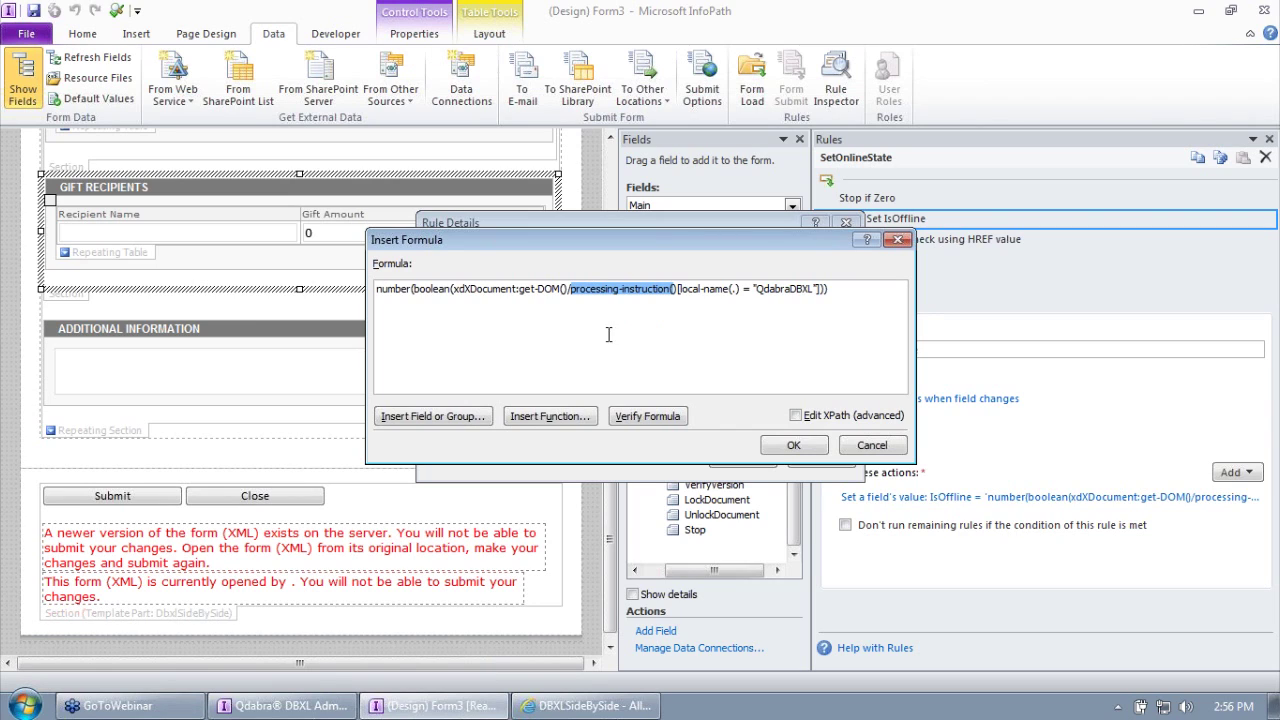
pyautogui.doubleClick(431, 292)
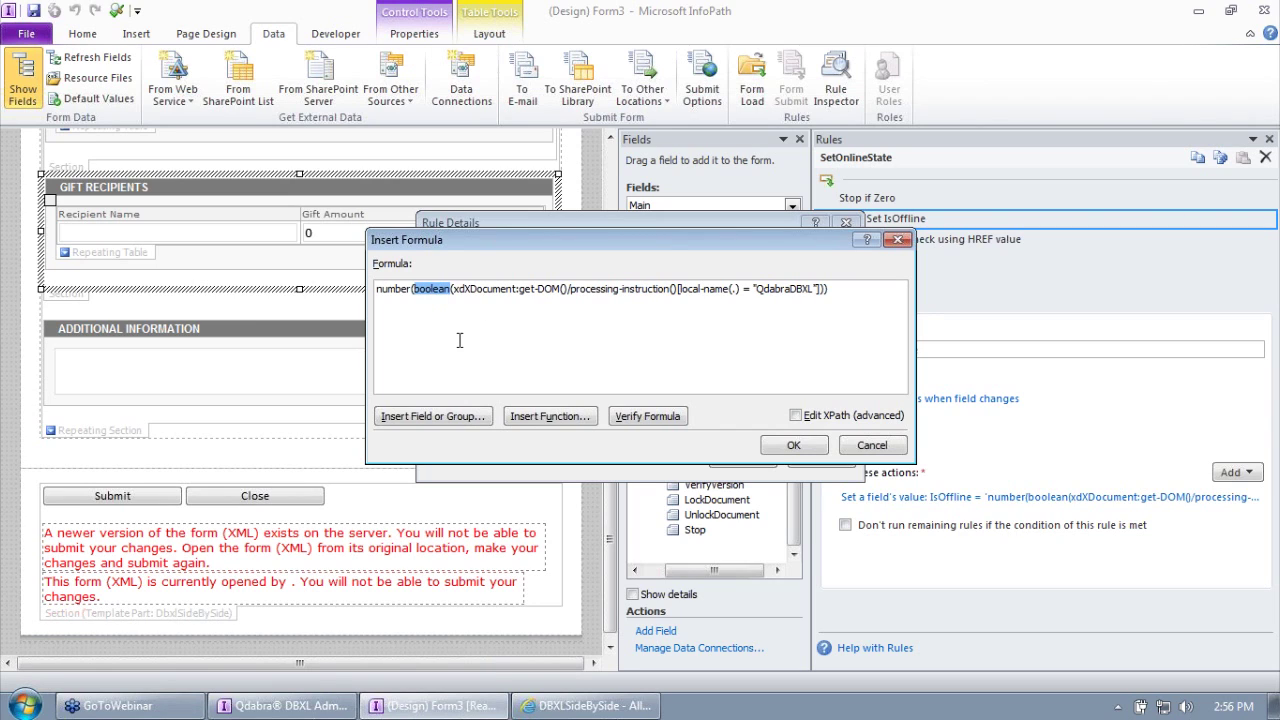
pyautogui.doubleClick(408, 289)
pyautogui.click(462, 308)
# Step: Accept the IsOffline formula and rename the rule from '(Edit) Set IsOffline' to 'Set IsOffline'
pyautogui.click(796, 446)
pyautogui.click(741, 459)
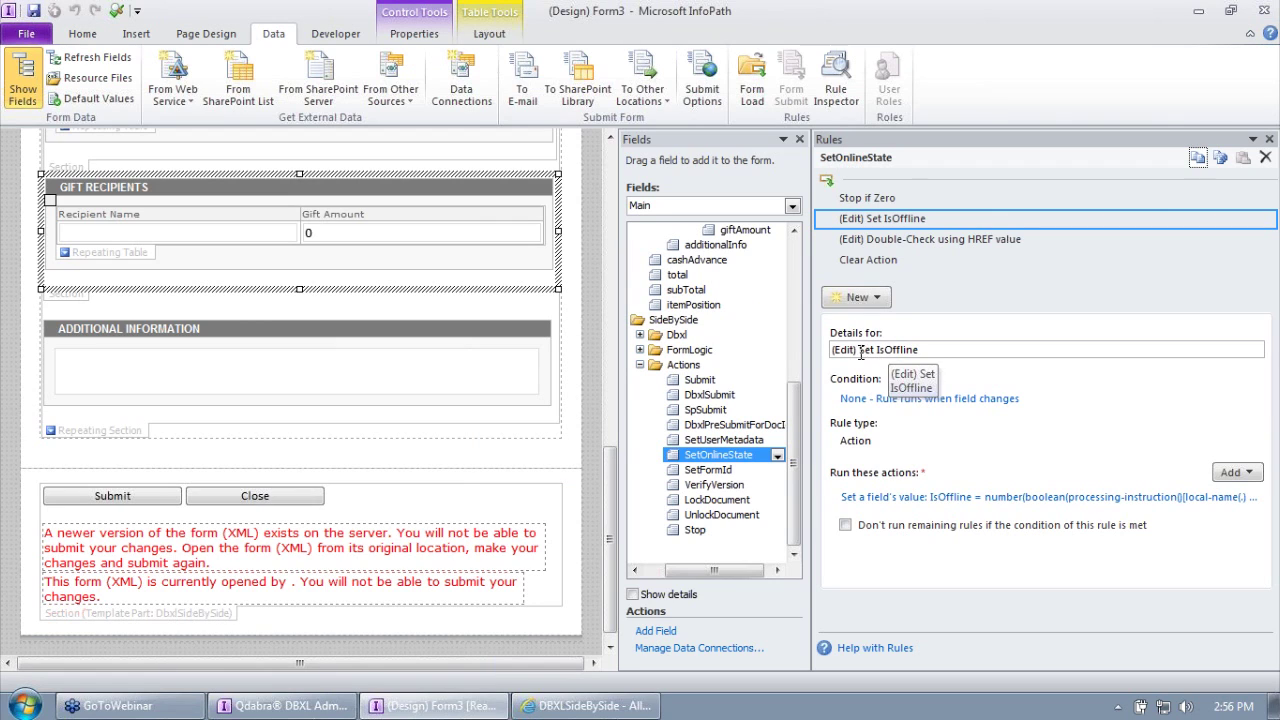
pyautogui.moveTo(862, 350); pyautogui.dragTo(660, 358)
pyautogui.press('BackSpace')
pyautogui.click(940, 505)
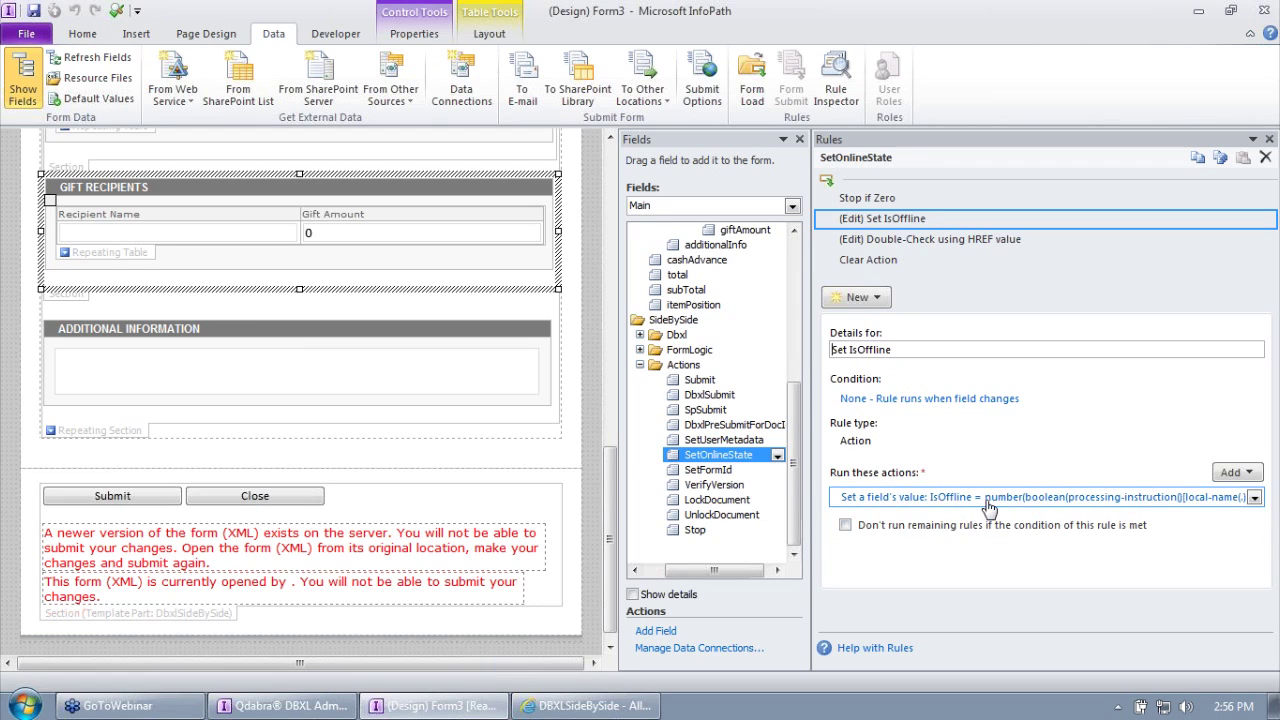
# Step: Recheck the Set IsOffline action, then open the Double-Check using HREF value rule
pyautogui.click(982, 498)
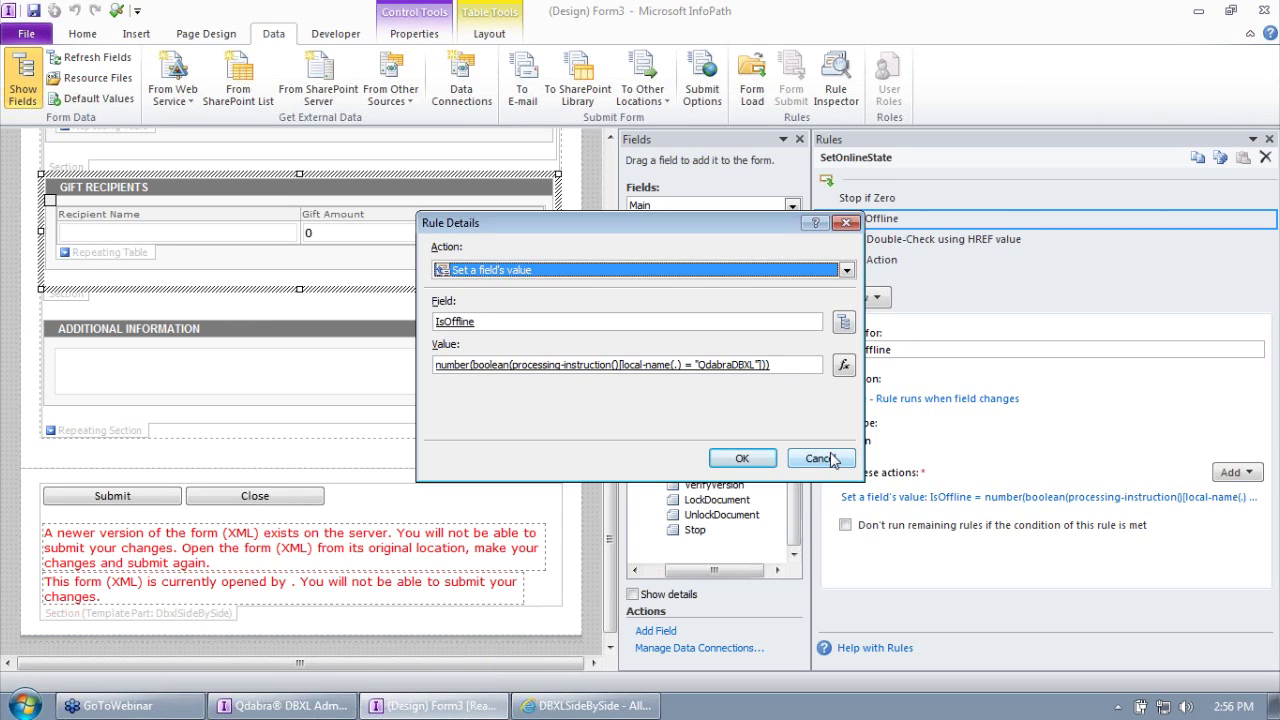
pyautogui.click(818, 458)
pyautogui.click(878, 240)
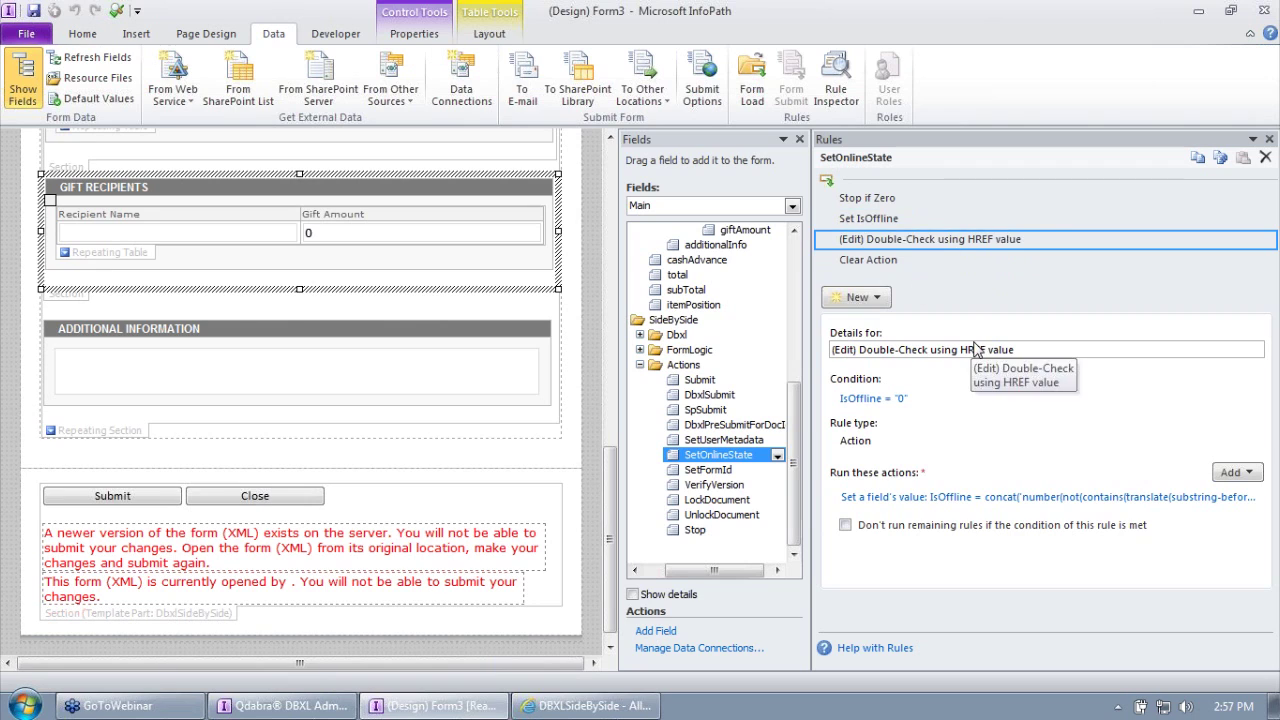
pyautogui.click(859, 218)
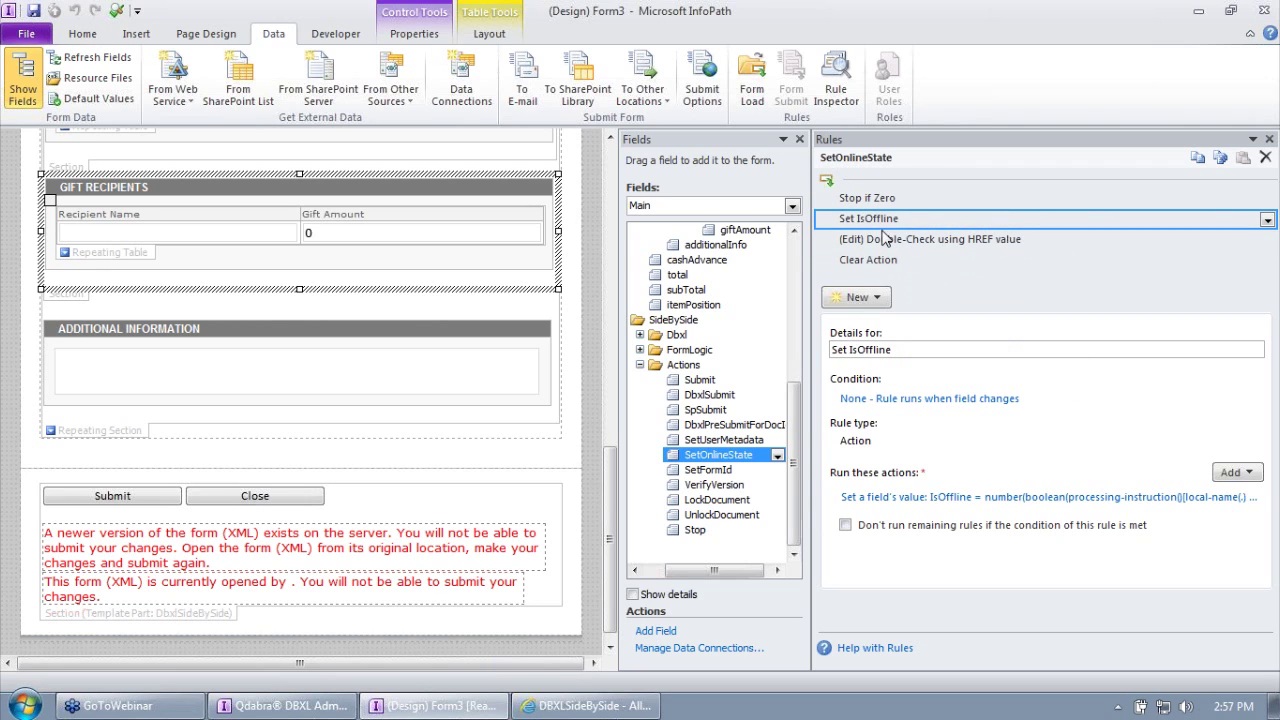
pyautogui.click(888, 241)
pyautogui.click(880, 218)
pyautogui.click(905, 240)
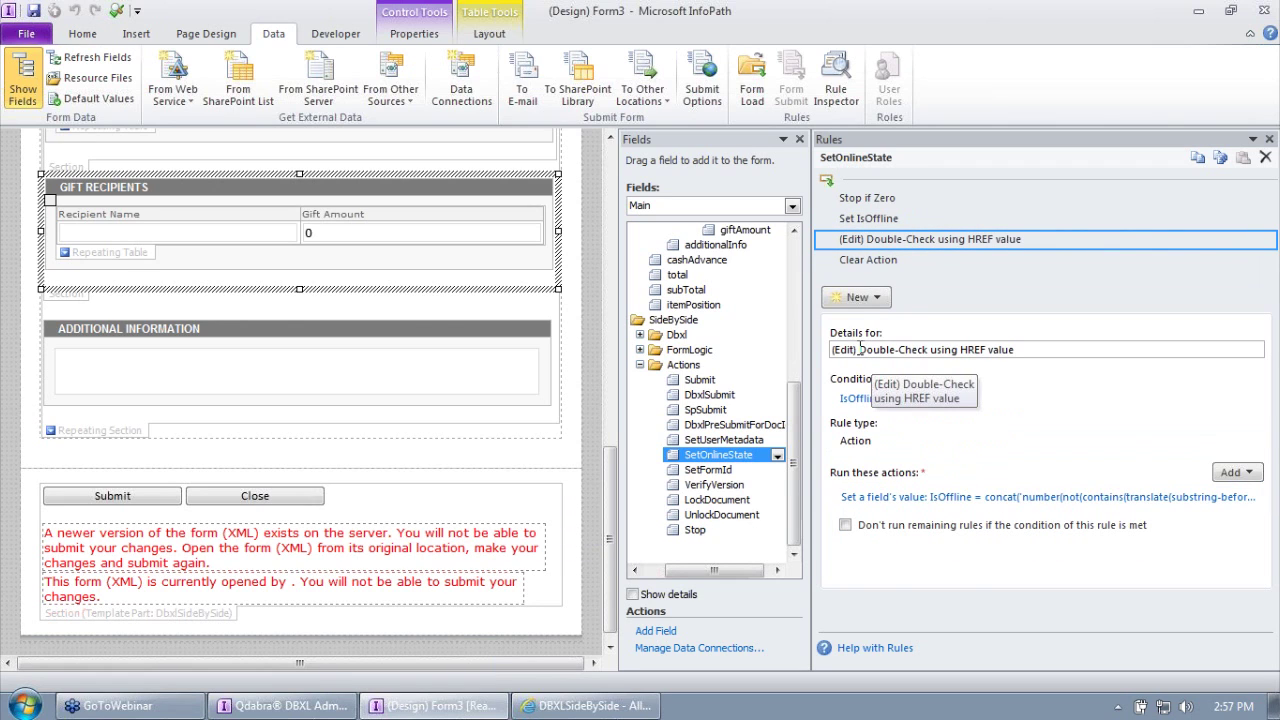
pyautogui.moveTo(859, 349); pyautogui.dragTo(742, 347)
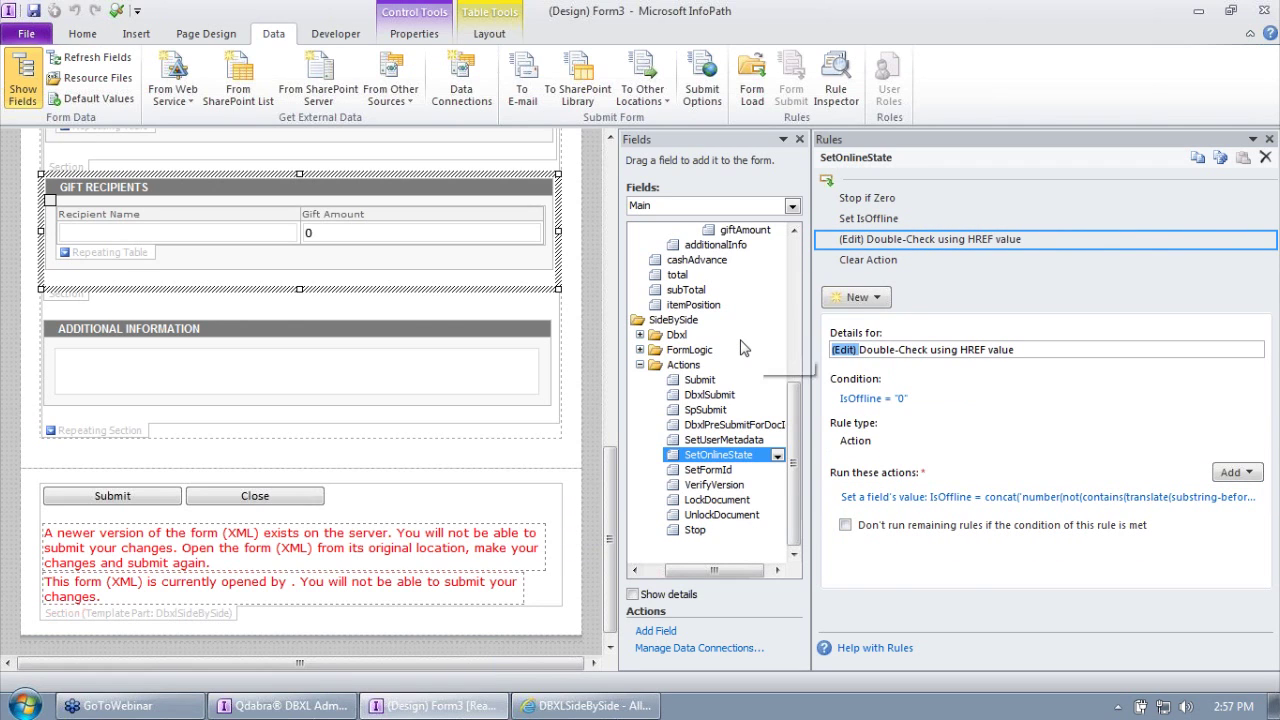
# Step: Cut the Double-Check rule's IsOffline value text, paste it into Insert Formula, and confirm it
pyautogui.click(977, 497)
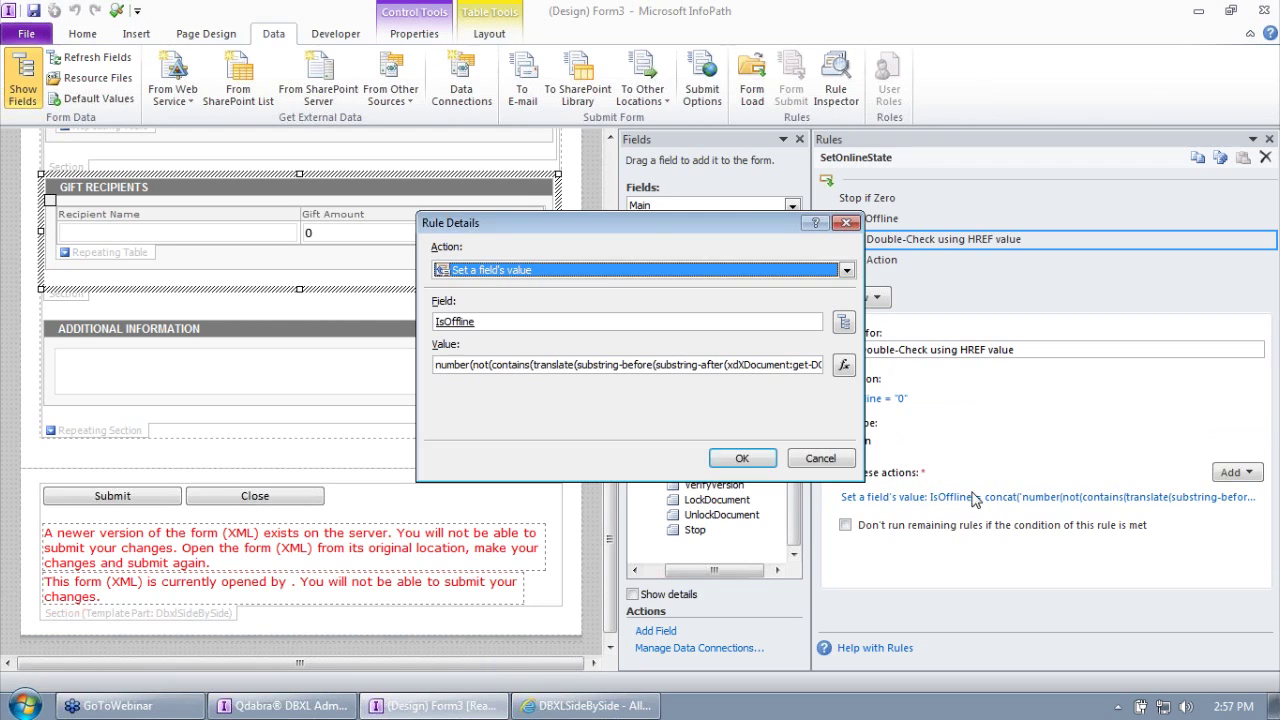
pyautogui.click(581, 357)
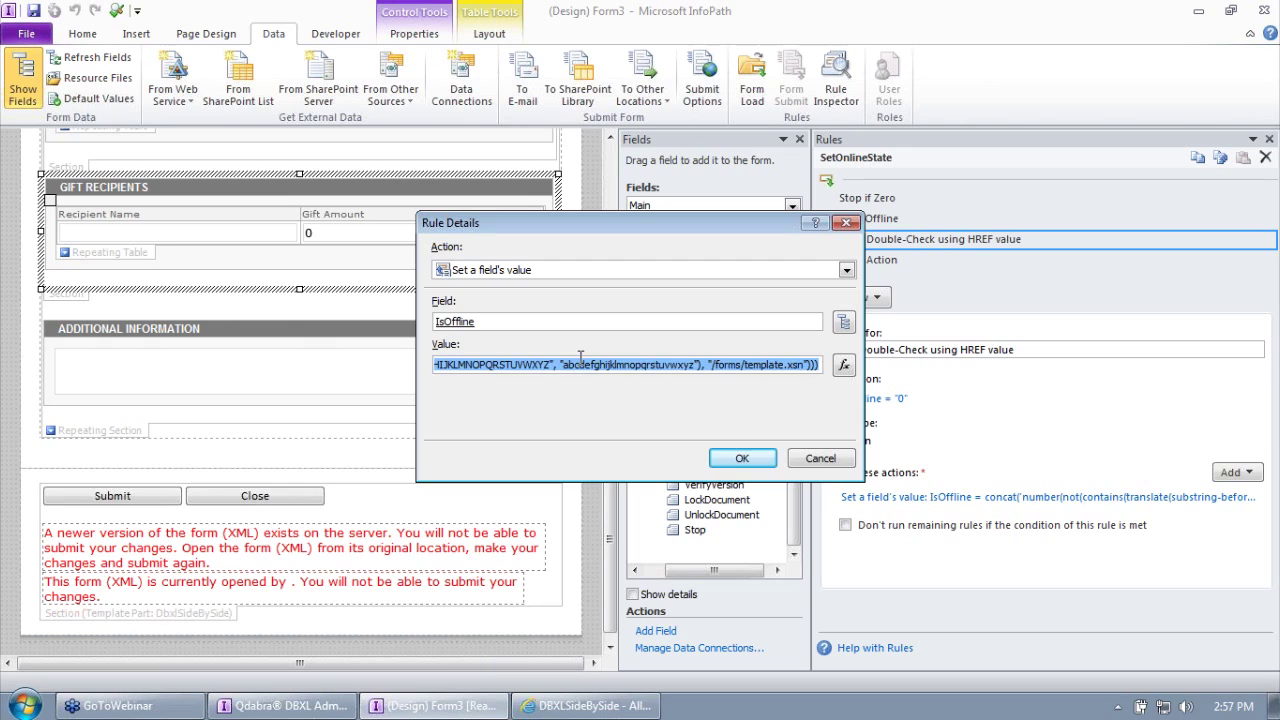
pyautogui.press('Delete')
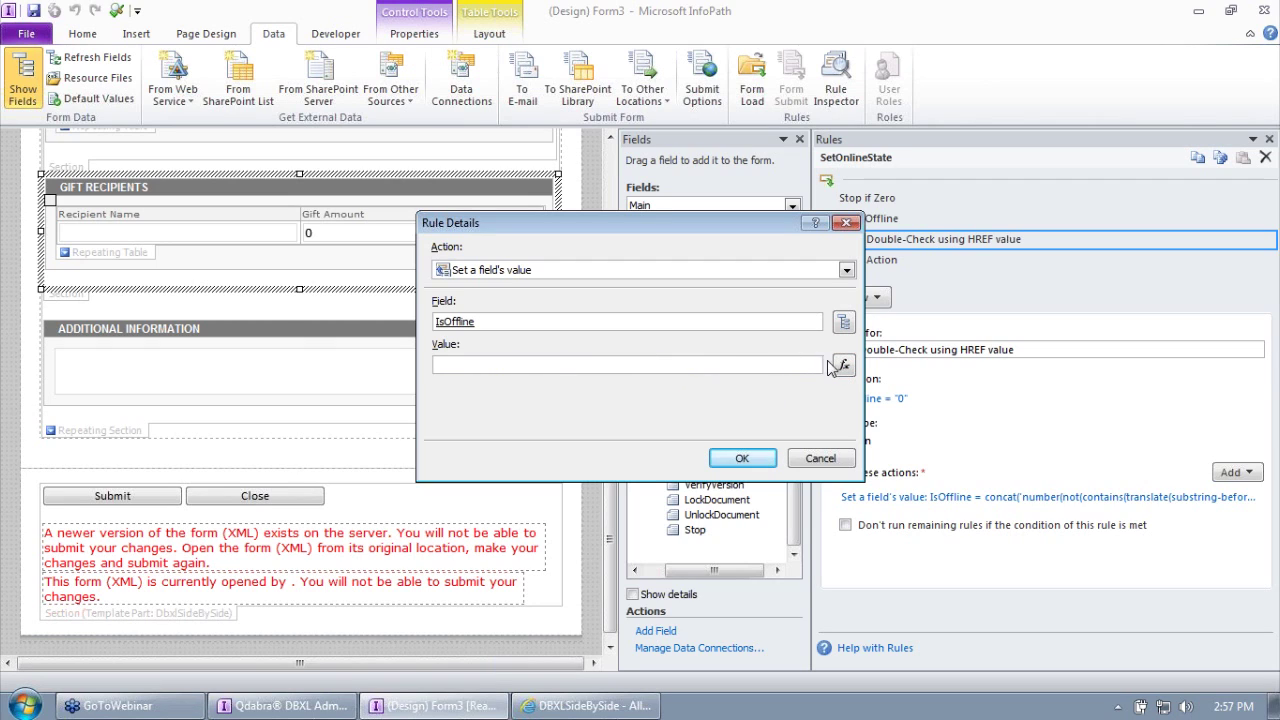
pyautogui.click(843, 367)
pyautogui.write('number(not(contains(translate(substring-before(substring-after(xdXDocument:get-DOM()/processing-instruction()[local-name(.) = "mso-infoPathSolution"], \'href="\'), \'"\'), "ABCDEFGHIJKLMNOPQRSTUVWXYZ", "abcdefghijklmnopqrstuvwxyz"), "/forms/template.xsn")))')
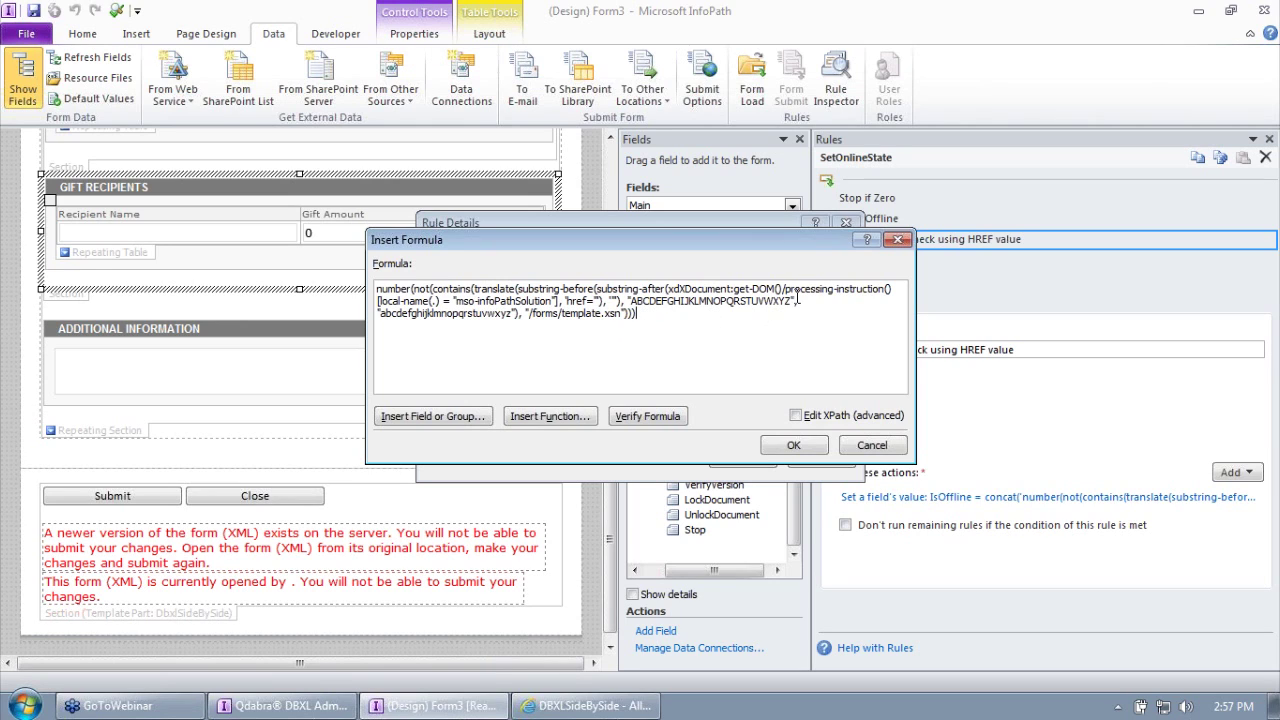
pyautogui.moveTo(786, 290); pyautogui.dragTo(886, 292)
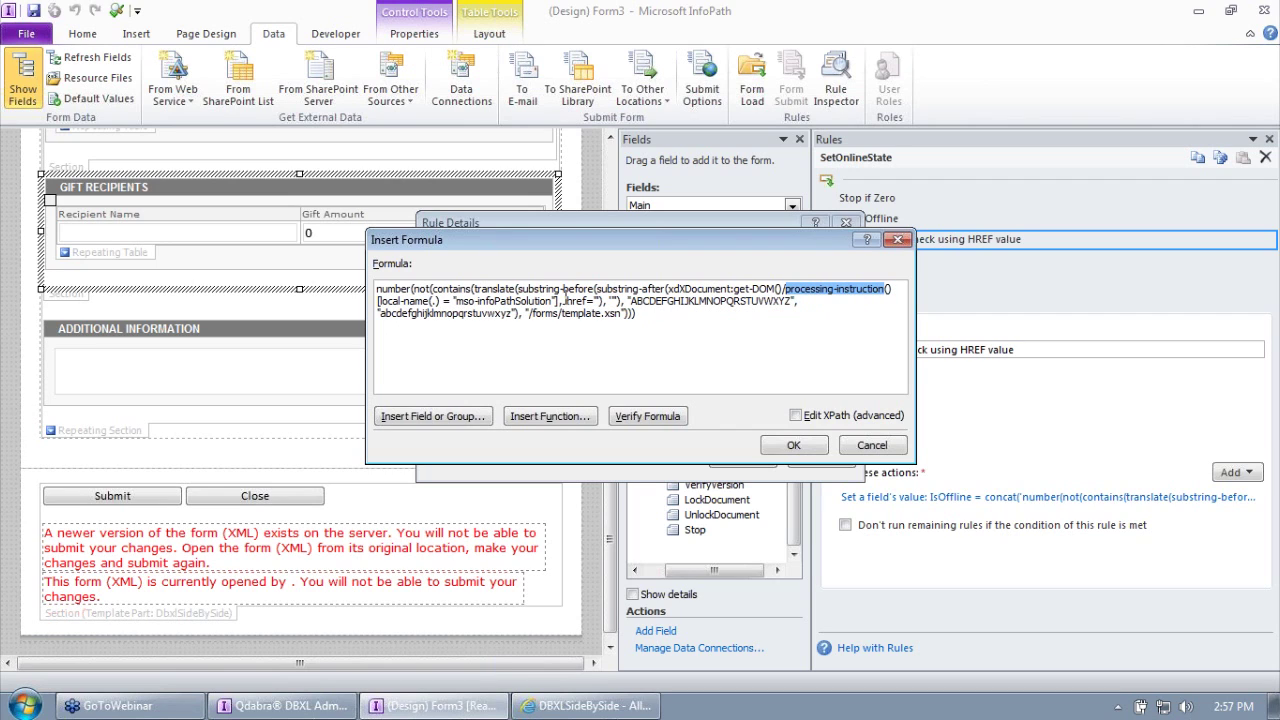
pyautogui.moveTo(567, 300); pyautogui.dragTo(618, 315)
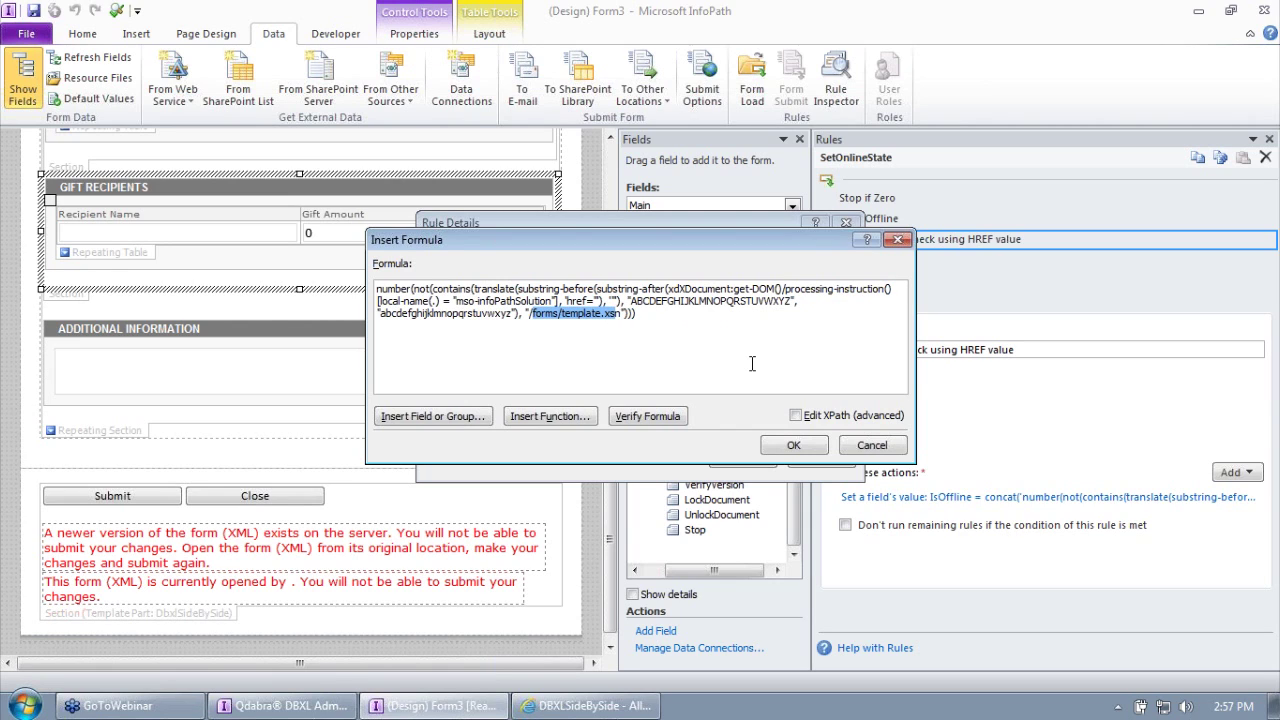
pyautogui.click(800, 448)
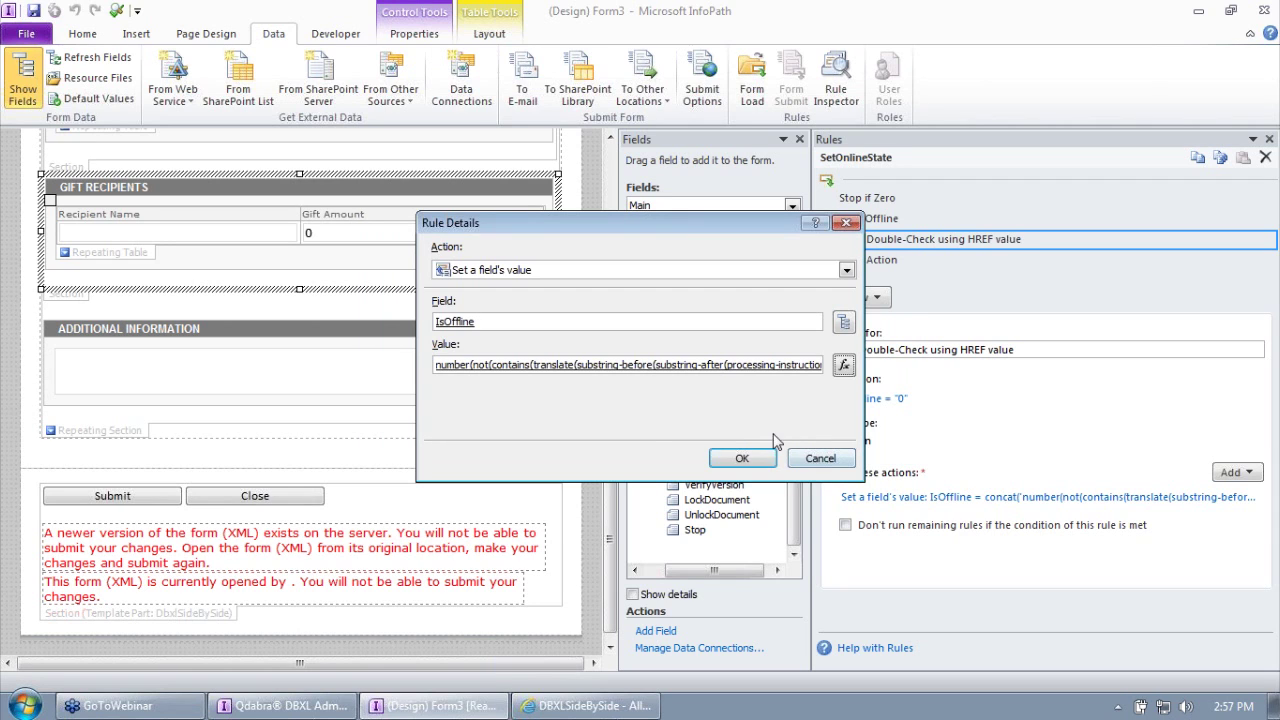
pyautogui.click(740, 458)
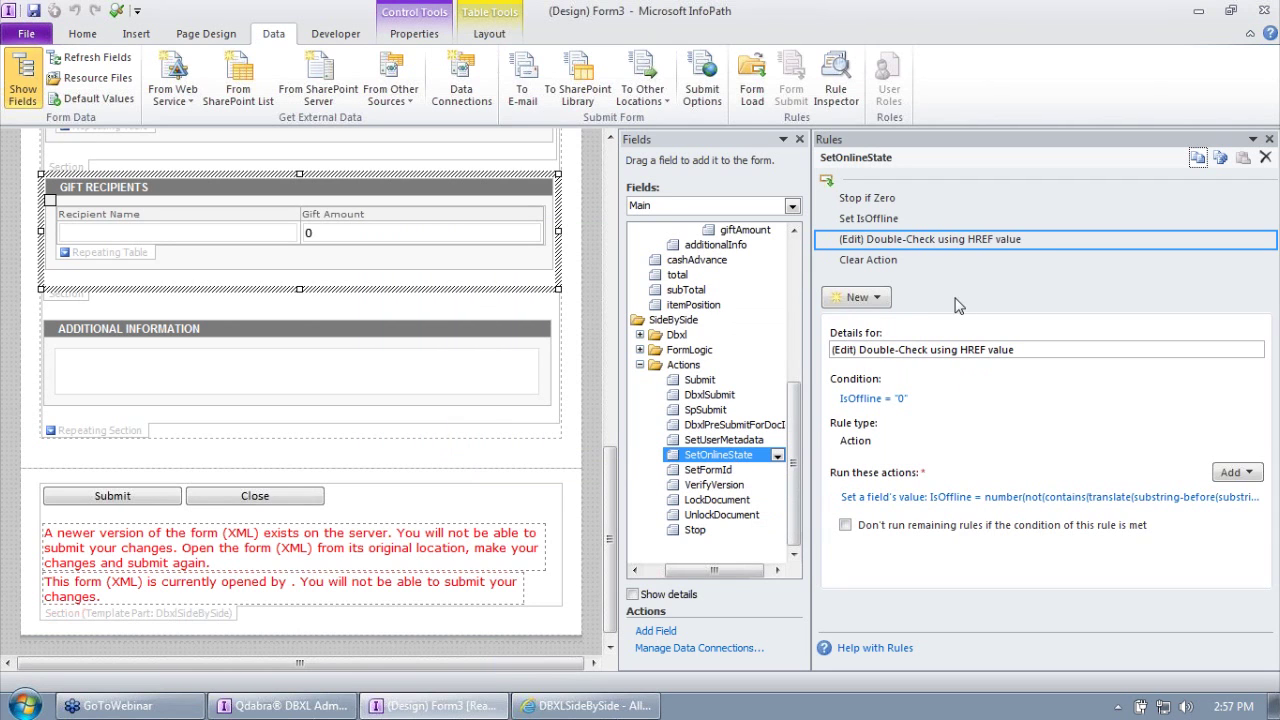
pyautogui.doubleClick(858, 349)
pyautogui.press('Delete')
pyautogui.click(866, 218)
pyautogui.click(900, 239)
pyautogui.click(893, 260)
pyautogui.click(893, 218)
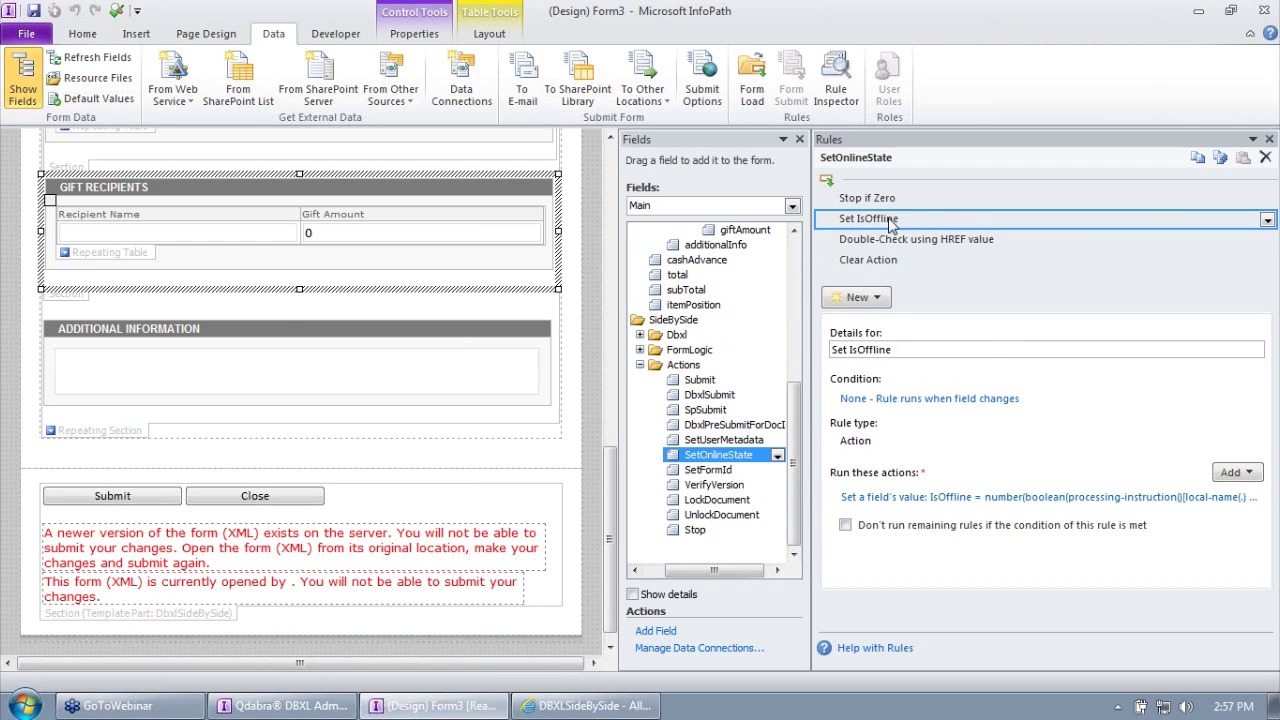
pyautogui.click(907, 245)
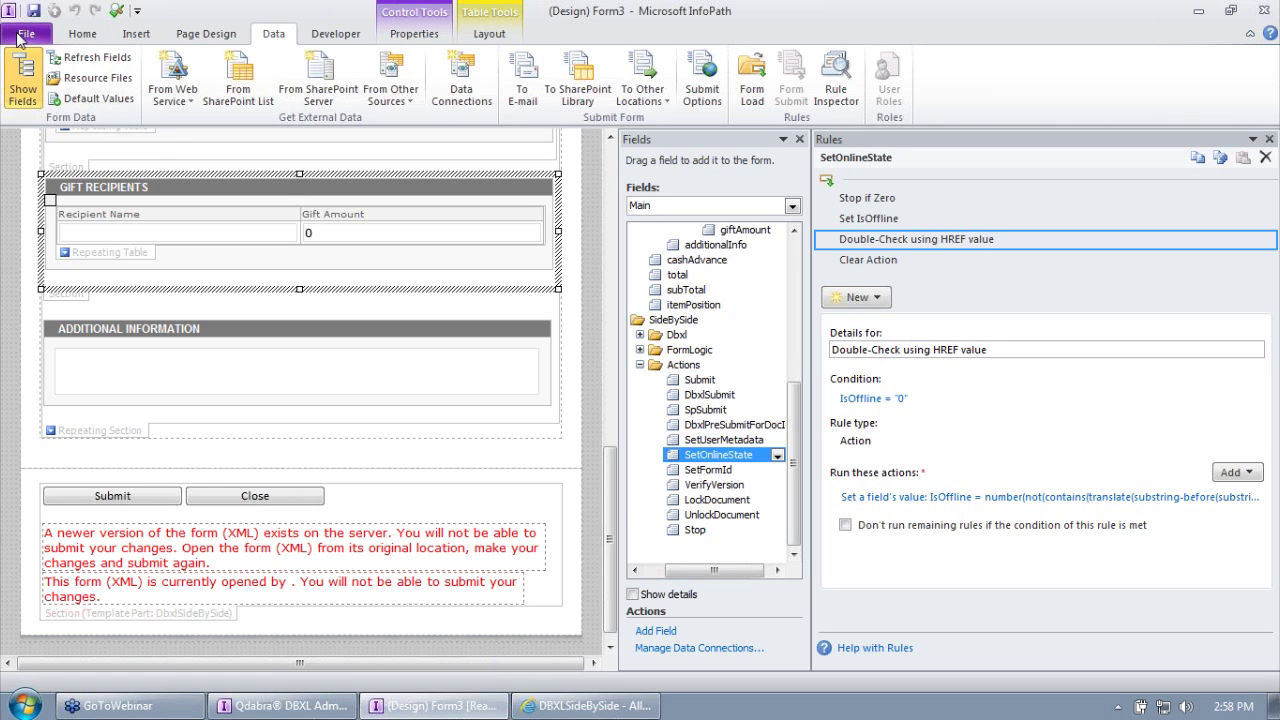
# Step: Save the template as ExpenseReport_SideBySide on the Desktop, overwriting the existing file
pyautogui.click(17, 38)
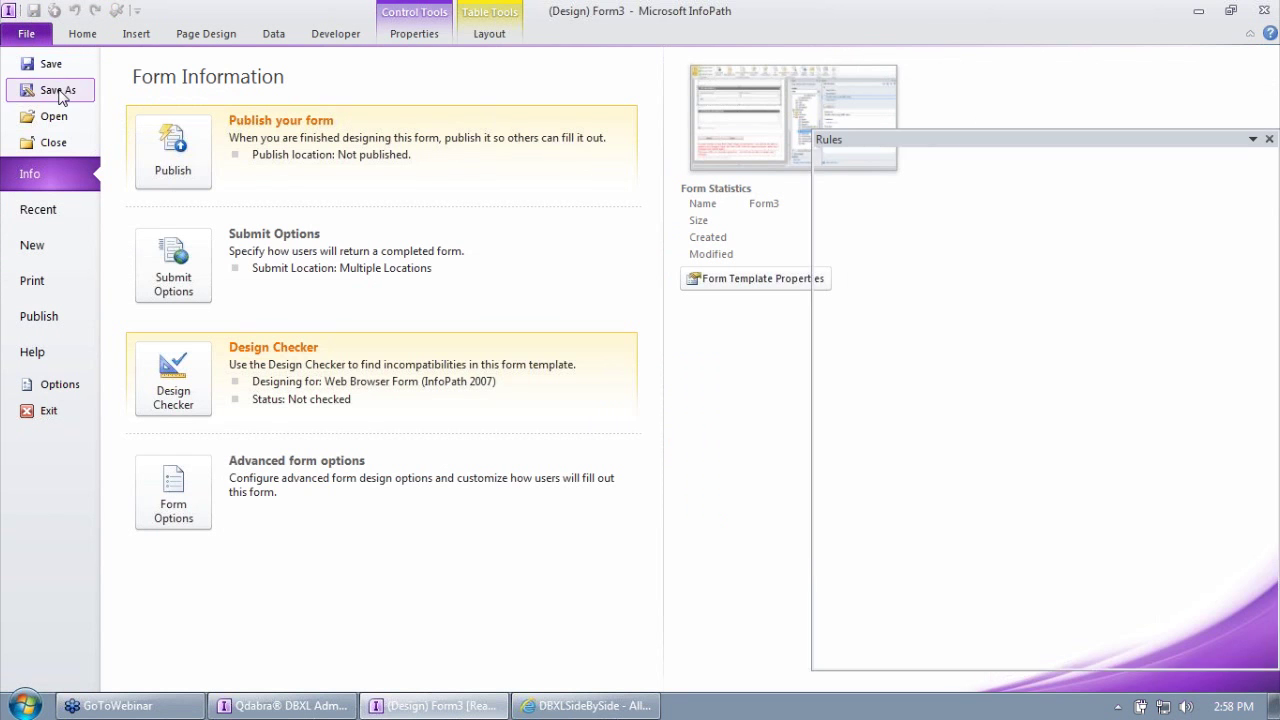
pyautogui.click(50, 89)
pyautogui.click(120, 149)
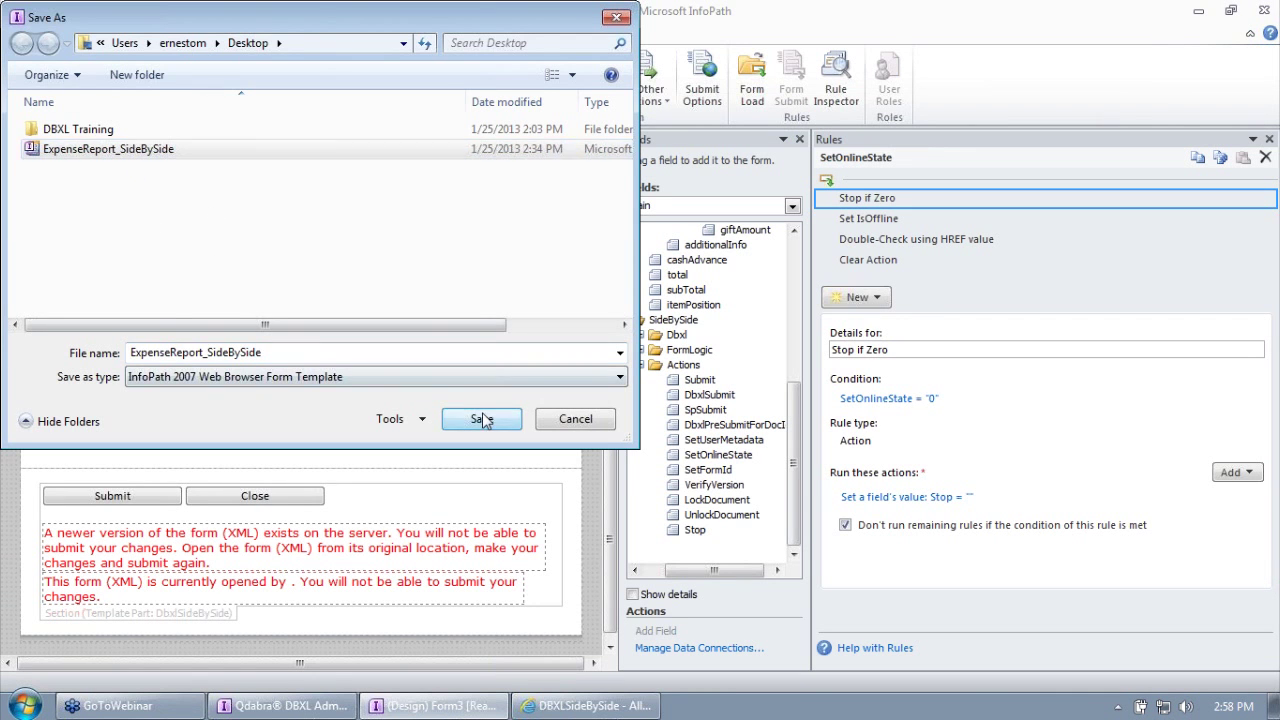
pyautogui.click(480, 420)
pyautogui.click(595, 402)
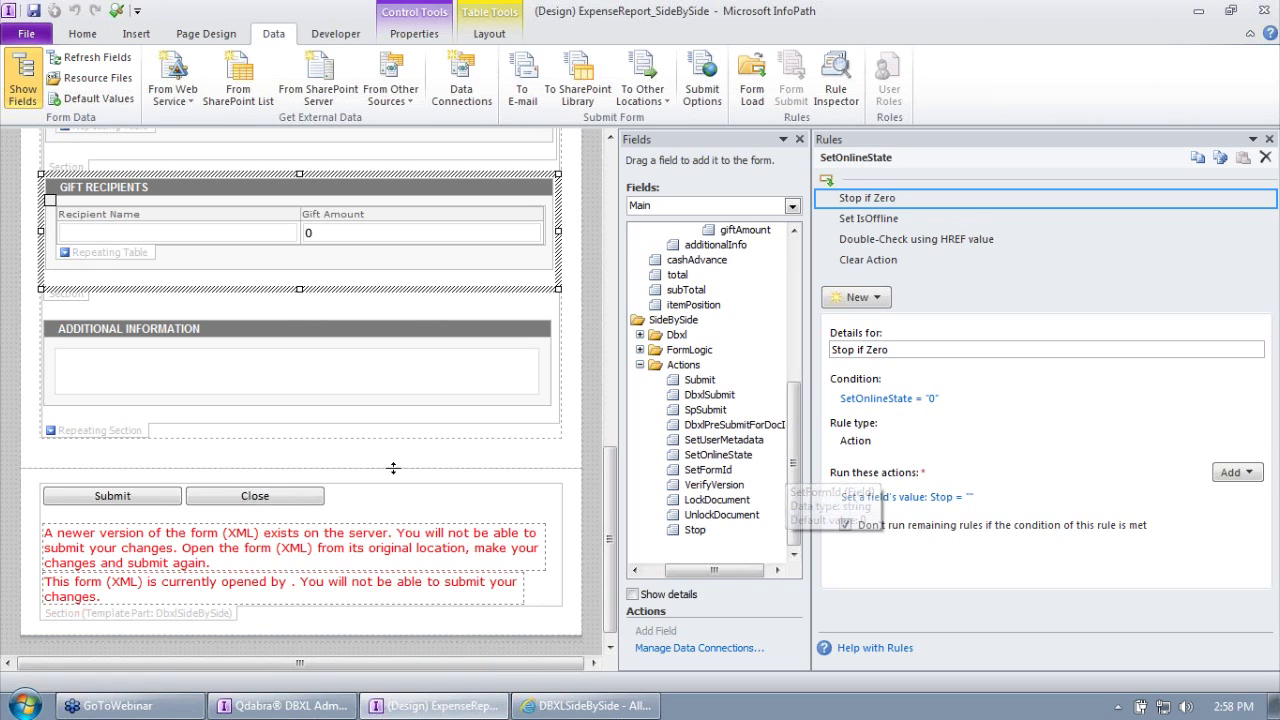
# Step: Follow Perform Submit Action through the Submit field's Set State and Perform DBXL Submit to DbxlSubmit's rules
pyautogui.click(123, 500)
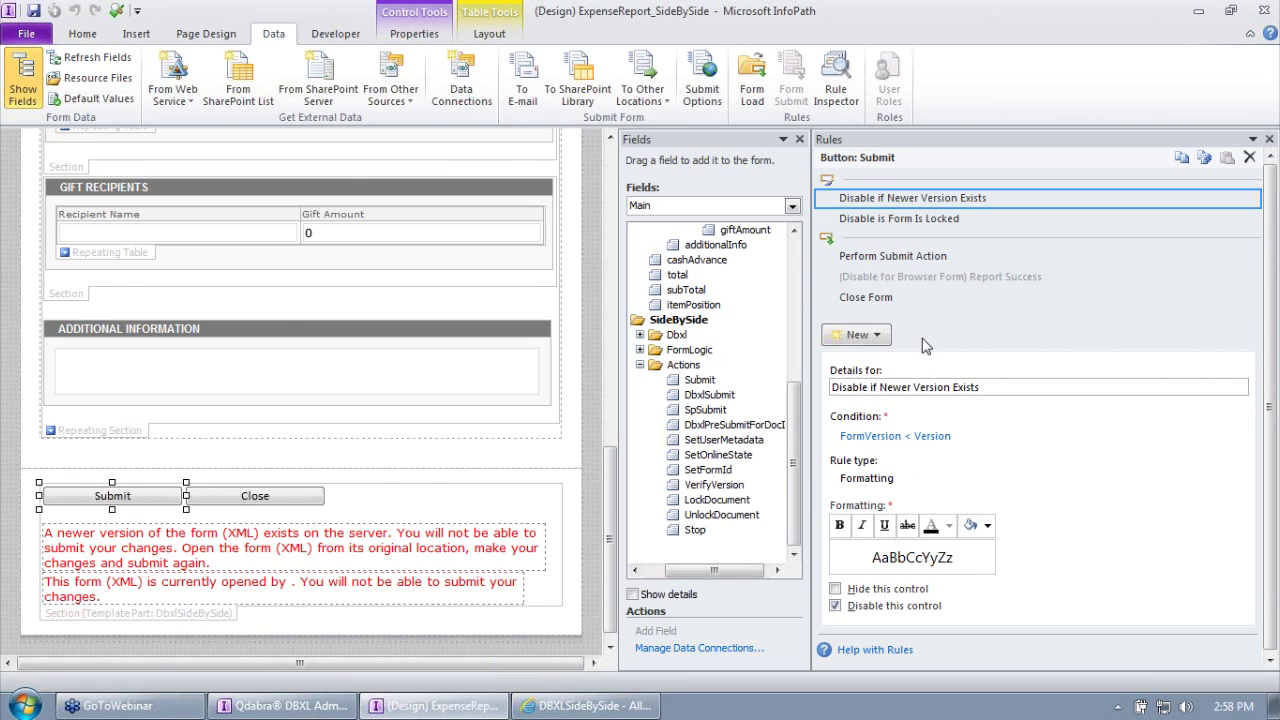
pyautogui.click(925, 259)
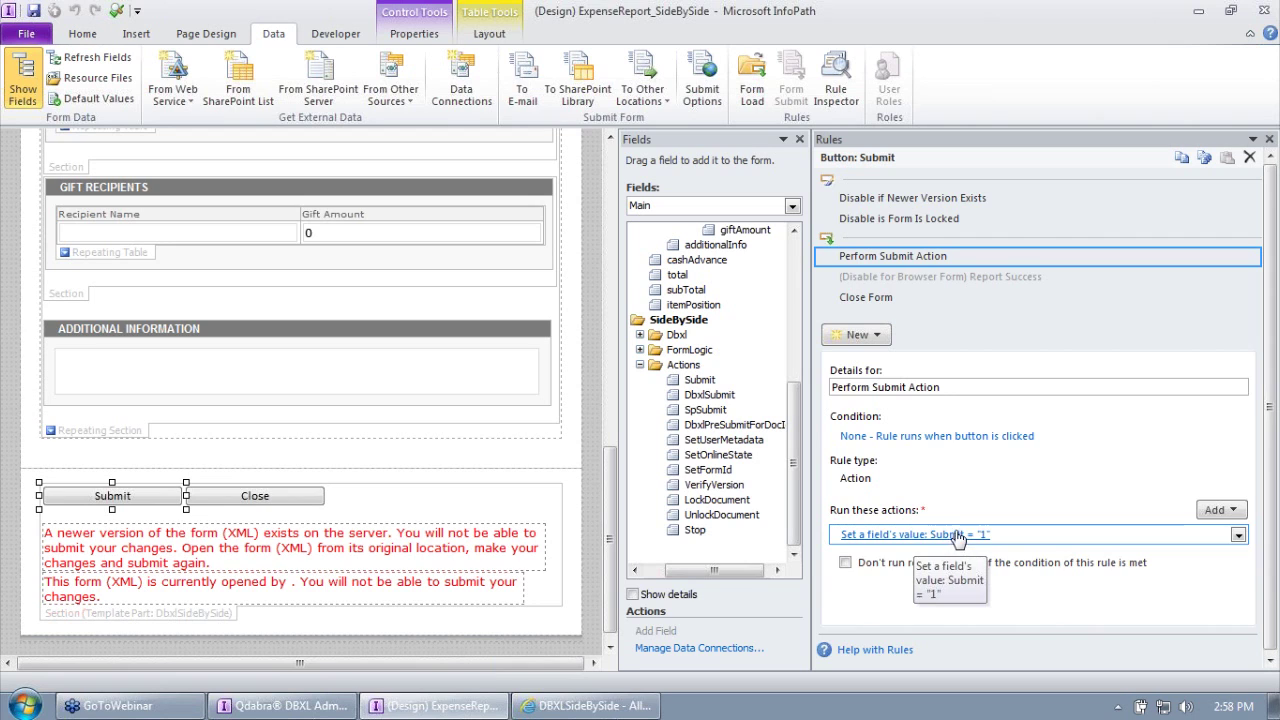
pyautogui.click(703, 383)
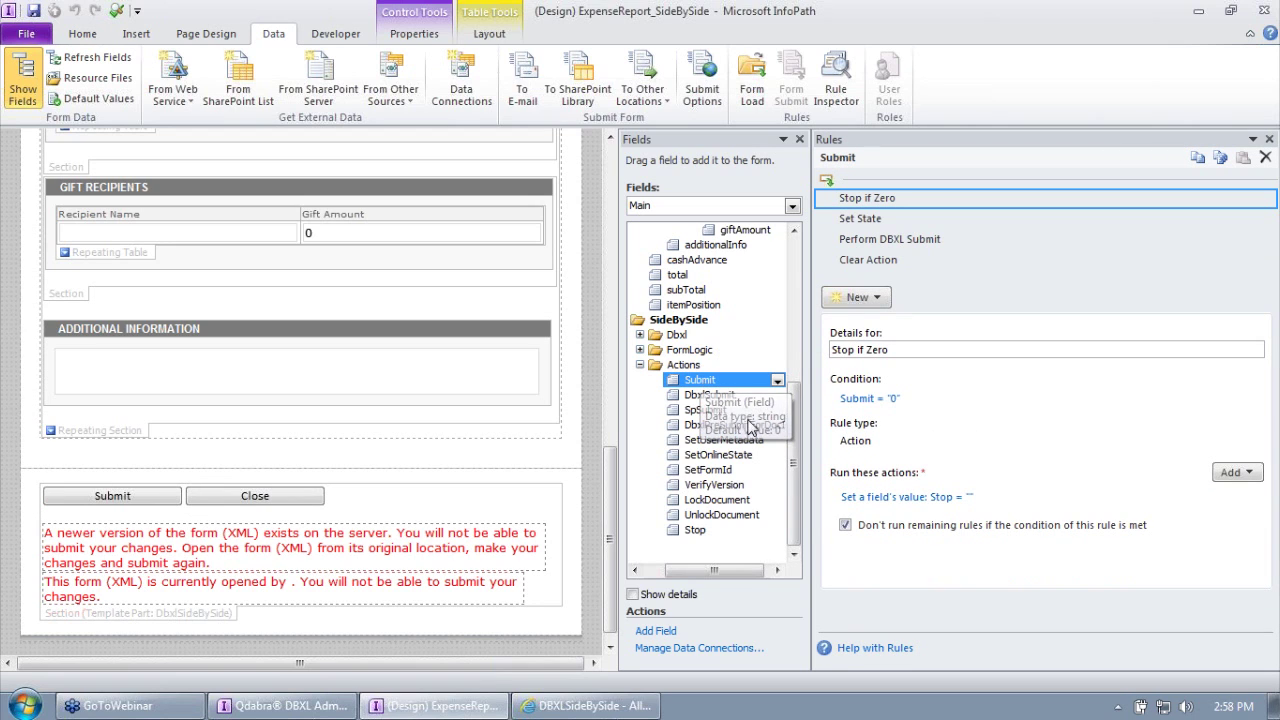
pyautogui.click(881, 226)
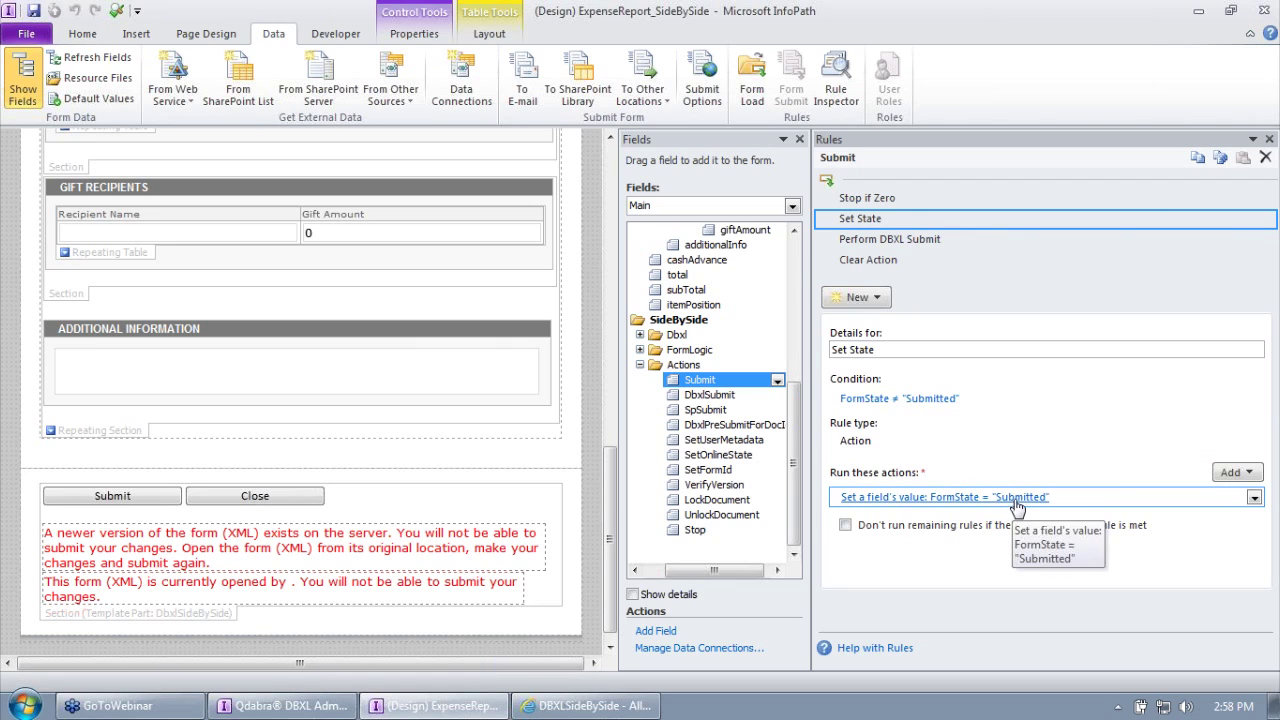
pyautogui.click(931, 239)
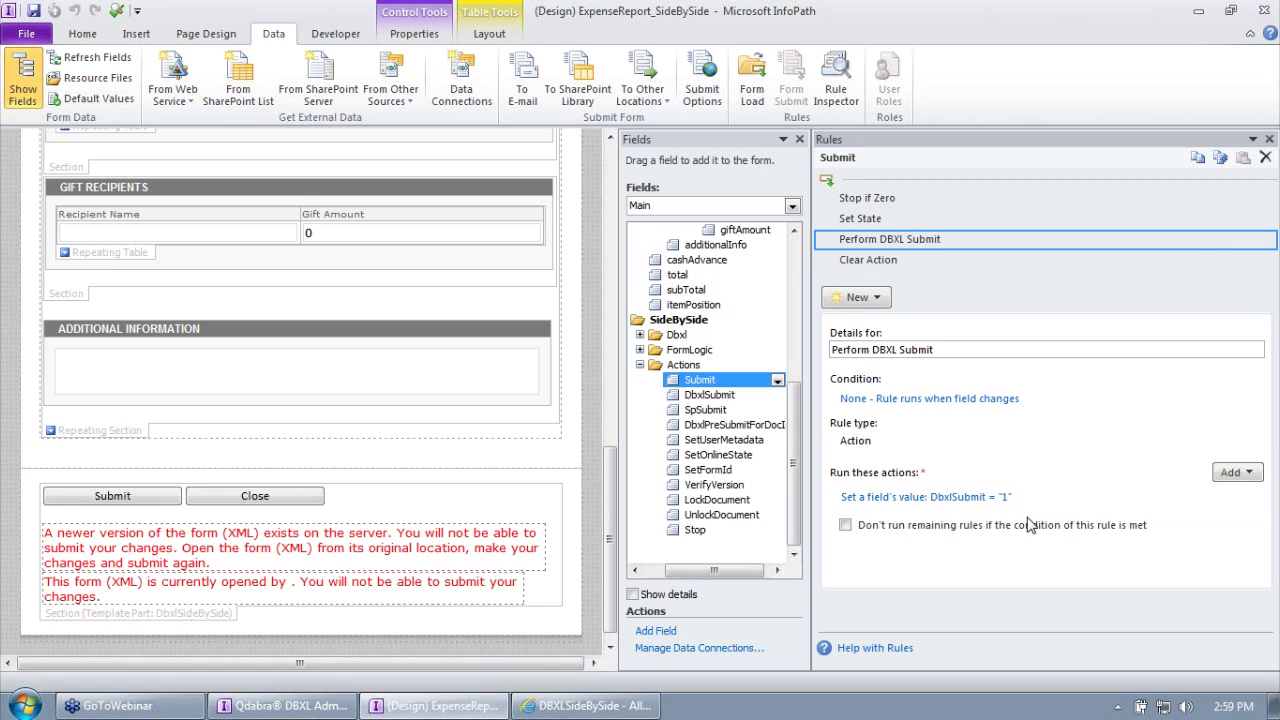
pyautogui.click(717, 399)
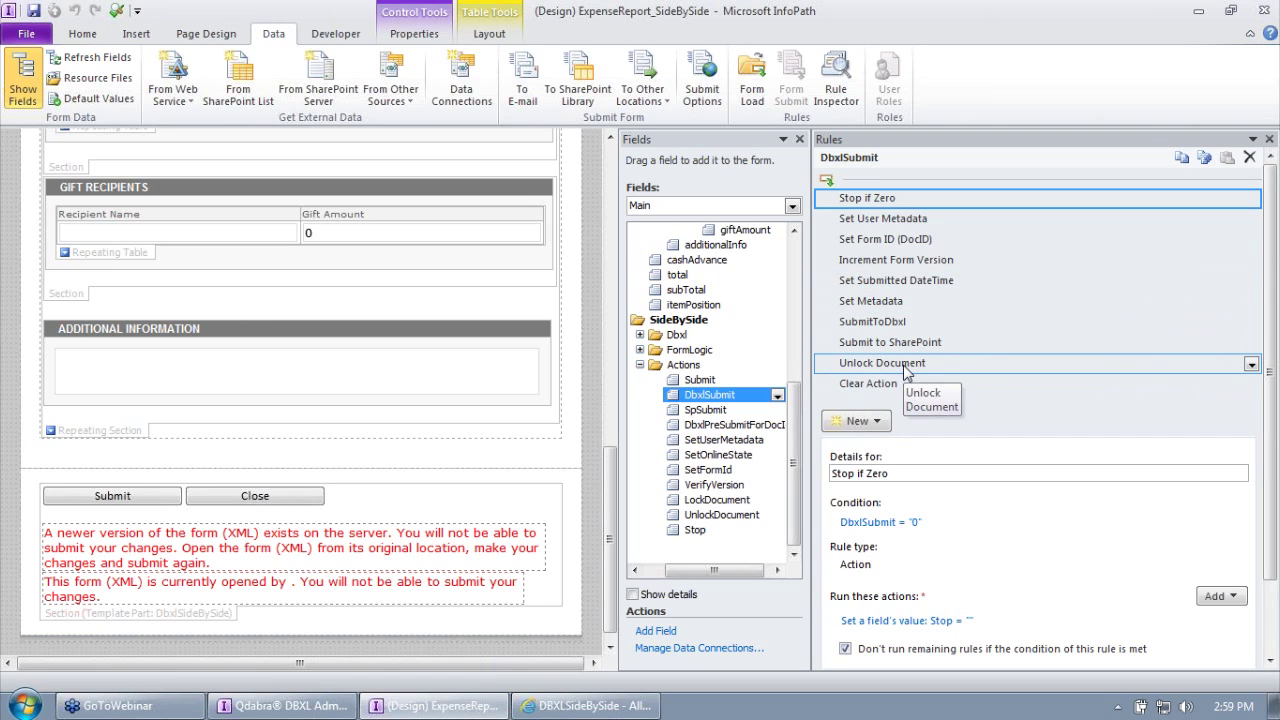
# Step: Review the Stop if Zero, Set User Metadata and Set Form ID (DocID) rules and their DbxlPreSubmitForDocId action
pyautogui.click(911, 222)
pyautogui.click(915, 244)
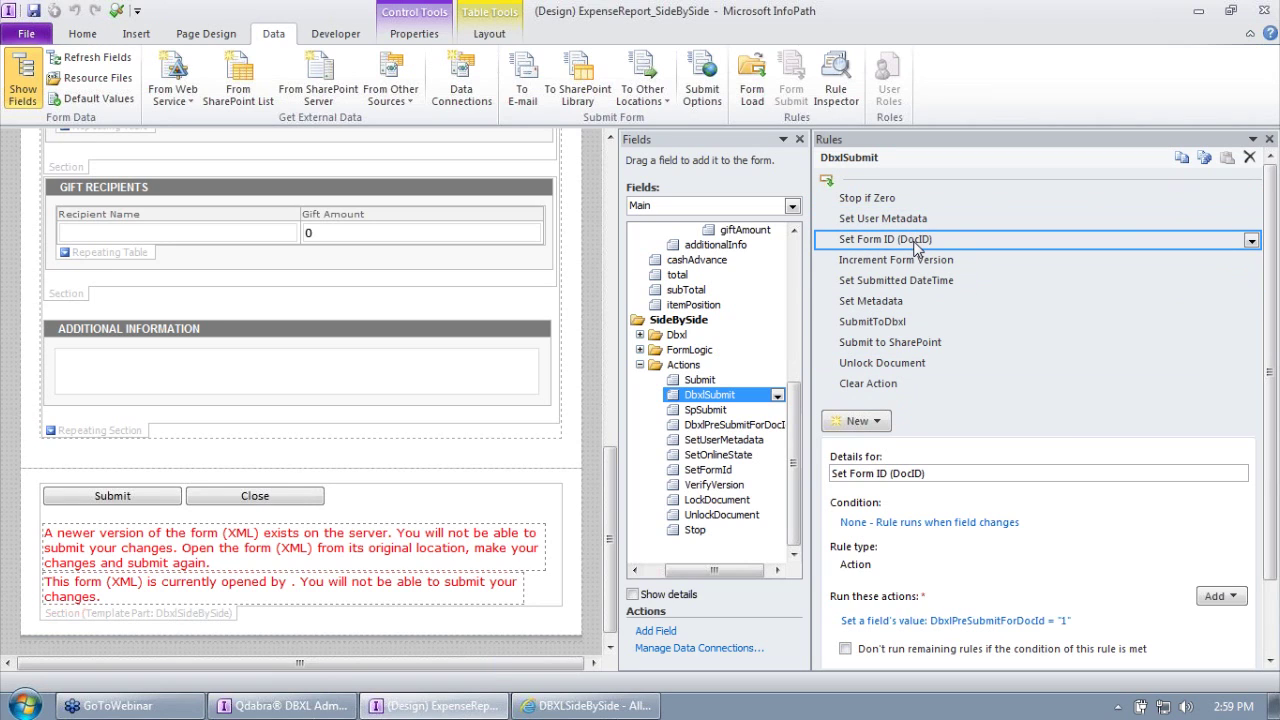
pyautogui.click(910, 218)
pyautogui.click(888, 200)
pyautogui.click(888, 220)
pyautogui.click(900, 240)
pyautogui.click(968, 626)
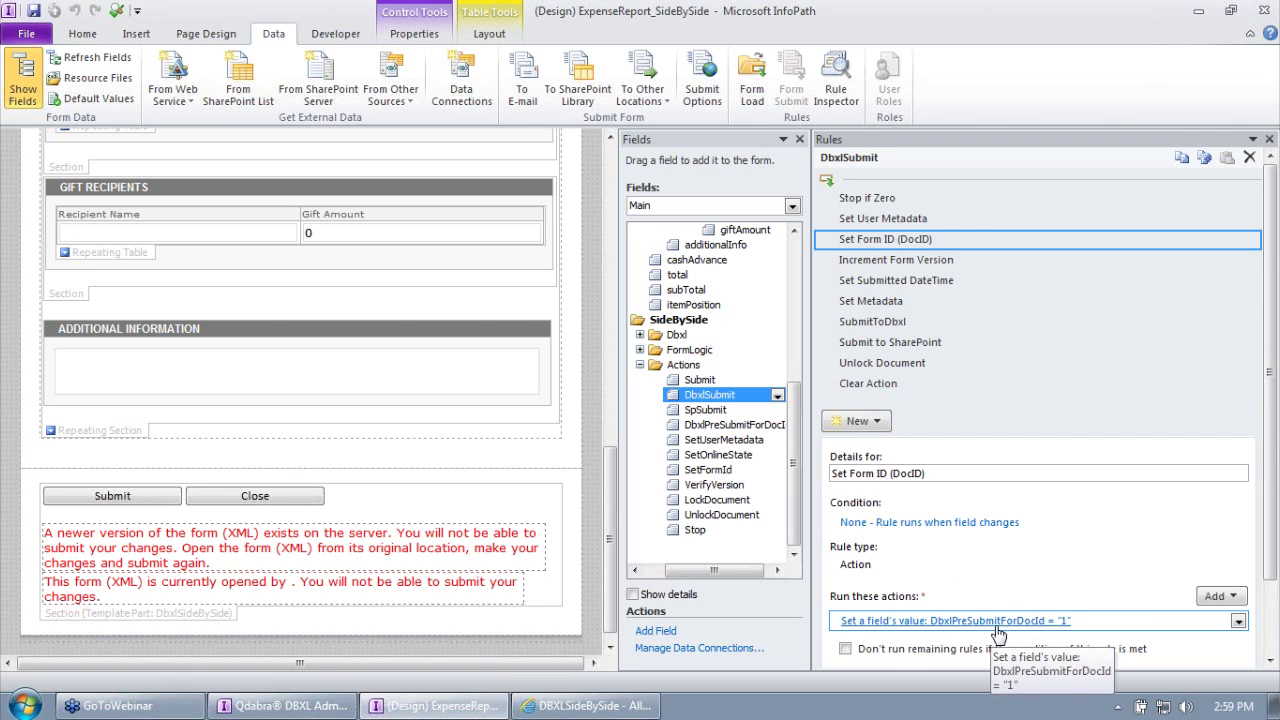
# Step: Open the DbxlPreSubmitForDocId field's Submit to DBXL rule and its DbxlSubmit action details
pyautogui.click(725, 424)
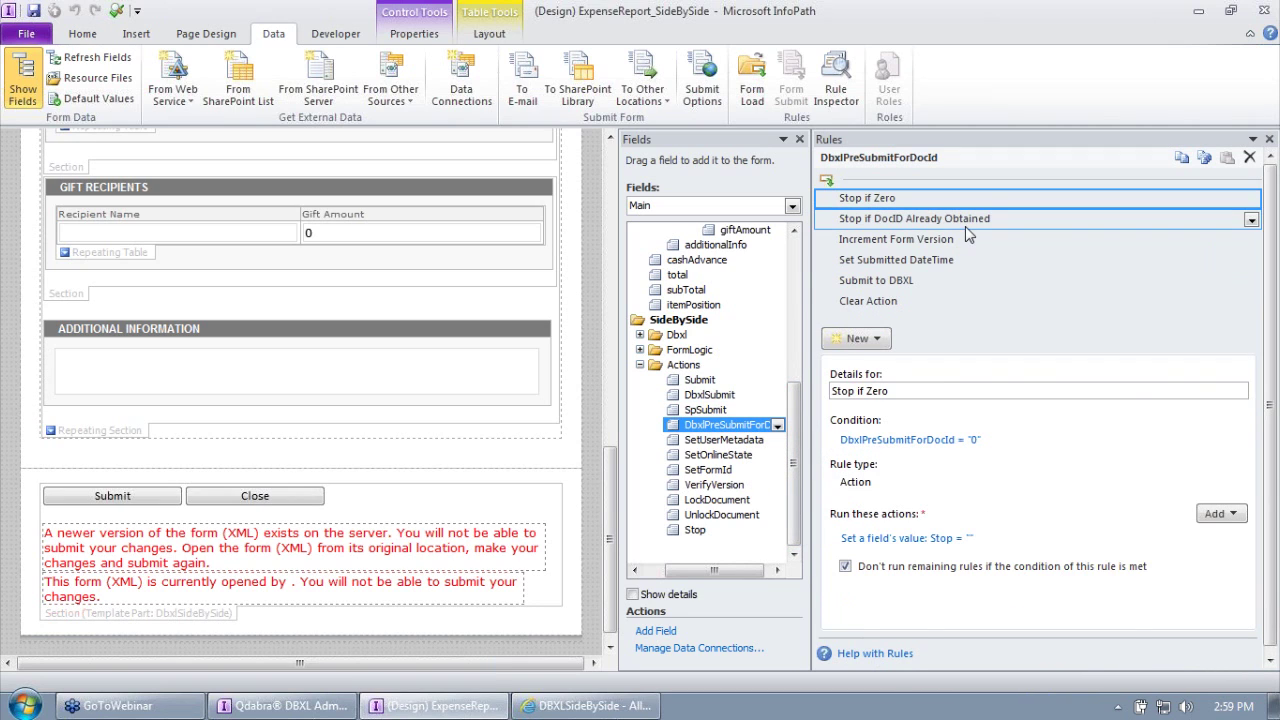
pyautogui.click(945, 241)
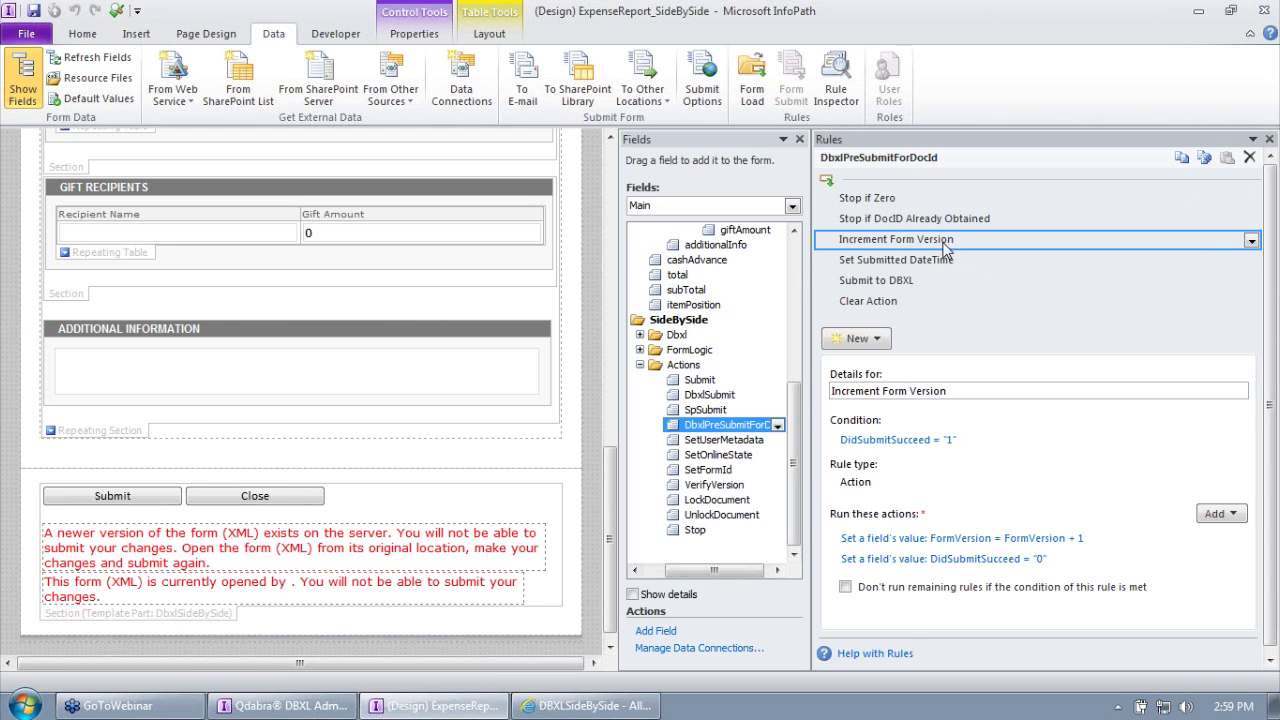
pyautogui.click(940, 263)
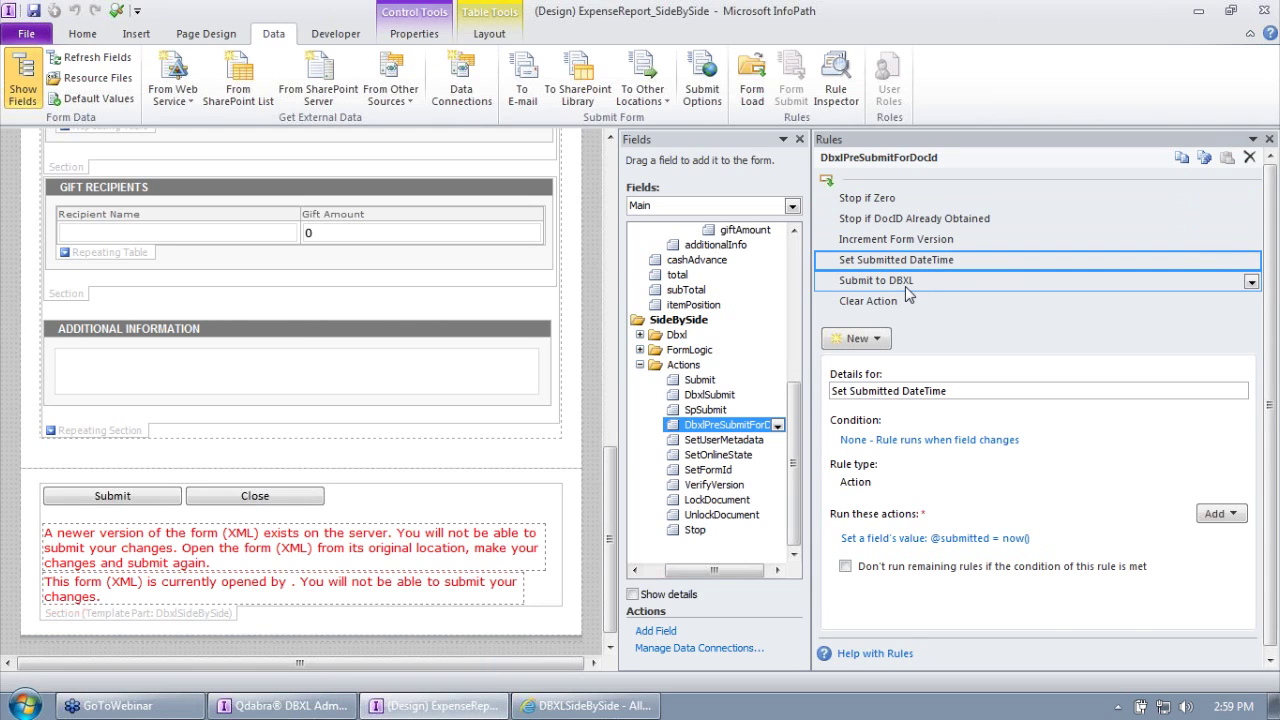
pyautogui.click(906, 286)
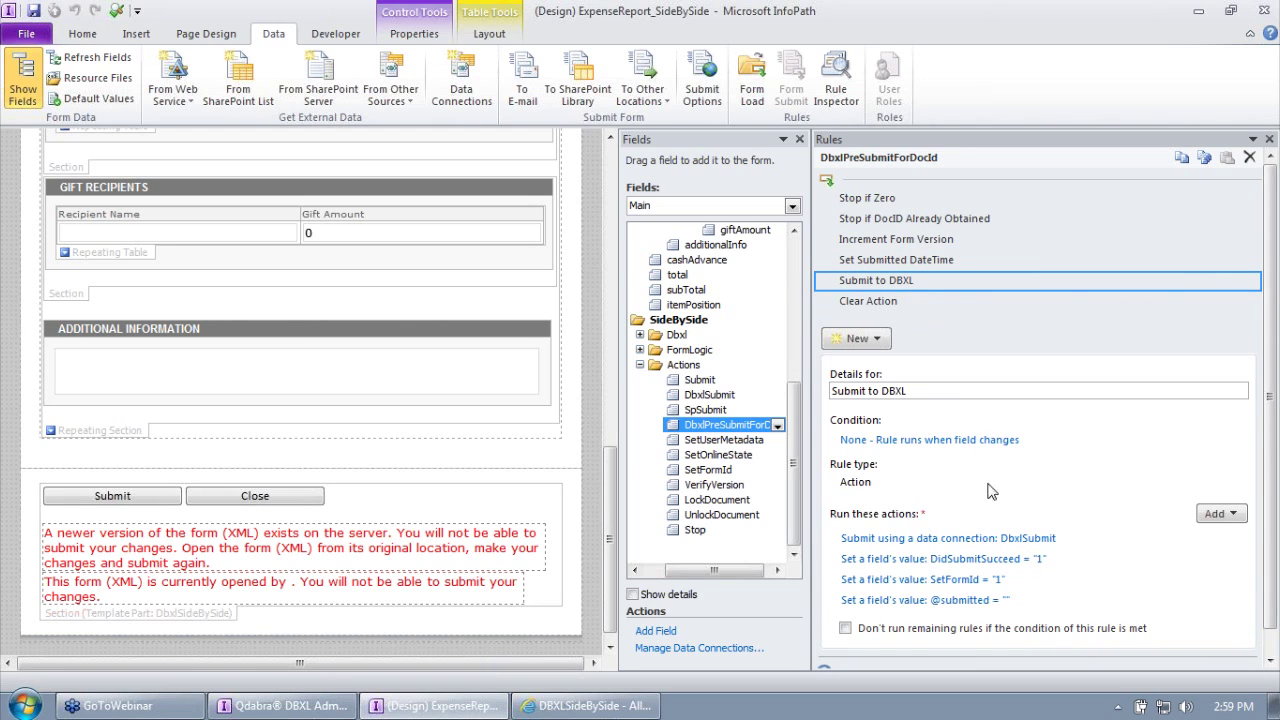
pyautogui.click(1025, 541)
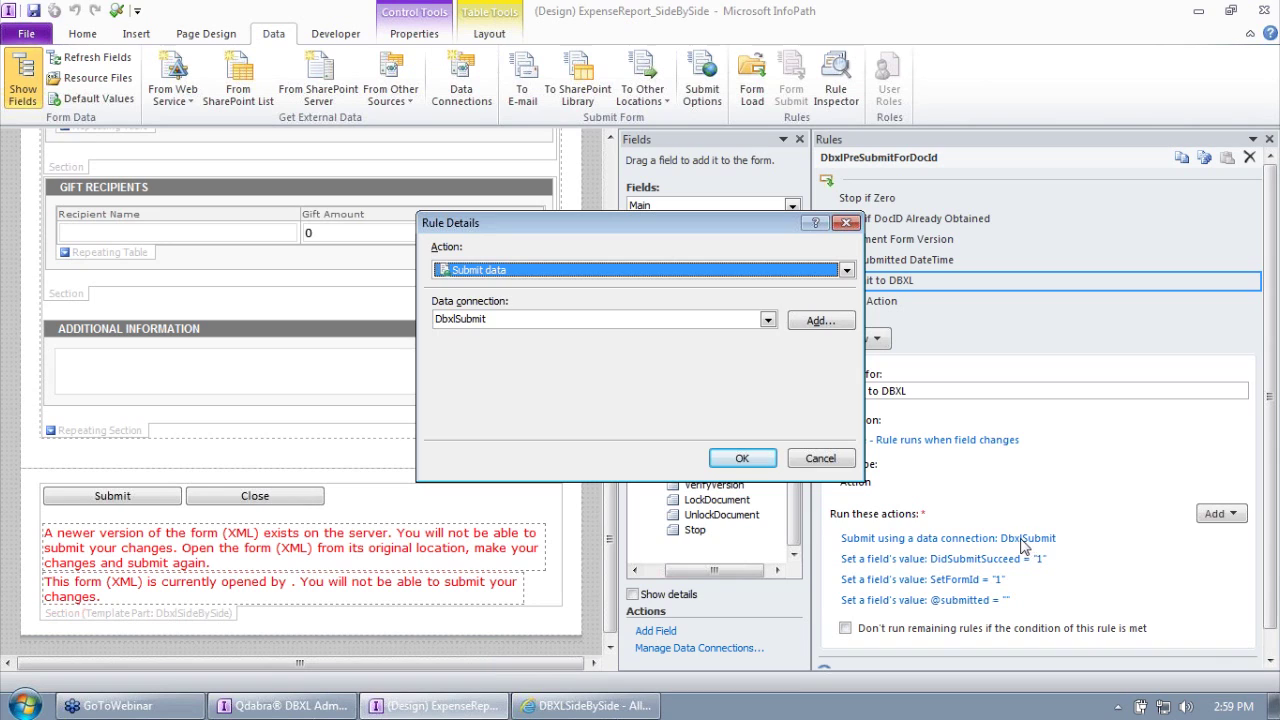
# Step: Close the rule details and review the DbxlSubmit field's rules, from Set Form ID through Submit to SharePoint
pyautogui.click(820, 459)
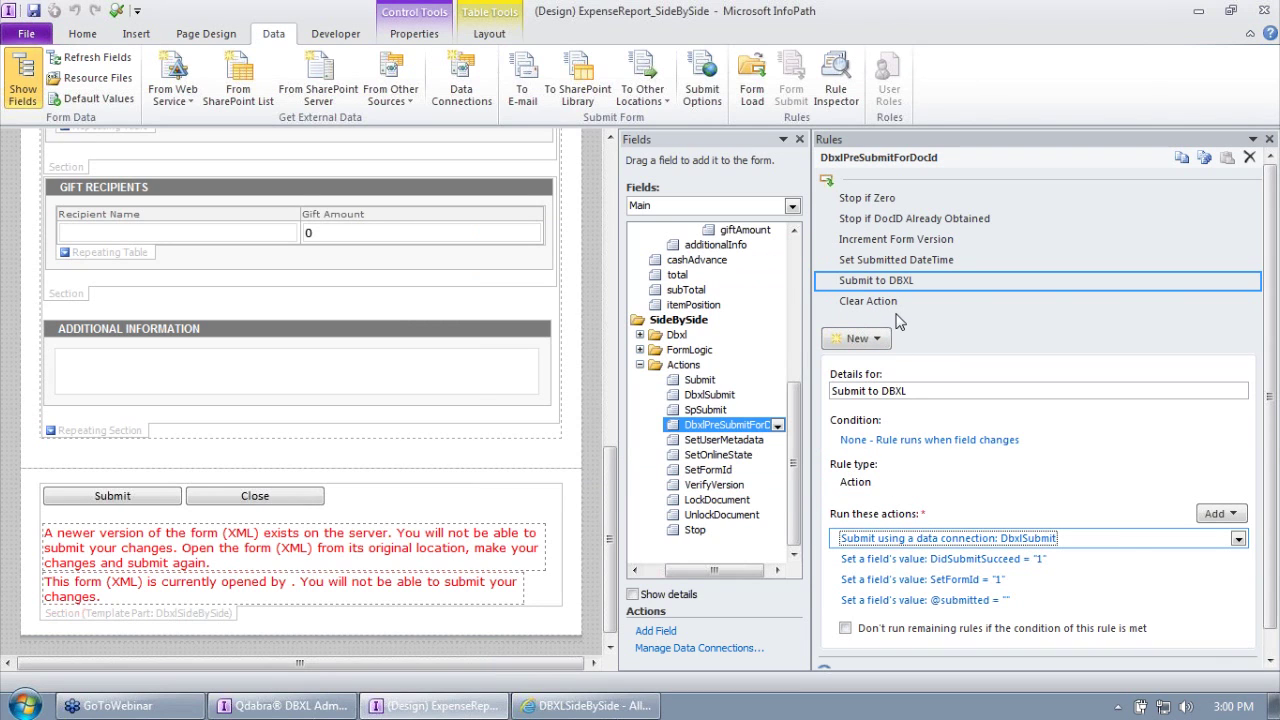
pyautogui.click(738, 396)
pyautogui.click(885, 240)
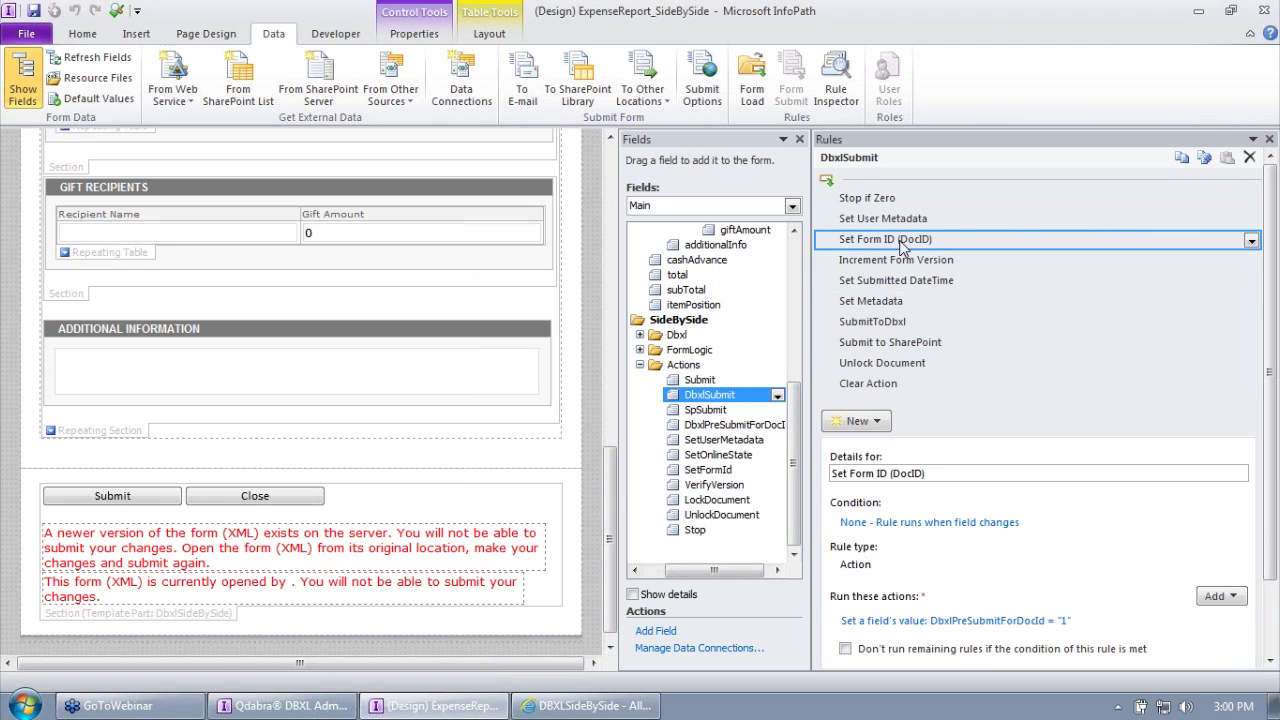
pyautogui.click(912, 260)
pyautogui.click(921, 281)
pyautogui.click(895, 301)
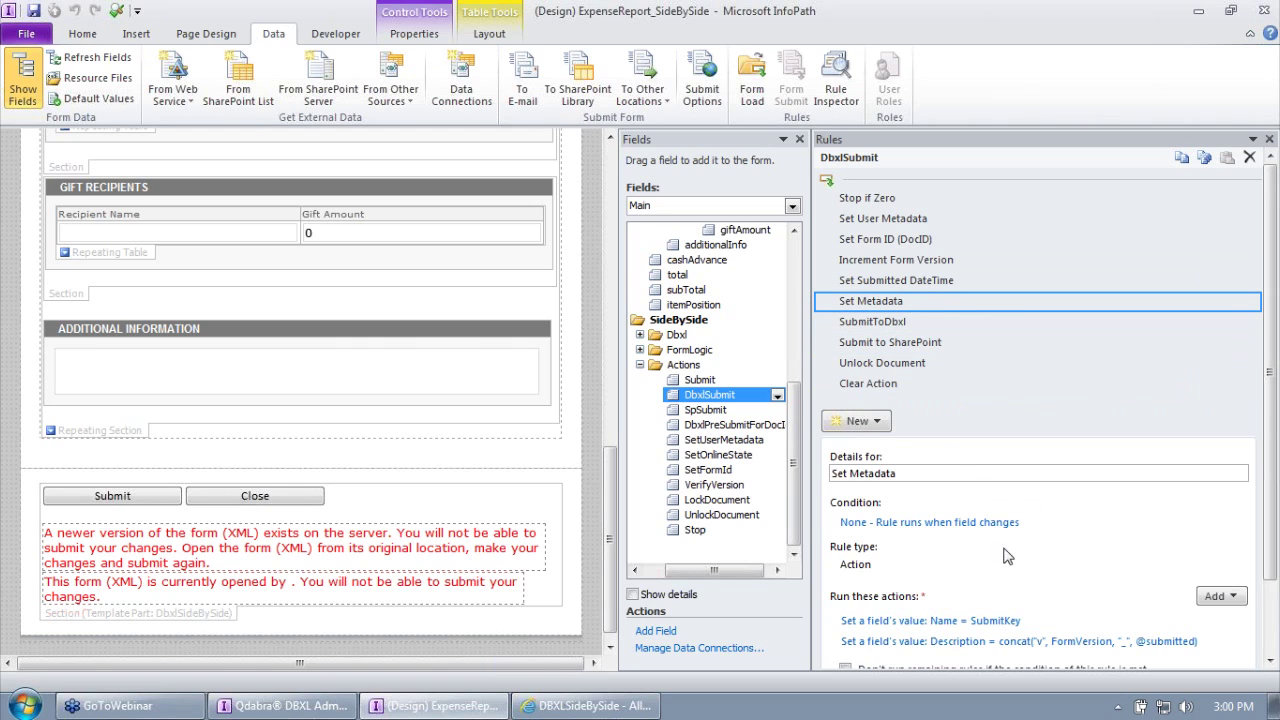
pyautogui.click(891, 321)
pyautogui.click(889, 362)
pyautogui.click(894, 342)
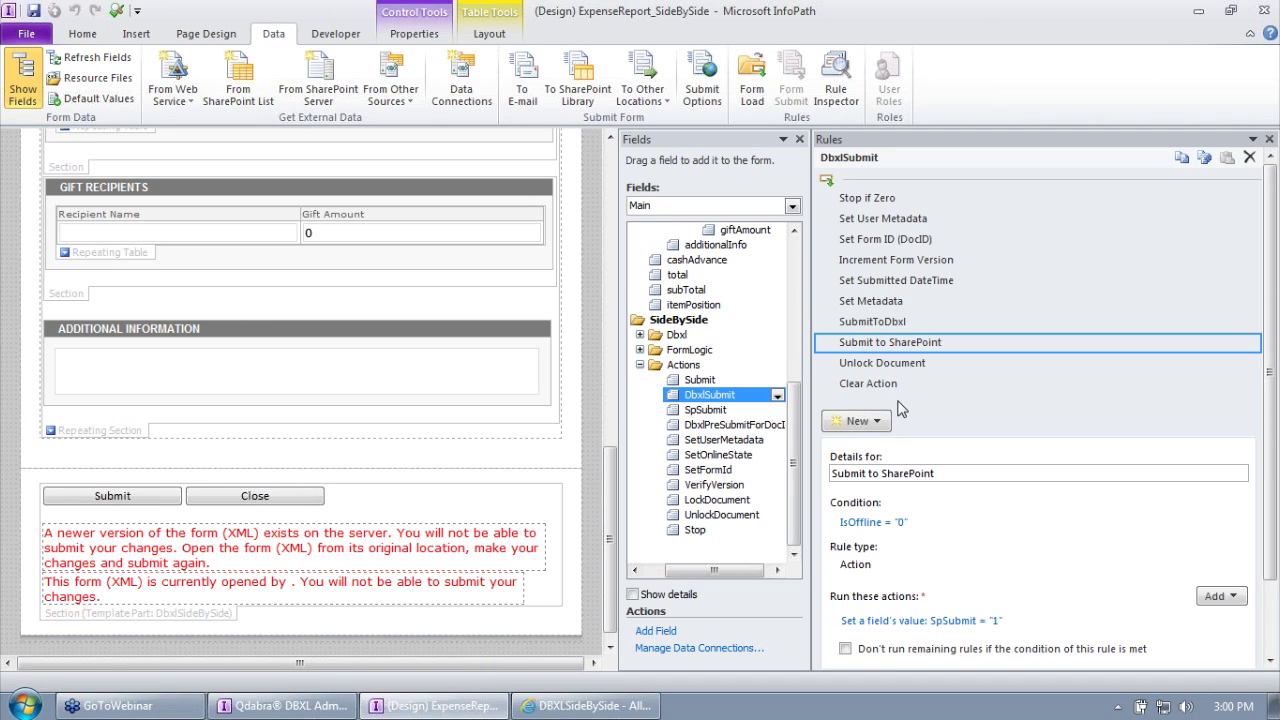
# Step: Review the DbxlPreSubmitForDocId rules, including Stop if DocID Already Obtained, and the SetFormId rules
pyautogui.click(724, 425)
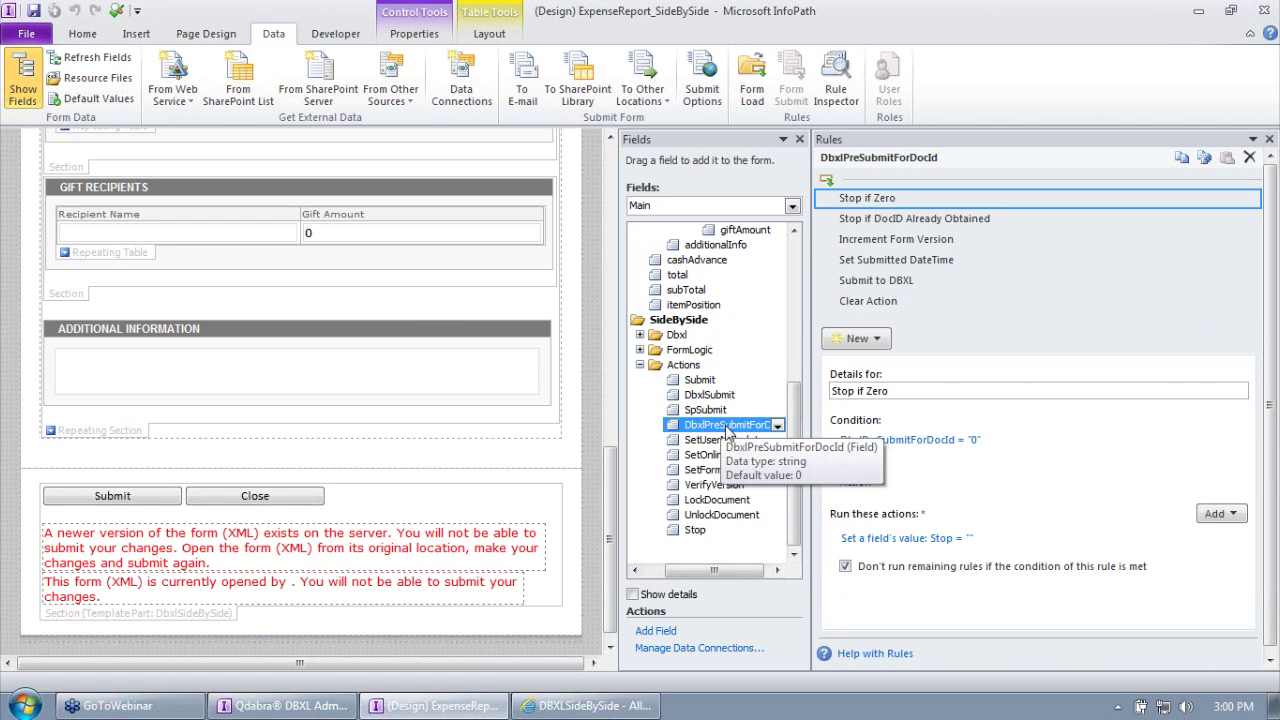
pyautogui.click(940, 219)
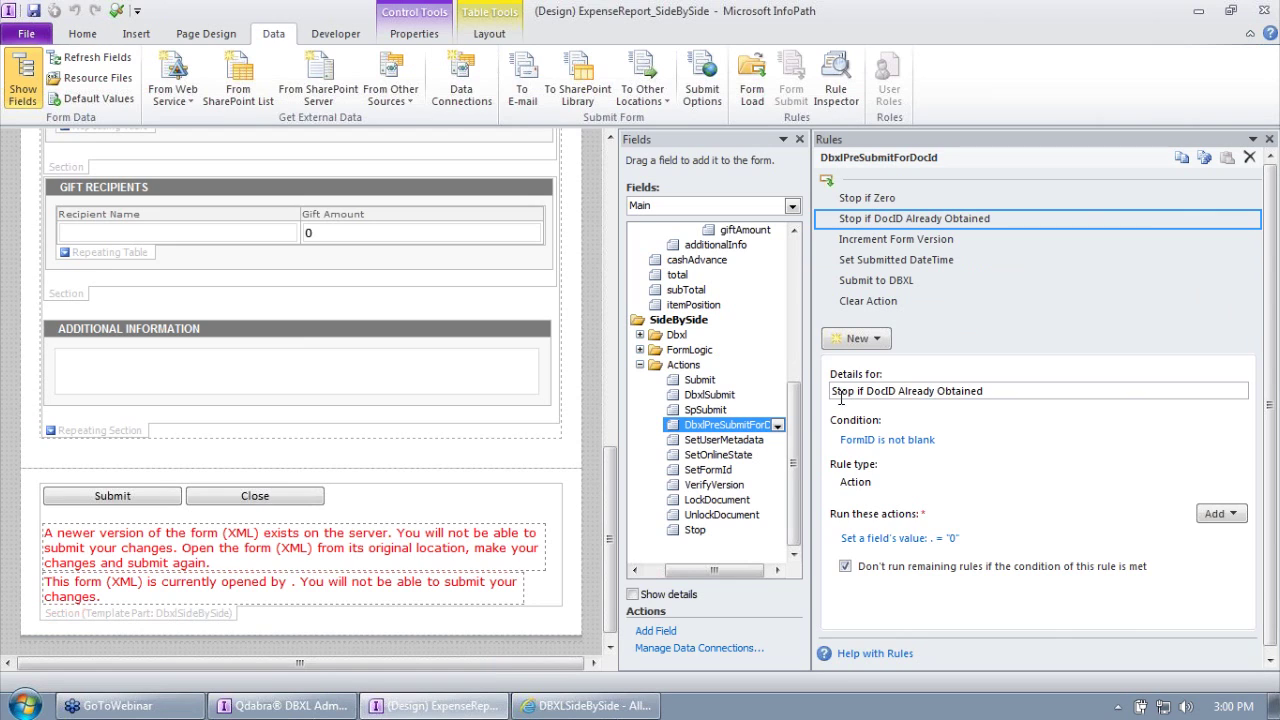
pyautogui.click(710, 470)
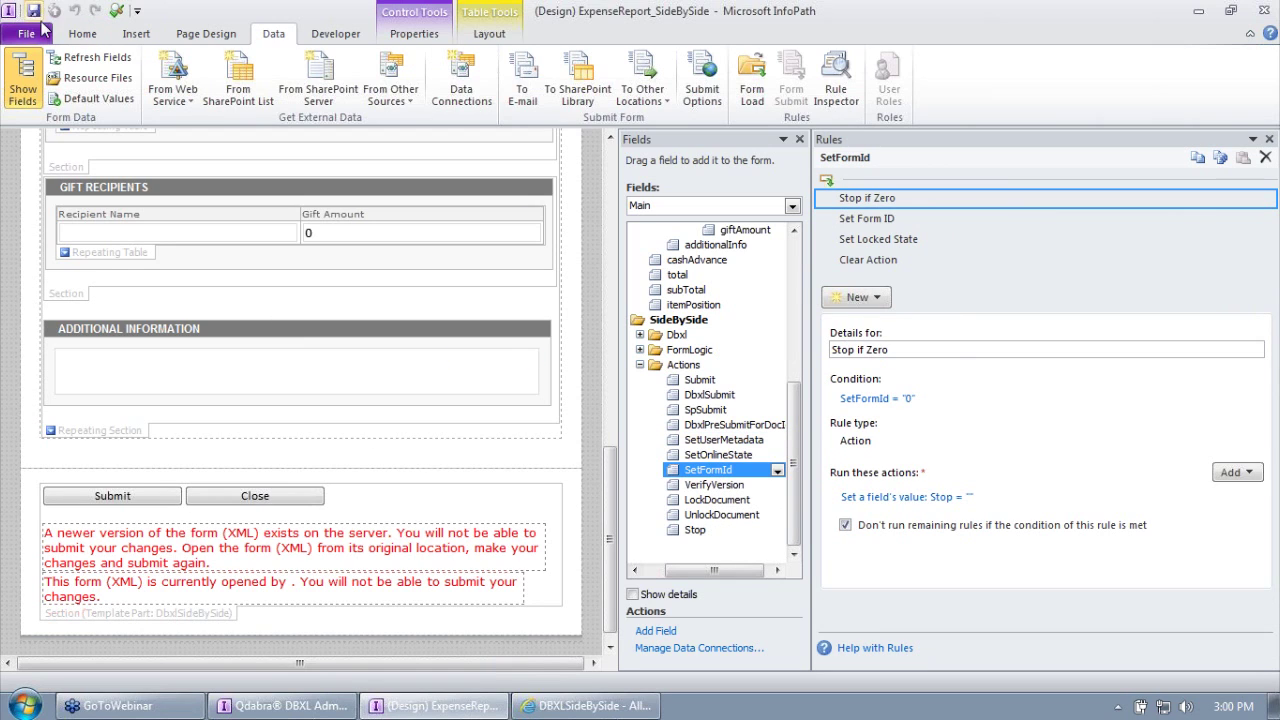
# Step: In the DBXL Admin Tool, start attaching a new form template, then cancel without changes
pyautogui.click(283, 705)
pyautogui.rightClick(110, 480)
pyautogui.click(140, 489)
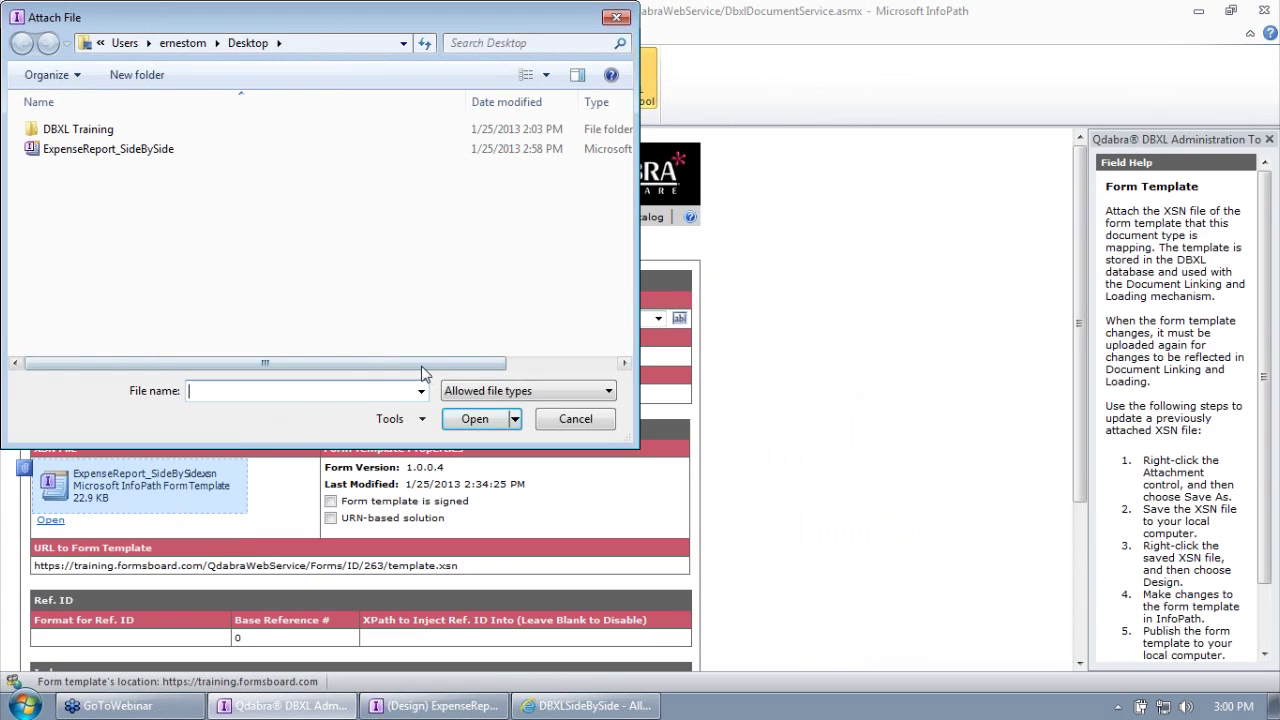
pyautogui.click(575, 419)
# Step: Start publishing ExpenseReport_SideBySide to SharePoint Server from the File tab's Publish options
pyautogui.click(435, 705)
pyautogui.click(26, 33)
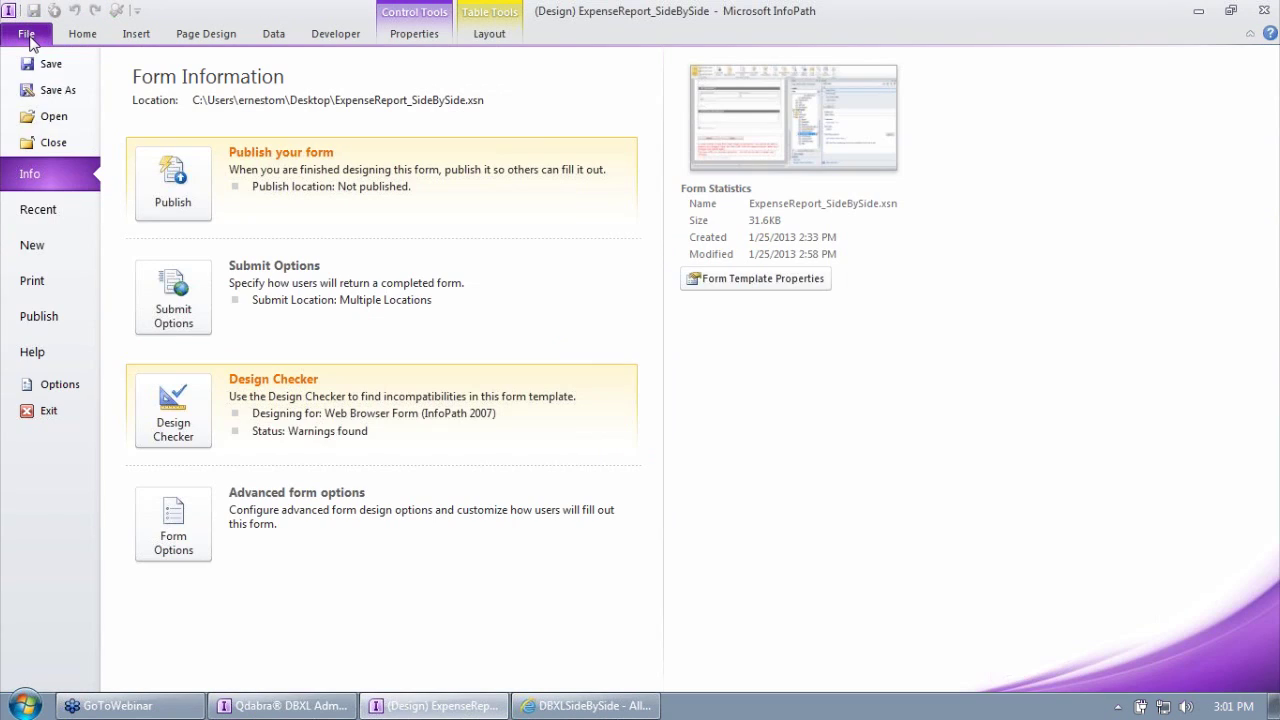
pyautogui.click(72, 318)
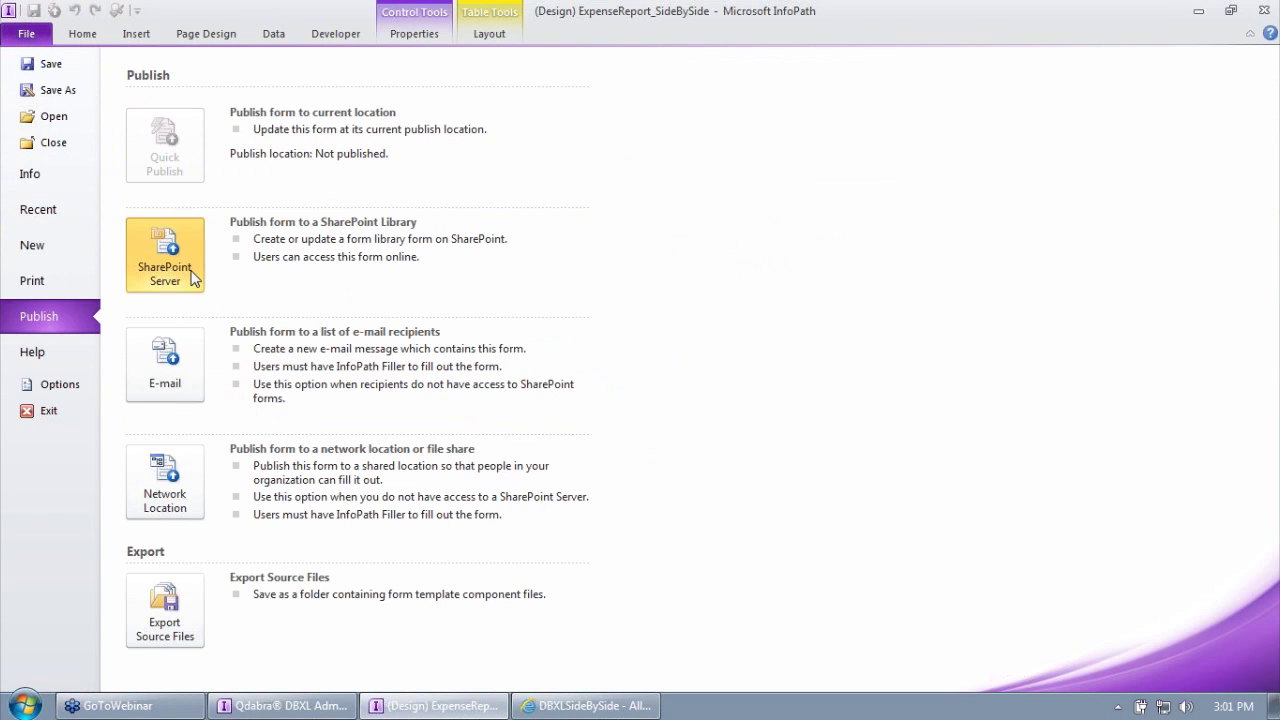
pyautogui.click(182, 280)
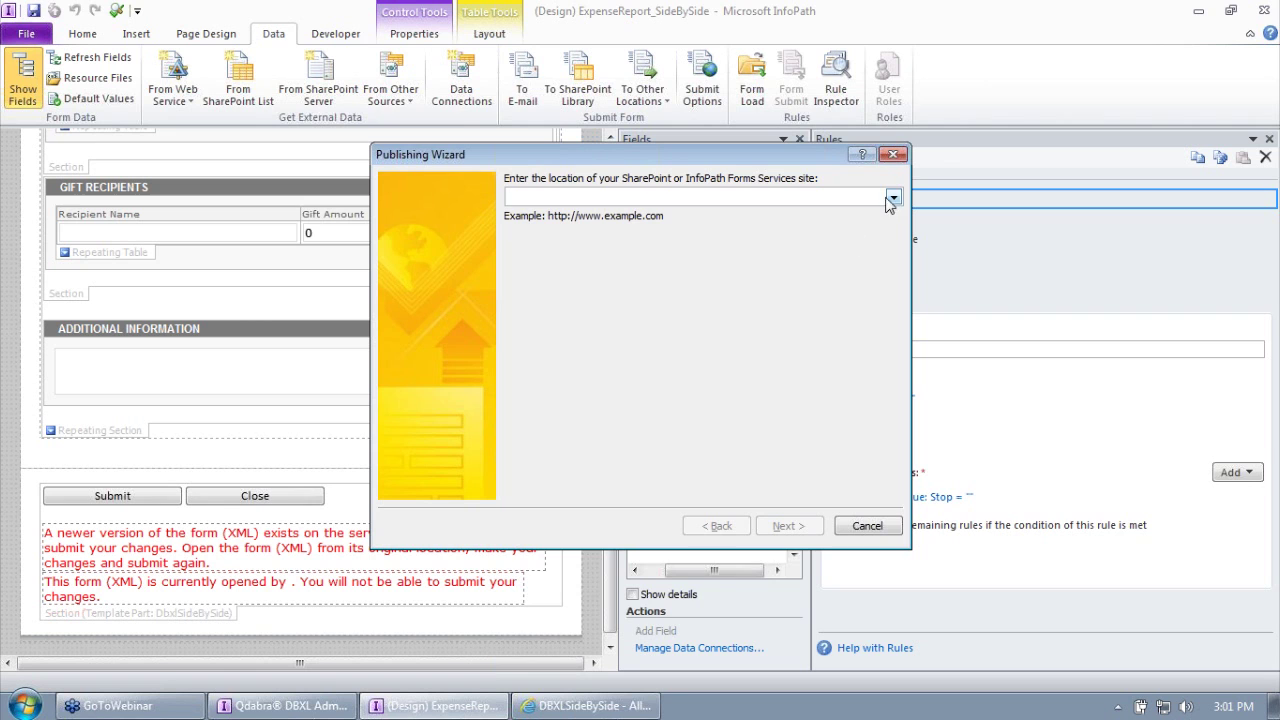
# Step: Copy the DBXLTrainingJan2013 site address from Internet Explorer into the wizard's location box and continue
pyautogui.click(588, 705)
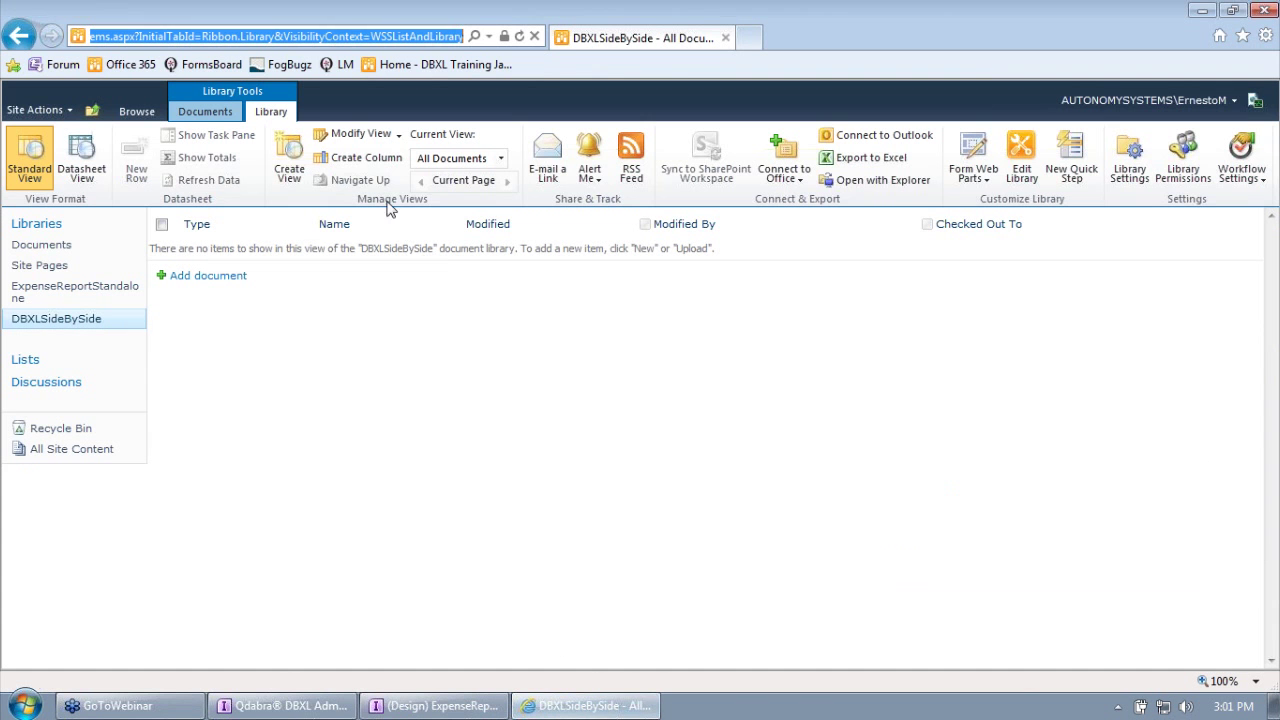
pyautogui.click(277, 38)
pyautogui.moveTo(219, 38); pyautogui.dragTo(26, 60)
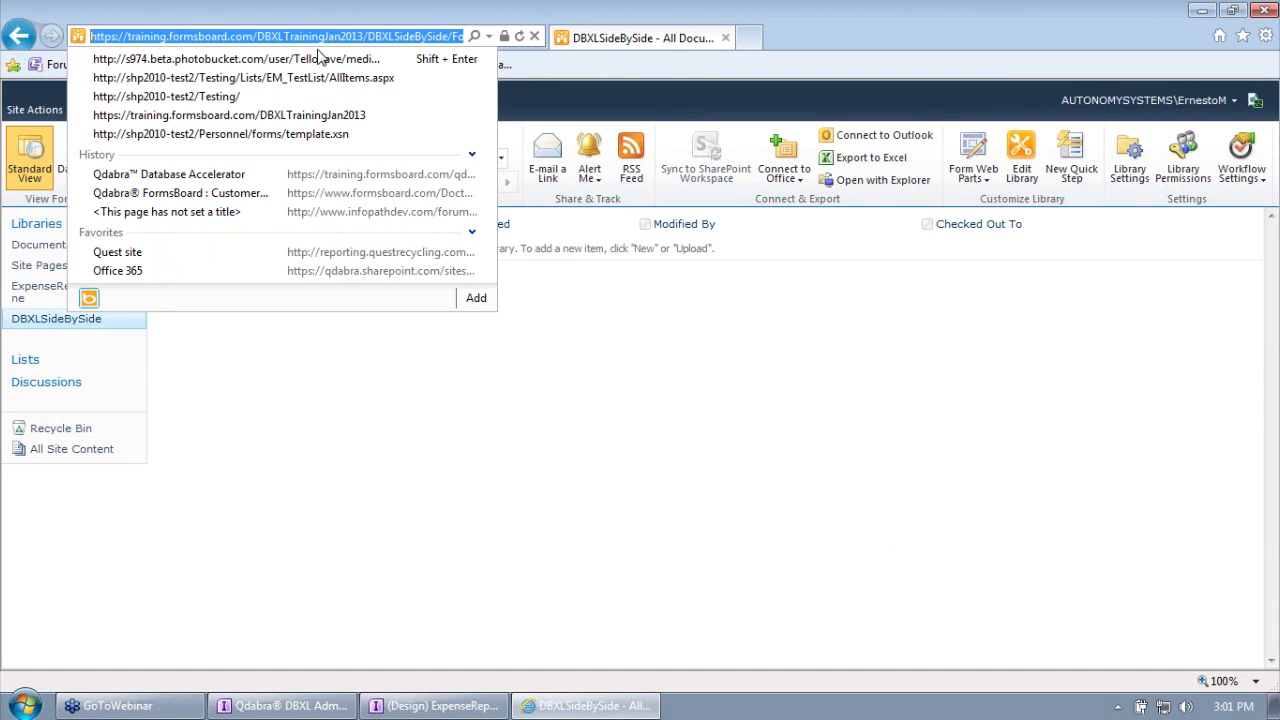
pyautogui.click(351, 37)
pyautogui.moveTo(369, 37); pyautogui.dragTo(80, 41)
pyautogui.hotkey('ctrl', 'c')
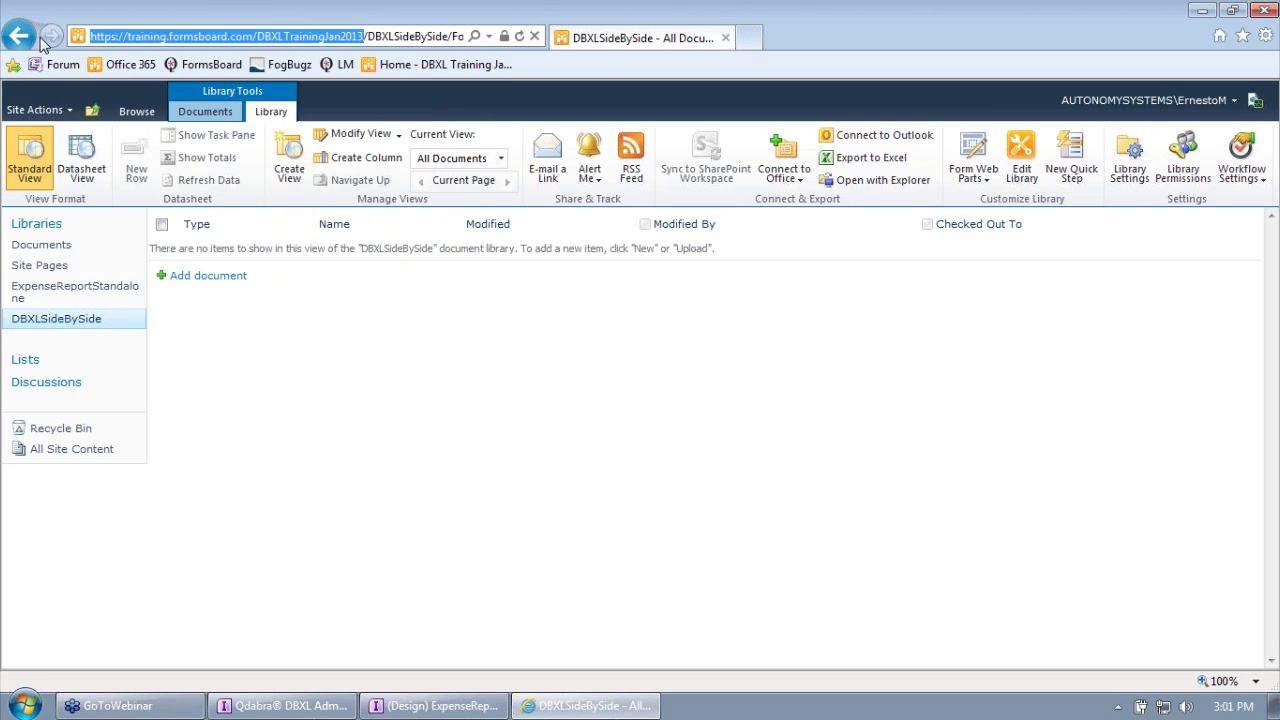
pyautogui.hotkey('alt', 'Tab')
pyautogui.hotkey('ctrl', 'v')
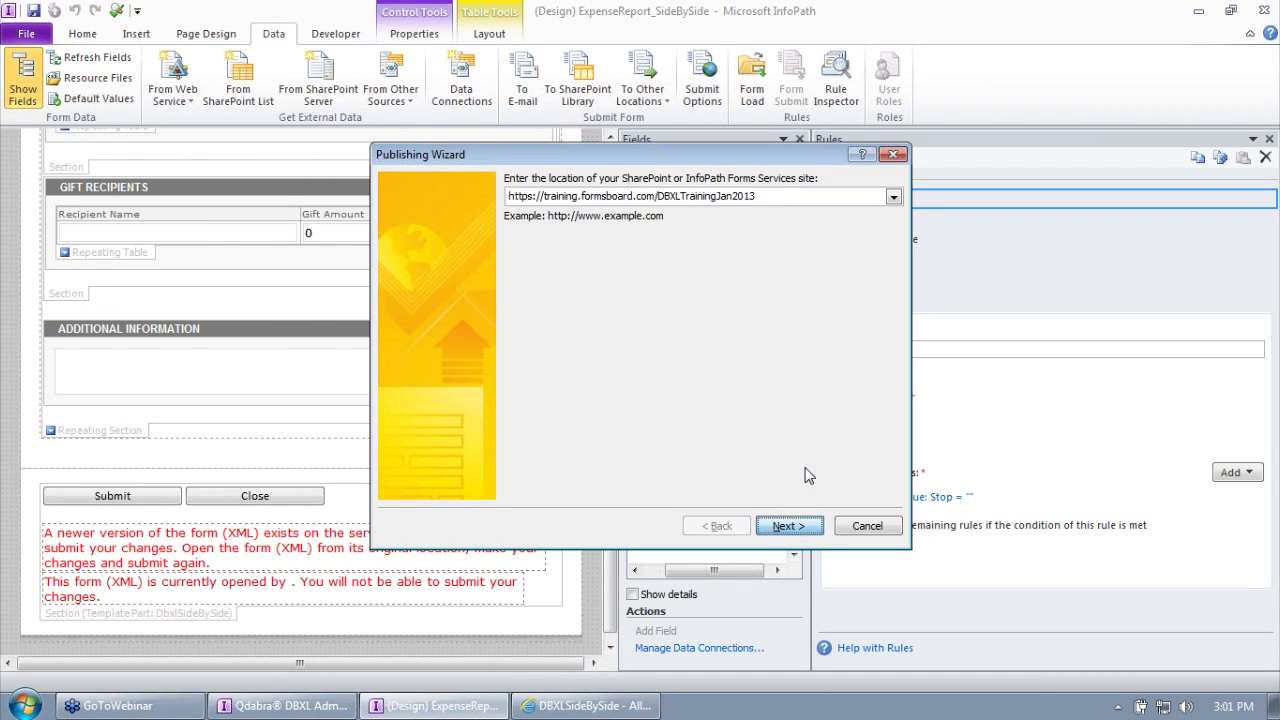
pyautogui.press('Return')
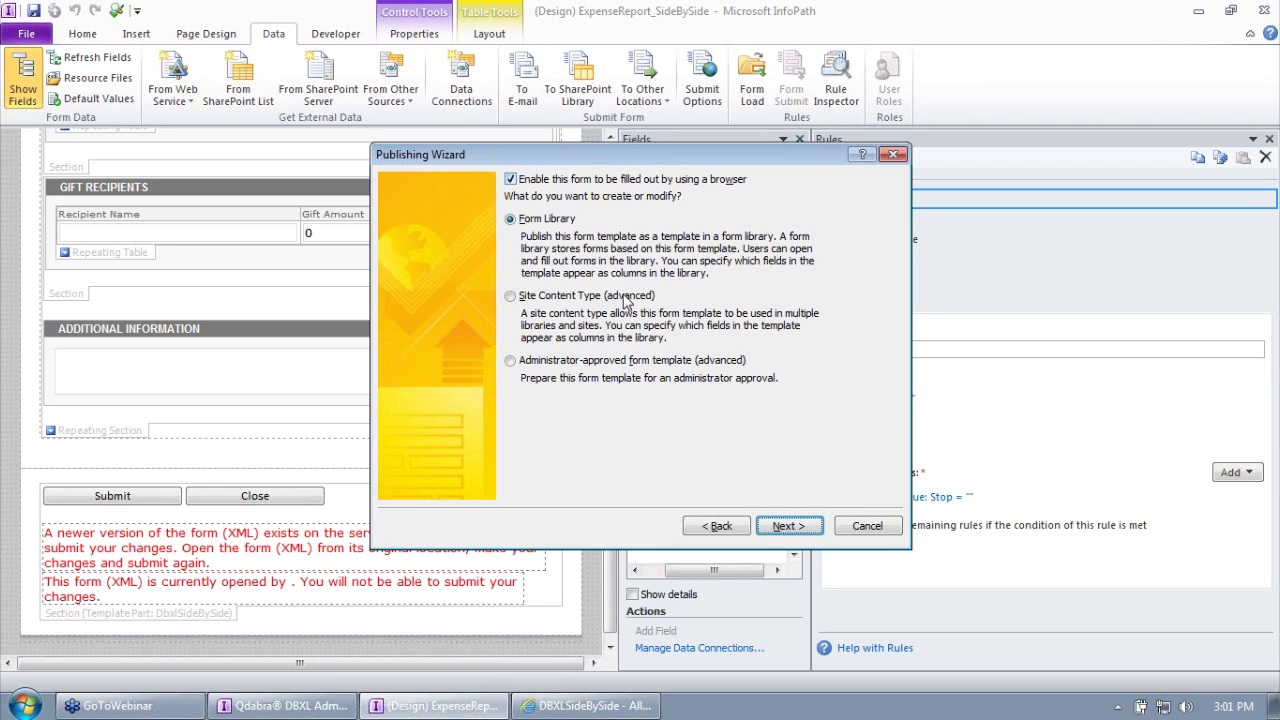
# Step: Choose to update the form template in the existing DBXLSideBySide form library
pyautogui.click(788, 526)
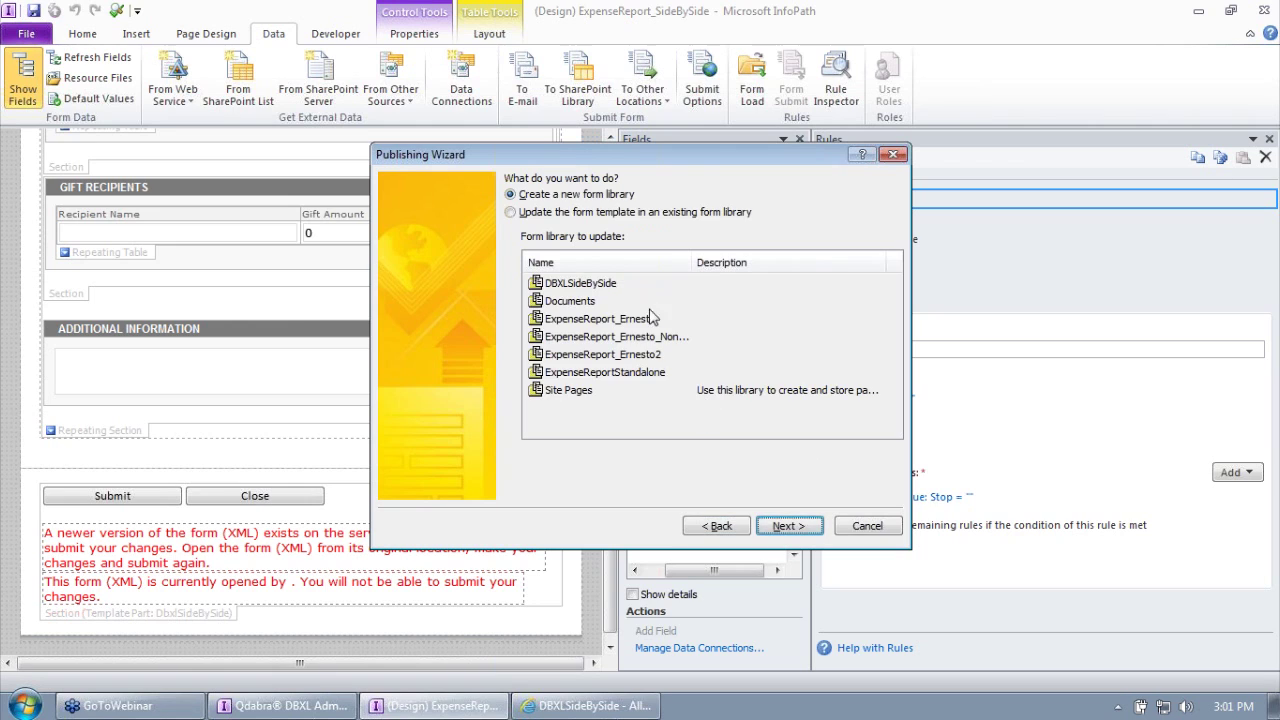
pyautogui.click(567, 212)
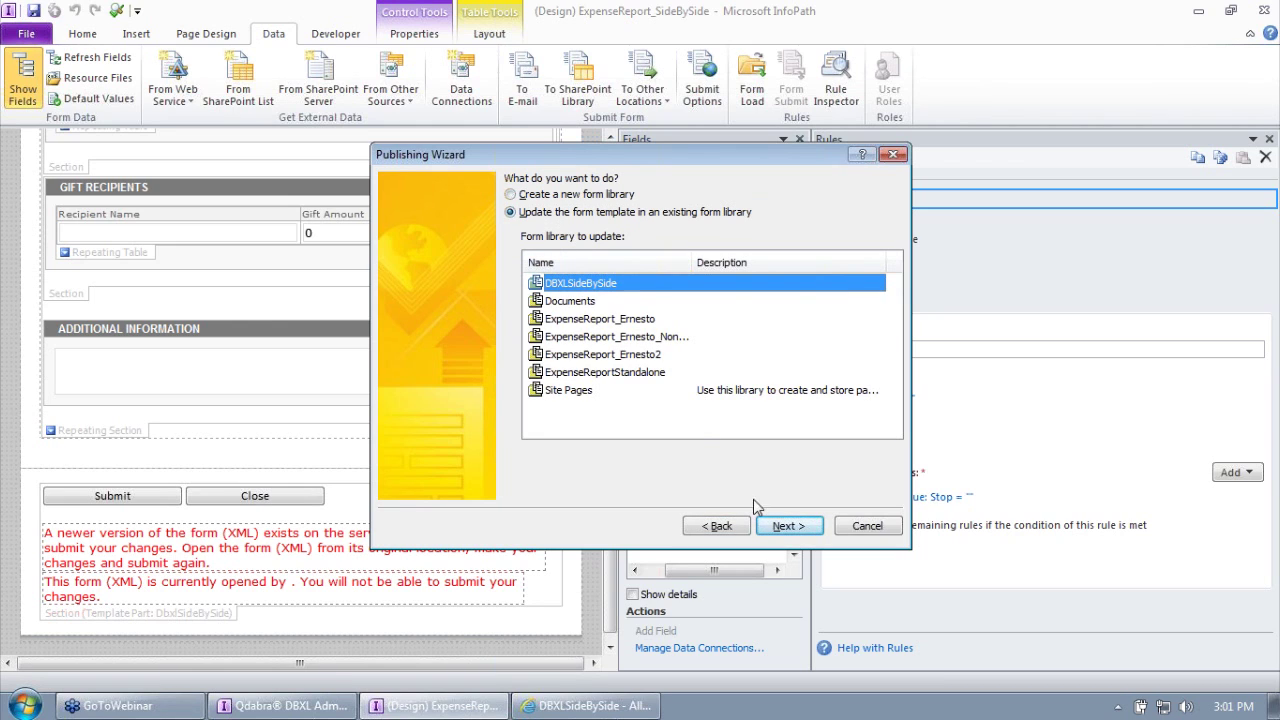
pyautogui.click(789, 527)
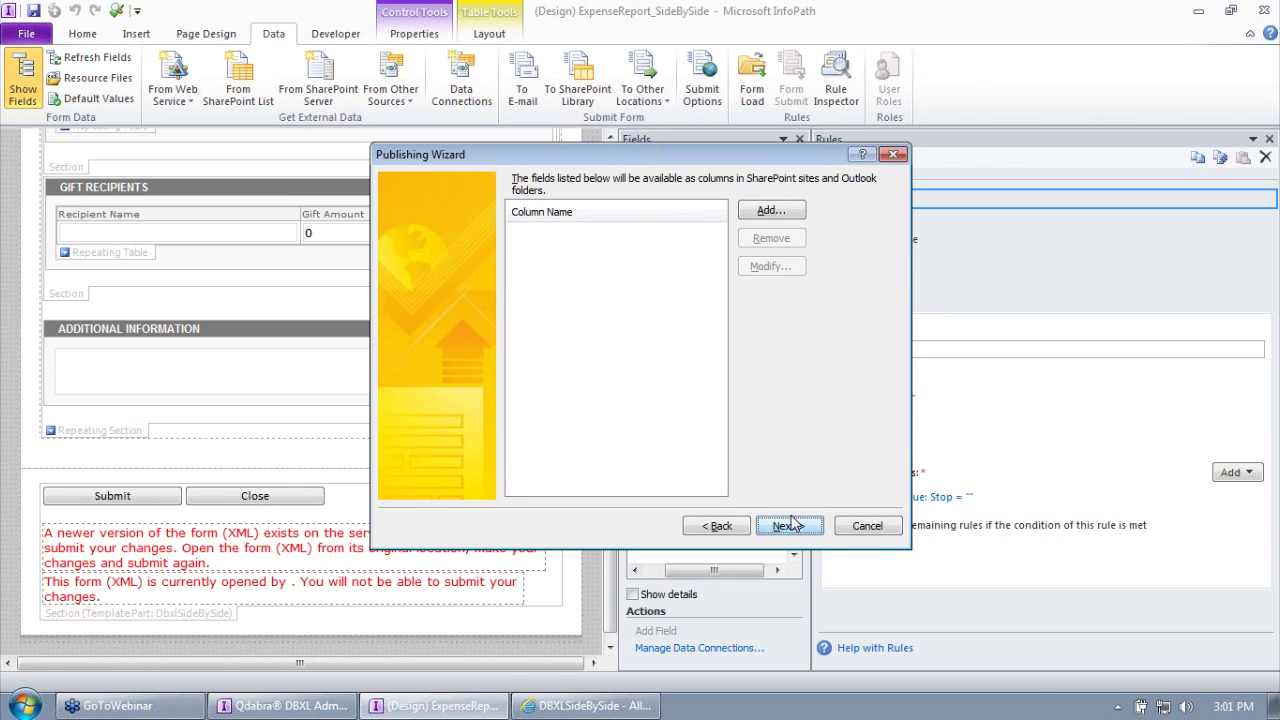
# Step: Add the FormID field from SideBySide > Dbxl as a library column
pyautogui.click(764, 212)
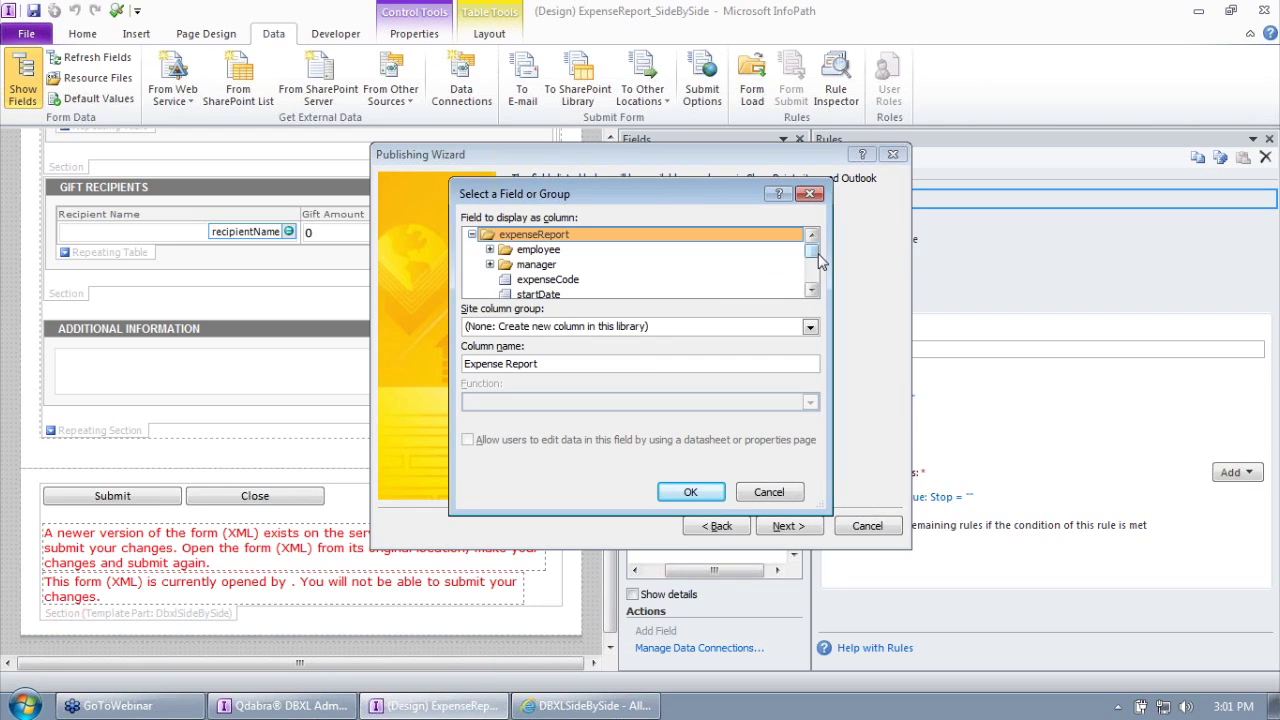
pyautogui.moveTo(818, 258); pyautogui.dragTo(818, 280)
pyautogui.click(490, 264)
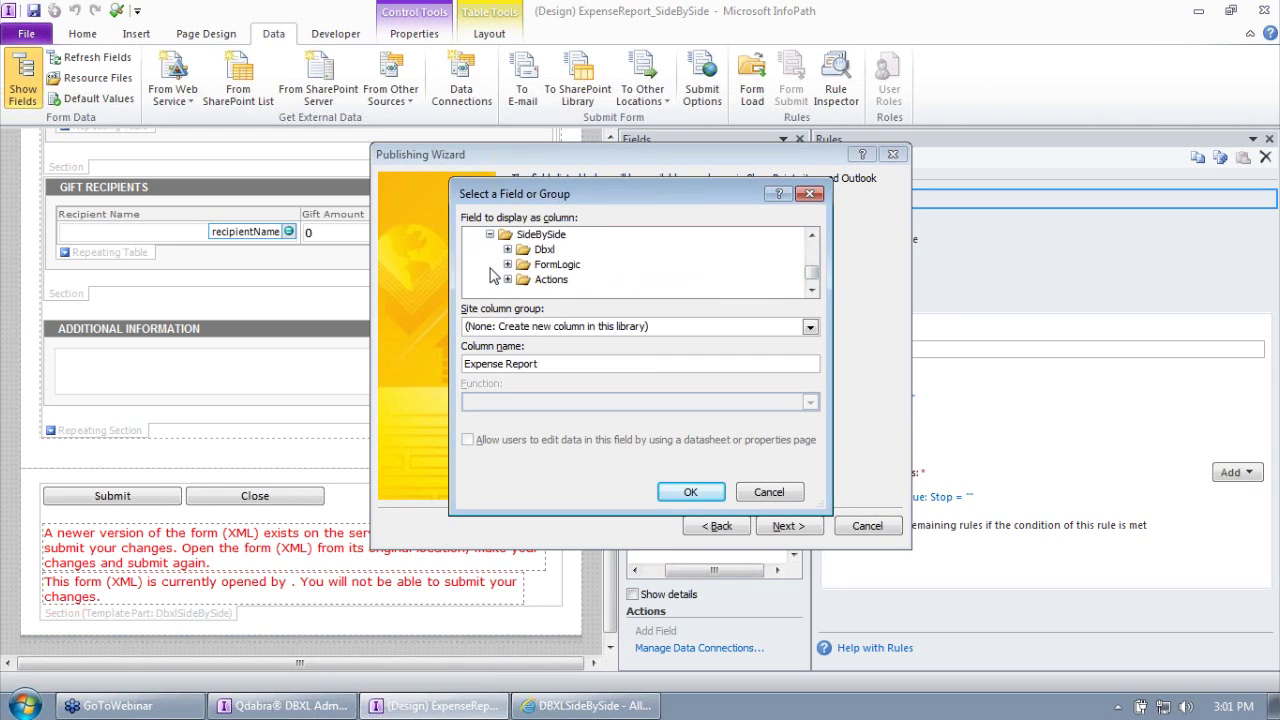
pyautogui.click(507, 250)
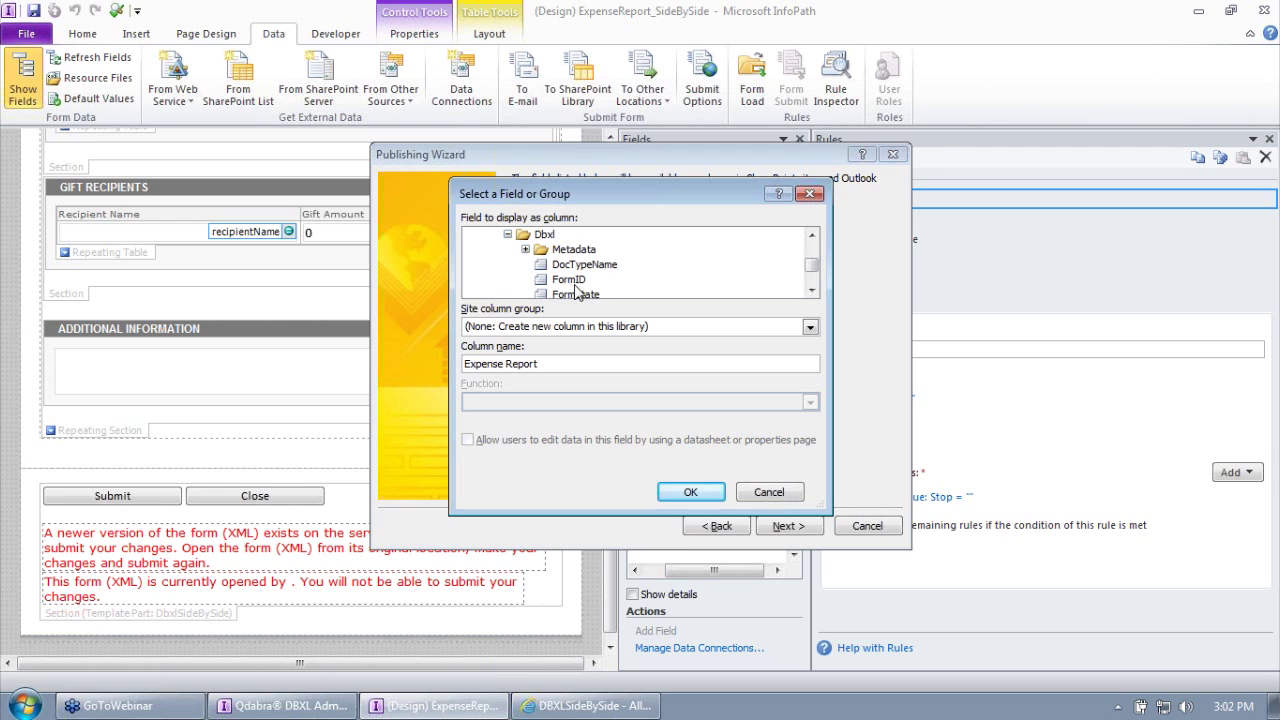
pyautogui.click(566, 281)
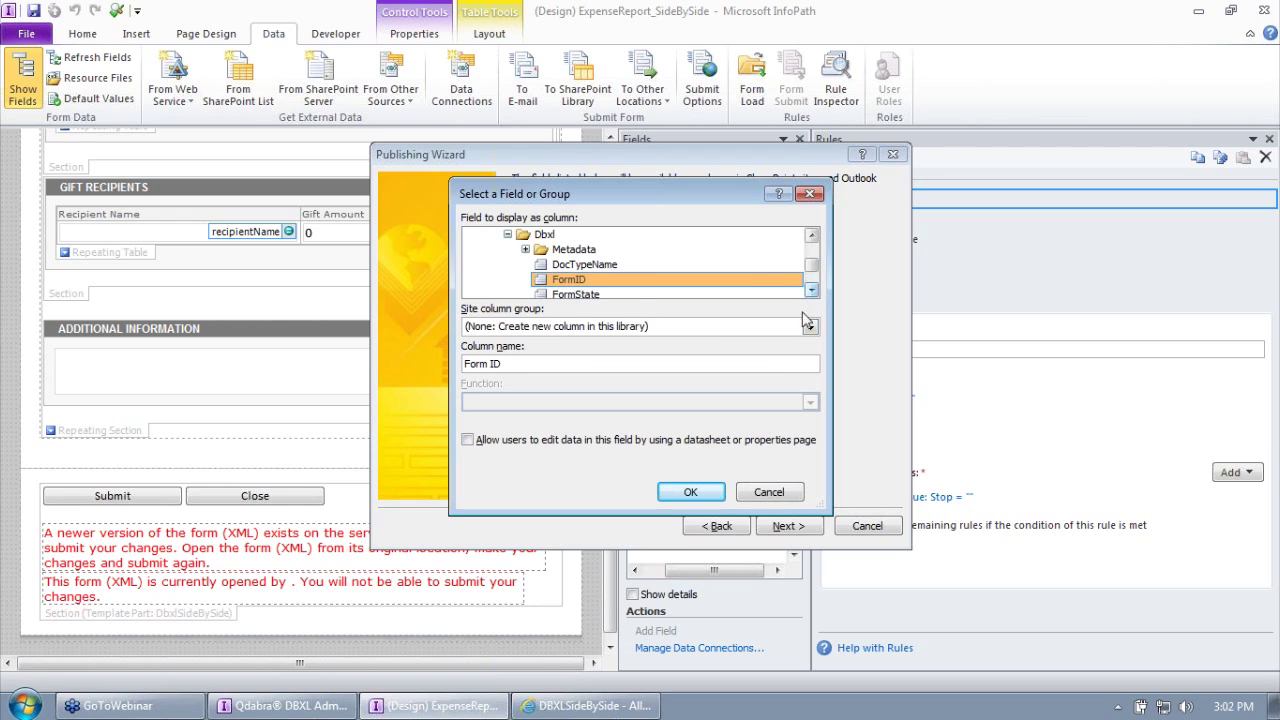
pyautogui.click(695, 491)
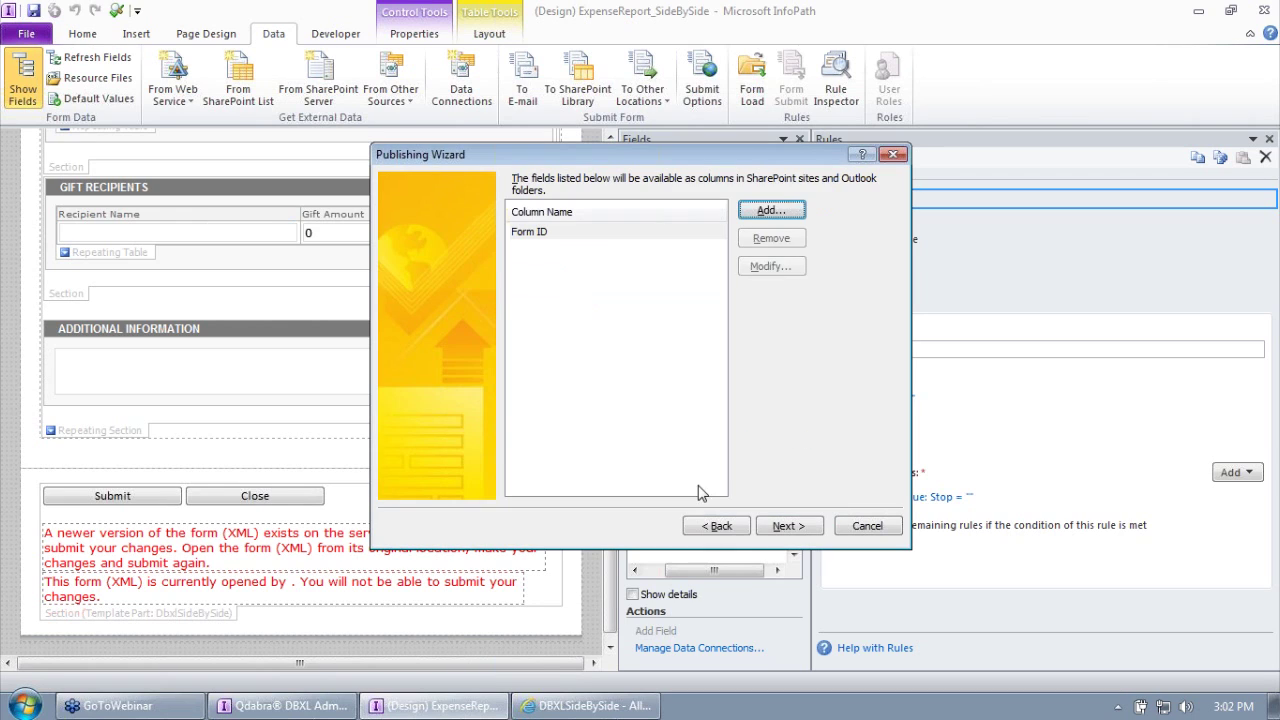
# Step: Add the FormVersion field as a column, then verify and publish the template
pyautogui.click(768, 211)
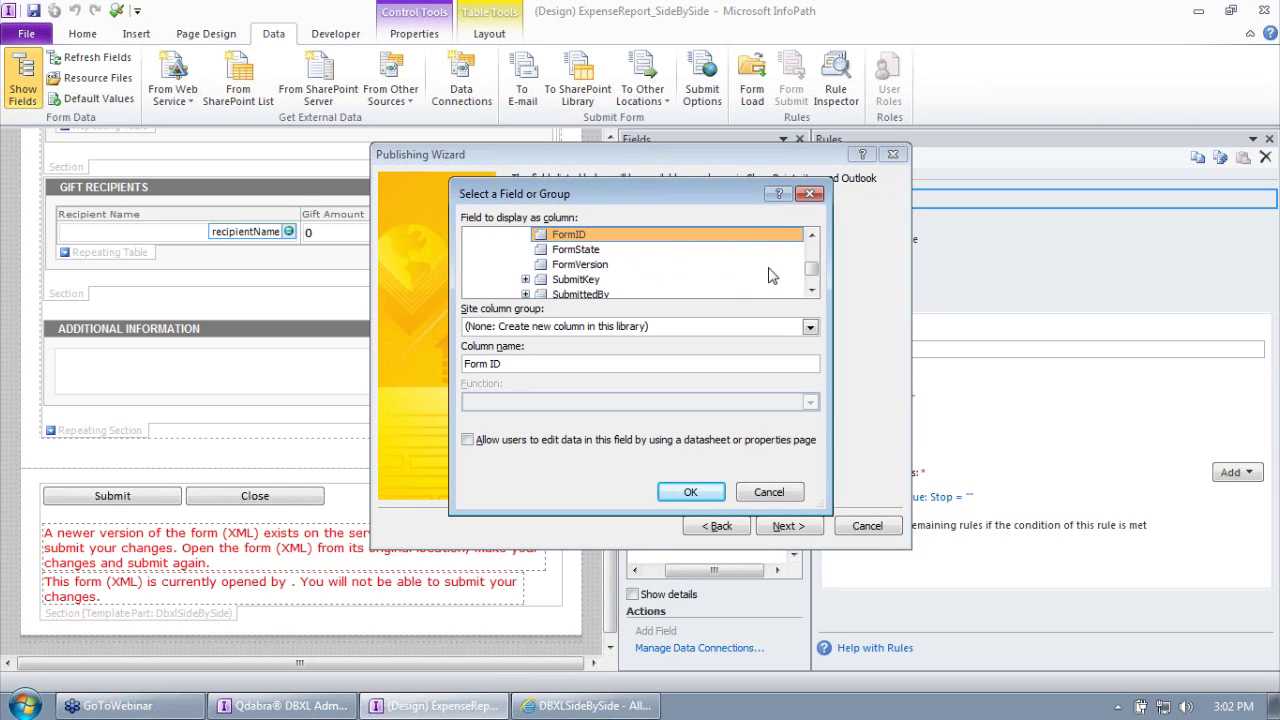
pyautogui.click(586, 264)
pyautogui.click(691, 492)
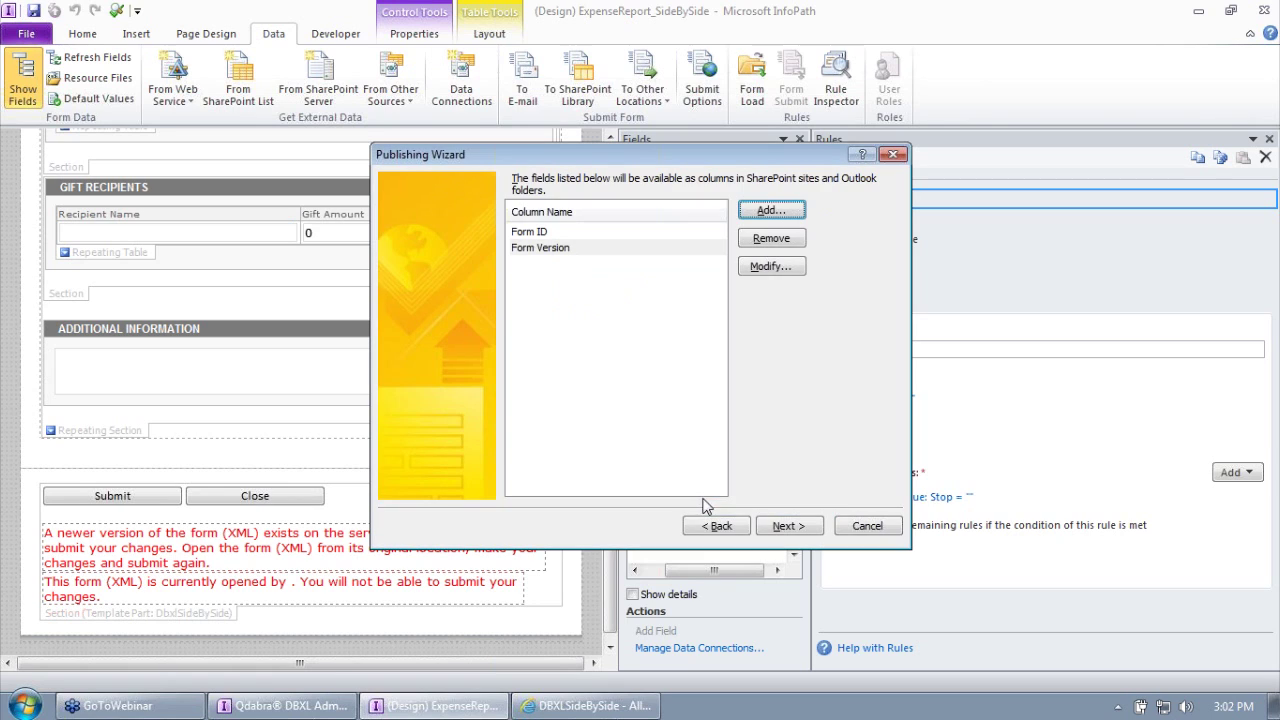
pyautogui.click(776, 528)
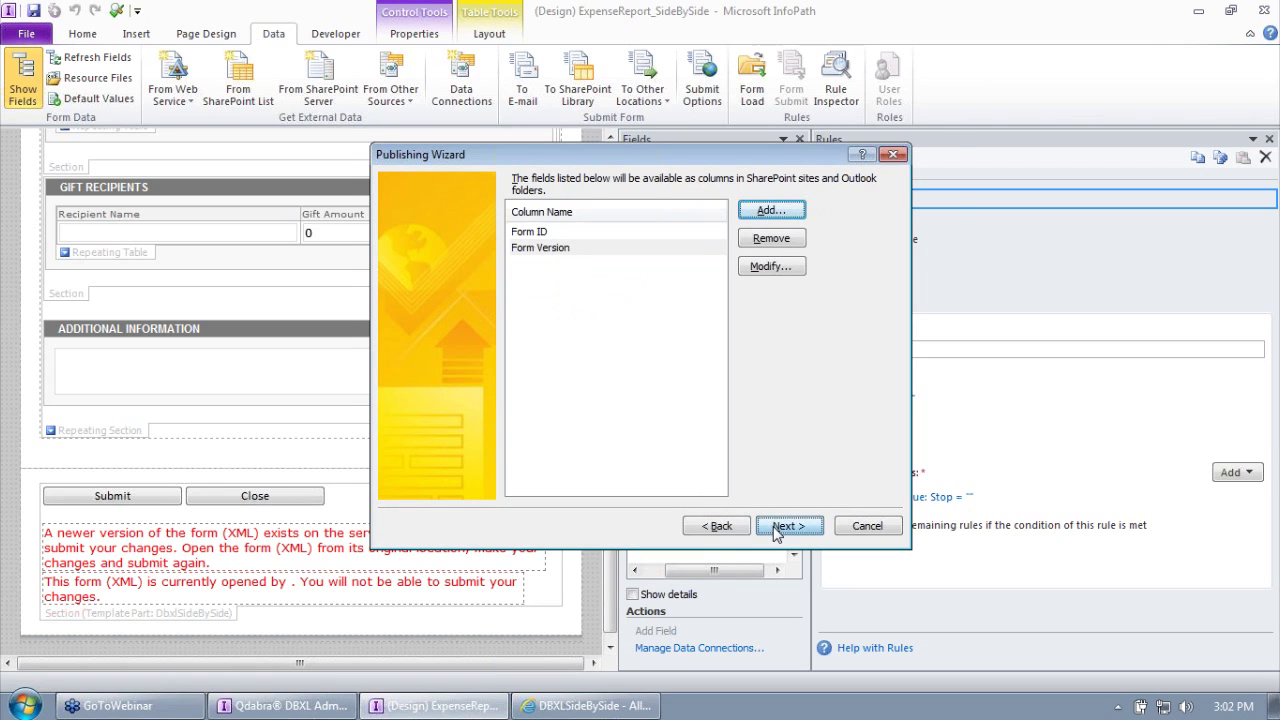
pyautogui.click(810, 525)
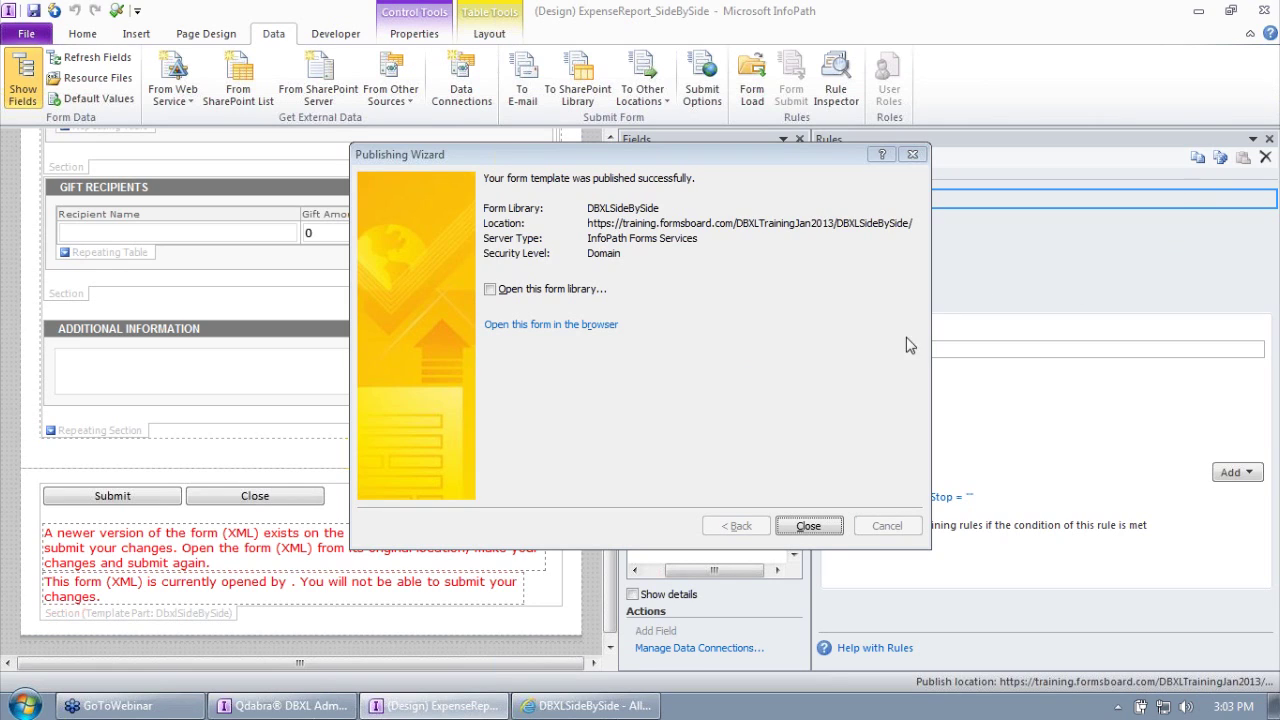
# Step: Close the Publishing Wizard after the publish success message
pyautogui.click(808, 526)
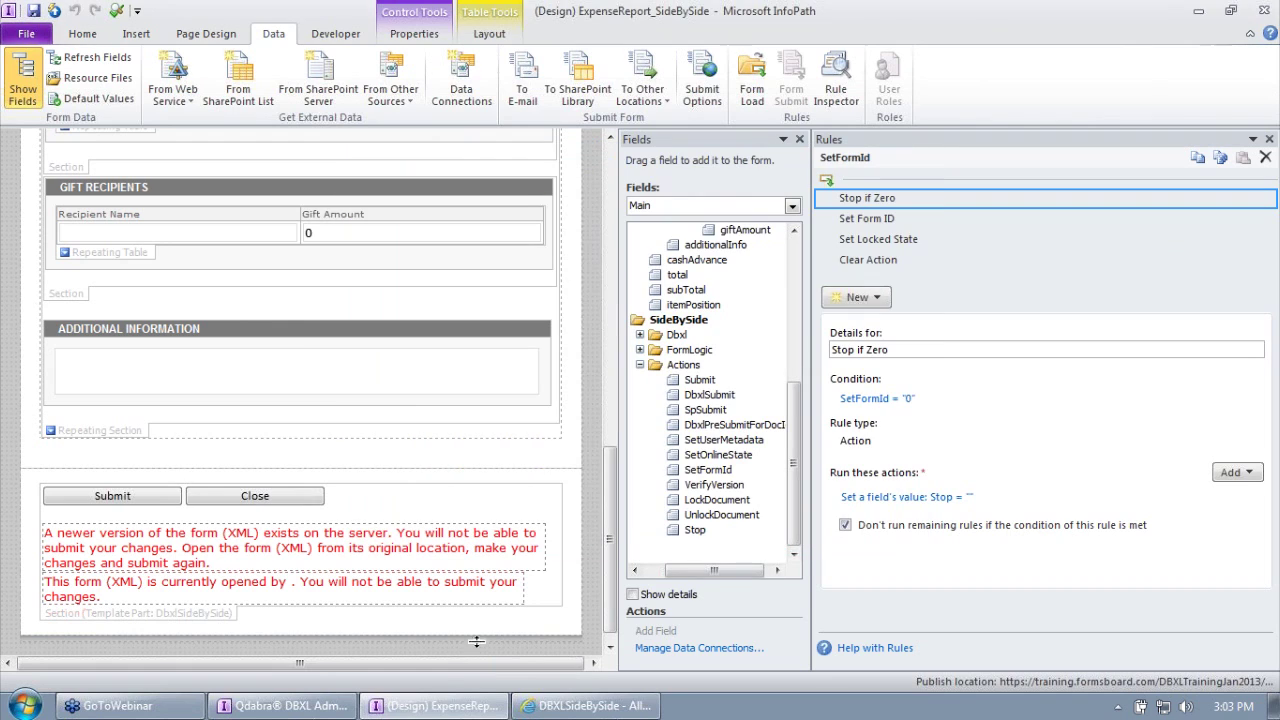
pyautogui.moveTo(288, 706)
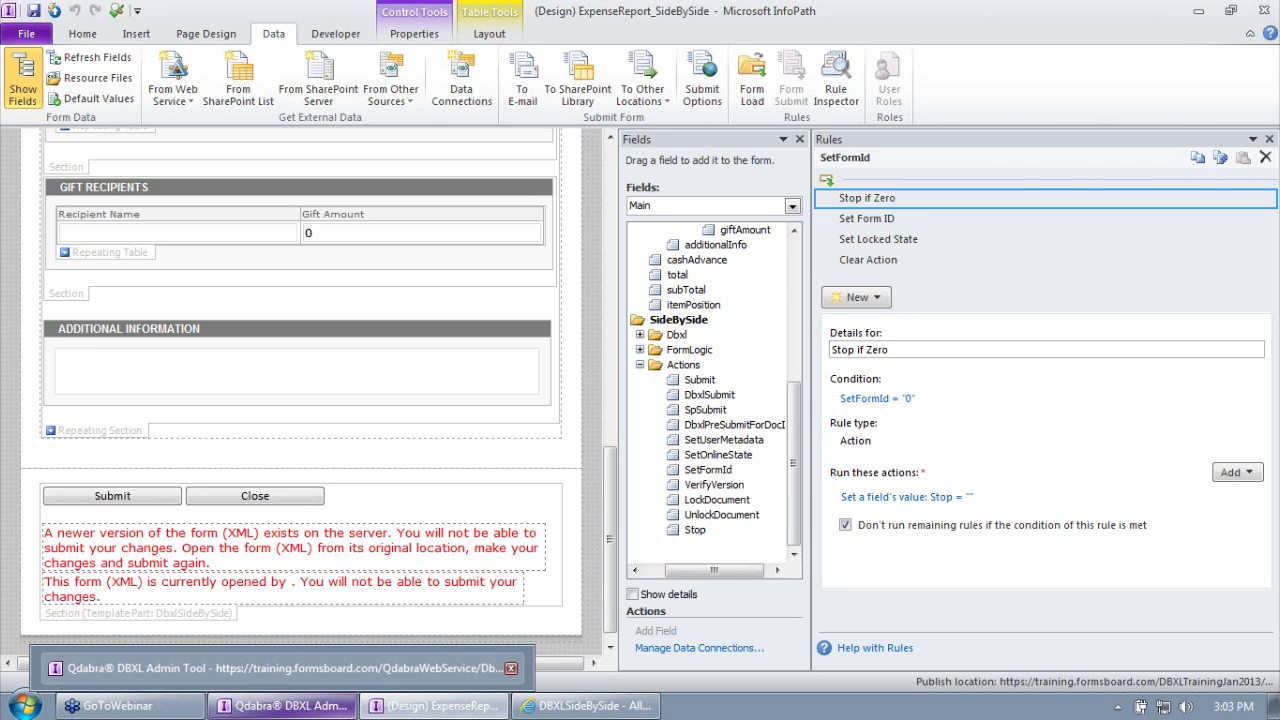
# Step: Attach the republished ExpenseReport_SideBySide template in the DBXL Admin Tool and save, making version 1.0.0.8
pyautogui.click(285, 705)
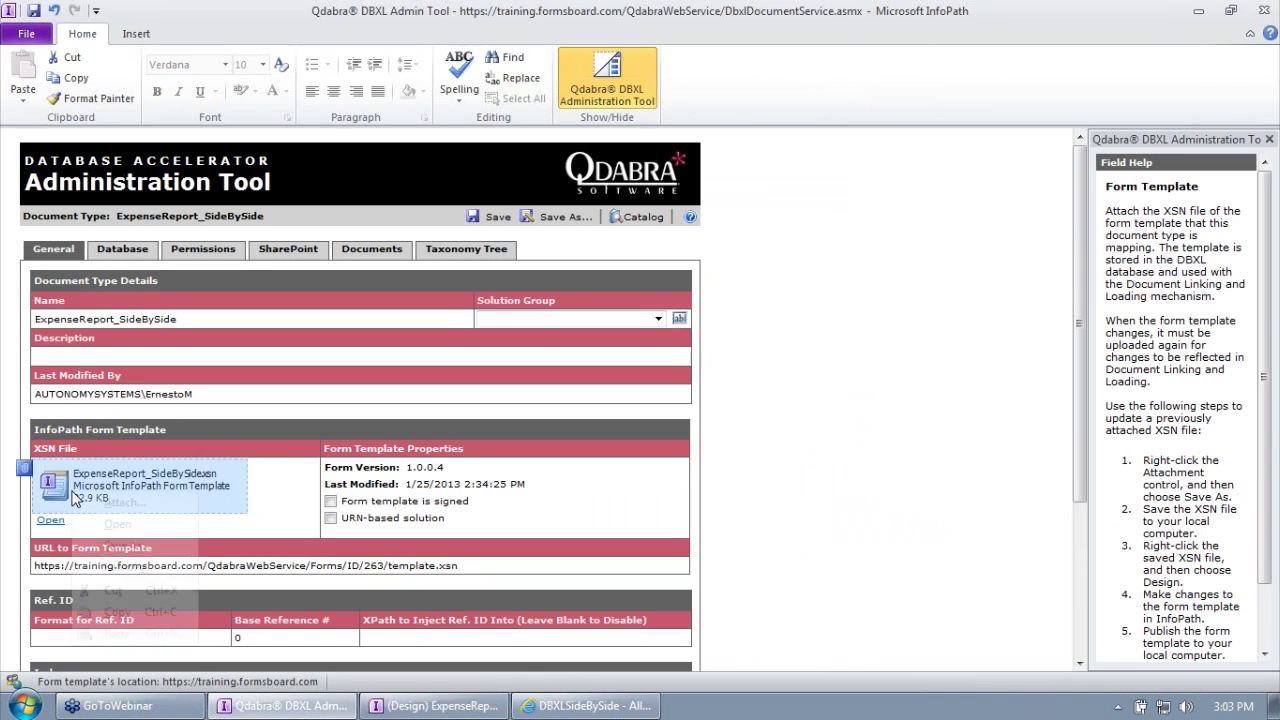
pyautogui.click(125, 502)
pyautogui.click(120, 150)
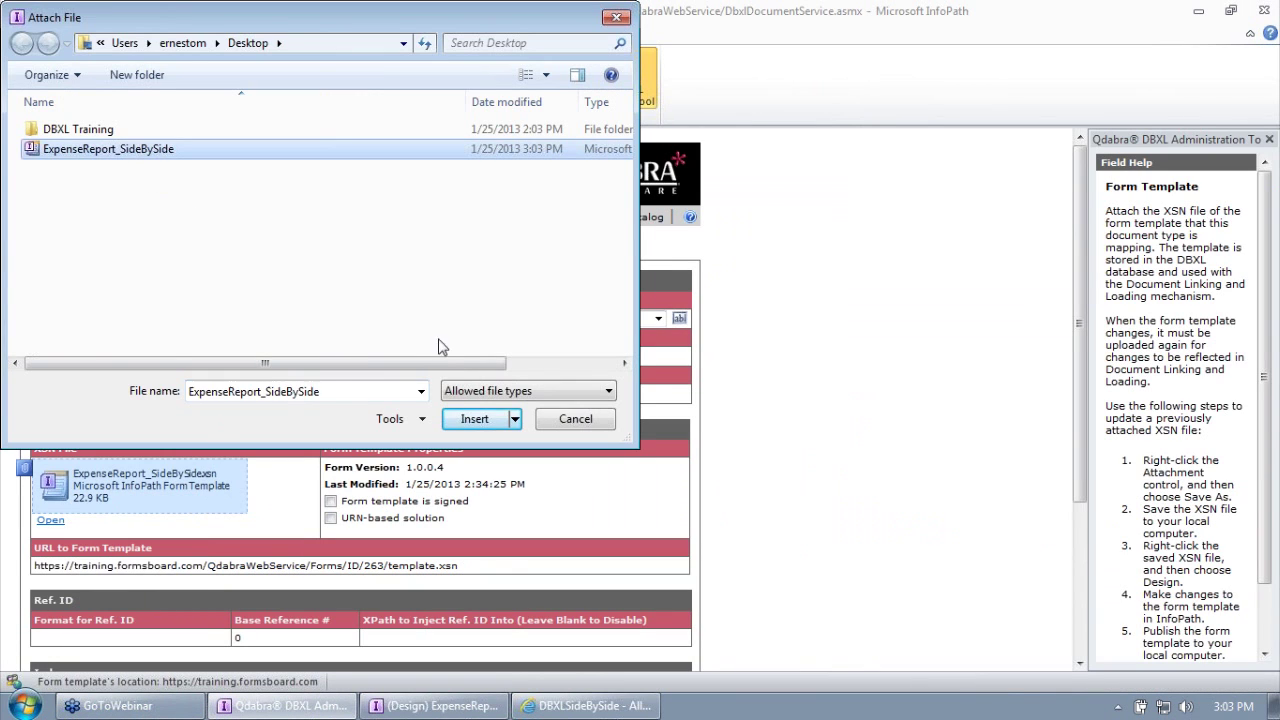
pyautogui.click(474, 418)
pyautogui.click(498, 218)
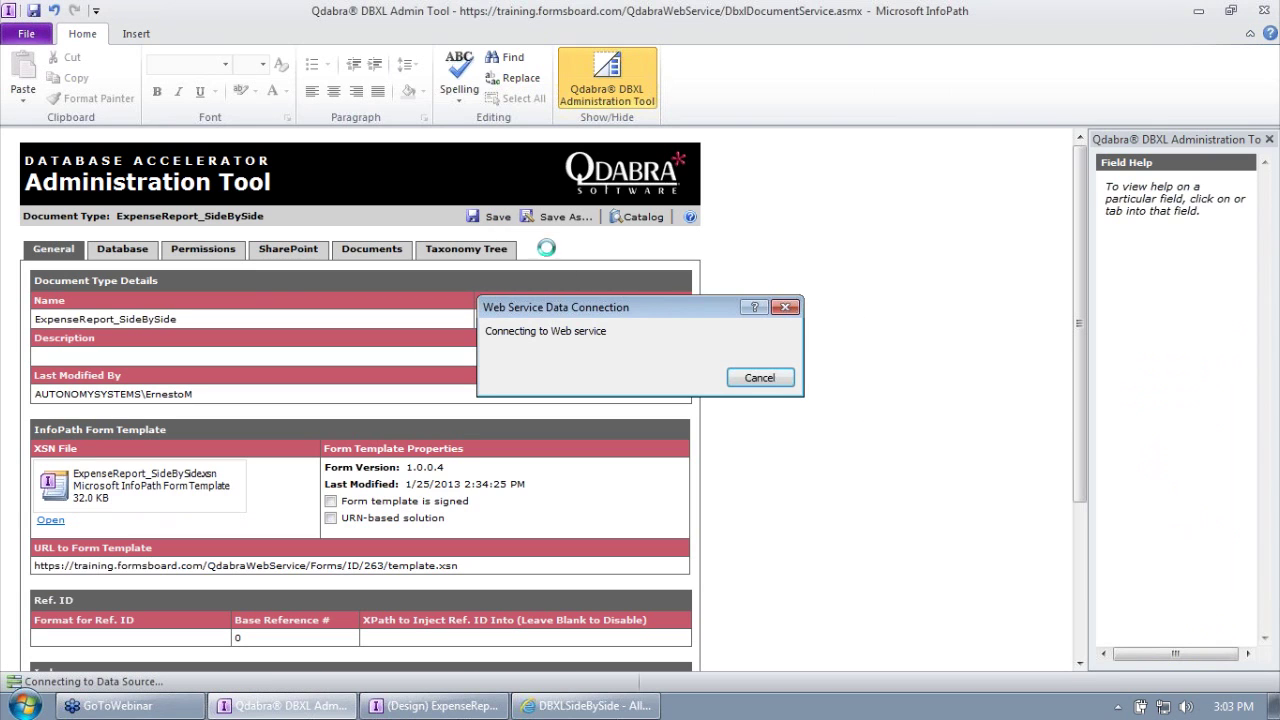
pyautogui.click(652, 402)
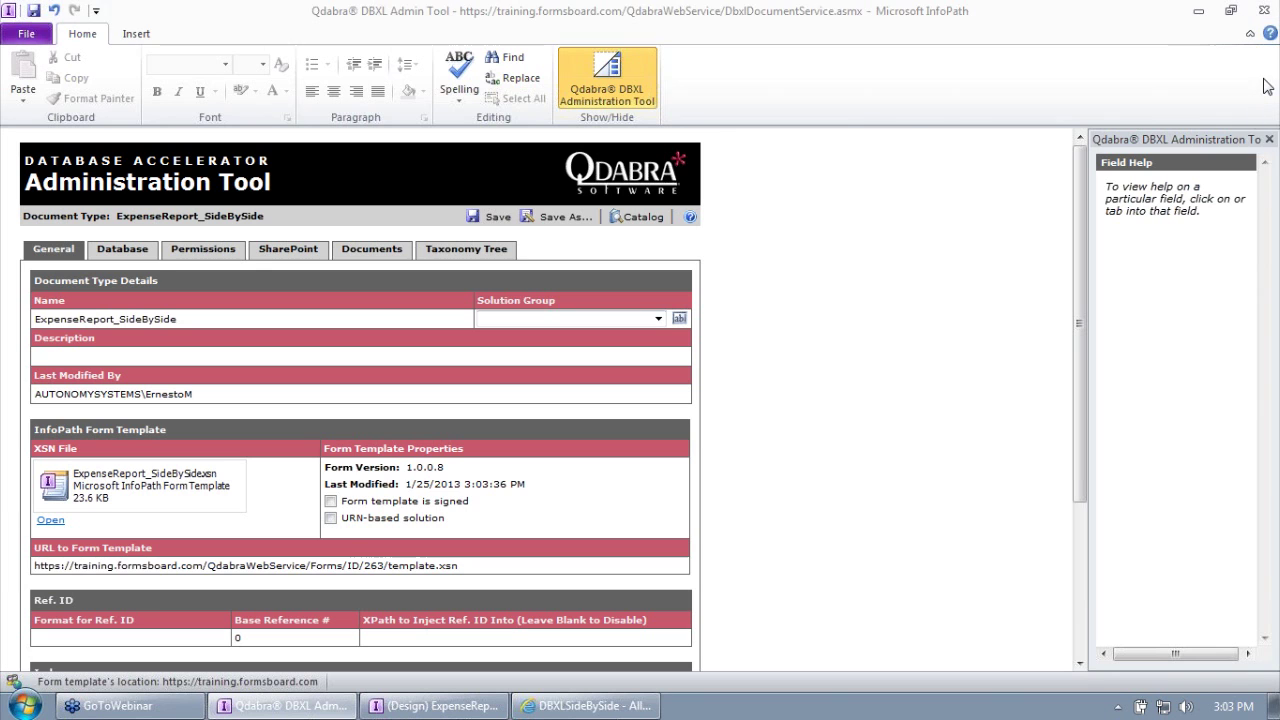
pyautogui.click(1203, 18)
# Step: Reload the DBXLSideBySide library page to show the Form ID and Form Version columns, then add a document
pyautogui.click(1200, 14)
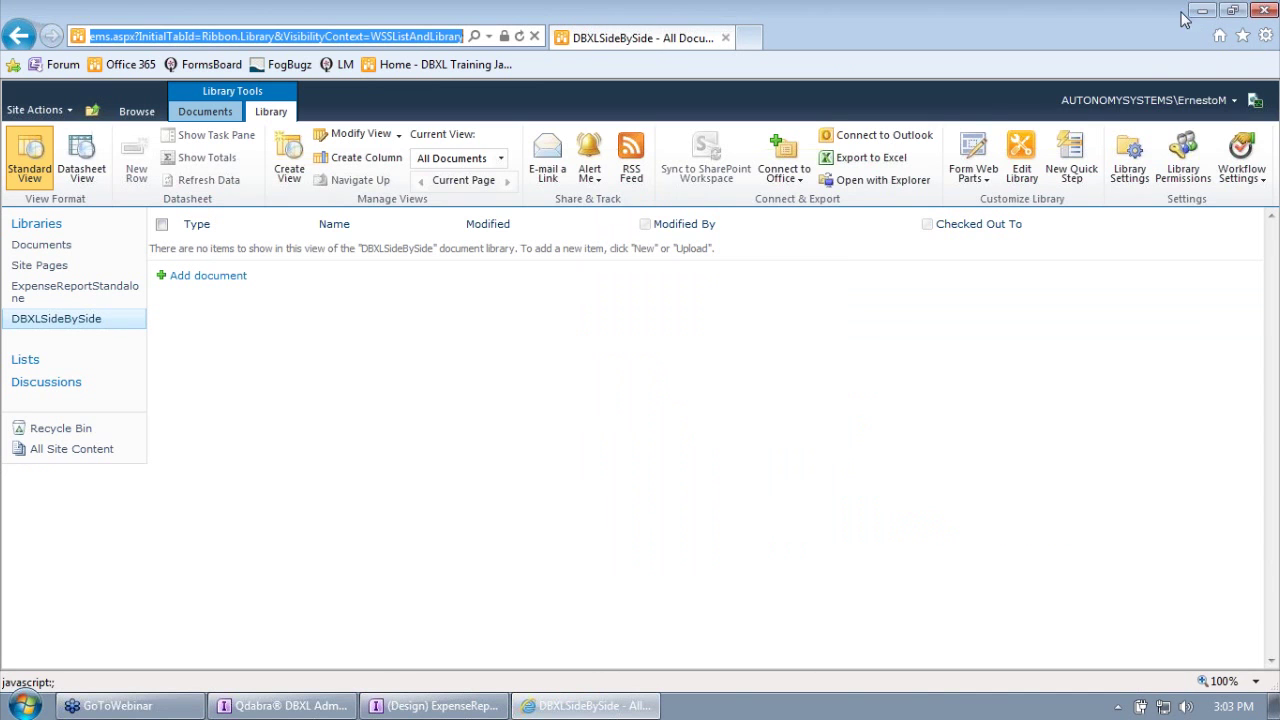
pyautogui.click(332, 459)
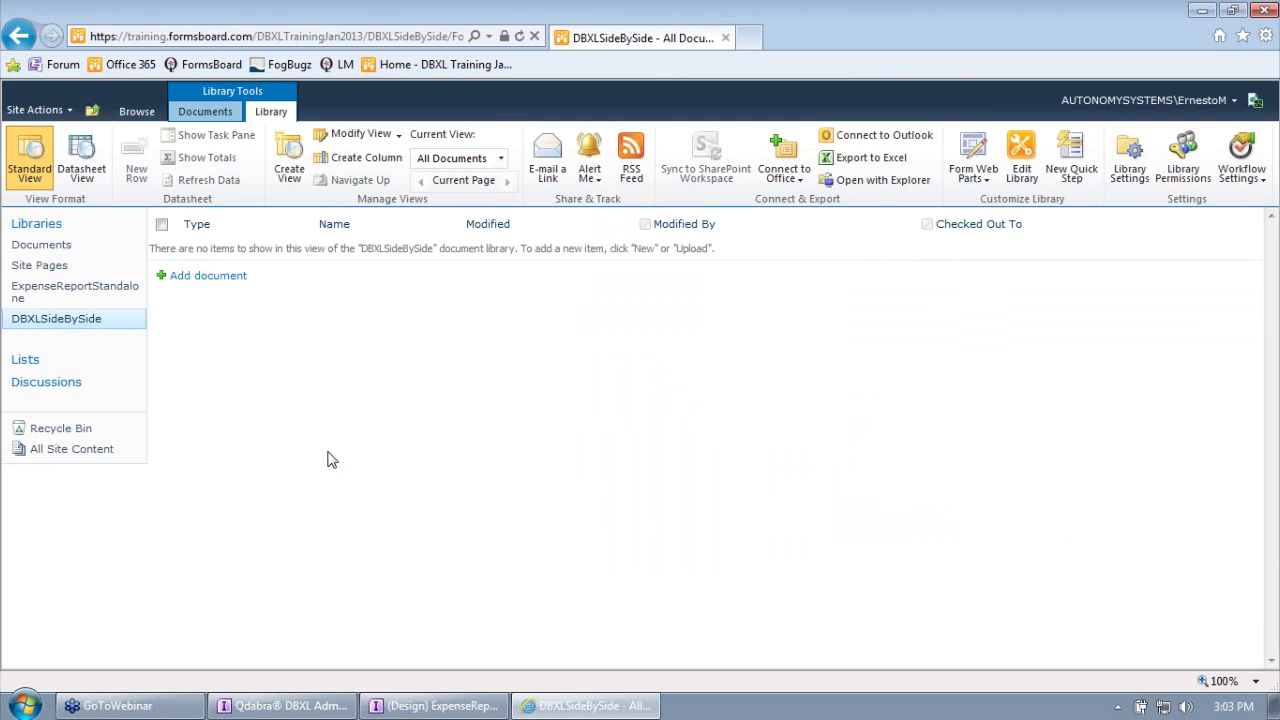
pyautogui.press('F5')
pyautogui.click(1269, 71)
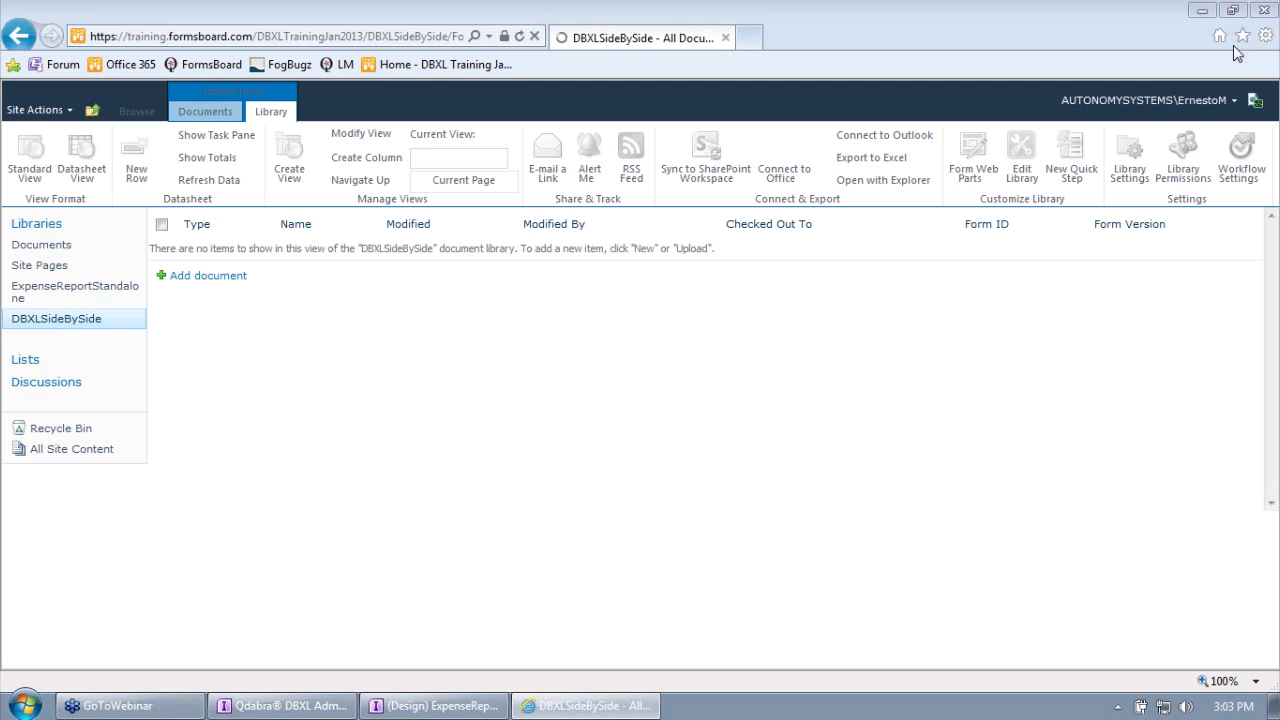
pyautogui.click(1069, 14)
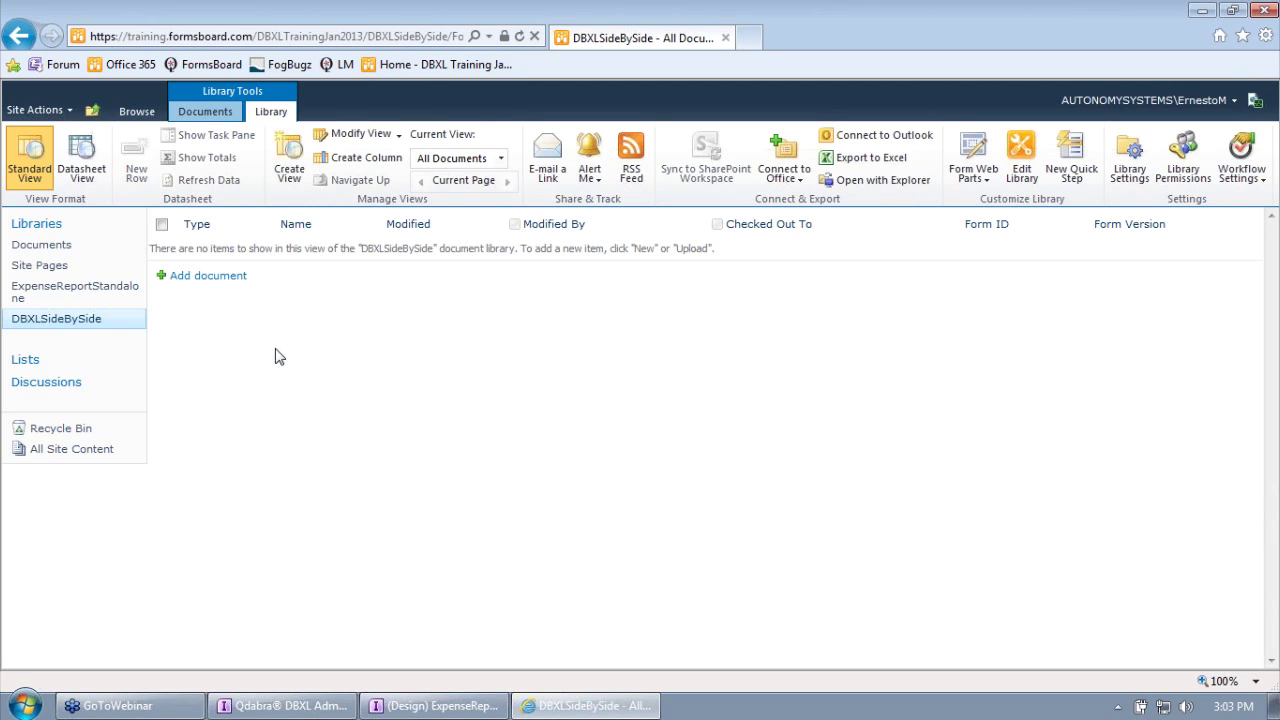
pyautogui.click(208, 277)
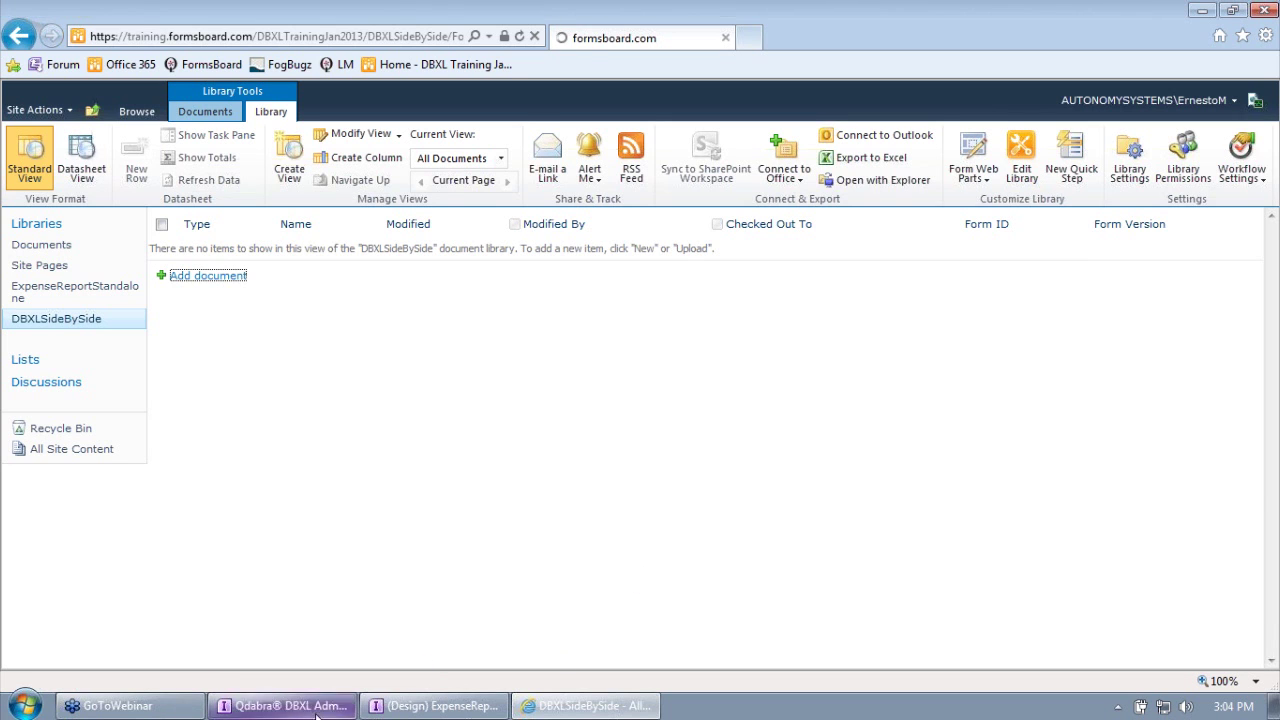
# Step: Compare against the DBXL Admin Tool window, then return to the new blank Expense Report form
pyautogui.click(282, 705)
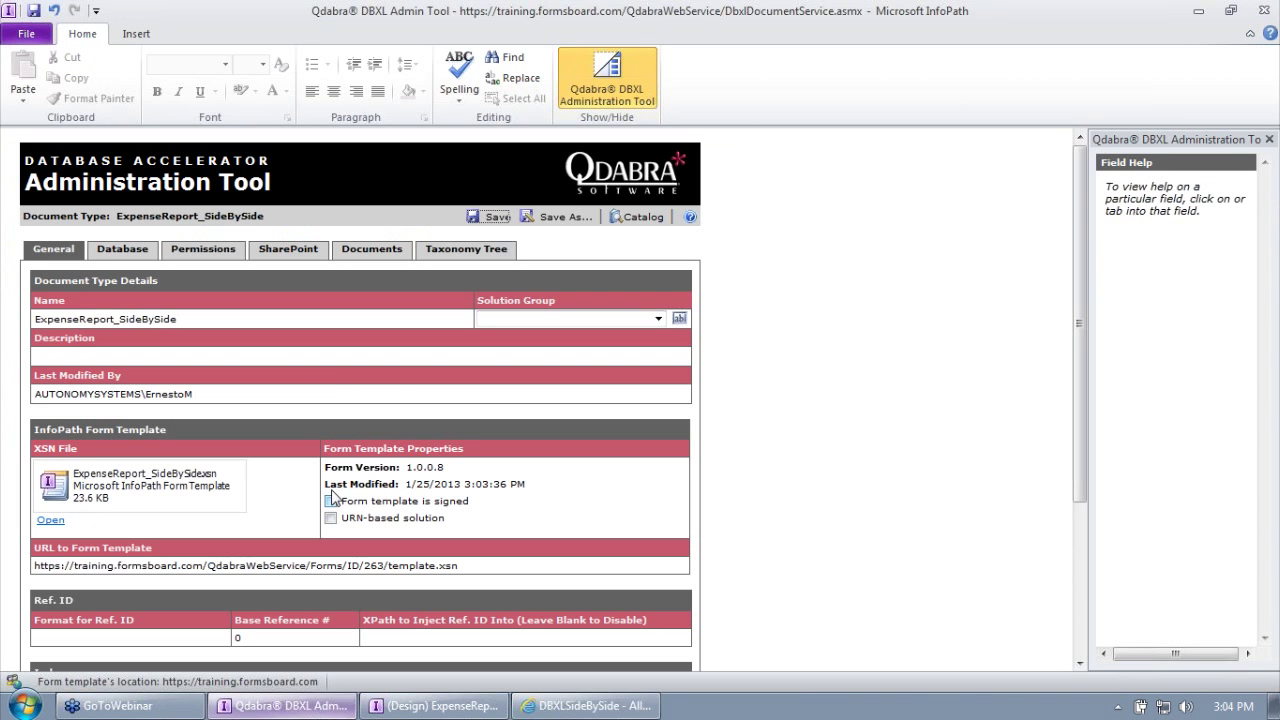
pyautogui.click(1198, 11)
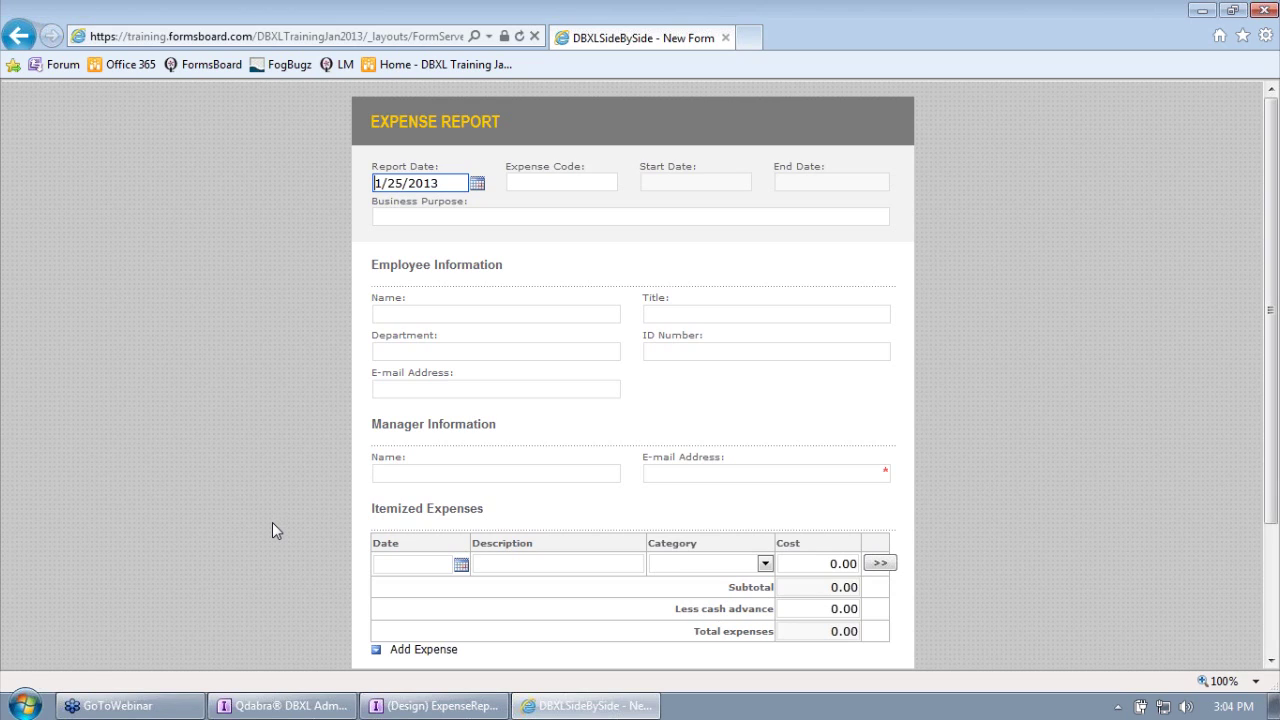
pyautogui.click(285, 705)
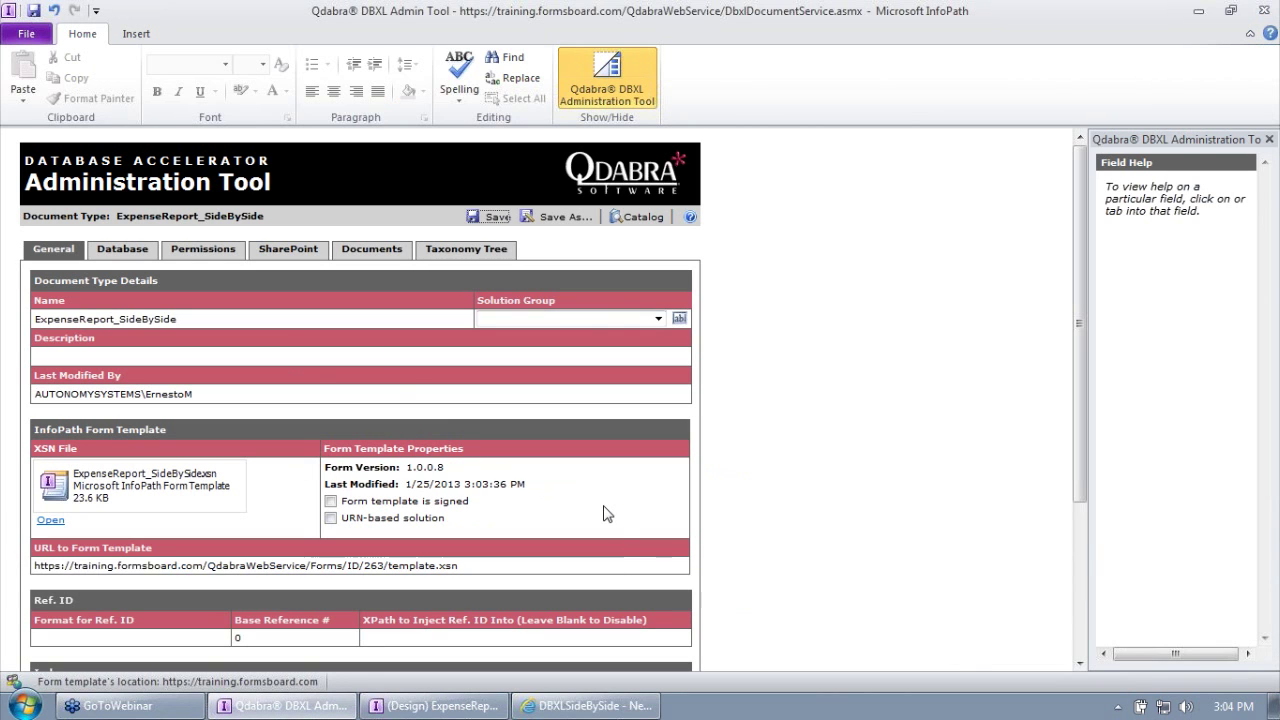
pyautogui.click(588, 705)
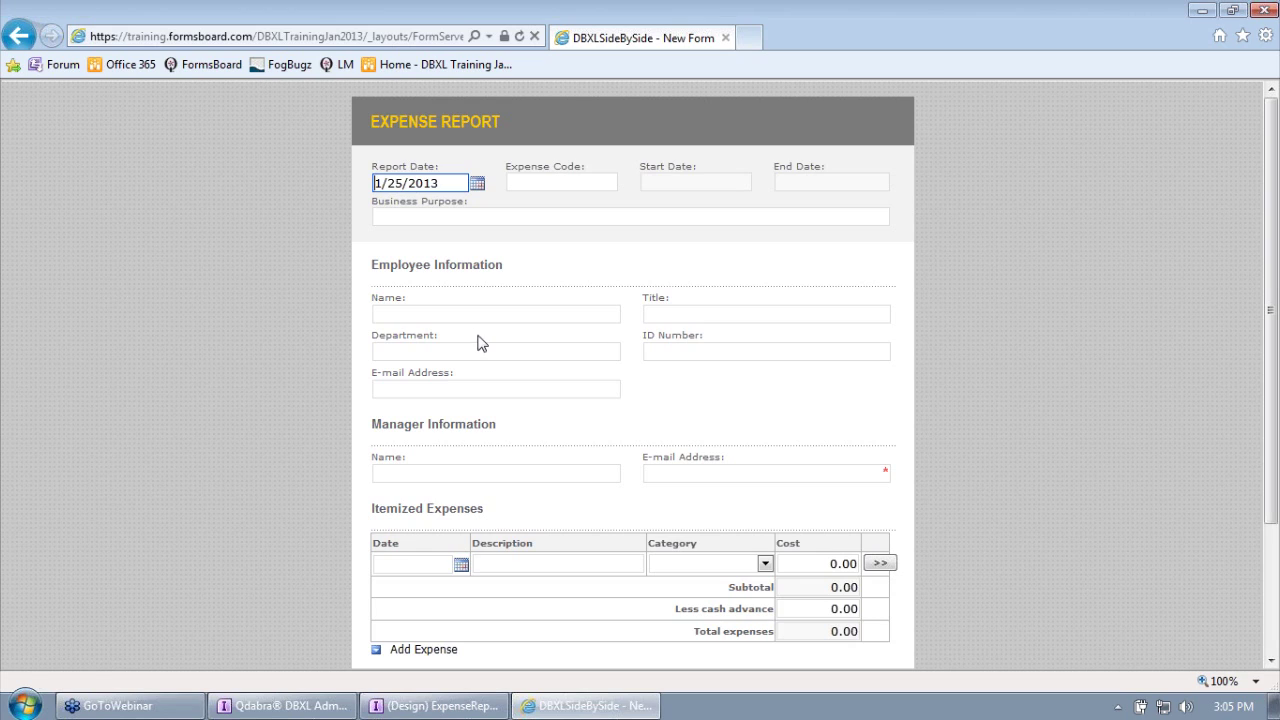
# Step: Enter expense code 123456 and business purpose 'This is my business purpose'
pyautogui.click(533, 217)
pyautogui.click(539, 181)
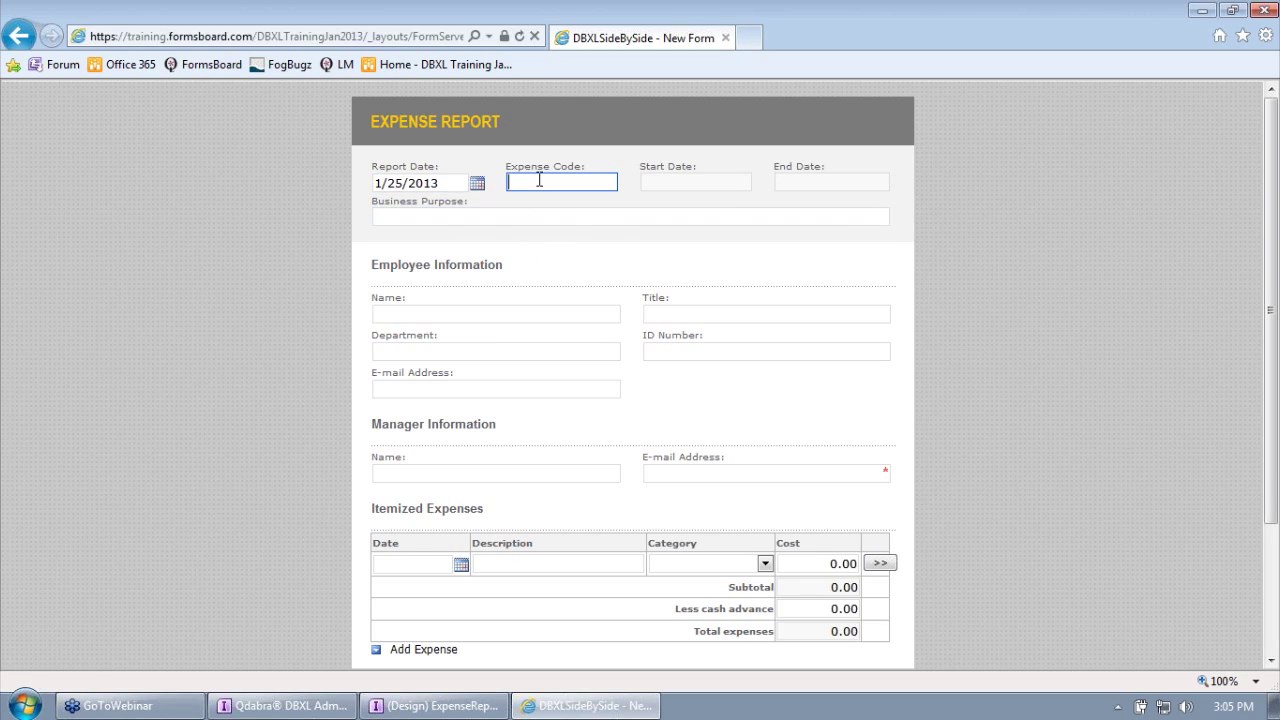
pyautogui.write('123456')
pyautogui.press('Tab')
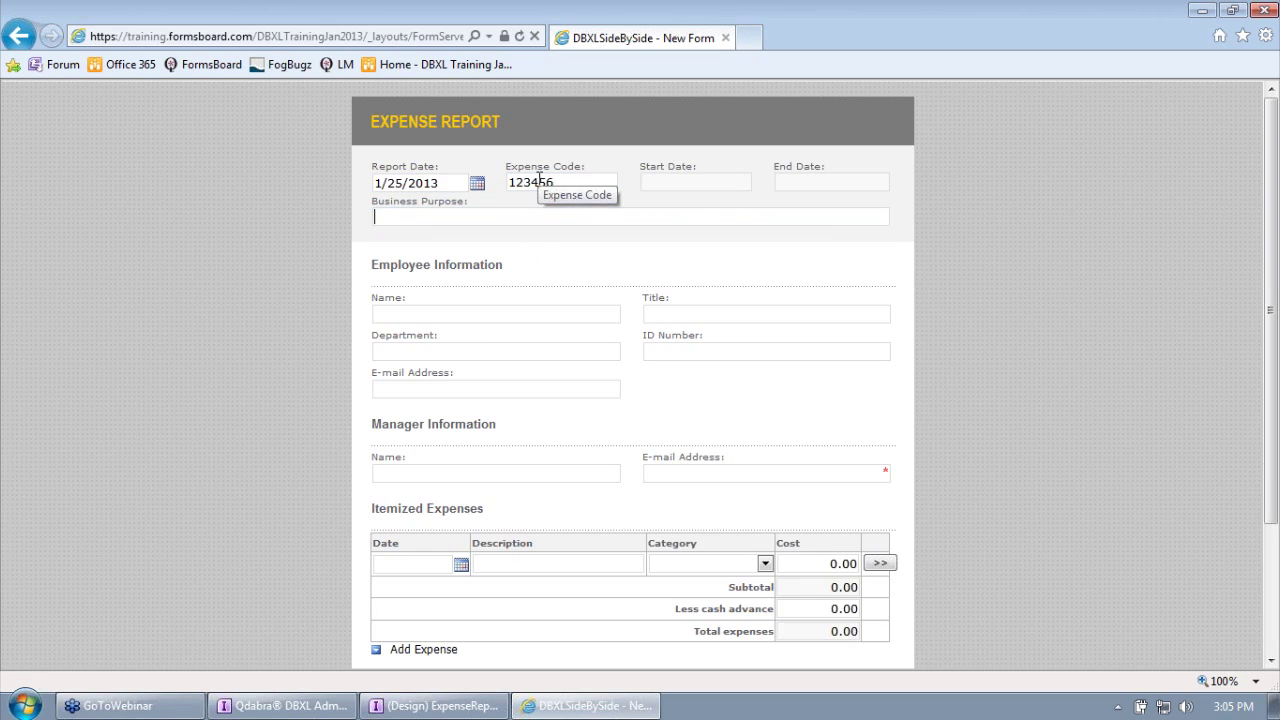
pyautogui.write('Ths is')
pyautogui.press('BackSpace')
pyautogui.press('BackSpace')
pyautogui.press('BackSpace')
pyautogui.press('BackSpace')
pyautogui.write('is my')
pyautogui.press('BackSpace')
pyautogui.press('BackSpace')
pyautogui.write('is my ')
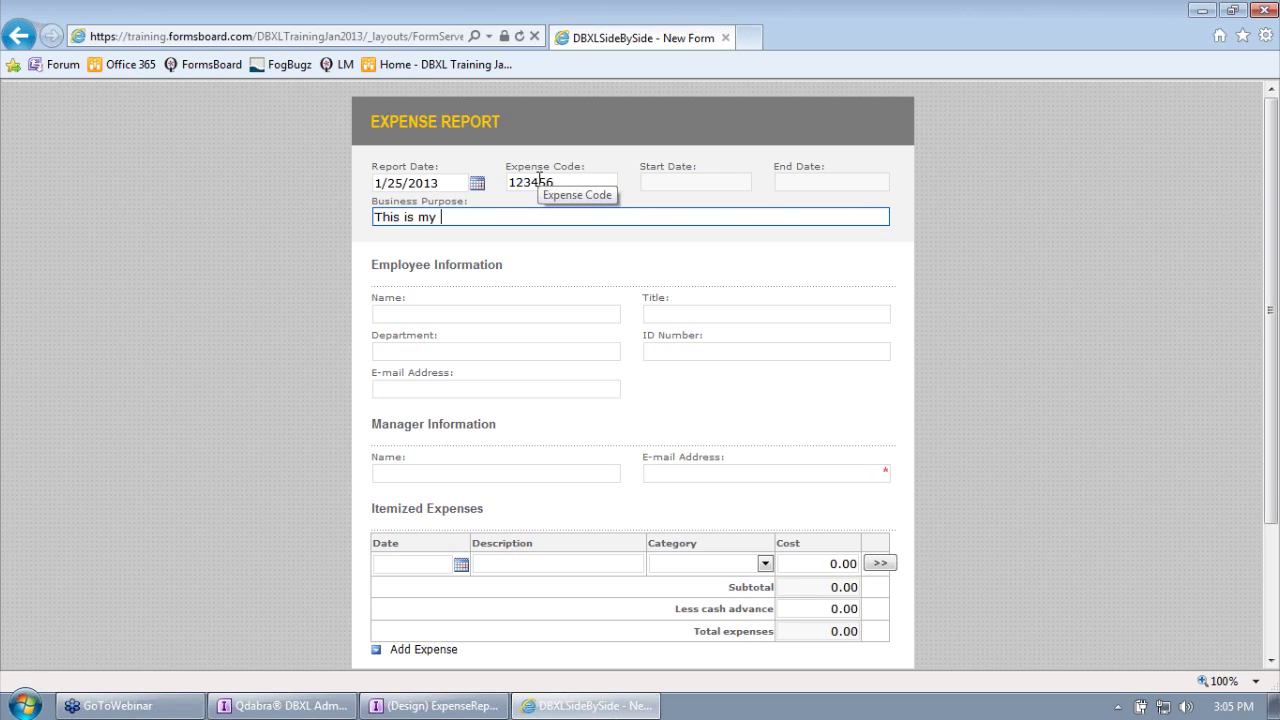
pyautogui.write('business purpose')
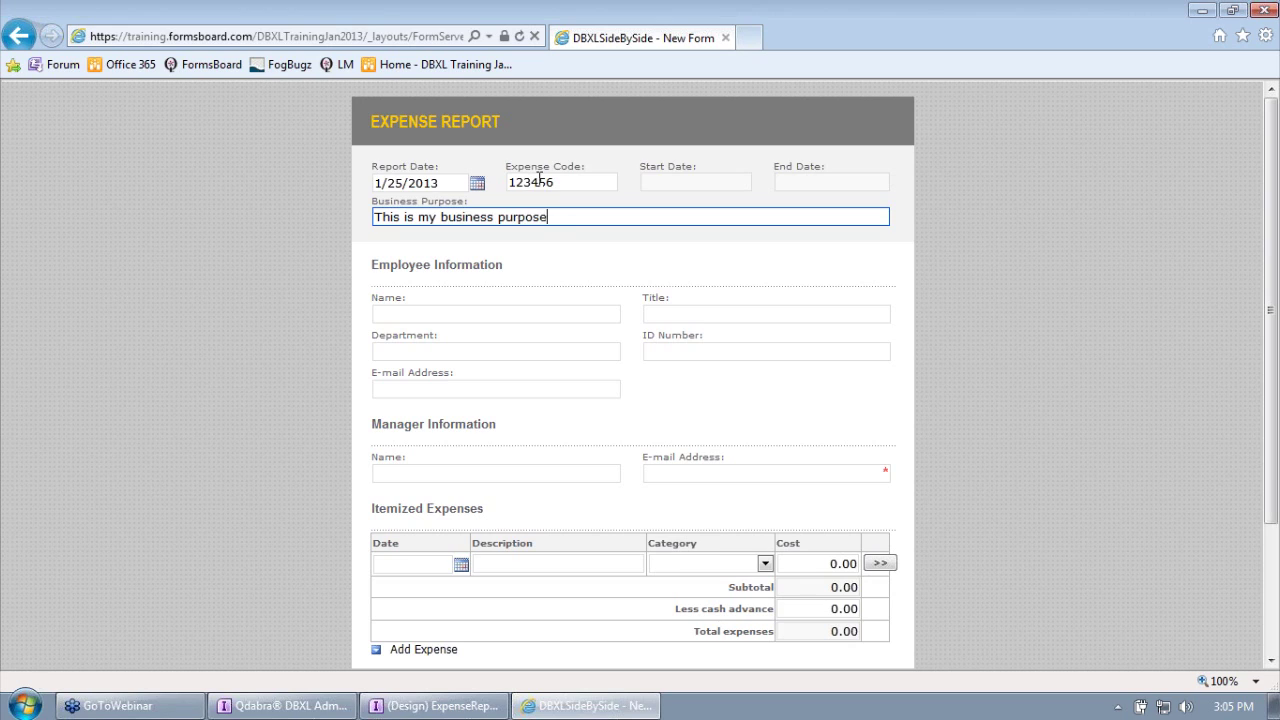
# Step: Fill in the employee's name, the manager's name and the manager's e-mail address
pyautogui.press('Tab')
pyautogui.write('Er')
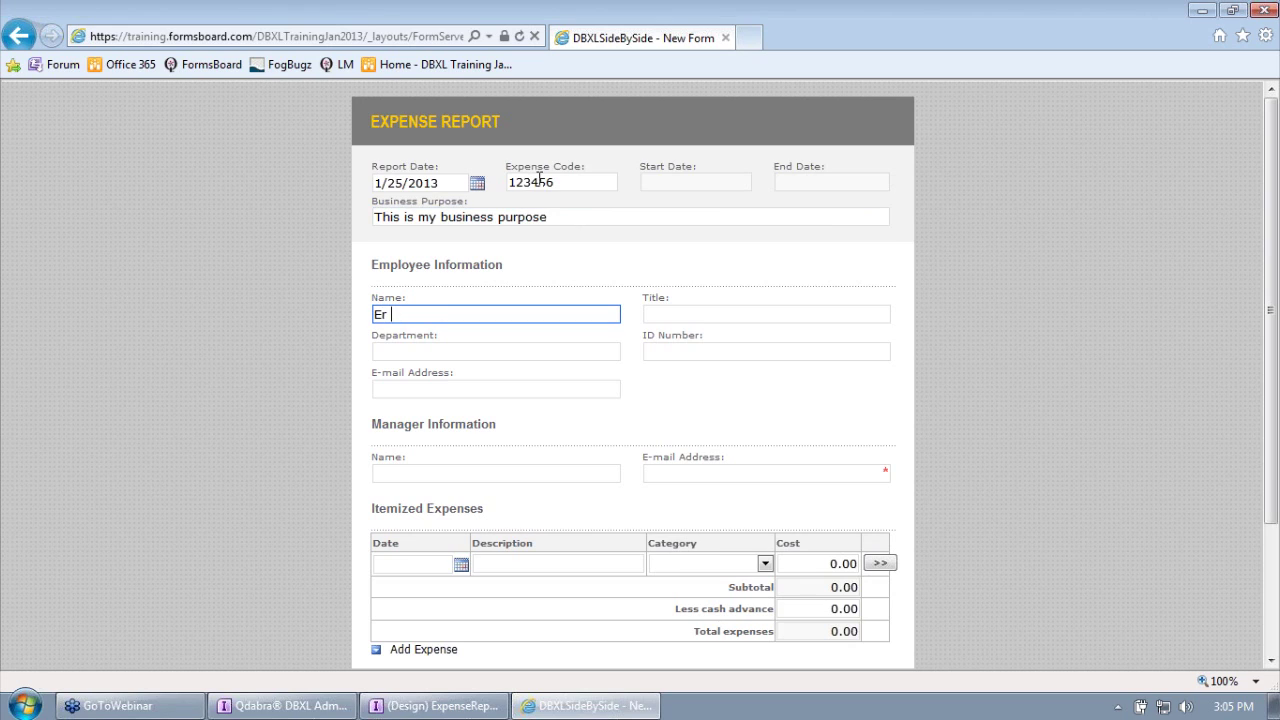
pyautogui.write('nesto')
pyautogui.press('Tab')
pyautogui.press('Tab')
pyautogui.press('Tab')
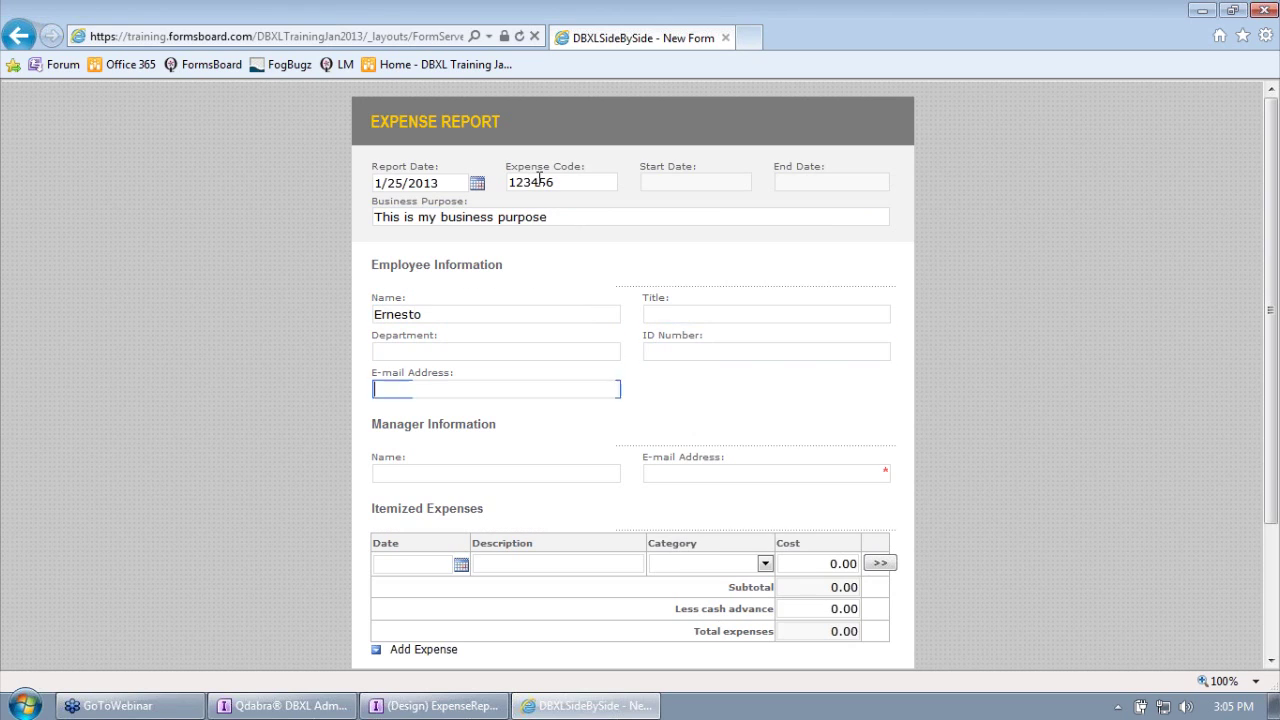
pyautogui.write('Patrick')
pyautogui.press('Tab')
pyautogui.write('atrick.')
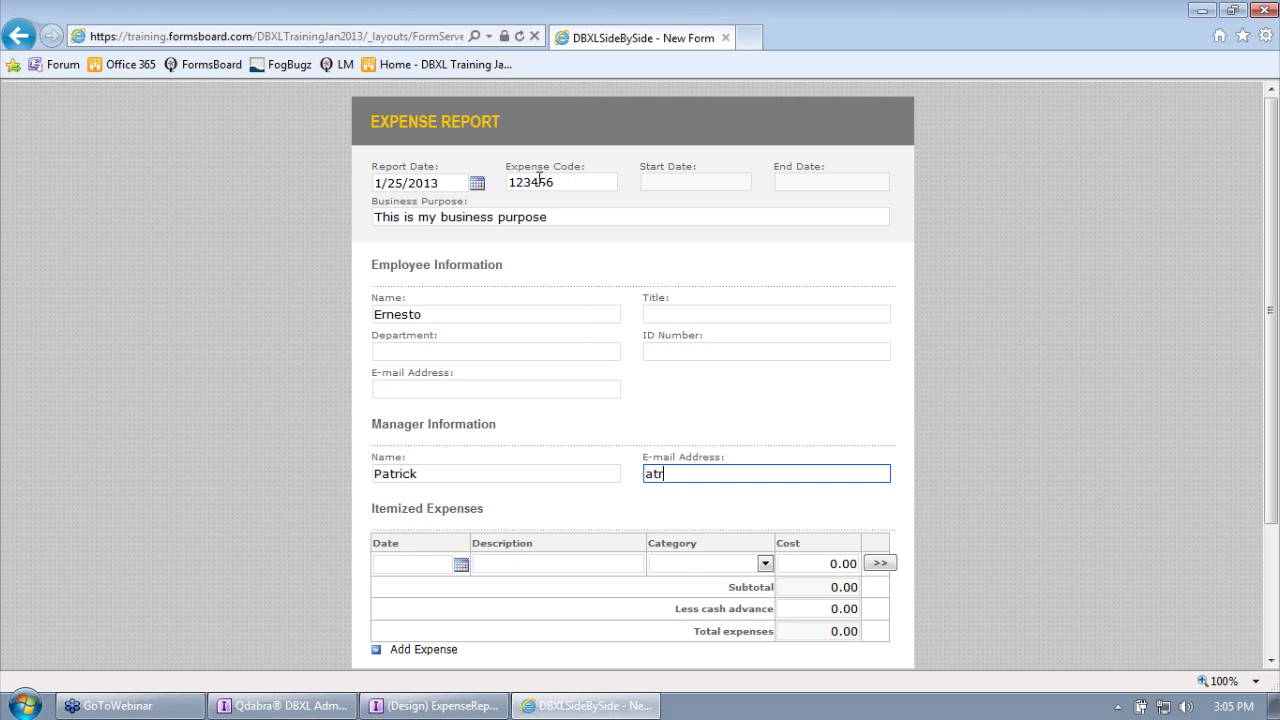
pyautogui.press('BackSpace')
pyautogui.press('BackSpace')
pyautogui.press('BackSpace')
pyautogui.press('BackSpace')
pyautogui.press('BackSpace')
pyautogui.press('BackSpace')
pyautogui.press('BackSpace')
pyautogui.press('Tab')
pyautogui.hotkey('shift', 'Tab')
# Step: Submit the completed expense report
pyautogui.scroll(-1, 317, 341)
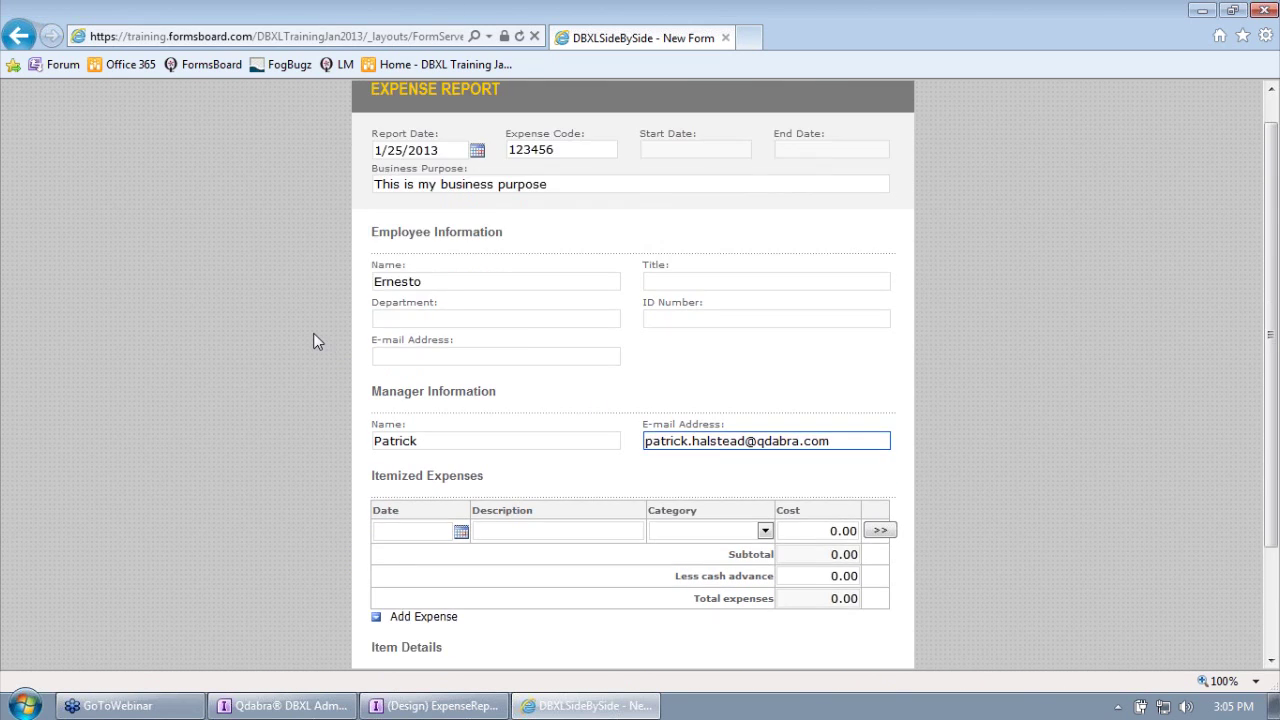
pyautogui.scroll(-2, 313, 341)
pyautogui.click(388, 596)
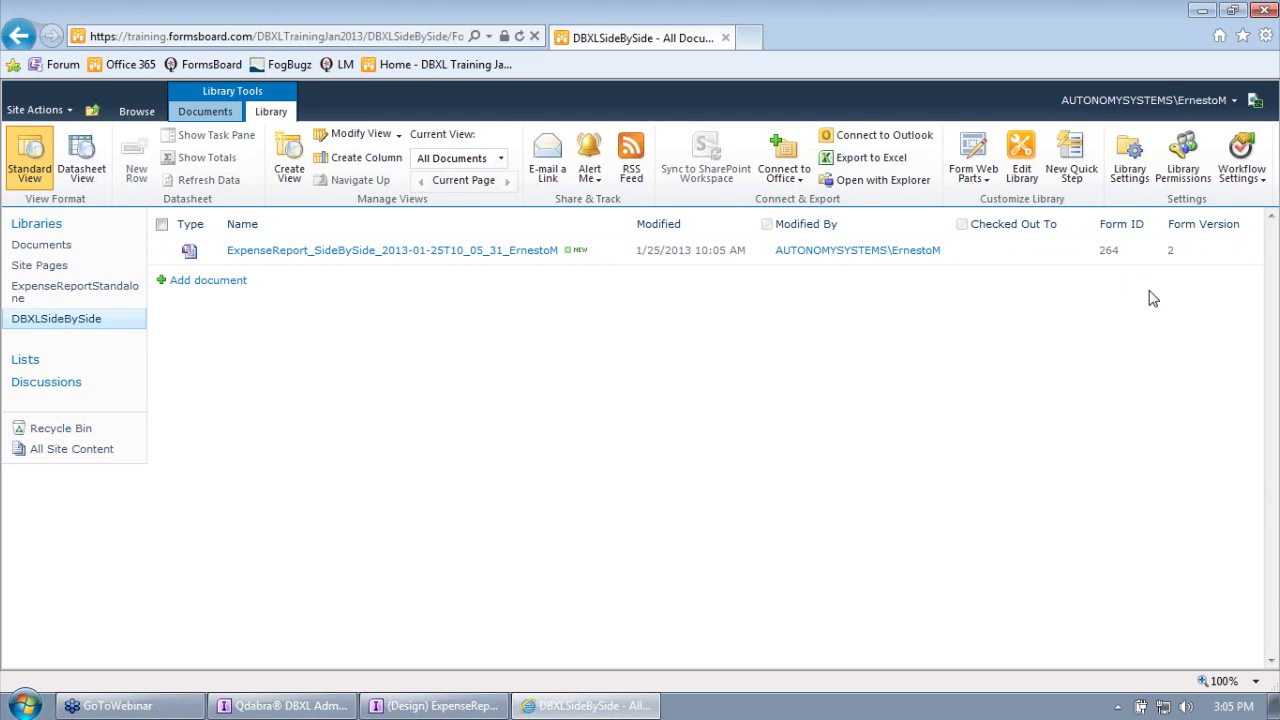
# Step: In the DBXL Admin Tool, check the stored document's name and version 2 against SharePoint
pyautogui.click(285, 706)
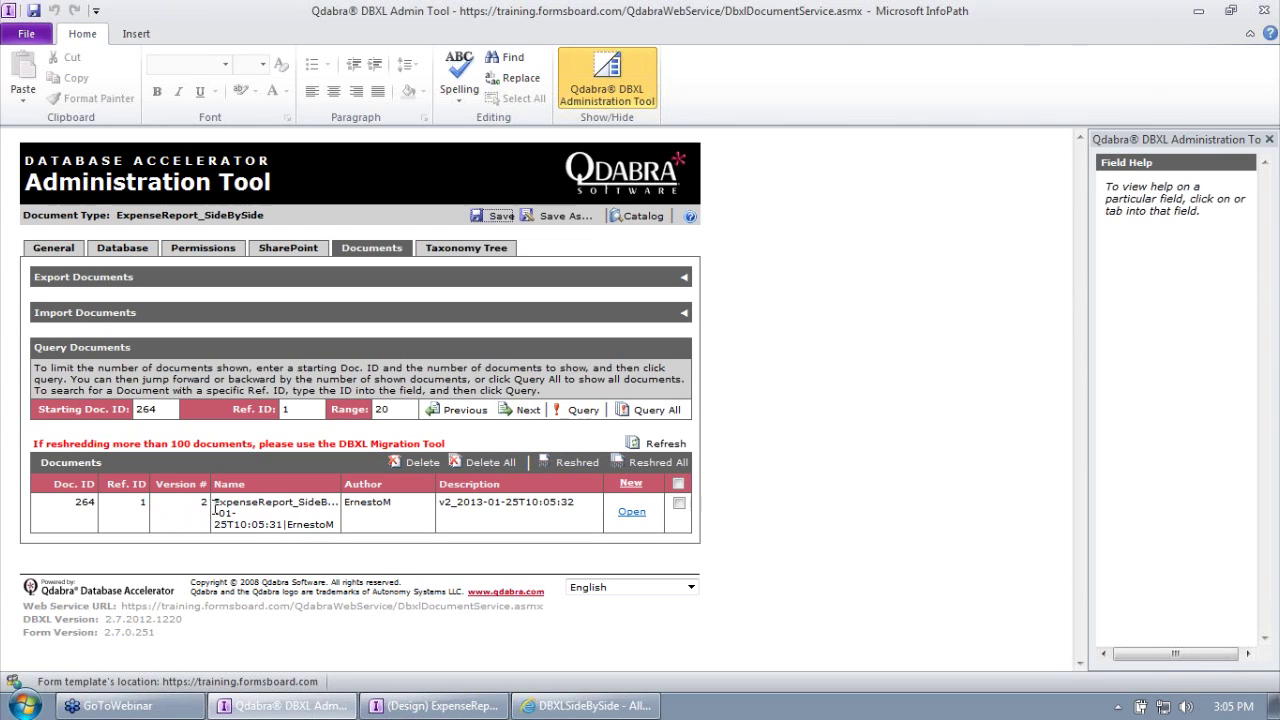
pyautogui.moveTo(224, 503); pyautogui.dragTo(317, 527)
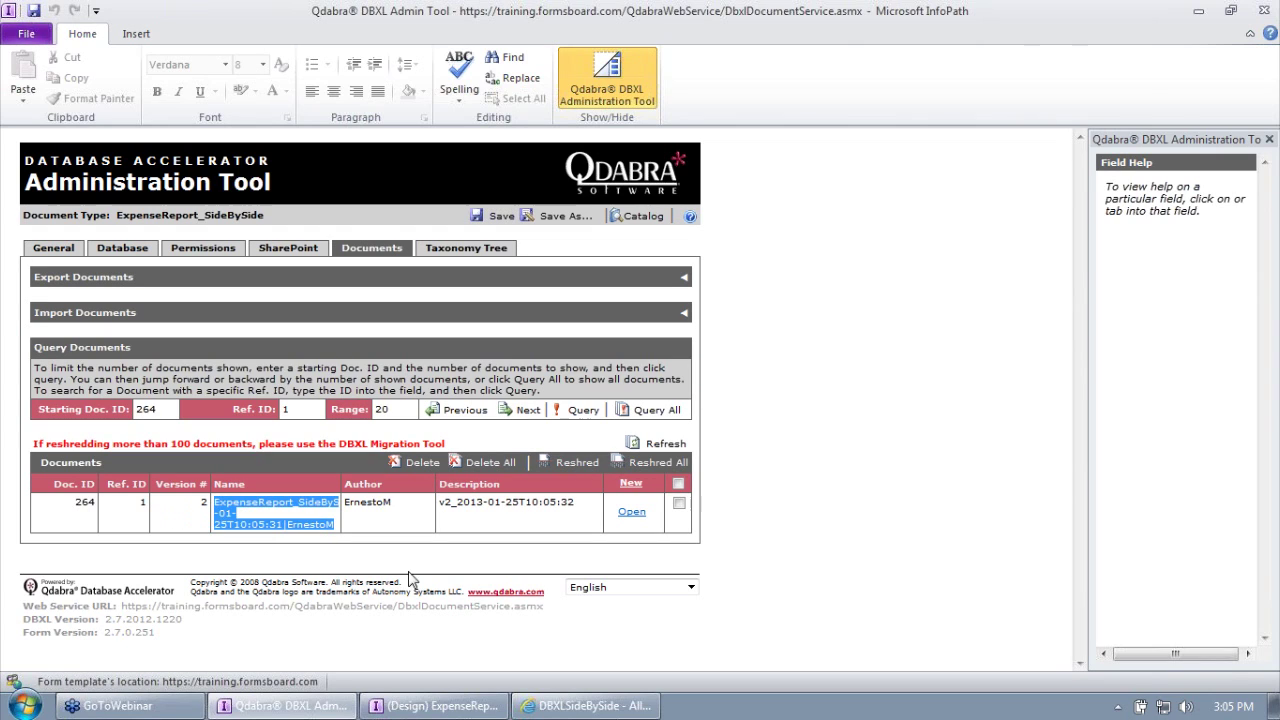
pyautogui.click(588, 705)
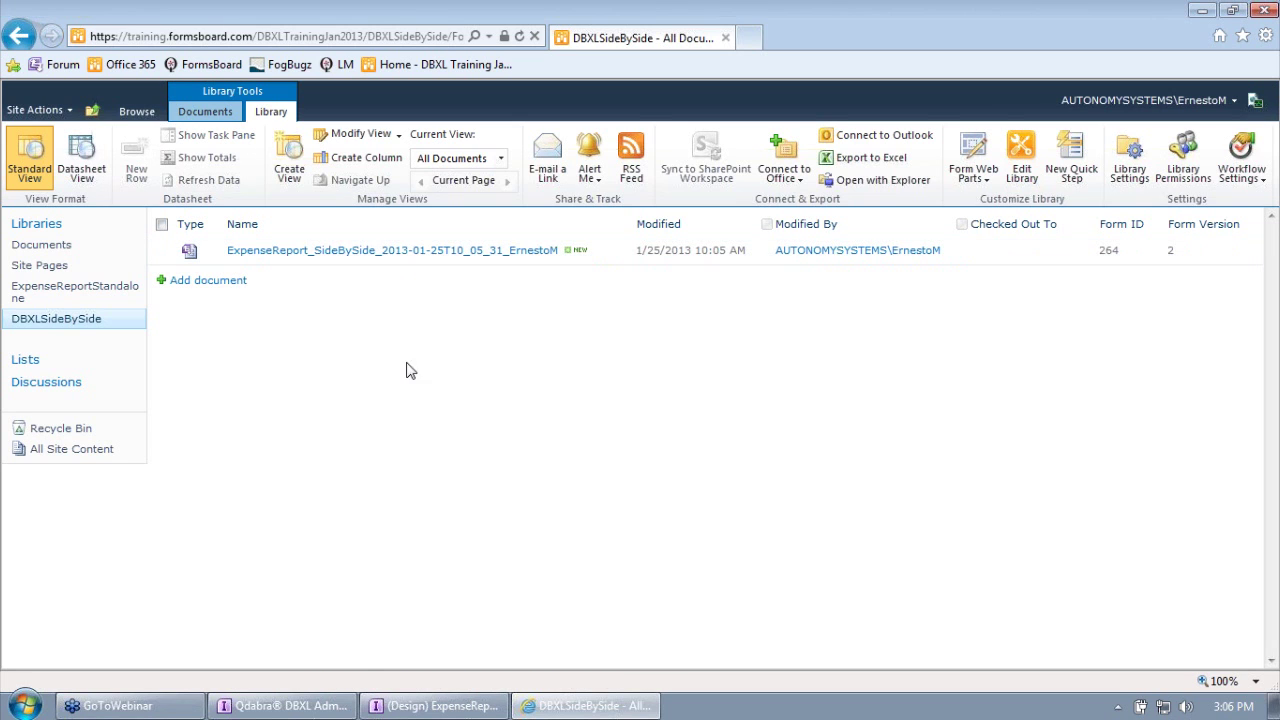
pyautogui.click(285, 706)
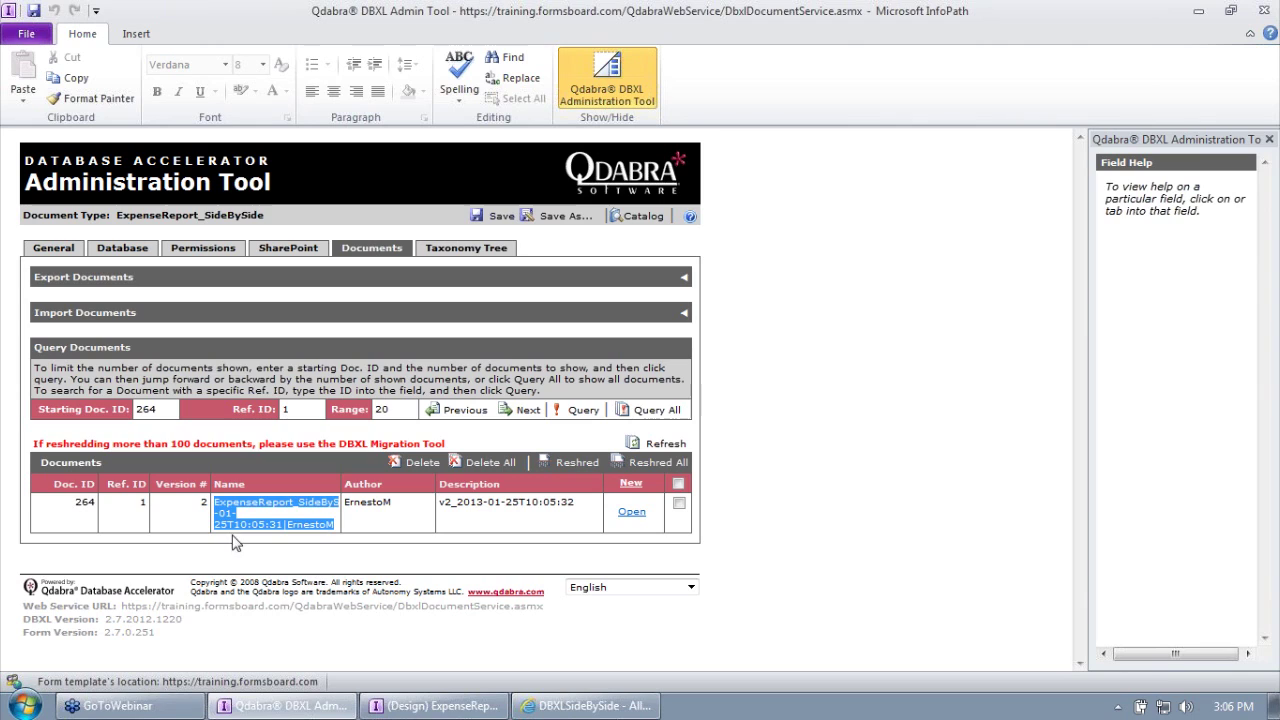
pyautogui.click(203, 507)
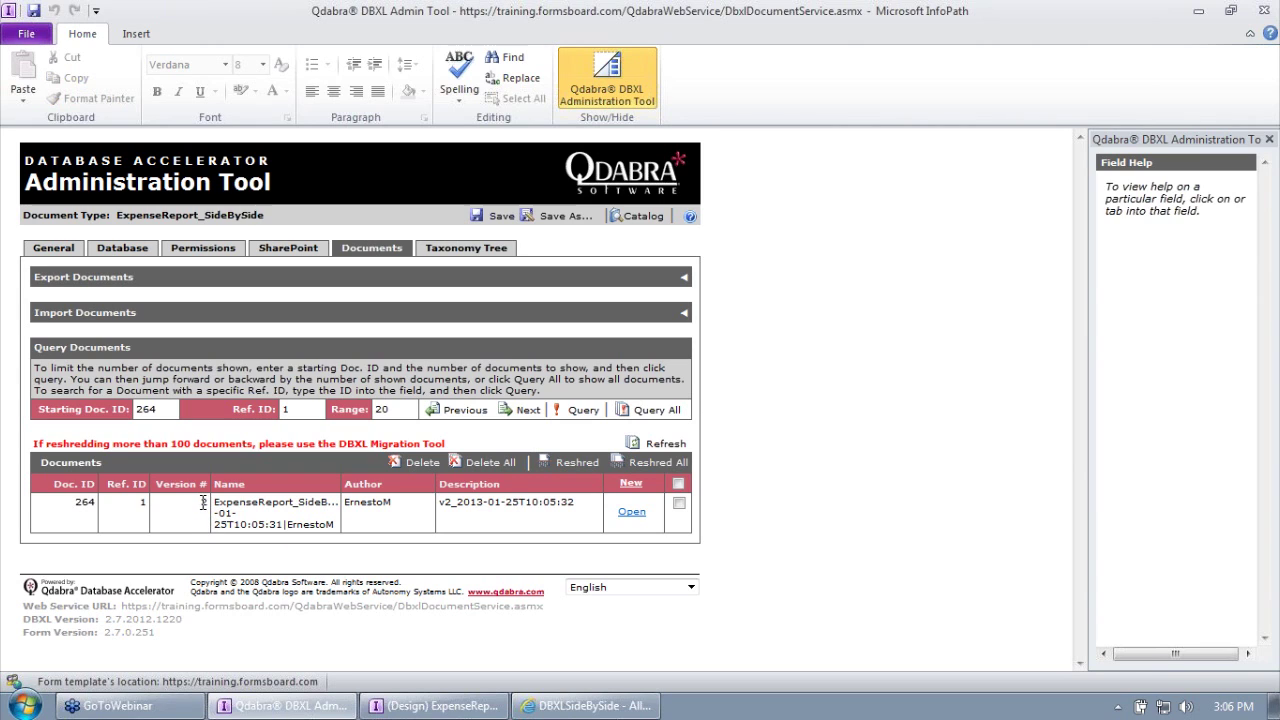
pyautogui.click(392, 700)
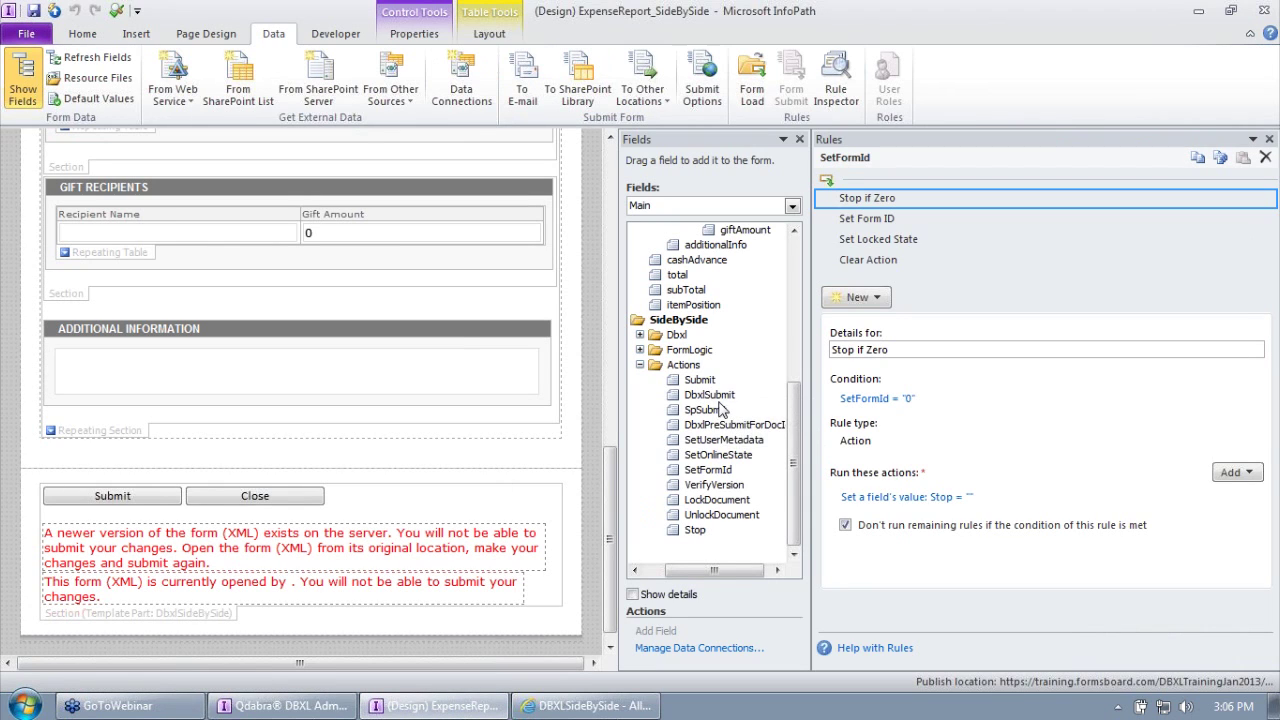
pyautogui.click(1198, 12)
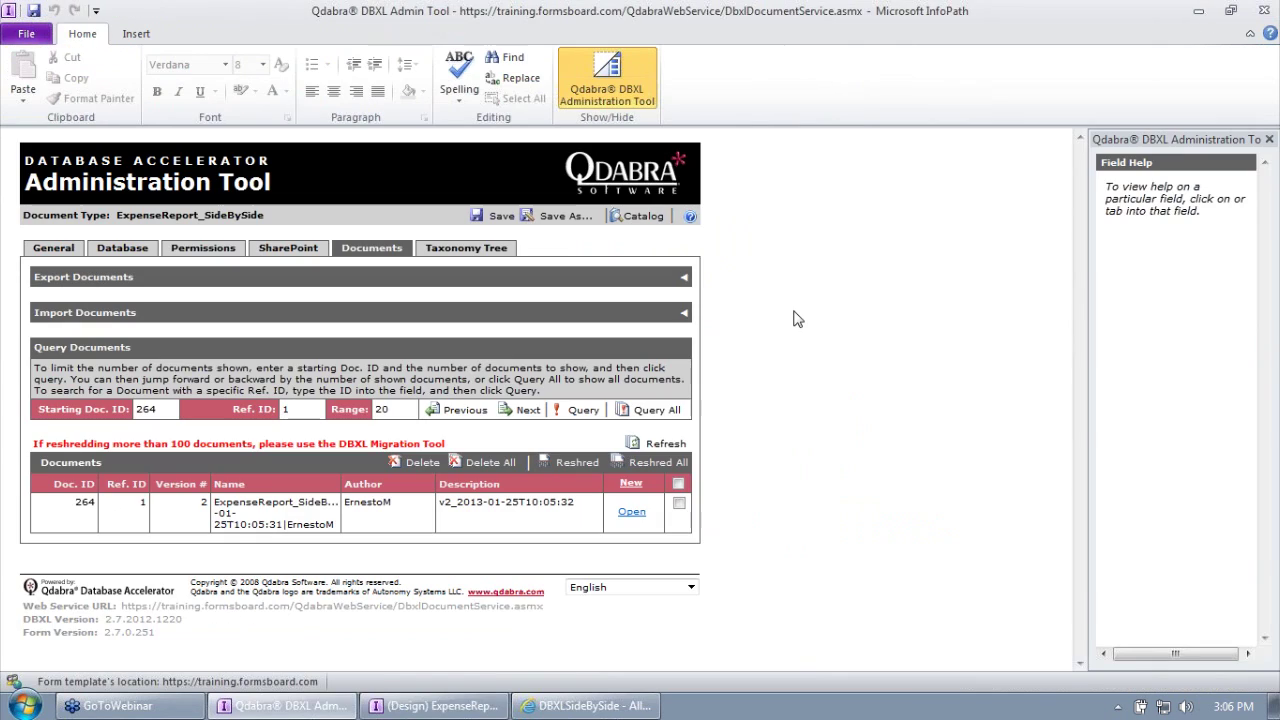
pyautogui.doubleClick(206, 503)
# Step: Open the ExpenseReport_SideBySide document from the DBXLSideBySide library
pyautogui.click(566, 708)
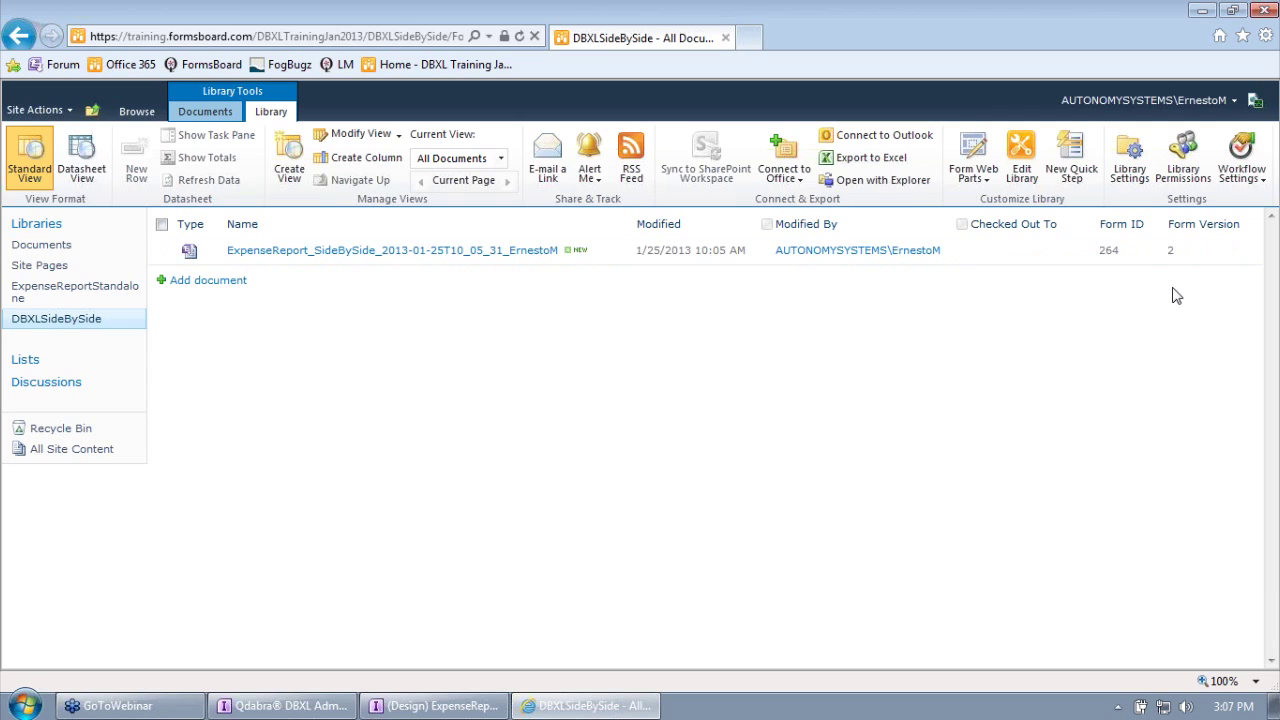
pyautogui.click(405, 253)
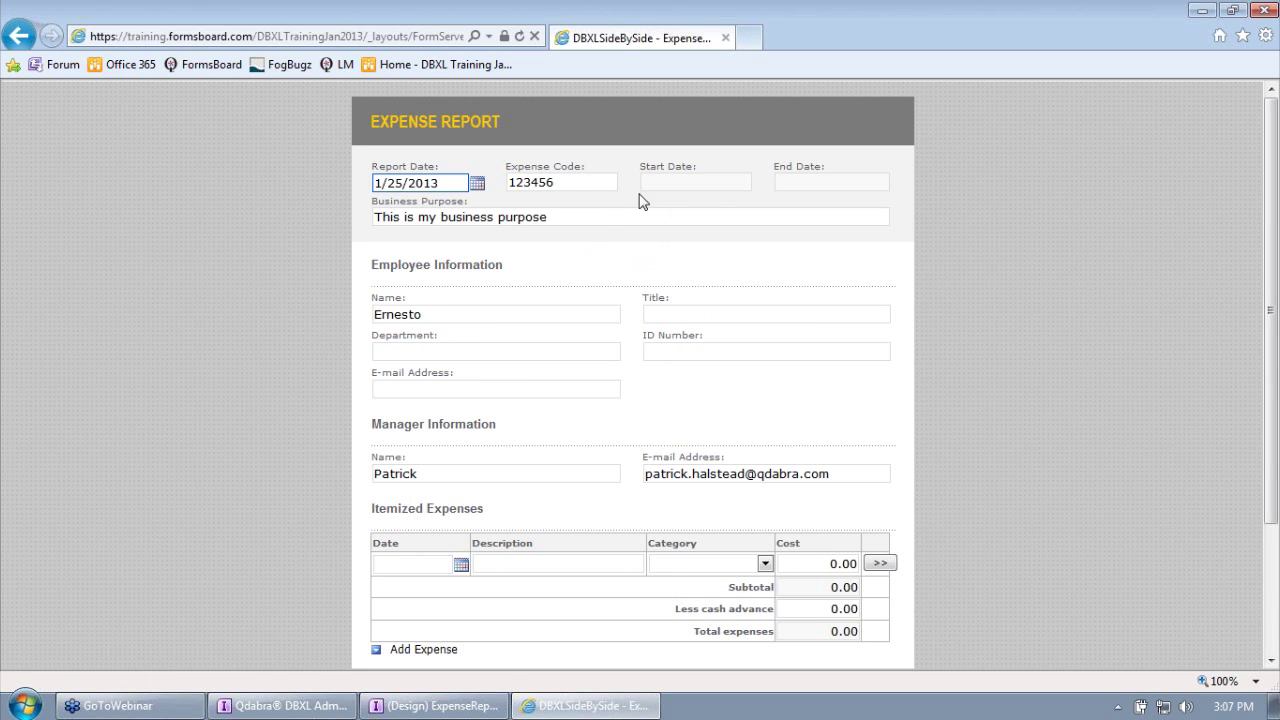
# Step: Enter 'Support' as the employee Title and resubmit the expense report
pyautogui.click(655, 184)
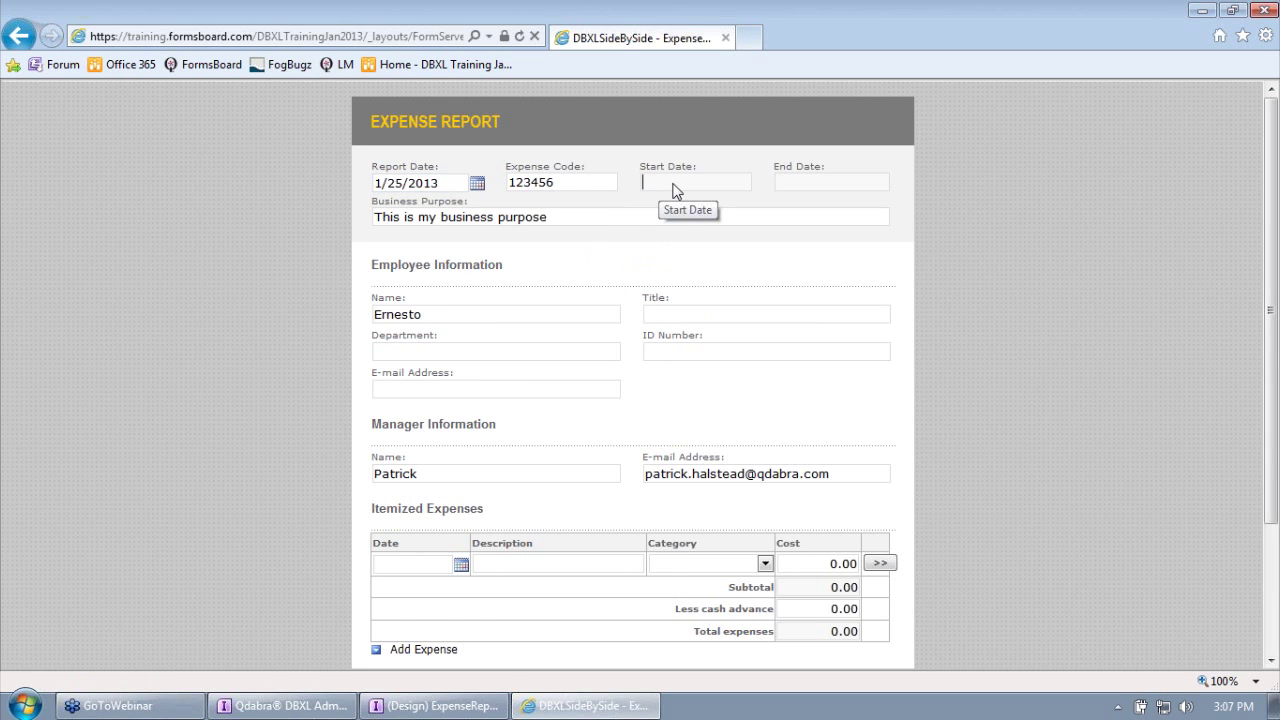
pyautogui.click(689, 311)
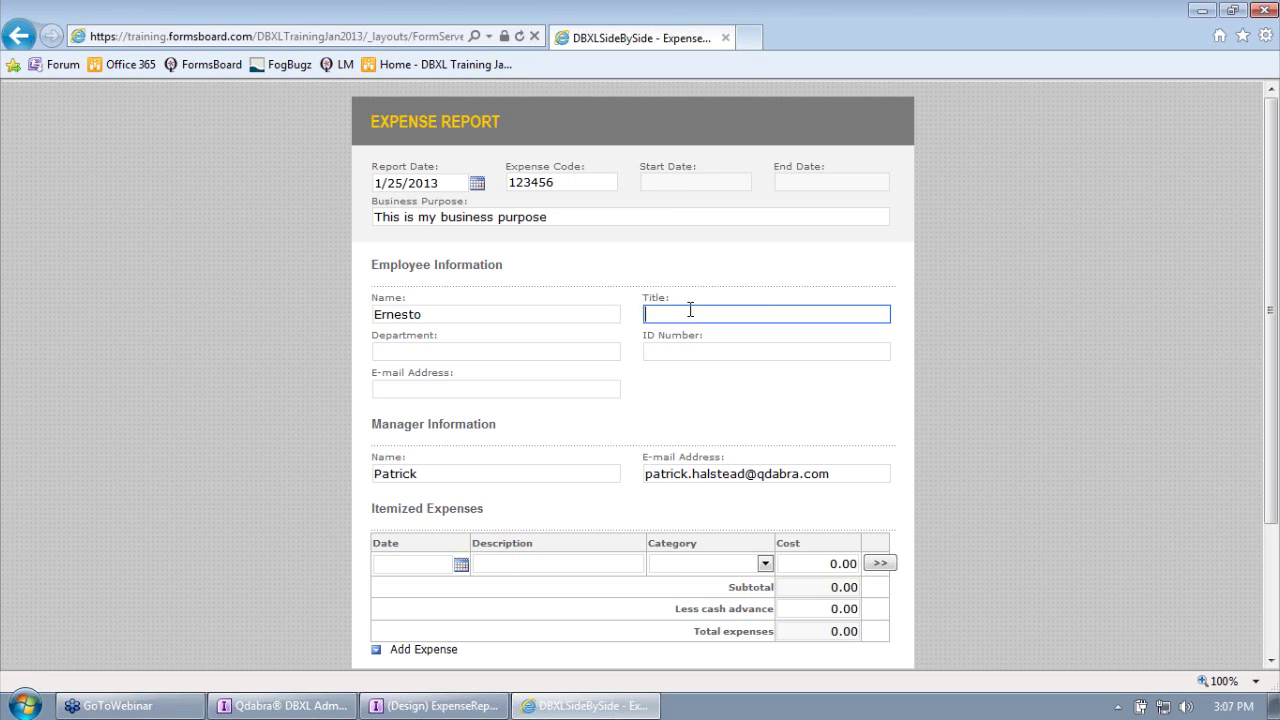
pyautogui.write('Support')
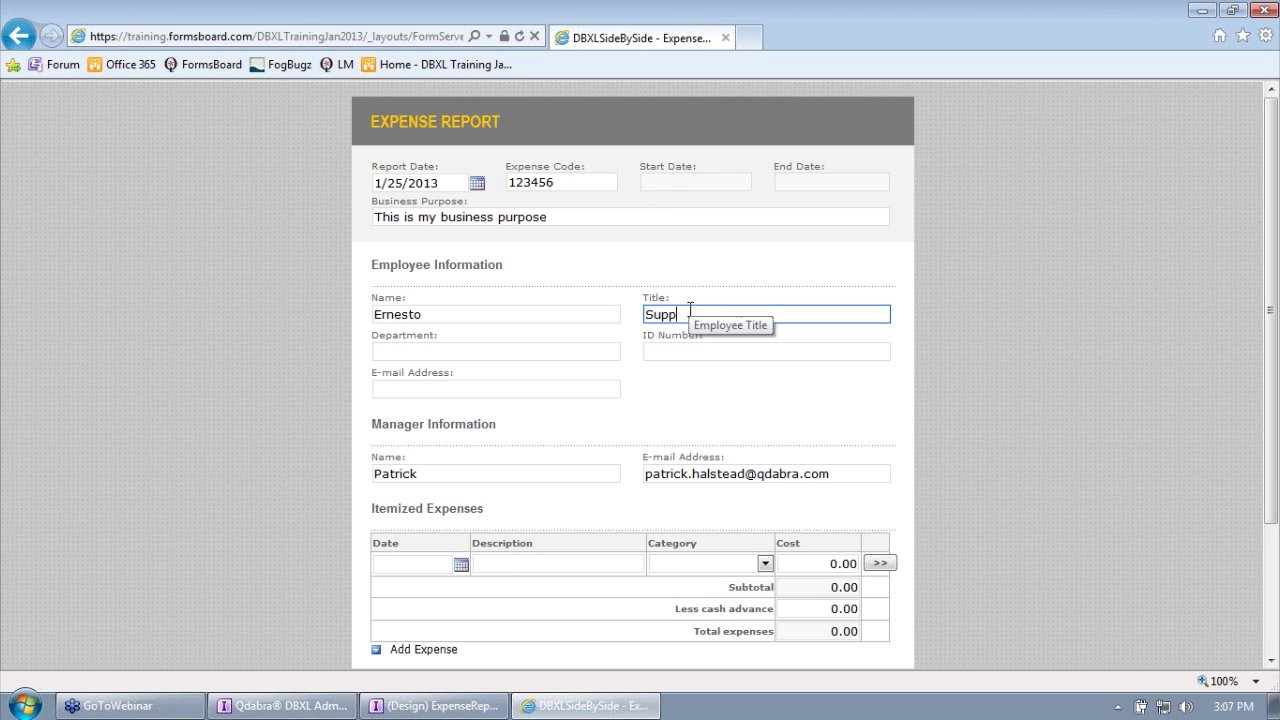
pyautogui.press('Tab')
pyautogui.scroll(-3, 700, 330)
pyautogui.click(400, 604)
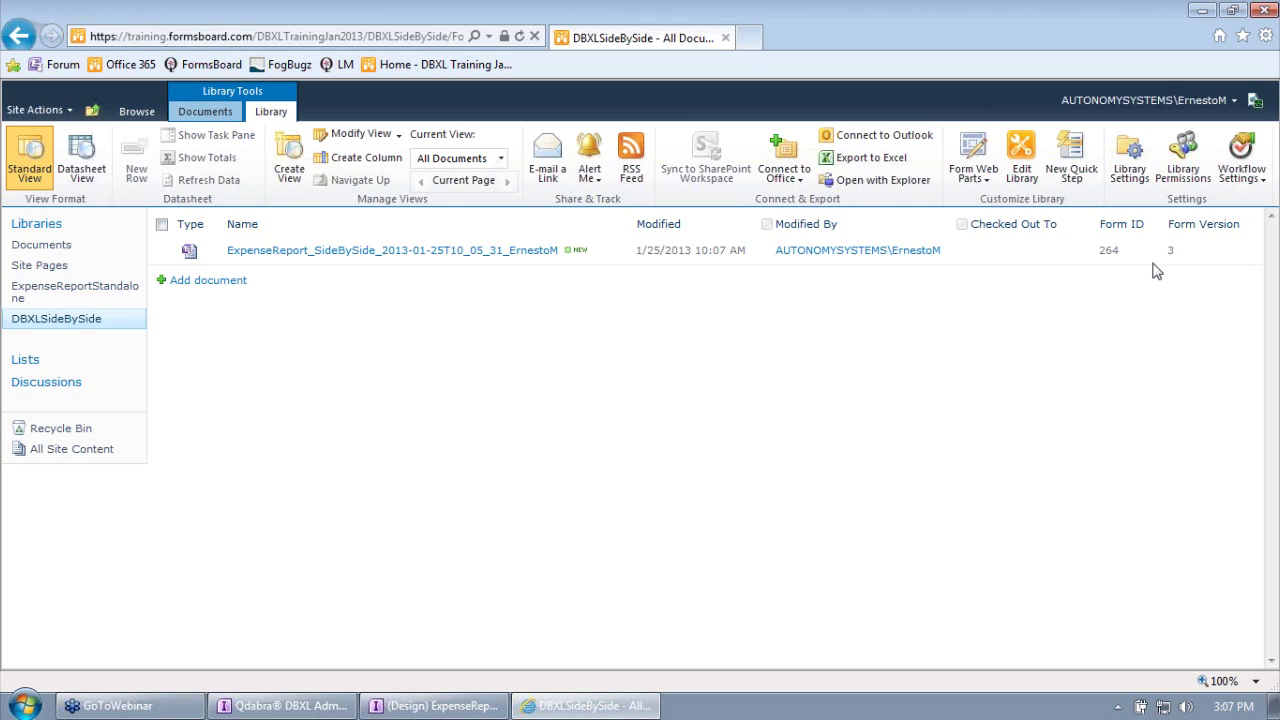
# Step: Refresh the DBXL Admin Tool's document list and compare Doc ID 264 with SharePoint
pyautogui.click(342, 710)
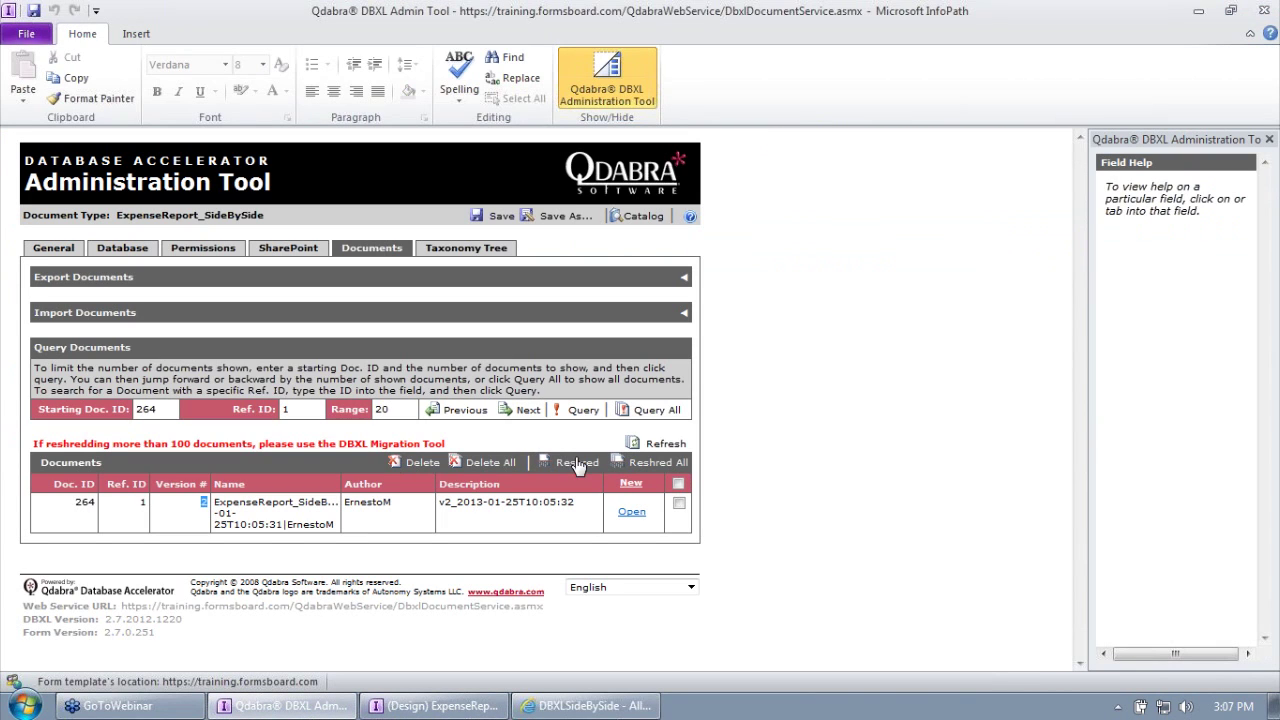
pyautogui.click(655, 444)
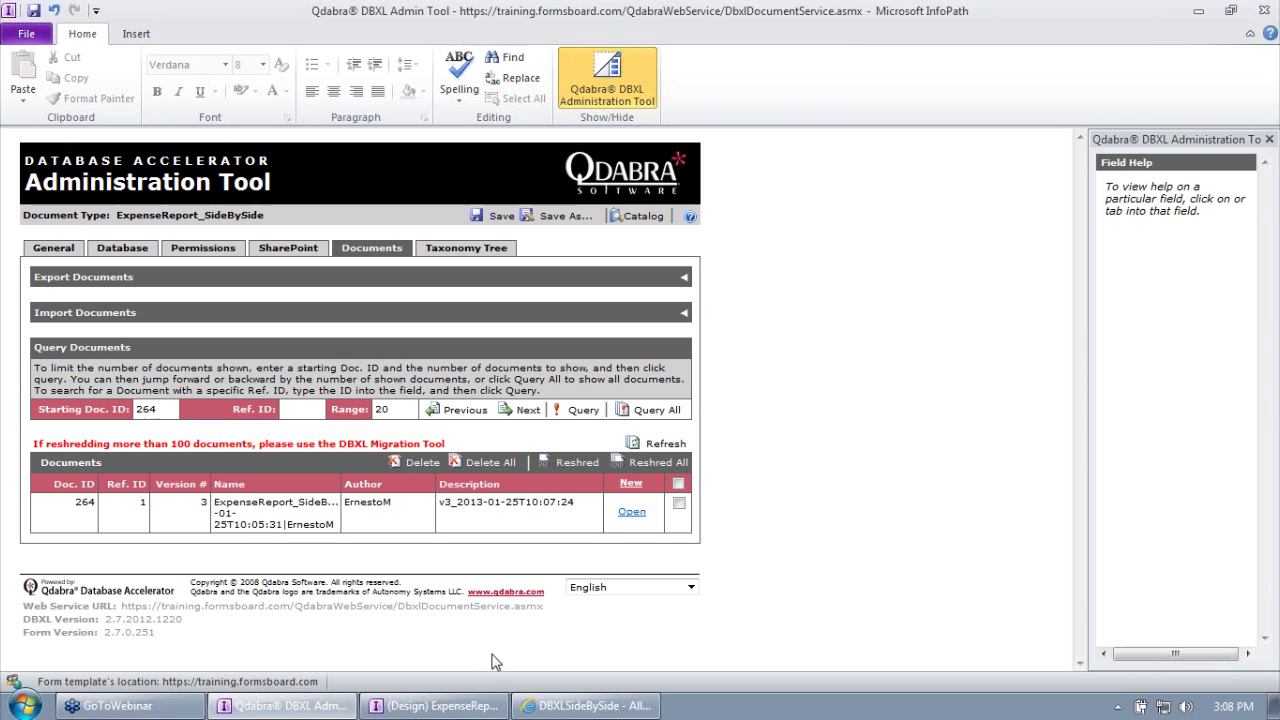
pyautogui.doubleClick(90, 503)
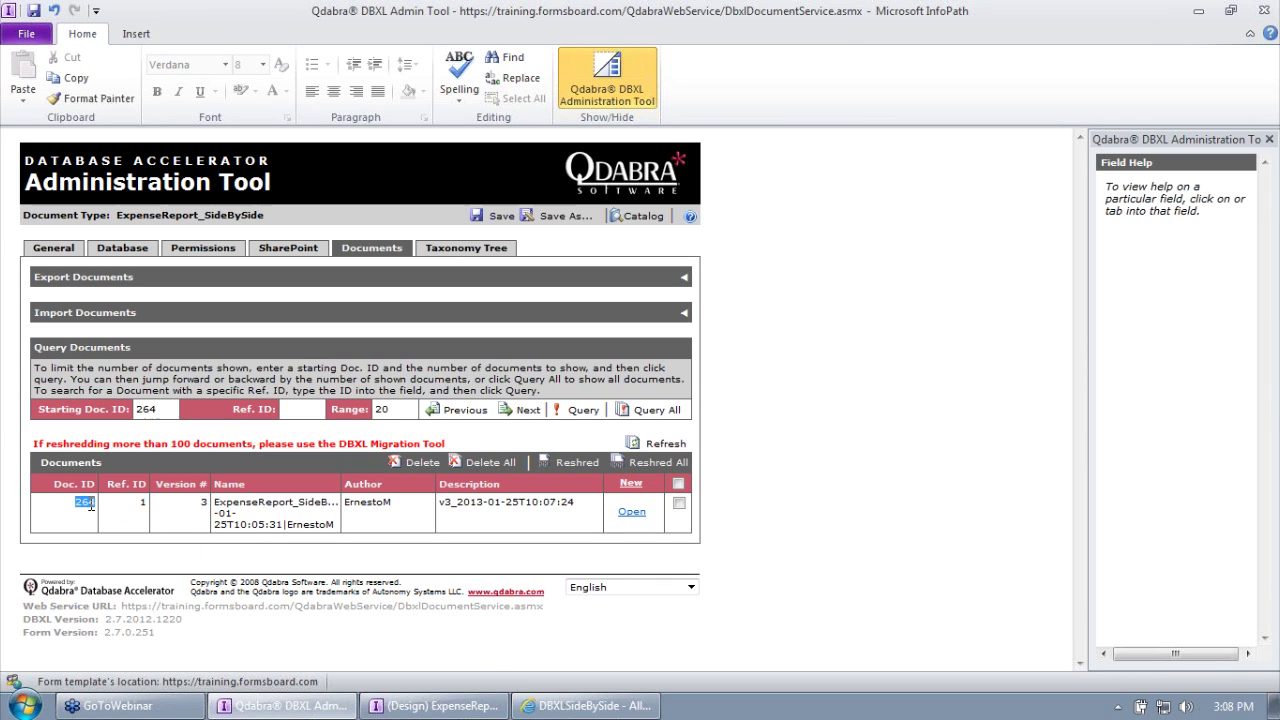
pyautogui.click(585, 706)
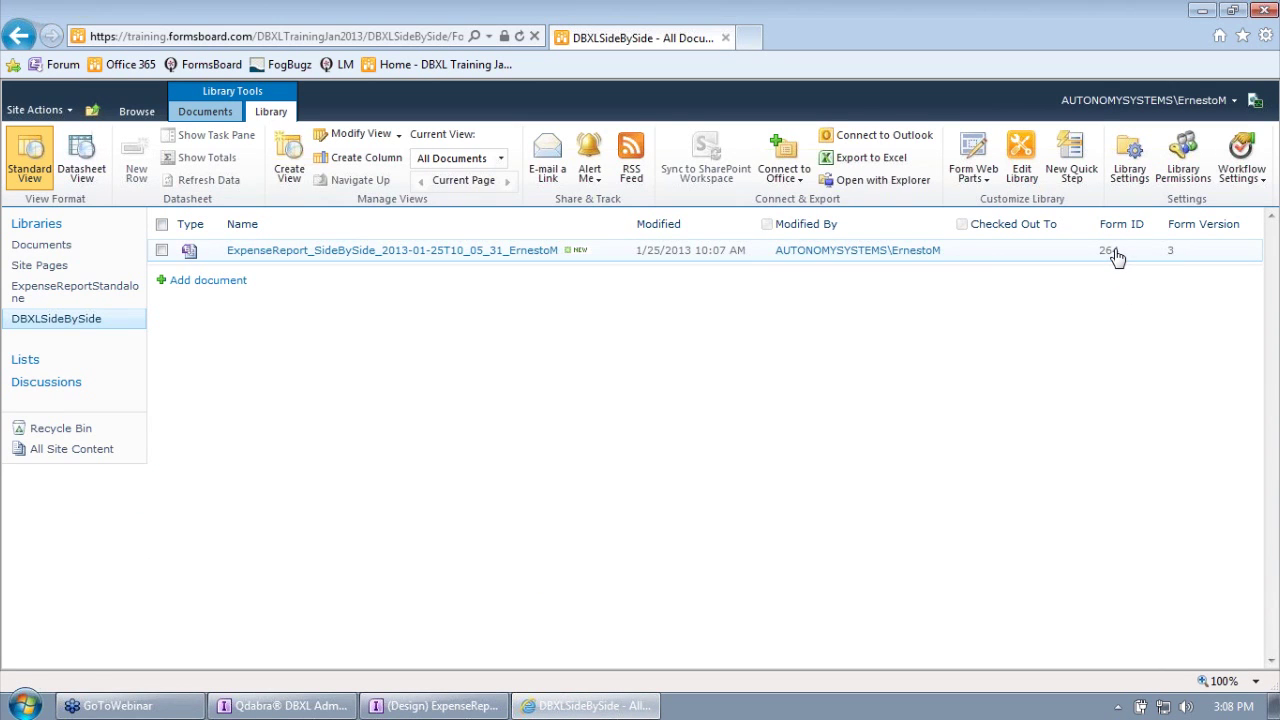
pyautogui.click(302, 707)
# Step: Compare the stored document name with the SharePoint library, then return to the Catalog
pyautogui.moveTo(212, 502); pyautogui.dragTo(342, 532)
pyautogui.click(590, 706)
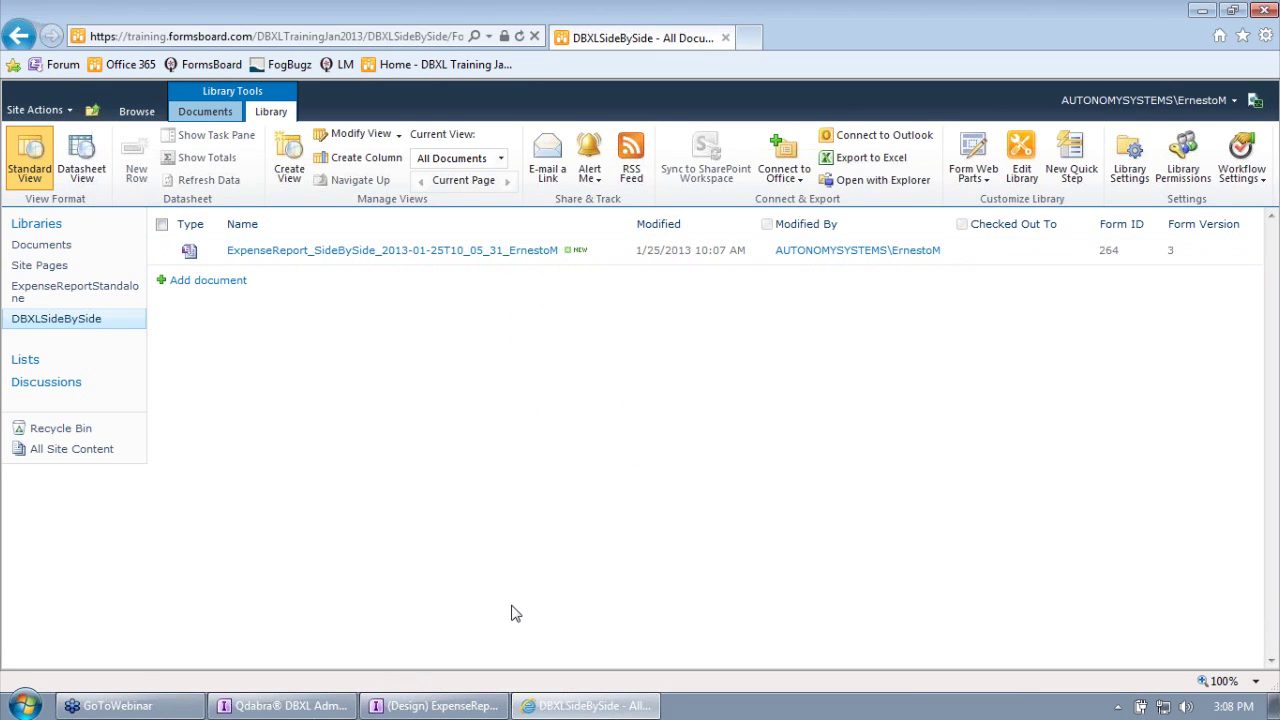
pyautogui.click(318, 707)
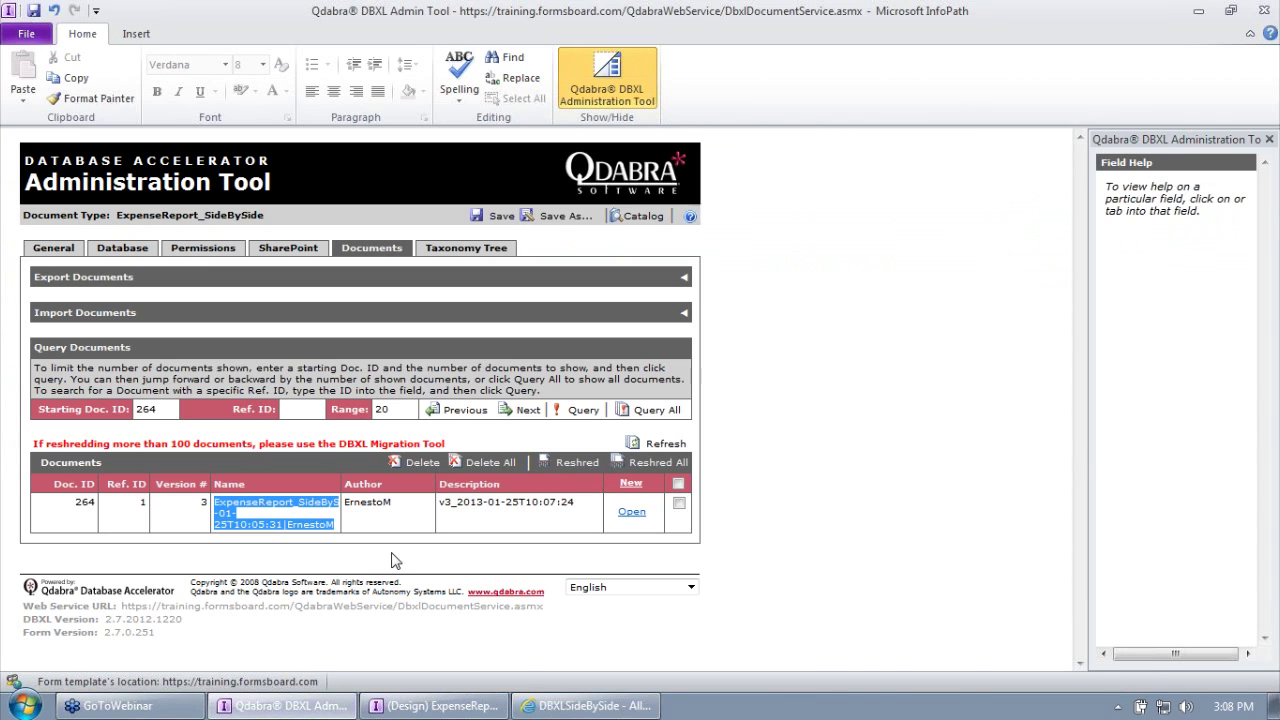
pyautogui.click(562, 707)
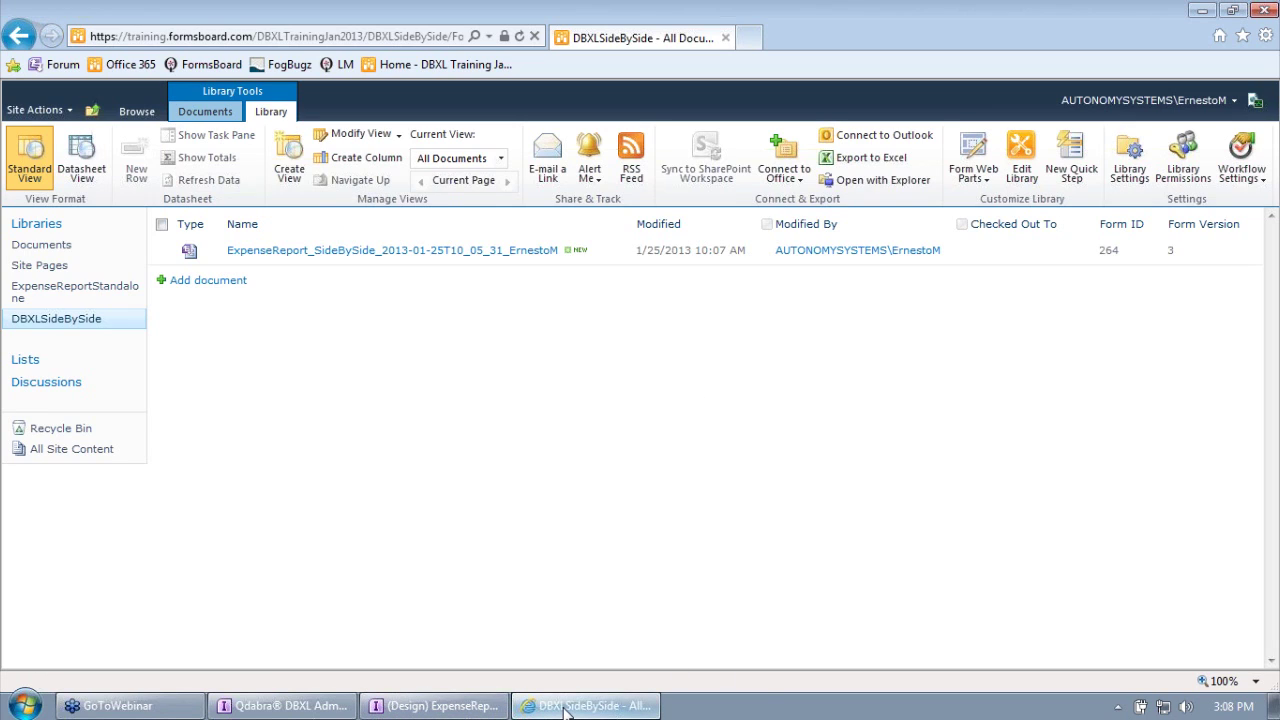
pyautogui.moveTo(566, 709)
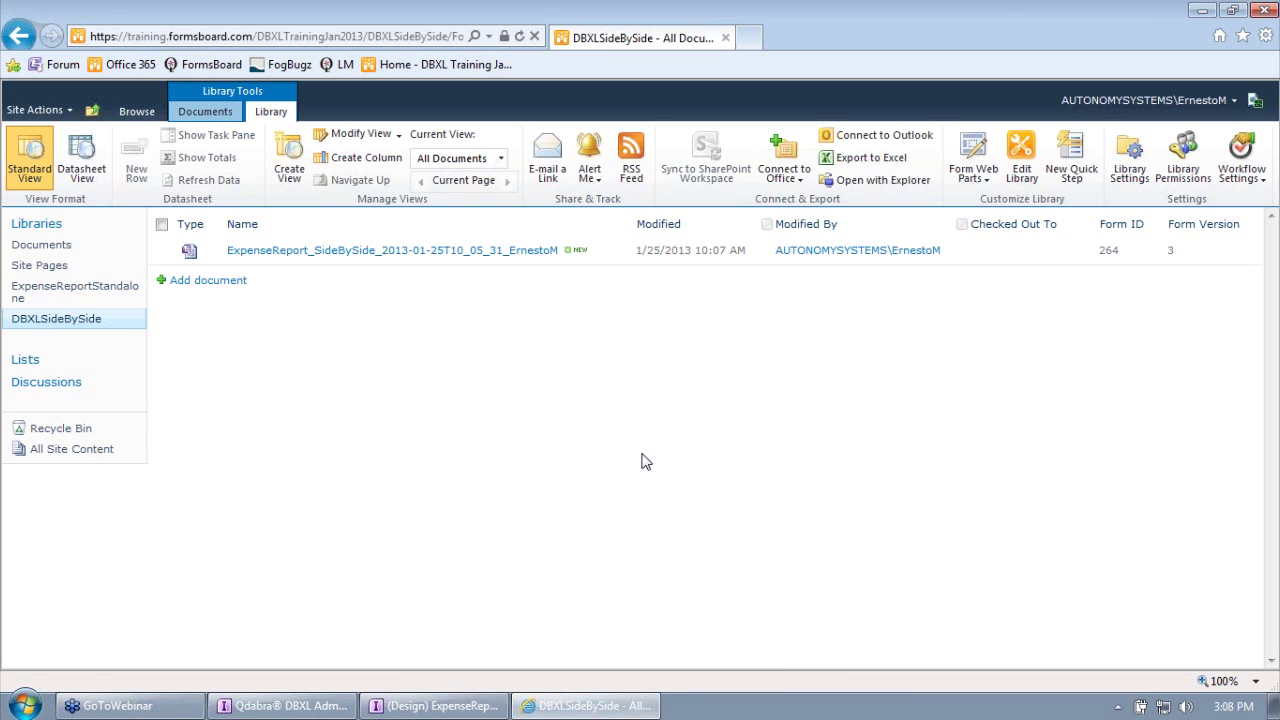
pyautogui.click(285, 706)
pyautogui.click(641, 219)
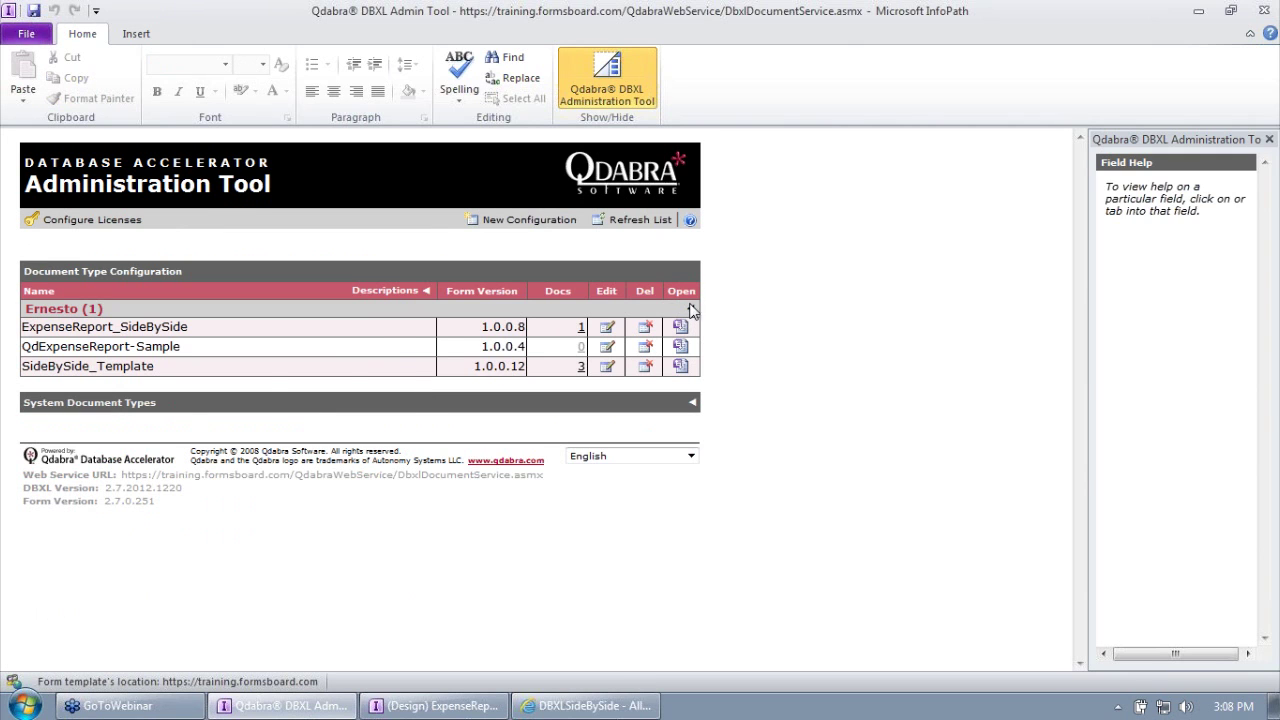
# Step: Open ExpenseReport_Ernesto for editing and select its SharePoint library URL
pyautogui.click(691, 309)
pyautogui.click(607, 327)
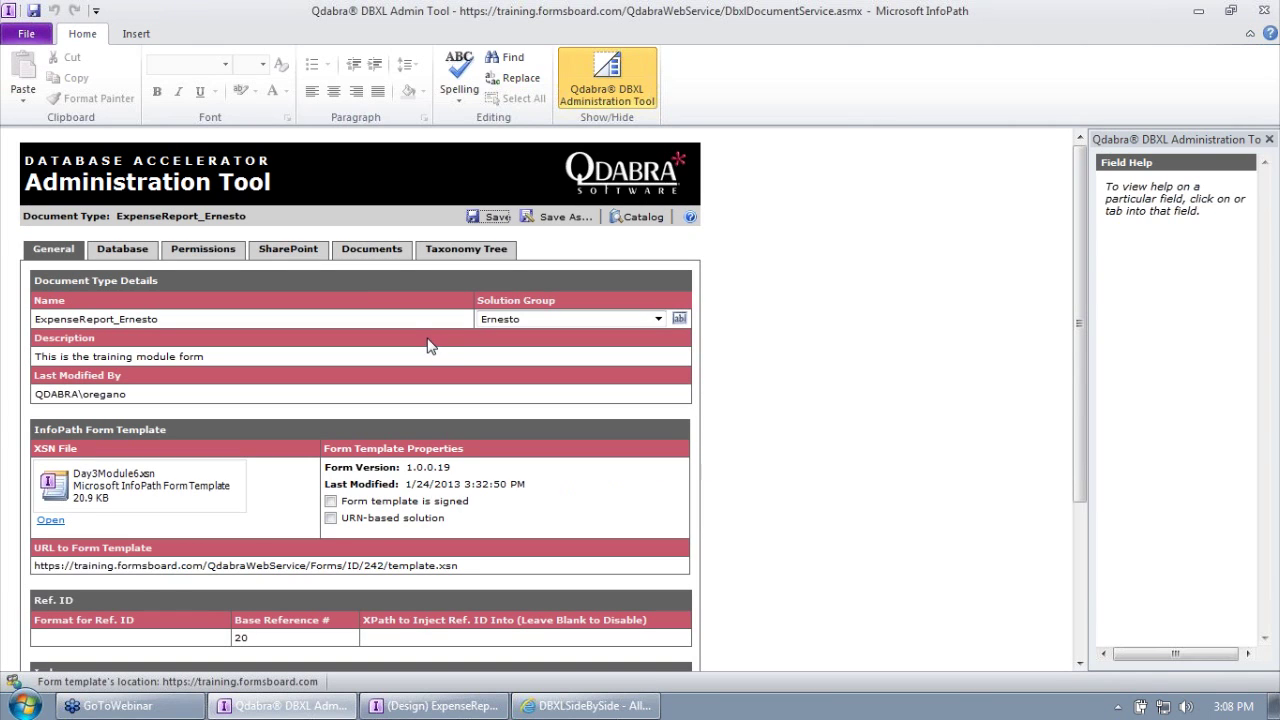
pyautogui.click(288, 249)
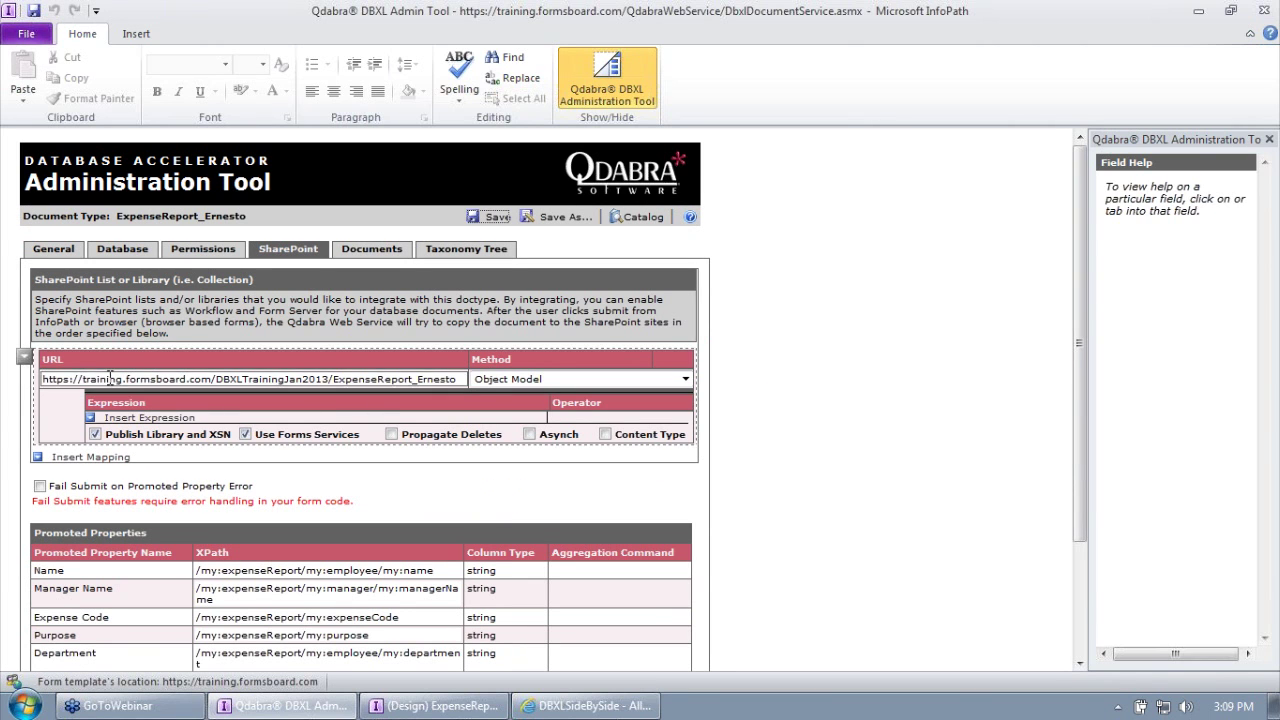
pyautogui.moveTo(83, 379); pyautogui.dragTo(520, 400)
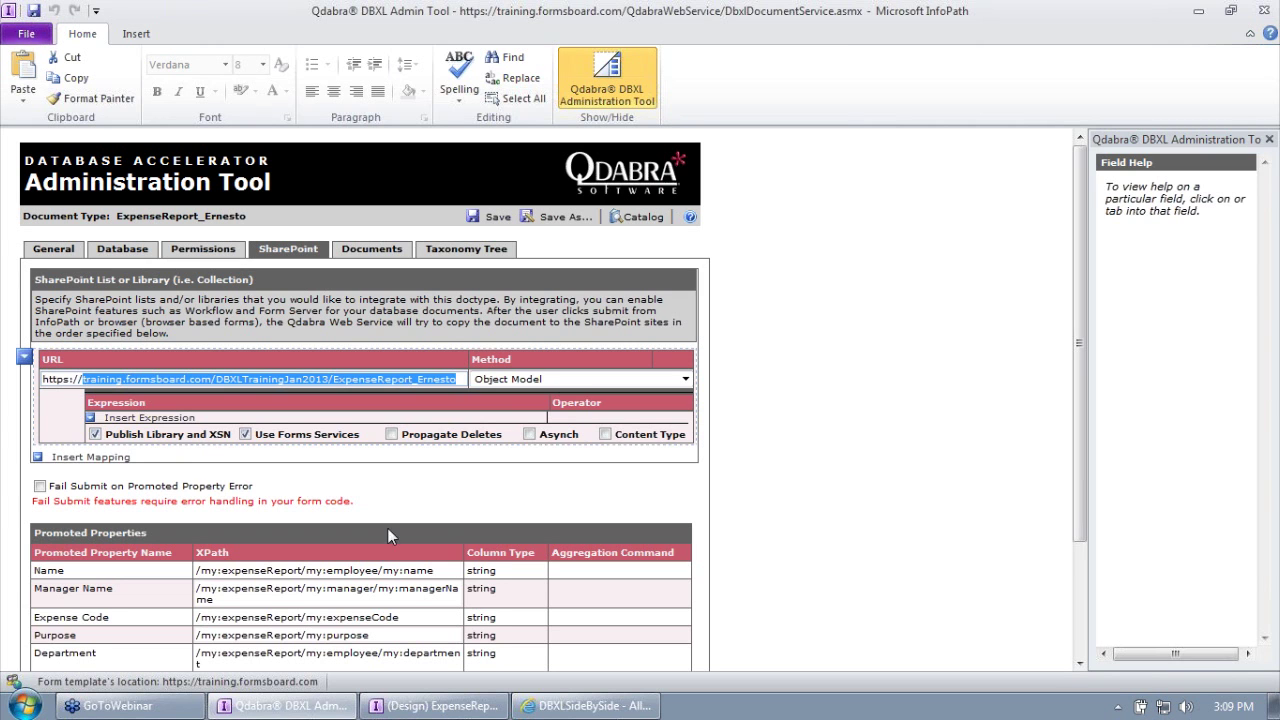
# Step: Compare the URL with the form and library, then view the General and Database tabs
pyautogui.click(463, 710)
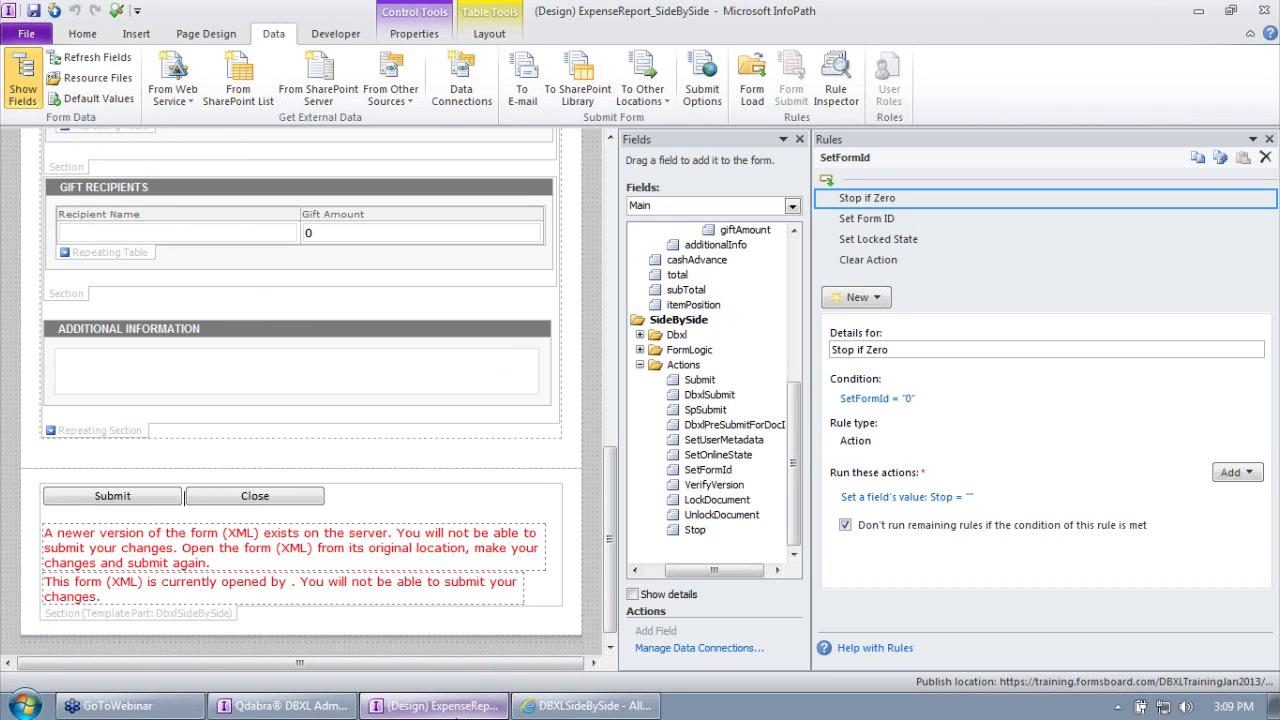
pyautogui.click(590, 705)
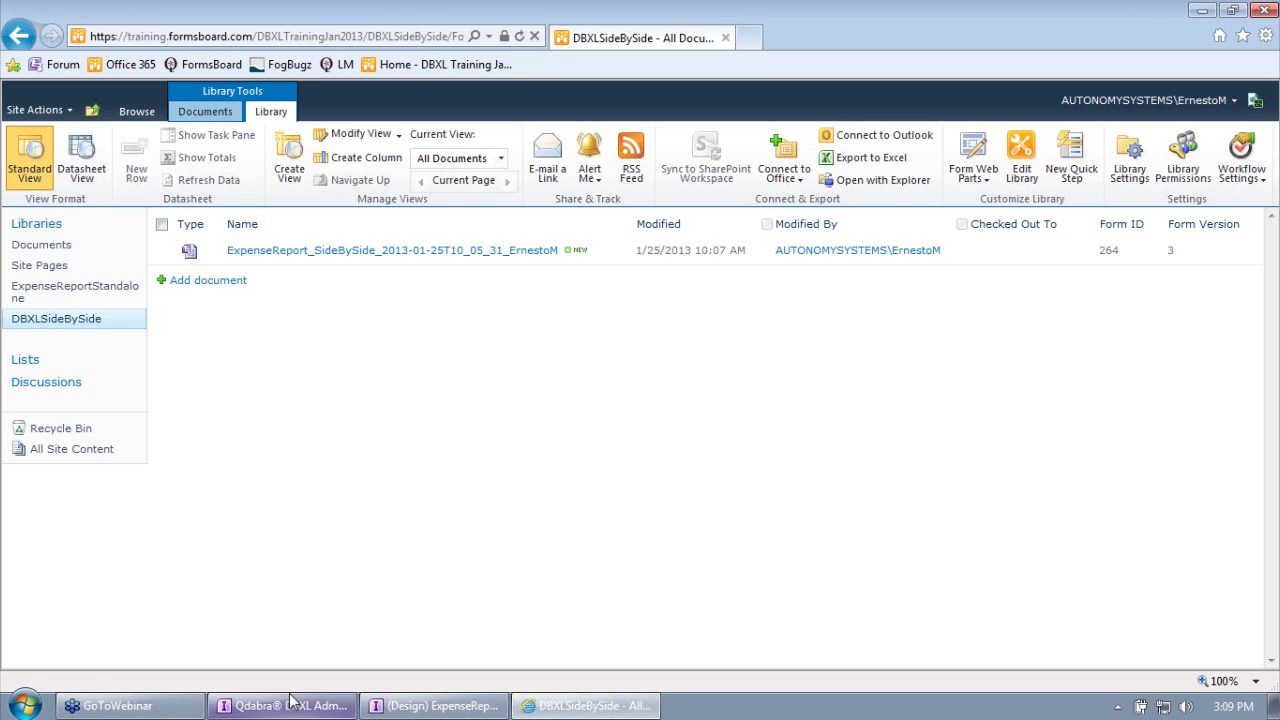
pyautogui.click(290, 704)
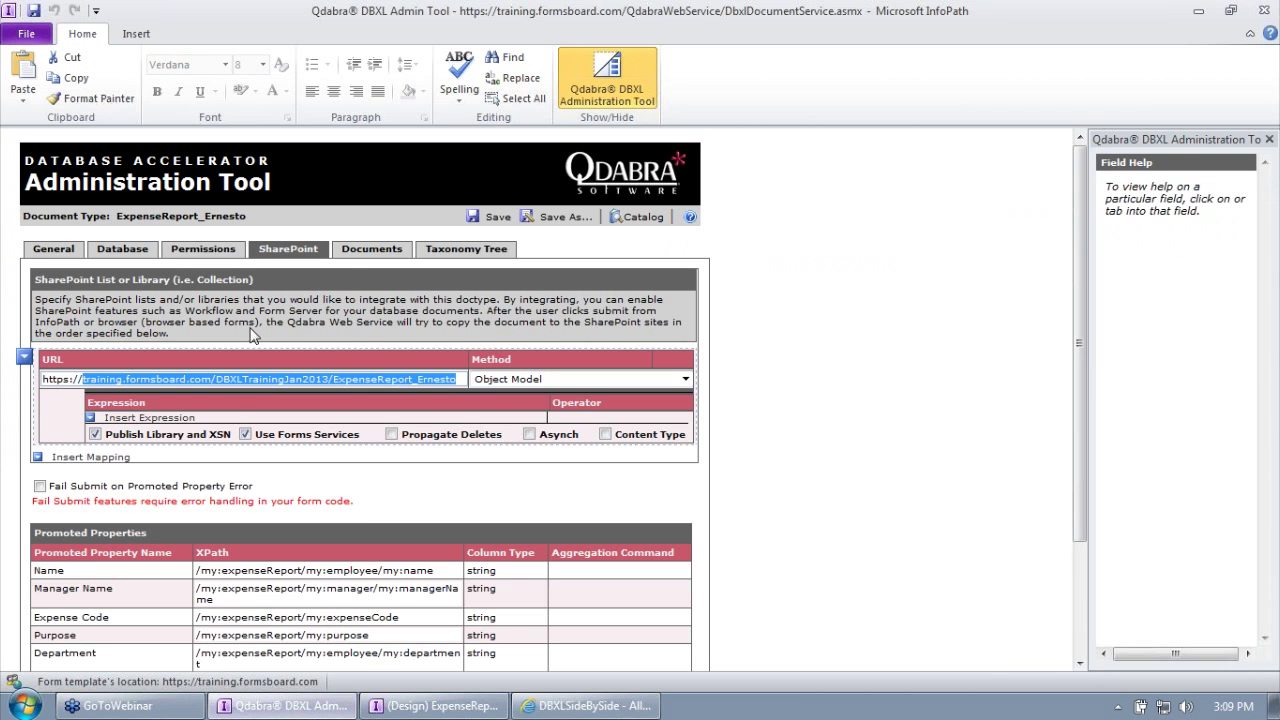
pyautogui.click(196, 379)
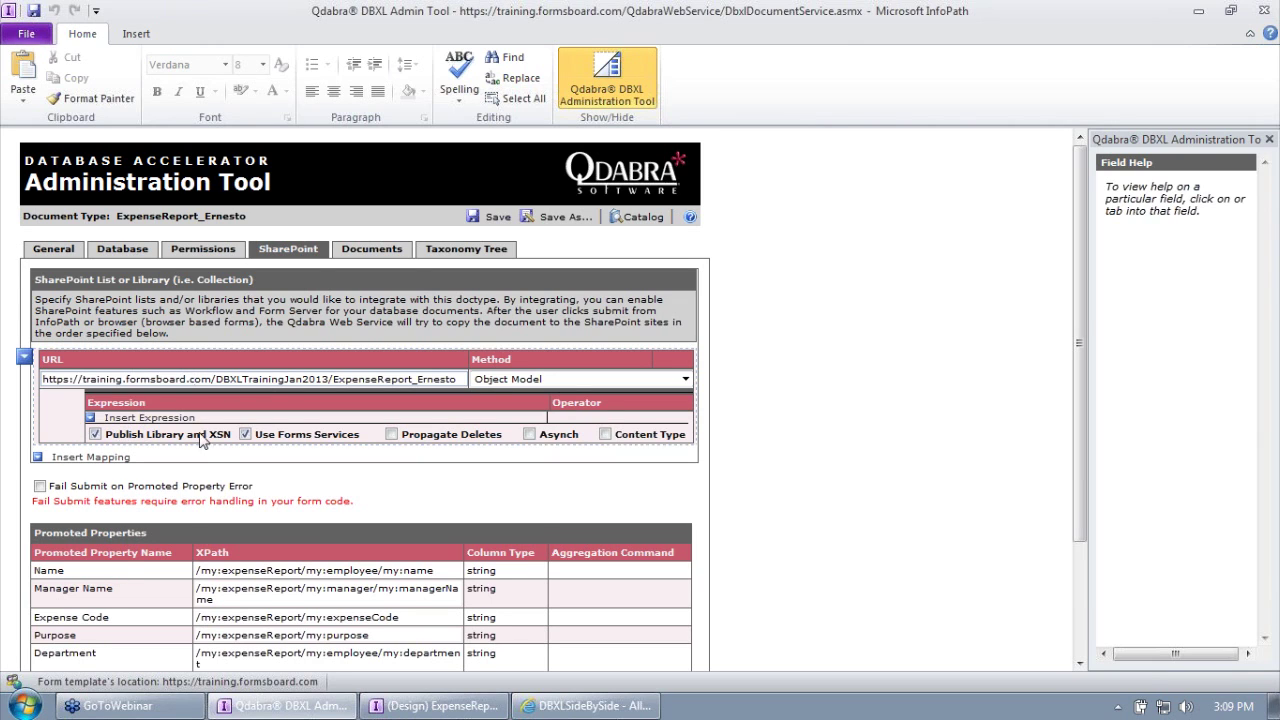
pyautogui.click(48, 250)
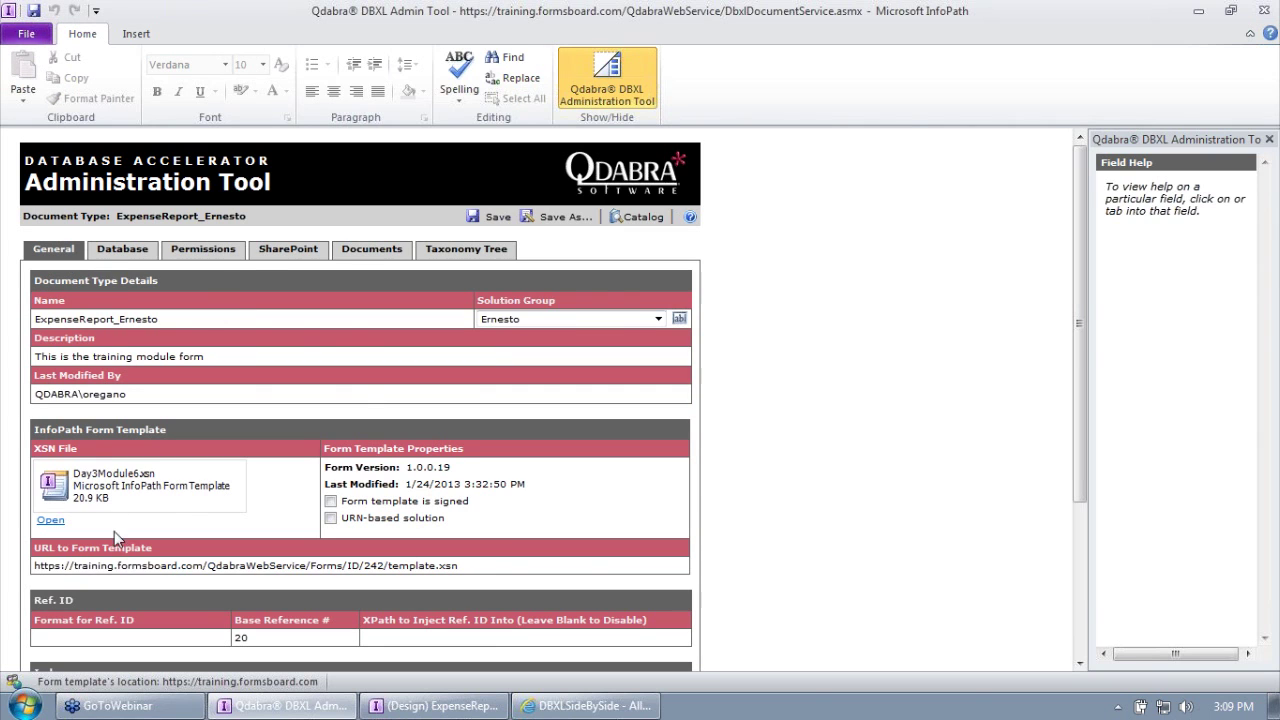
pyautogui.click(140, 252)
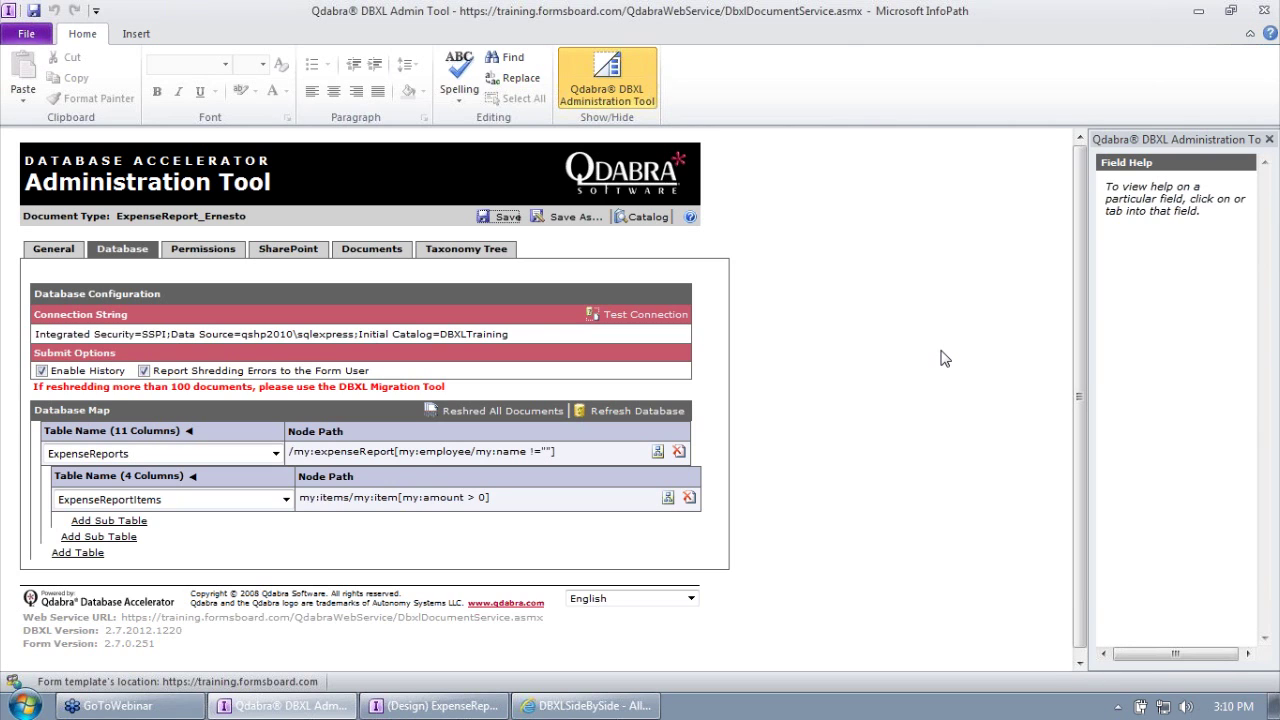
# Step: Start a new document in the DBXLSideBySide library, then go back without filling it
pyautogui.click(618, 706)
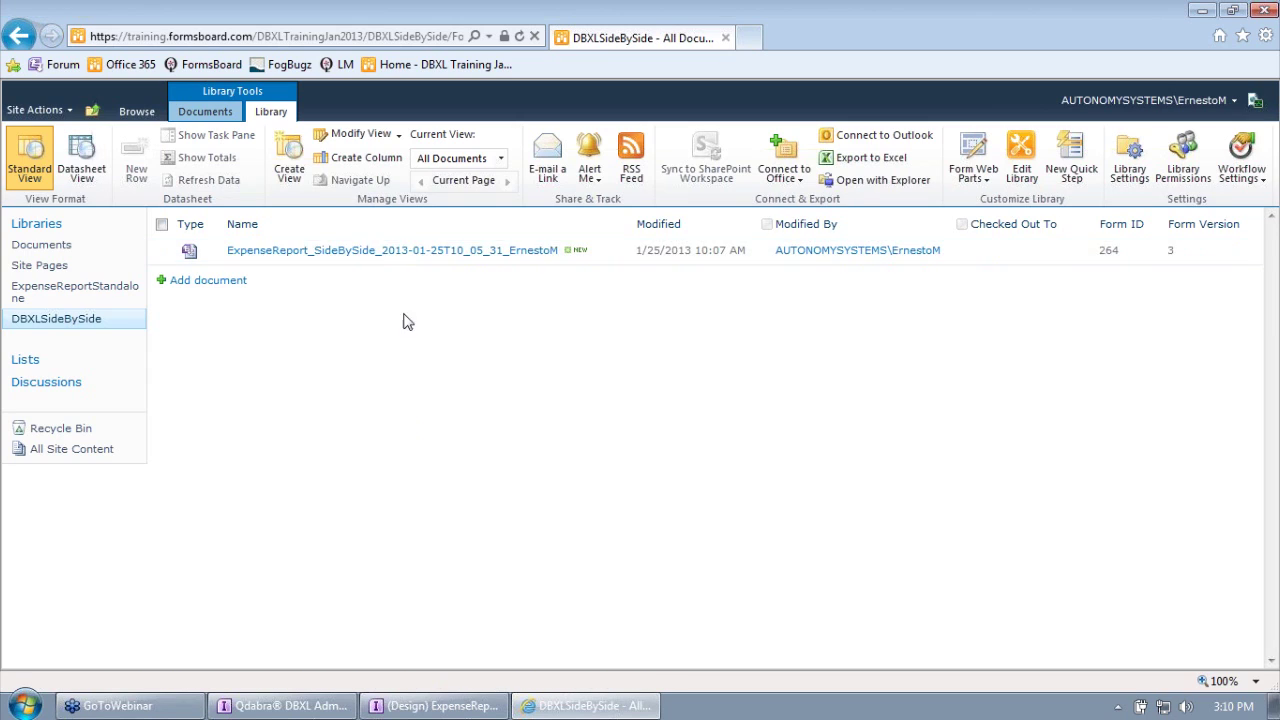
pyautogui.click(231, 286)
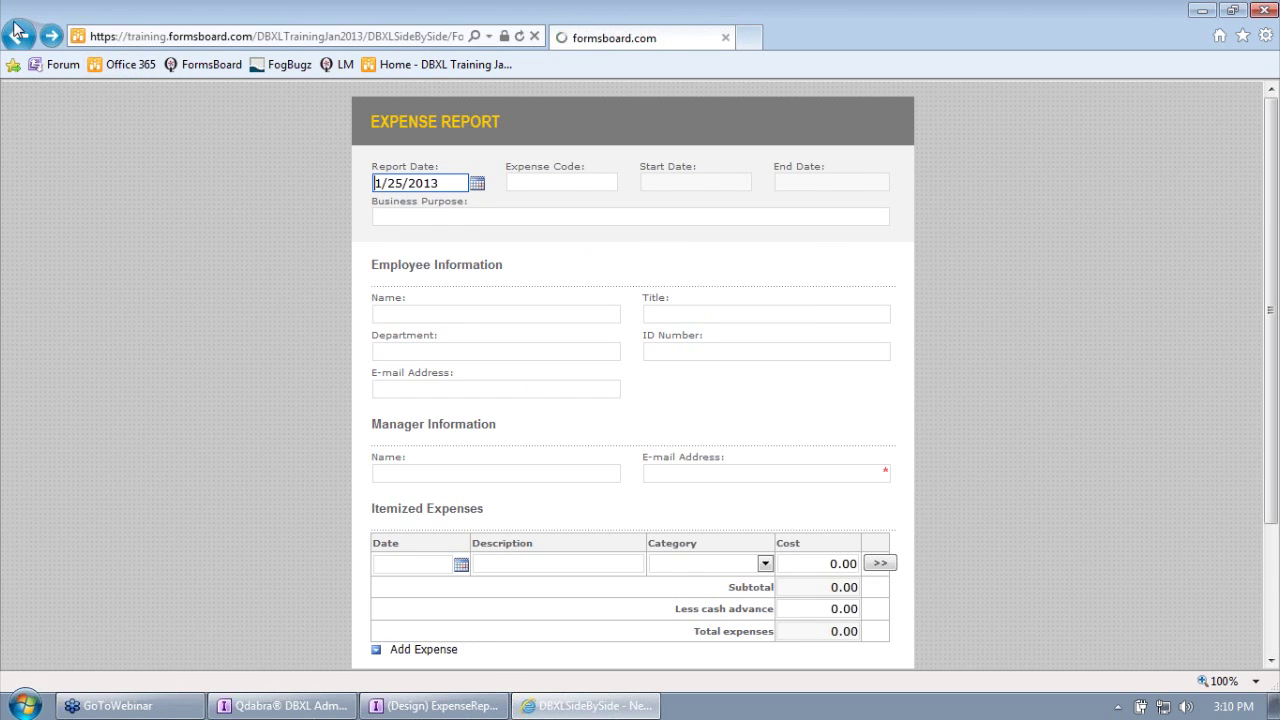
pyautogui.click(17, 33)
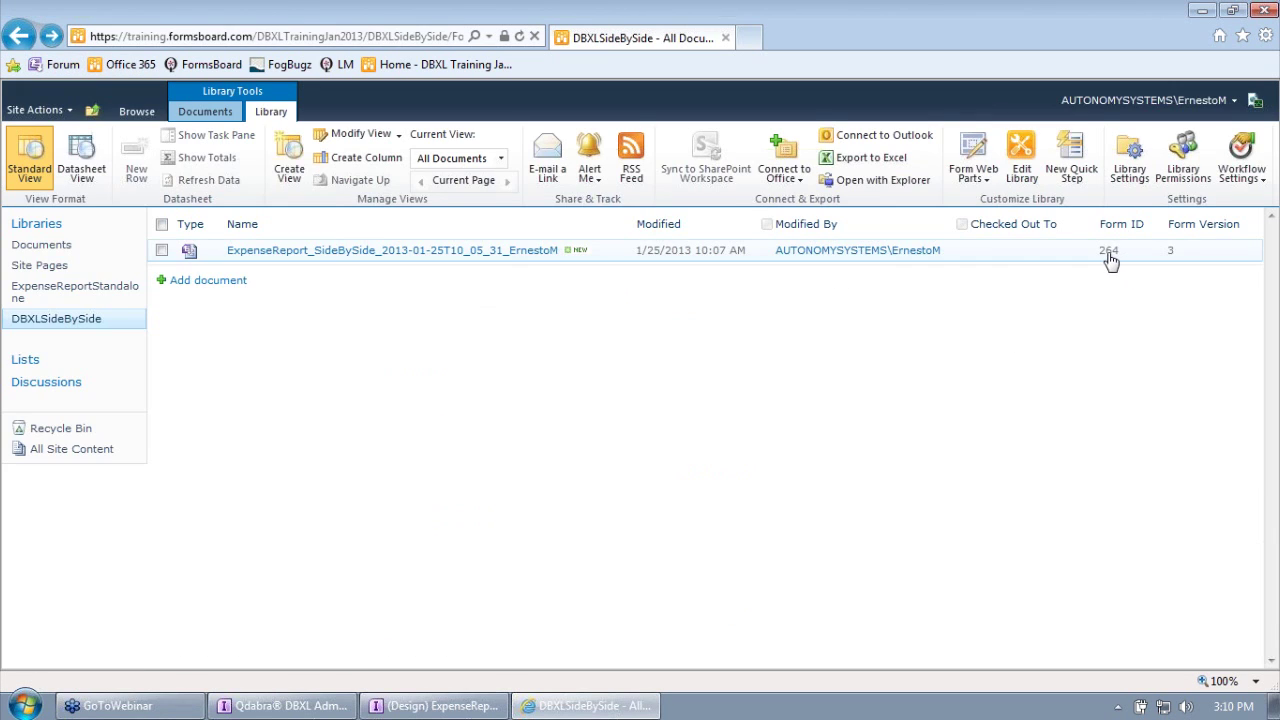
# Step: Return the Admin Tool to the Catalog and bring the DBXLSideBySide library back
pyautogui.click(285, 706)
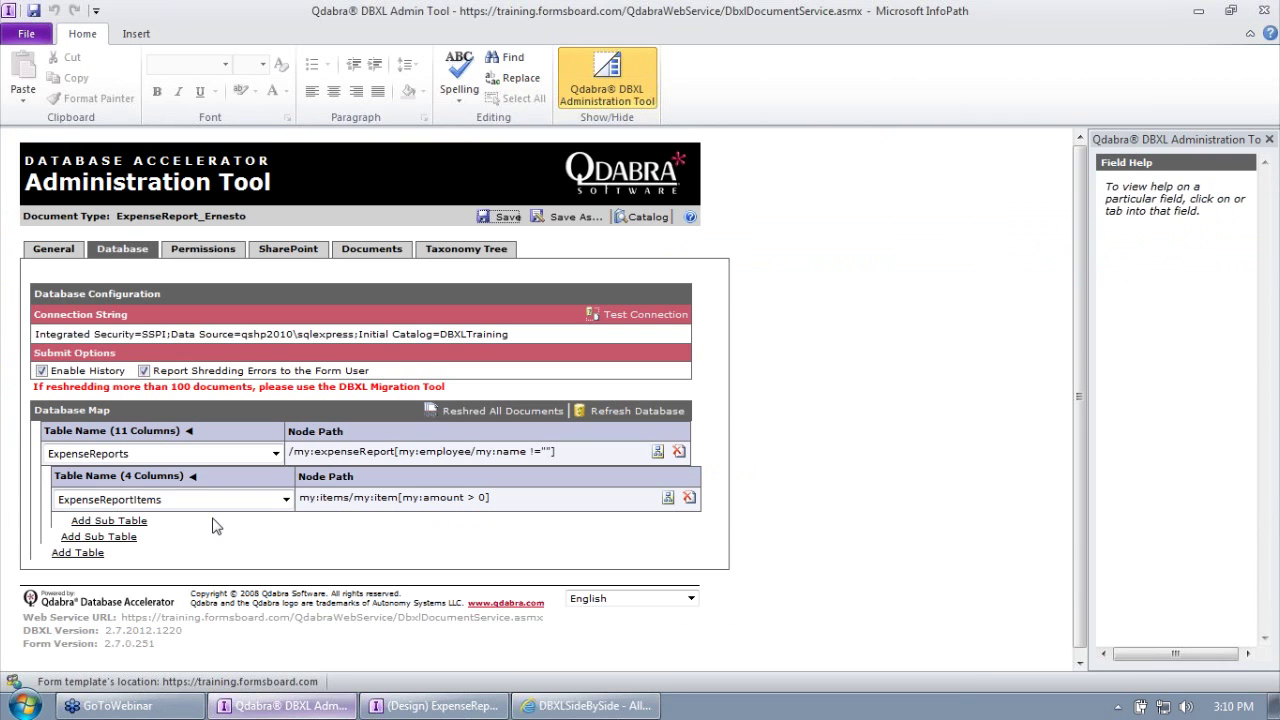
pyautogui.click(643, 217)
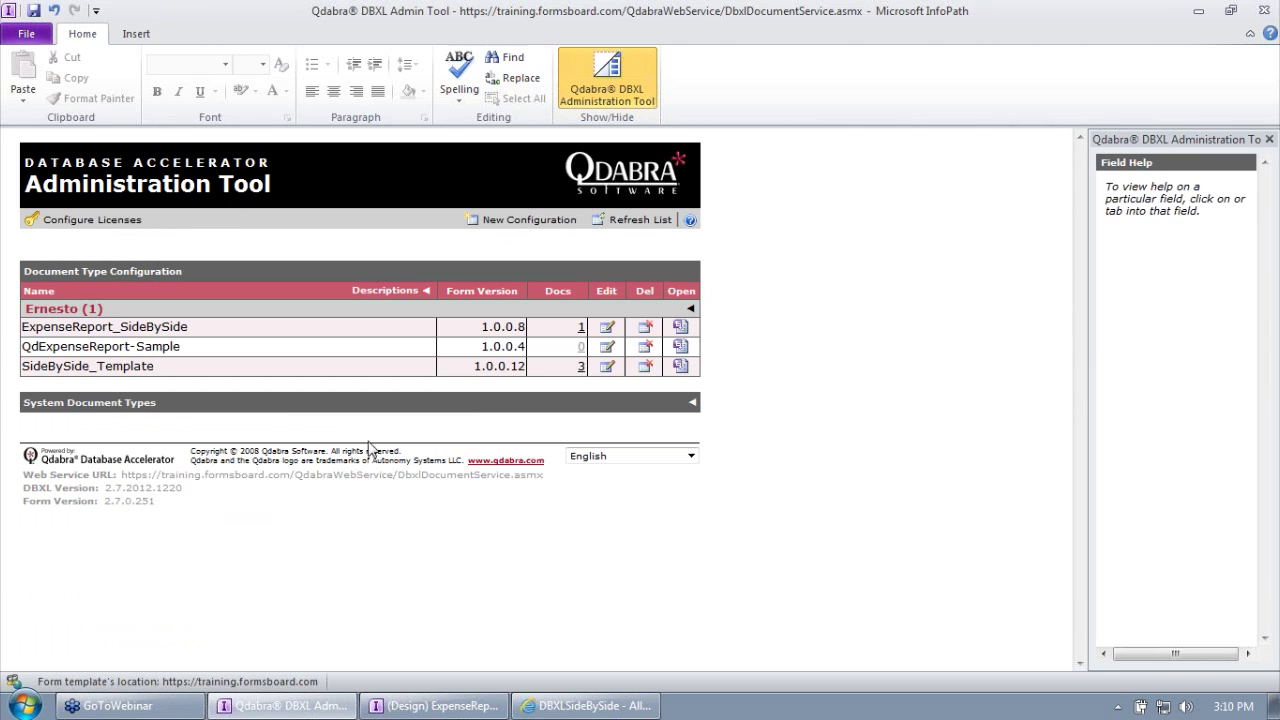
pyautogui.click(620, 710)
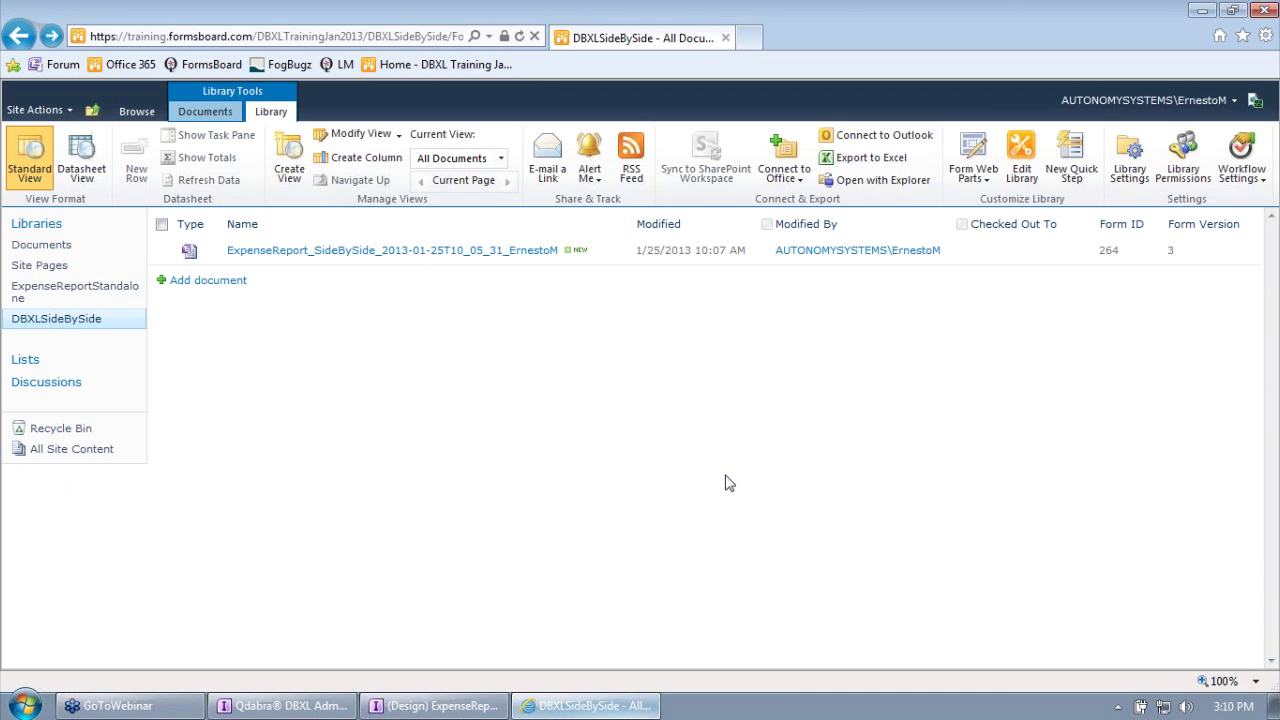